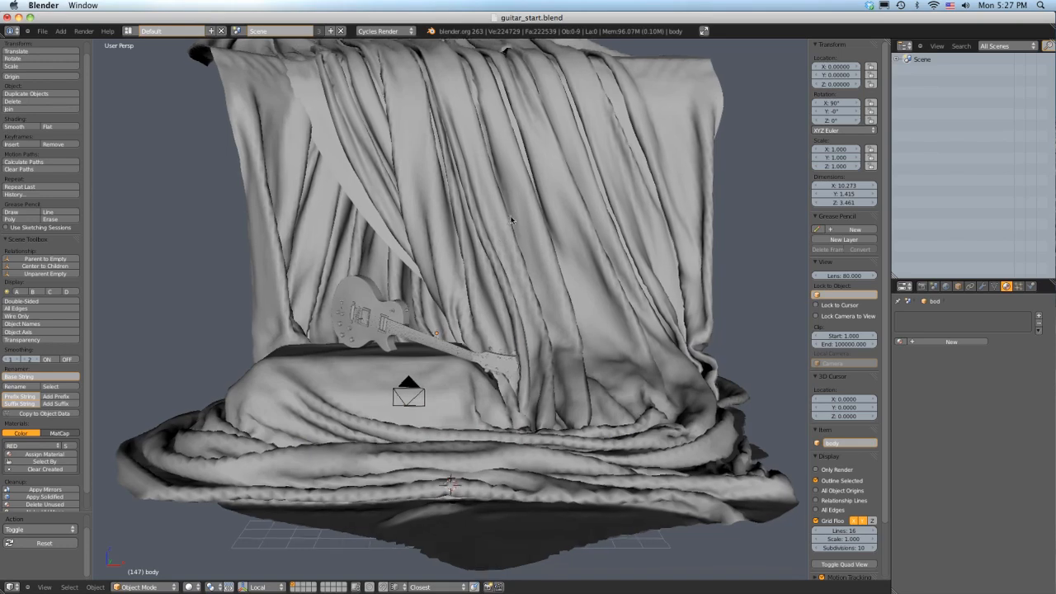
# Step: Examine the curtain and guitar scene from several angles and through the camera
pyautogui.scroll(1, 474, 246)
pyautogui.moveTo(473, 247); pyautogui.dragTo(462, 232, button='middle')
pyautogui.scroll(-4, 462, 232)
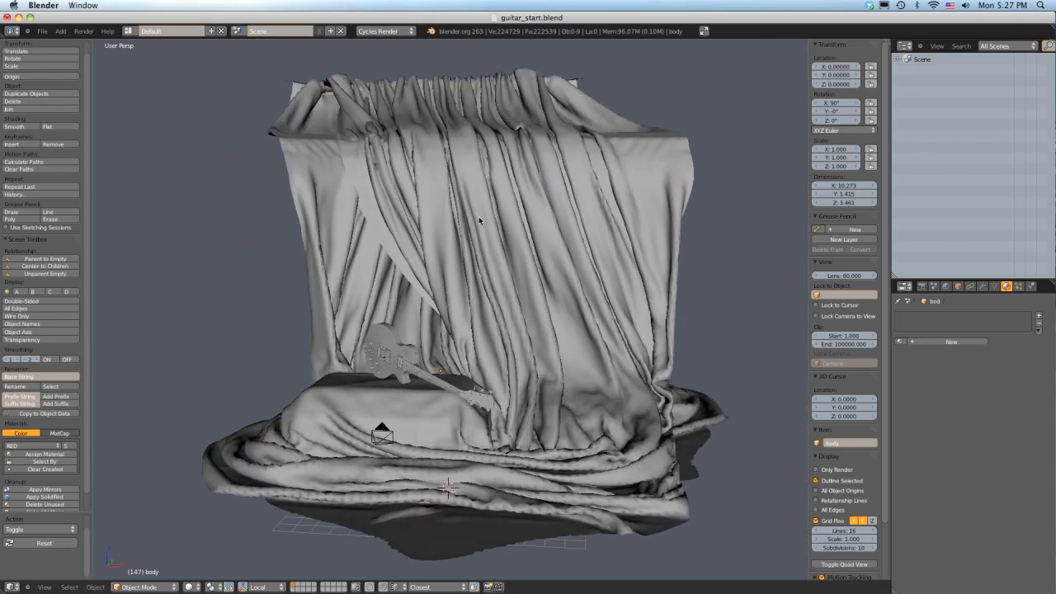
pyautogui.moveTo(535, 213); pyautogui.dragTo(555, 227, button='middle')
pyautogui.scroll(-1, 520, 205)
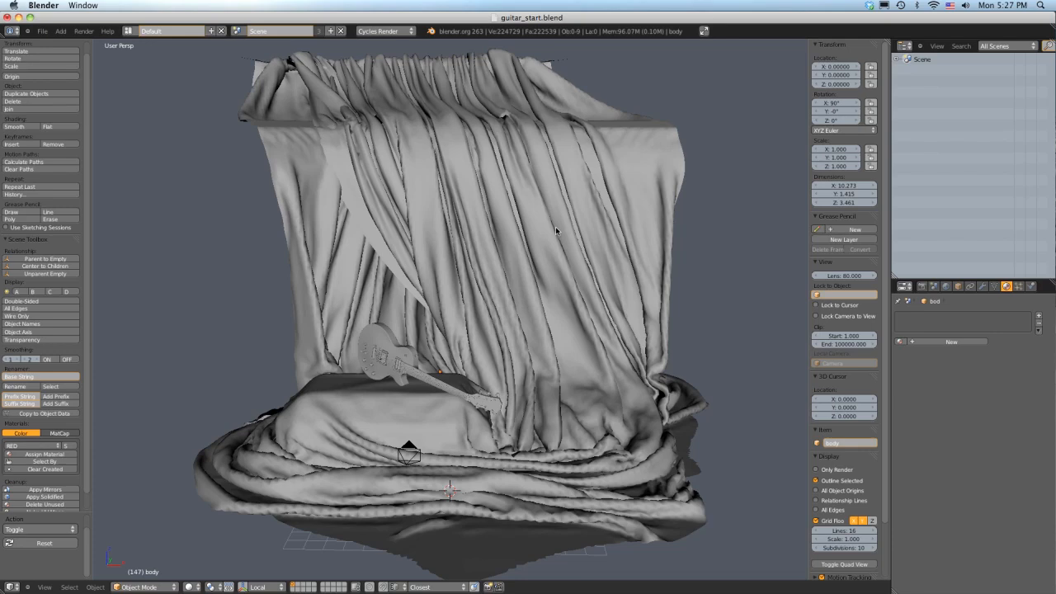
pyautogui.press('KP_0')
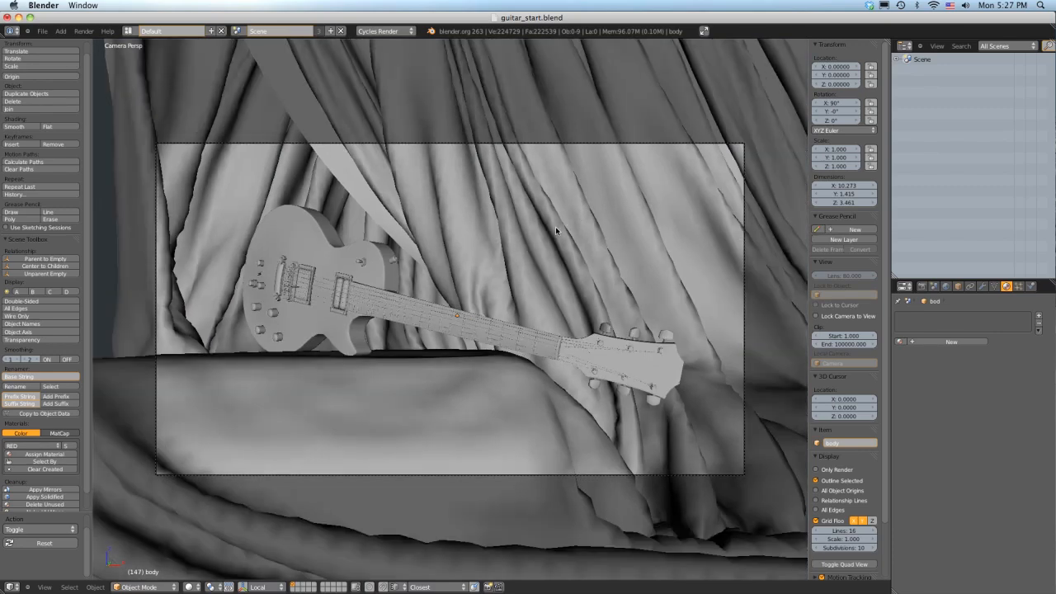
pyautogui.scroll(-6, 555, 226)
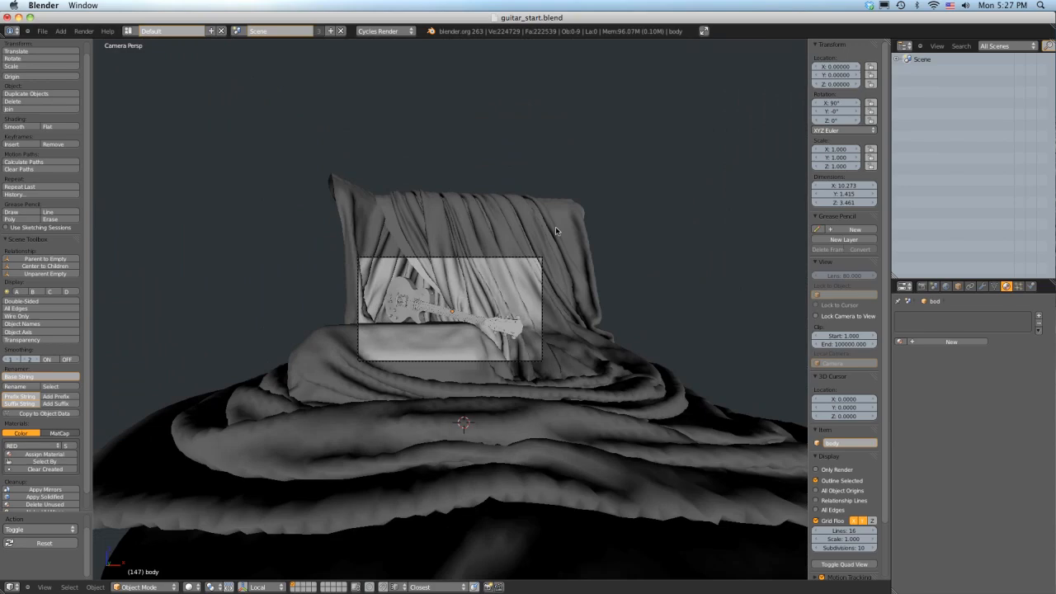
pyautogui.scroll(6, 555, 226)
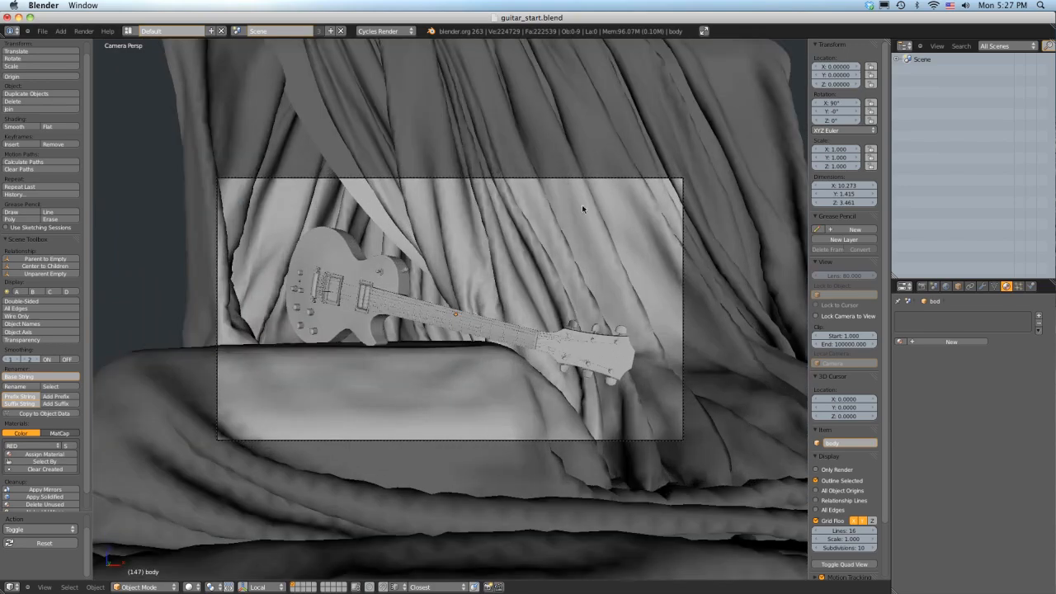
pyautogui.moveTo(582, 205); pyautogui.dragTo(539, 222, button='middle')
pyautogui.scroll(-6, 571, 198)
pyautogui.scroll(1, 538, 229)
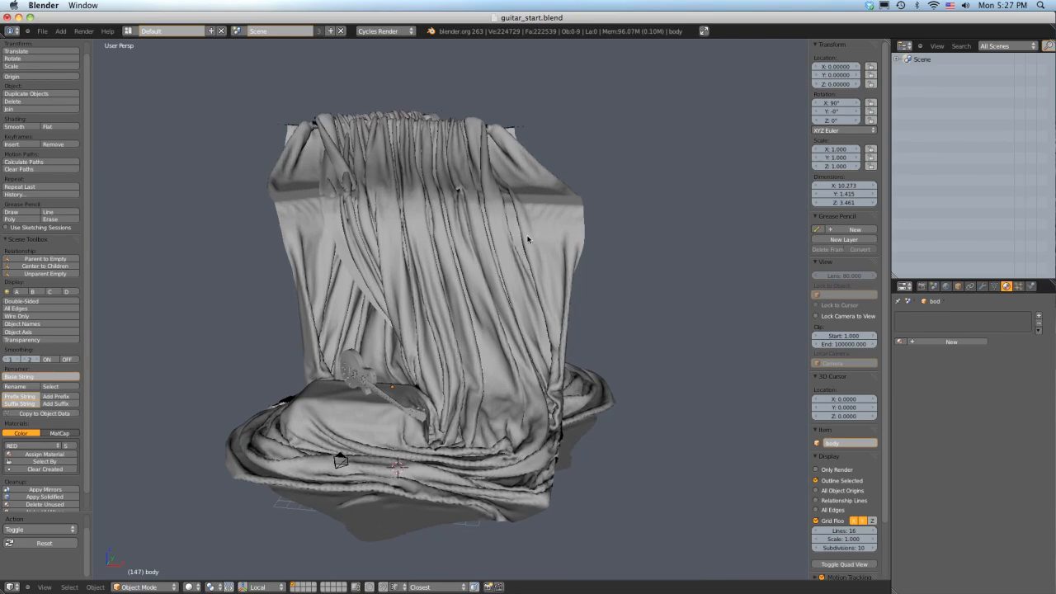
pyautogui.scroll(3, 528, 241)
pyautogui.keyDown('shift'); pyautogui.moveTo(512, 252); pyautogui.dragTo(518, 236, button='middle'); pyautogui.keyUp('shift')
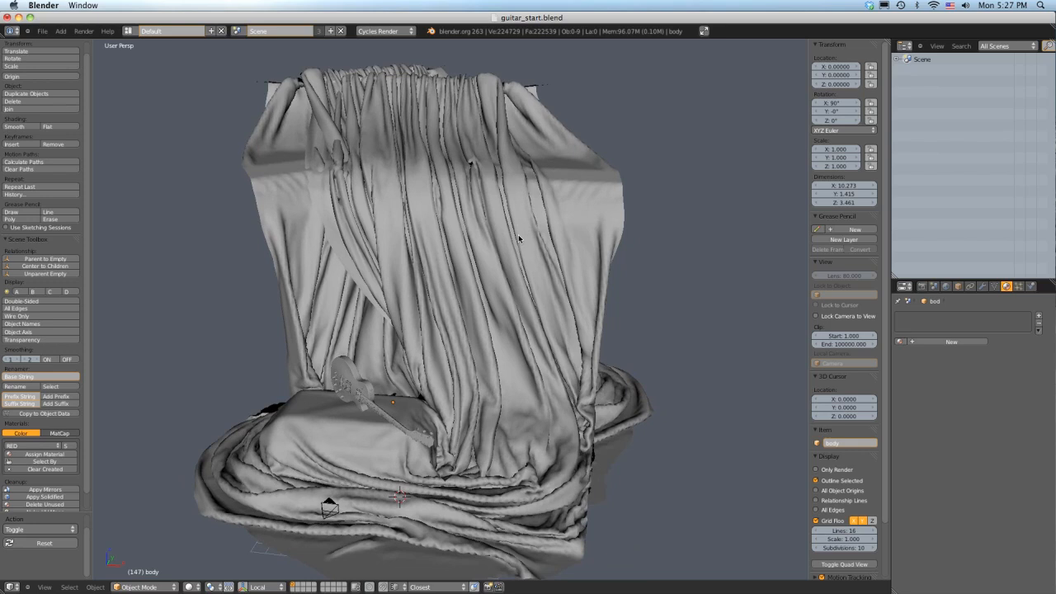
# Step: Delete both curtain objects, curtainA and curtainB, from the scene
pyautogui.rightClick(453, 218)
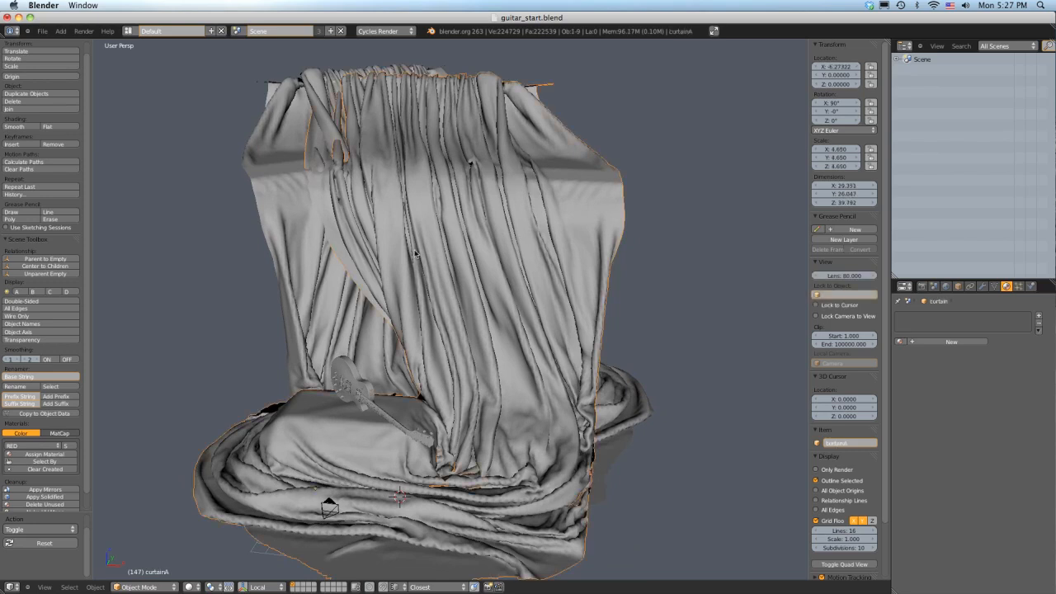
pyautogui.keyDown('shift'); pyautogui.rightClick(315, 284); pyautogui.keyUp('shift')
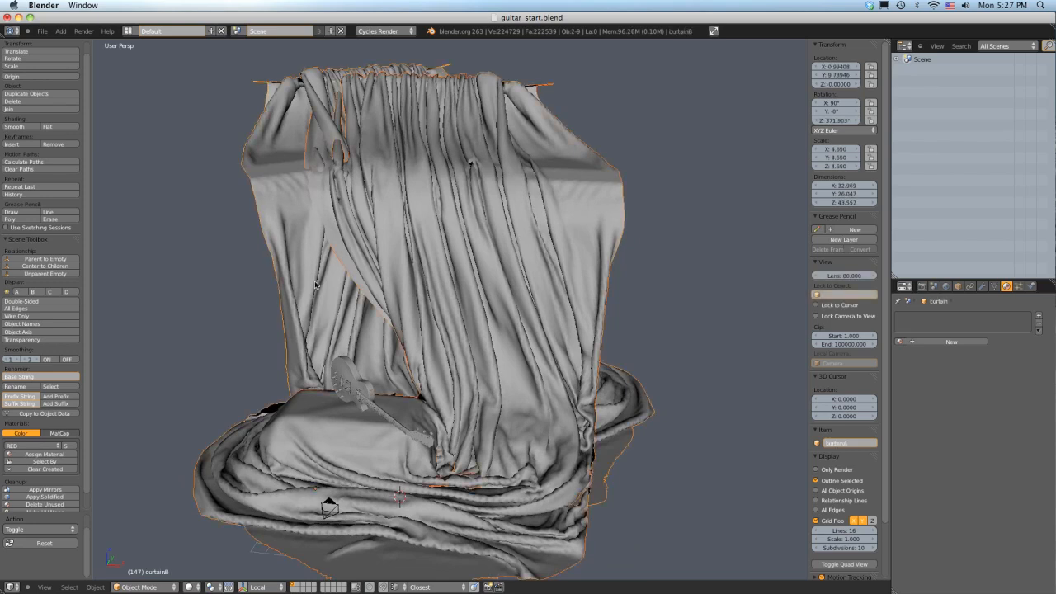
pyautogui.press('x')
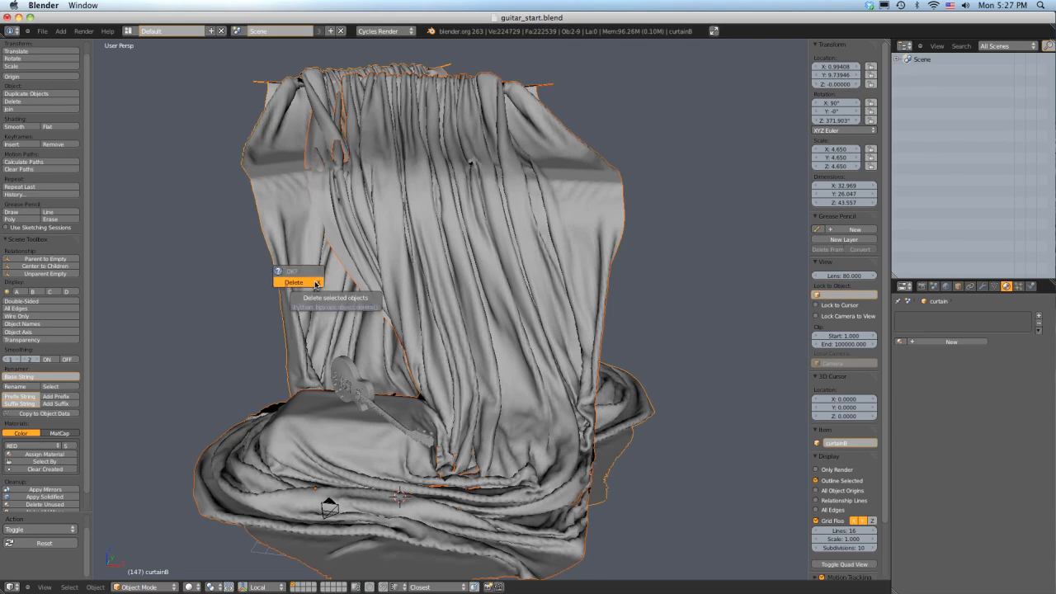
pyautogui.click(326, 301)
# Step: Append the curtainA and curtainB objects from the other guitar blend file's Object library and deselect everything
pyautogui.click(42, 31)
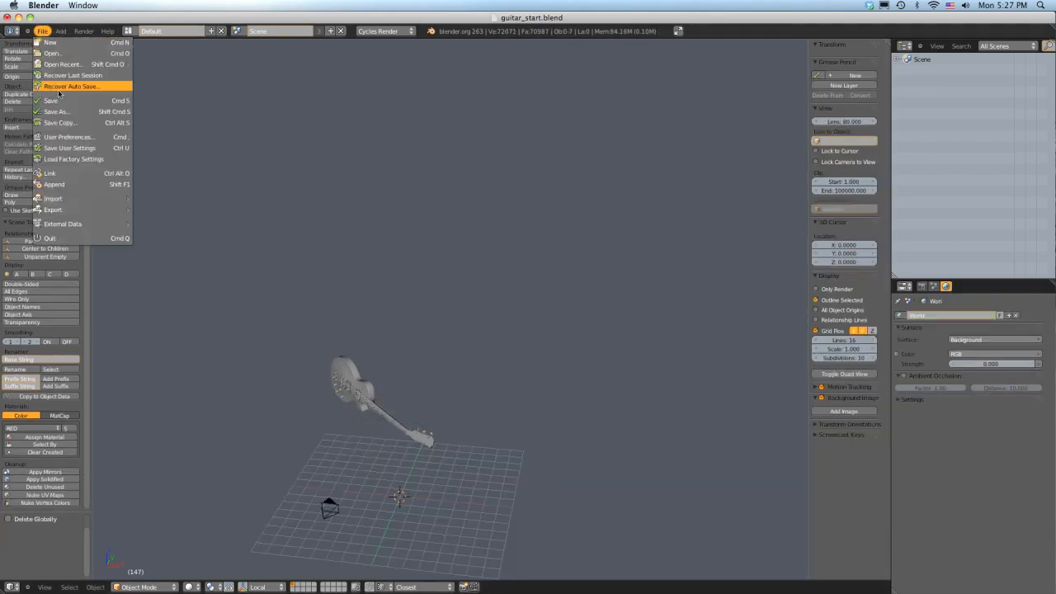
pyautogui.click(85, 176)
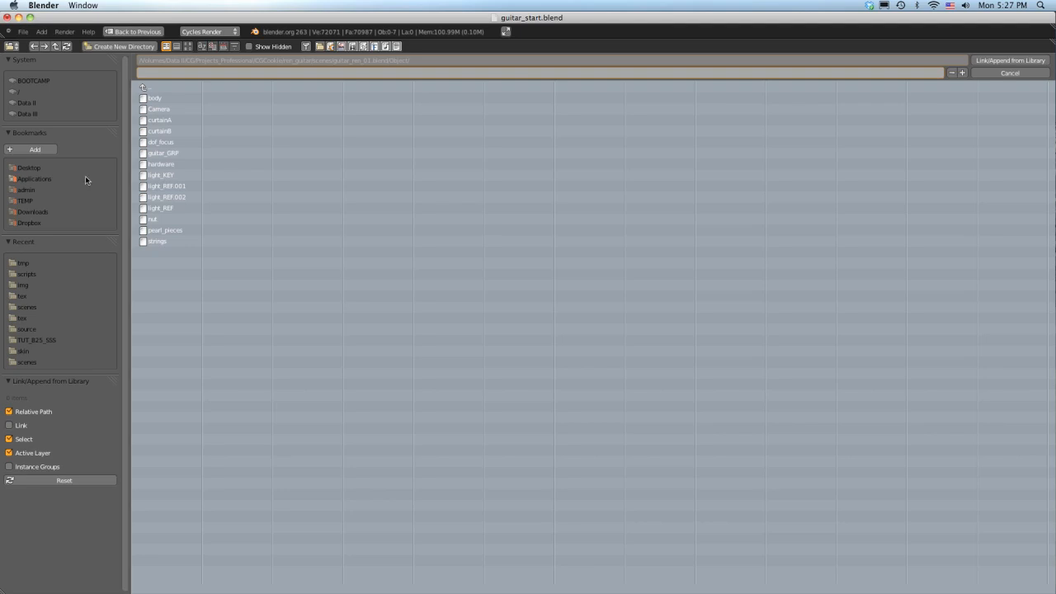
pyautogui.click(174, 130)
pyautogui.keyDown('shift'); pyautogui.click(161, 120); pyautogui.keyUp('shift')
pyautogui.click(1009, 61)
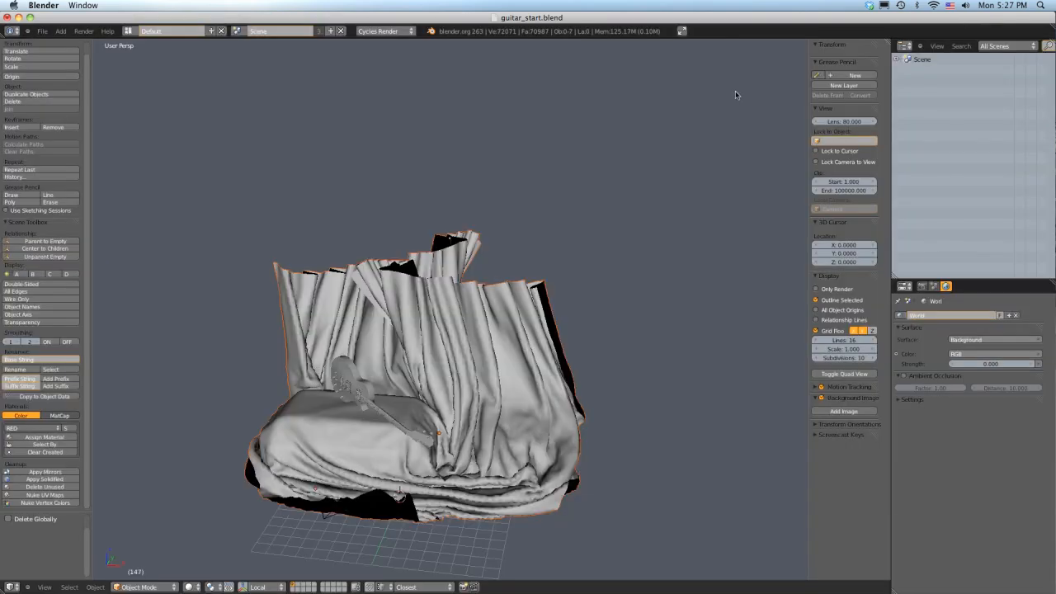
pyautogui.moveTo(315, 214); pyautogui.dragTo(326, 203, button='middle')
pyautogui.scroll(4, 326, 205)
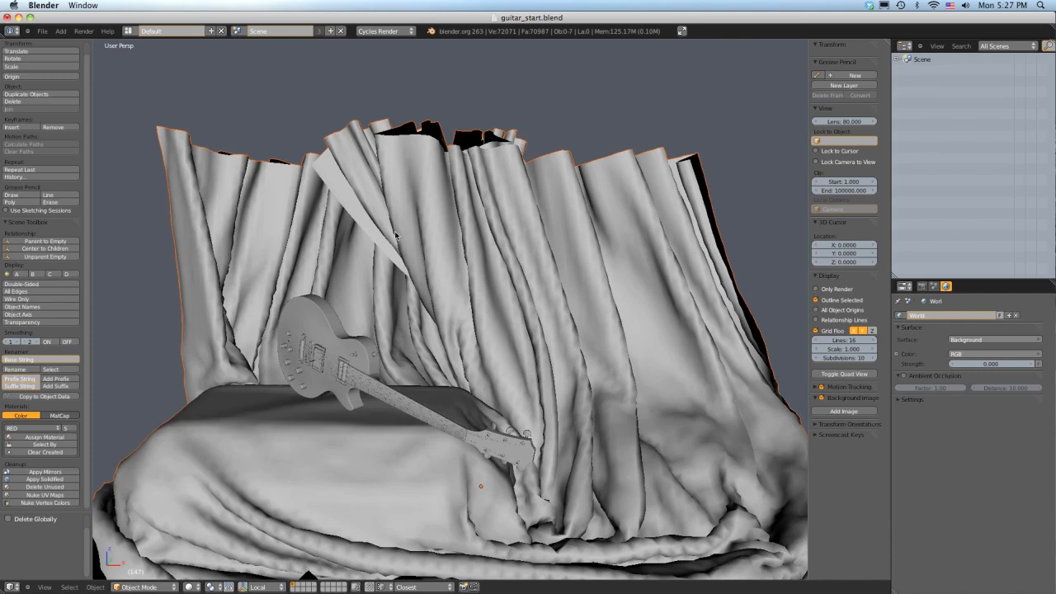
pyautogui.keyDown('shift'); pyautogui.moveTo(396, 235); pyautogui.dragTo(427, 169, button='middle'); pyautogui.keyUp('shift')
pyautogui.press('a')
pyautogui.scroll(-2, 426, 161)
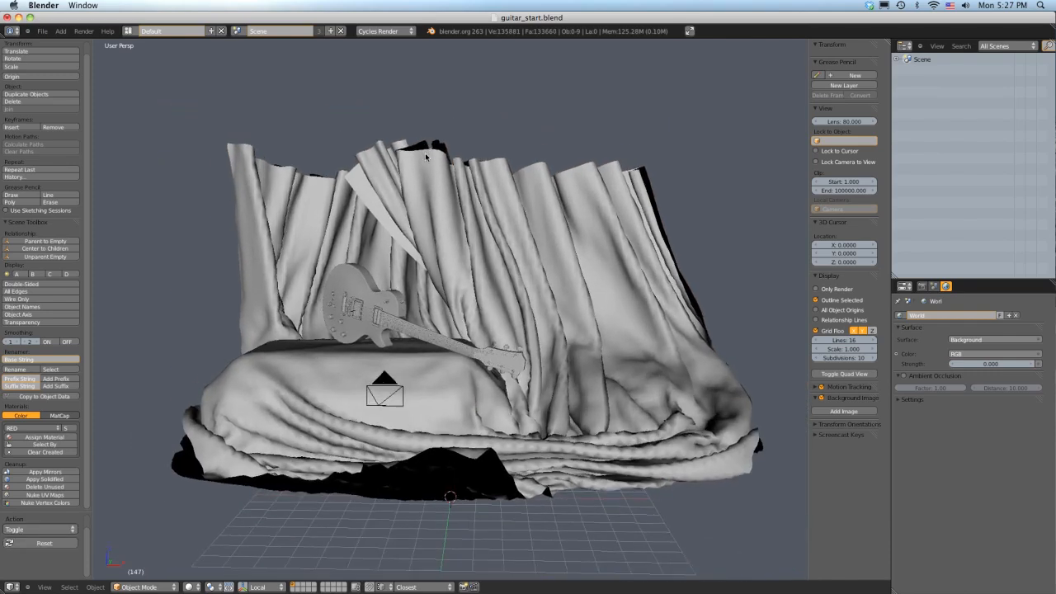
# Step: Check the scene through the camera and examine the guitar up close from several angles
pyautogui.scroll(1, 426, 159)
pyautogui.press('KP_0')
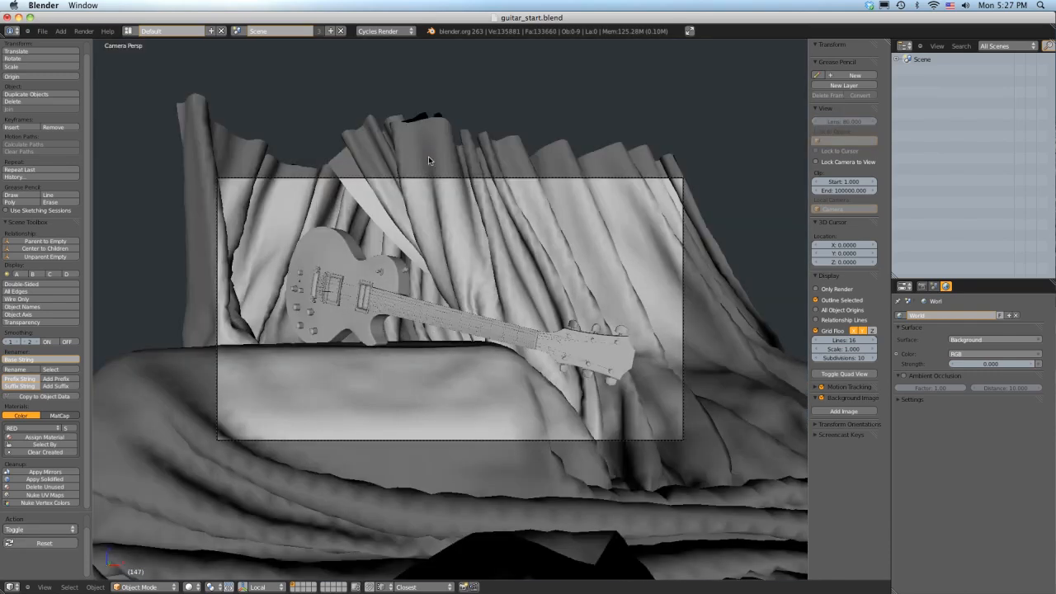
pyautogui.press('KP_0')
pyautogui.moveTo(428, 156); pyautogui.dragTo(442, 191, button='middle')
pyautogui.scroll(-1, 443, 164)
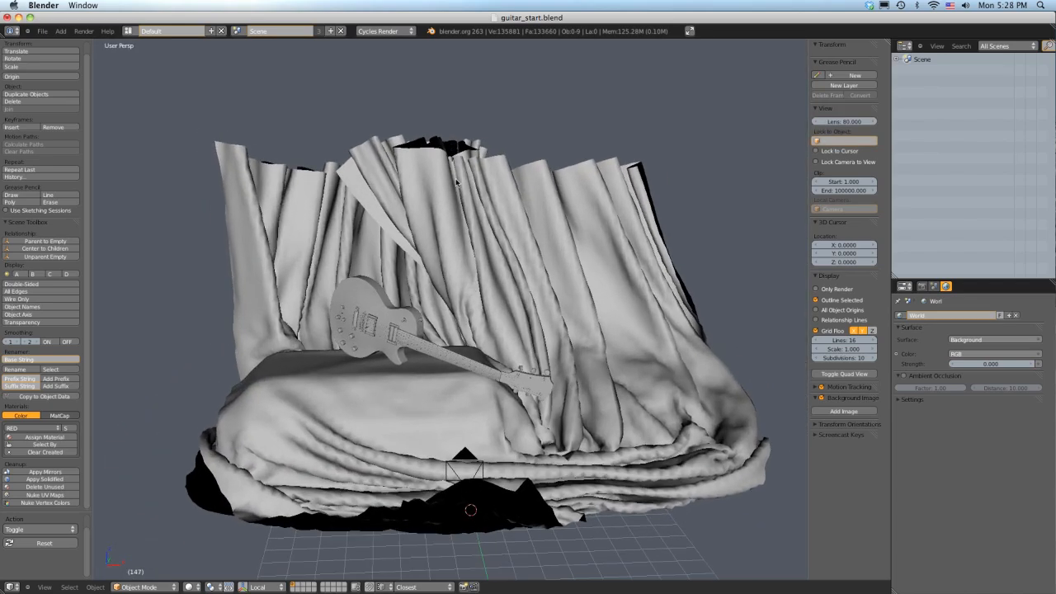
pyautogui.rightClick(375, 295)
pyautogui.press('KP_Decimal')
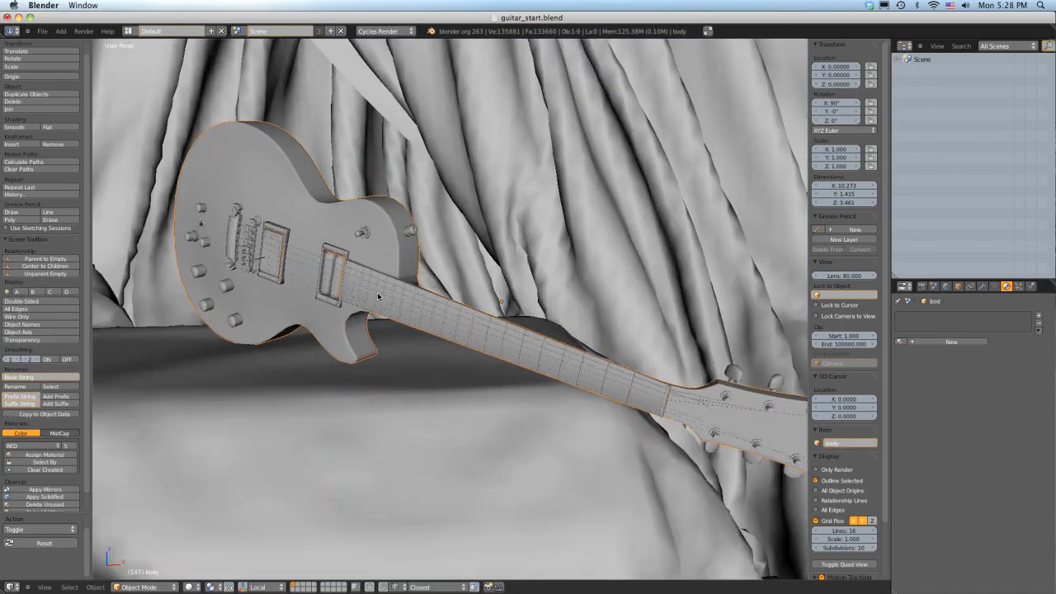
pyautogui.moveTo(375, 296); pyautogui.dragTo(397, 264, button='middle')
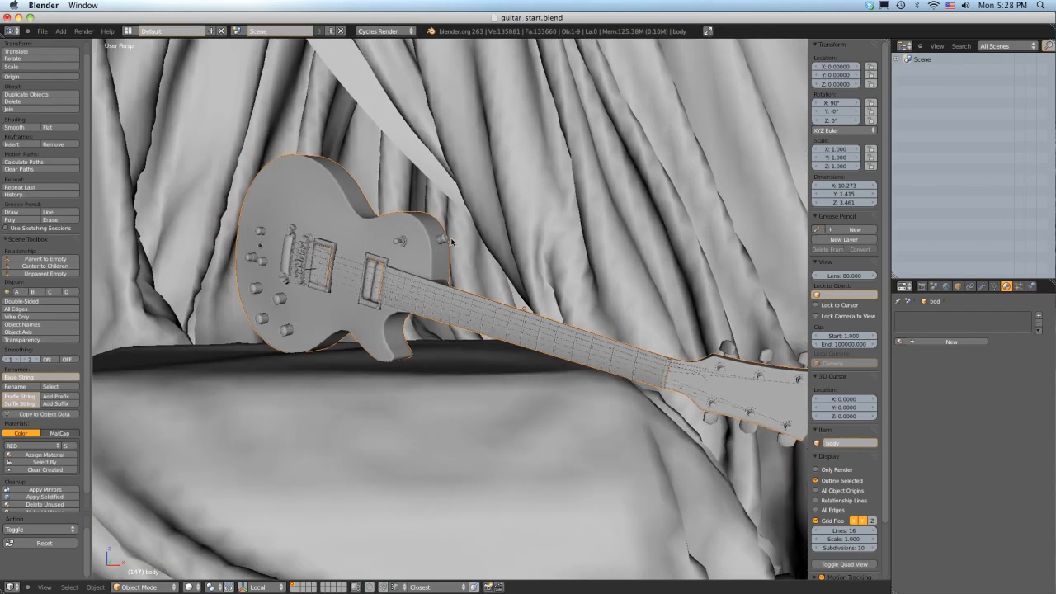
pyautogui.moveTo(451, 240)
pyautogui.mouseDown(button='middle')
pyautogui.moveTo(374, 210)
pyautogui.moveTo(525, 218)
pyautogui.moveTo(442, 240)
pyautogui.moveTo(457, 236)
pyautogui.mouseUp(button='middle')
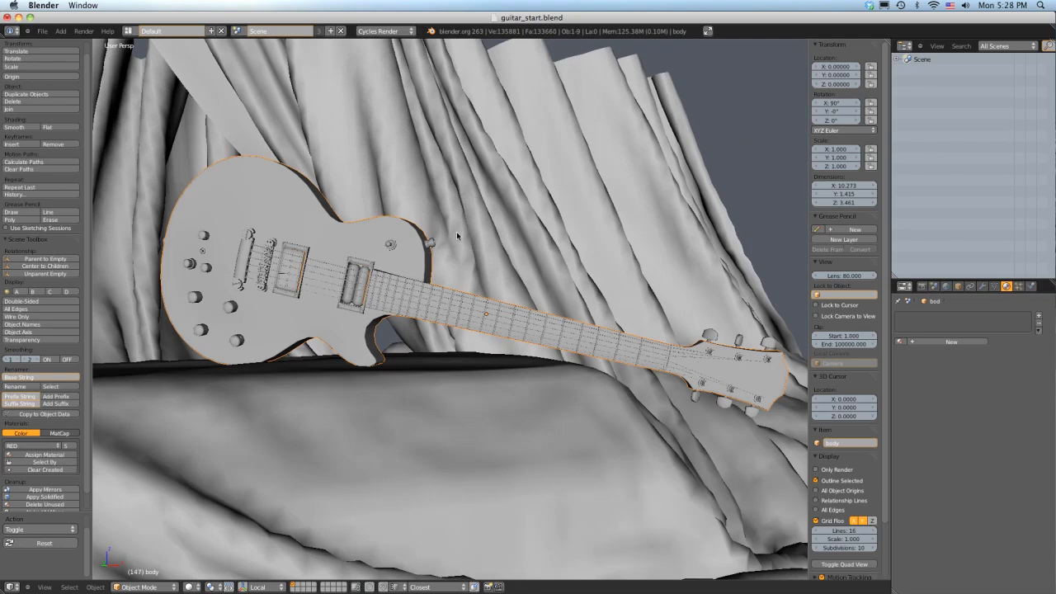
pyautogui.moveTo(269, 217); pyautogui.dragTo(283, 228, button='middle')
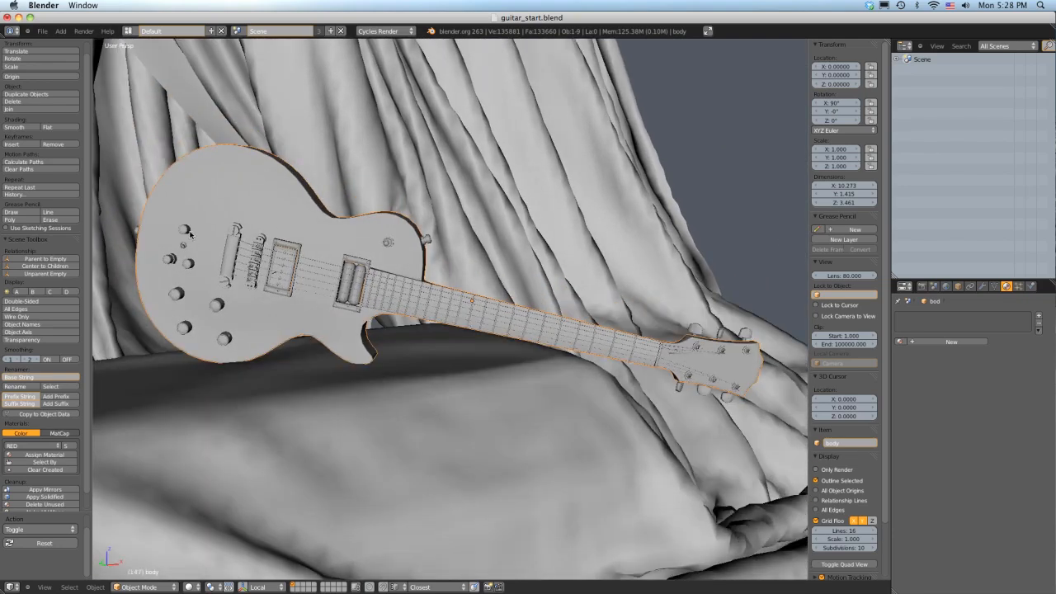
pyautogui.moveTo(512, 235); pyautogui.dragTo(454, 230, button='middle')
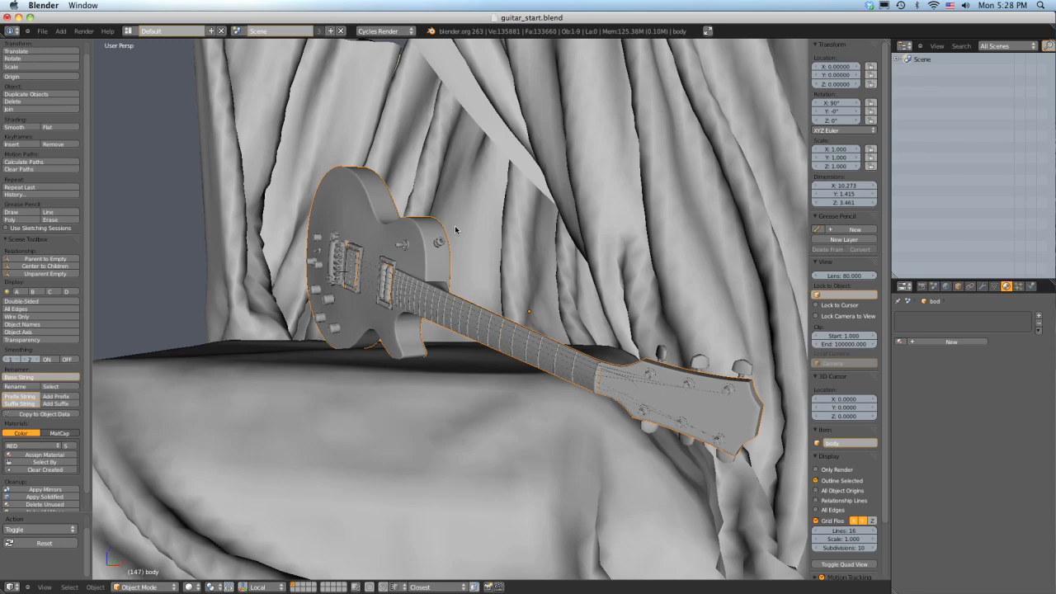
pyautogui.moveTo(455, 229); pyautogui.dragTo(502, 250, button='middle')
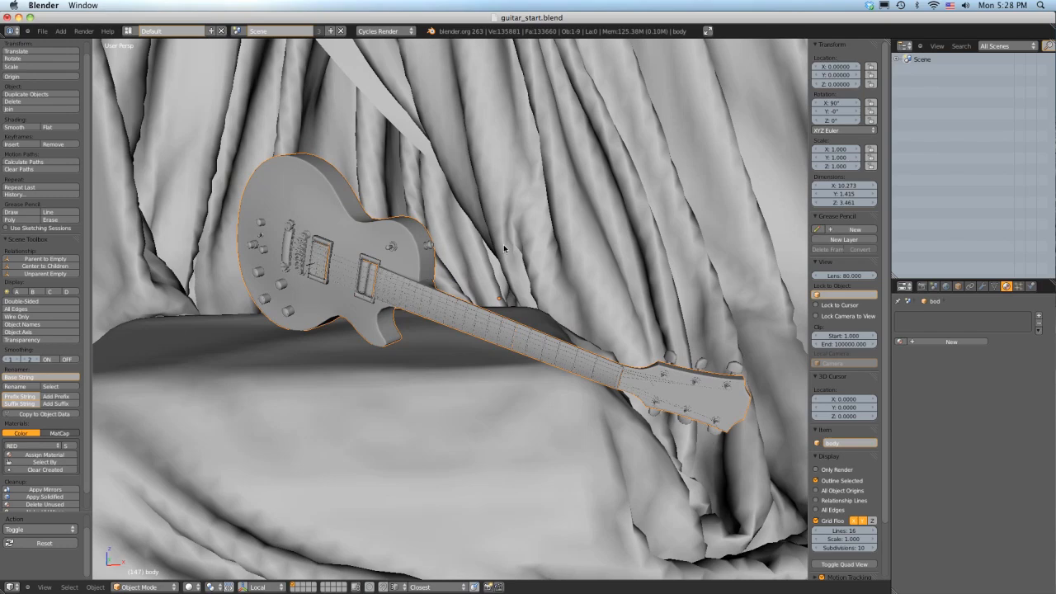
pyautogui.moveTo(503, 244); pyautogui.dragTo(480, 207, button='middle')
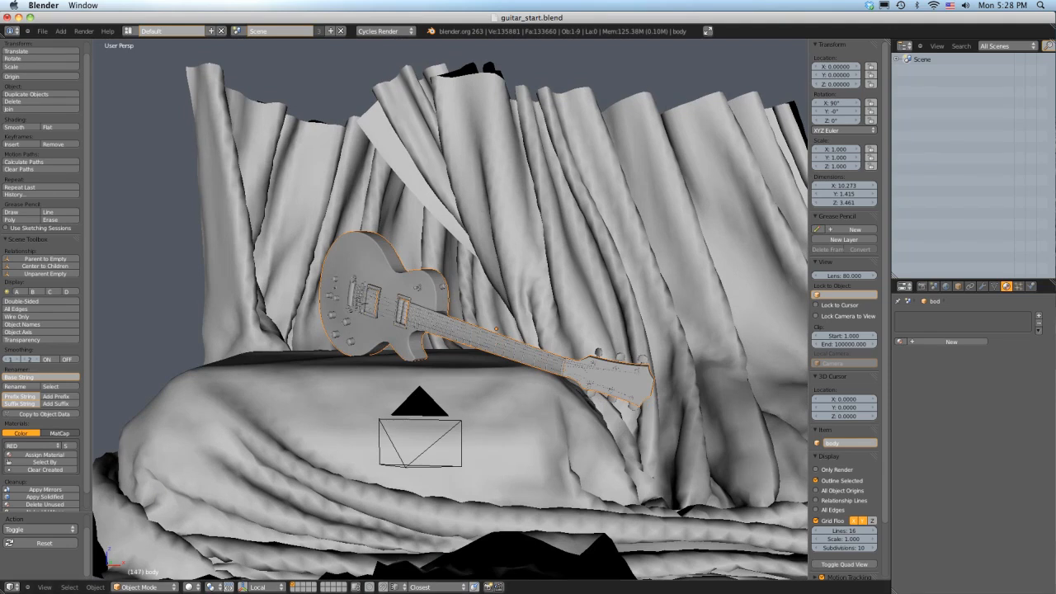
pyautogui.press('super+Tab')
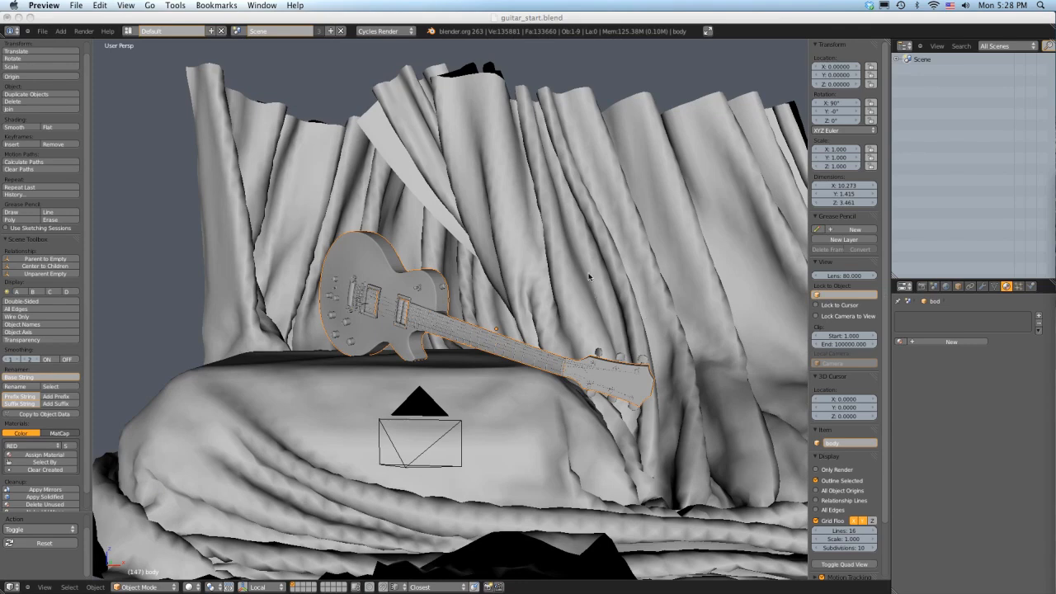
pyautogui.rightClick(589, 277)
pyautogui.keyDown('ctrl'); pyautogui.moveTo(589, 278); pyautogui.dragTo(611, 255, button='middle'); pyautogui.keyUp('ctrl')
pyautogui.press('a')
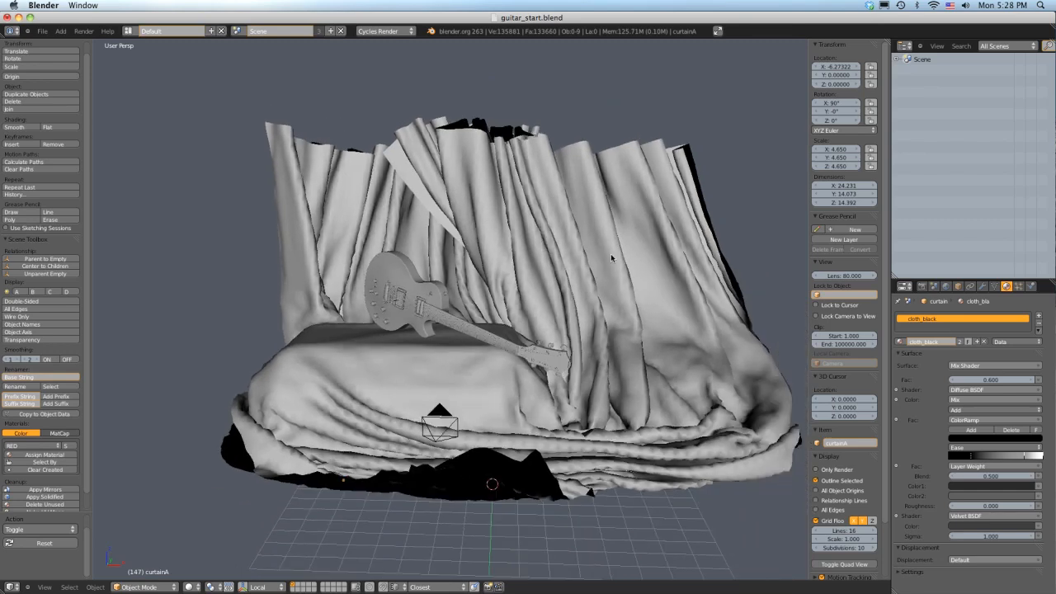
# Step: Add a new material named "test" to the guitar body and darken its diffuse color to a gray of 0.338
pyautogui.keyDown('ctrl'); pyautogui.moveTo(429, 245); pyautogui.dragTo(426, 282, button='middle'); pyautogui.keyUp('ctrl')
pyautogui.rightClick(426, 282)
pyautogui.keyDown('ctrl'); pyautogui.moveTo(570, 259); pyautogui.dragTo(573, 285, button='middle'); pyautogui.keyUp('ctrl')
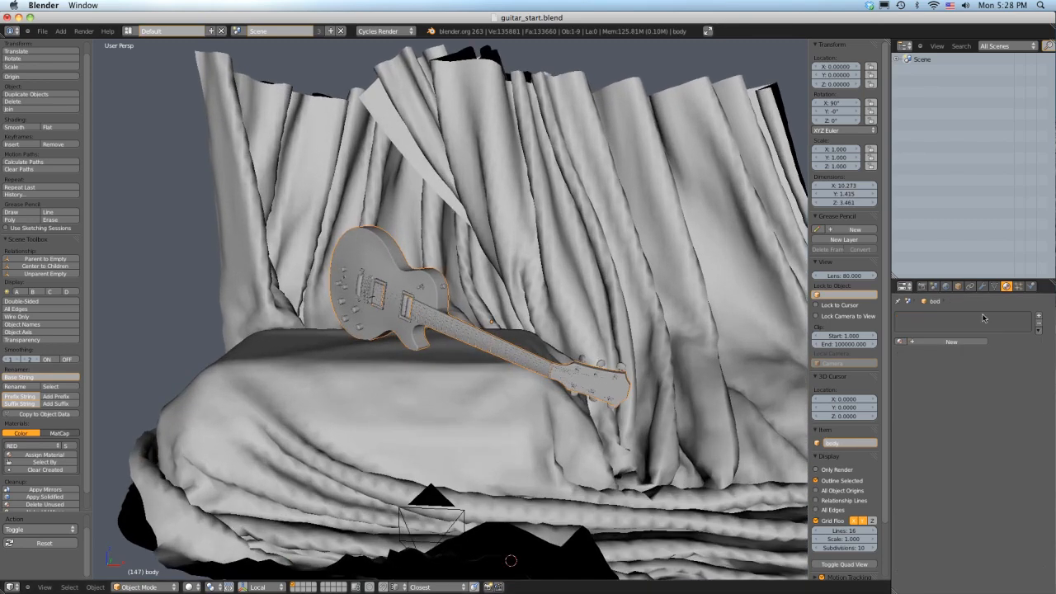
pyautogui.click(955, 341)
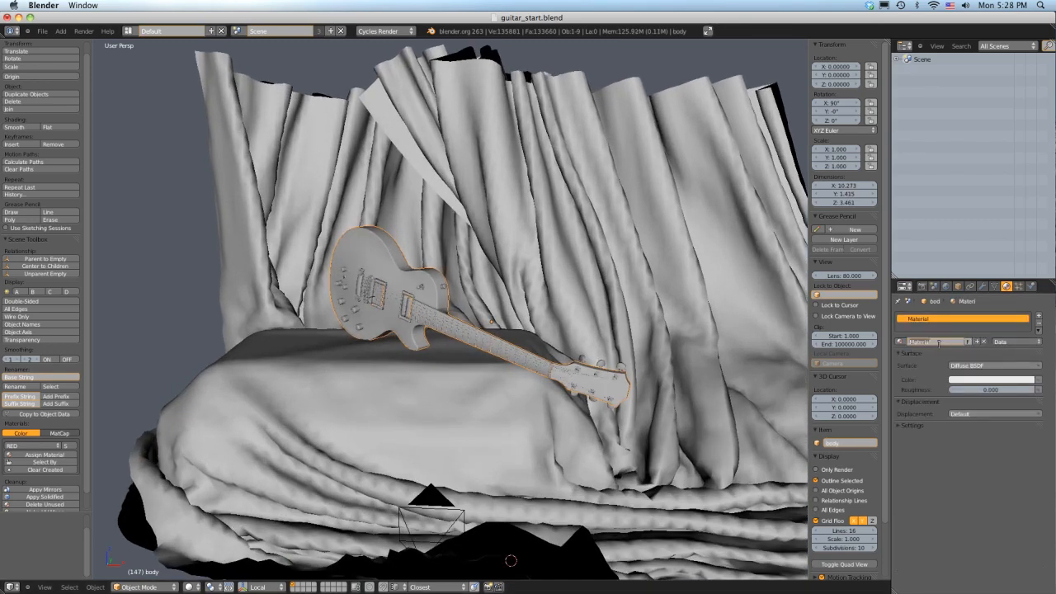
pyautogui.write('b')
pyautogui.write('est')
pyautogui.press('Return')
pyautogui.click(983, 380)
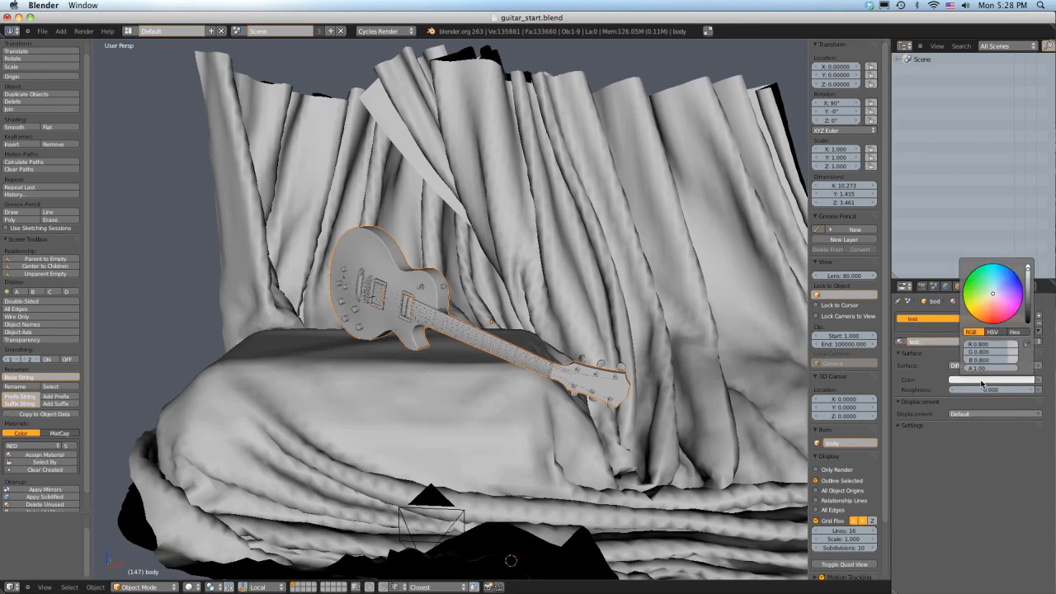
pyautogui.click(1029, 289)
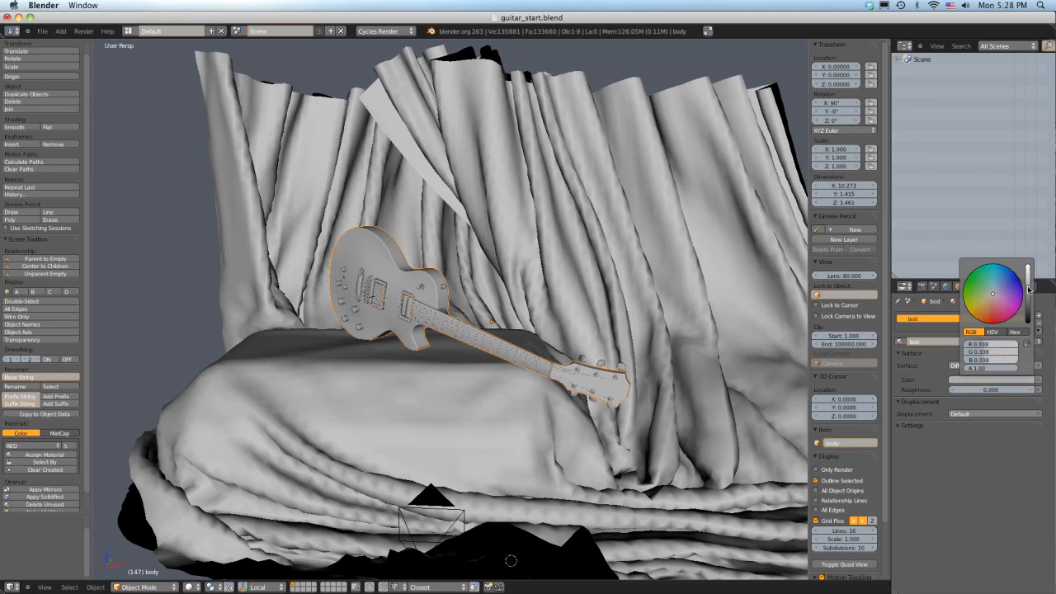
# Step: Select all objects and link the guitar body's "test" material to them
pyautogui.scroll(-2, 637, 255)
pyautogui.scroll(3, 636, 259)
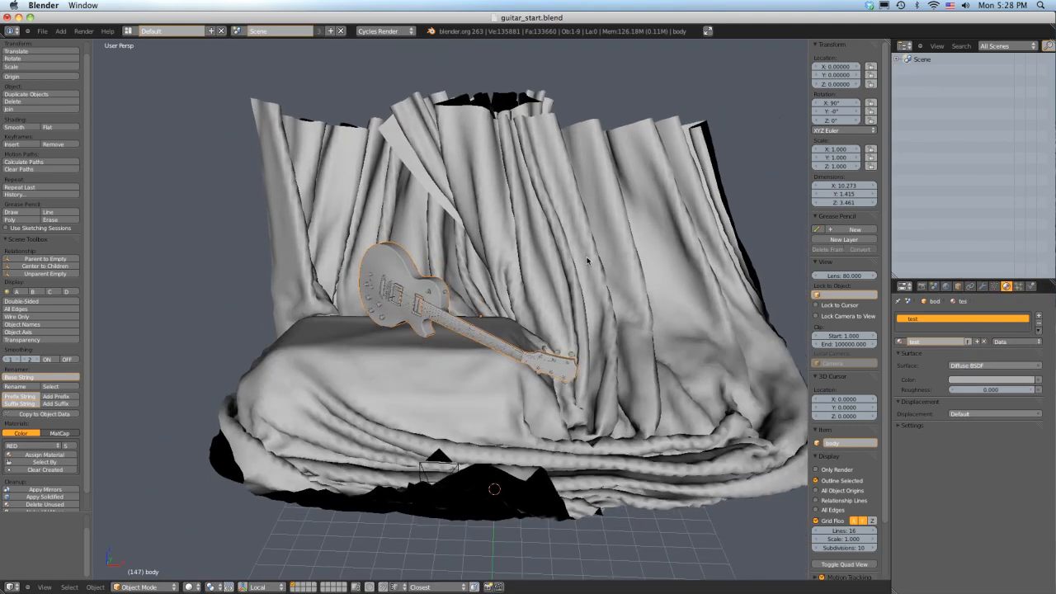
pyautogui.press('a')
pyautogui.press('a')
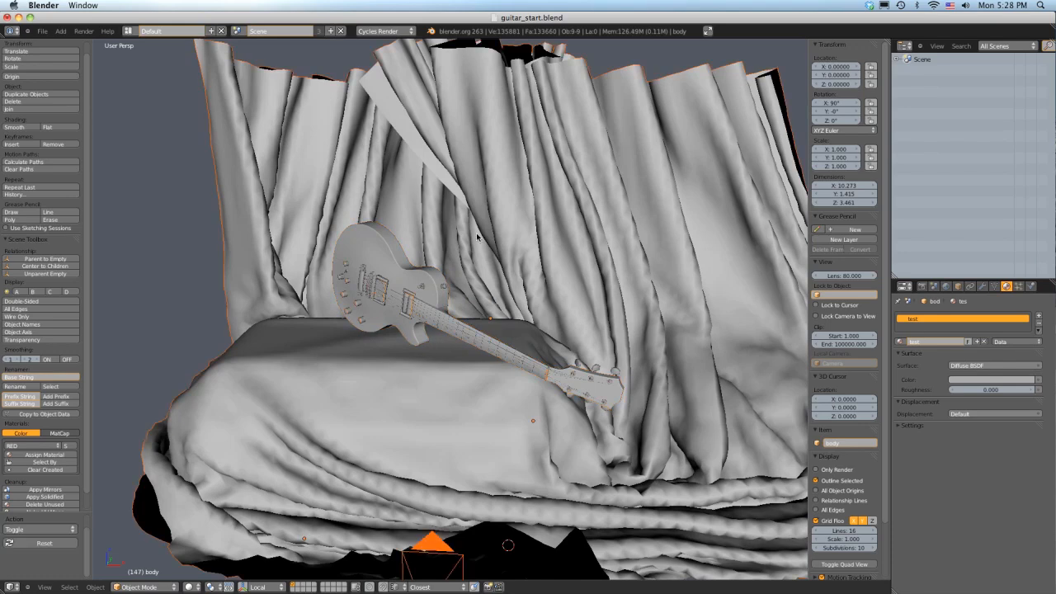
pyautogui.hotkey('ctrl', 'l')
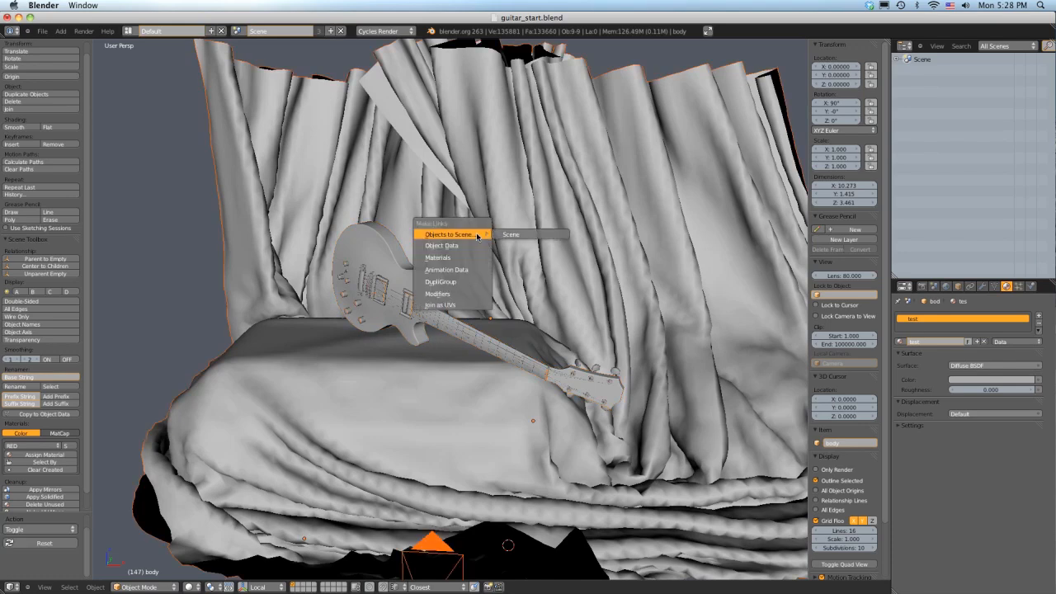
pyautogui.press('Right')
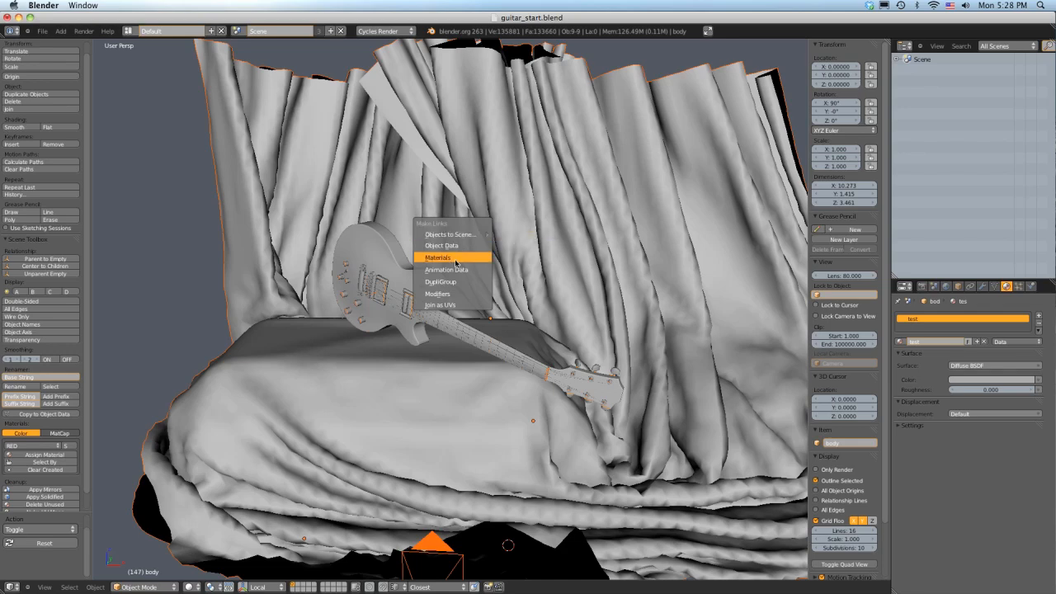
pyautogui.click(456, 261)
pyautogui.scroll(-4, 515, 223)
pyautogui.scroll(-3, 523, 198)
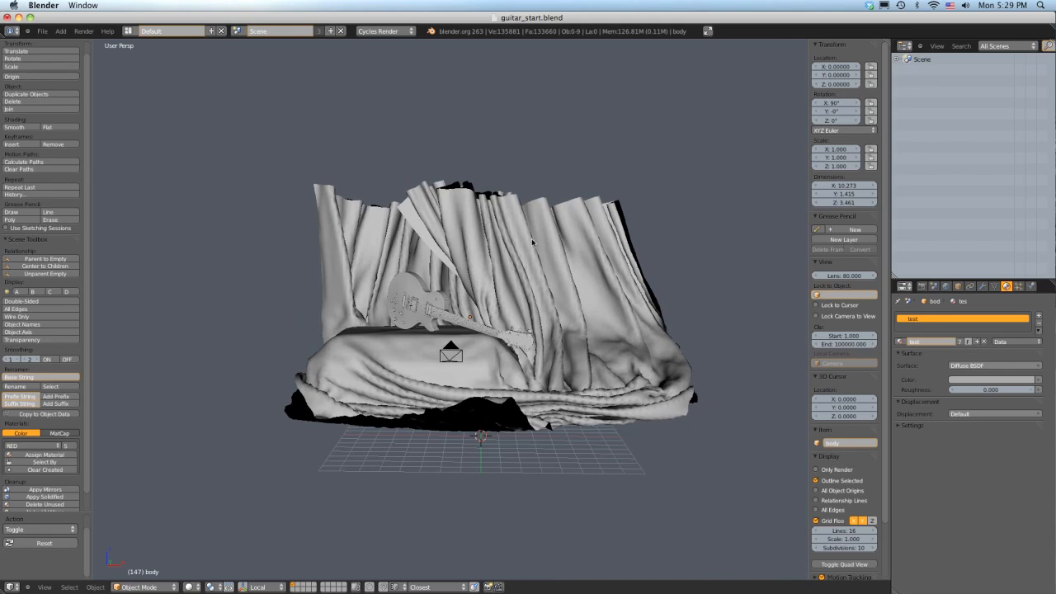
# Step: Add a mesh plane to the scene and rename it light.000 in the outliner
pyautogui.hotkey('shift', 'a')
pyautogui.moveTo(512, 239)
pyautogui.click(573, 241)
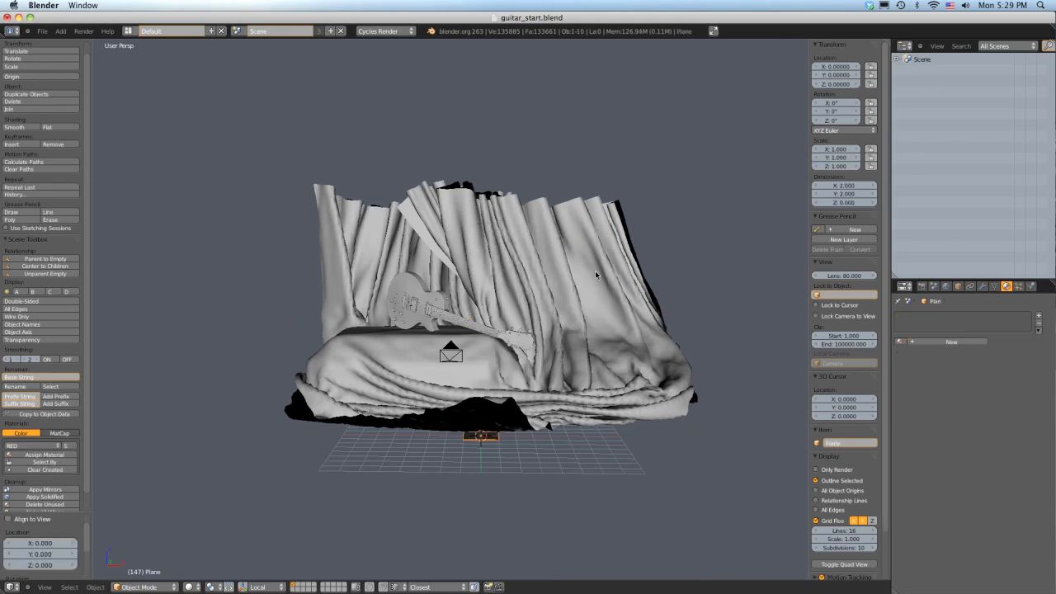
pyautogui.scroll(-1, 595, 271)
pyautogui.click(897, 61)
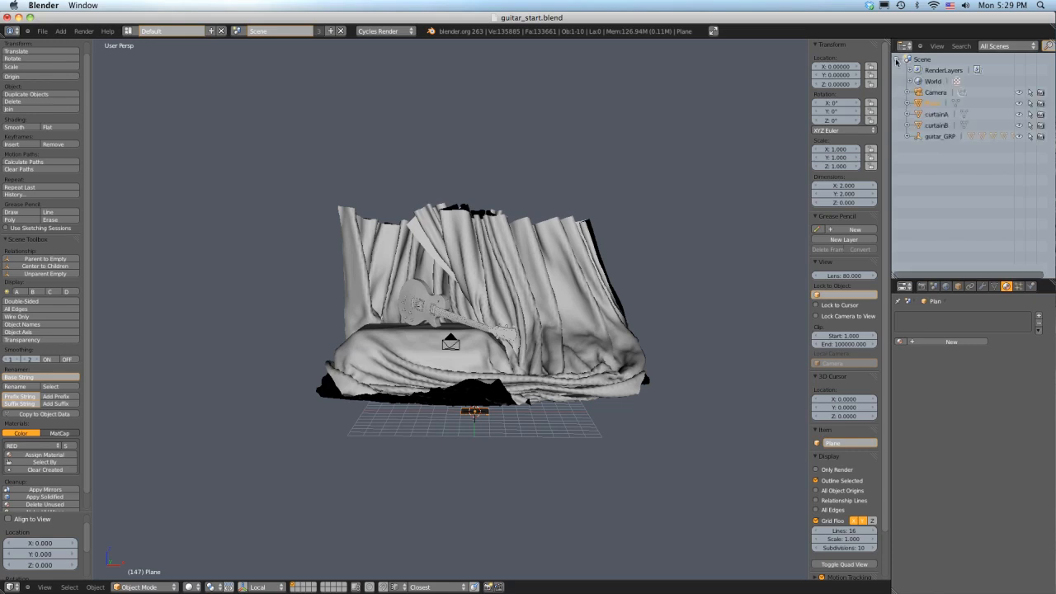
pyautogui.doubleClick(929, 103)
pyautogui.press('BackSpace')
pyautogui.press('Return')
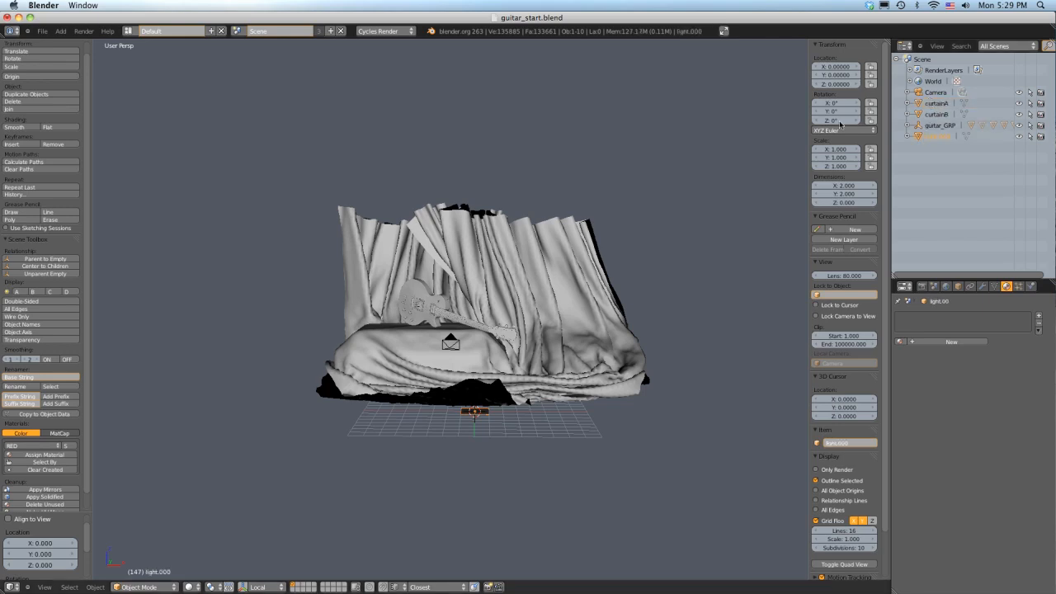
# Step: Move the light plane up in front of the curtains, to about X 1.96, Y -2.93, Z 11.54
pyautogui.moveTo(404, 238); pyautogui.dragTo(472, 254, button='middle')
pyautogui.scroll(2, 415, 250)
pyautogui.moveTo(708, 331); pyautogui.dragTo(677, 333, button='middle')
pyautogui.press('g')
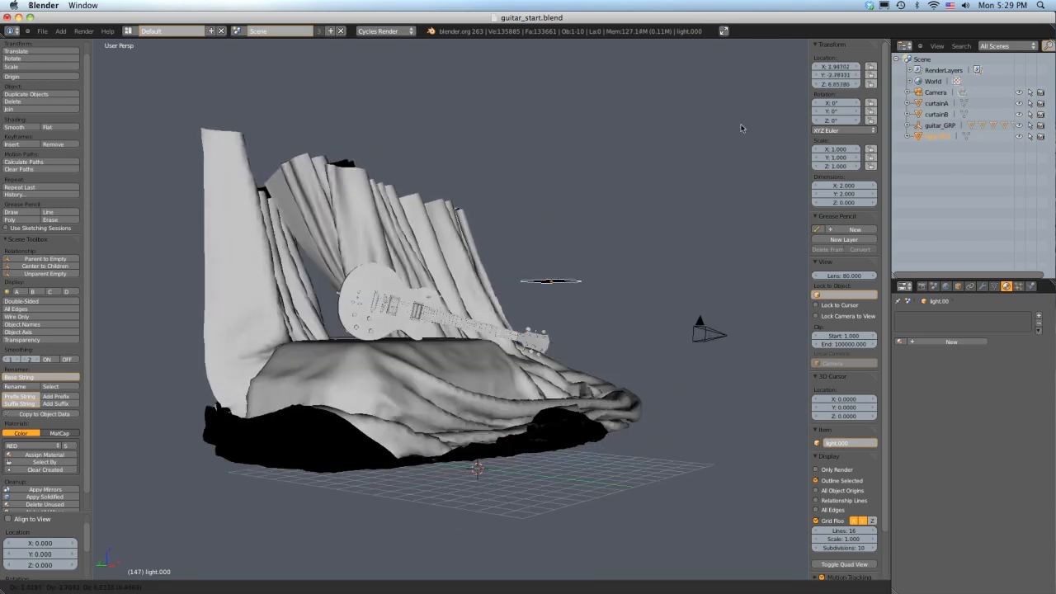
pyautogui.click(725, 93)
pyautogui.moveTo(674, 228); pyautogui.dragTo(663, 233, button='middle')
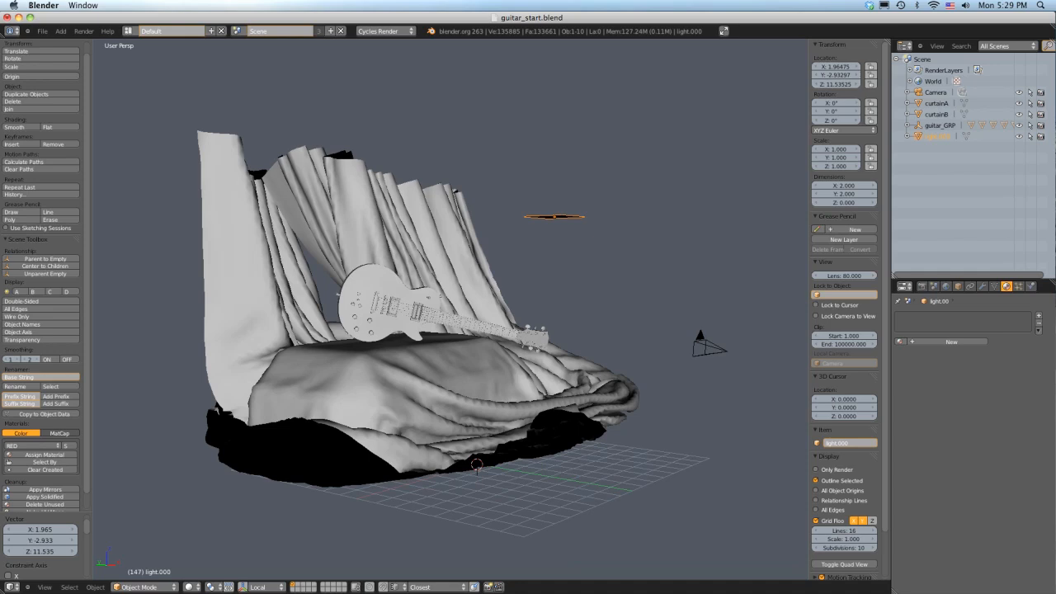
# Step: Tilt the light plane about 48° toward the guitar and move it farther up and away from the curtains
pyautogui.press('super+Tab')
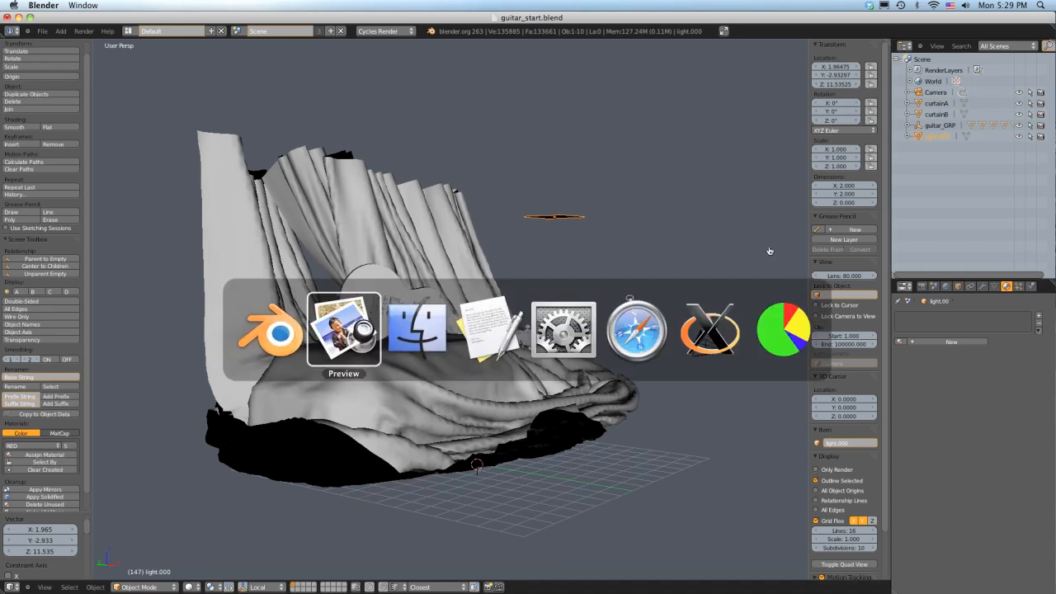
pyautogui.press('Escape')
pyautogui.press('r')
pyautogui.click(700, 290)
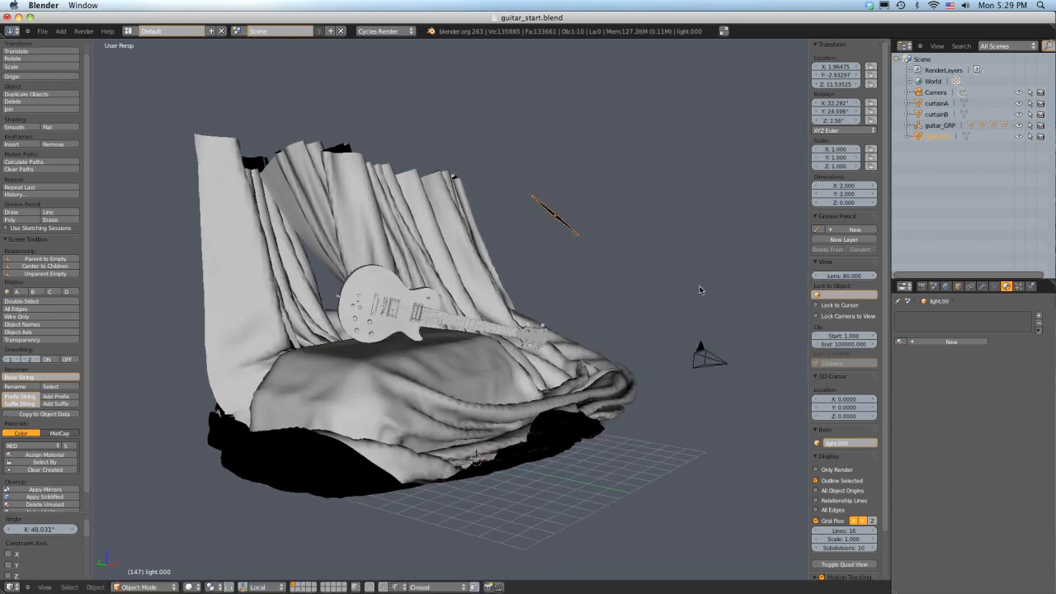
pyautogui.press('g')
pyautogui.click(740, 274)
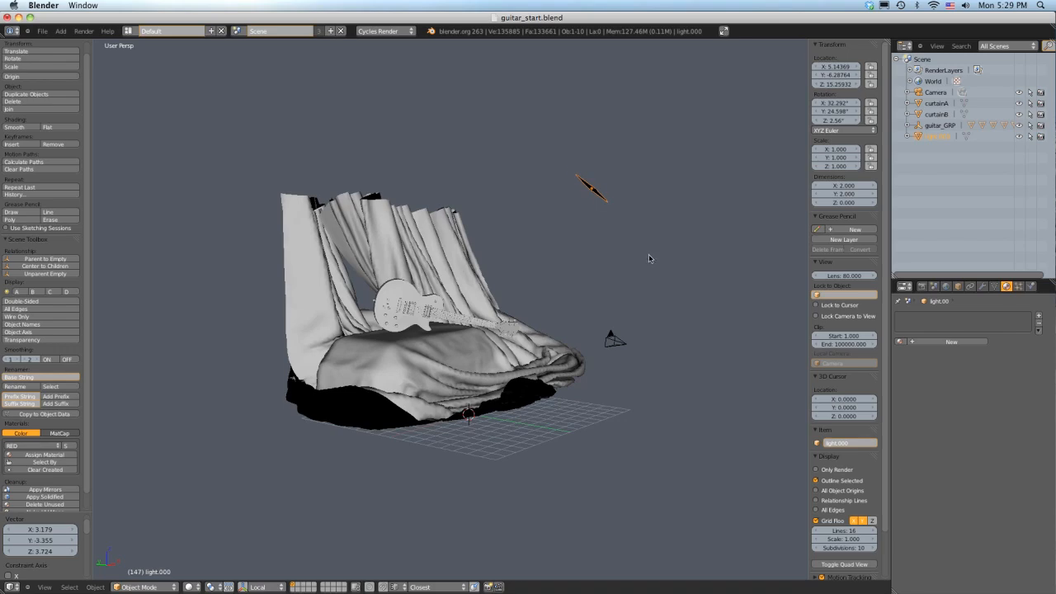
# Step: Scale the light plane up to about 5.3 and move it farther out to about X 15.8, Y -17.5, Z 25.7
pyautogui.press('s')
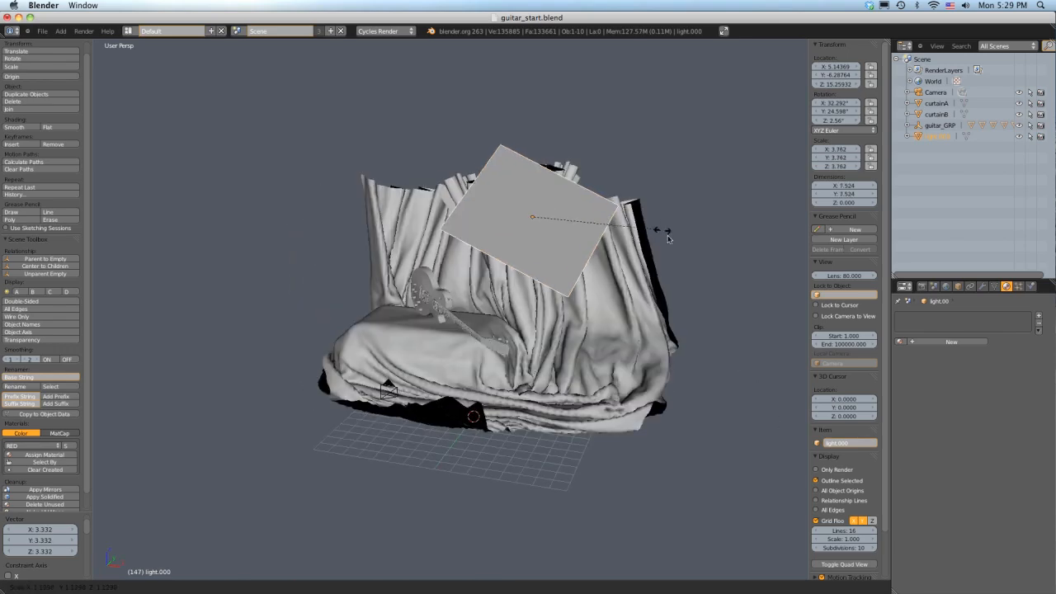
pyautogui.click(706, 275)
pyautogui.moveTo(707, 275); pyautogui.dragTo(658, 203, button='middle')
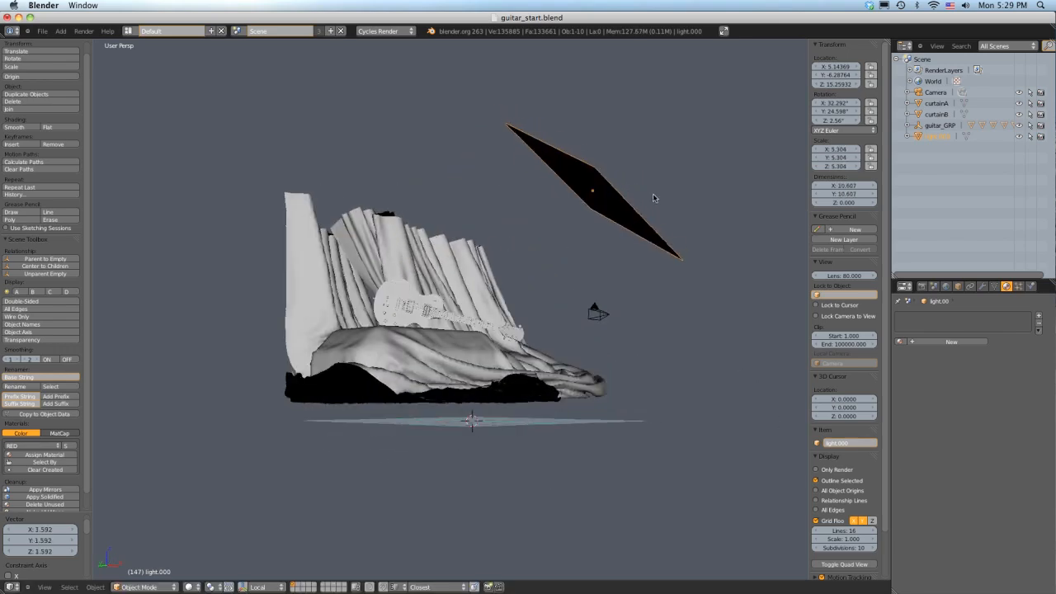
pyautogui.press('g')
pyautogui.click(761, 118)
pyautogui.scroll(-2, 655, 210)
pyautogui.press('g')
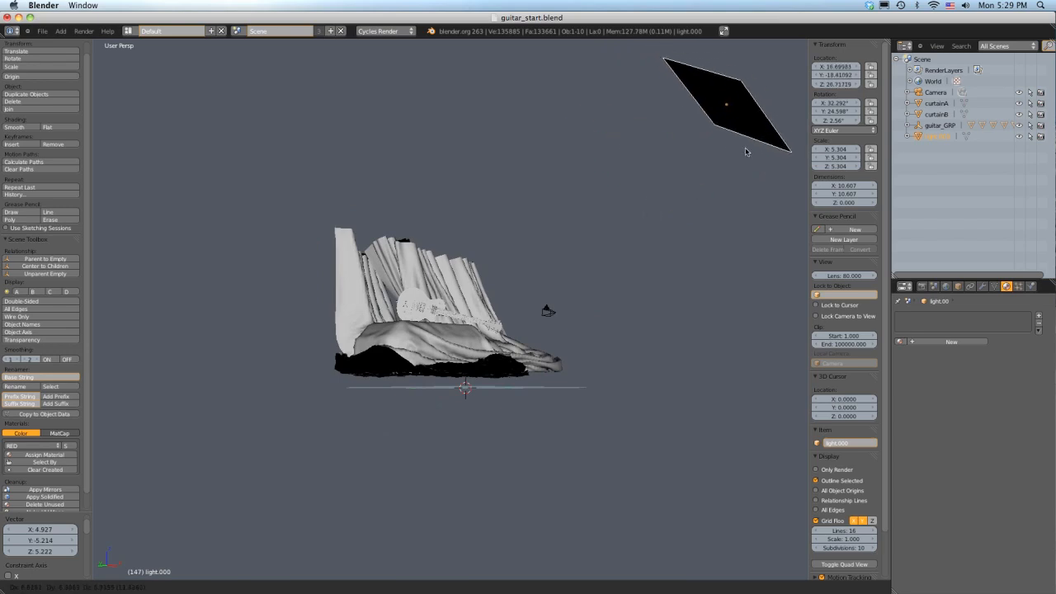
pyautogui.click(733, 161)
# Step: Give the light plane a new material named emitA and set its color to pure white
pyautogui.click(951, 341)
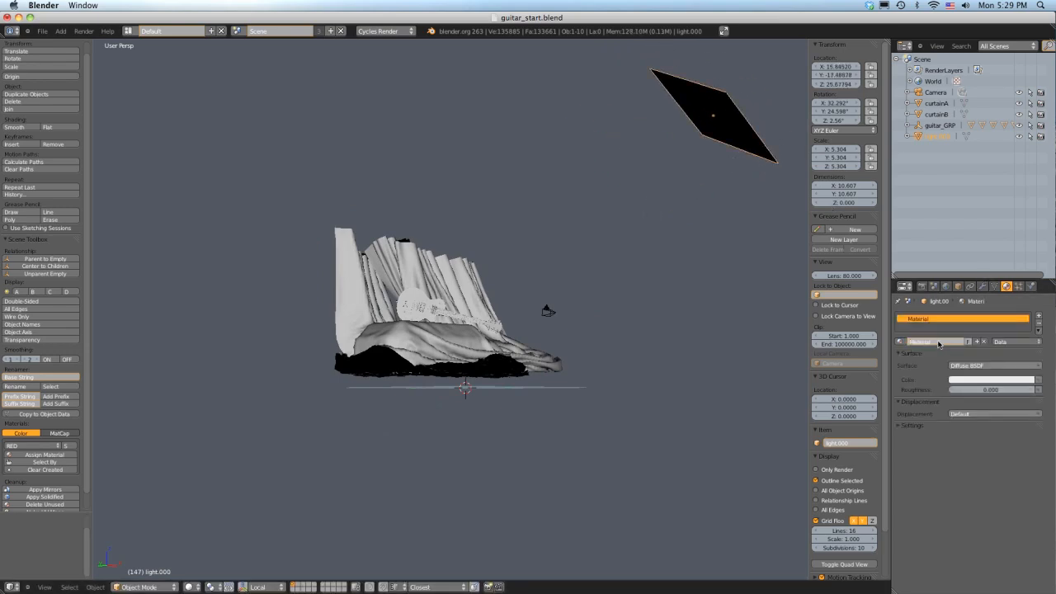
pyautogui.click(938, 344)
pyautogui.write('emitA')
pyautogui.press('Return')
pyautogui.click(990, 381)
pyautogui.click(1029, 265)
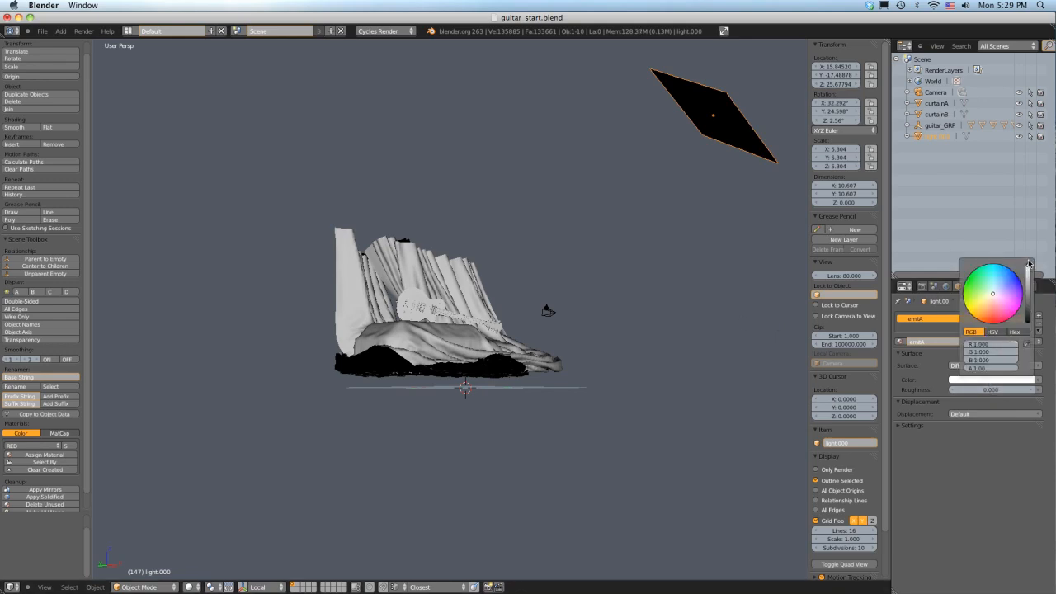
pyautogui.moveTo(553, 263); pyautogui.dragTo(652, 297, button='middle')
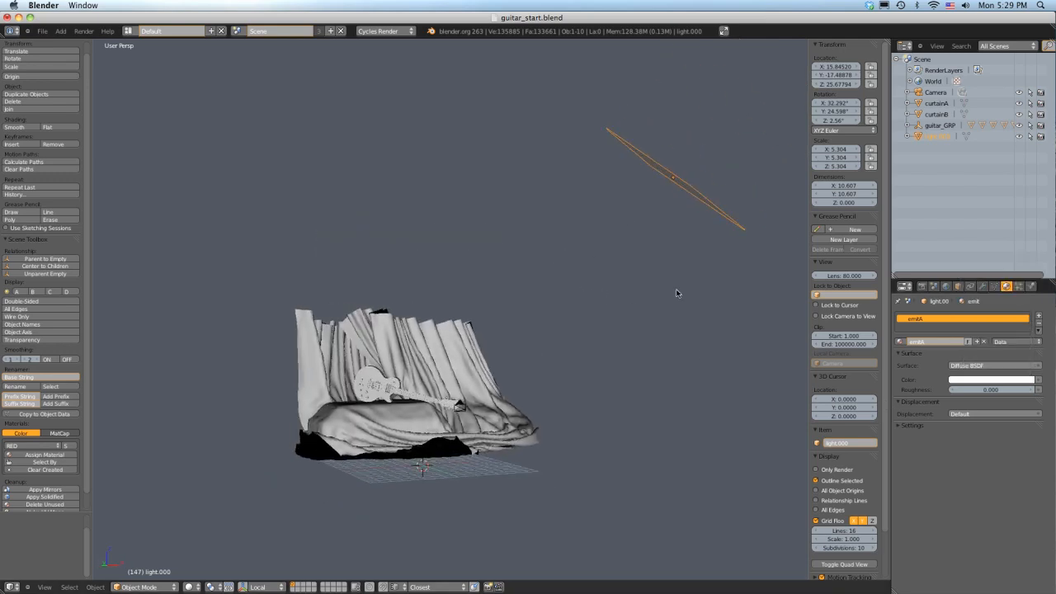
# Step: Change the emitA material's surface shader to Emission and set its strength to 10
pyautogui.click(991, 390)
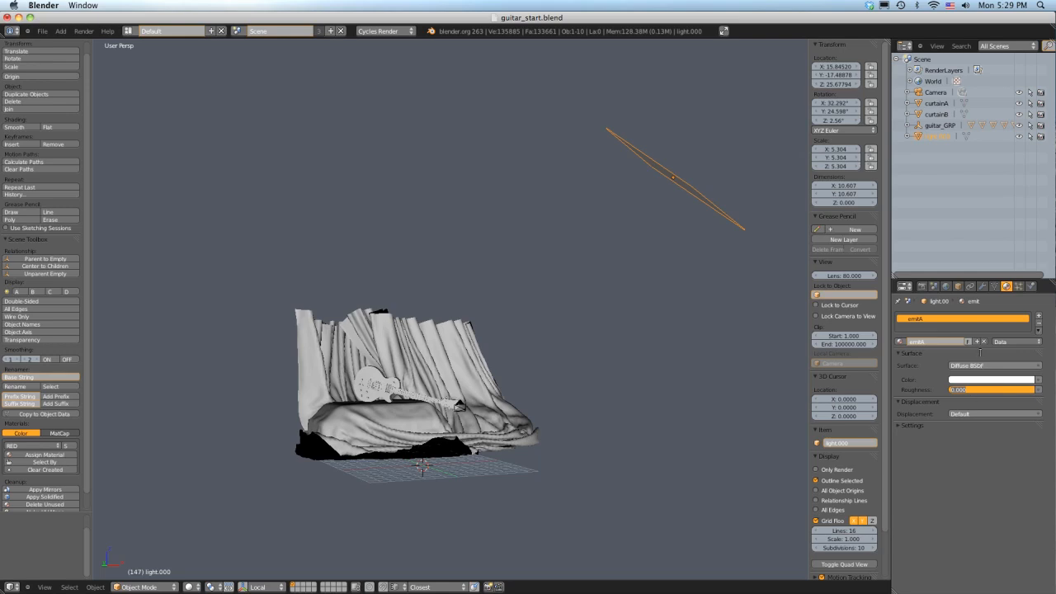
pyautogui.click(974, 365)
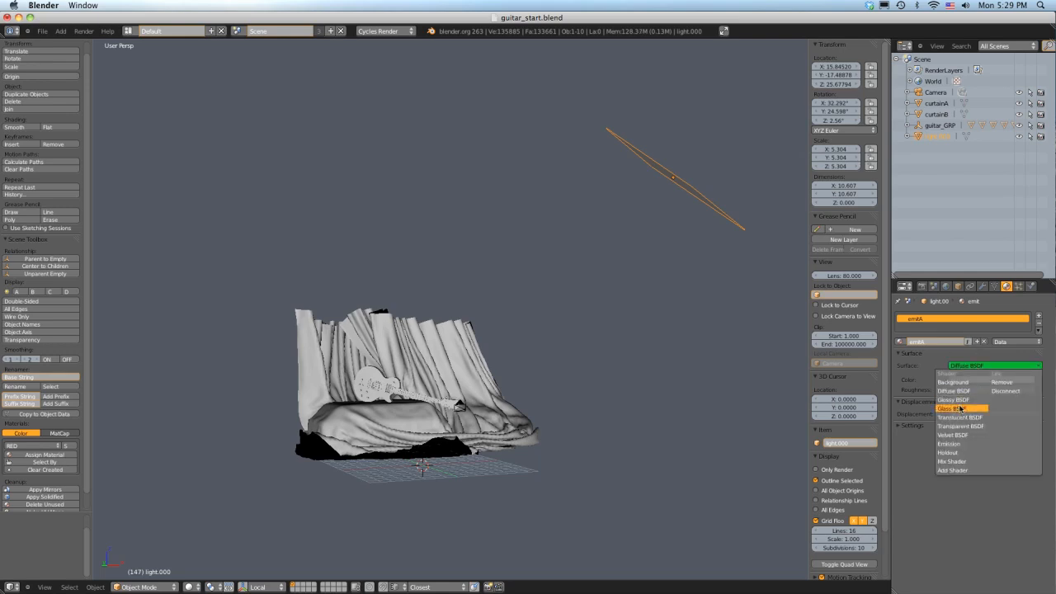
pyautogui.click(949, 444)
pyautogui.click(993, 390)
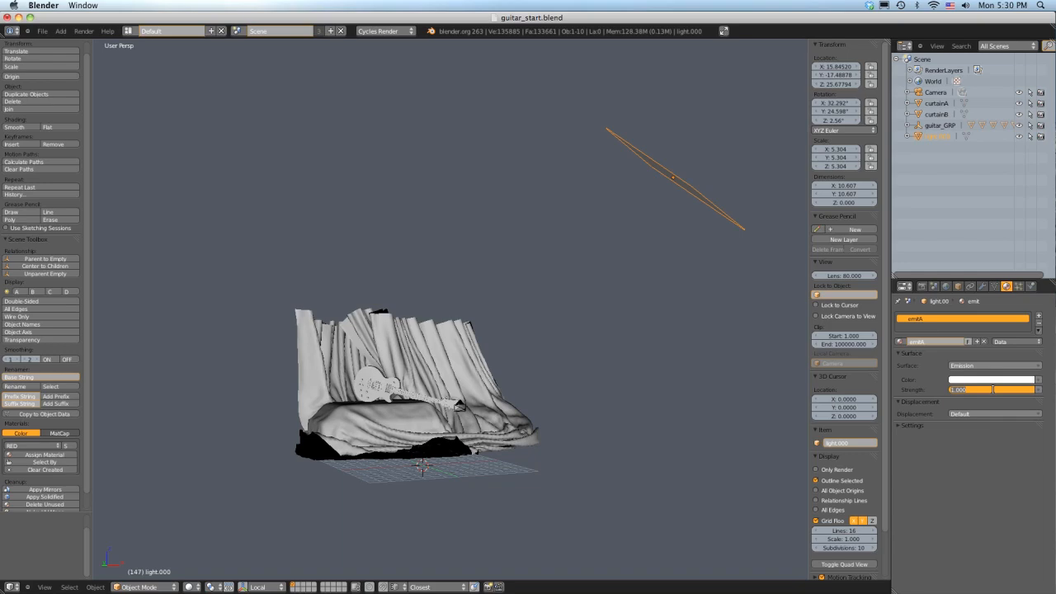
pyautogui.write('10')
pyautogui.press('Return')
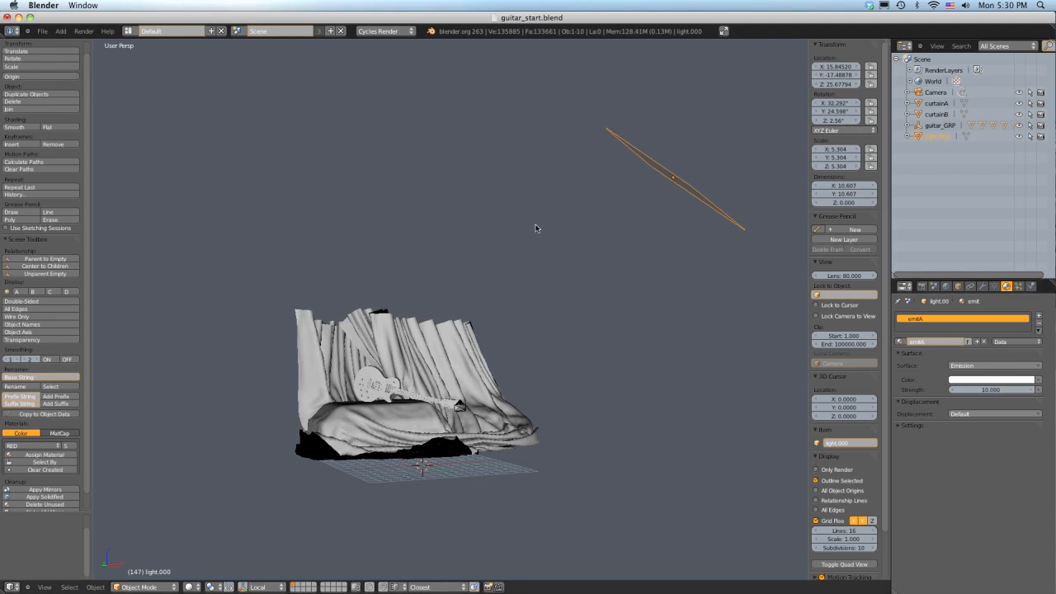
# Step: Widen the outliner and properties column and reduce the outliner's height to give the properties editor more room
pyautogui.scroll(1, 537, 229)
pyautogui.moveTo(891, 439); pyautogui.dragTo(786, 439)
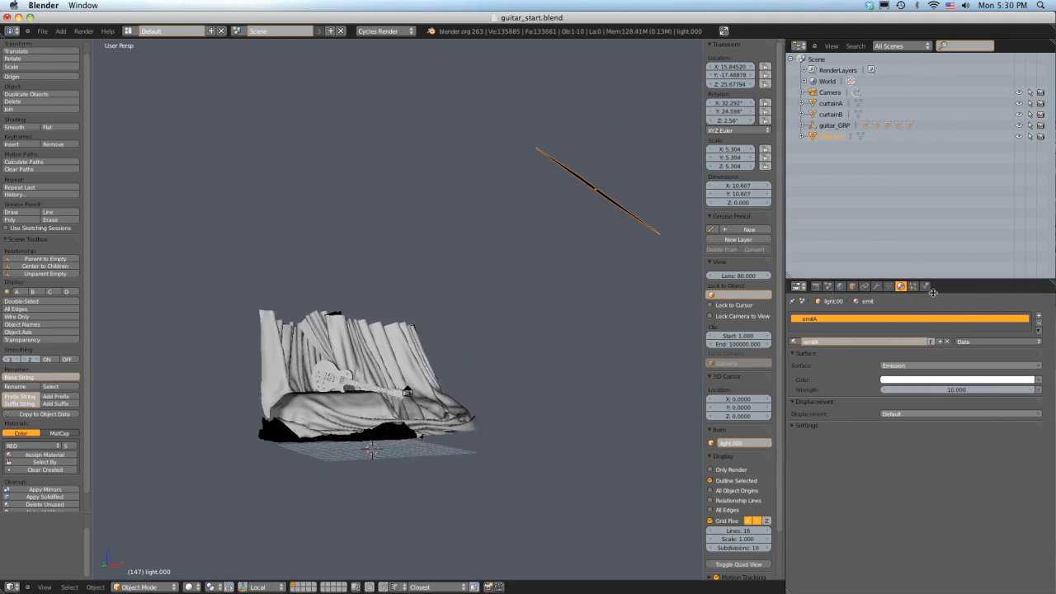
pyautogui.moveTo(931, 293); pyautogui.dragTo(930, 204)
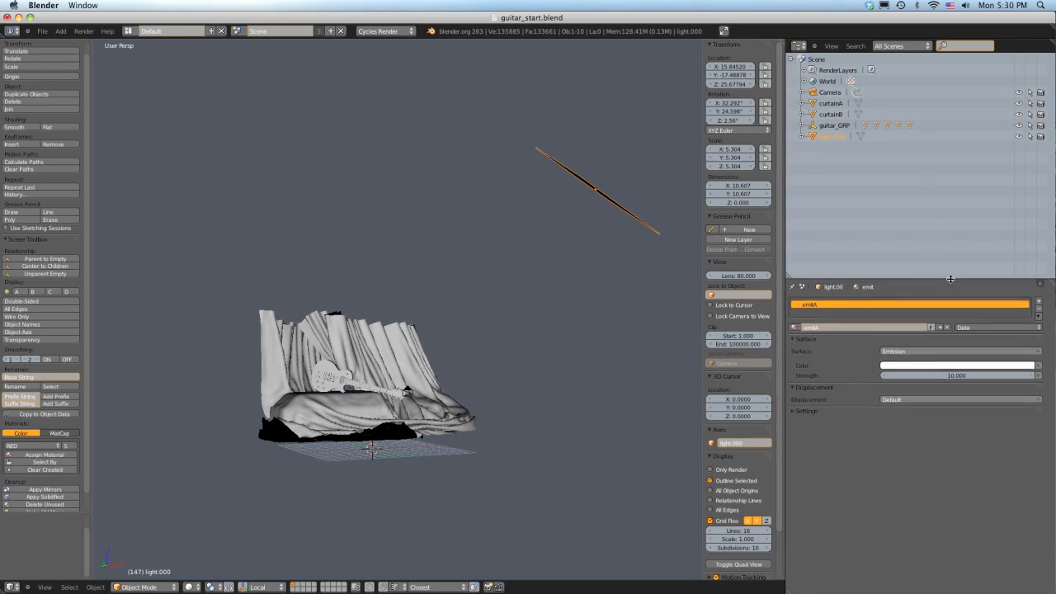
pyautogui.click(1039, 282)
pyautogui.moveTo(1023, 279); pyautogui.dragTo(1023, 180)
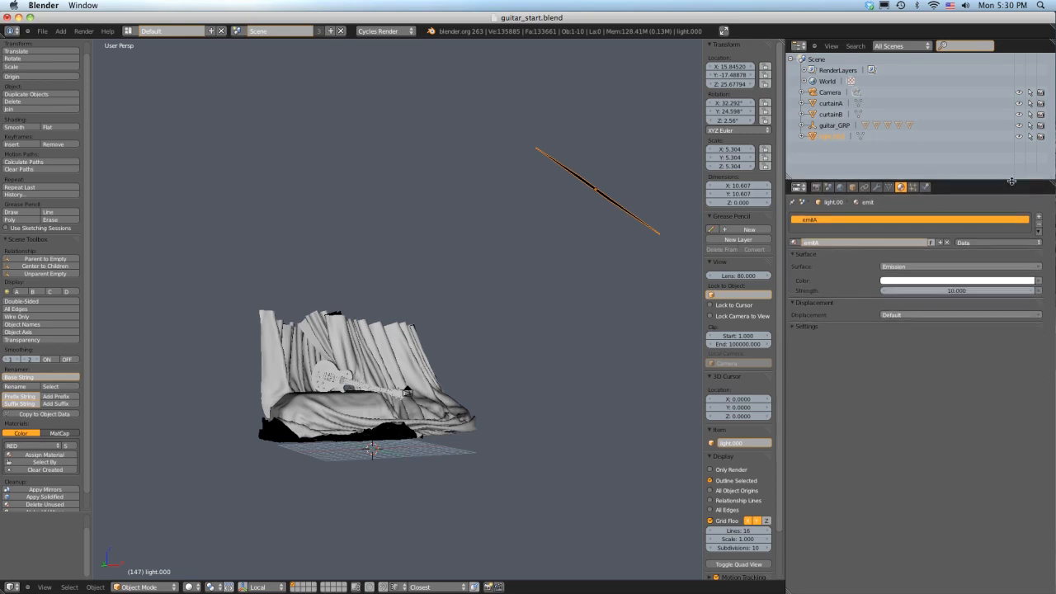
# Step: Split a new area off the lower part of the properties editor and make it a 3D view
pyautogui.moveTo(787, 579); pyautogui.dragTo(788, 396)
pyautogui.click(798, 402)
pyautogui.click(807, 392)
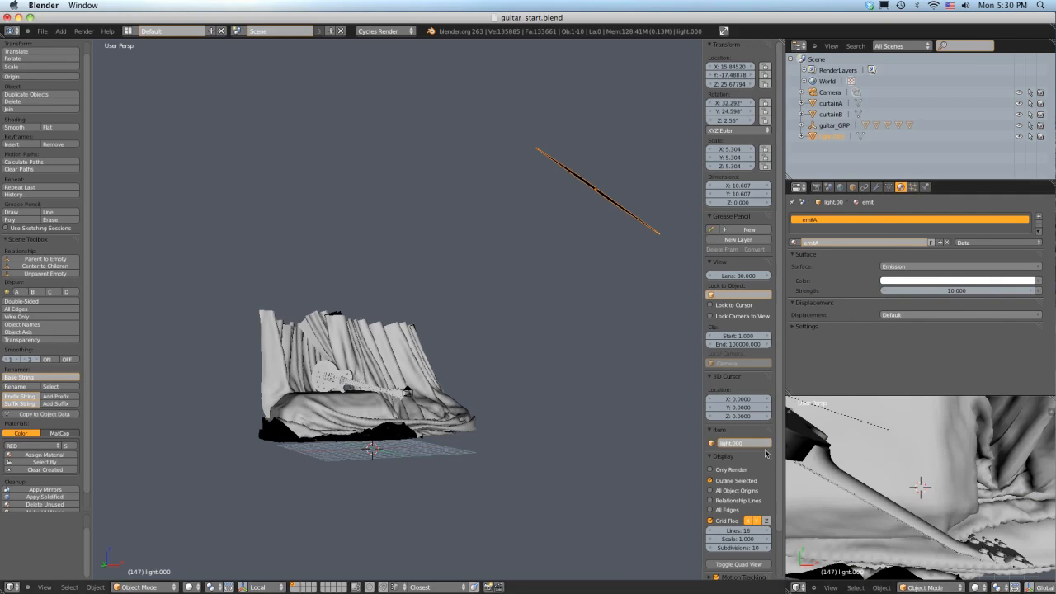
# Step: Start the Screencast Keys display in the main 3D view and collapse its settings
pyautogui.scroll(-2, 782, 470)
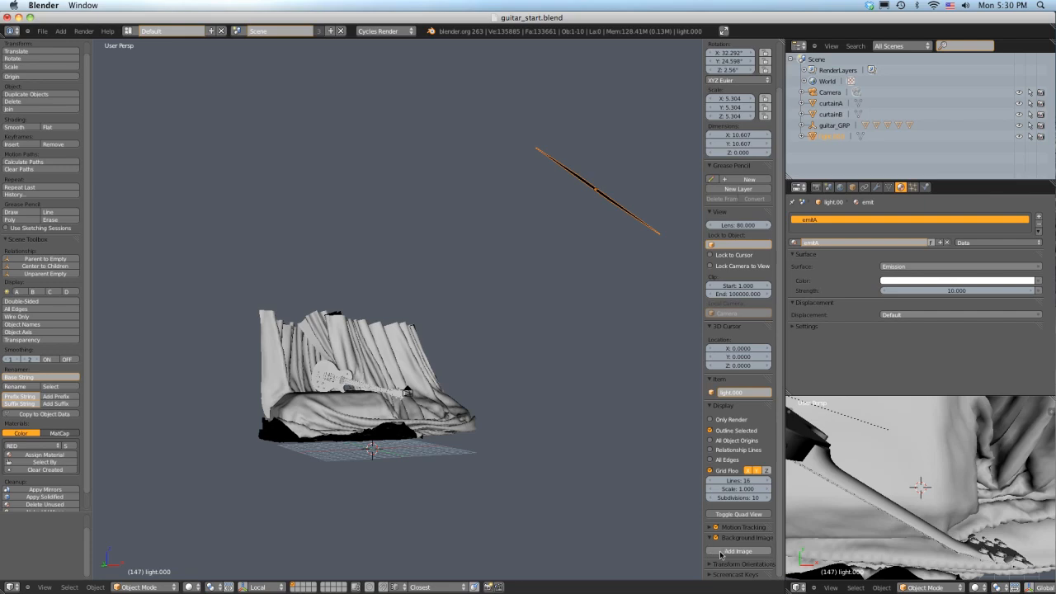
pyautogui.scroll(-3, 741, 537)
pyautogui.click(742, 525)
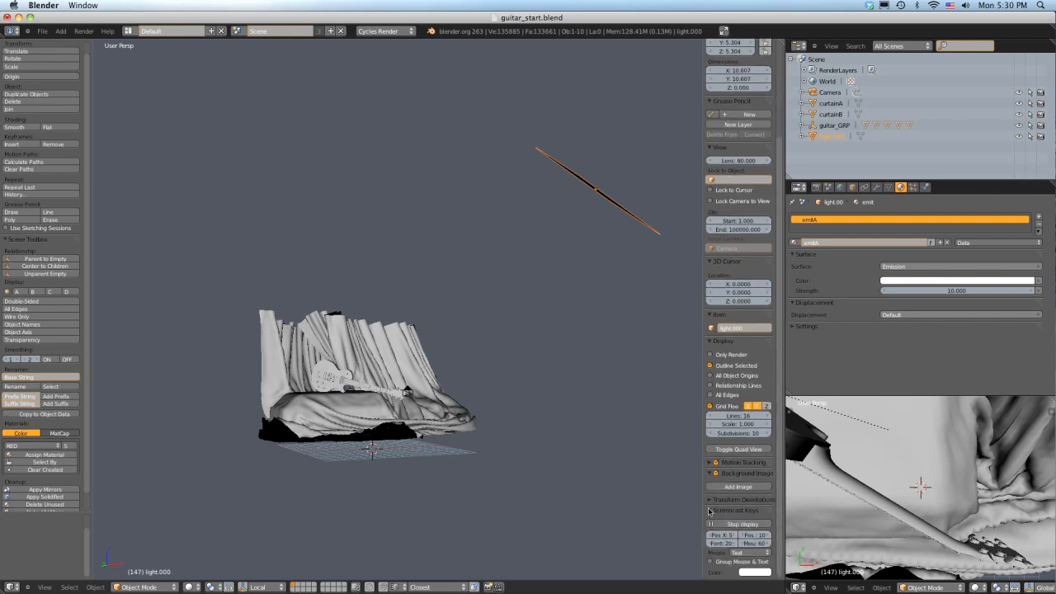
pyautogui.click(711, 510)
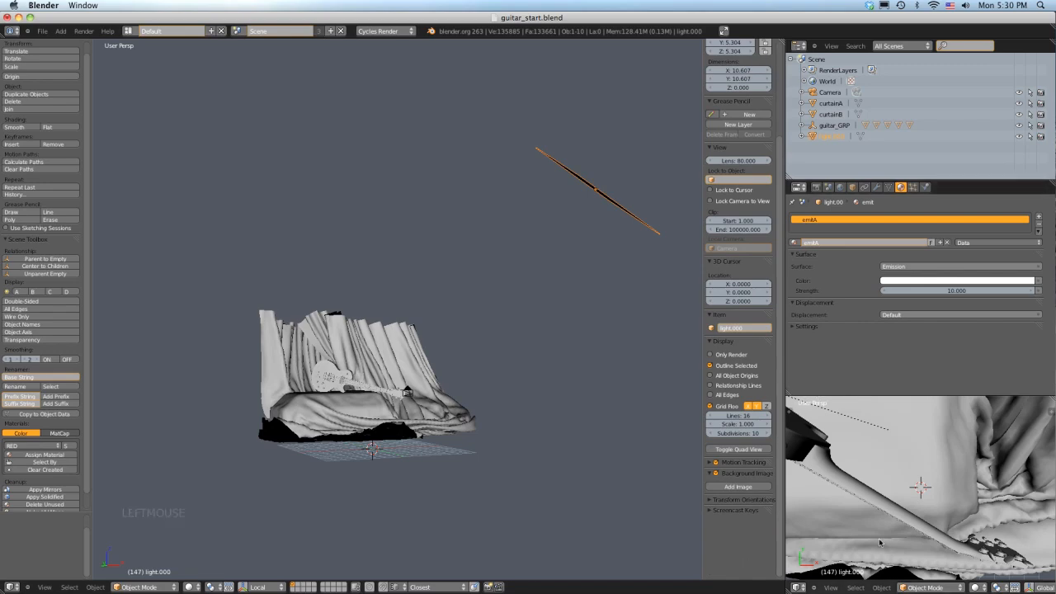
# Step: Look through the camera in the small 3D view and enlarge the camera frame to fill it
pyautogui.press('KP_0')
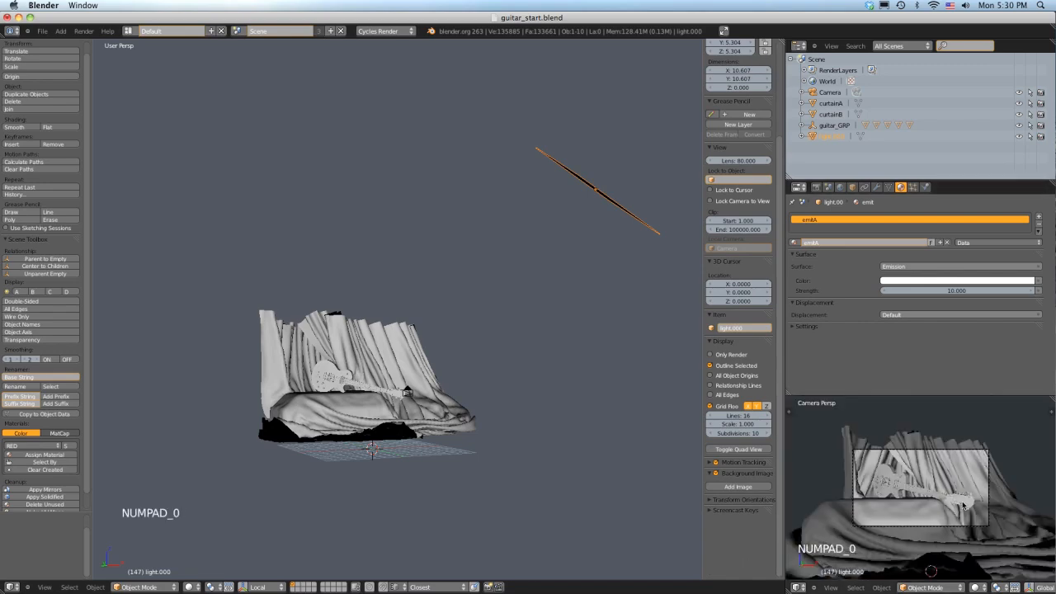
pyautogui.scroll(2, 962, 505)
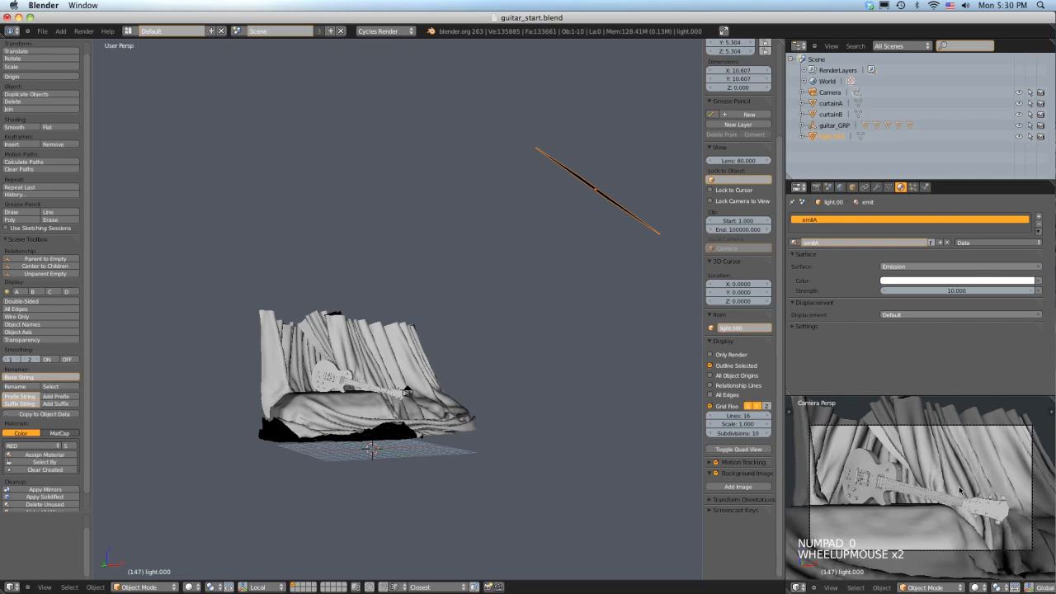
pyautogui.scroll(1, 948, 486)
pyautogui.scroll(-1, 947, 487)
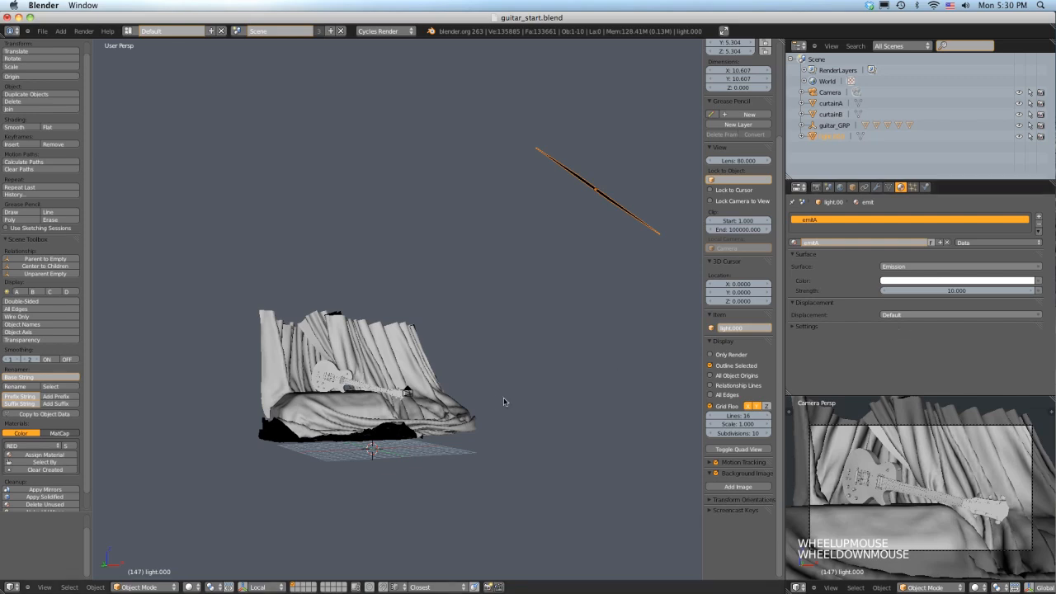
# Step: Switch the small camera view to Rendered shading and start its live preview
pyautogui.click(983, 588)
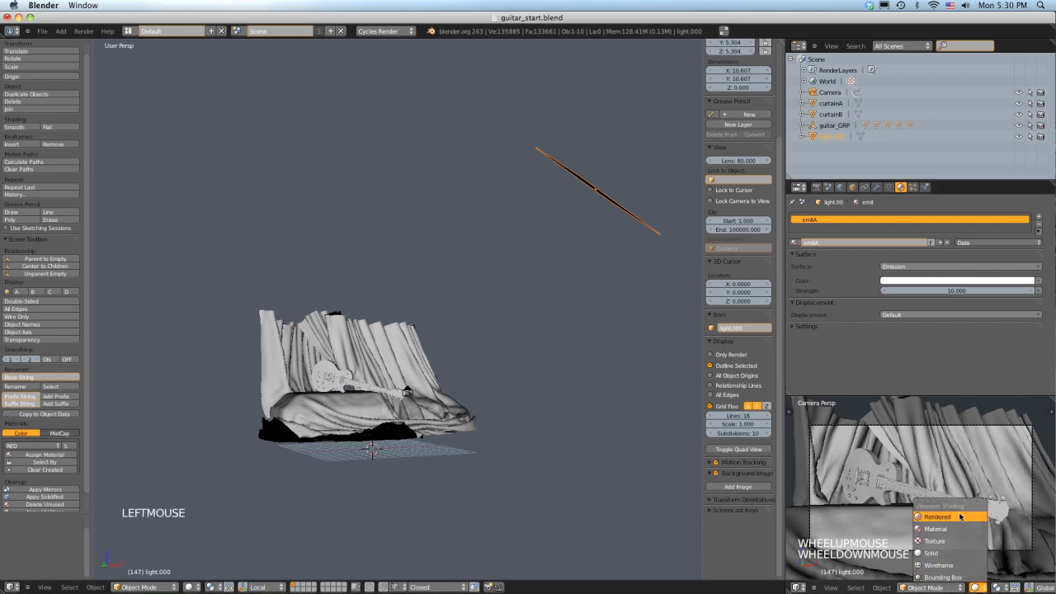
pyautogui.click(959, 516)
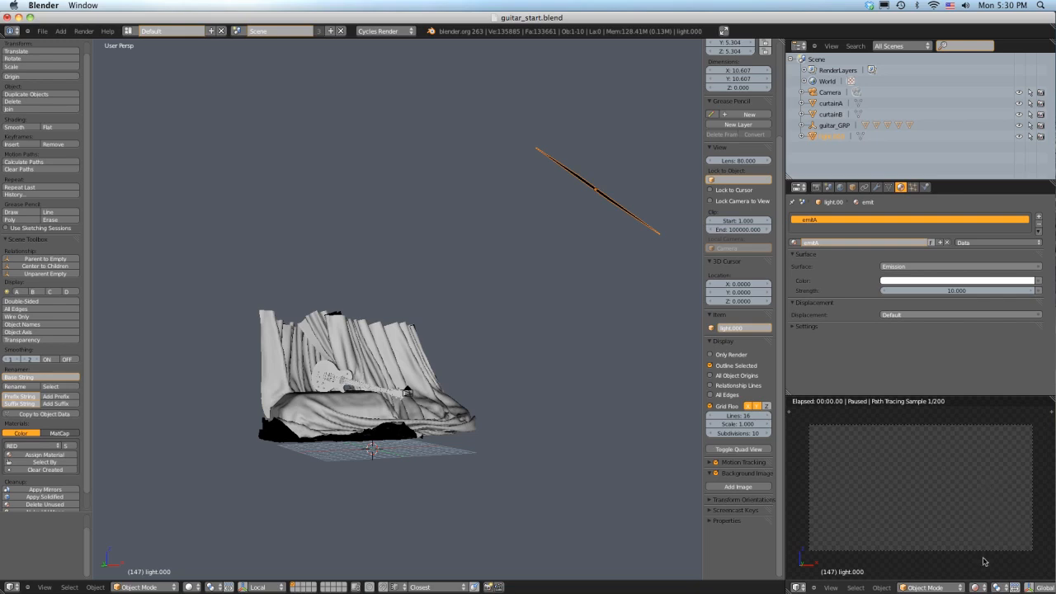
pyautogui.moveTo(993, 583); pyautogui.dragTo(891, 585, button='middle')
pyautogui.moveTo(1038, 585)
pyautogui.mouseDown(button='middle')
pyautogui.moveTo(944, 583)
pyautogui.moveTo(1037, 583)
pyautogui.mouseUp(button='middle')
pyautogui.click(969, 588)
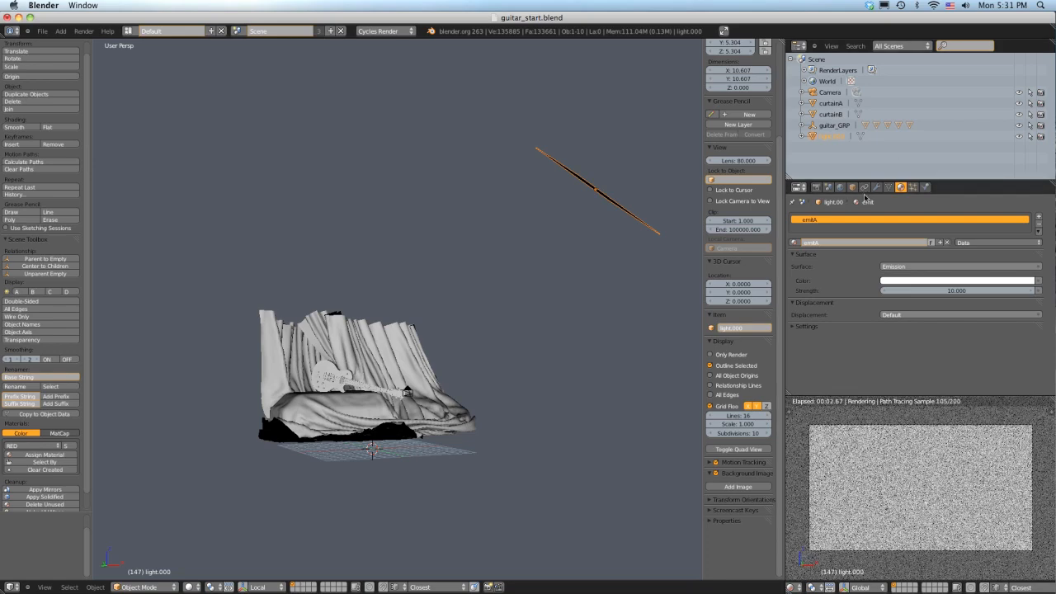
# Step: Select the camera and set its depth of field aperture radius size to 0
pyautogui.scroll(2, 382, 397)
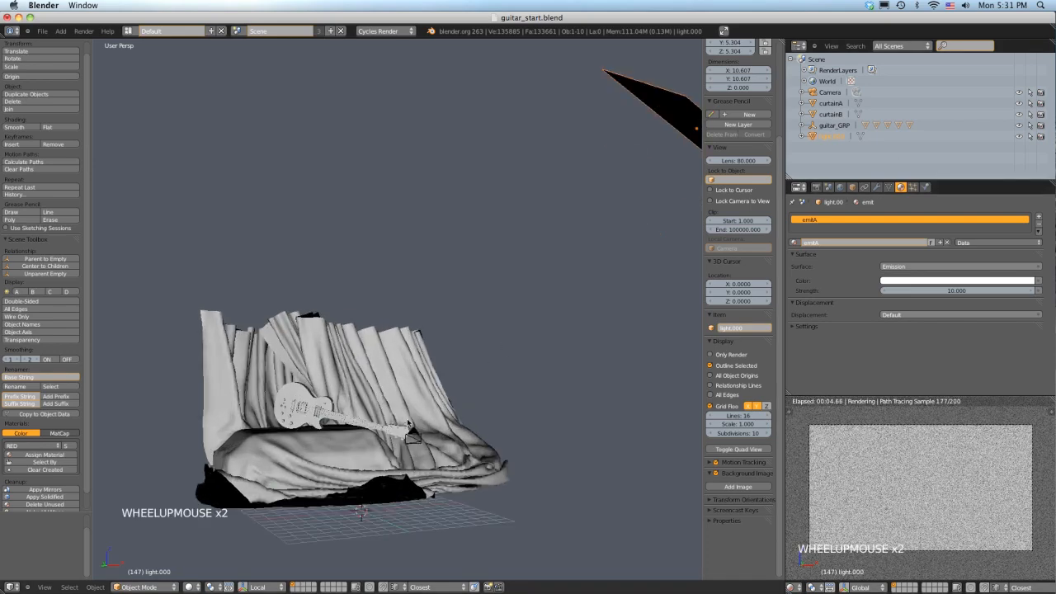
pyautogui.click(411, 435)
pyautogui.scroll(-6, 928, 302)
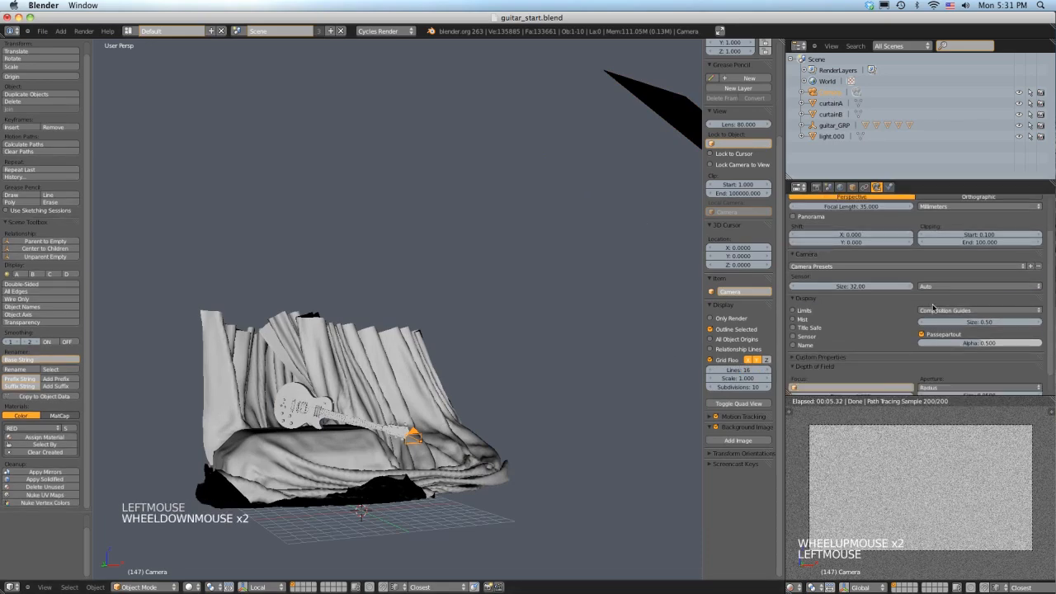
pyautogui.click(991, 372)
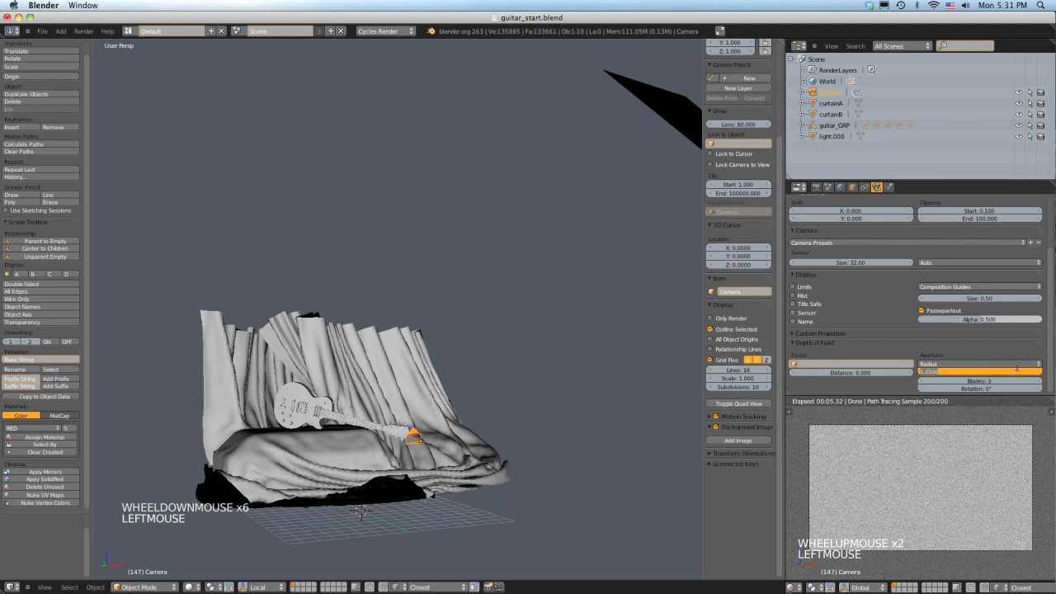
pyautogui.write('0')
pyautogui.press('Return')
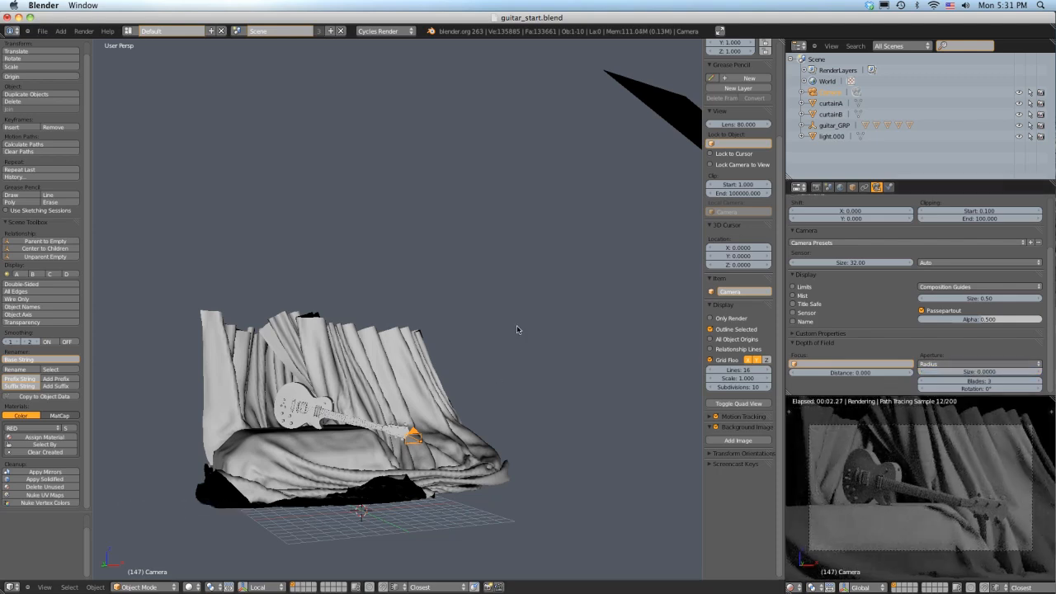
# Step: Select the light plane above the scene and set its emission strength to 30
pyautogui.keyDown('shift'); pyautogui.moveTo(517, 329); pyautogui.dragTo(508, 334, button='middle'); pyautogui.keyUp('shift')
pyautogui.click(665, 104)
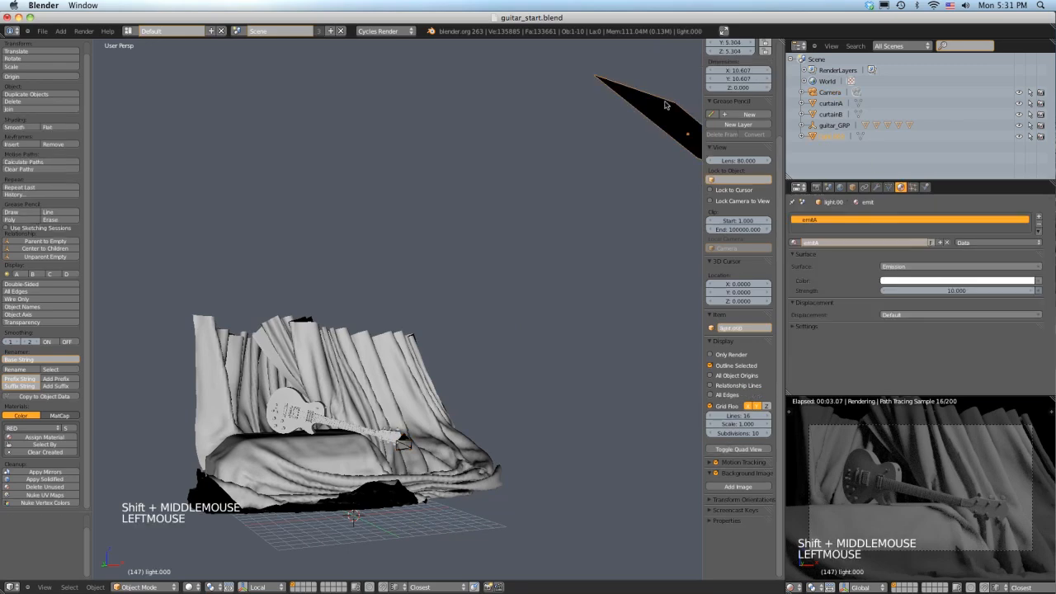
pyautogui.doubleClick(954, 290)
pyautogui.write('30')
pyautogui.press('Return')
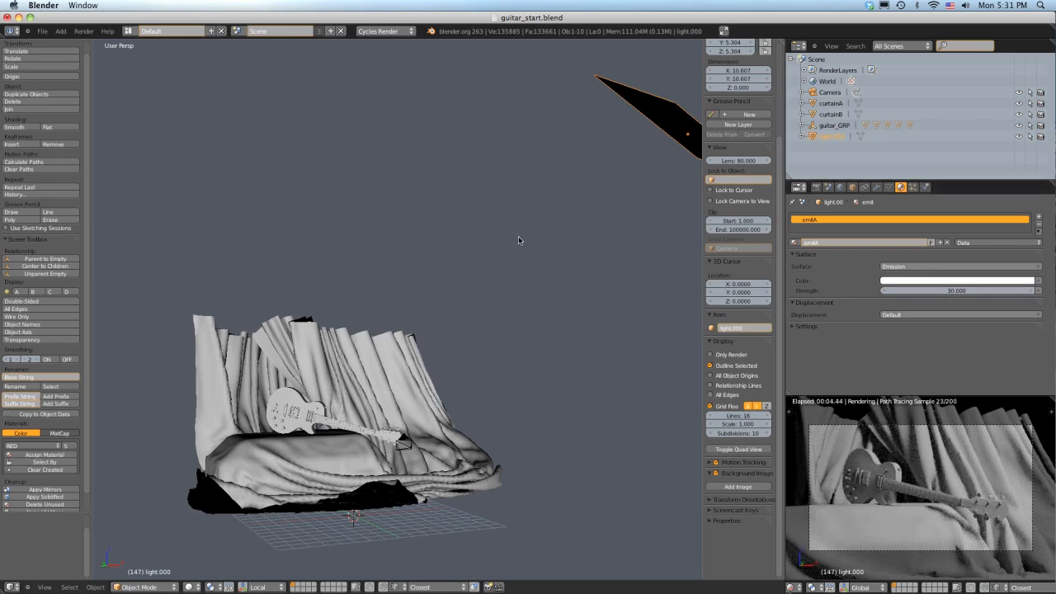
# Step: Duplicate the light plane and place the copy on the opposite side of the curtain scene
pyautogui.moveTo(518, 240); pyautogui.dragTo(589, 250, button='middle')
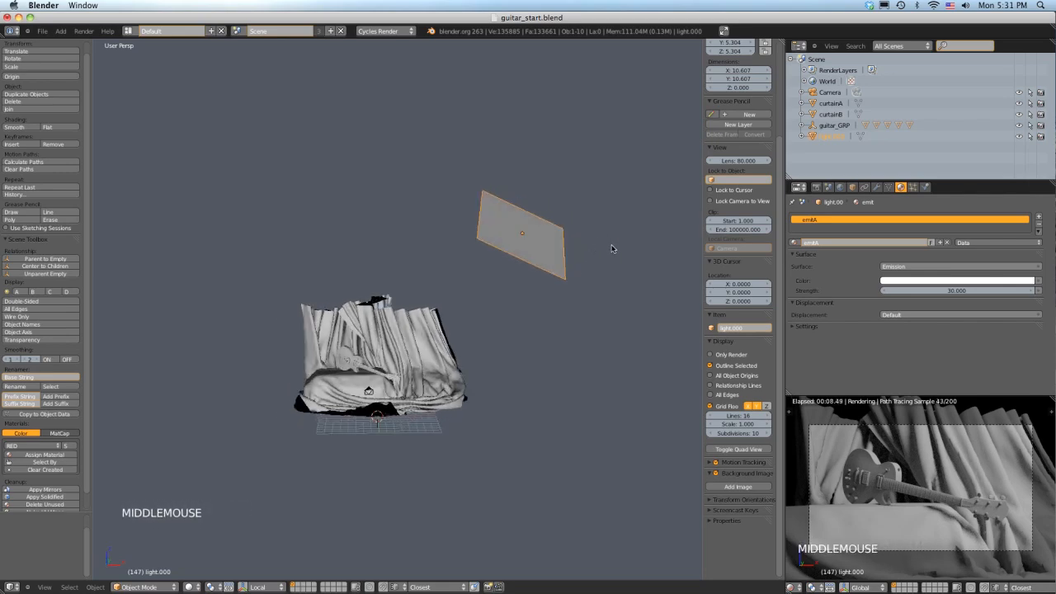
pyautogui.hotkey('shift', 'd')
pyautogui.click(305, 244)
pyautogui.moveTo(306, 244); pyautogui.dragTo(485, 216, button='middle')
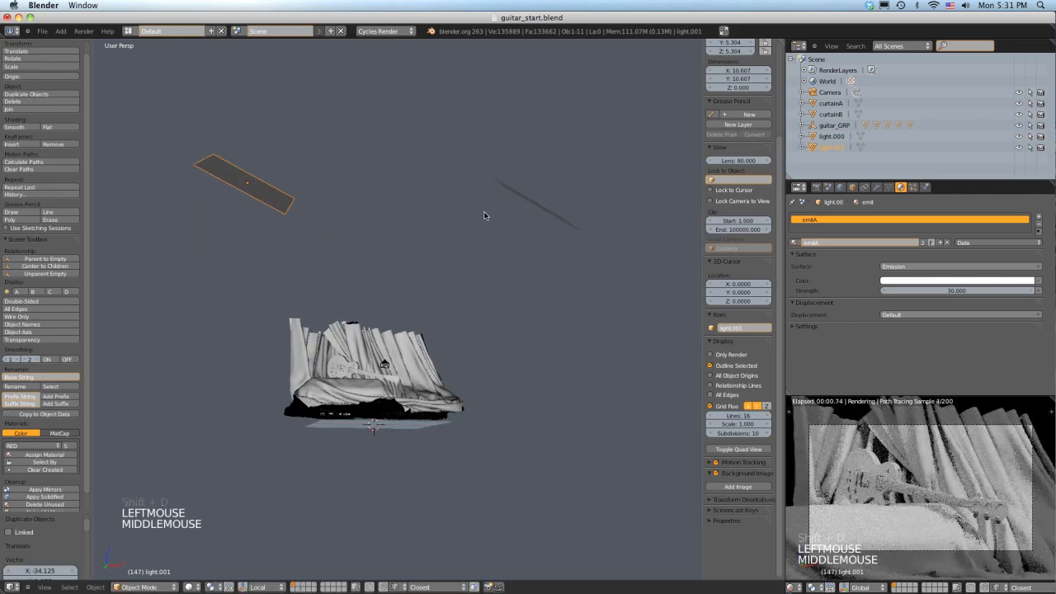
# Step: Rotate the copied light plane by about -113° to stand nearly upright and lower it beside the scene
pyautogui.press('r')
pyautogui.click(231, 108)
pyautogui.press('g')
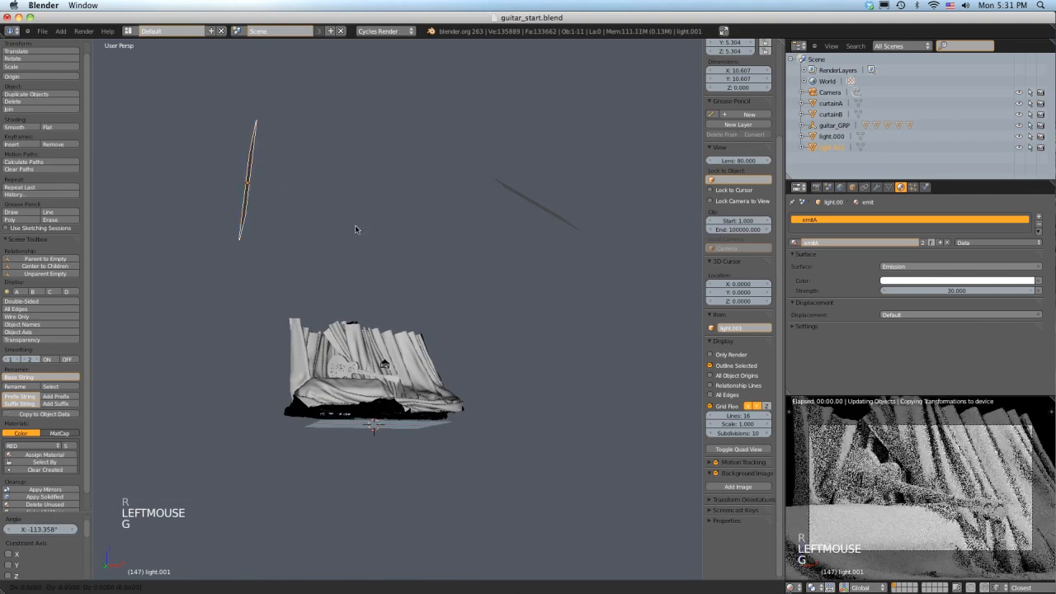
pyautogui.click(257, 396)
pyautogui.keyDown('ctrl'); pyautogui.moveTo(289, 307); pyautogui.dragTo(422, 382, button='middle'); pyautogui.keyUp('ctrl')
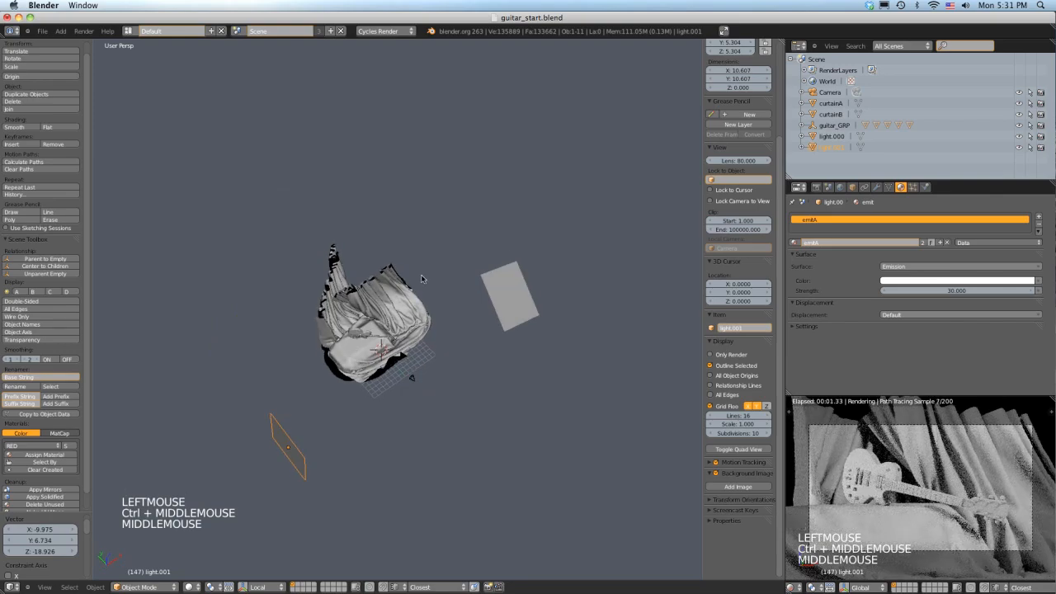
pyautogui.press('r')
pyautogui.rightClick(479, 286)
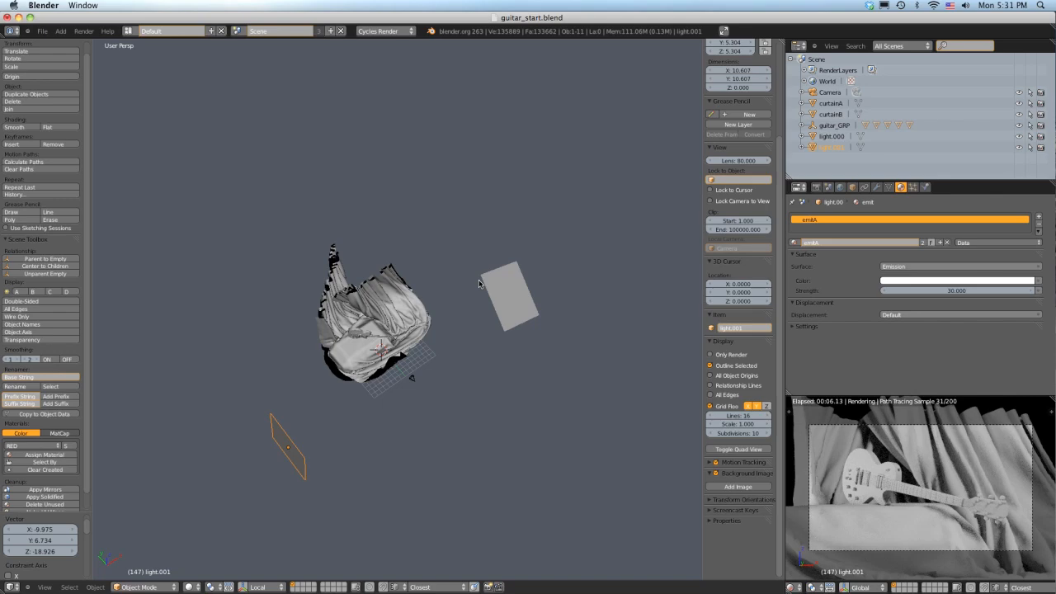
# Step: Move the copied light plane horizontally without changing its height, and scale it up by about 2.49
pyautogui.moveTo(387, 372); pyautogui.dragTo(351, 373, button='middle')
pyautogui.press('g')
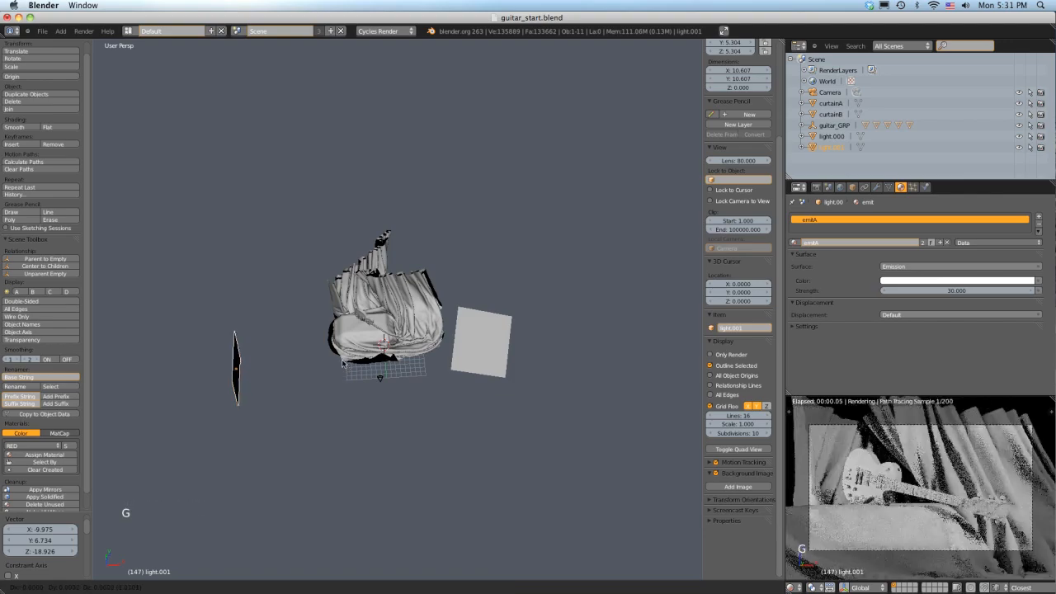
pyautogui.hotkey('shift', 'z')
pyautogui.click(340, 321)
pyautogui.moveTo(340, 320); pyautogui.dragTo(355, 327, button='middle')
pyautogui.press('s')
pyautogui.press('s')
pyautogui.click(541, 451)
pyautogui.moveTo(540, 451); pyautogui.dragTo(551, 450, button='middle')
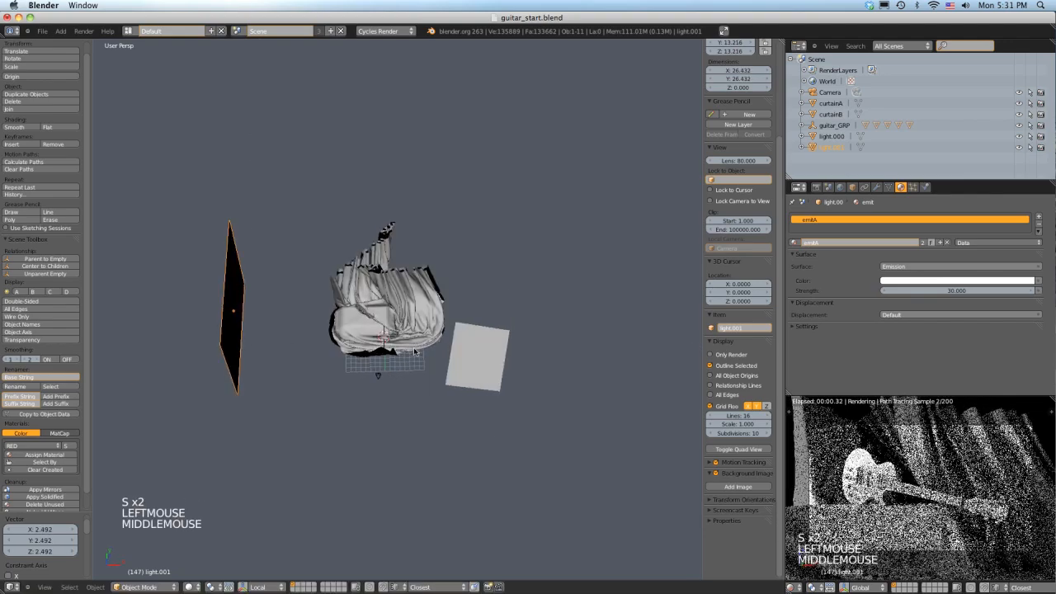
# Step: Give the copied light plane its own material copy, name it emitB and set its emission strength to 10
pyautogui.click(922, 241)
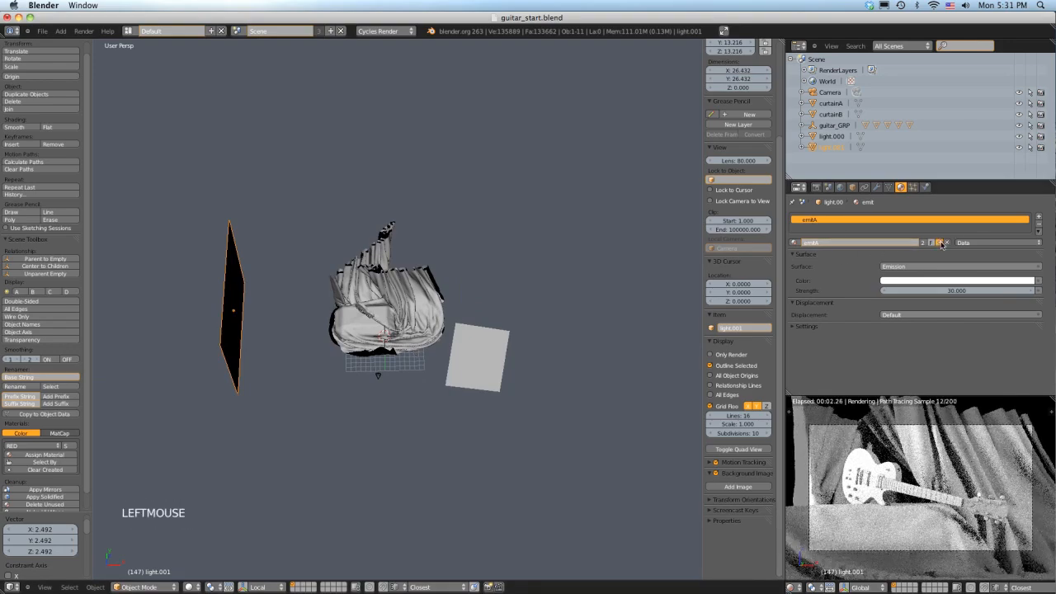
pyautogui.doubleClick(847, 243)
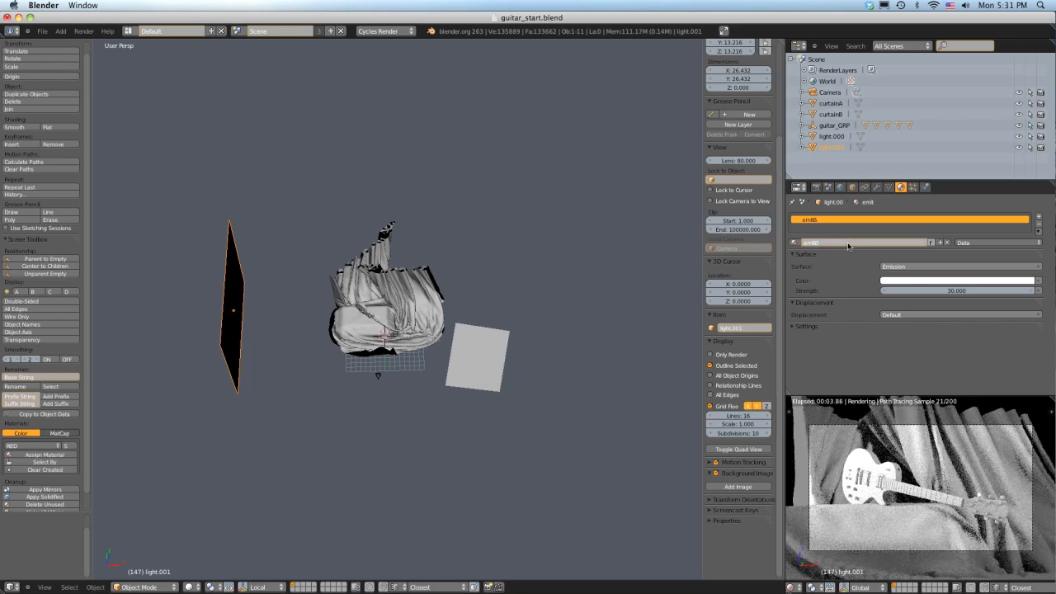
pyautogui.press('Return')
pyautogui.click(955, 290)
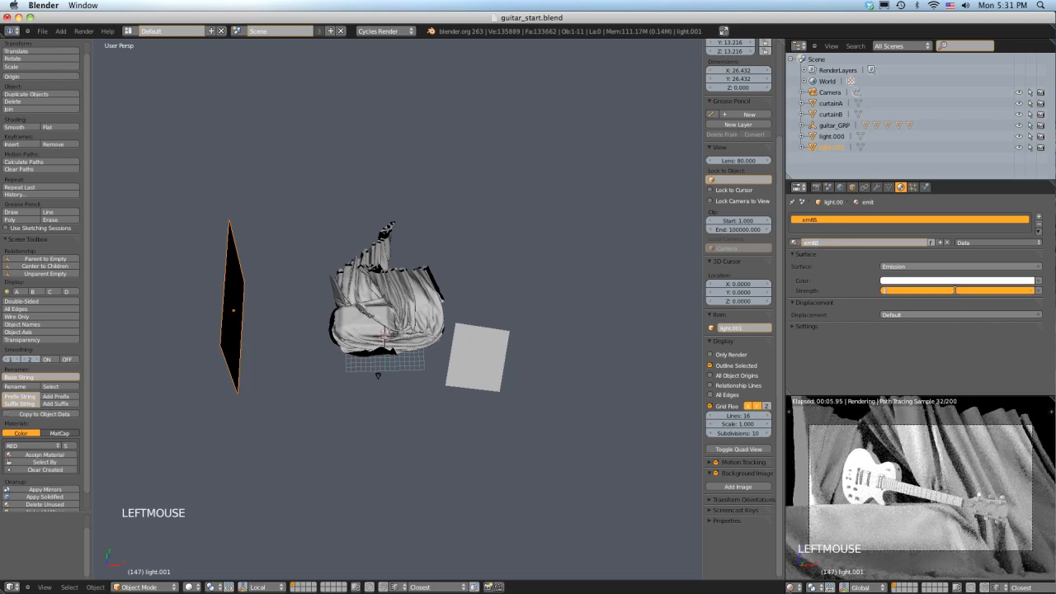
# Step: Reposition the copied light plane, scale it up by about 1.42 and rotate it about -9.9° around Z
pyautogui.moveTo(363, 298); pyautogui.dragTo(379, 188, button='middle')
pyautogui.press('g')
pyautogui.click(259, 256)
pyautogui.press('s')
pyautogui.press('s')
pyautogui.click(398, 281)
pyautogui.press('r')
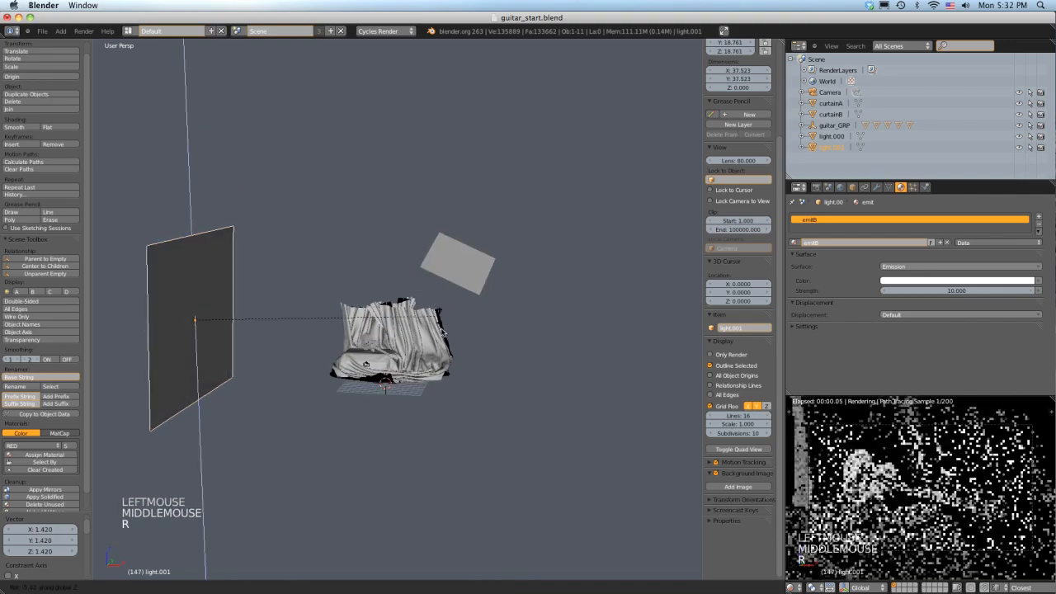
pyautogui.click(443, 348)
pyautogui.keyDown('ctrl'); pyautogui.moveTo(443, 347); pyautogui.dragTo(444, 363, button='middle'); pyautogui.keyUp('ctrl')
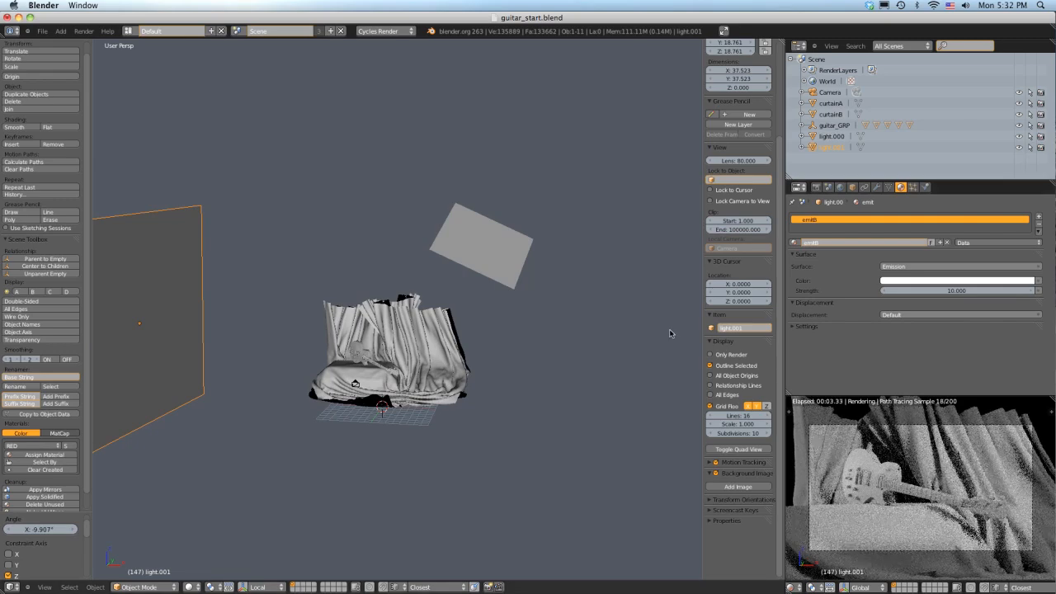
# Step: Set emitB's emission strength to 0 to compare the lighting, and restore it to 10
pyautogui.click(958, 290)
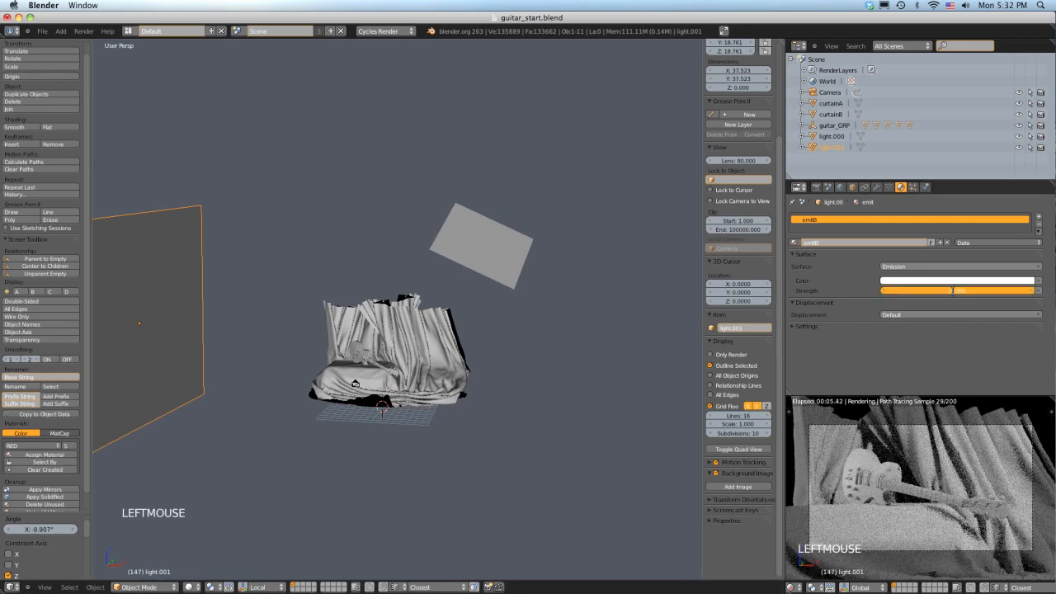
pyautogui.write('0')
pyautogui.press('Return')
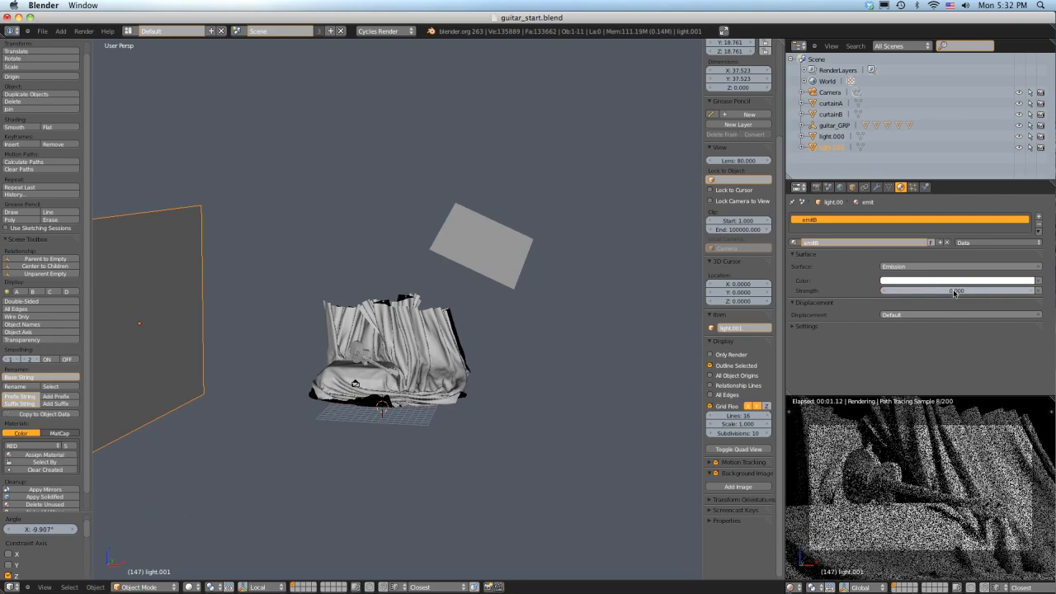
pyautogui.click(954, 291)
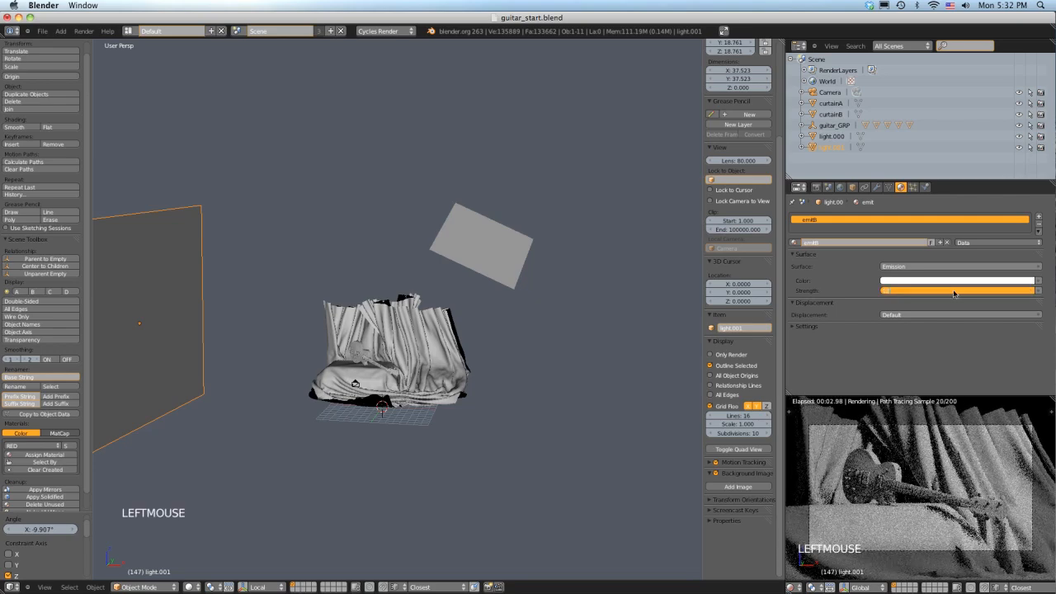
pyautogui.write('10')
pyautogui.press('Return')
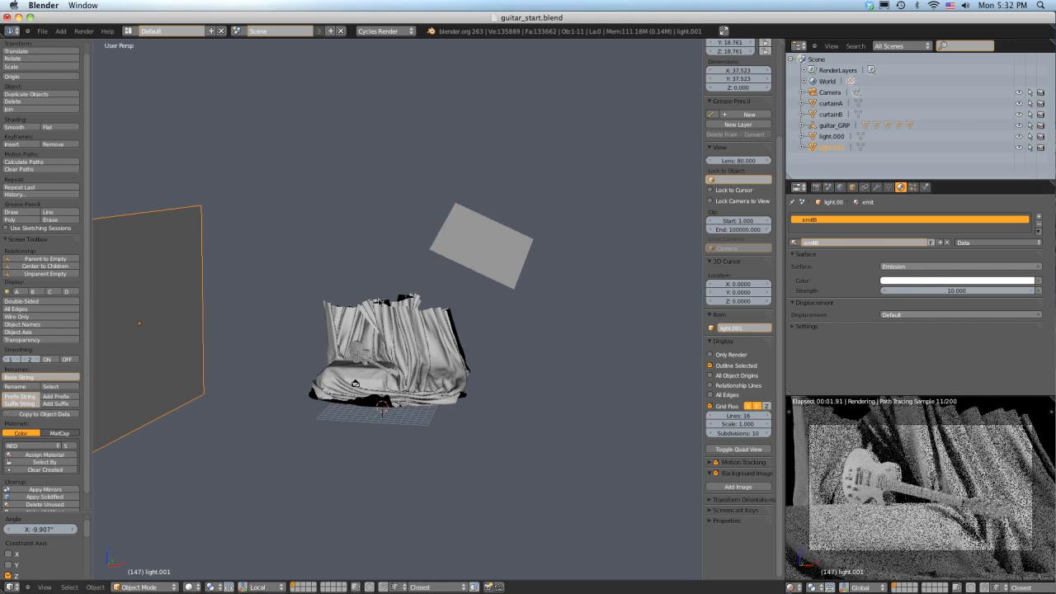
# Step: Select the guitar body and frame it in the main 3D view
pyautogui.moveTo(381, 303); pyautogui.dragTo(278, 265, button='middle')
pyautogui.click(355, 306)
pyautogui.press('KP_Decimal')
pyautogui.moveTo(355, 306); pyautogui.dragTo(362, 292, button='middle')
# Step: Split the main 3D view into upper and lower areas and turn the lower one into a Node Editor
pyautogui.moveTo(4, 589); pyautogui.dragTo(6, 282)
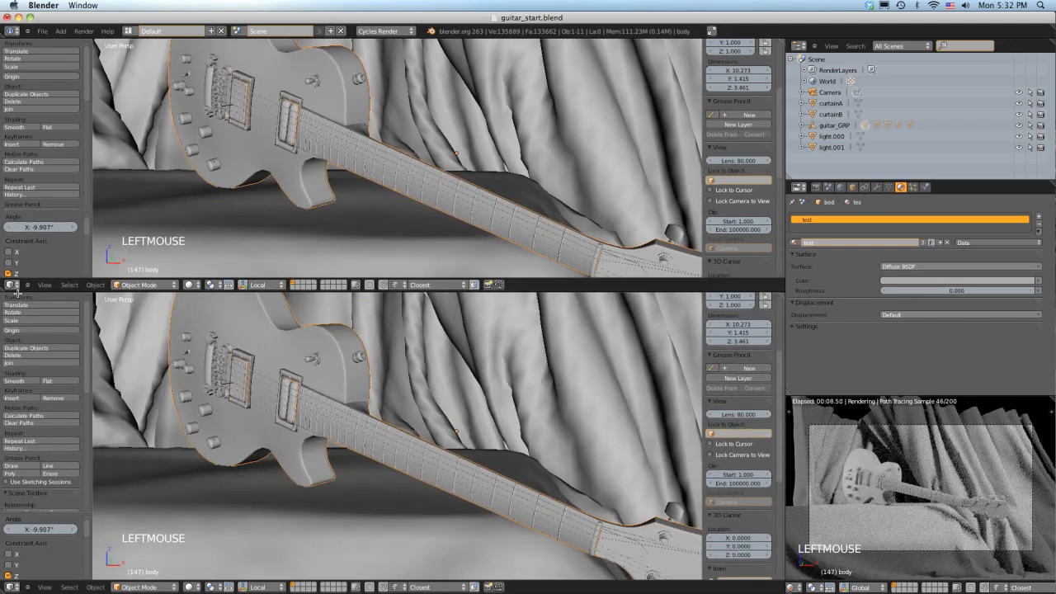
pyautogui.click(10, 587)
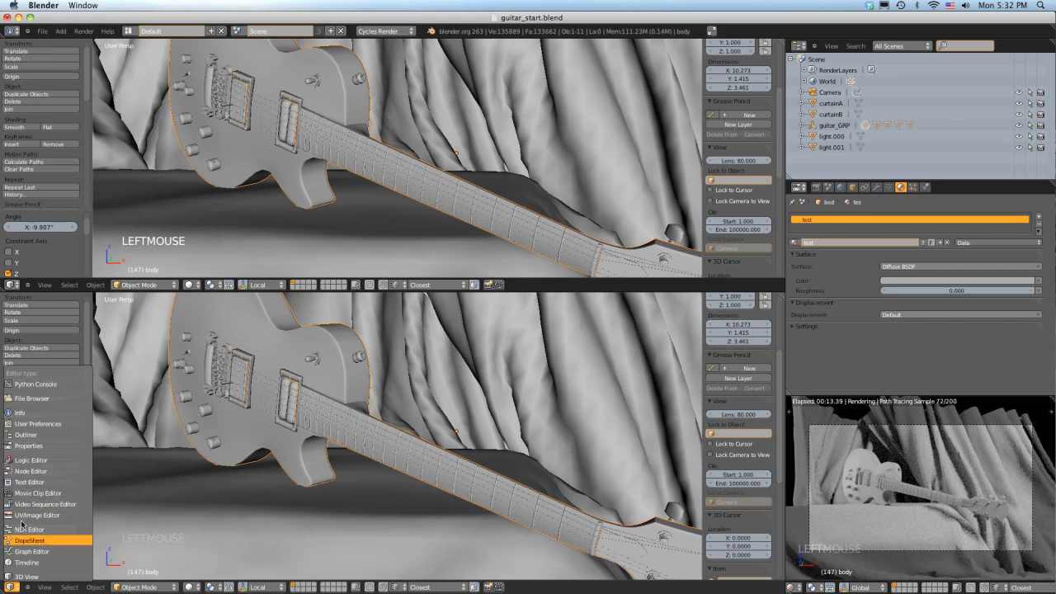
pyautogui.click(26, 471)
pyautogui.moveTo(273, 486); pyautogui.dragTo(296, 436, button='middle')
pyautogui.scroll(6, 296, 437)
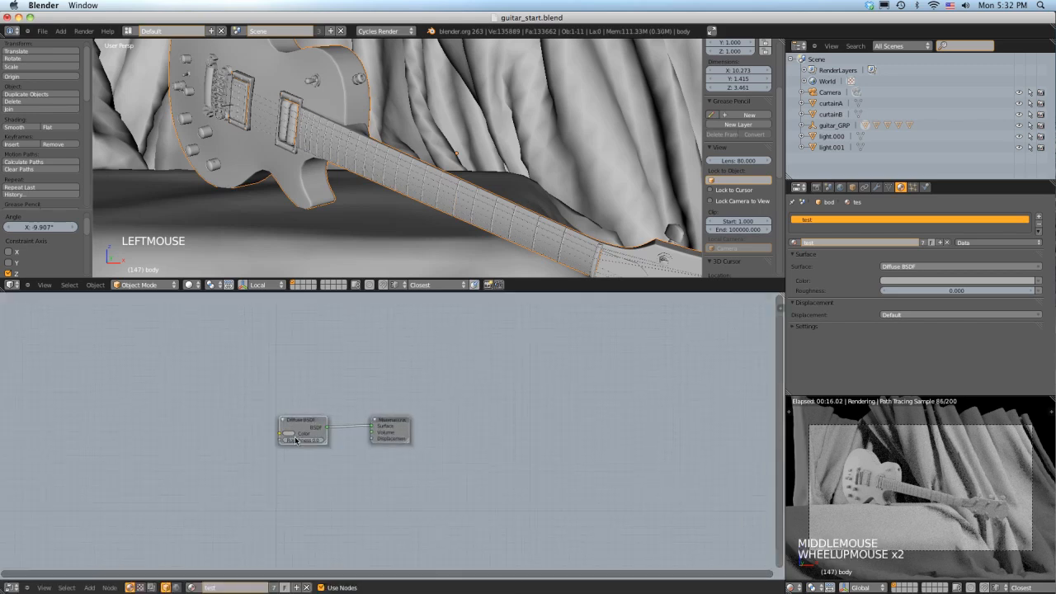
# Step: Make the guitar body's test material a separate copy, move its Diffuse BSDF node aside and set the diffuse color to black
pyautogui.click(939, 241)
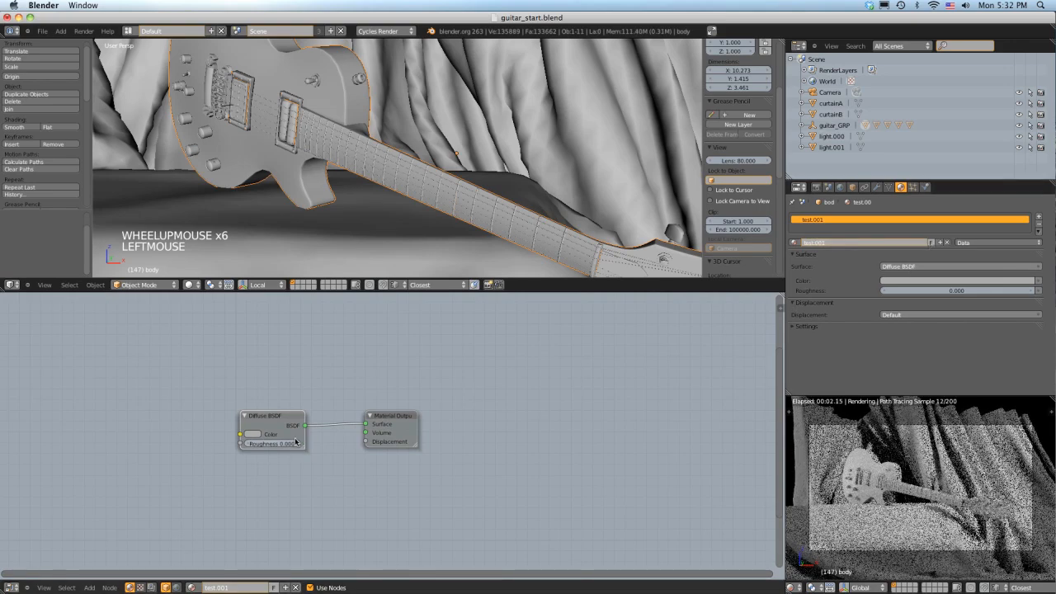
pyautogui.moveTo(286, 417); pyautogui.dragTo(231, 374)
pyautogui.click(200, 393)
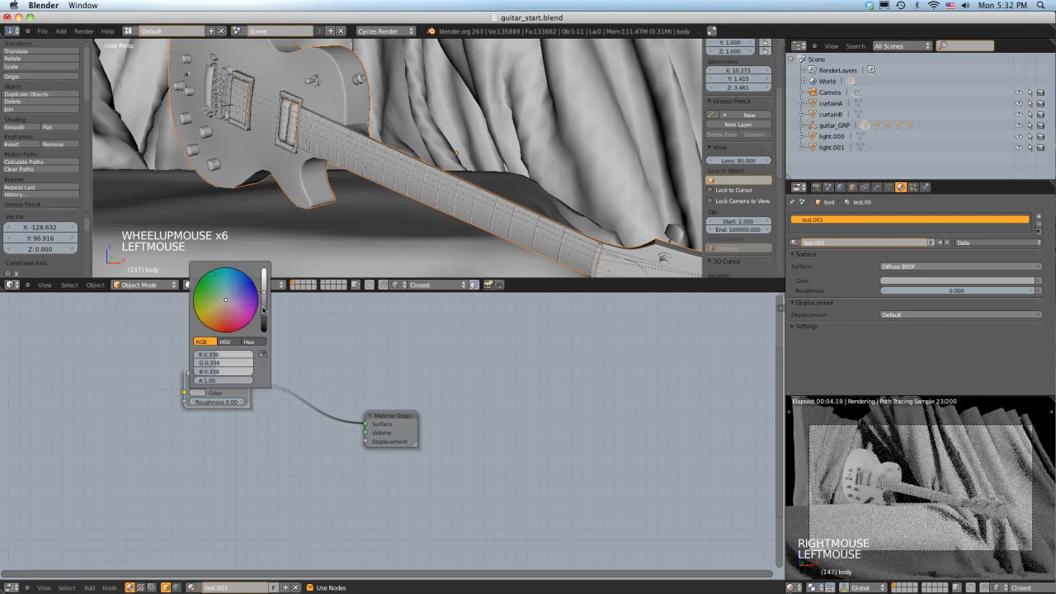
pyautogui.moveTo(263, 310); pyautogui.dragTo(246, 392)
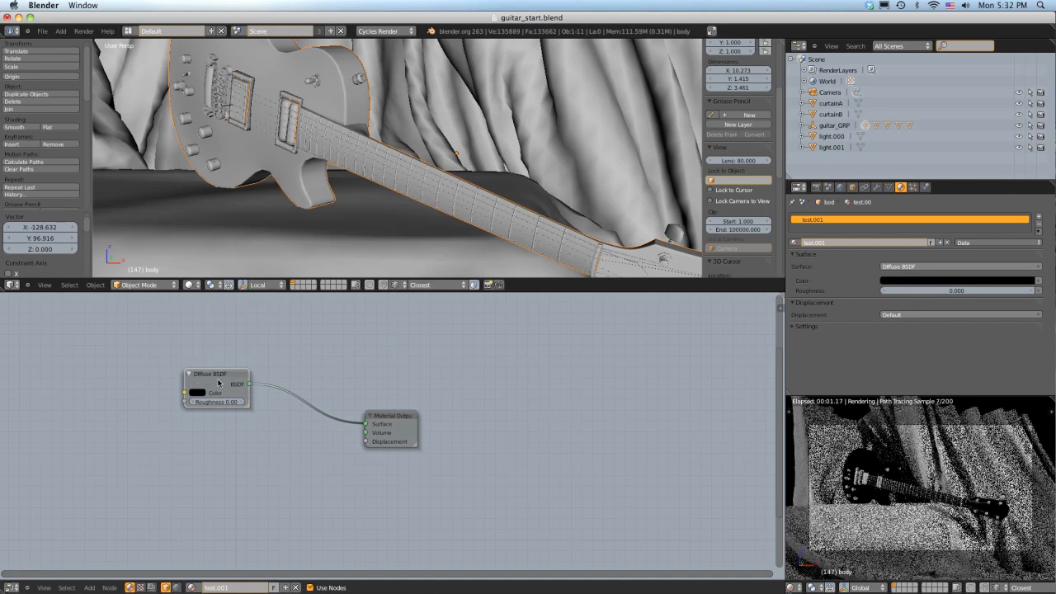
# Step: Add a Glossy BSDF node and place it below the Diffuse BSDF node
pyautogui.hotkey('shift', 'a')
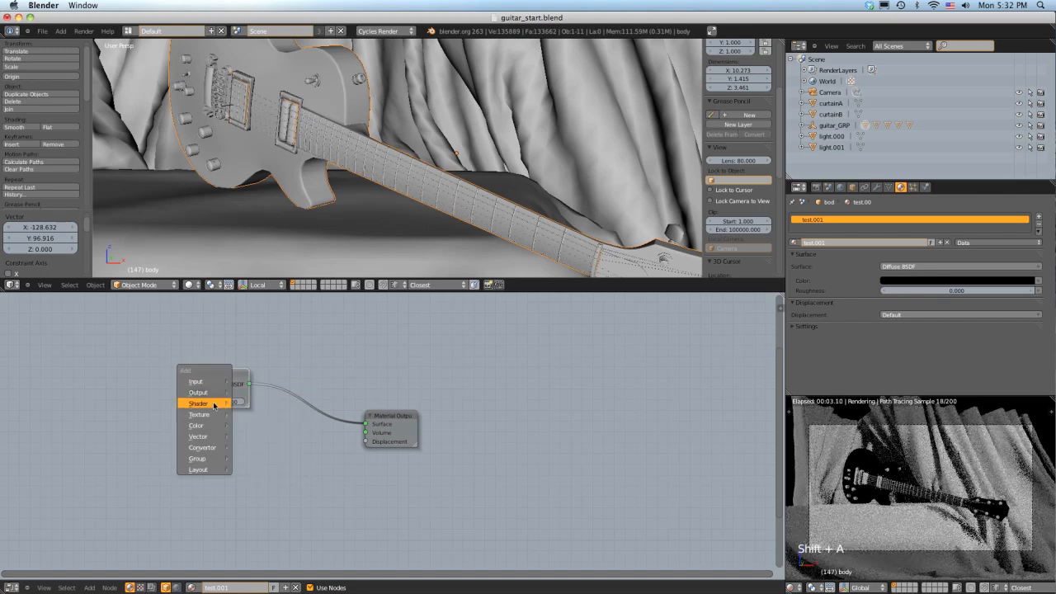
pyautogui.moveTo(210, 407)
pyautogui.click(259, 425)
pyautogui.moveTo(284, 414); pyautogui.dragTo(219, 461, button='right')
# Step: Add a Mix Shader node and insert it into the link between the Diffuse BSDF and Material Output
pyautogui.hotkey('shift', 'a')
pyautogui.moveTo(239, 443)
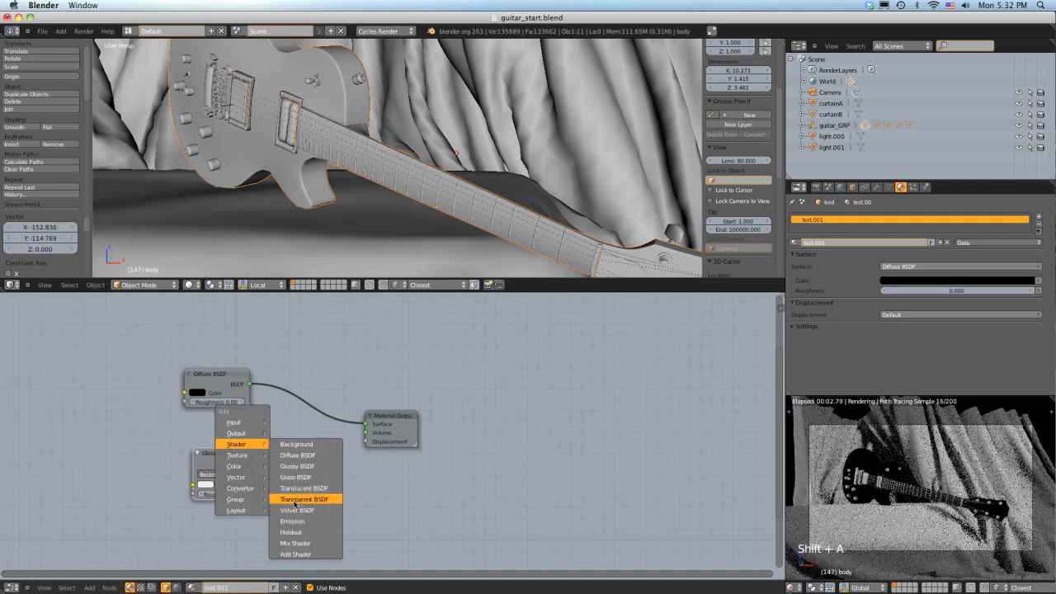
pyautogui.click(302, 544)
pyautogui.moveTo(302, 516); pyautogui.dragTo(273, 389, button='right')
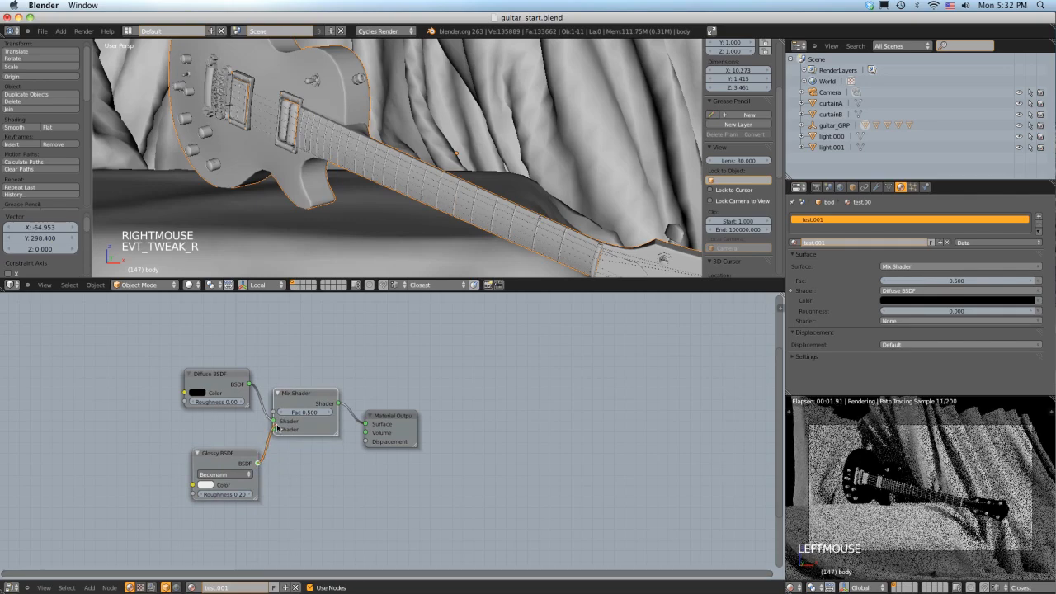
# Step: Set the Glossy BSDF roughness to 0.001 and connect the node to the Mix Shader's second shader input
pyautogui.doubleClick(233, 495)
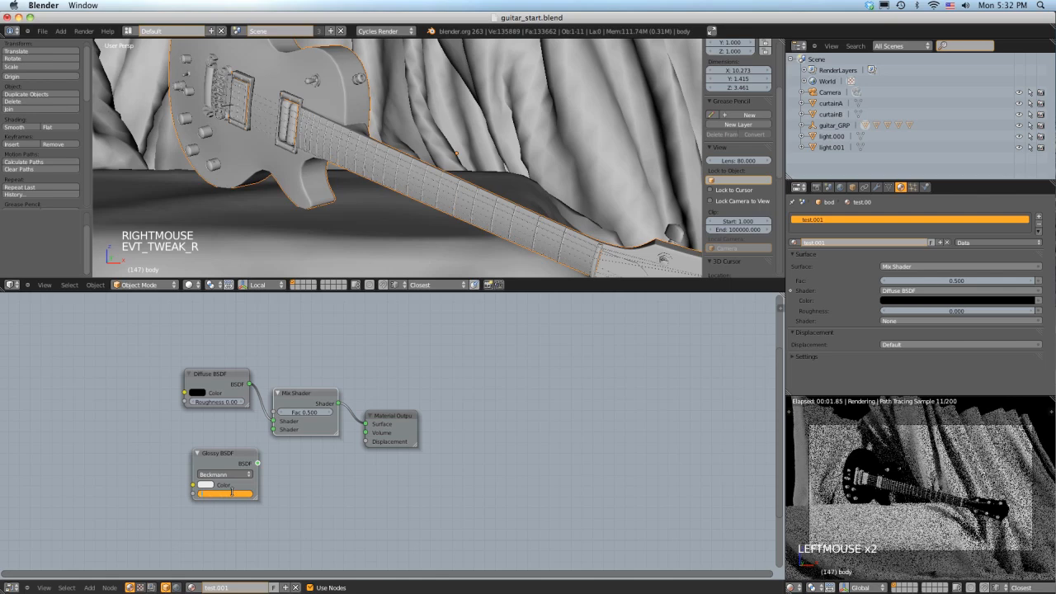
pyautogui.press('Return')
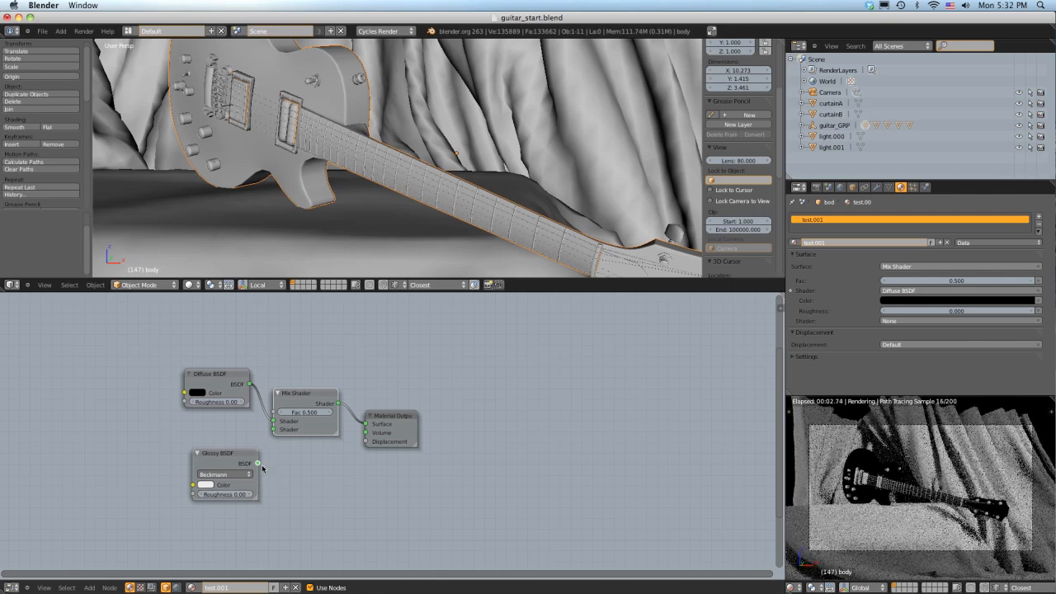
pyautogui.moveTo(258, 463); pyautogui.dragTo(273, 429)
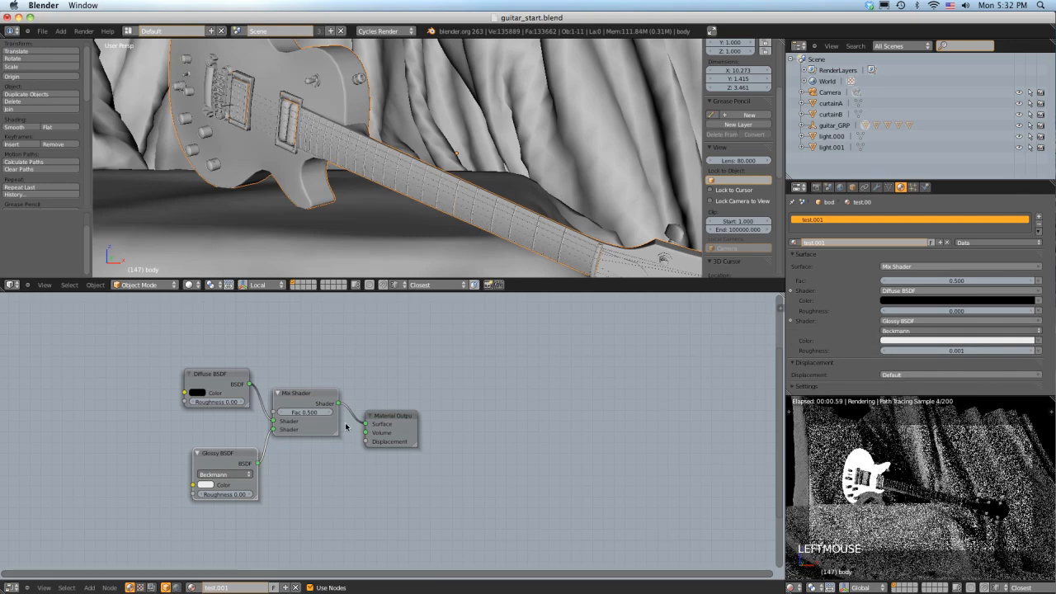
# Step: Set the Mix Shader's Fac to 0.15 and shift the Glossy BSDF node slightly away from it
pyautogui.scroll(-5, 391, 211)
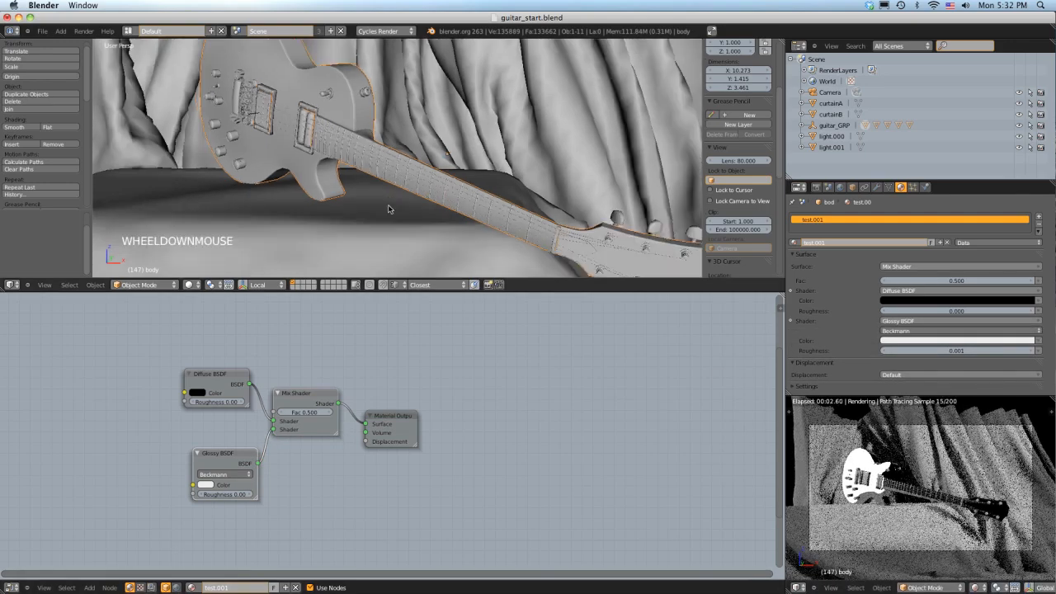
pyautogui.scroll(-3, 371, 173)
pyautogui.moveTo(371, 172); pyautogui.dragTo(396, 173, button='middle')
pyautogui.moveTo(396, 173)
pyautogui.keyDown('ctrl'); pyautogui.mouseDown(button='middle')
pyautogui.moveTo(412, 171)
pyautogui.moveTo(403, 173)
pyautogui.mouseUp(button='middle'); pyautogui.keyUp('ctrl')
pyautogui.click(303, 412)
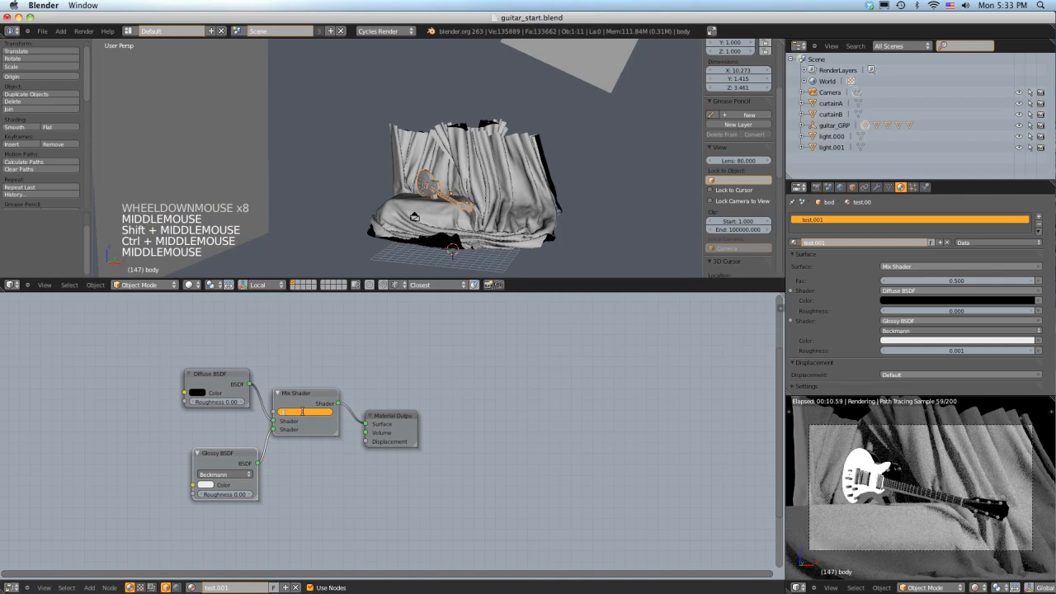
pyautogui.write('0.15')
pyautogui.press('Return')
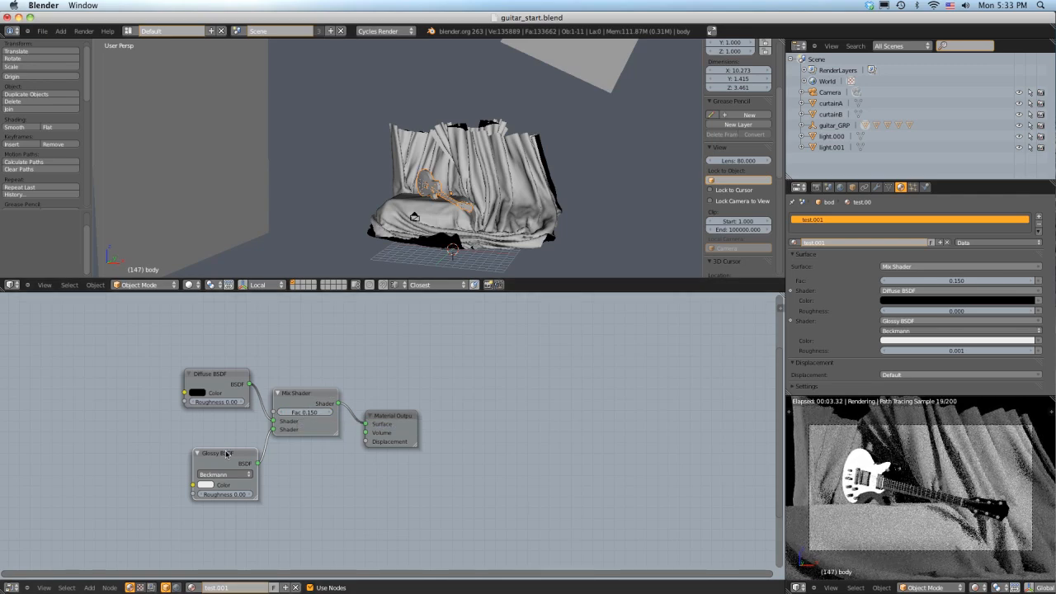
pyautogui.moveTo(227, 453); pyautogui.dragTo(212, 455, button='right')
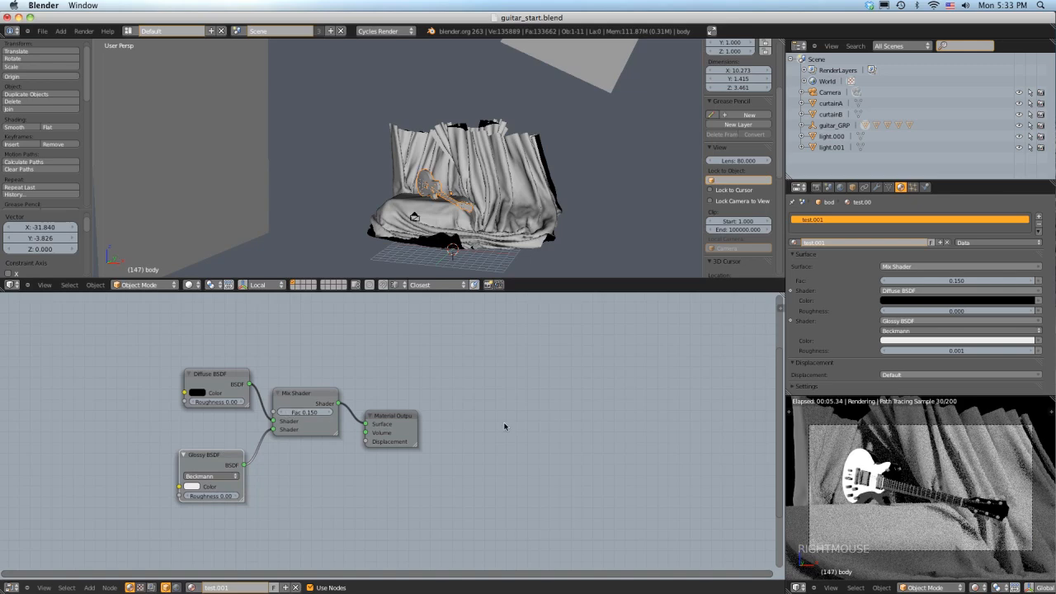
# Step: Set the large vertical light plane's emission strength to 1 and compare the preview with the reference image final_01.jpg
pyautogui.click(240, 126)
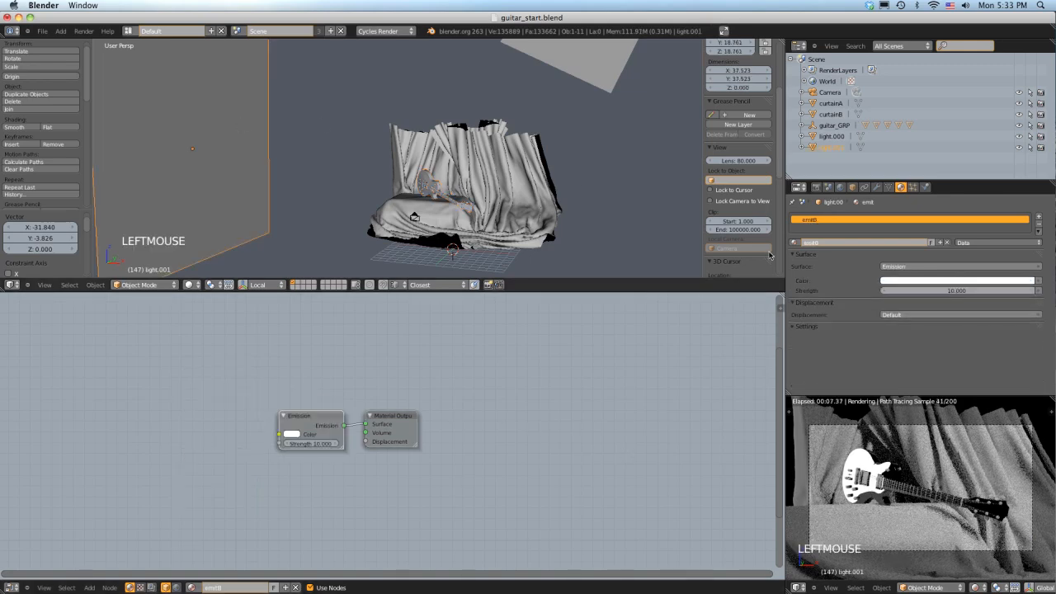
pyautogui.click(950, 290)
pyautogui.click(951, 291)
pyautogui.write('1')
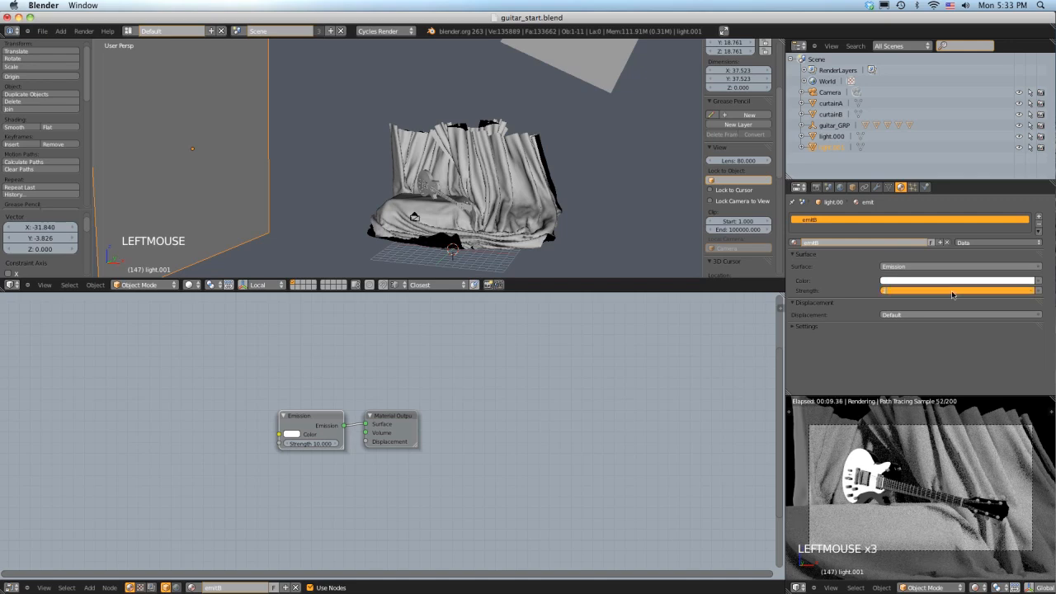
pyautogui.press('Return')
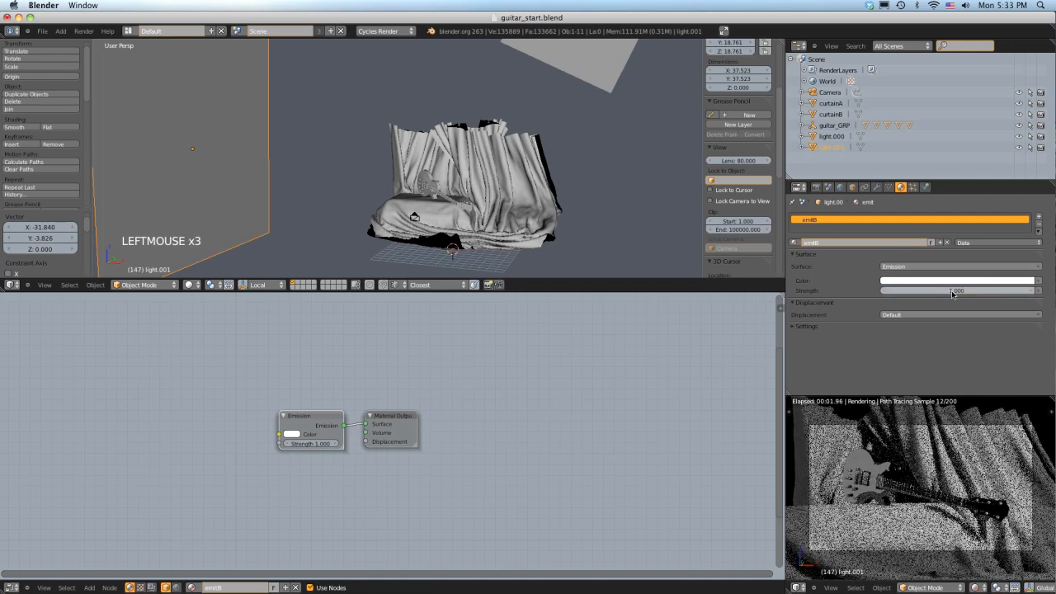
pyautogui.moveTo(698, 219); pyautogui.dragTo(461, 191, button='middle')
pyautogui.keyDown('ctrl'); pyautogui.moveTo(514, 151); pyautogui.dragTo(517, 148, button='middle'); pyautogui.keyUp('ctrl')
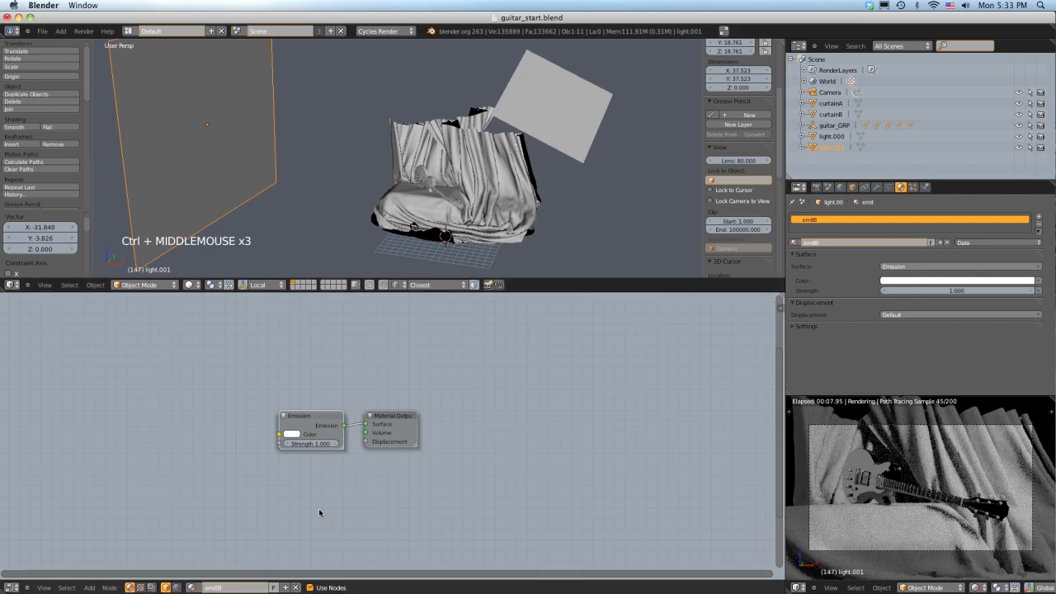
pyautogui.press('super+Tab')
pyautogui.press('super+Tab')
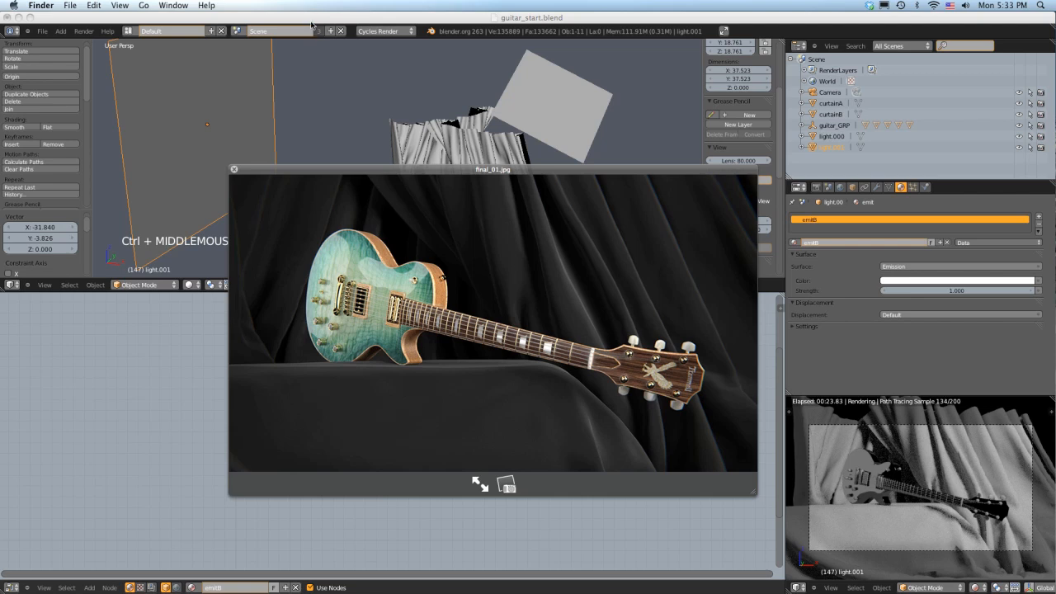
pyautogui.click(845, 542)
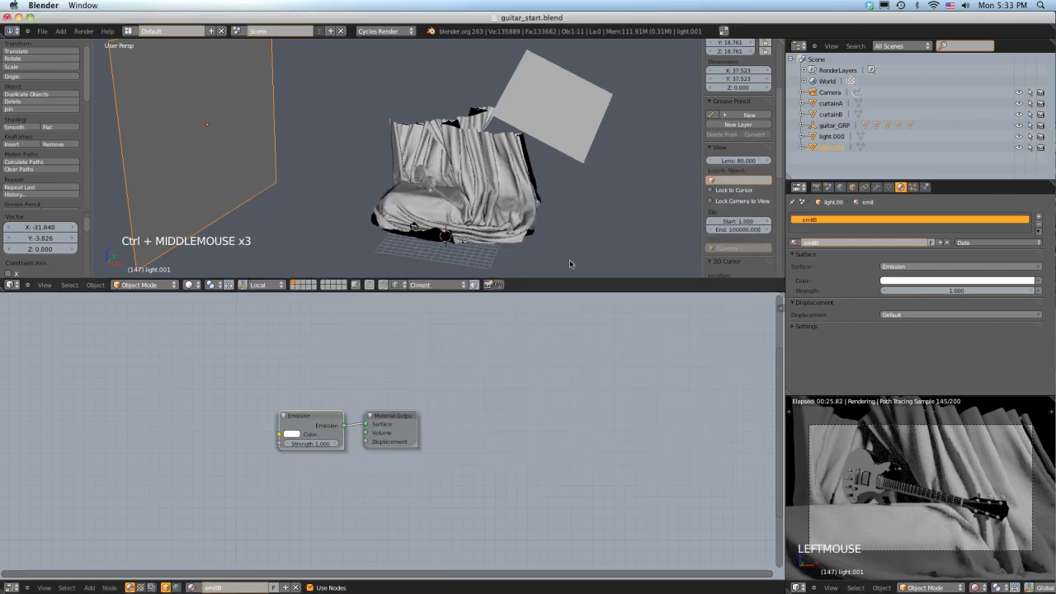
# Step: Use the 3D cursor as pivot and rotate the large light plane about -15° around the global Z axis
pyautogui.moveTo(354, 160); pyautogui.dragTo(379, 162, button='middle')
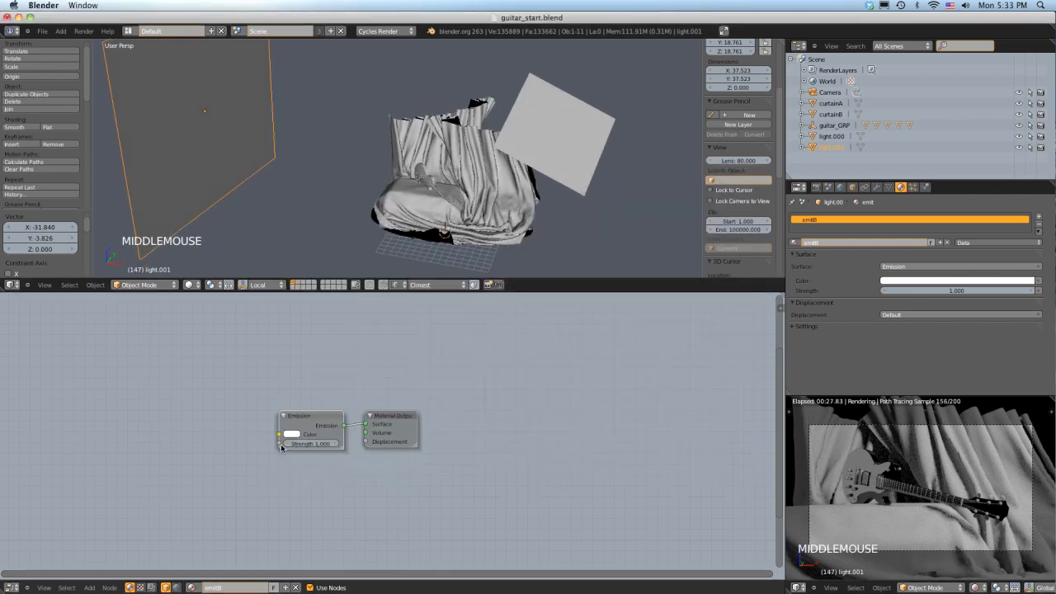
pyautogui.click(211, 284)
pyautogui.click(222, 270)
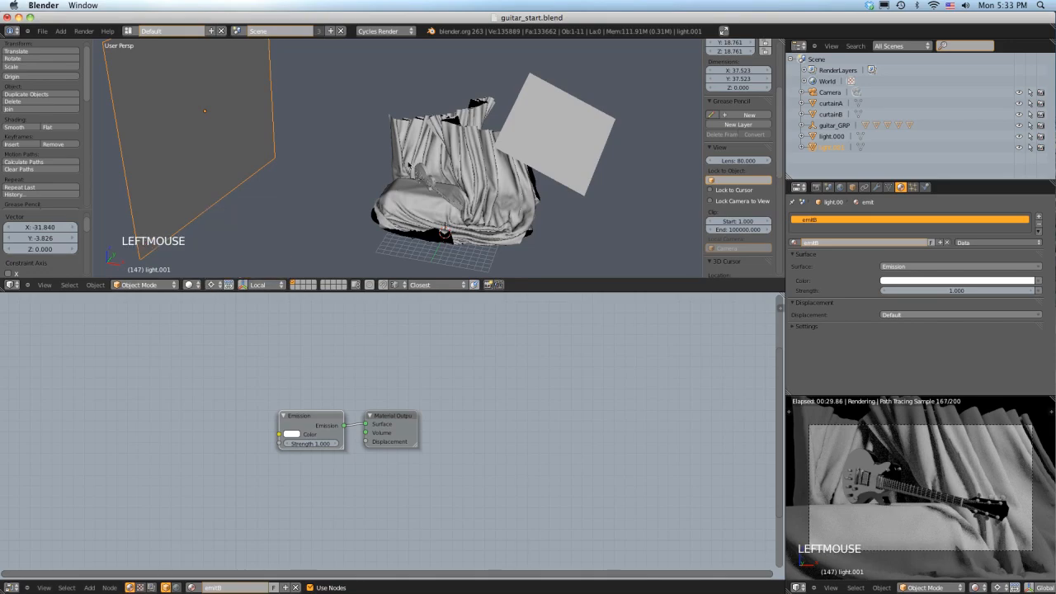
pyautogui.press('r')
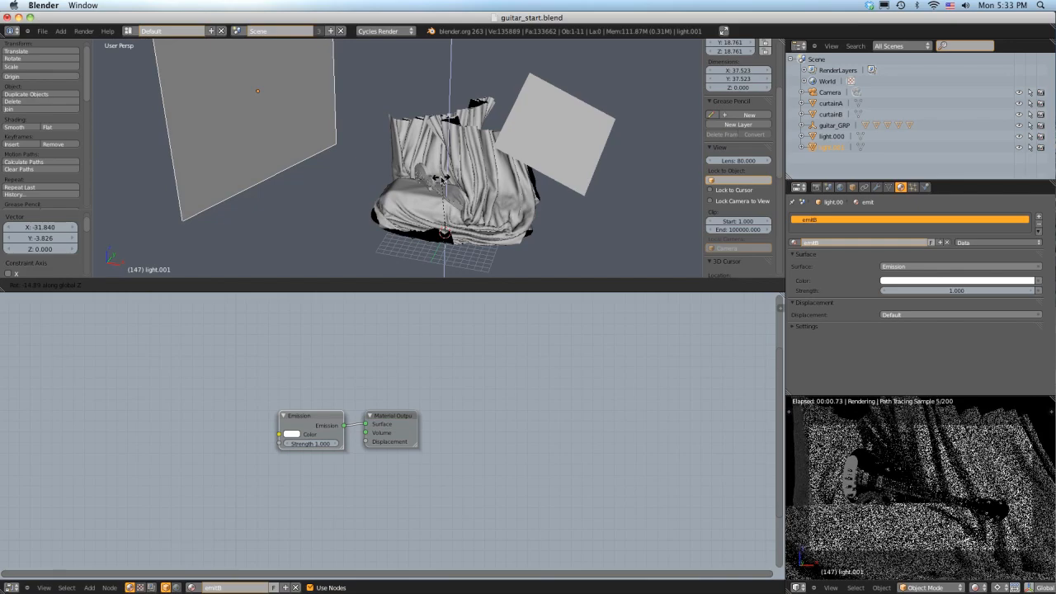
pyautogui.click(443, 180)
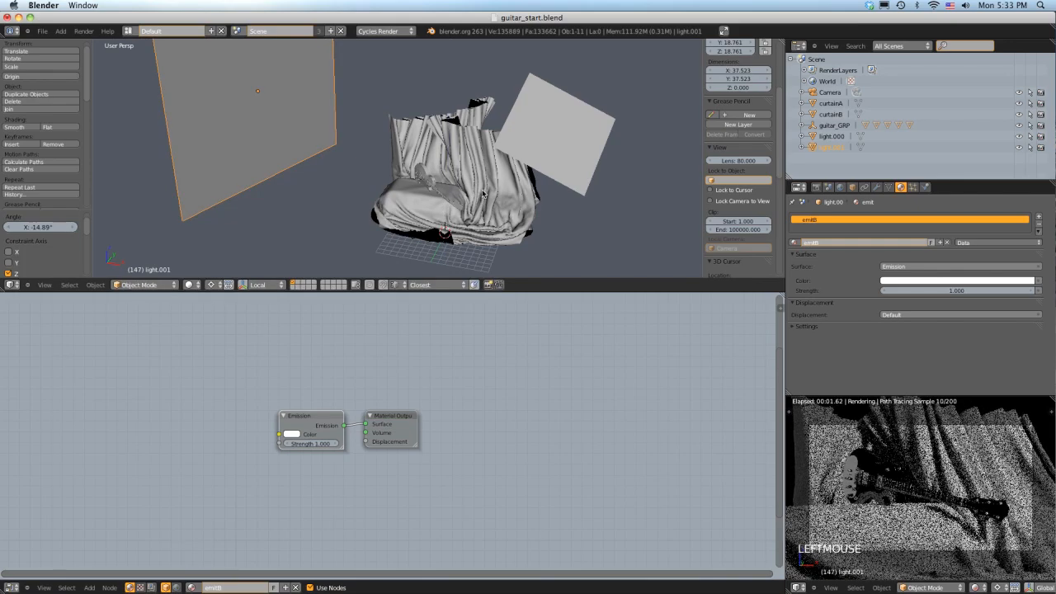
# Step: Duplicate the large light plane and rotate the copy about 82° around the global Z axis
pyautogui.moveTo(411, 137); pyautogui.dragTo(464, 130, button='middle')
pyautogui.hotkey('shift', 'd')
pyautogui.click(437, 132)
pyautogui.press('r')
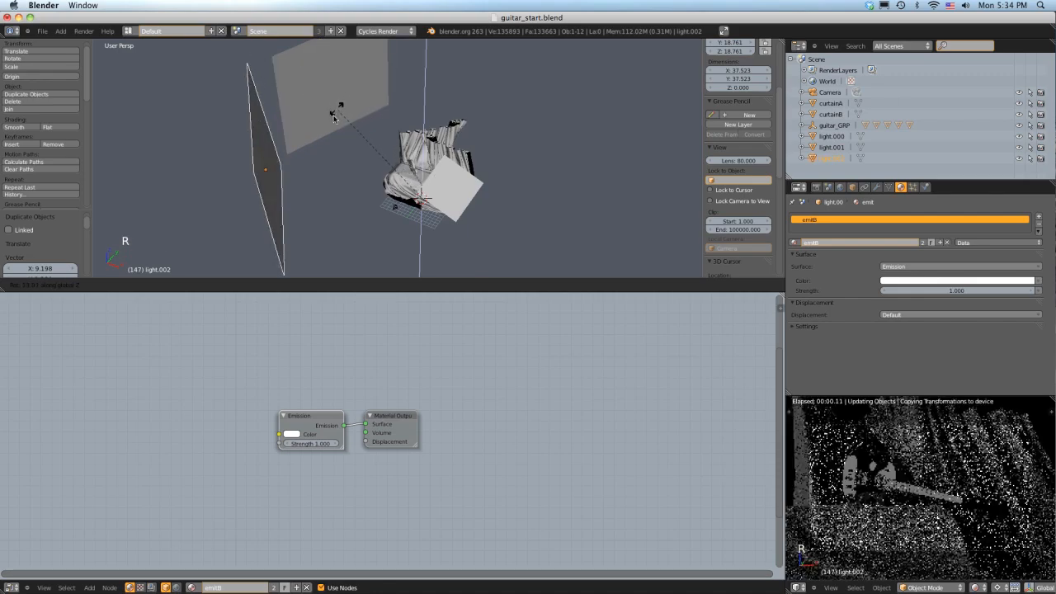
pyautogui.click(335, 132)
# Step: Tilt the copied light plane about 32° around the 3D cursor and about 26° more around its own center
pyautogui.moveTo(335, 132); pyautogui.dragTo(400, 80, button='middle')
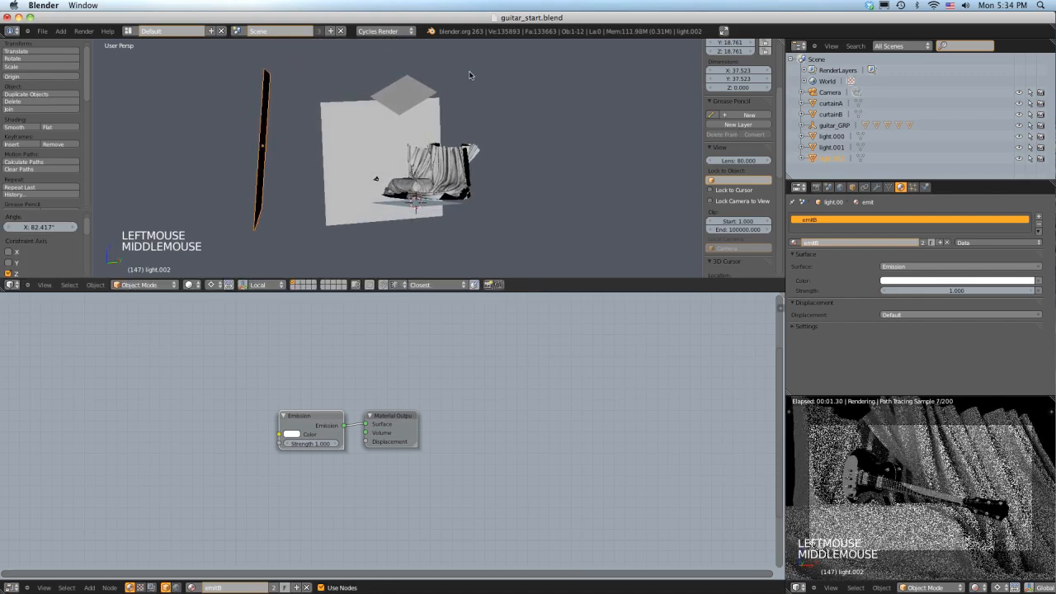
pyautogui.press('r')
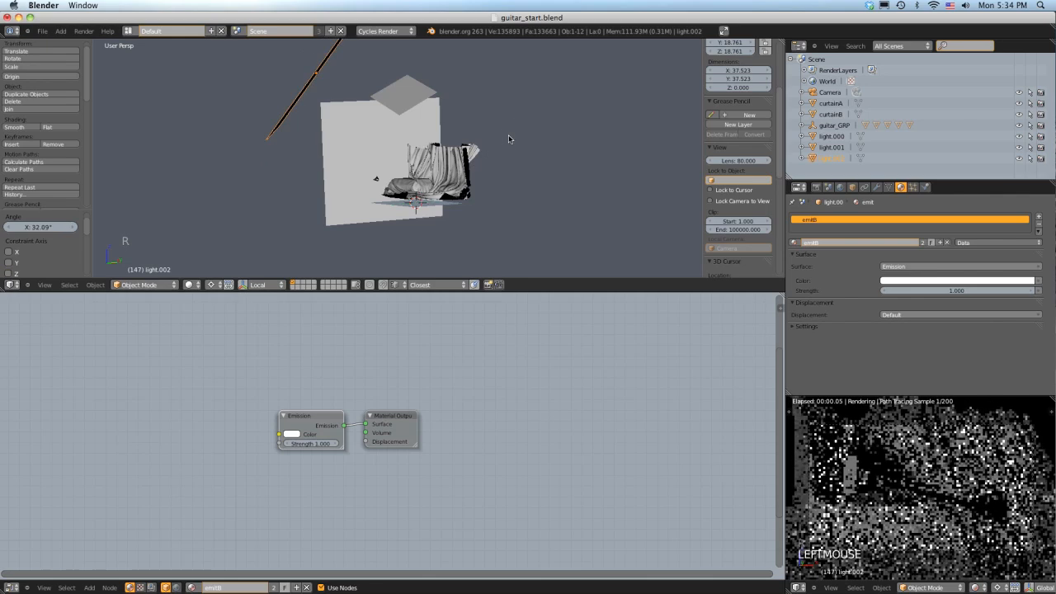
pyautogui.moveTo(510, 145); pyautogui.dragTo(474, 145, button='middle')
pyautogui.keyDown('ctrl'); pyautogui.moveTo(474, 144); pyautogui.dragTo(398, 172, button='middle'); pyautogui.keyUp('ctrl')
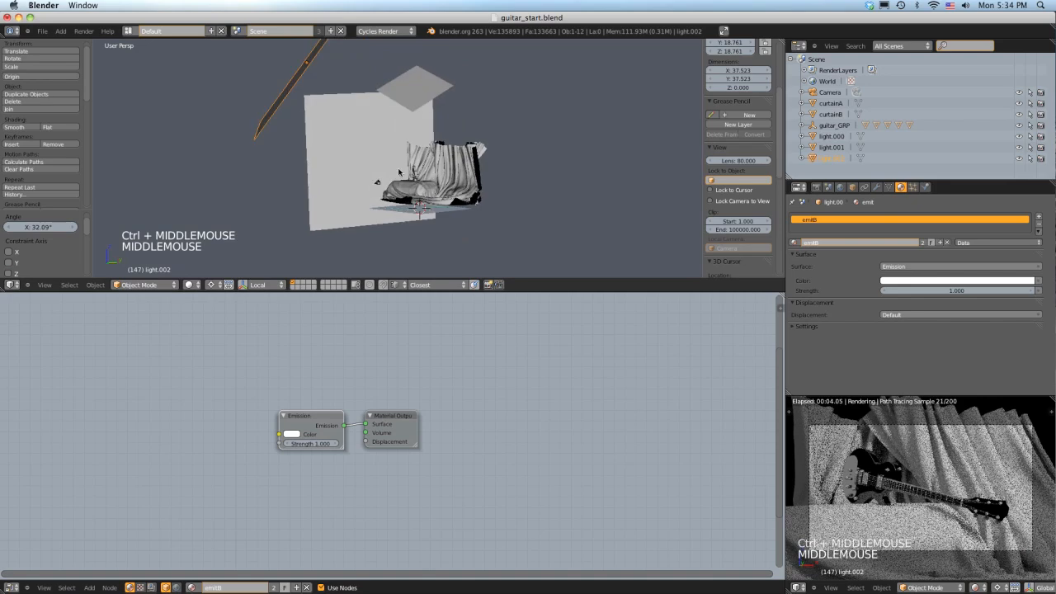
pyautogui.click(213, 284)
pyautogui.click(226, 244)
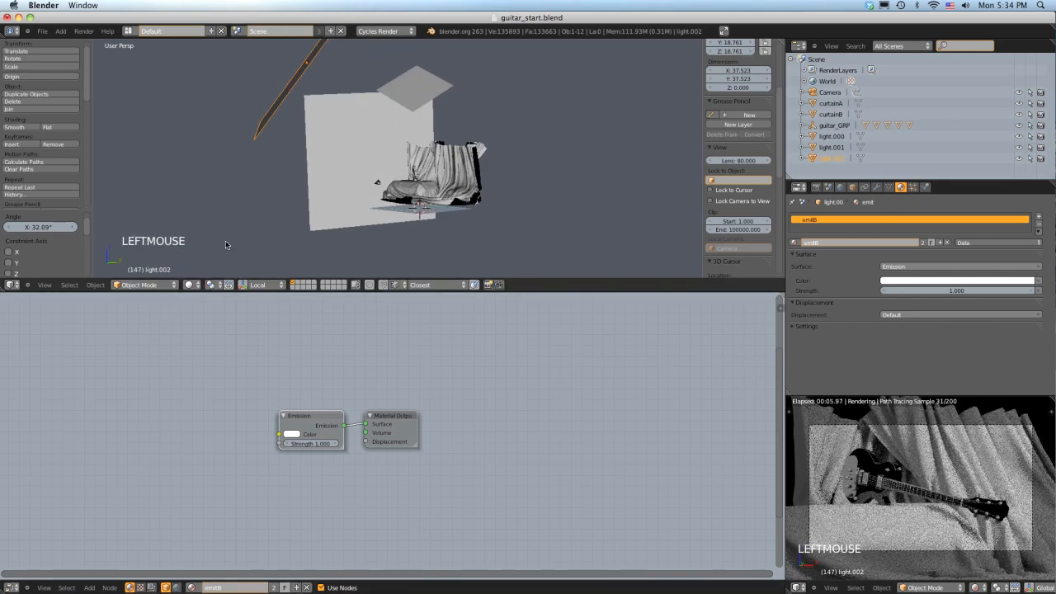
pyautogui.press('r')
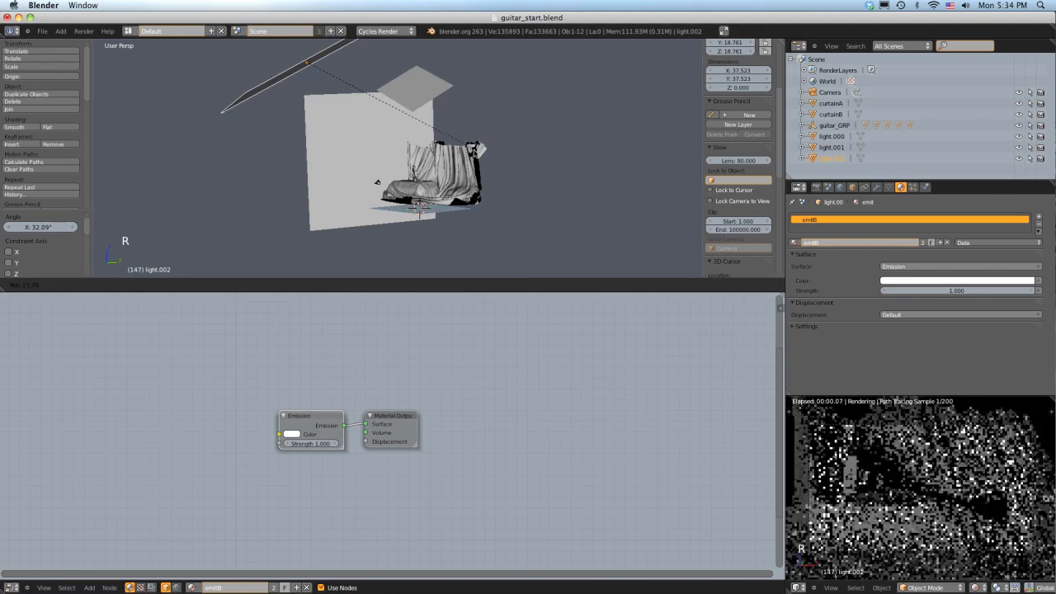
pyautogui.click(471, 144)
# Step: Reposition the tilted copy above and in front of the scene, including lowering it about 5.4 units along Z
pyautogui.press('g')
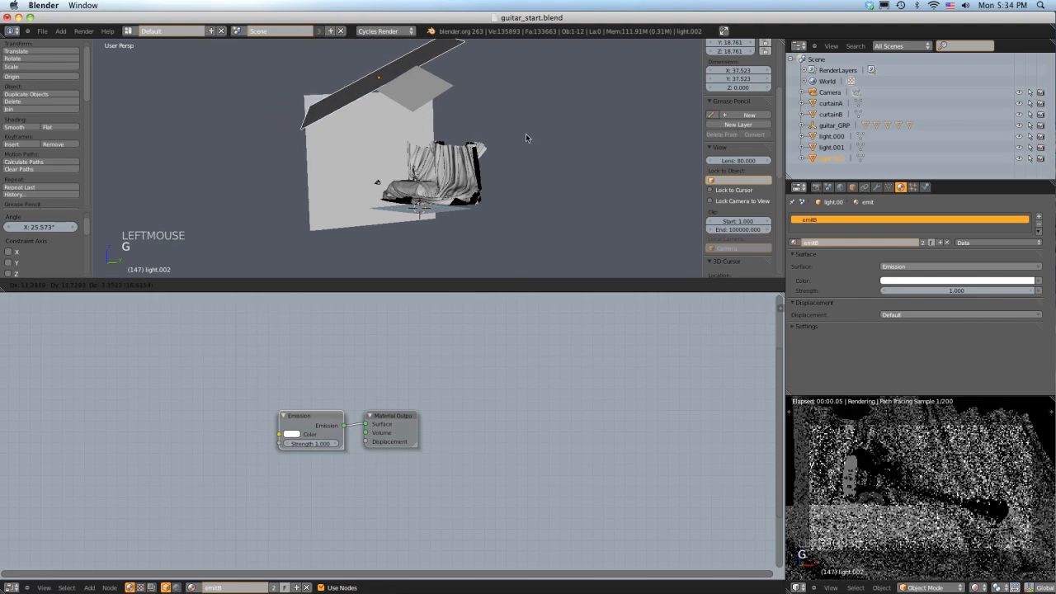
pyautogui.click(397, 121)
pyautogui.moveTo(397, 121); pyautogui.dragTo(337, 125, button='middle')
pyautogui.press('g')
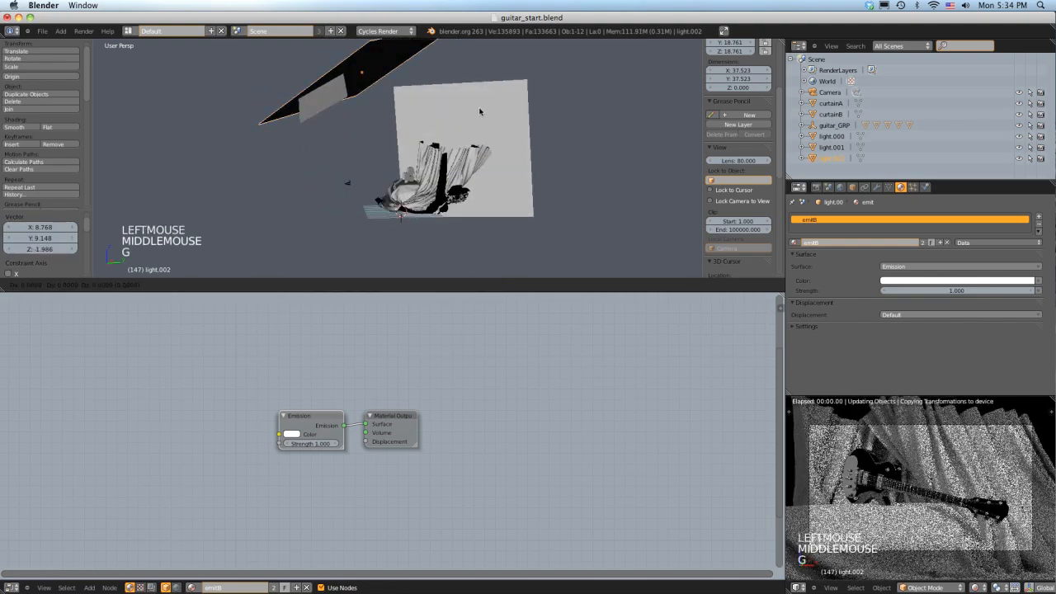
pyautogui.press('z')
pyautogui.click(495, 130)
pyautogui.press('g')
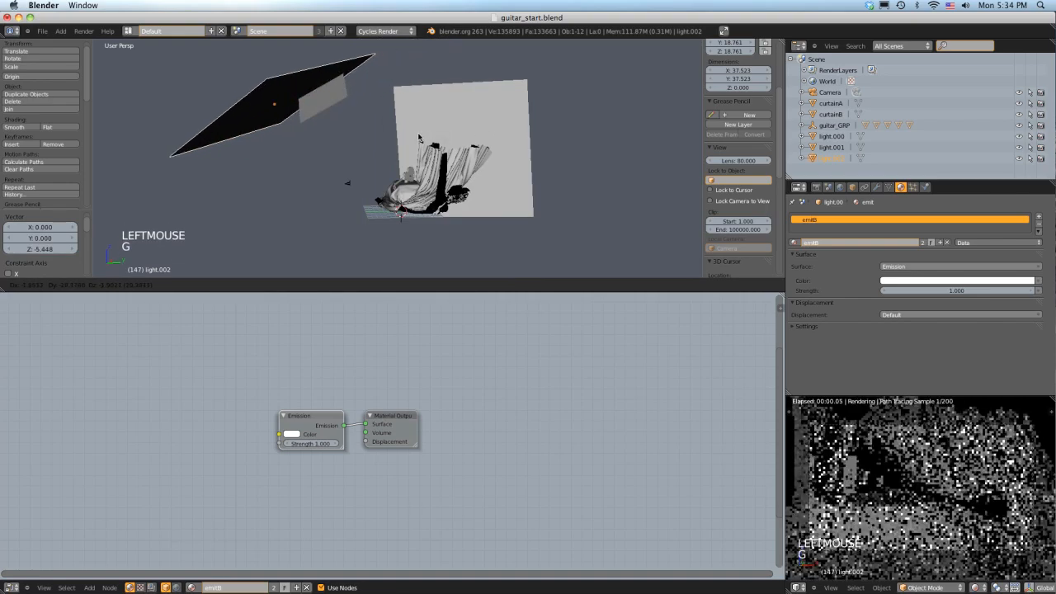
pyautogui.click(425, 181)
# Step: Scale the copied light plane to about 0.44 of its size and raise it about 6.5 units in Z
pyautogui.moveTo(425, 181); pyautogui.dragTo(636, 70, button='middle')
pyautogui.press('s')
pyautogui.press('s')
pyautogui.click(528, 102)
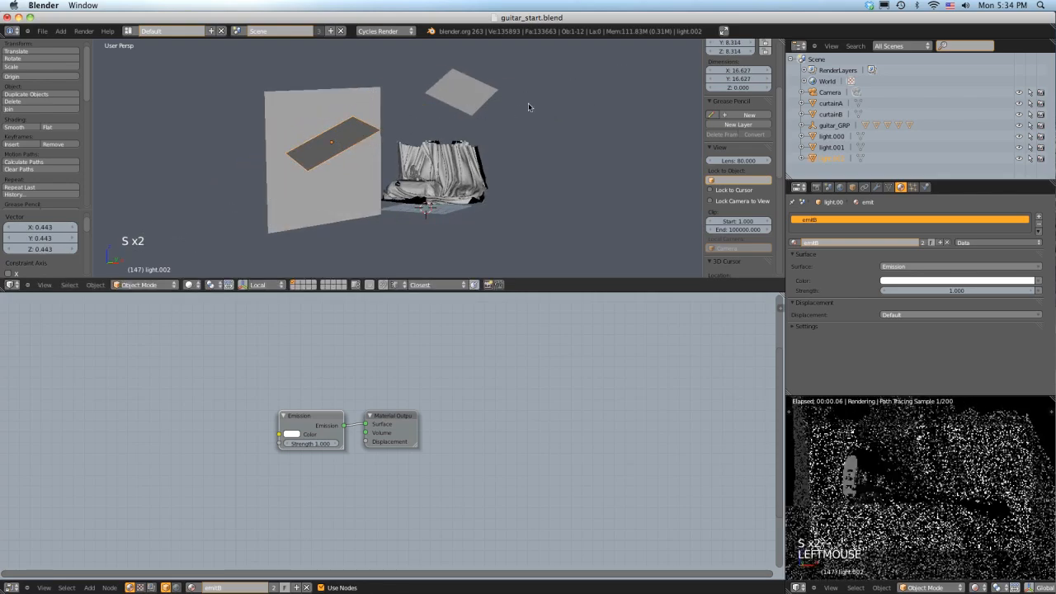
pyautogui.moveTo(528, 103); pyautogui.dragTo(495, 99, button='middle')
pyautogui.press('g')
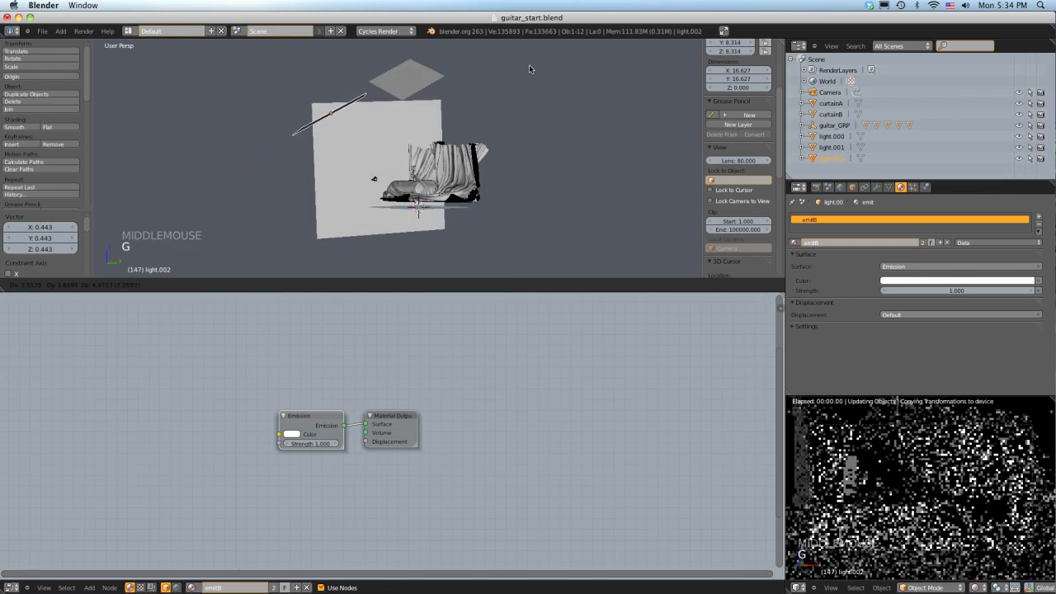
pyautogui.click(518, 65)
pyautogui.moveTo(517, 65)
pyautogui.mouseDown(button='middle')
pyautogui.moveTo(602, 70)
pyautogui.moveTo(526, 76)
pyautogui.mouseUp(button='middle')
pyautogui.keyDown('ctrl'); pyautogui.moveTo(527, 76); pyautogui.dragTo(511, 70, button='middle'); pyautogui.keyUp('ctrl')
pyautogui.press('r')
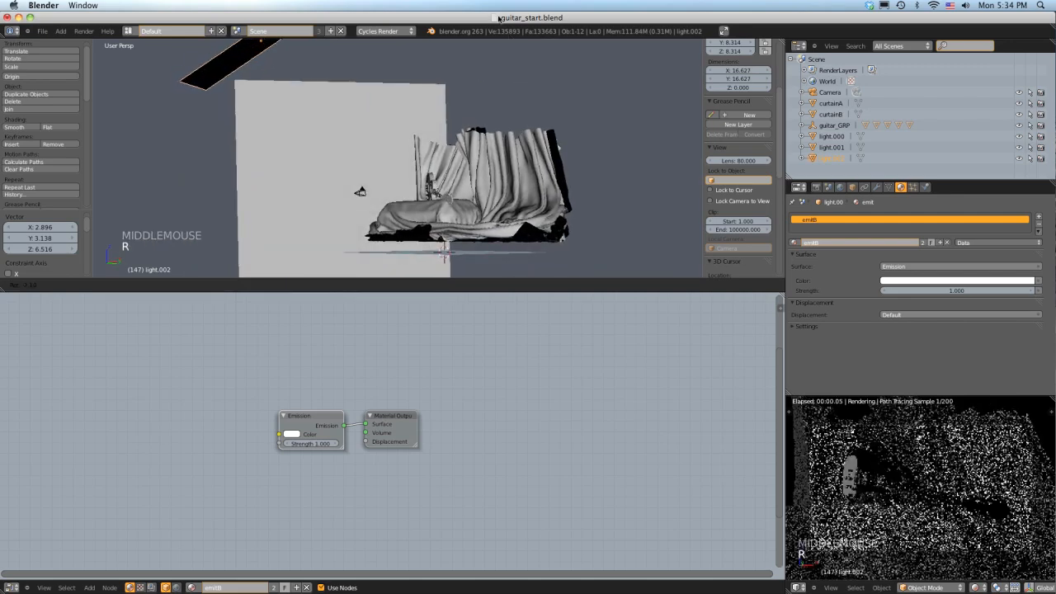
pyautogui.rightClick(506, 126)
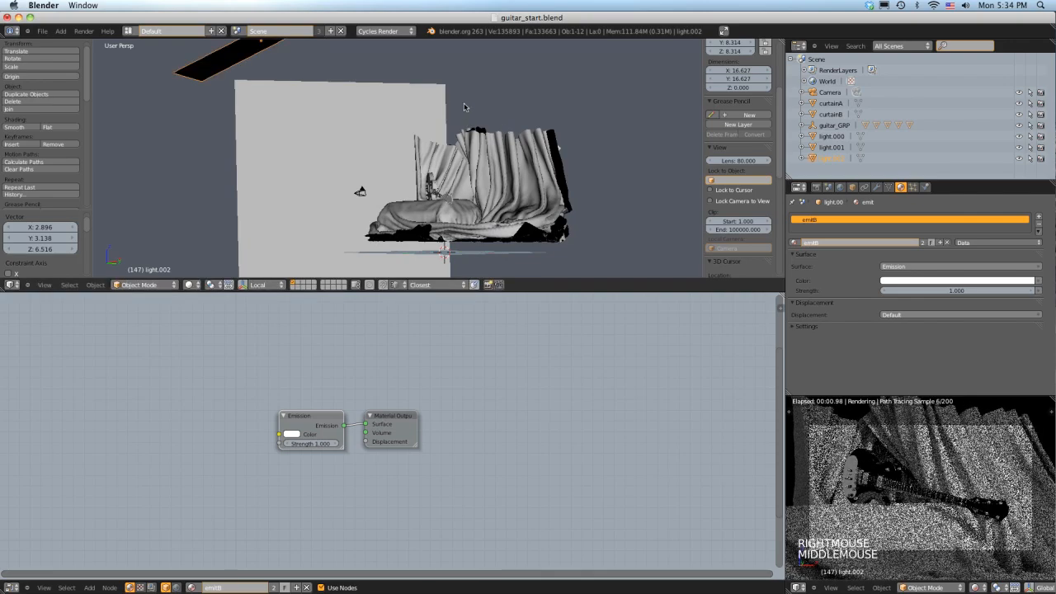
pyautogui.press('g')
pyautogui.moveTo(459, 162); pyautogui.dragTo(473, 114, button='middle')
pyautogui.rightClick(480, 168)
pyautogui.press('KP_Decimal')
pyautogui.keyDown('ctrl'); pyautogui.moveTo(508, 170); pyautogui.dragTo(449, 109, button='middle'); pyautogui.keyUp('ctrl')
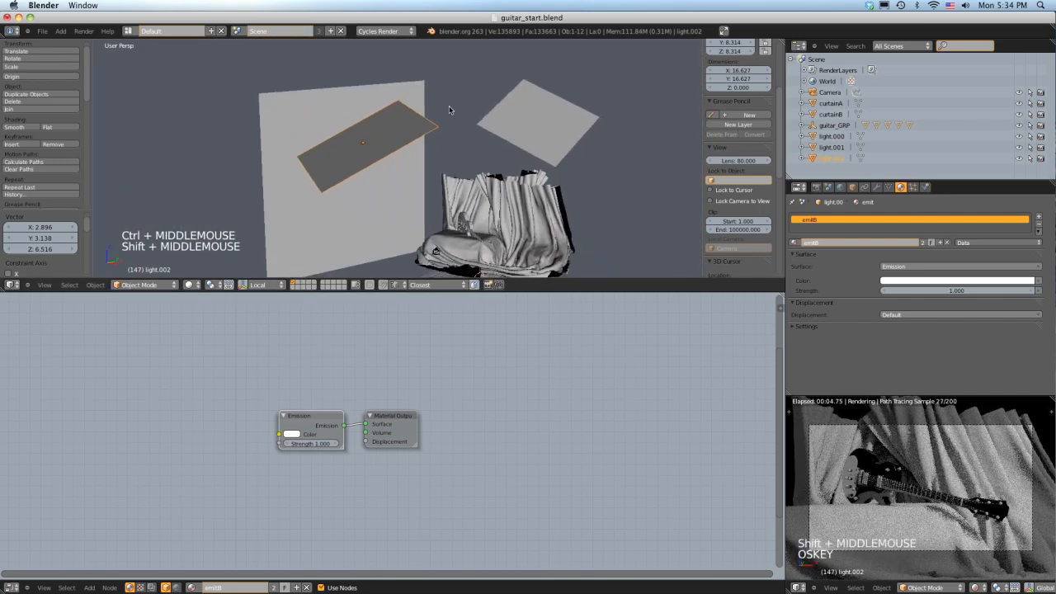
pyautogui.press('super+Tab')
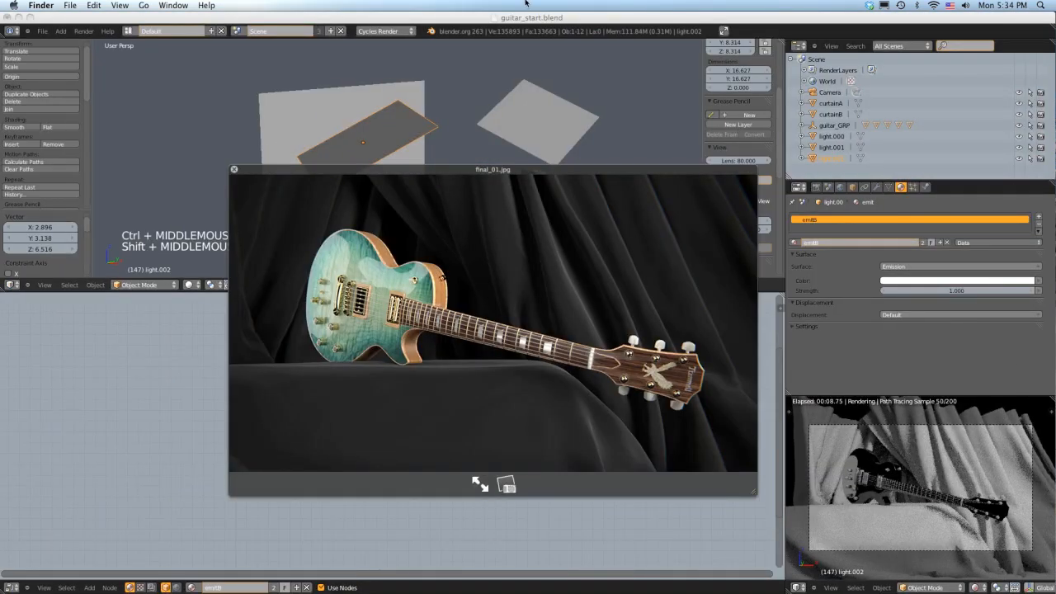
pyautogui.press('super+Tab')
pyautogui.moveTo(473, 242); pyautogui.dragTo(451, 179, button='middle')
pyautogui.press('r')
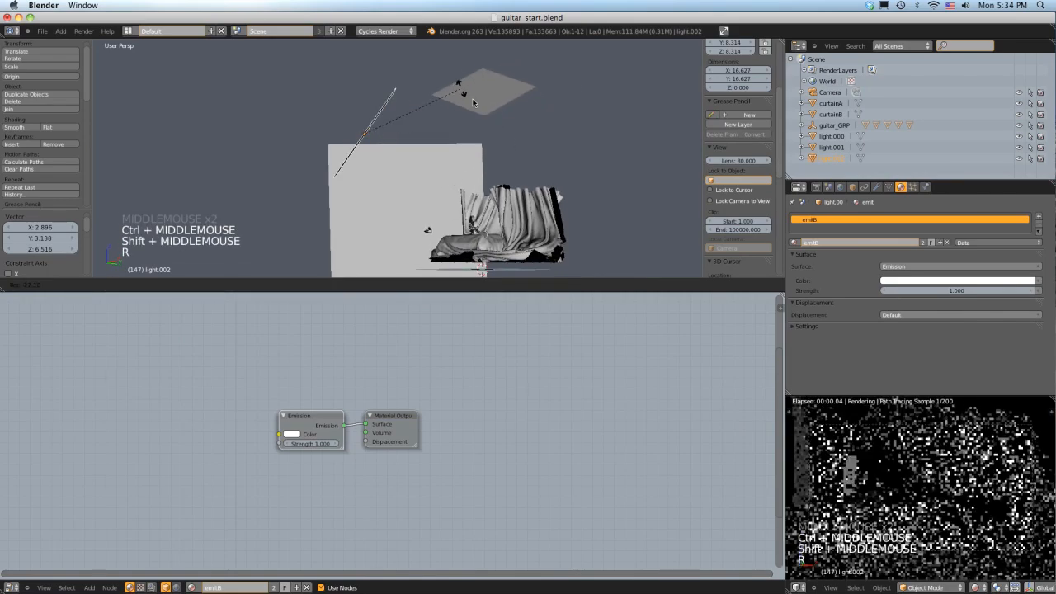
pyautogui.rightClick(513, 137)
pyautogui.moveTo(515, 134); pyautogui.dragTo(500, 132, button='middle')
pyautogui.press('g')
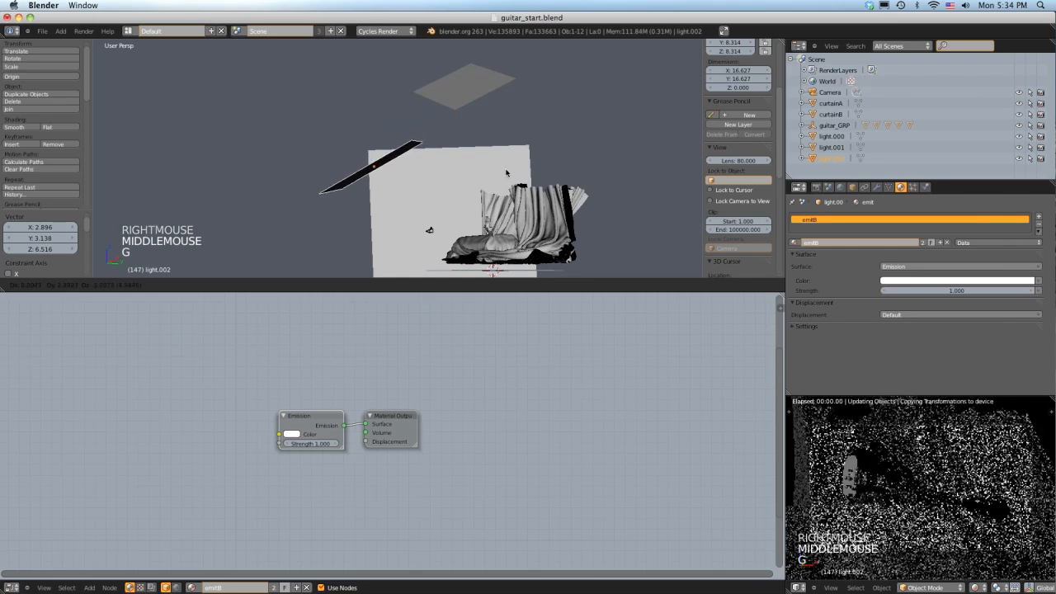
pyautogui.rightClick(589, 193)
# Step: Move the small tilted light plane about -16.9 units in X, 13 in Y and -5.6 in Z
pyautogui.moveTo(589, 192); pyautogui.dragTo(565, 142, button='middle')
pyautogui.press('g')
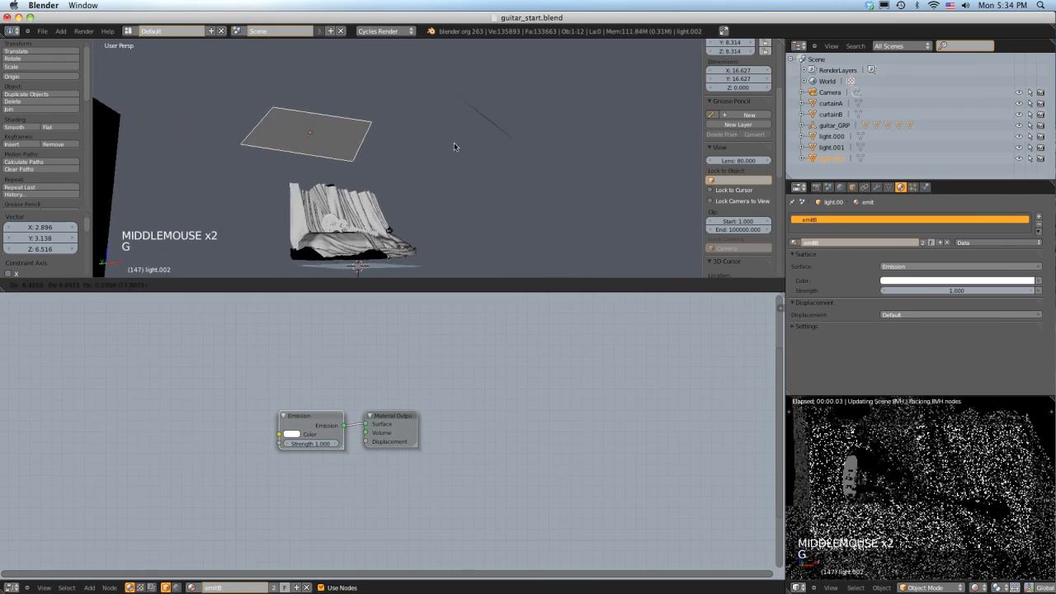
pyautogui.click(419, 178)
pyautogui.moveTo(452, 160); pyautogui.dragTo(431, 155, button='middle')
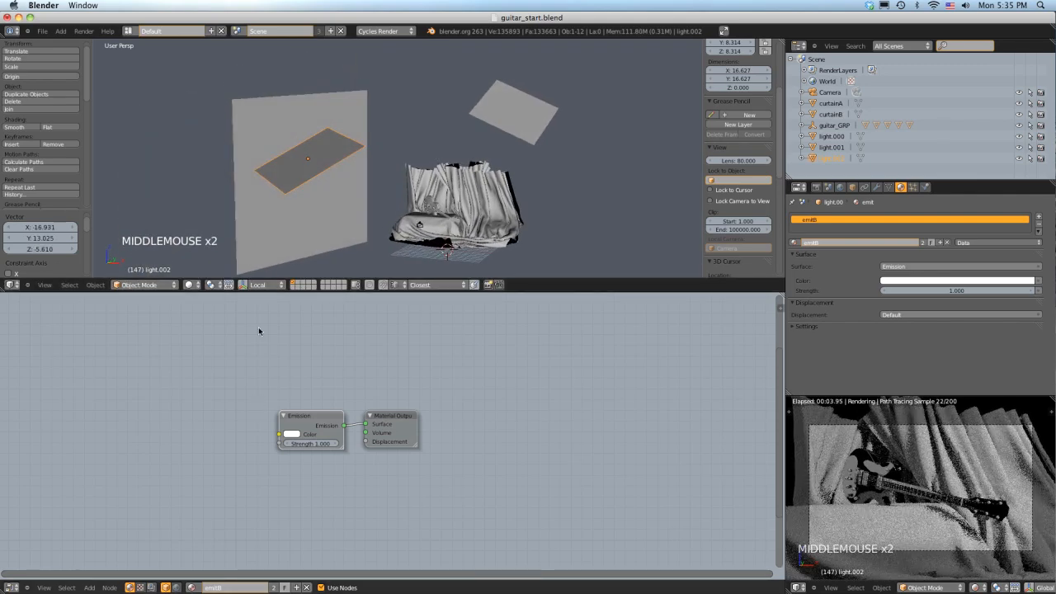
# Step: With the 3D cursor as pivot, scale the tilted light plane by about 1.74 and rotate it about -4.6°
pyautogui.click(213, 284)
pyautogui.click(228, 263)
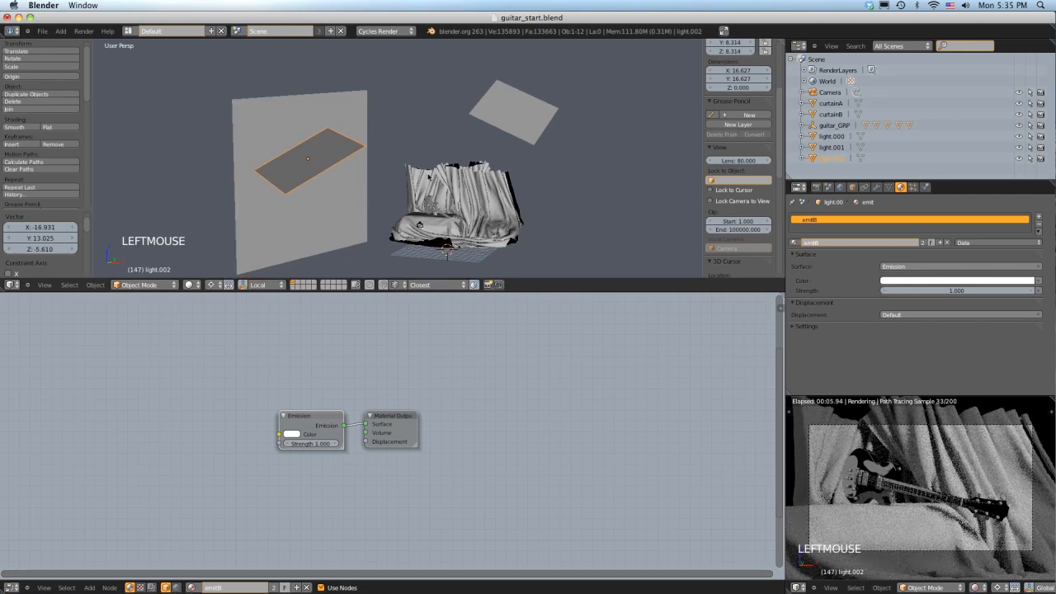
pyautogui.press('s')
pyautogui.press('s')
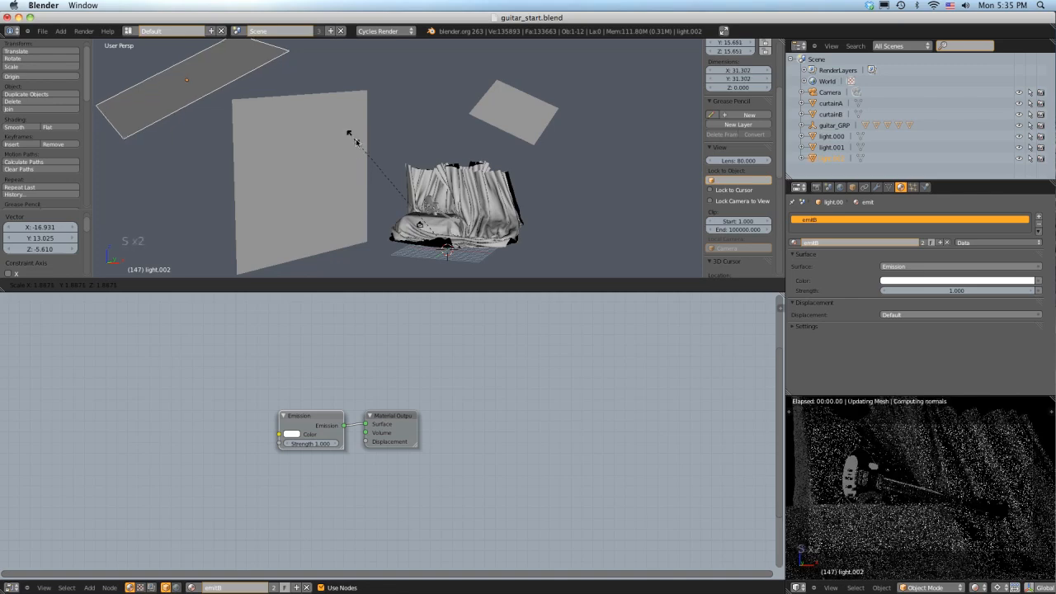
pyautogui.click(373, 147)
pyautogui.moveTo(384, 147)
pyautogui.mouseDown(button='middle')
pyautogui.moveTo(375, 140)
pyautogui.moveTo(388, 132)
pyautogui.mouseUp(button='middle')
pyautogui.press('r')
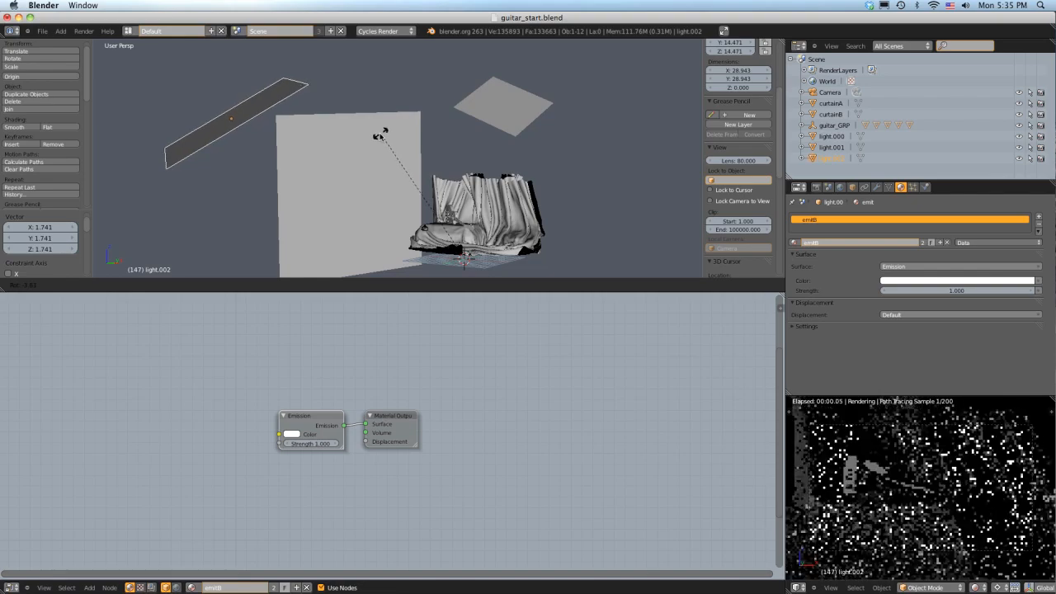
pyautogui.click(378, 135)
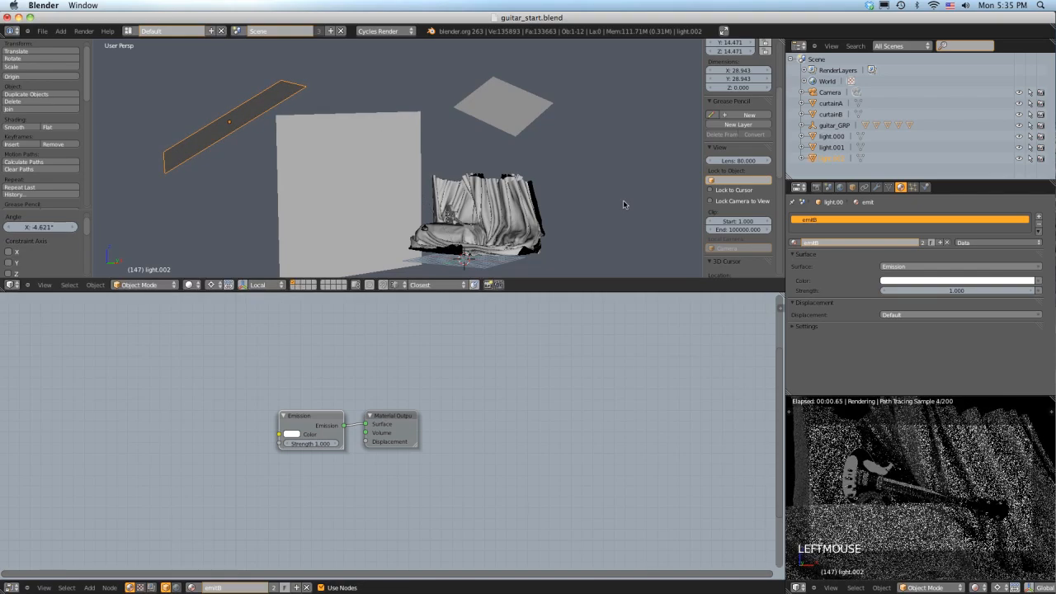
# Step: Duplicate the tilted light plane and move the copy down about 14.6 units in Z, below the original
pyautogui.moveTo(624, 205); pyautogui.dragTo(532, 150, button='middle')
pyautogui.hotkey('shift', 'd')
pyautogui.rightClick(557, 170)
pyautogui.press('g')
pyautogui.click(528, 217)
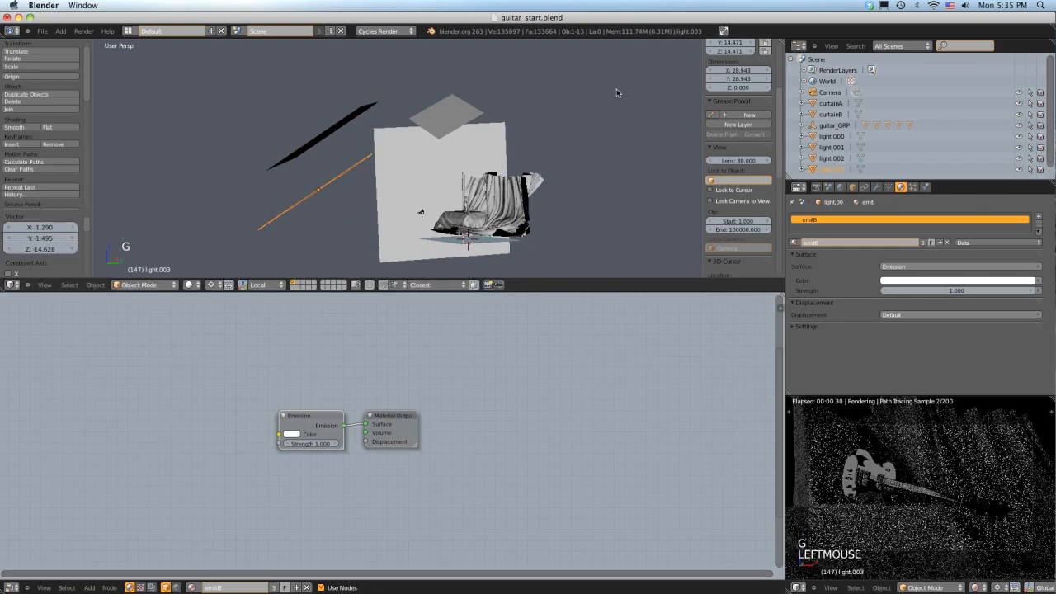
pyautogui.press('r')
pyautogui.rightClick(539, 68)
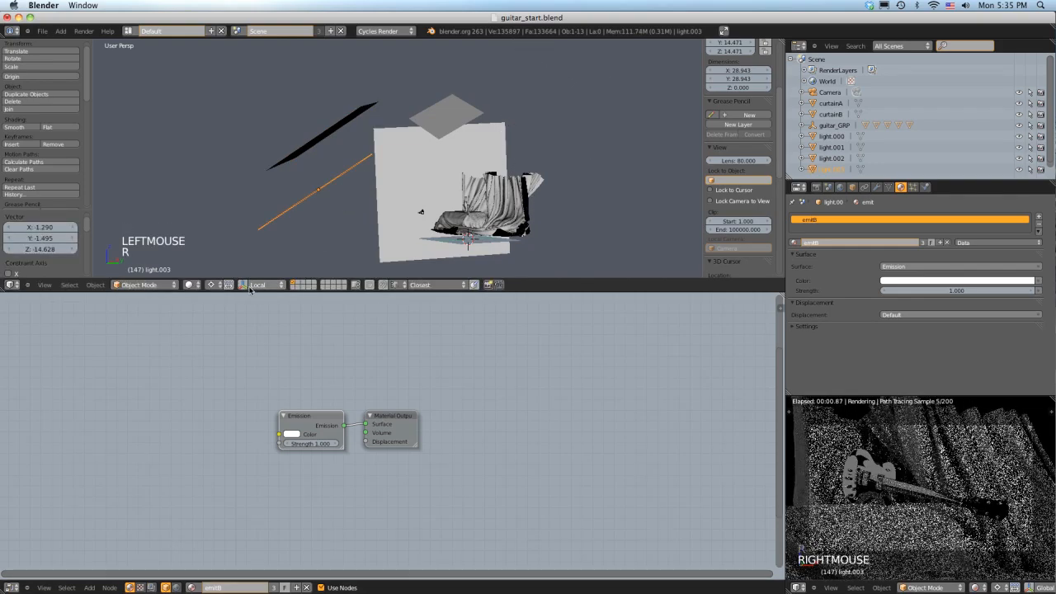
# Step: Change the pivot from the 3D cursor and rotate the copied light plane about -38° around its own centre
pyautogui.click(213, 285)
pyautogui.click(232, 250)
pyautogui.moveTo(425, 169)
pyautogui.mouseDown(button='middle')
pyautogui.moveTo(415, 165)
pyautogui.moveTo(440, 161)
pyautogui.mouseUp(button='middle')
pyautogui.press('r')
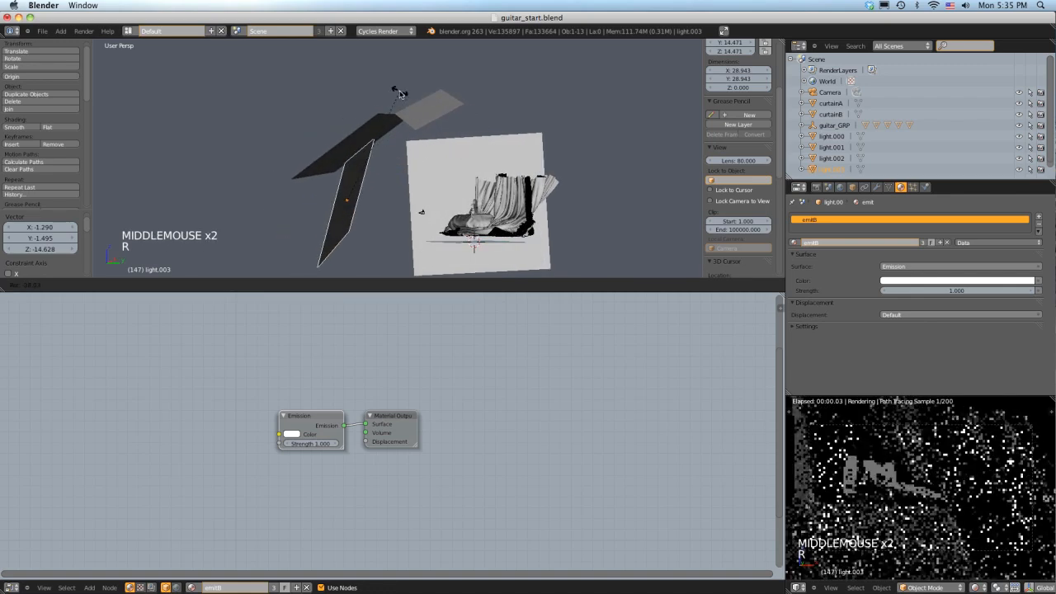
pyautogui.click(402, 95)
# Step: Move the copied light plane closer to the curtains and rotate it about 32.2°
pyautogui.moveTo(530, 147); pyautogui.dragTo(624, 144, button='middle')
pyautogui.press('s')
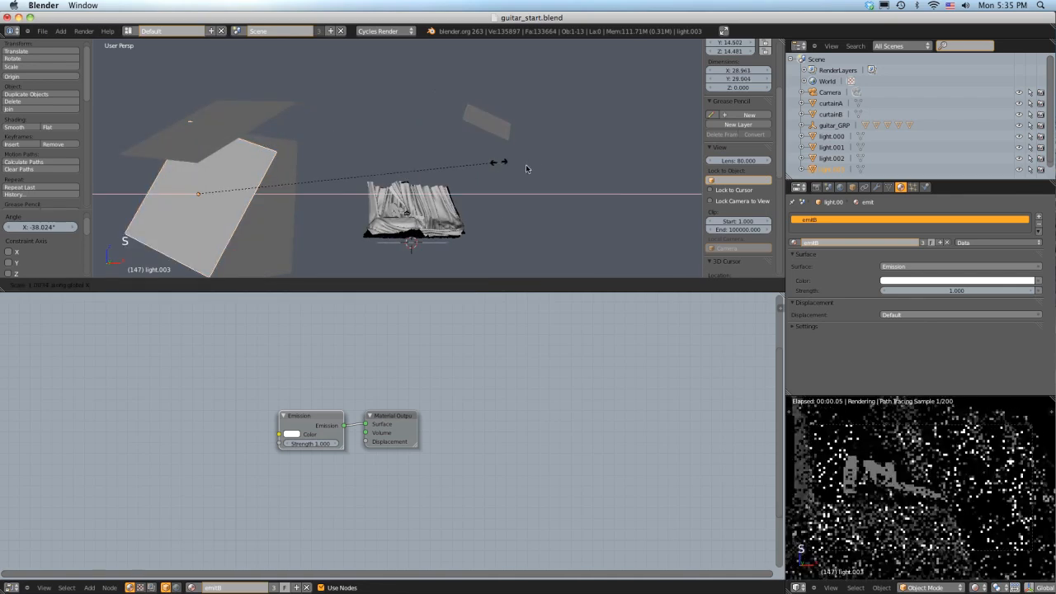
pyautogui.rightClick(403, 146)
pyautogui.moveTo(403, 146); pyautogui.dragTo(422, 151, button='middle')
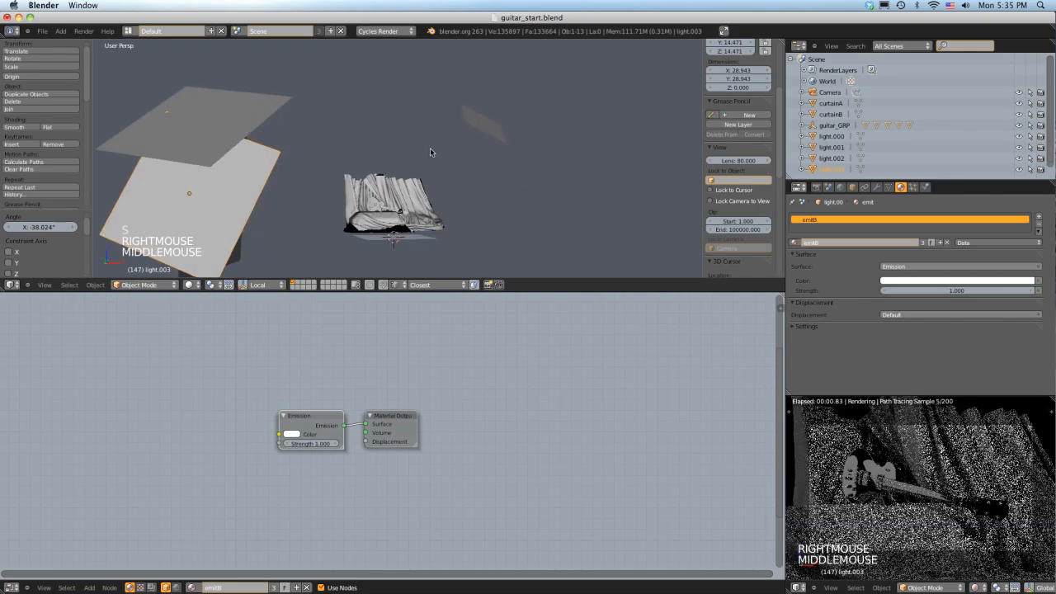
pyautogui.press('g')
pyautogui.click(528, 134)
pyautogui.press('r')
pyautogui.click(505, 253)
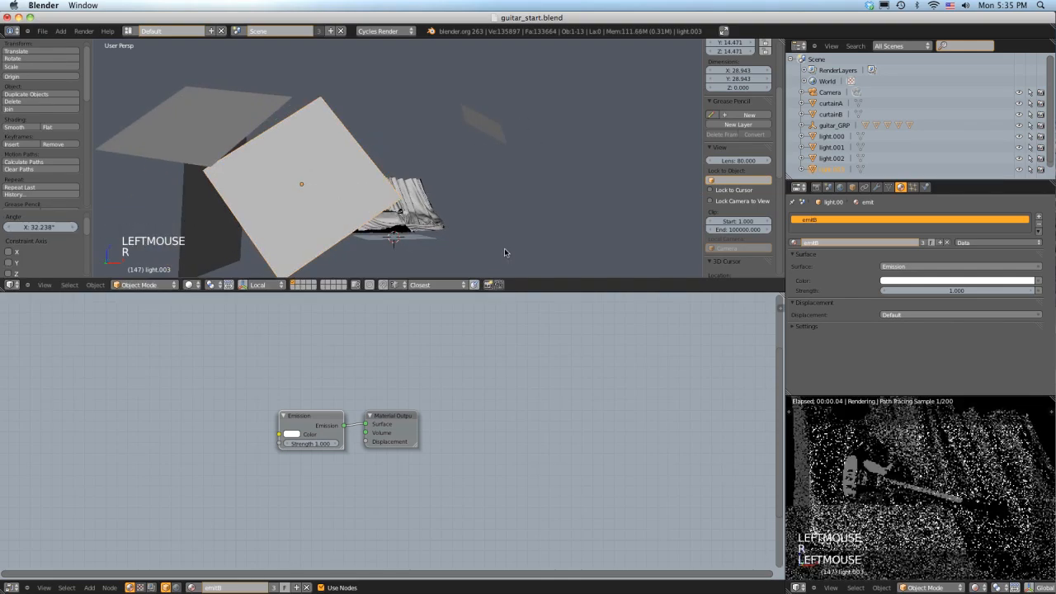
# Step: Enlarge the copied light plane to dimensions of about 39.25 by 27.65 and rotate it about 12.1°
pyautogui.press('s')
pyautogui.press('s')
pyautogui.click(431, 126)
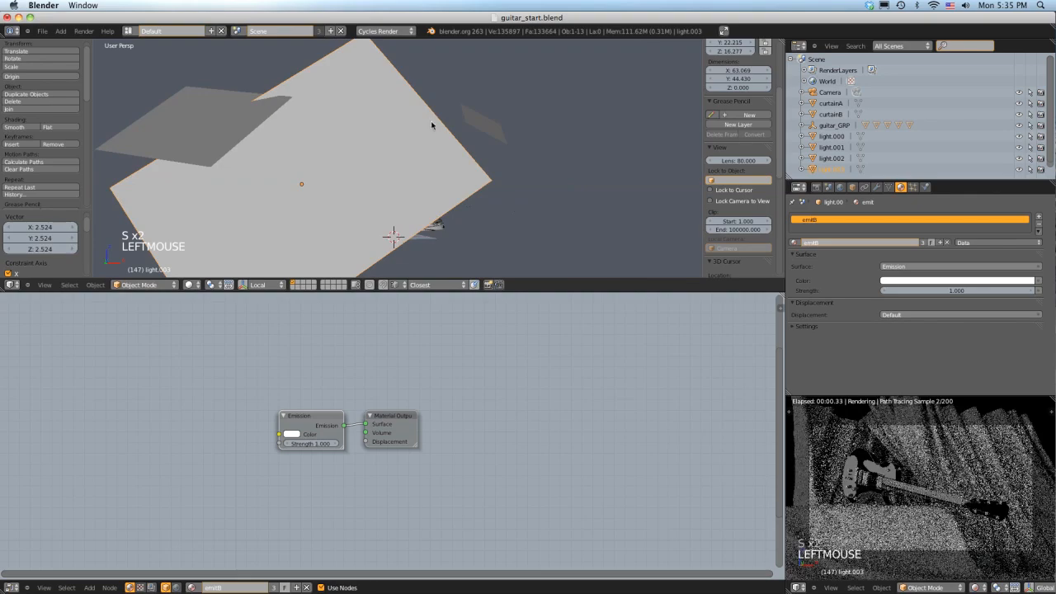
pyautogui.click(451, 139)
pyautogui.press('s')
pyautogui.press('s')
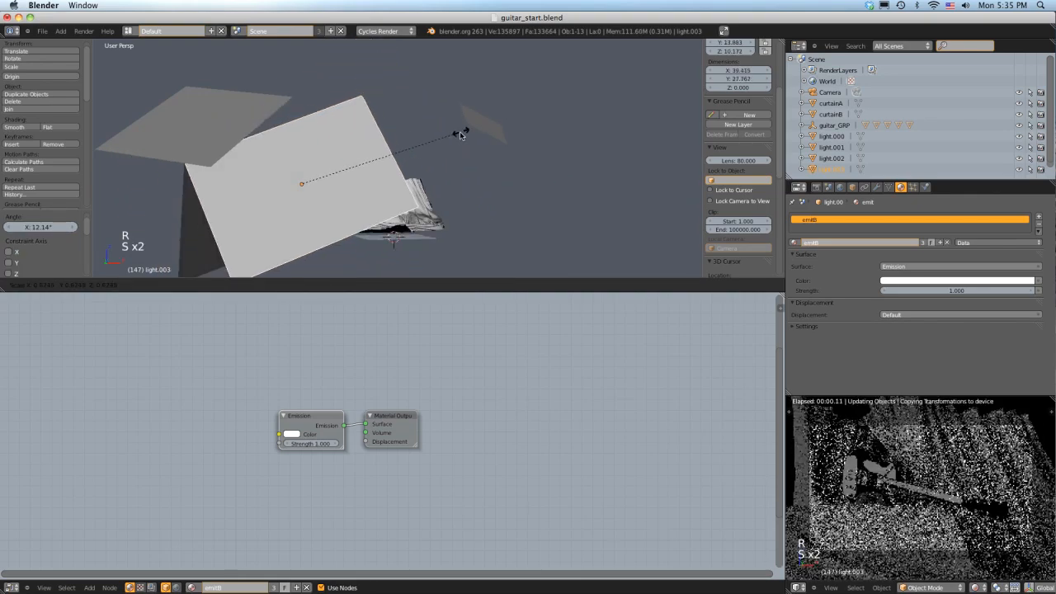
pyautogui.click(459, 131)
# Step: Move the enlarged light plane about -25.9 units in Y and a further 1.8 in X, 0.4 in Y and -9.2 in Z
pyautogui.keyDown('shift'); pyautogui.moveTo(460, 131); pyautogui.dragTo(431, 124, button='middle'); pyautogui.keyUp('shift')
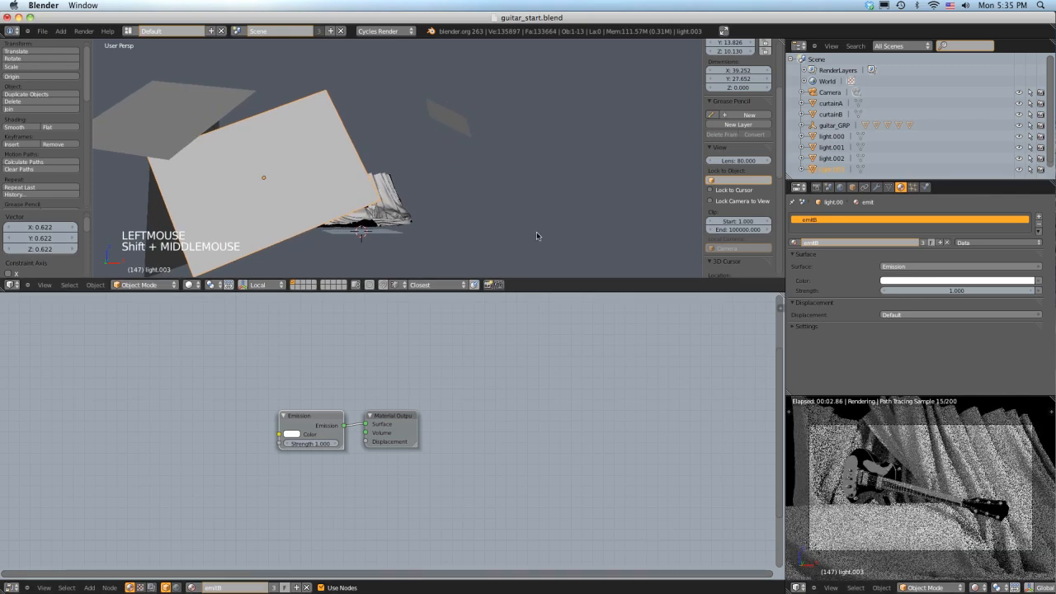
pyautogui.moveTo(536, 209); pyautogui.dragTo(467, 179, button='middle')
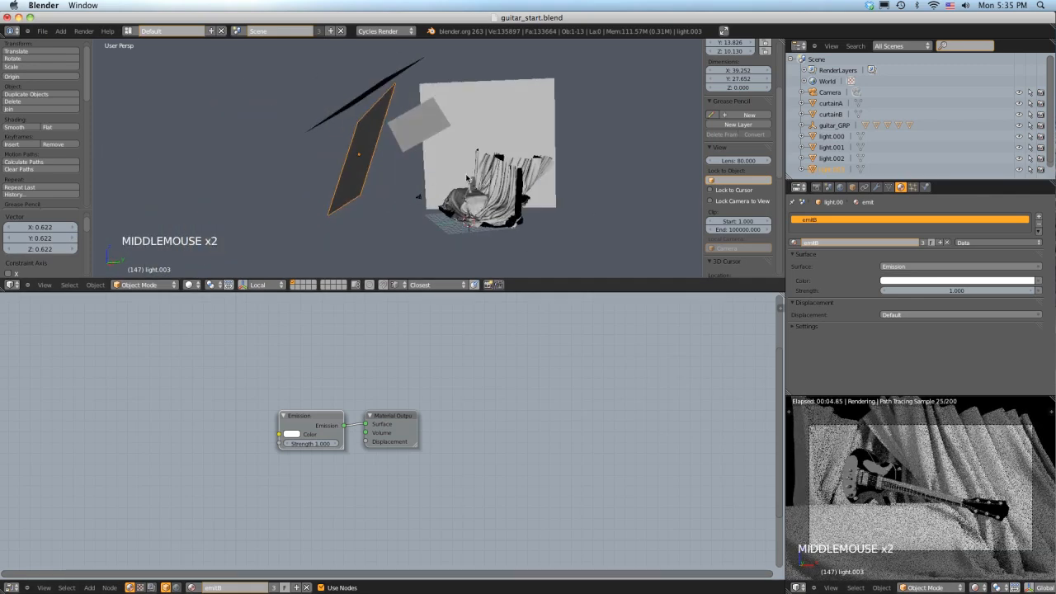
pyautogui.press('g')
pyautogui.click(410, 174)
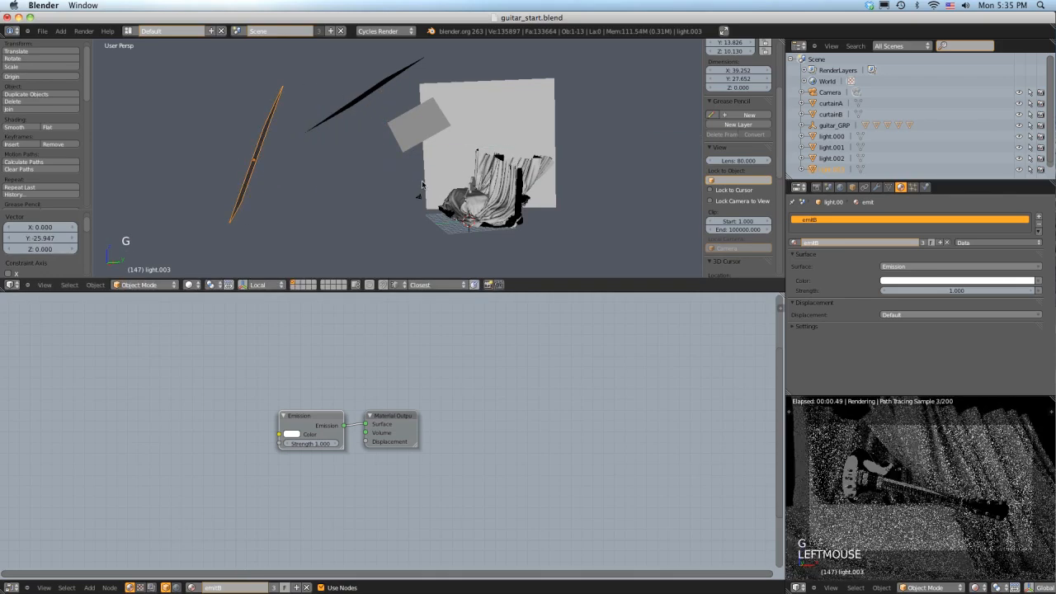
pyautogui.moveTo(425, 182); pyautogui.dragTo(520, 160, button='middle')
pyautogui.press('g')
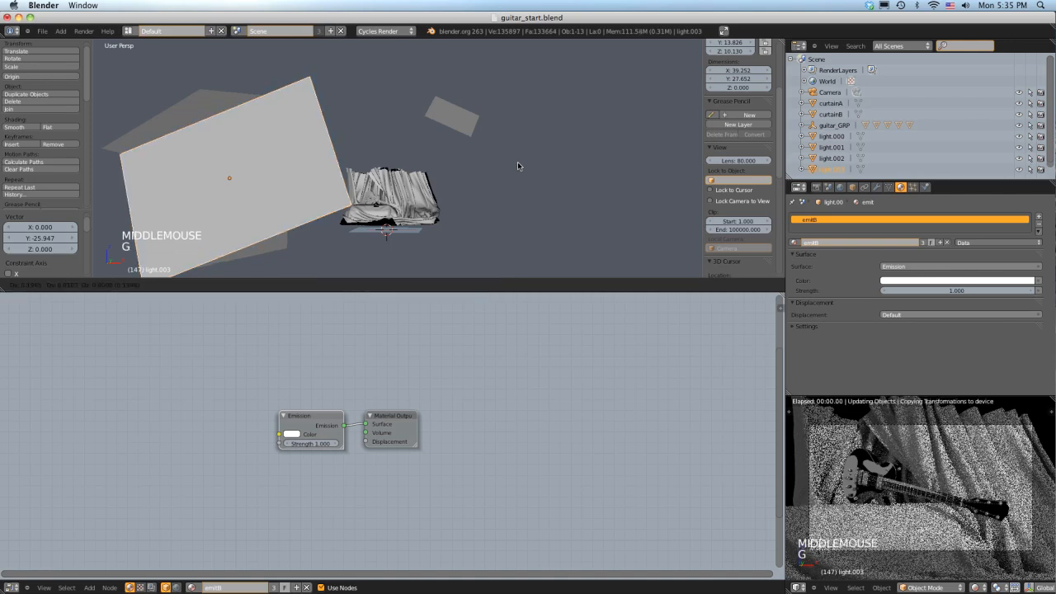
pyautogui.click(523, 212)
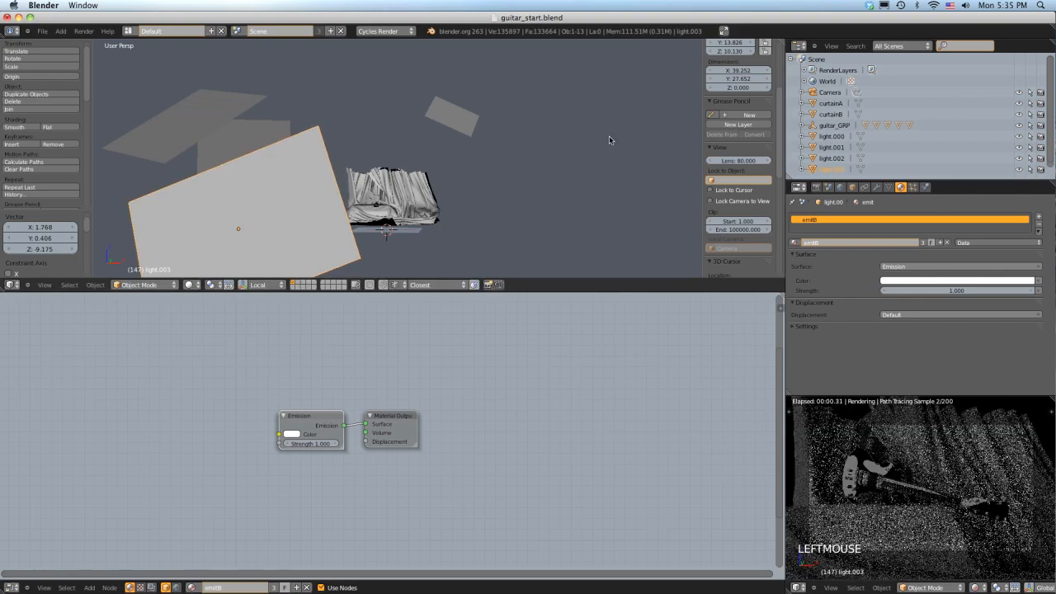
# Step: Move the enlarged light plane about -9 units in Y and 4 units in X
pyautogui.moveTo(609, 135); pyautogui.dragTo(541, 146, button='middle')
pyautogui.press('g')
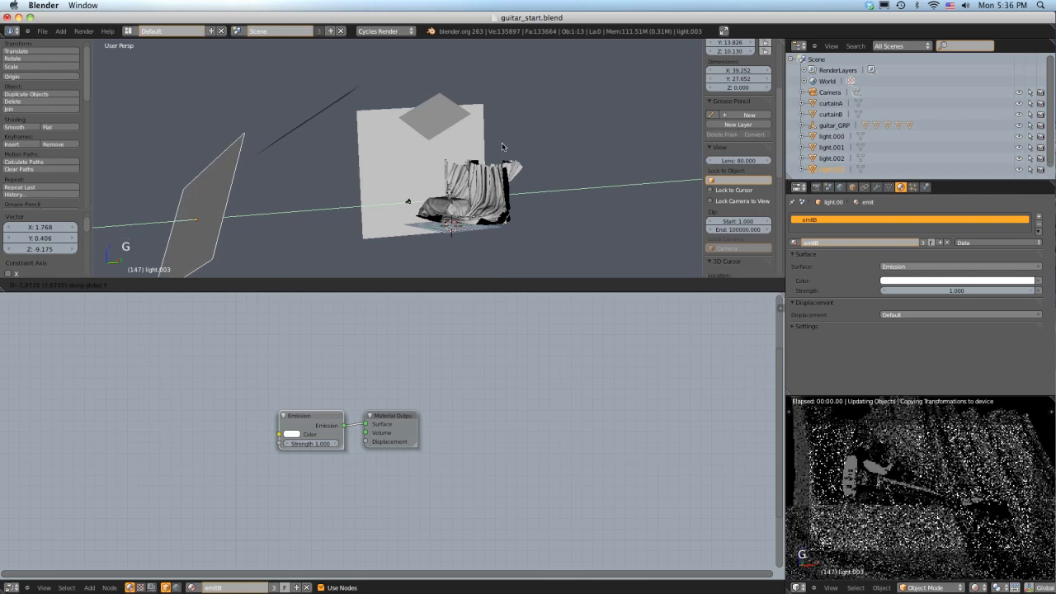
pyautogui.click(500, 146)
pyautogui.moveTo(497, 152); pyautogui.dragTo(561, 138, button='middle')
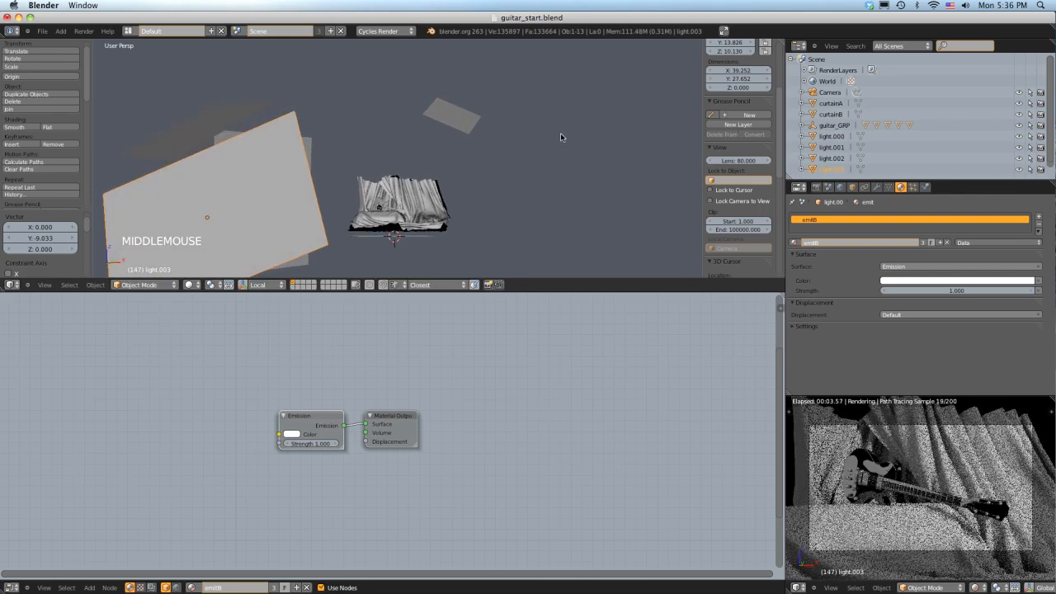
pyautogui.press('g')
pyautogui.press('x')
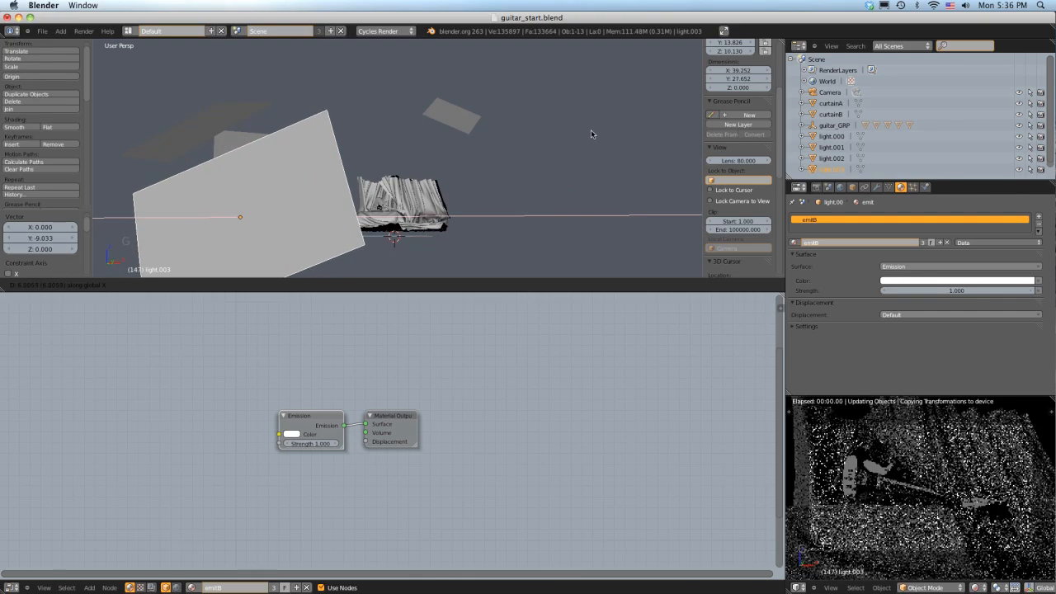
pyautogui.click(583, 130)
# Step: Rotate the enlarged light plane around the Z axis in stages of about -7.6°, -4.9° and -10.9°
pyautogui.moveTo(583, 131); pyautogui.dragTo(564, 108, button='middle')
pyautogui.press('r')
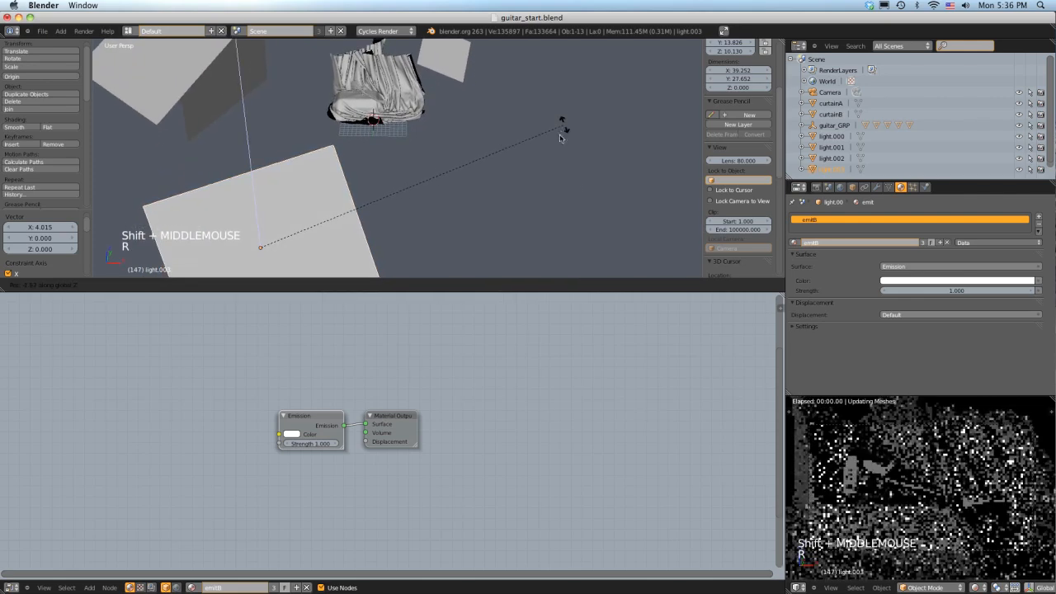
pyautogui.click(560, 157)
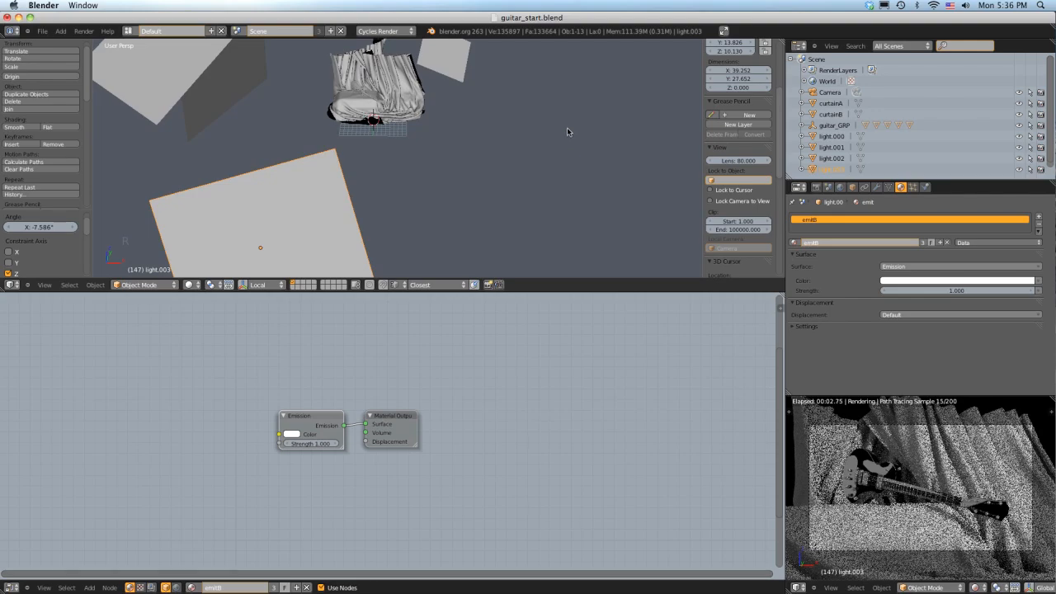
pyautogui.press('r')
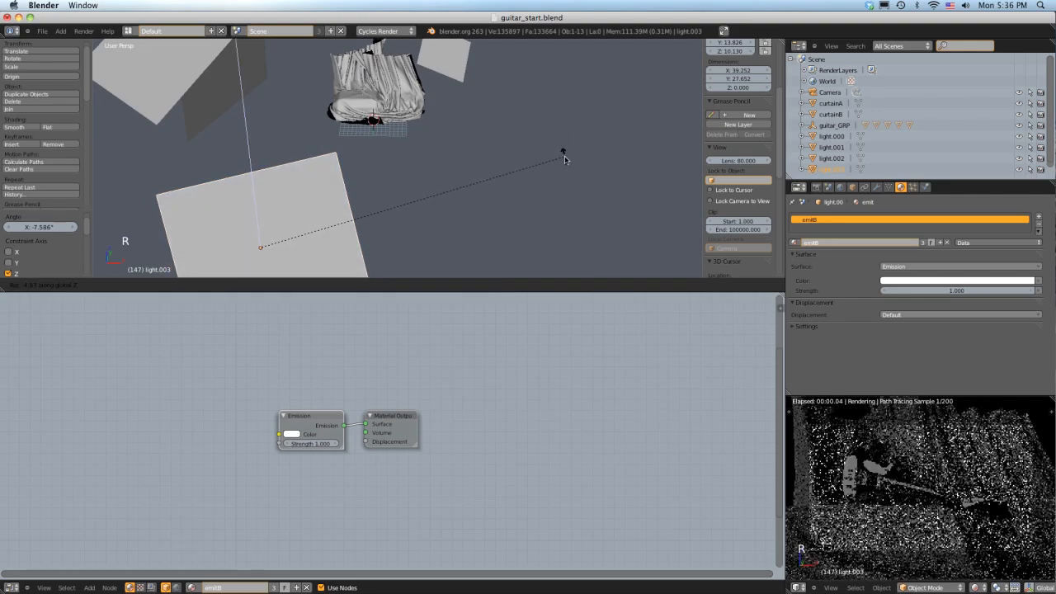
pyautogui.click(566, 154)
pyautogui.press('g')
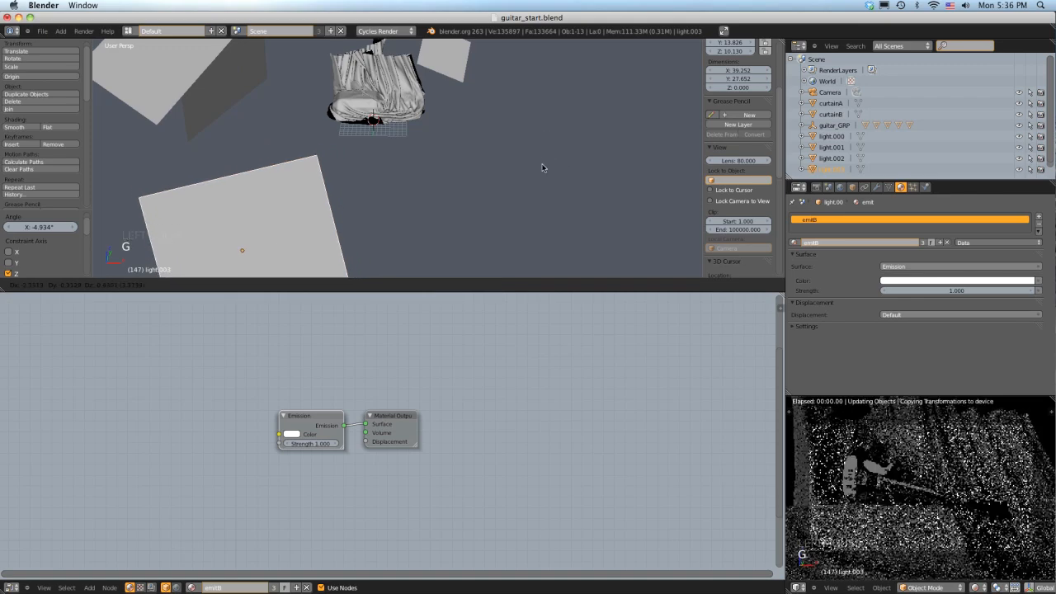
pyautogui.rightClick(528, 164)
pyautogui.moveTo(528, 163); pyautogui.dragTo(545, 137, button='middle')
pyautogui.press('r')
pyautogui.click(541, 176)
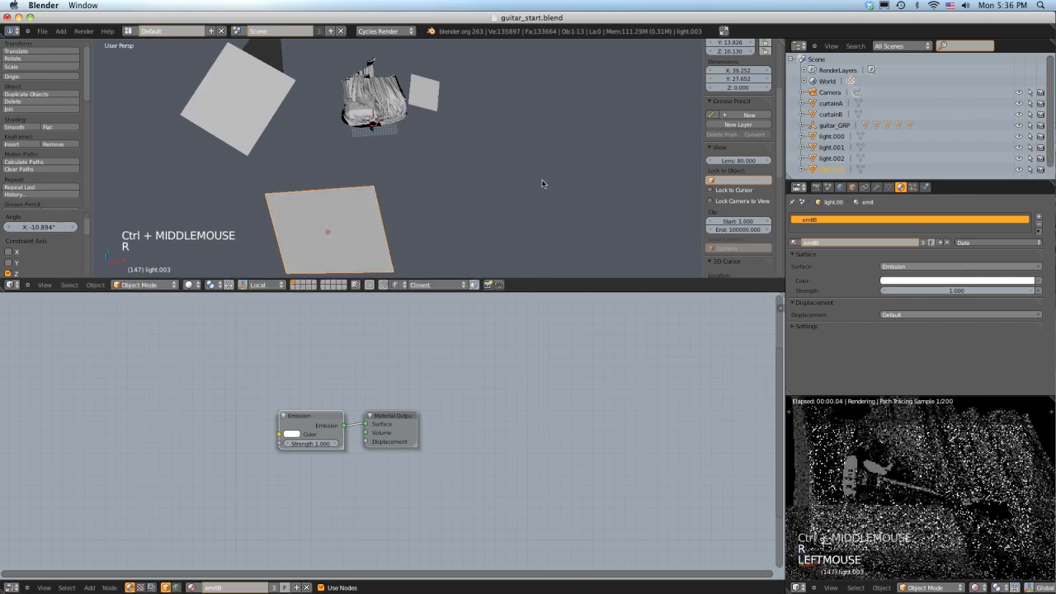
# Step: Move the enlarged light plane about -28.1 units in X and 21.3 in Y, and rotate it about -19.5° to stand upright
pyautogui.press('g')
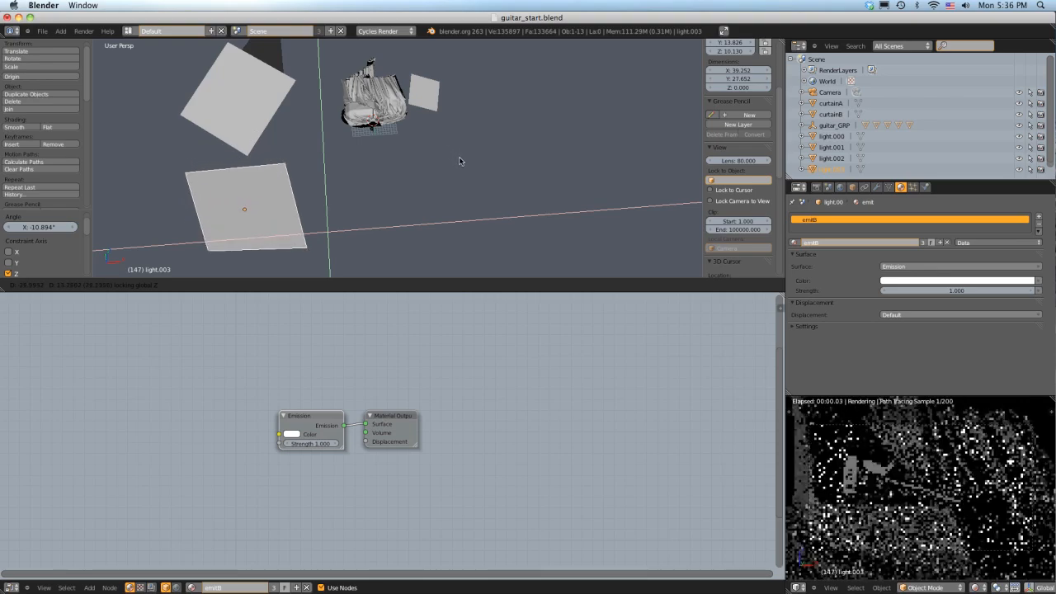
pyautogui.click(476, 122)
pyautogui.moveTo(476, 124); pyautogui.dragTo(421, 49, button='middle')
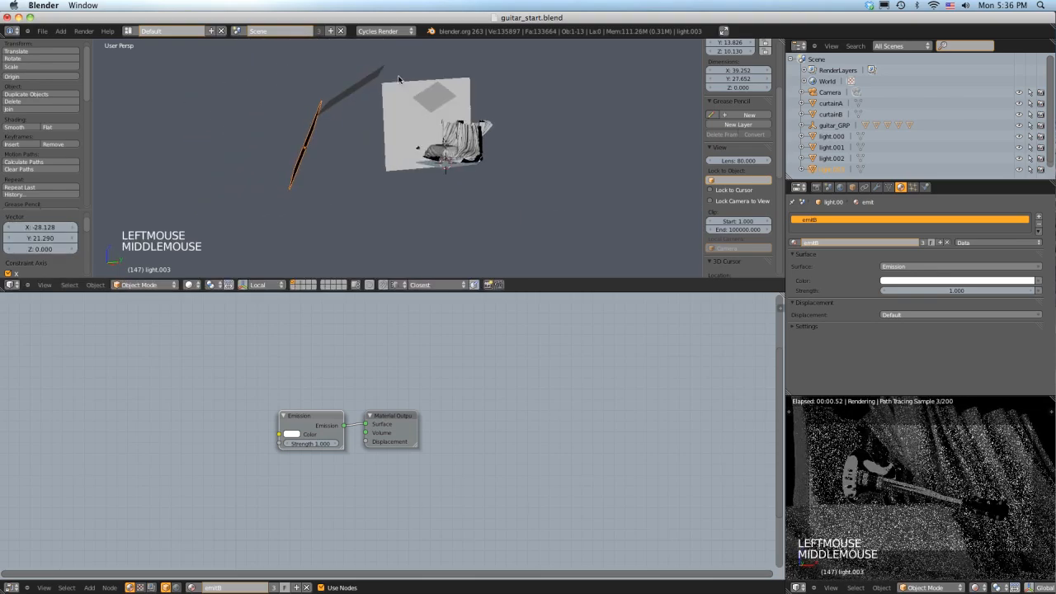
pyautogui.press('r')
pyautogui.click(446, 93)
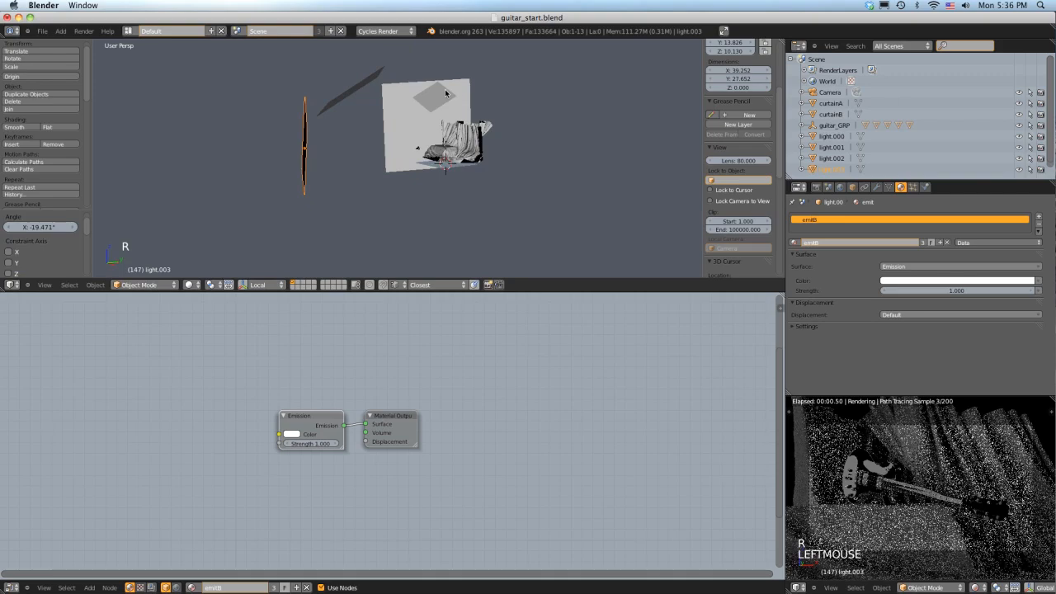
# Step: Move the upright light plane about 23.1 units along X, in front of the guitar scene
pyautogui.moveTo(445, 93); pyautogui.dragTo(527, 91, button='middle')
pyautogui.press('g')
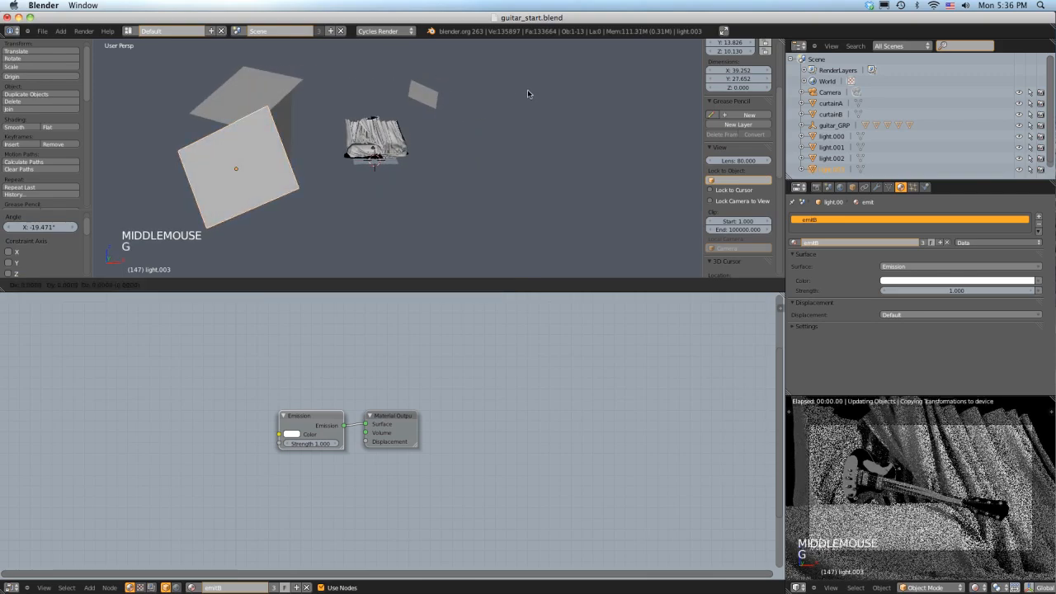
pyautogui.press('x')
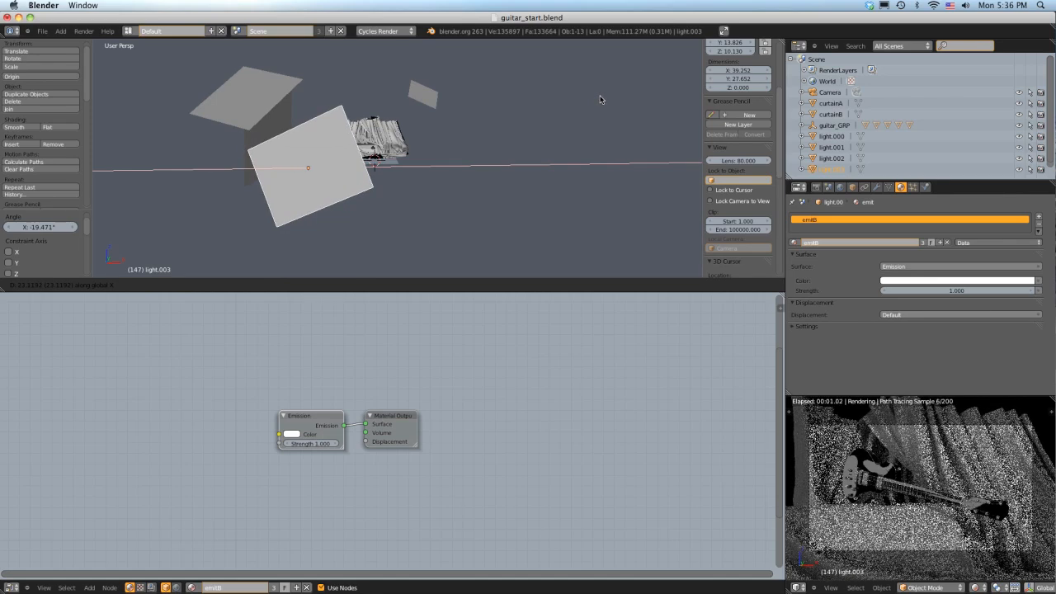
pyautogui.click(600, 100)
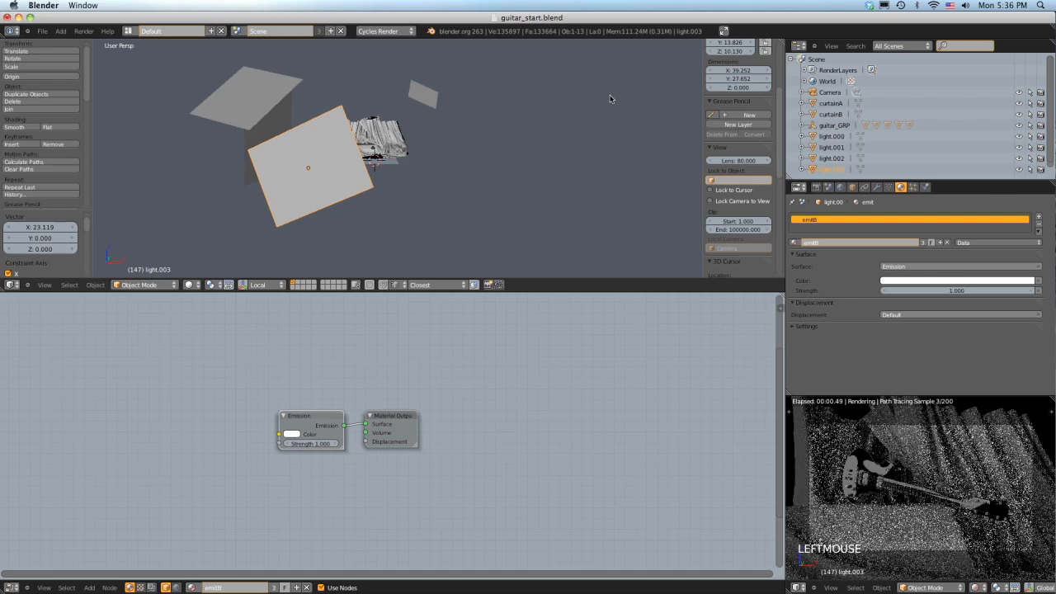
# Step: Select the guitar body and curtainA, and link curtainA's test material to the guitar body
pyautogui.moveTo(610, 95); pyautogui.dragTo(415, 107, button='middle')
pyautogui.click(401, 104)
pyautogui.press('KP_Decimal')
pyautogui.keyDown('ctrl'); pyautogui.moveTo(415, 106); pyautogui.dragTo(427, 98, button='middle'); pyautogui.keyUp('ctrl')
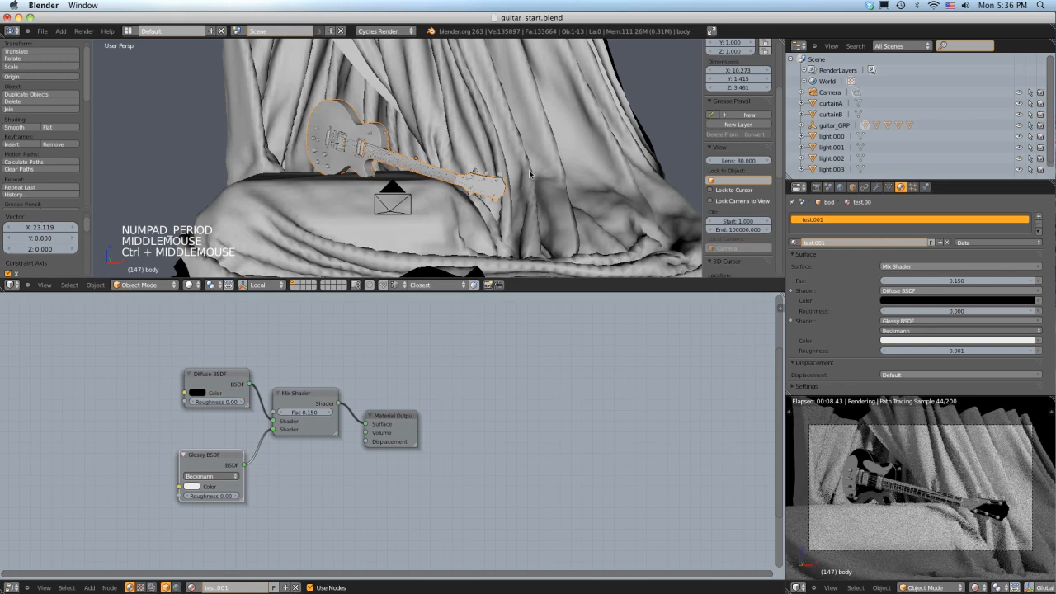
pyautogui.keyDown('shift'); pyautogui.click(460, 105); pyautogui.keyUp('shift')
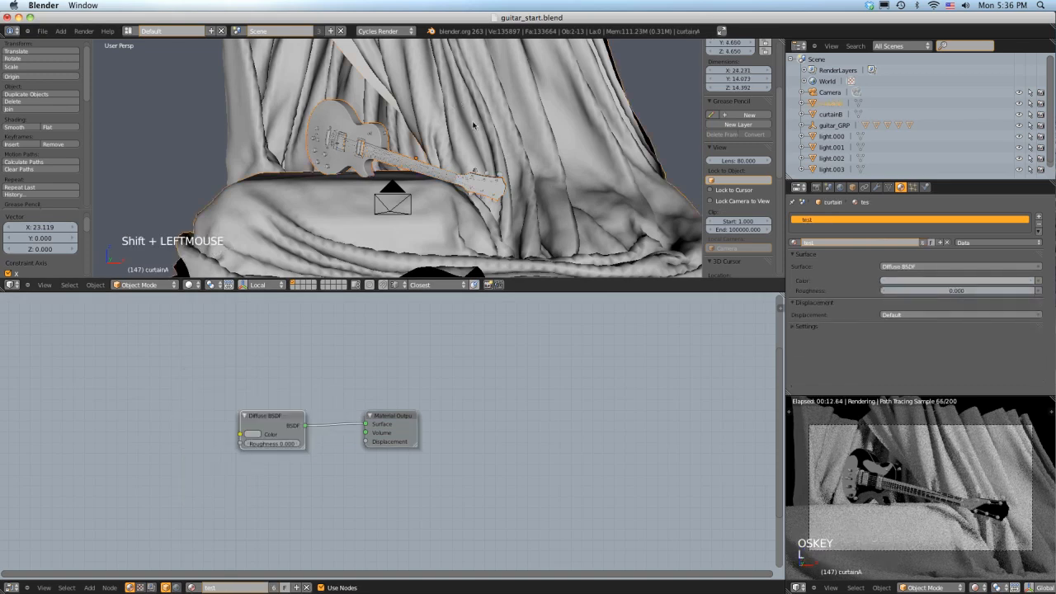
pyautogui.hotkey('ctrl', 'l')
pyautogui.click(485, 123)
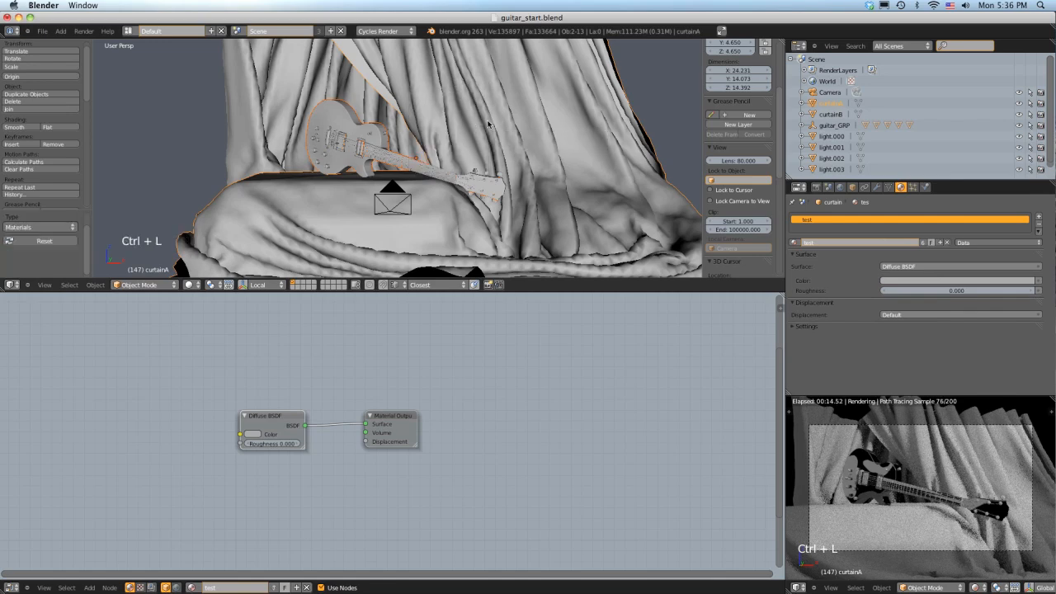
pyautogui.press('g')
pyautogui.rightClick(526, 173)
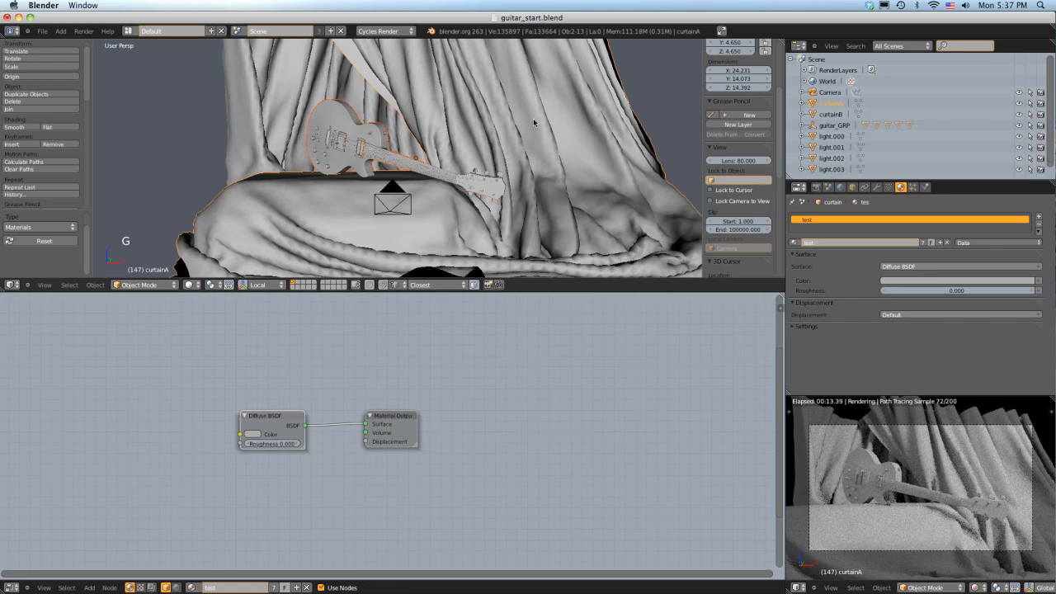
# Step: Replace the test material on curtainA with a new material named cloth_black
pyautogui.moveTo(533, 118); pyautogui.dragTo(419, 101, button='middle')
pyautogui.click(418, 101)
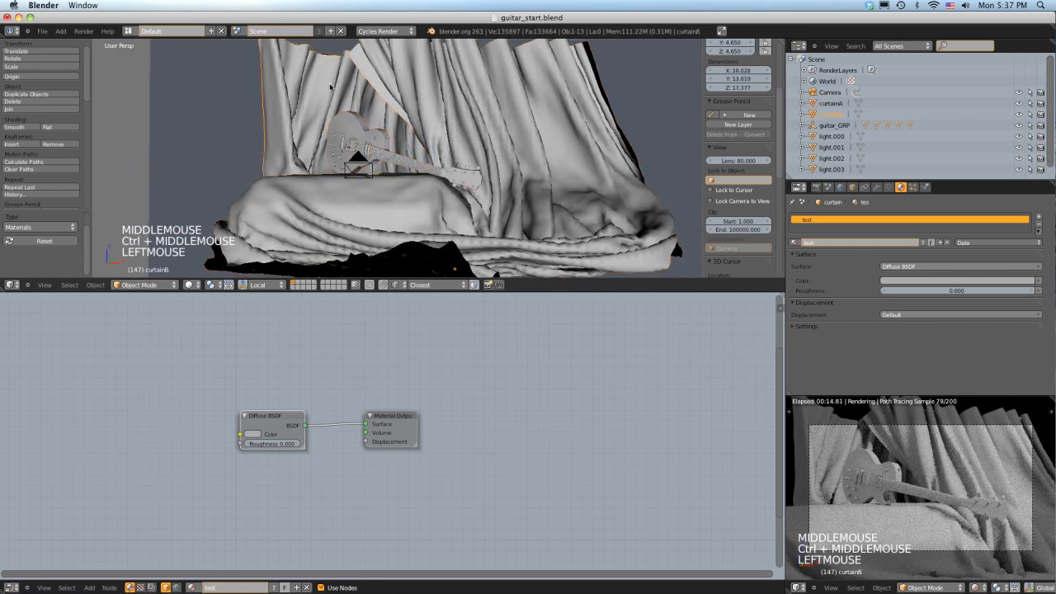
pyautogui.click(418, 101)
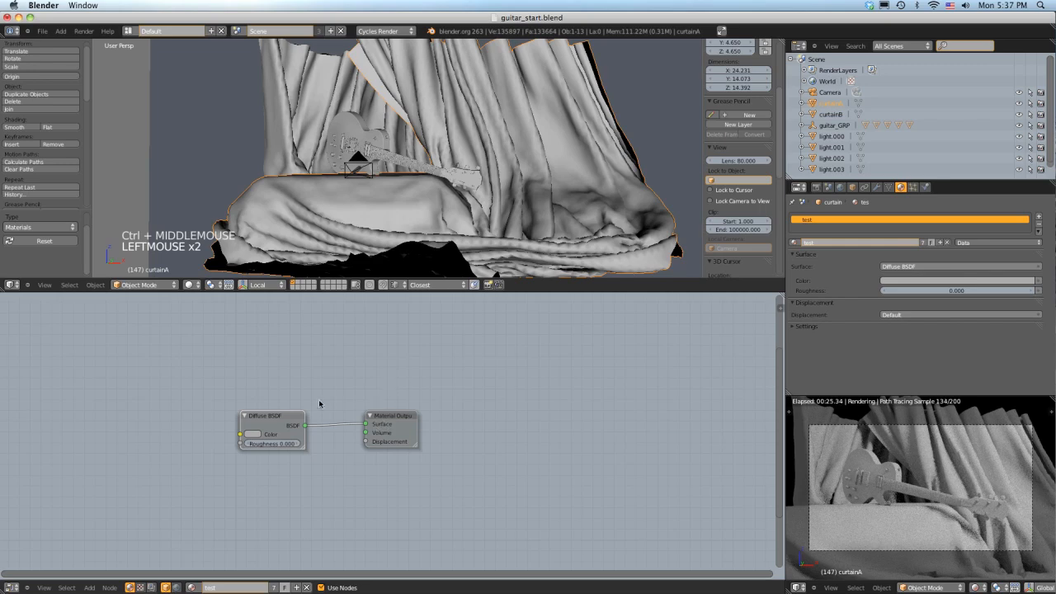
pyautogui.click(947, 242)
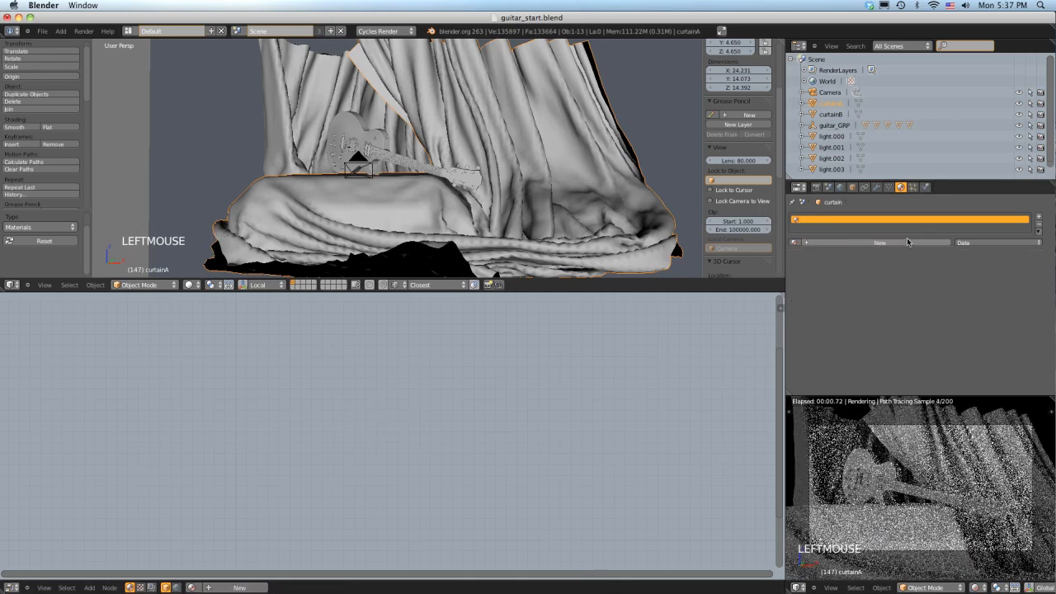
pyautogui.click(907, 242)
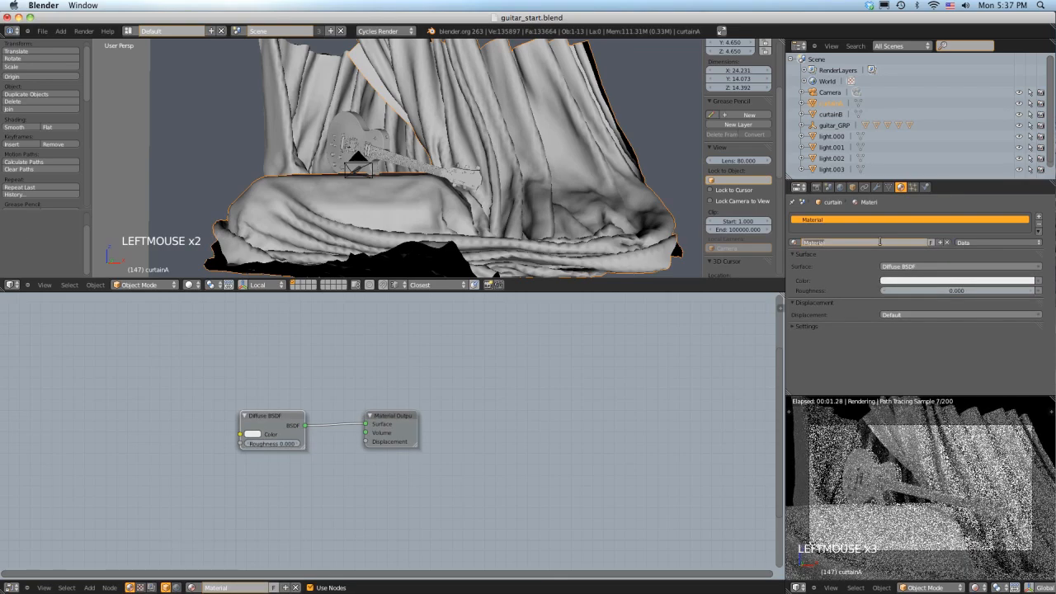
pyautogui.write('cl')
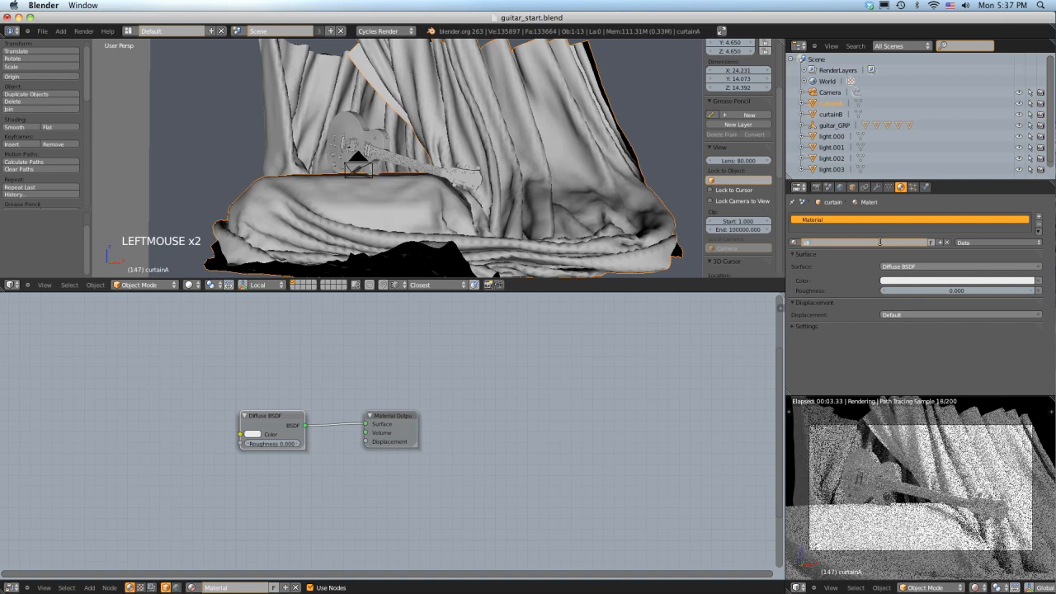
pyautogui.write('oth_black')
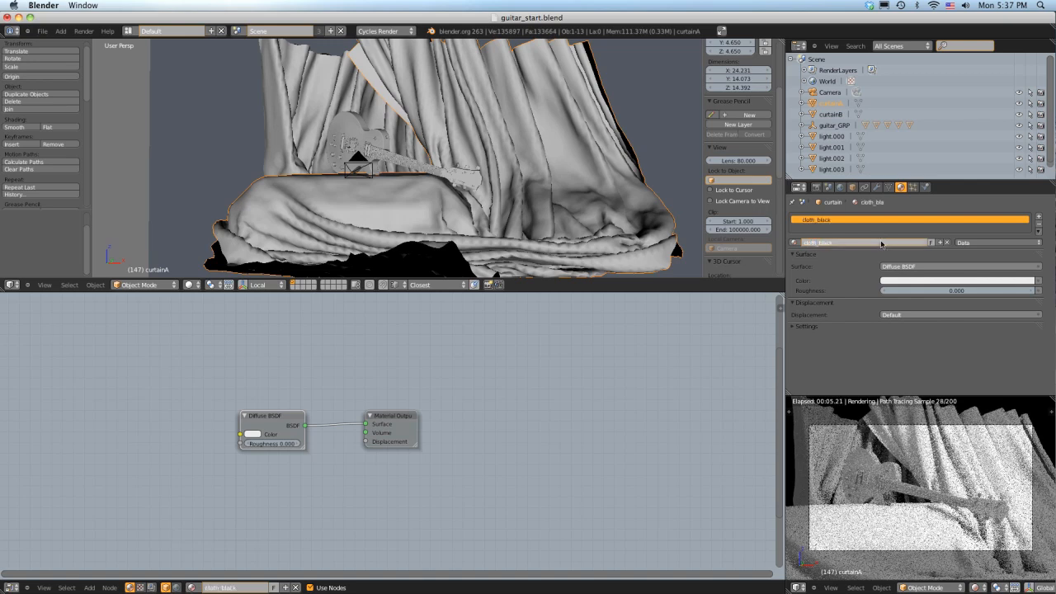
# Step: Change the cloth_black surface to a Velvet BSDF and darken its color to about 0.015 RGB
pyautogui.press('Return')
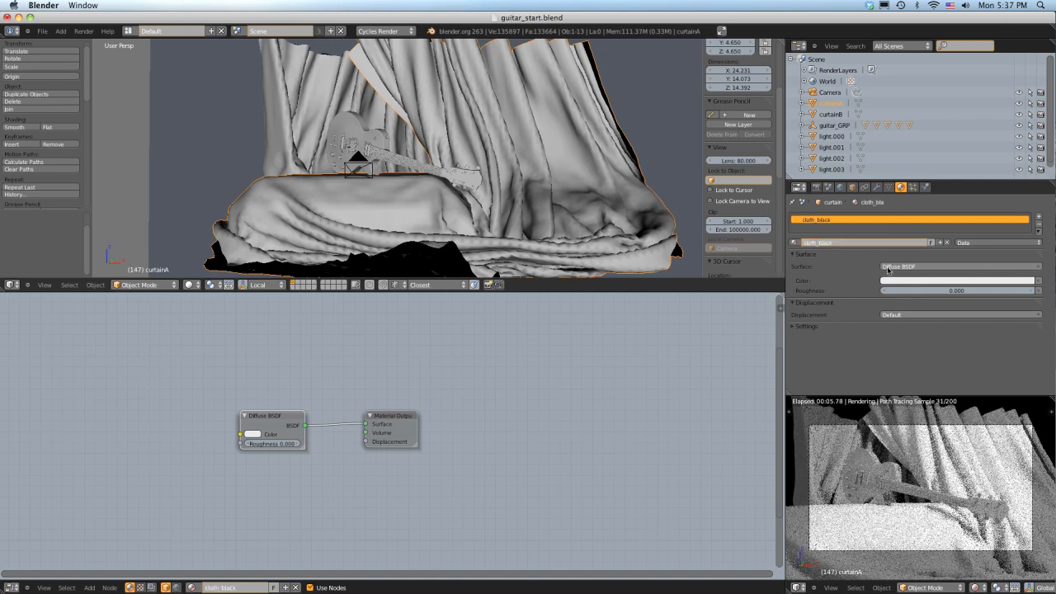
pyautogui.click(932, 267)
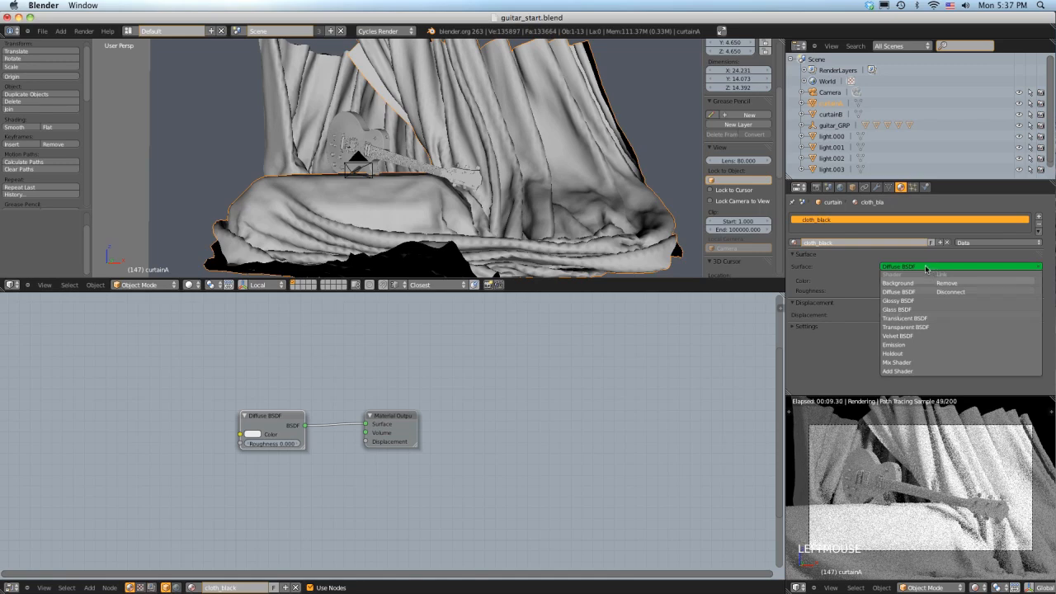
pyautogui.click(906, 335)
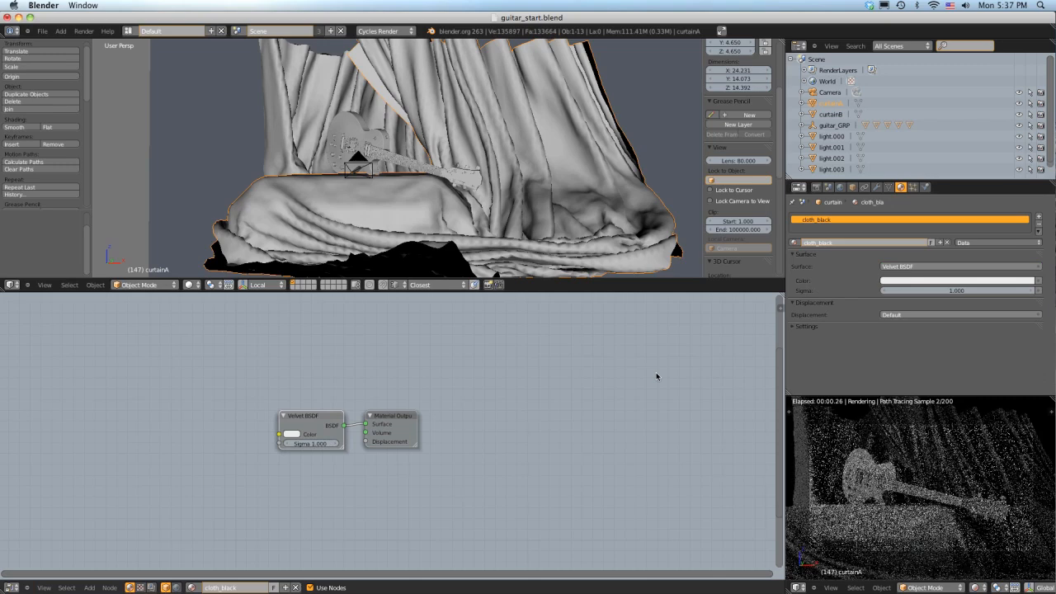
pyautogui.moveTo(288, 413); pyautogui.dragTo(256, 401, button='right')
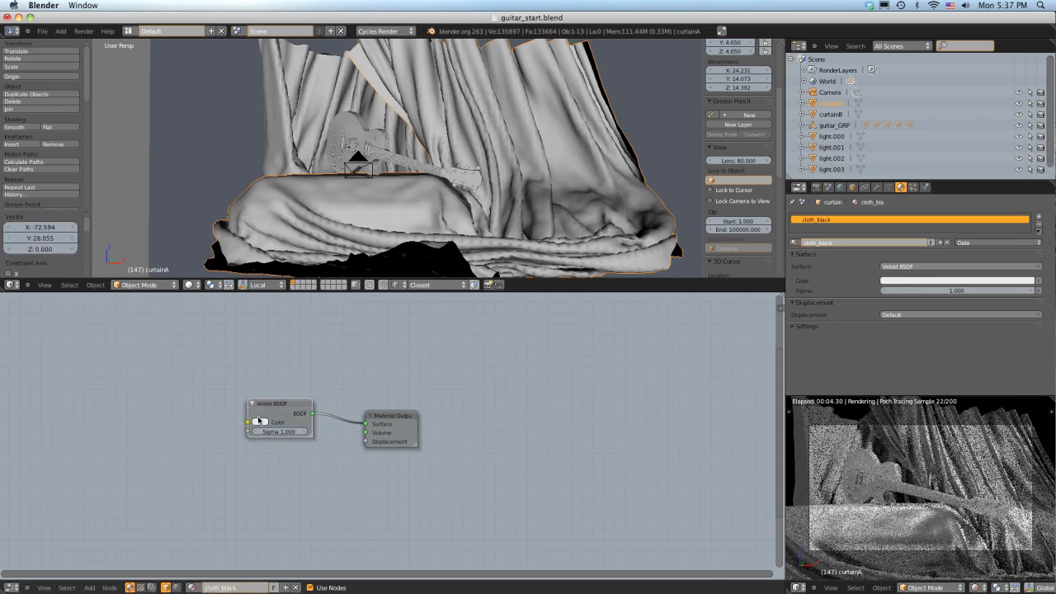
pyautogui.click(259, 422)
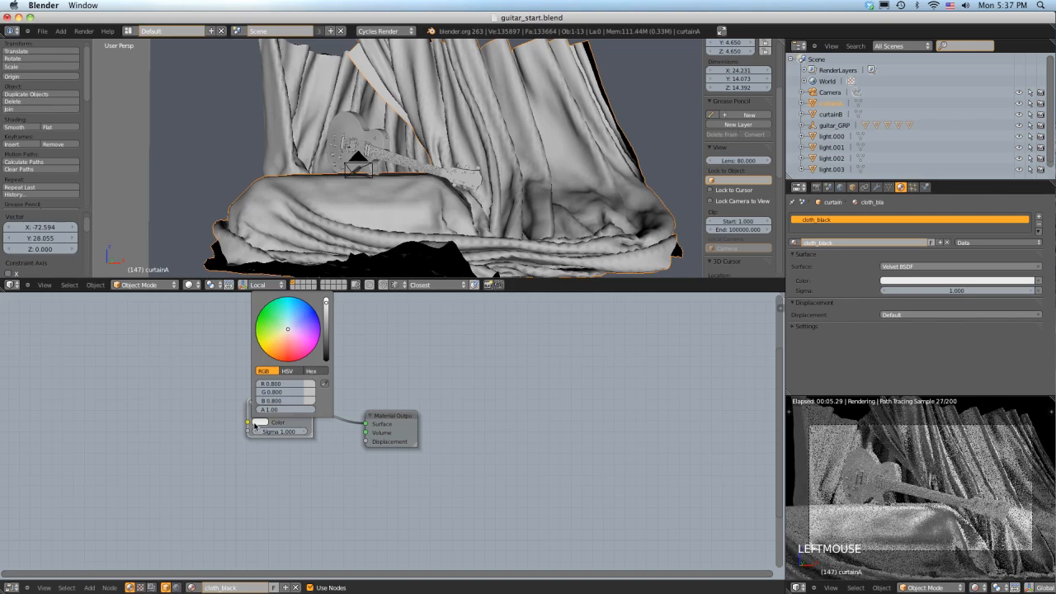
pyautogui.click(327, 357)
pyautogui.moveTo(327, 354); pyautogui.dragTo(328, 354)
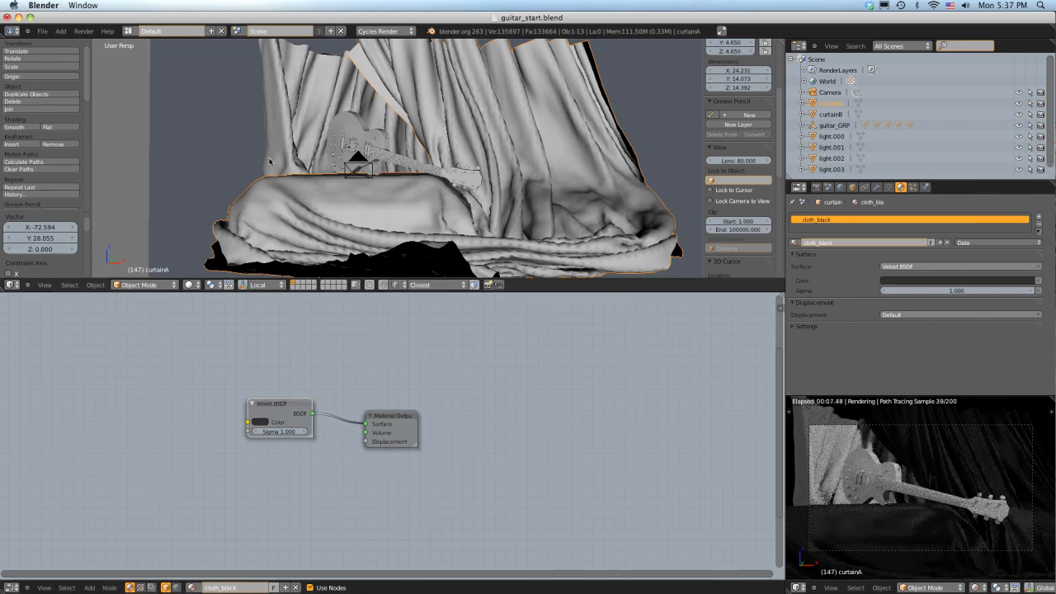
# Step: Try to share cloth_black between curtainA and curtainB by linking the materials of both selected curtains
pyautogui.keyDown('shift'); pyautogui.click(333, 72); pyautogui.keyUp('shift')
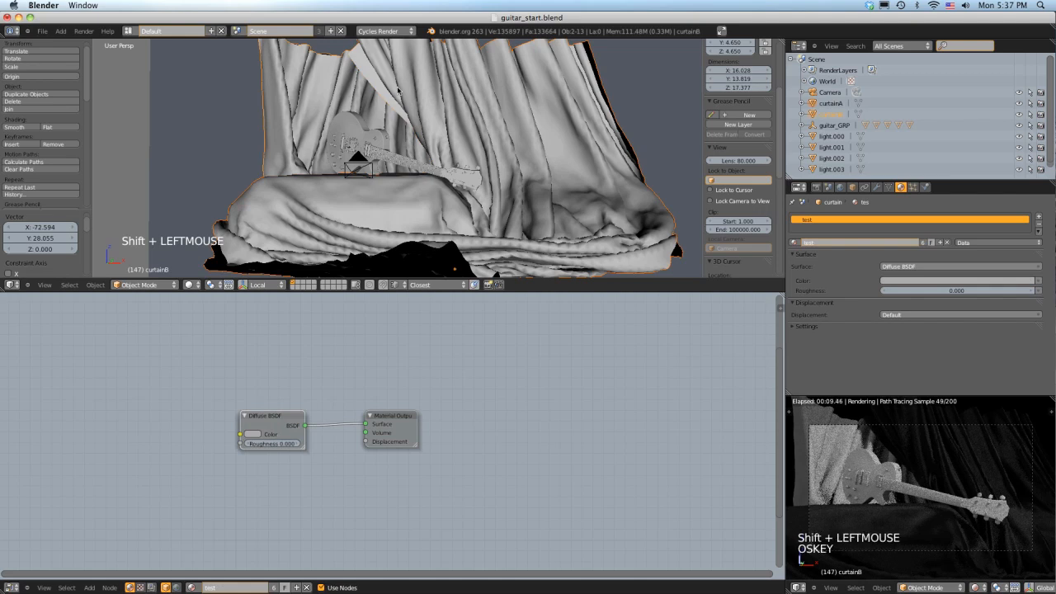
pyautogui.hotkey('ctrl', 'l')
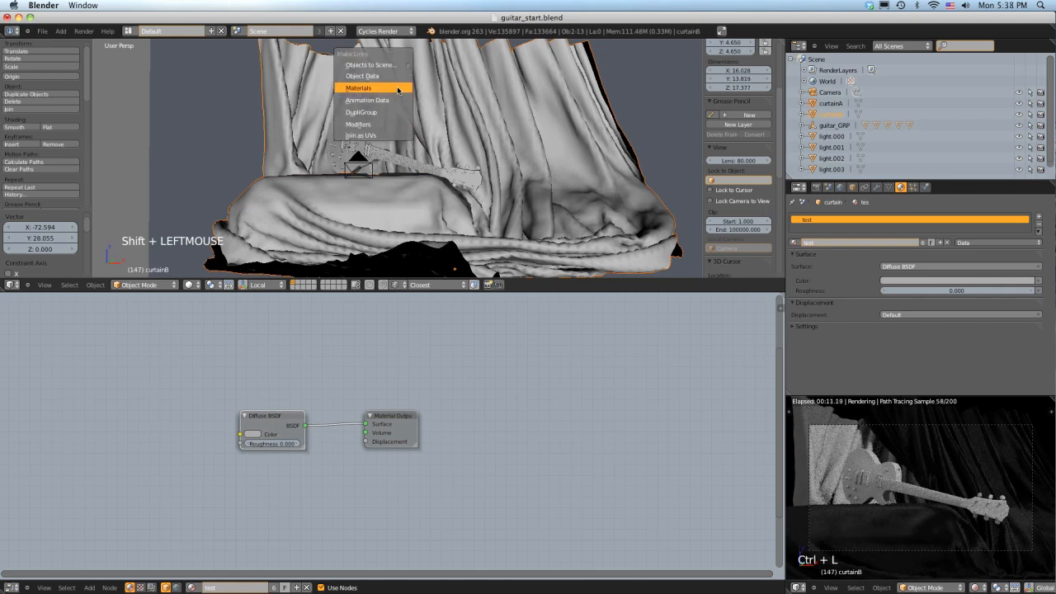
pyautogui.click(399, 89)
pyautogui.press('g')
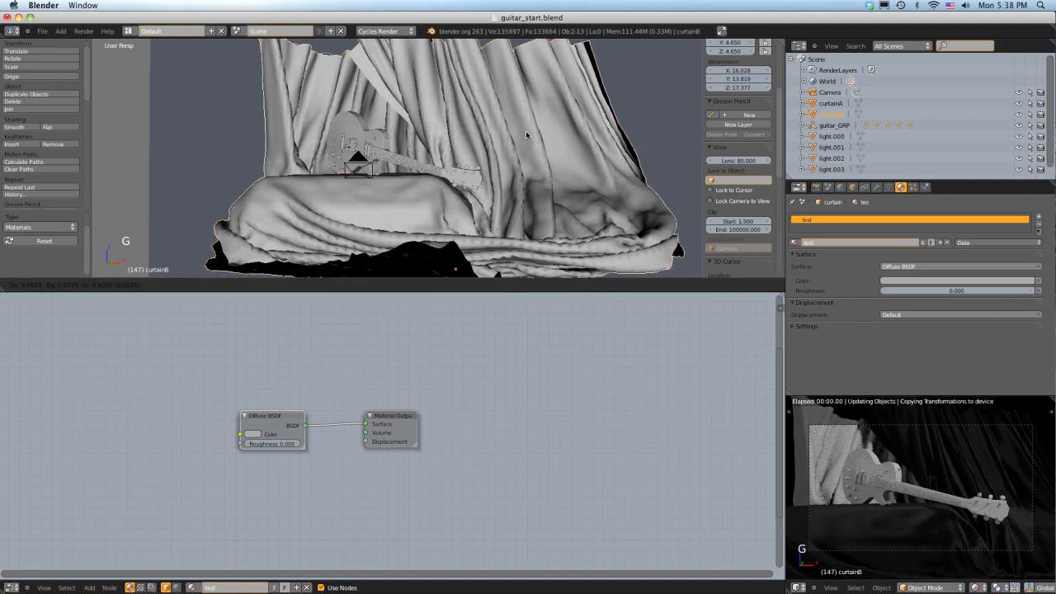
pyautogui.rightClick(527, 134)
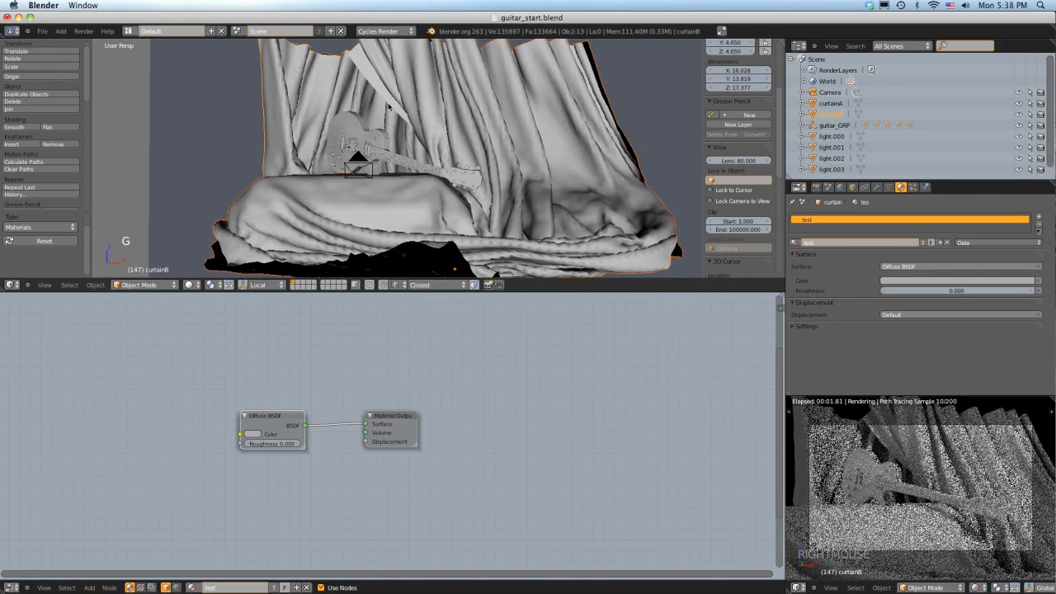
pyautogui.press('super')
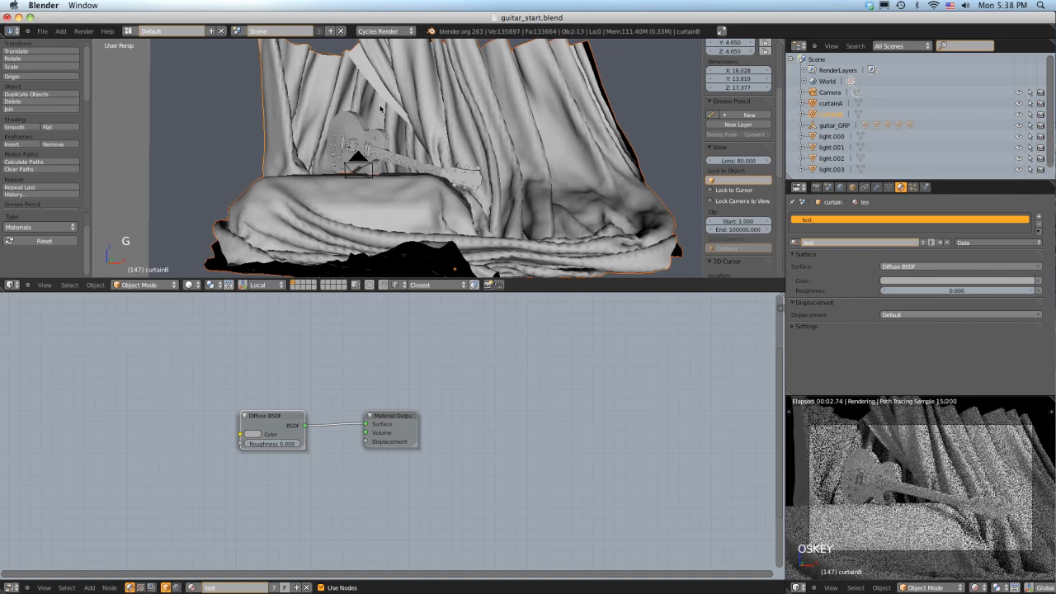
# Step: Assign the existing cloth_black material to curtainB and reassign it to curtainA
pyautogui.click(794, 243)
pyautogui.click(815, 279)
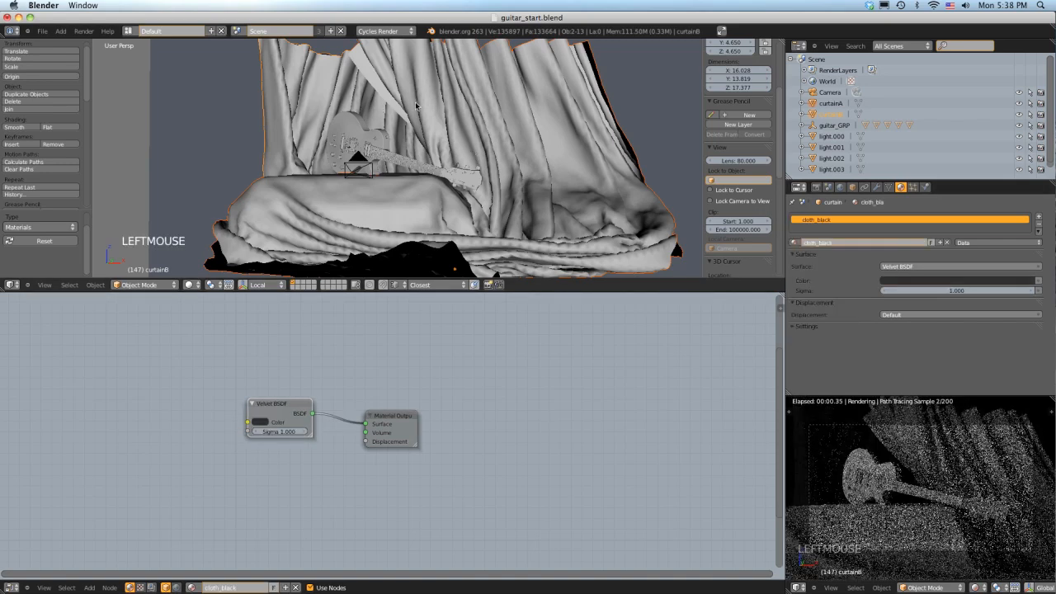
pyautogui.click(417, 104)
pyautogui.click(794, 242)
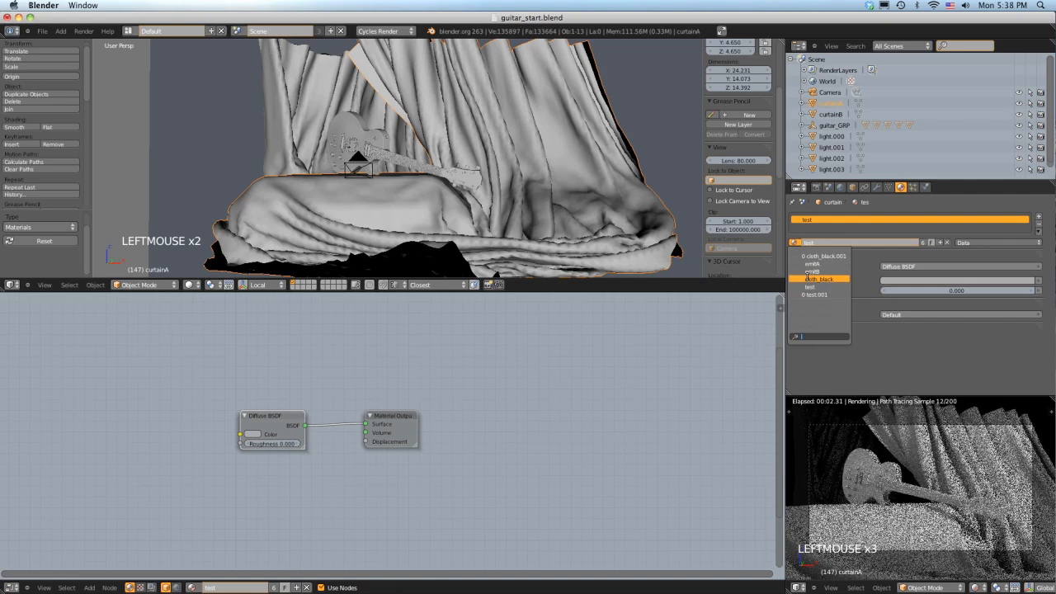
pyautogui.click(816, 279)
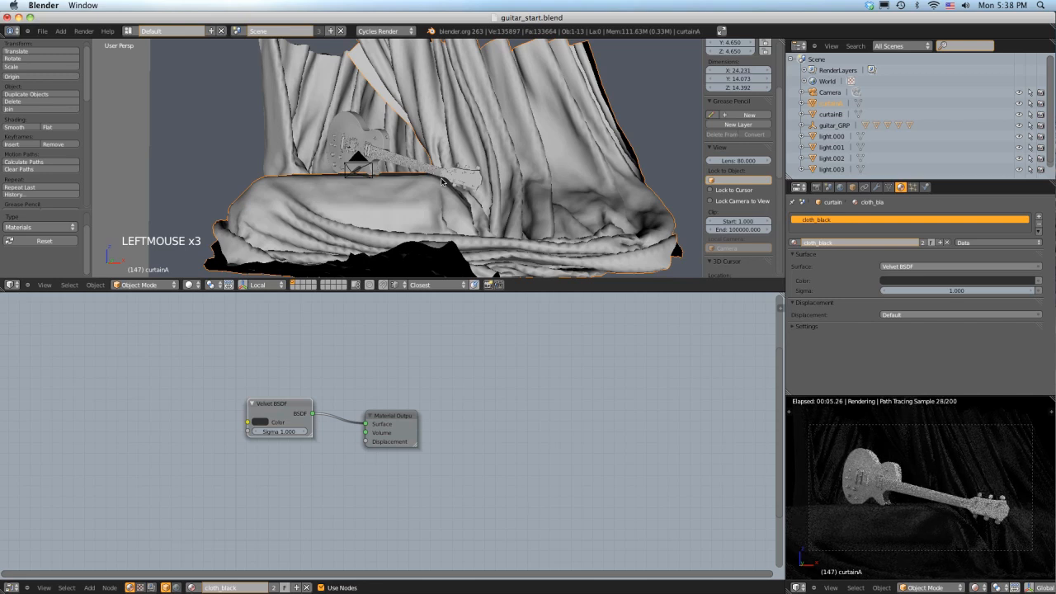
# Step: Set the Velvet BSDF color to a dark grey of about 0.018 RGB and move the node up, away from the Material Output
pyautogui.click(260, 422)
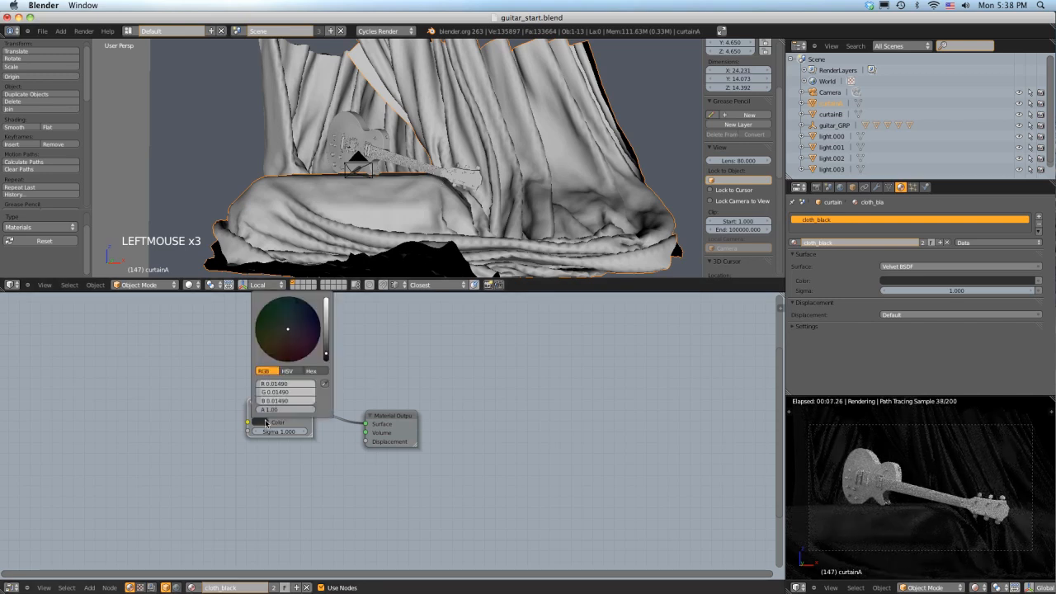
pyautogui.click(327, 345)
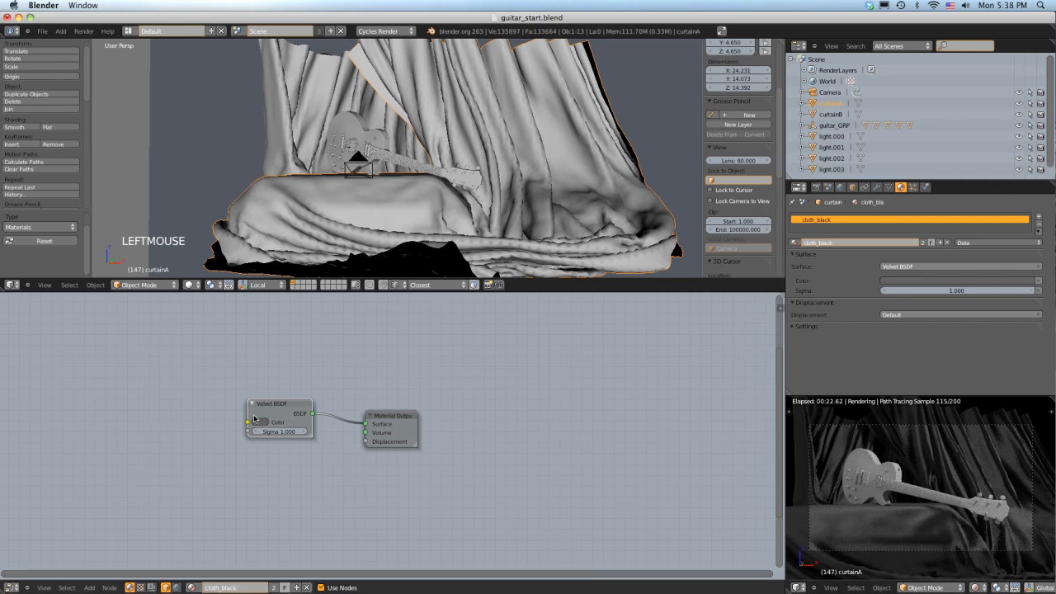
pyautogui.click(256, 421)
pyautogui.click(326, 355)
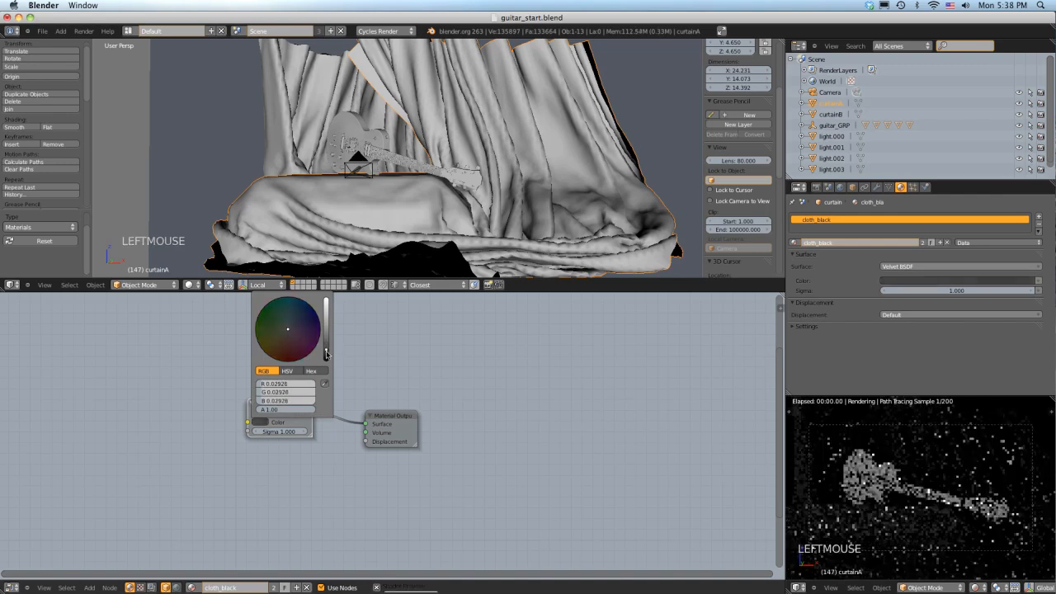
pyautogui.moveTo(326, 353); pyautogui.dragTo(326, 355)
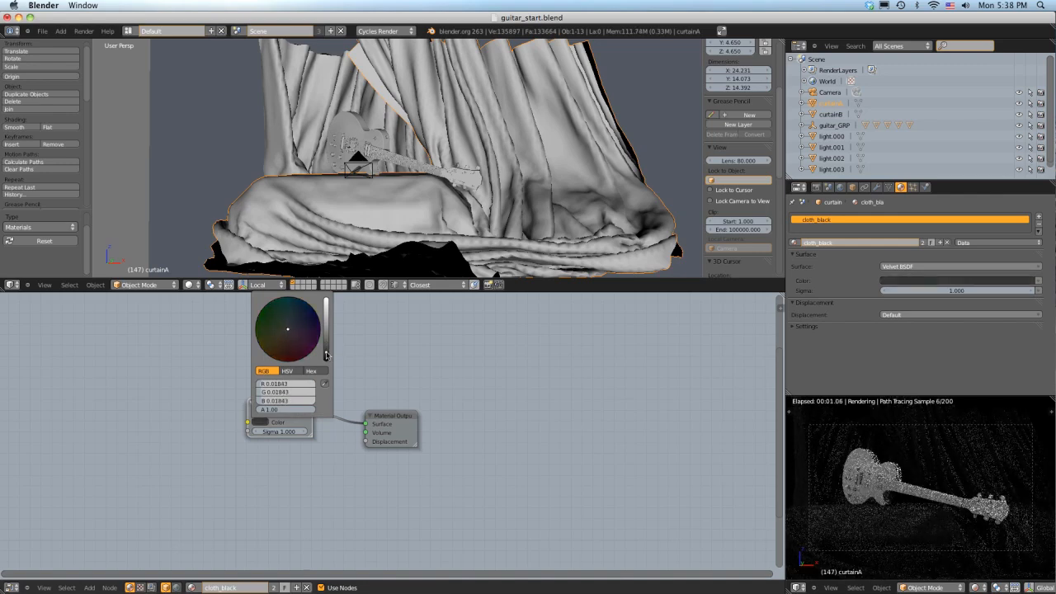
pyautogui.moveTo(283, 405); pyautogui.dragTo(258, 363, button='right')
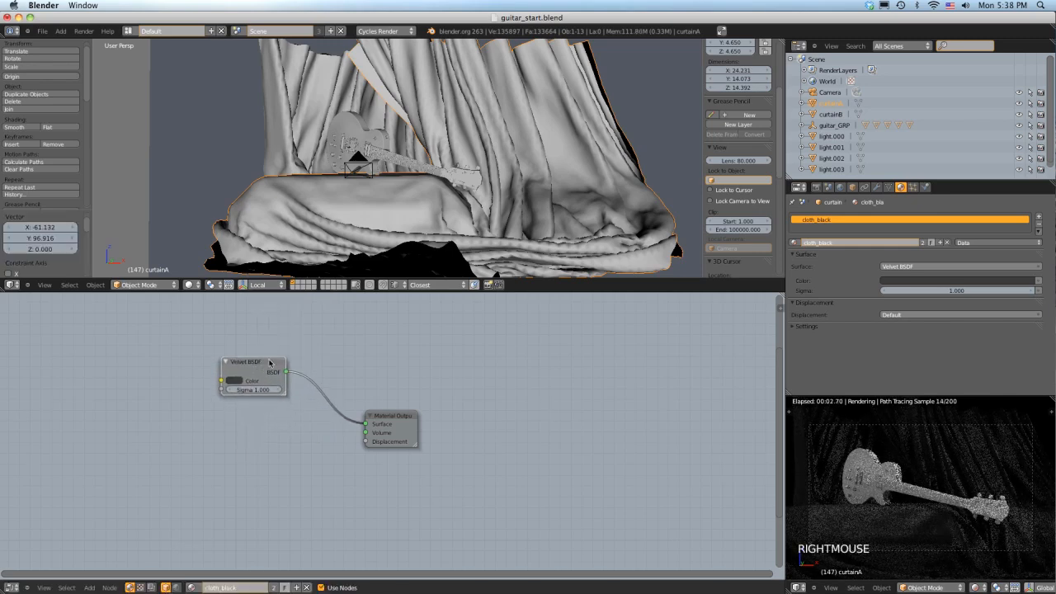
pyautogui.hotkey('shift', 'd')
pyautogui.rightClick(354, 393)
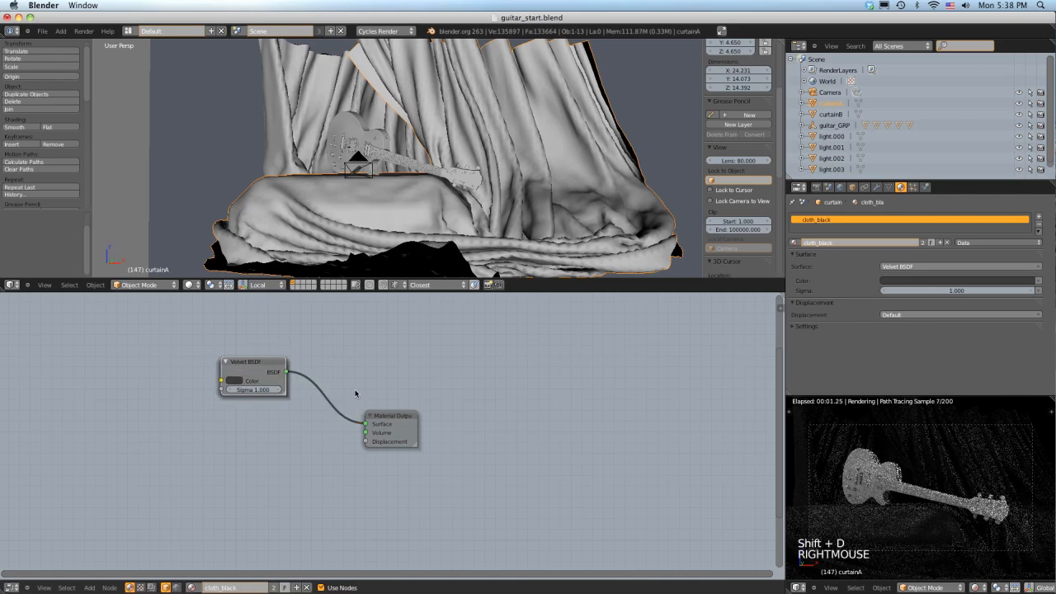
pyautogui.press('x')
# Step: Add a Diffuse BSDF shader node and place it below the Velvet BSDF node
pyautogui.hotkey('shift', 'a')
pyautogui.moveTo(318, 398)
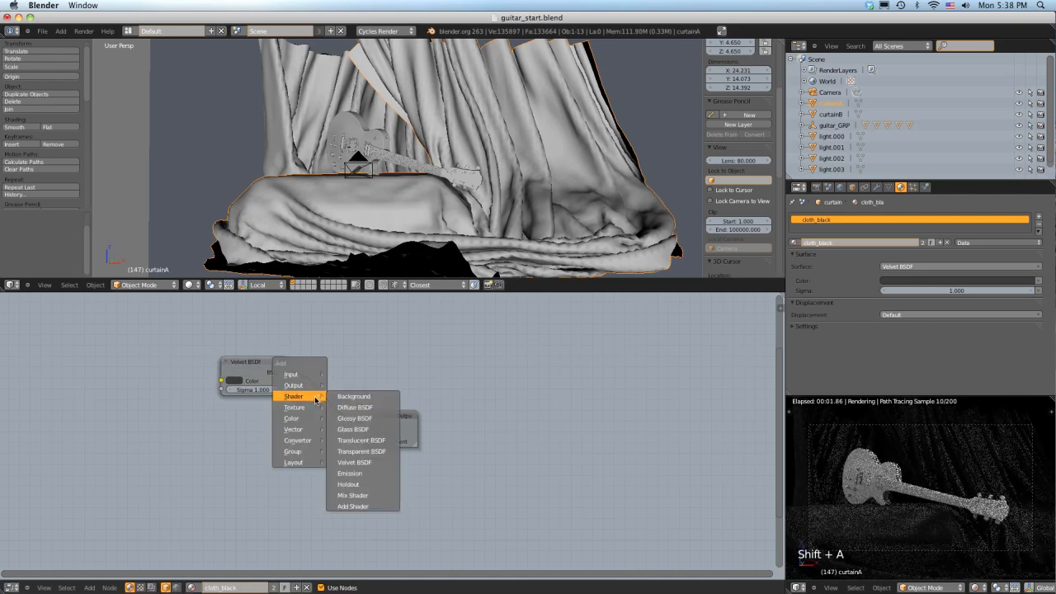
pyautogui.click(352, 408)
pyautogui.moveTo(341, 407); pyautogui.dragTo(169, 450, button='right')
pyautogui.rightClick(206, 454)
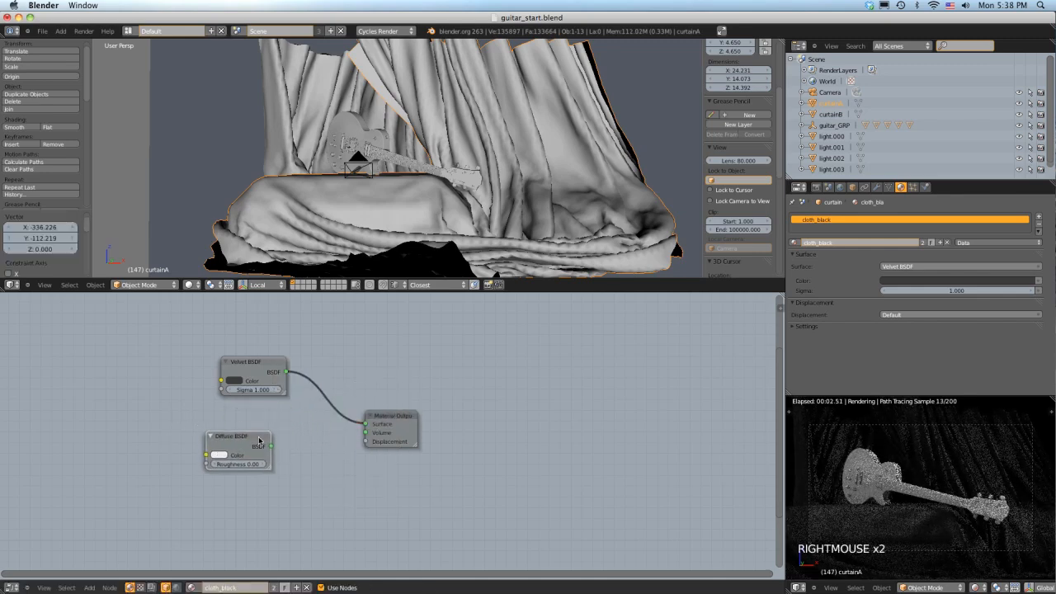
pyautogui.moveTo(270, 439); pyautogui.dragTo(304, 435, button='right')
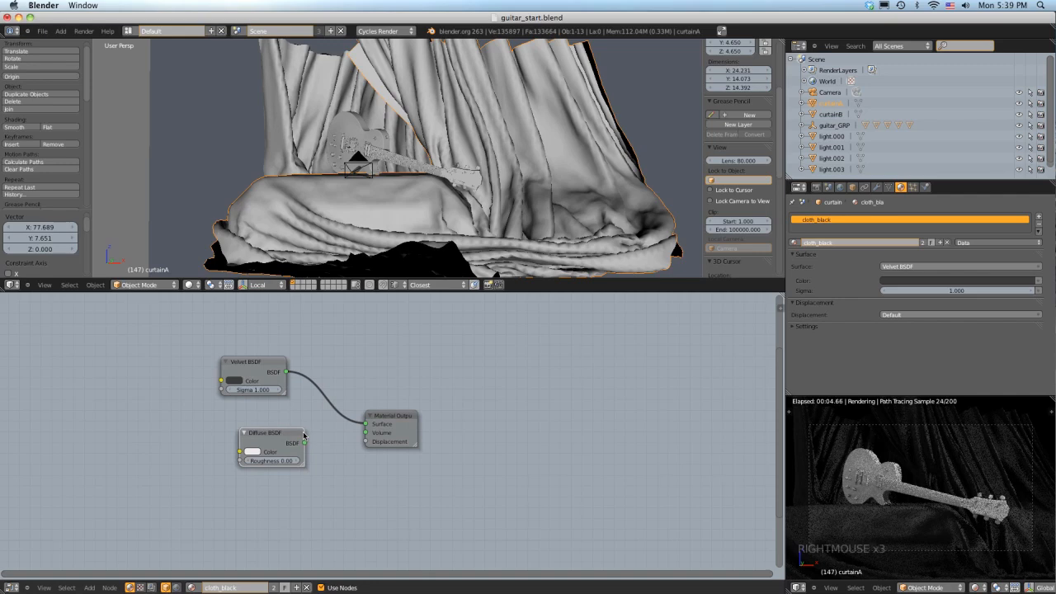
# Step: Add a Layer Weight input node and place it well to the left of the shader nodes
pyautogui.hotkey('shift', 'a')
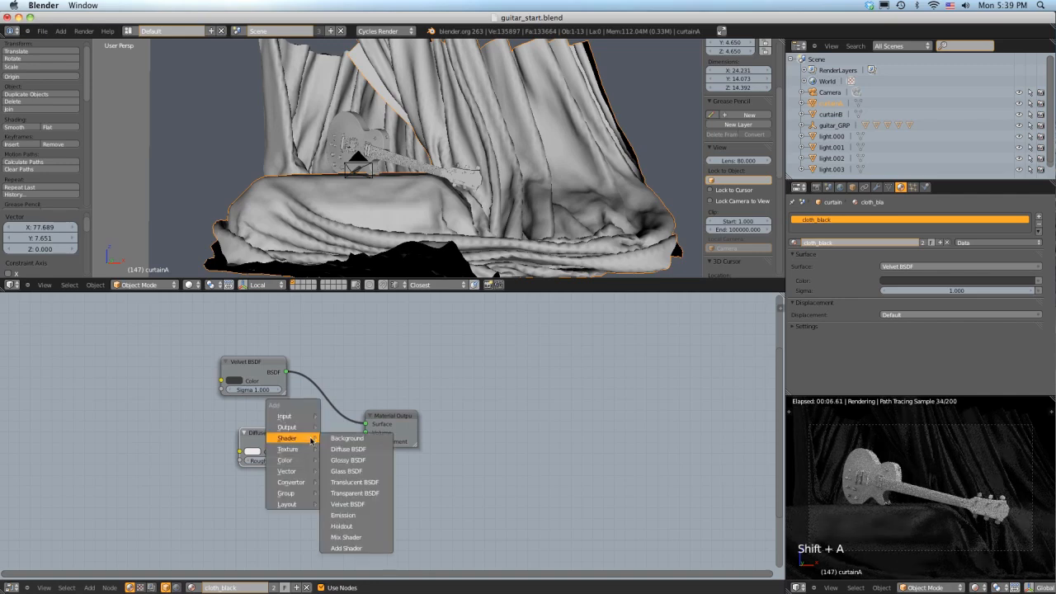
pyautogui.moveTo(284, 416)
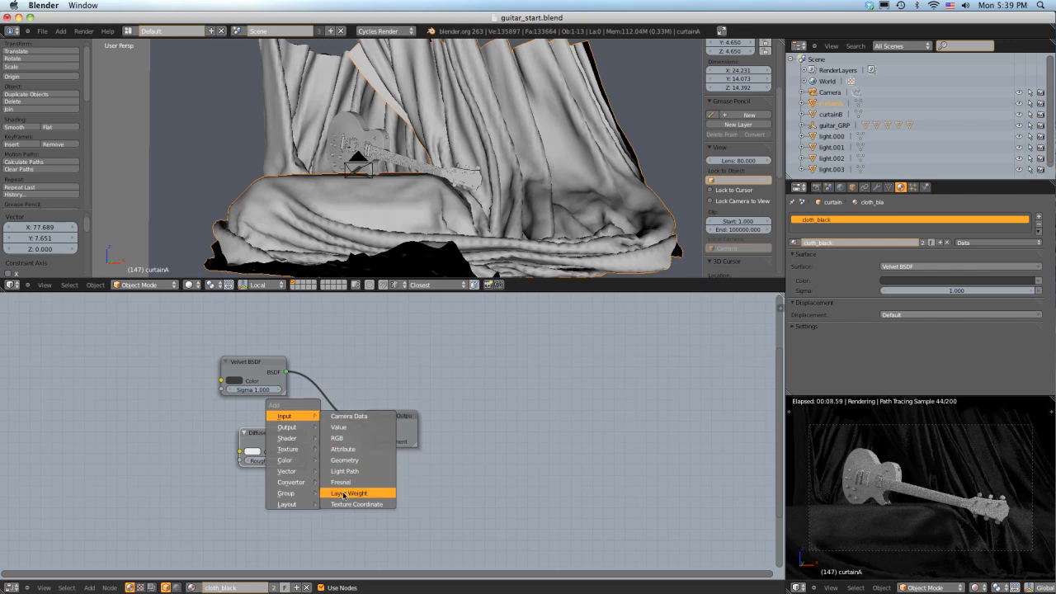
pyautogui.click(349, 492)
pyautogui.moveTo(387, 470); pyautogui.dragTo(49, 399, button='right')
pyautogui.keyDown('shift'); pyautogui.moveTo(48, 398); pyautogui.dragTo(133, 398, button='middle'); pyautogui.keyUp('shift')
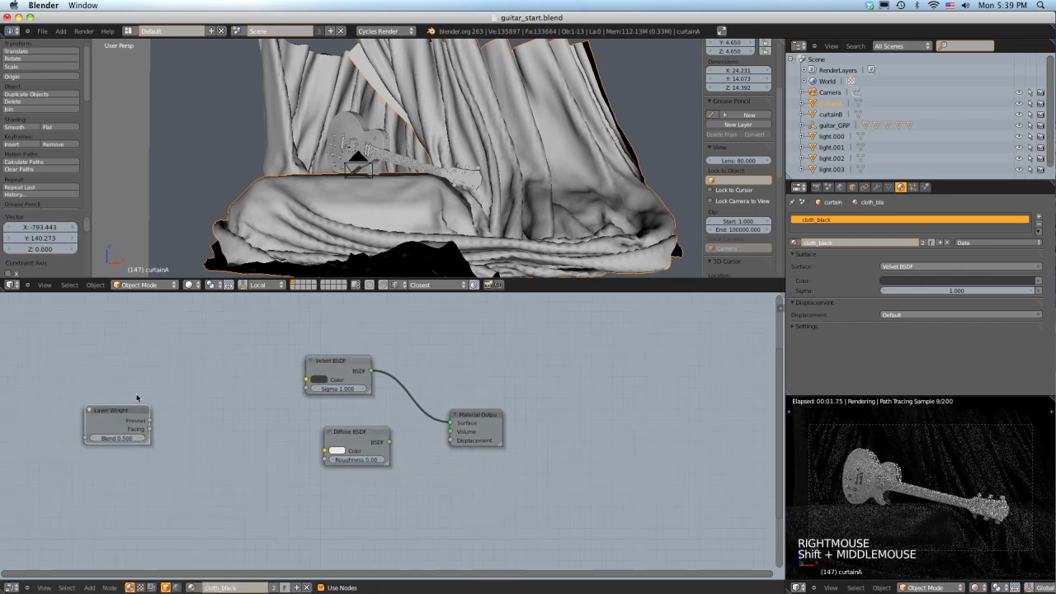
# Step: Add a ColorRamp converter node and place it beside the Layer Weight node
pyautogui.hotkey('shift', 'a')
pyautogui.moveTo(137, 423)
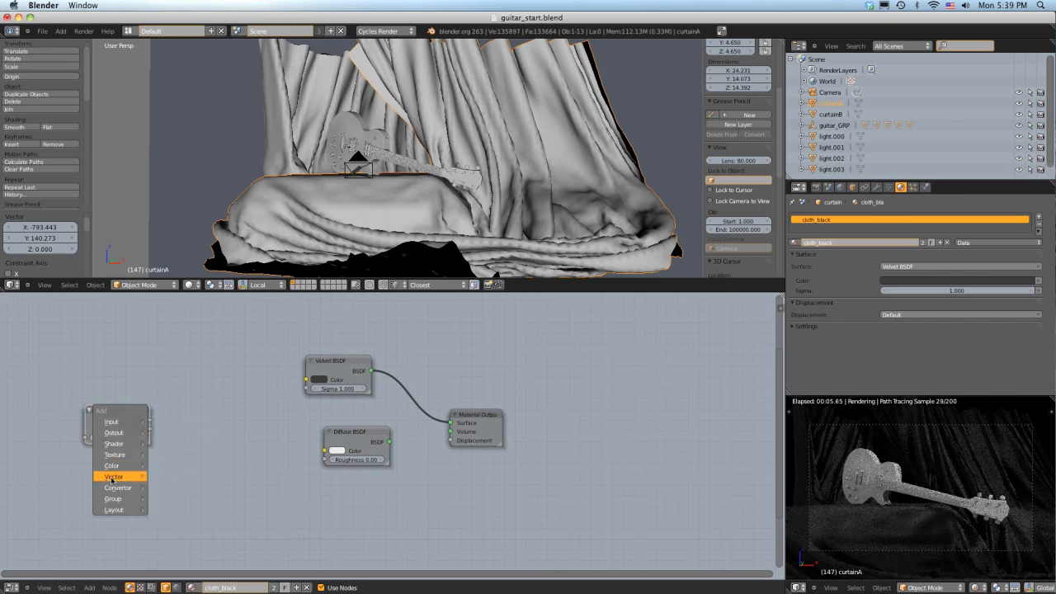
pyautogui.moveTo(120, 488)
pyautogui.click(174, 490)
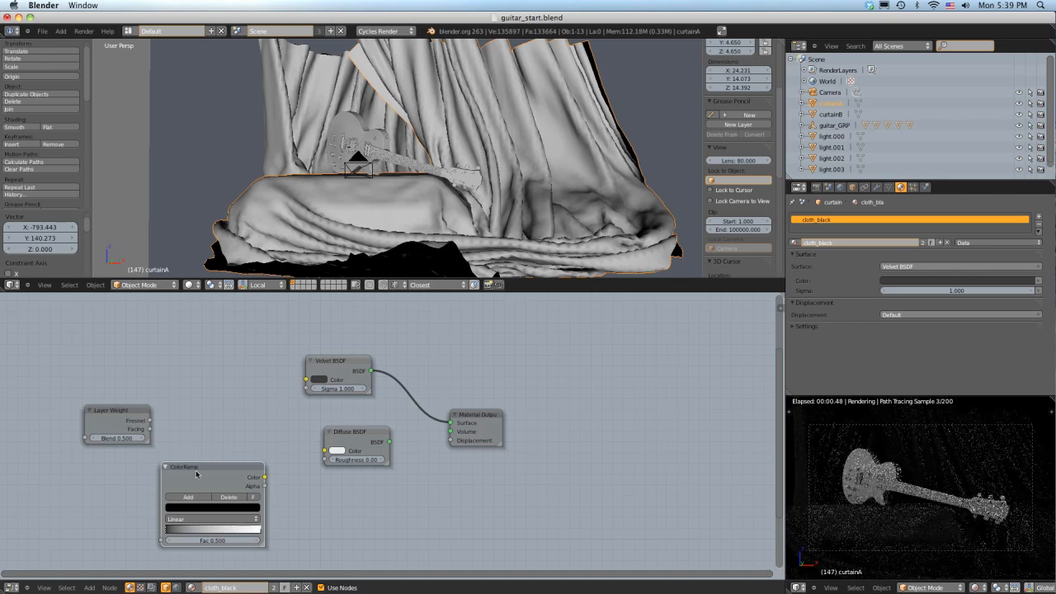
pyautogui.moveTo(175, 469); pyautogui.dragTo(192, 395, button='right')
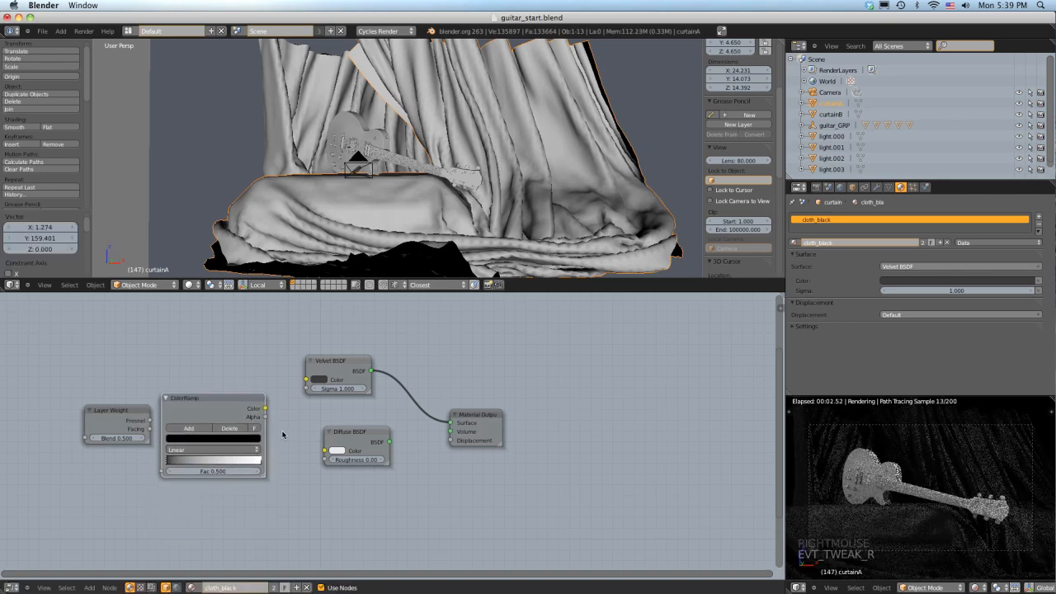
# Step: Add a color Mix node between the ColorRamp and the Diffuse BSDF, and set its blend type to Add
pyautogui.hotkey('shift', 'a')
pyautogui.moveTo(277, 411)
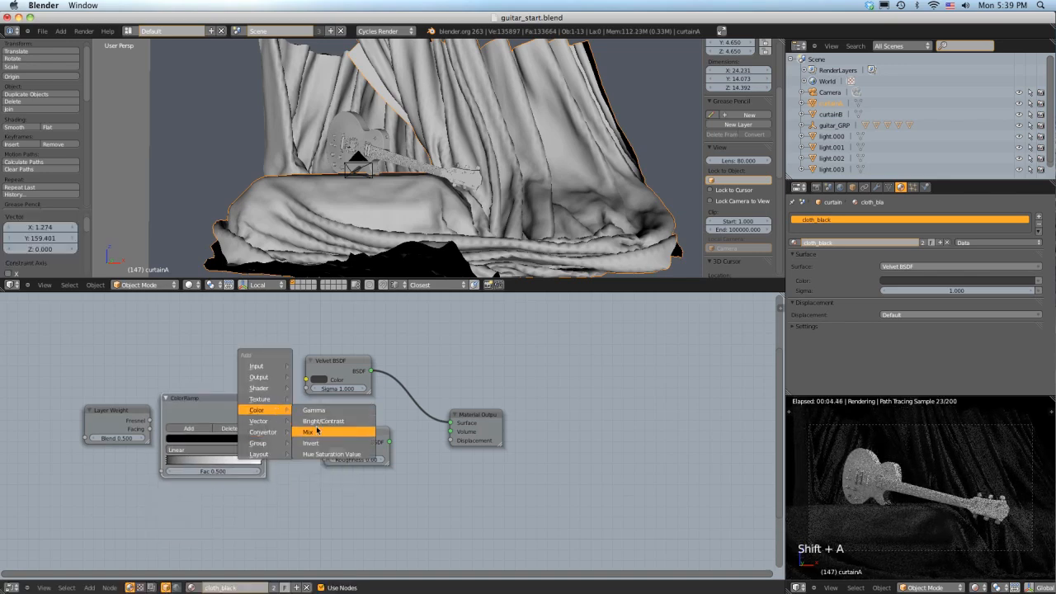
pyautogui.click(308, 431)
pyautogui.rightClick(421, 431)
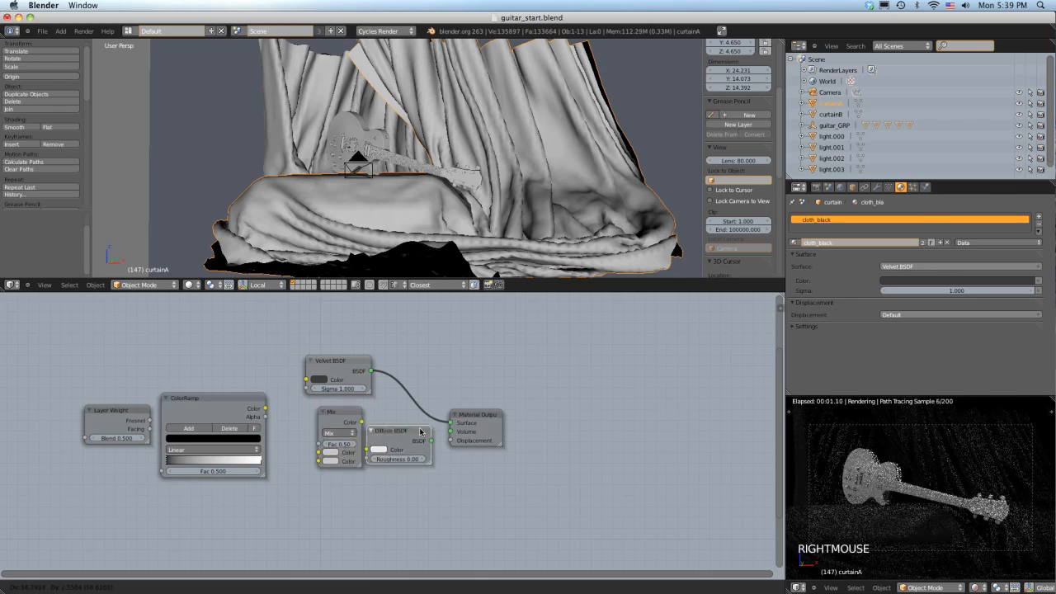
pyautogui.moveTo(340, 413); pyautogui.dragTo(323, 413, button='right')
pyautogui.click(323, 432)
pyautogui.click(320, 416)
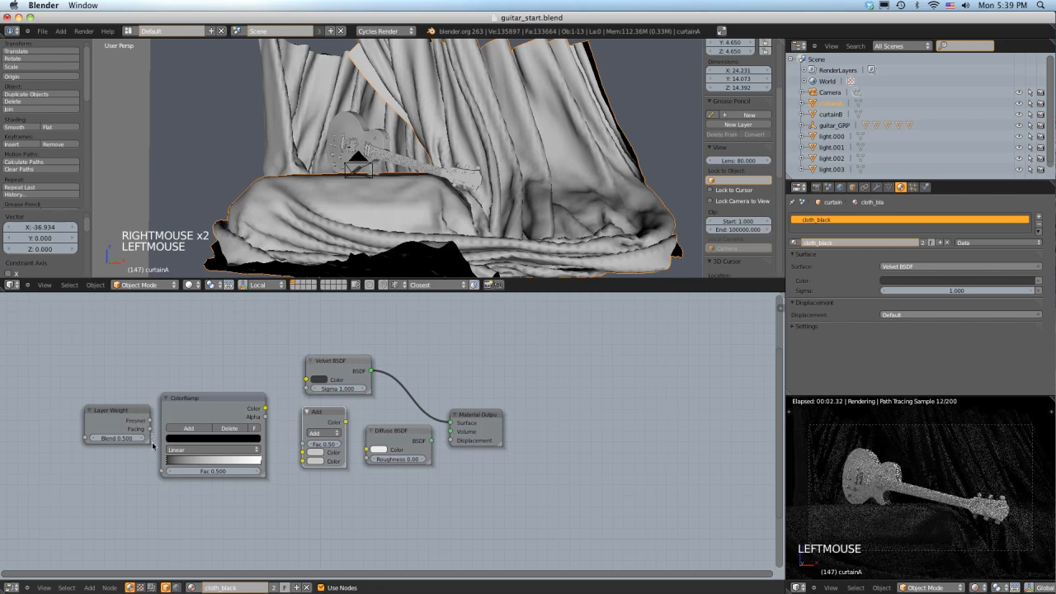
# Step: Connect the Layer Weight Facing output to the ColorRamp Fac, and the ColorRamp Color output to the Add node's Fac
pyautogui.moveTo(150, 429); pyautogui.dragTo(160, 471)
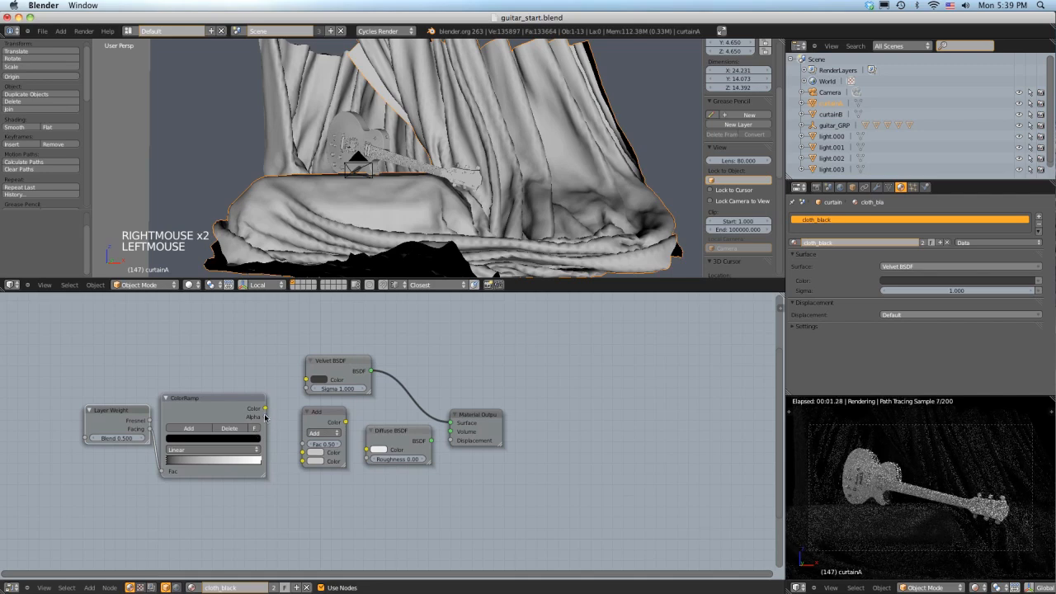
pyautogui.moveTo(266, 413); pyautogui.dragTo(309, 446)
# Step: Set the Add node's first color by sampling the Velvet BSDF's dark color with the eyedropper
pyautogui.click(316, 452)
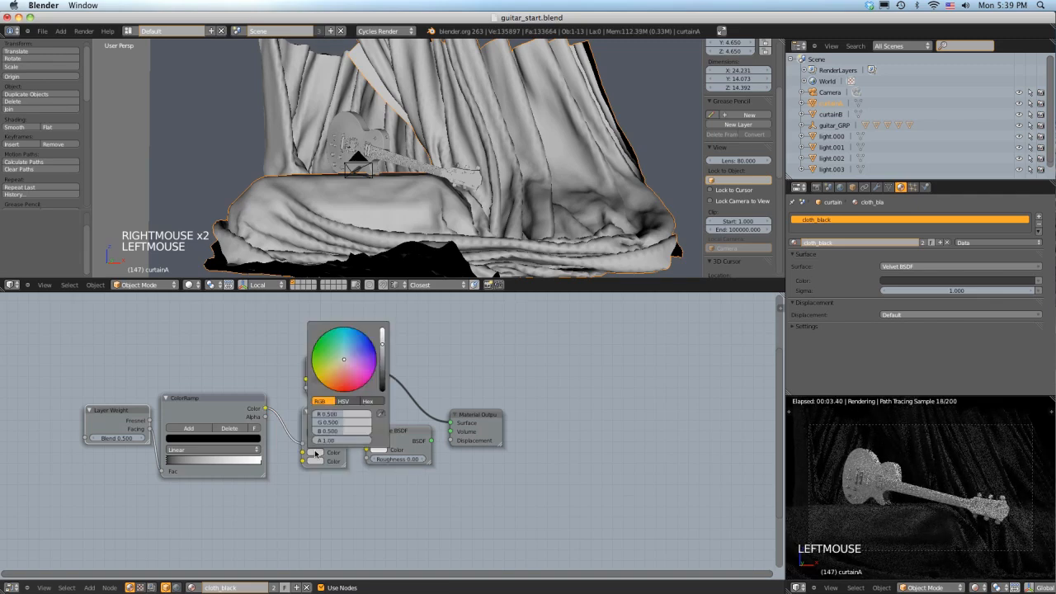
pyautogui.click(380, 413)
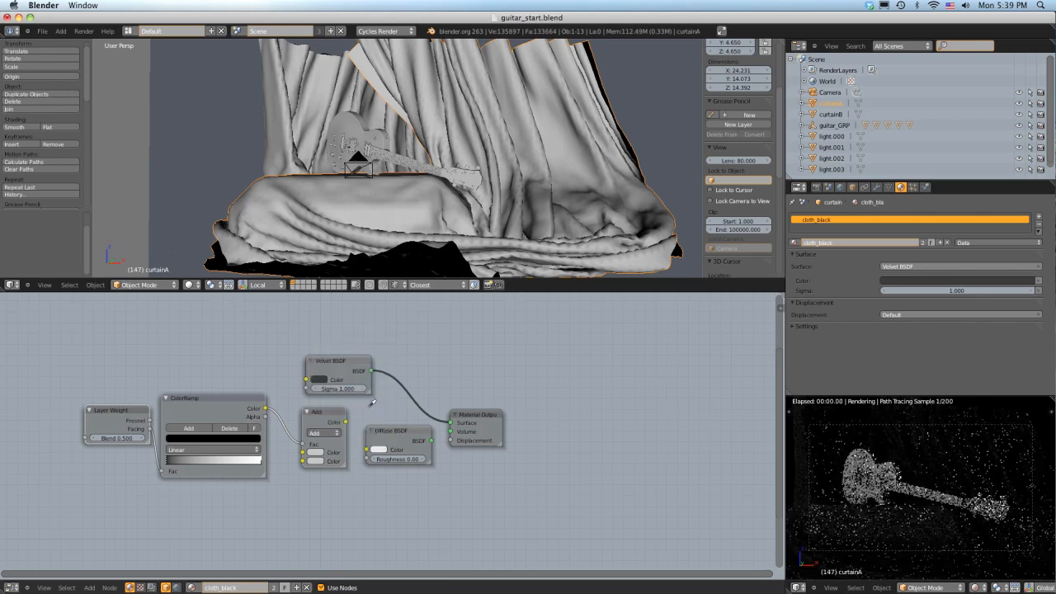
pyautogui.click(321, 378)
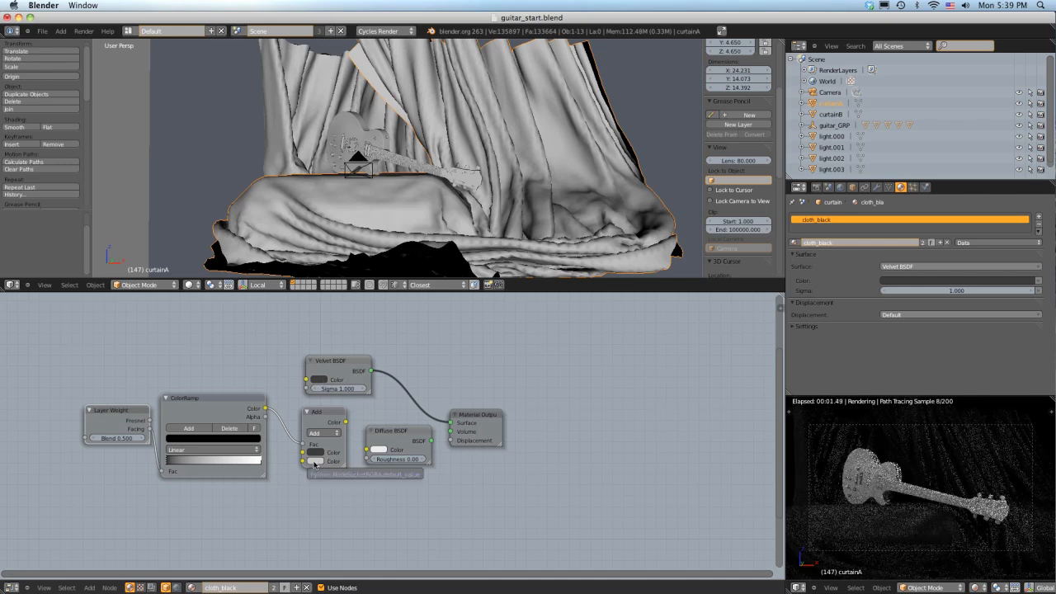
# Step: Set the Add node's second color to a neutral dark grey with HSV saturation 0 and value 0.1
pyautogui.click(316, 461)
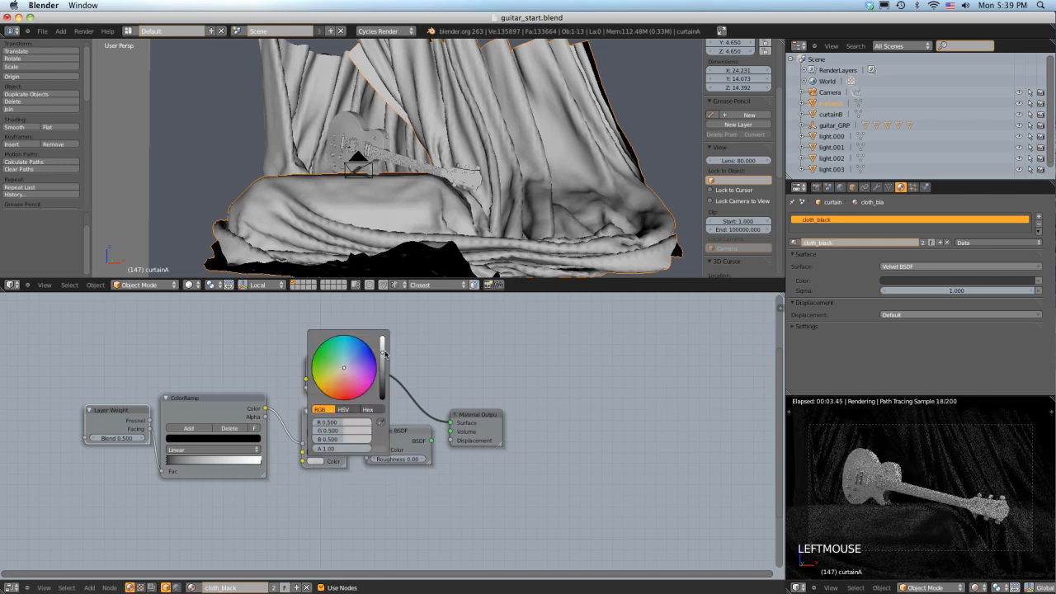
pyautogui.moveTo(383, 354); pyautogui.dragTo(386, 378)
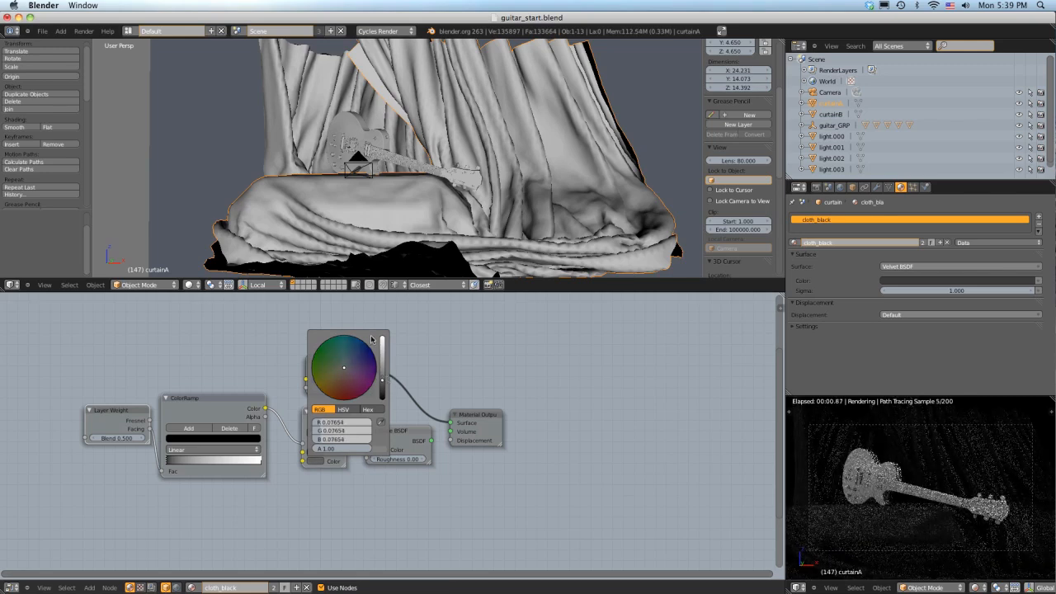
pyautogui.rightClick(381, 334)
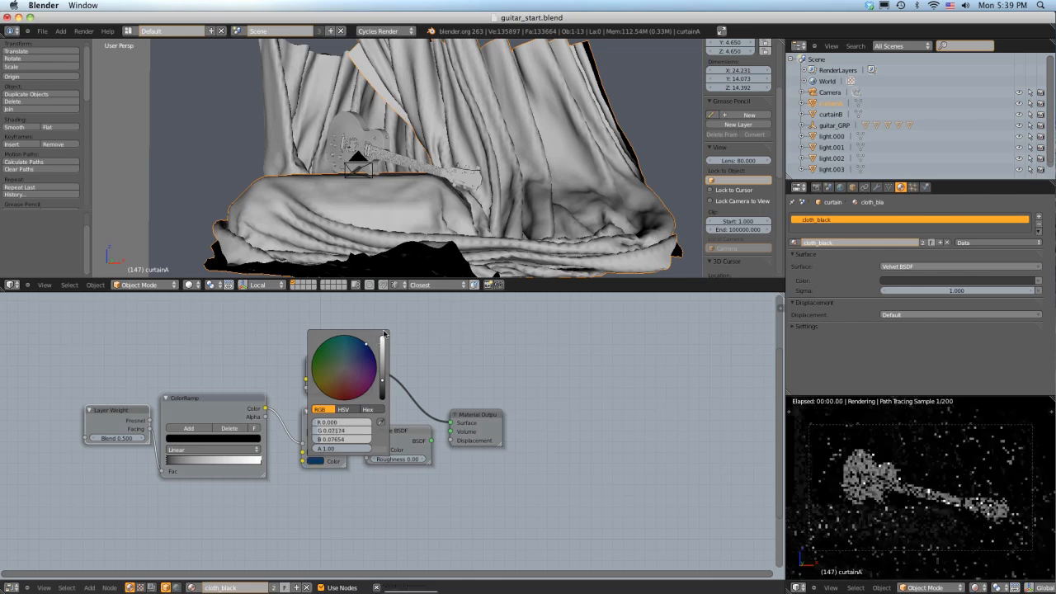
pyautogui.click(371, 350)
pyautogui.click(343, 409)
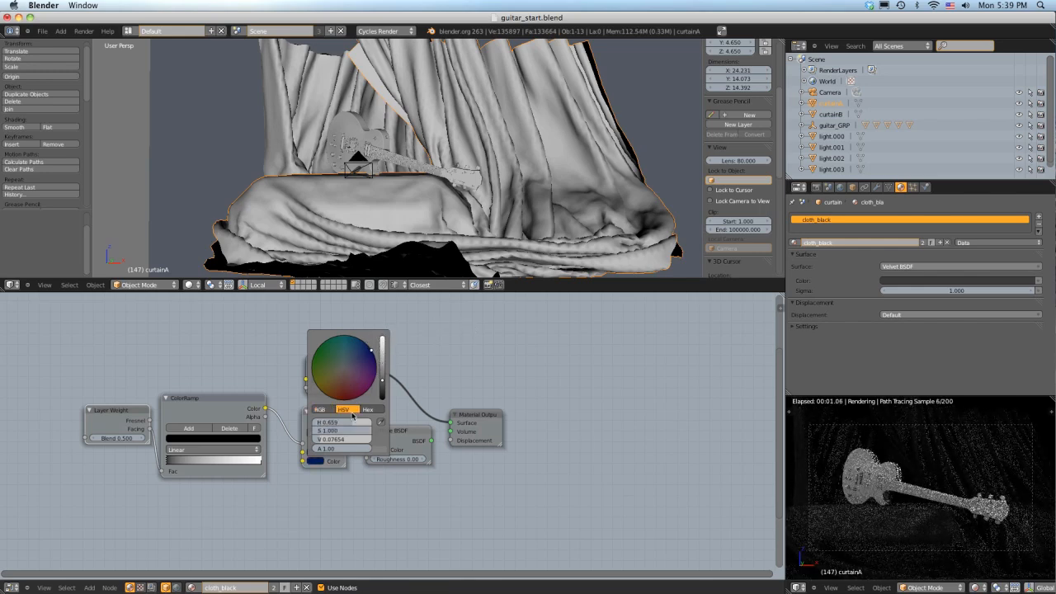
pyautogui.moveTo(346, 430); pyautogui.dragTo(300, 432)
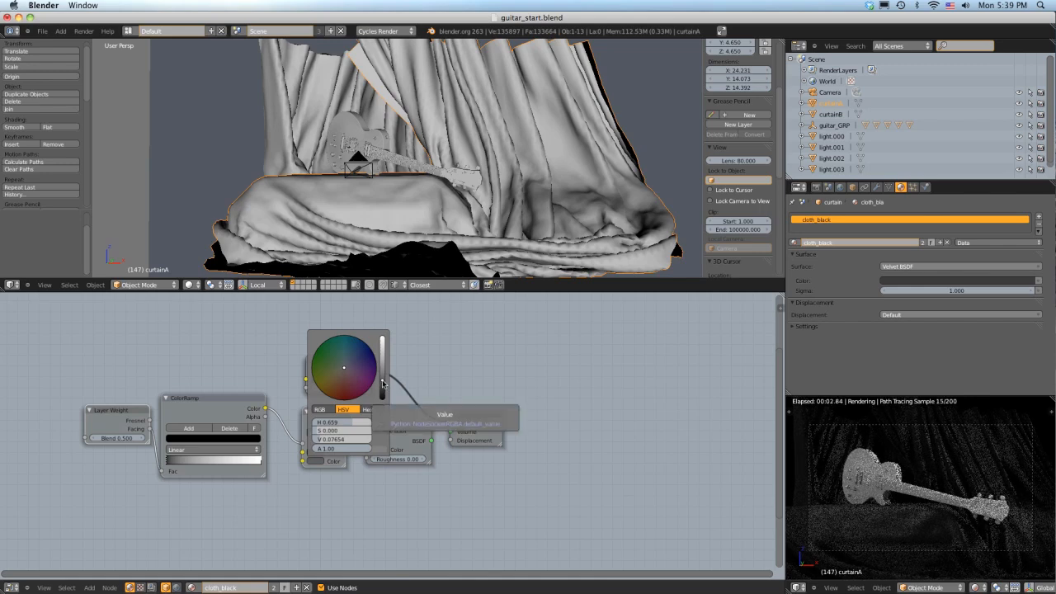
pyautogui.click(382, 381)
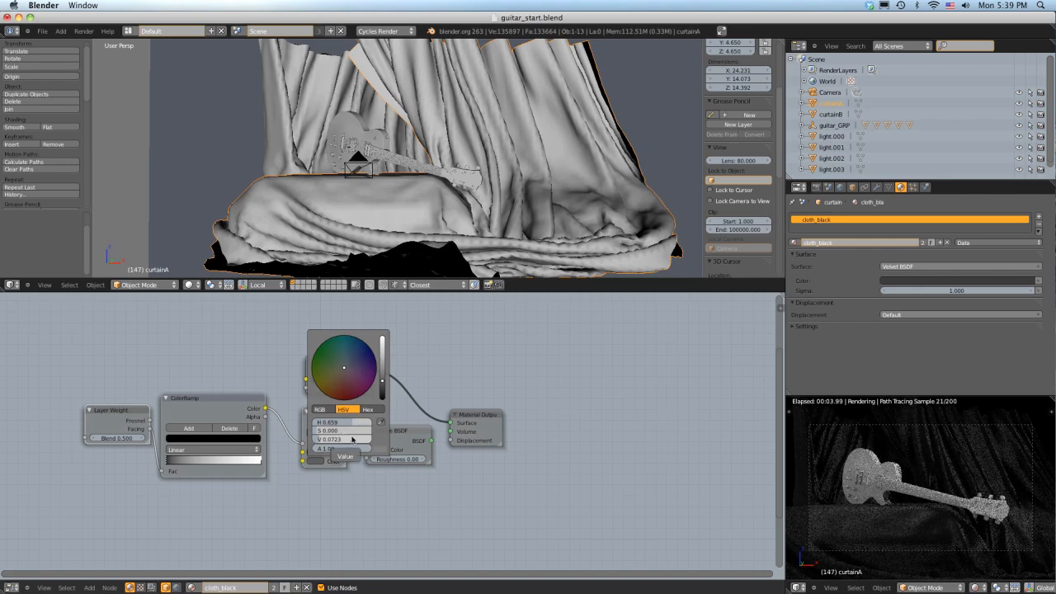
pyautogui.moveTo(382, 382); pyautogui.dragTo(383, 378)
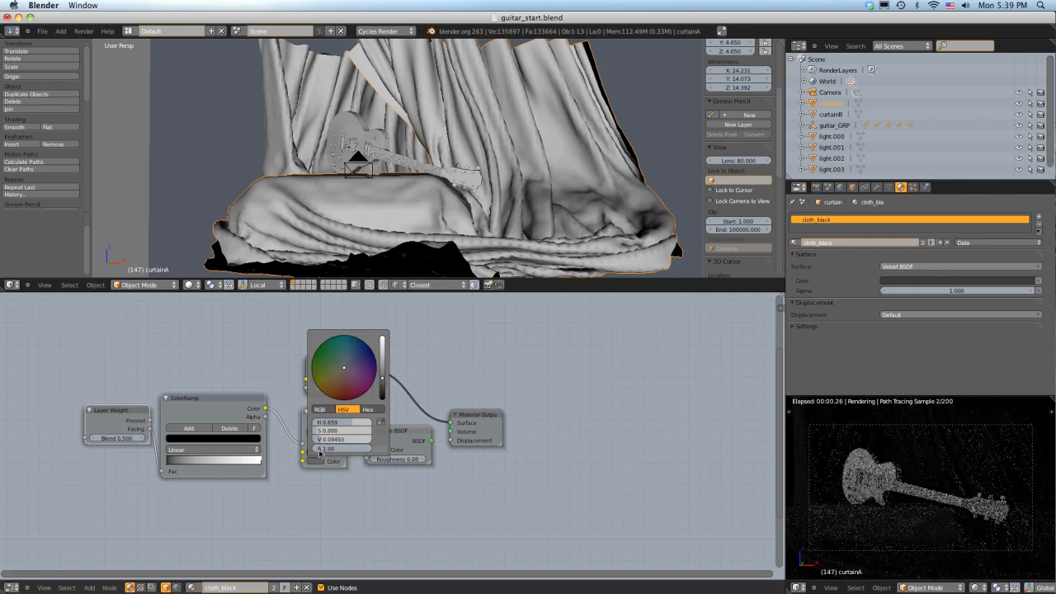
pyautogui.click(327, 441)
pyautogui.write('0.1')
pyautogui.press('Return')
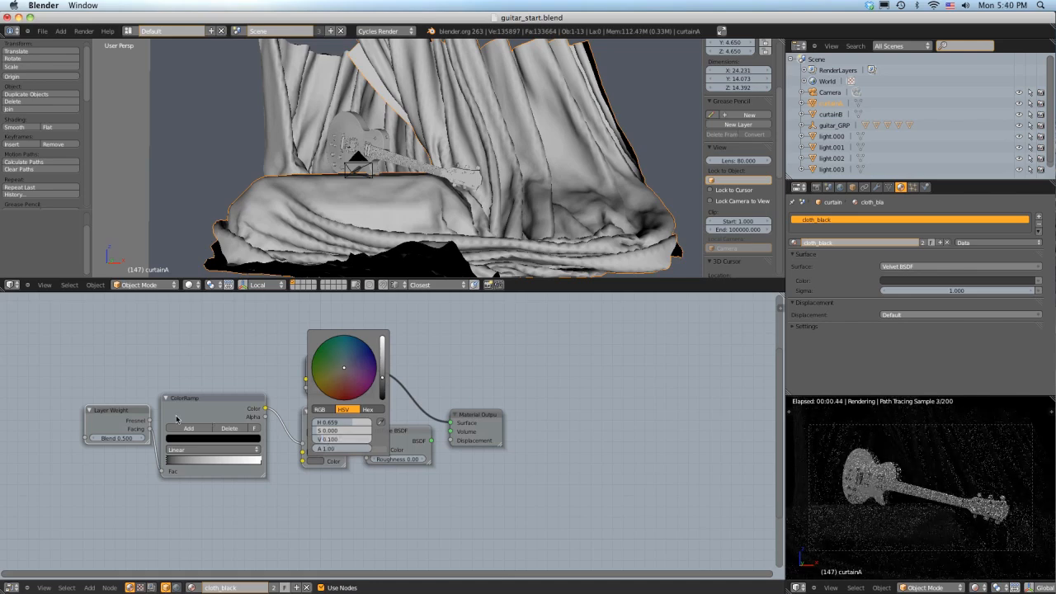
# Step: Connect the Add node's Color through the Diffuse BSDF to the Material Output Surface, and cut the Velvet BSDF link
pyautogui.moveTo(347, 422); pyautogui.dragTo(366, 450)
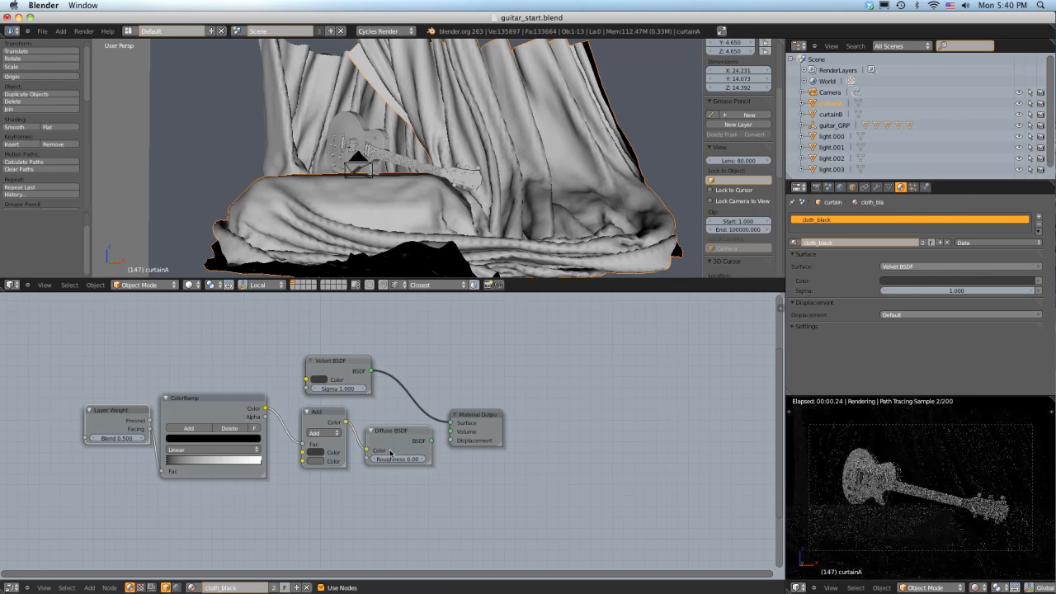
pyautogui.moveTo(431, 441); pyautogui.dragTo(451, 422)
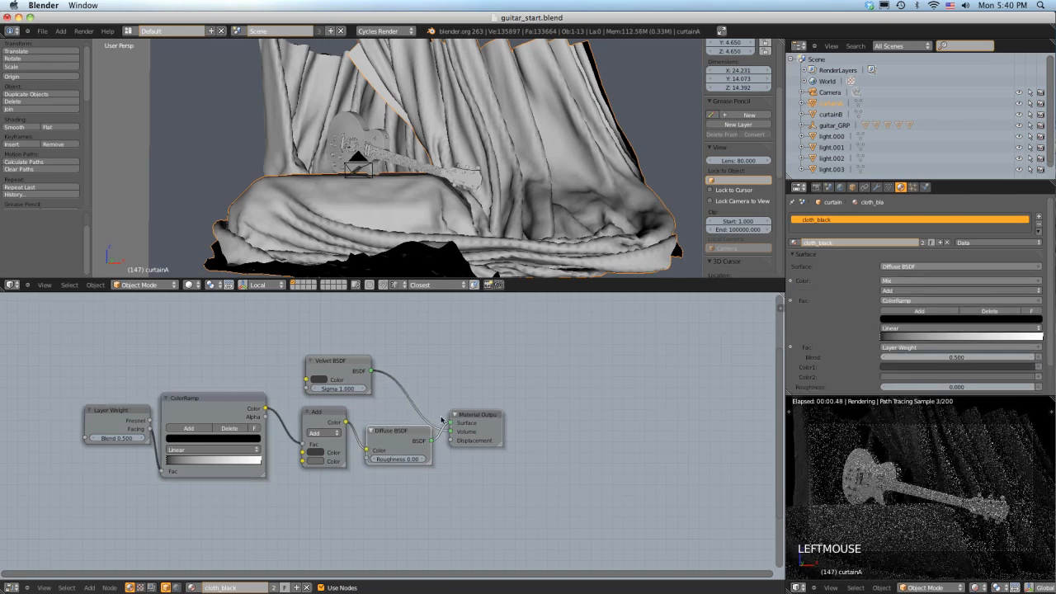
pyautogui.moveTo(420, 382)
pyautogui.keyDown('ctrl'); pyautogui.mouseDown()
pyautogui.moveTo(397, 404)
pyautogui.moveTo(413, 422)
pyautogui.mouseUp(); pyautogui.keyUp('ctrl')
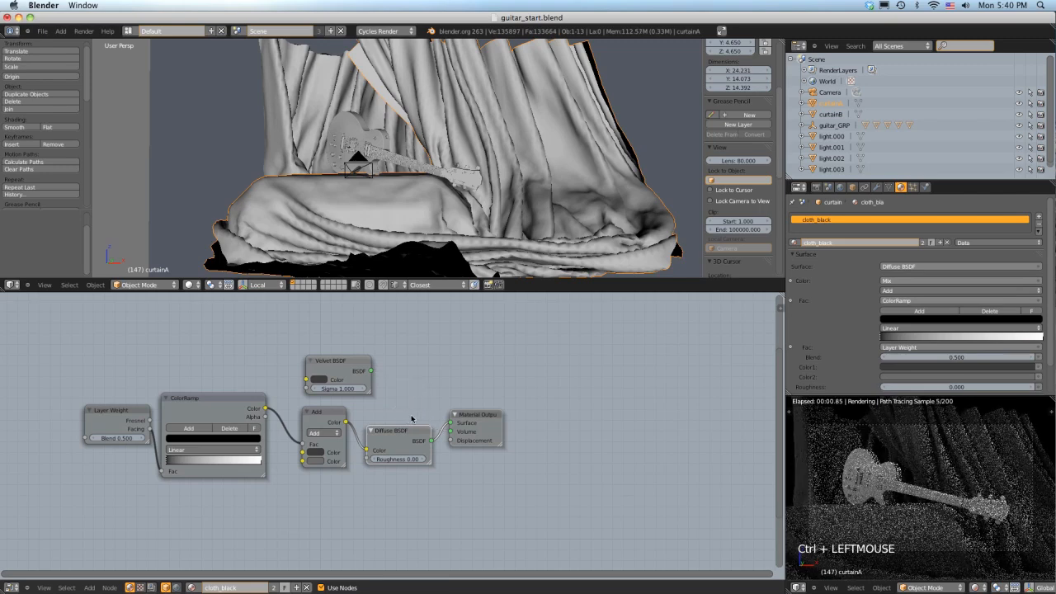
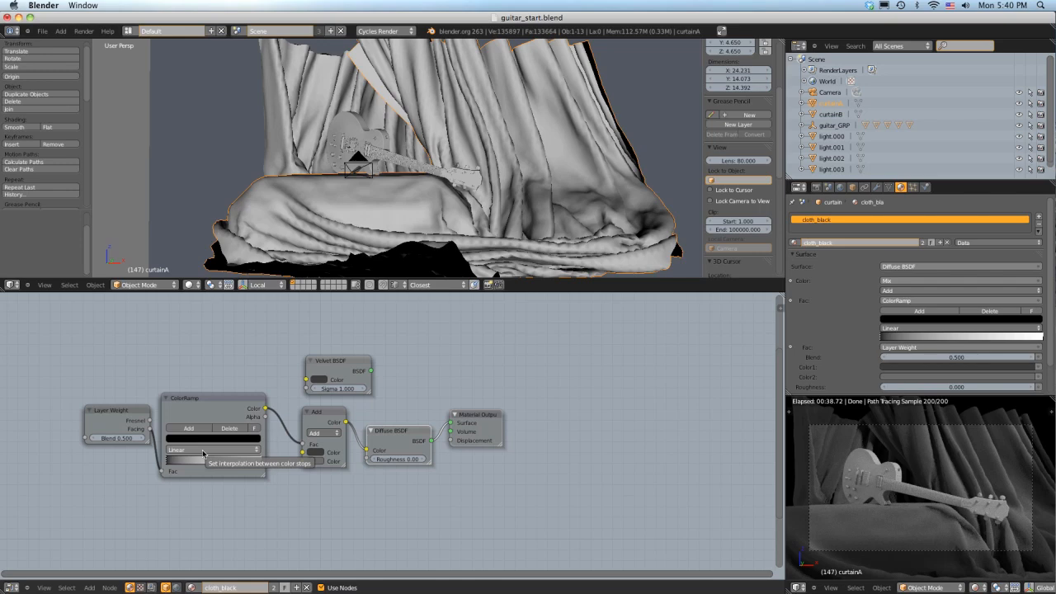
# Step: Set the ColorRamp interpolation to Ease, and add a middle color stop darkened to a deep grey
pyautogui.click(203, 453)
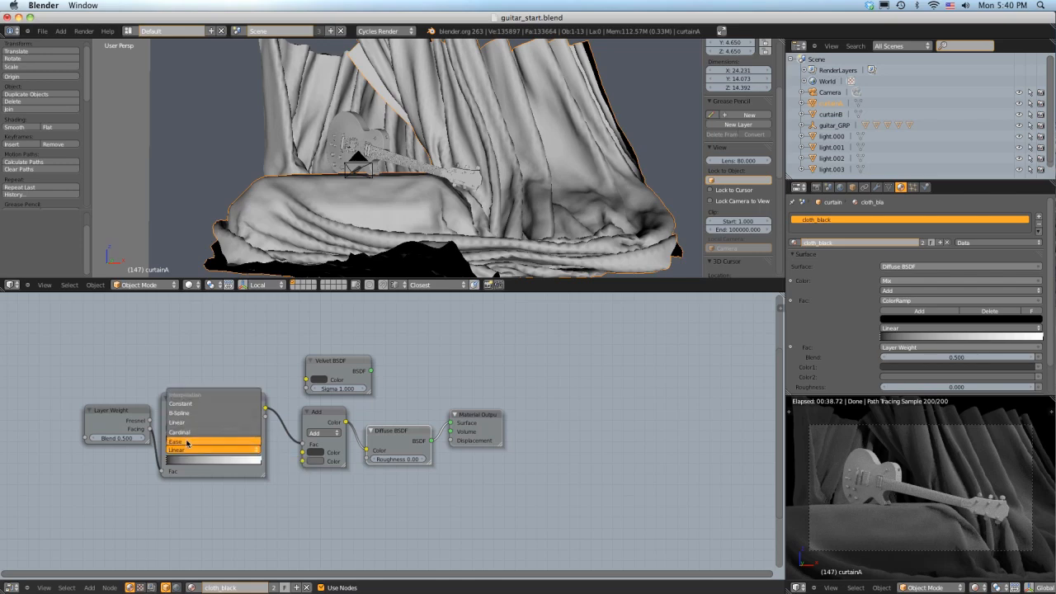
pyautogui.click(188, 443)
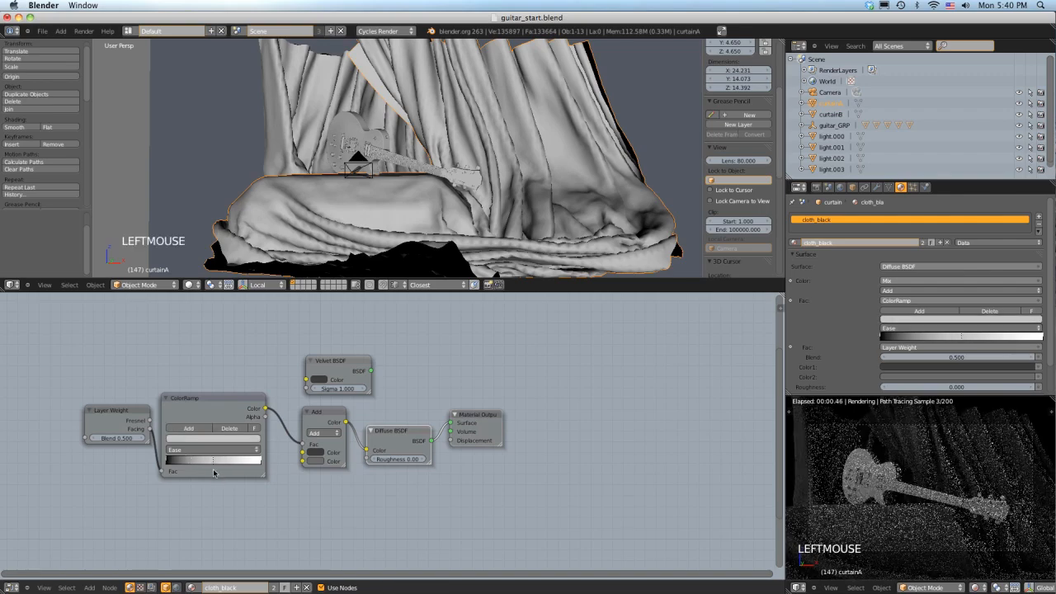
pyautogui.click(195, 438)
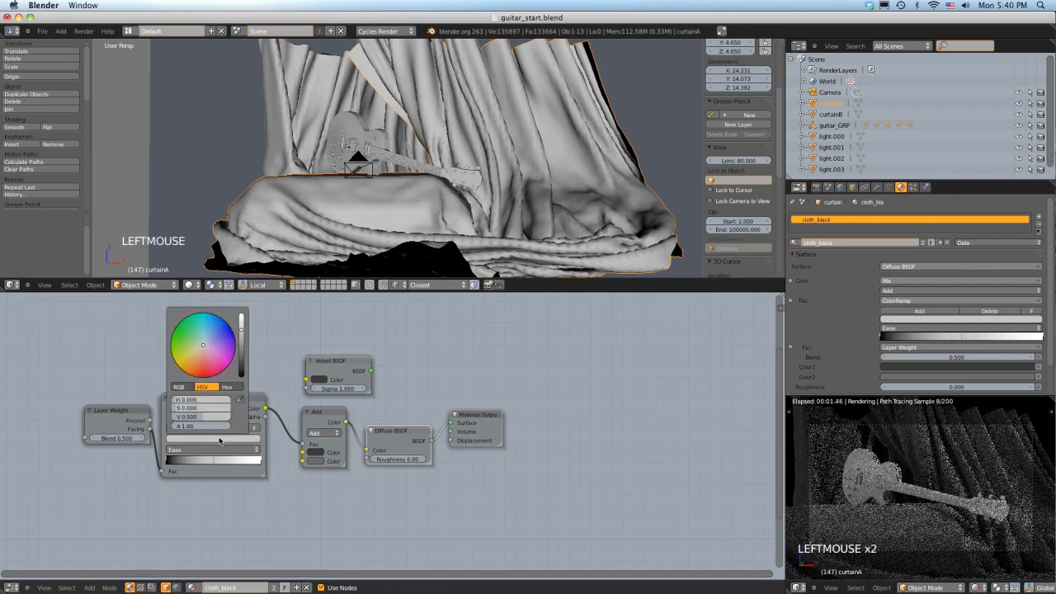
pyautogui.click(243, 348)
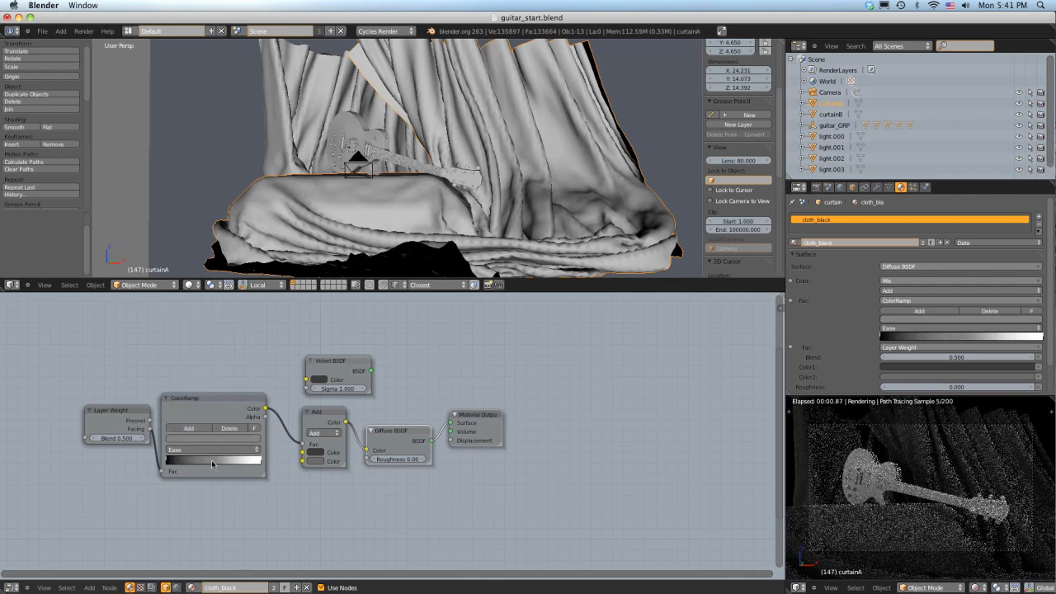
# Step: Move the ColorRamp's black stop to about a quarter of the ramp and the grey stop to about two thirds
pyautogui.moveTo(214, 463); pyautogui.dragTo(242, 463)
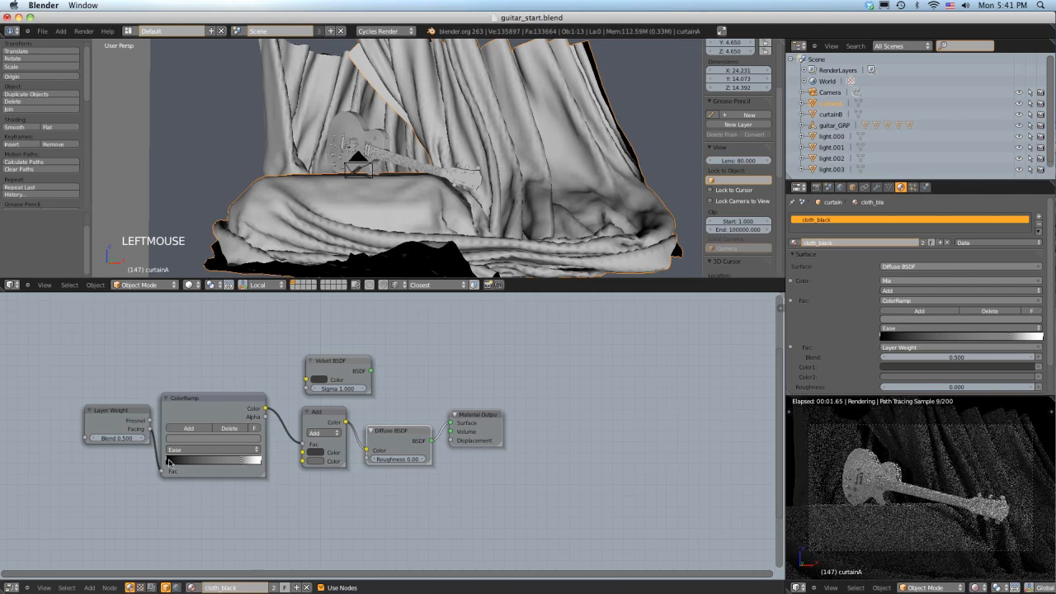
pyautogui.moveTo(168, 461); pyautogui.dragTo(190, 461)
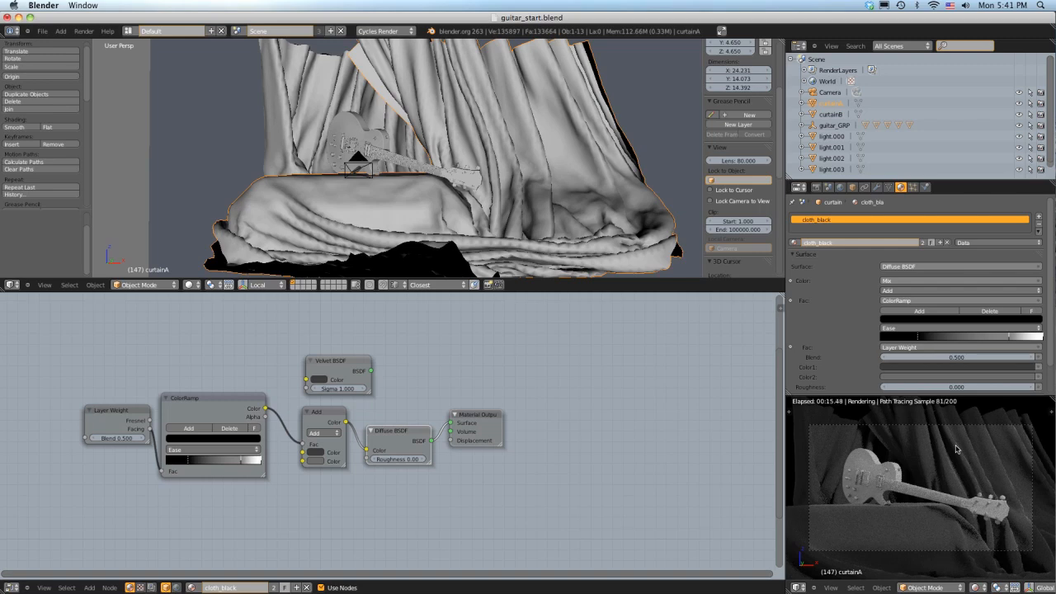
pyautogui.moveTo(241, 460); pyautogui.dragTo(229, 463)
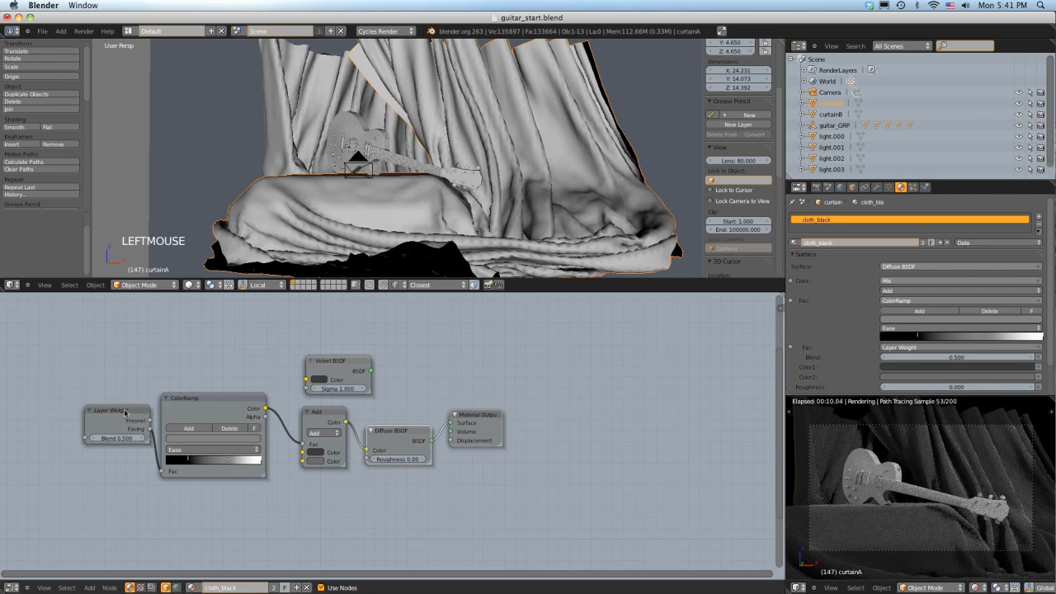
# Step: Spread out the Layer Weight, Material Output and Velvet BSDF nodes to make room before the output
pyautogui.moveTo(141, 424); pyautogui.dragTo(122, 429, button='right')
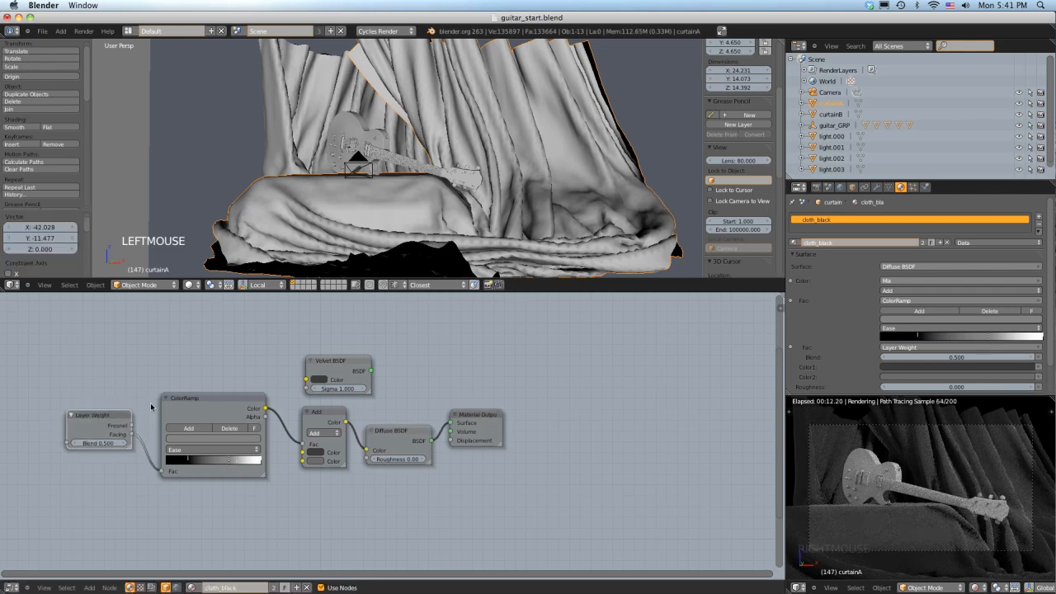
pyautogui.moveTo(471, 419); pyautogui.dragTo(511, 414, button='right')
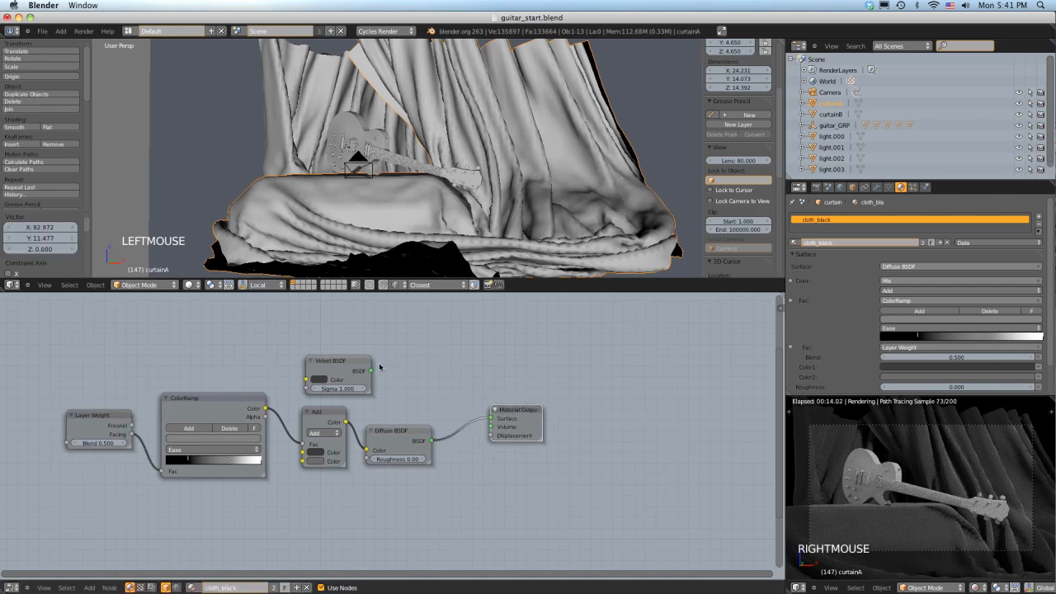
pyautogui.moveTo(336, 363); pyautogui.dragTo(388, 354, button='right')
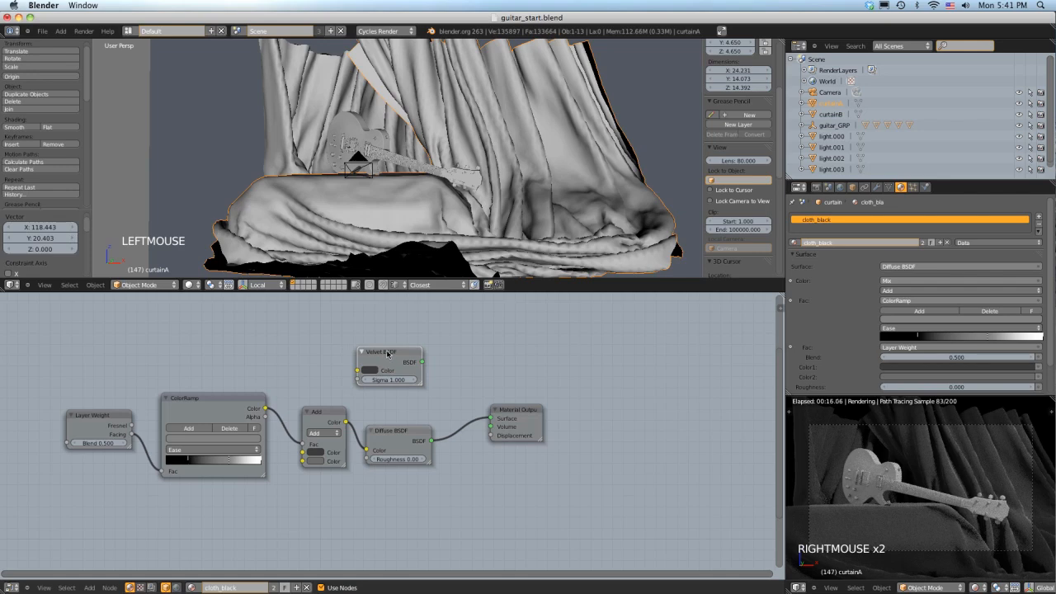
pyautogui.hotkey('shift', 'a')
pyautogui.moveTo(388, 354)
pyautogui.click(417, 373)
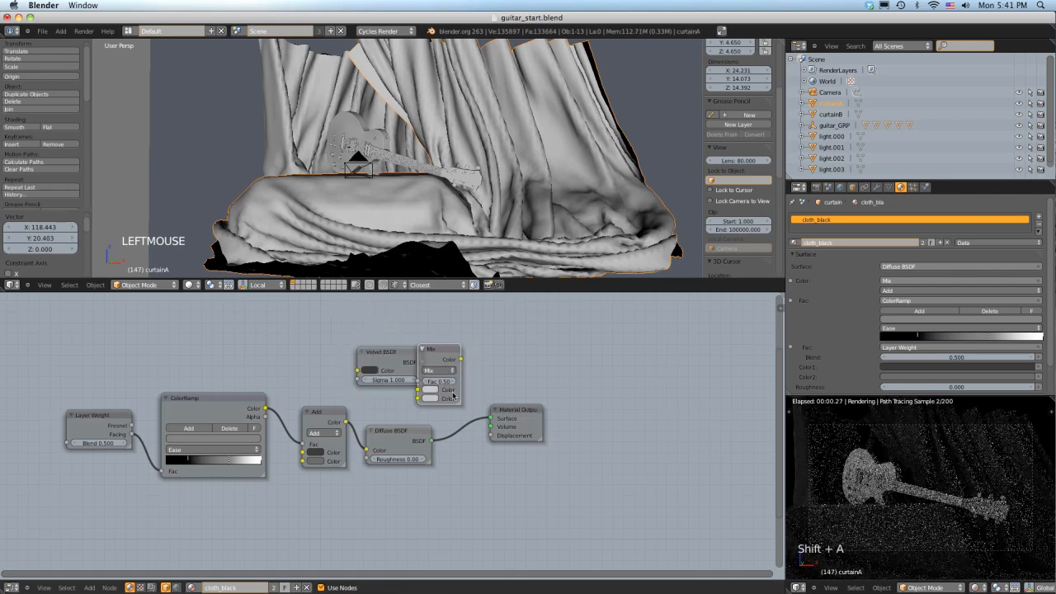
pyautogui.moveTo(443, 354); pyautogui.dragTo(470, 403, button='right')
pyautogui.moveTo(539, 406); pyautogui.dragTo(595, 394, button='right')
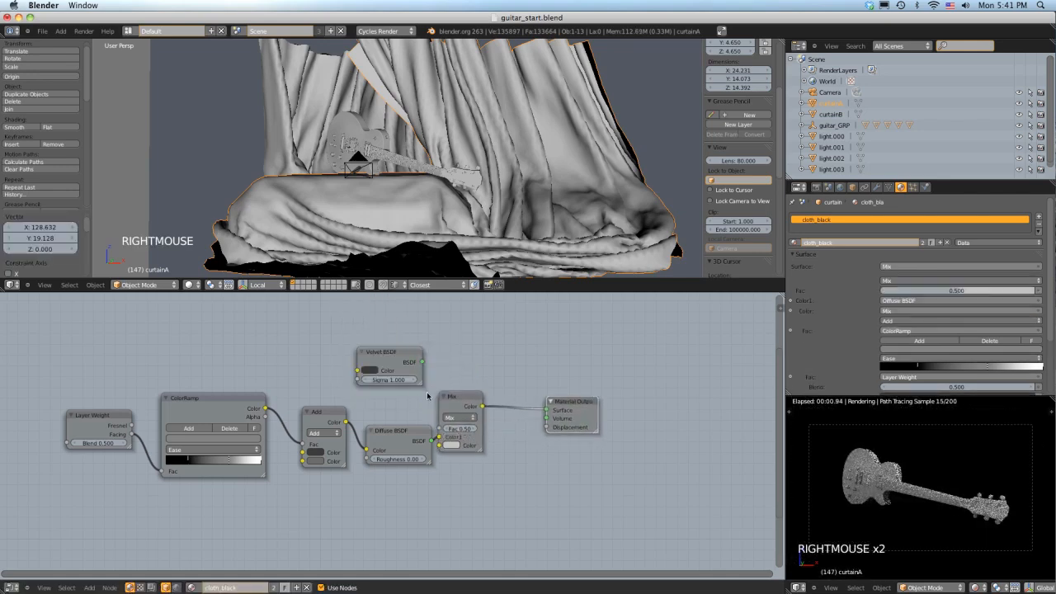
pyautogui.moveTo(449, 400); pyautogui.dragTo(474, 391, button='right')
pyautogui.moveTo(422, 361); pyautogui.dragTo(466, 434)
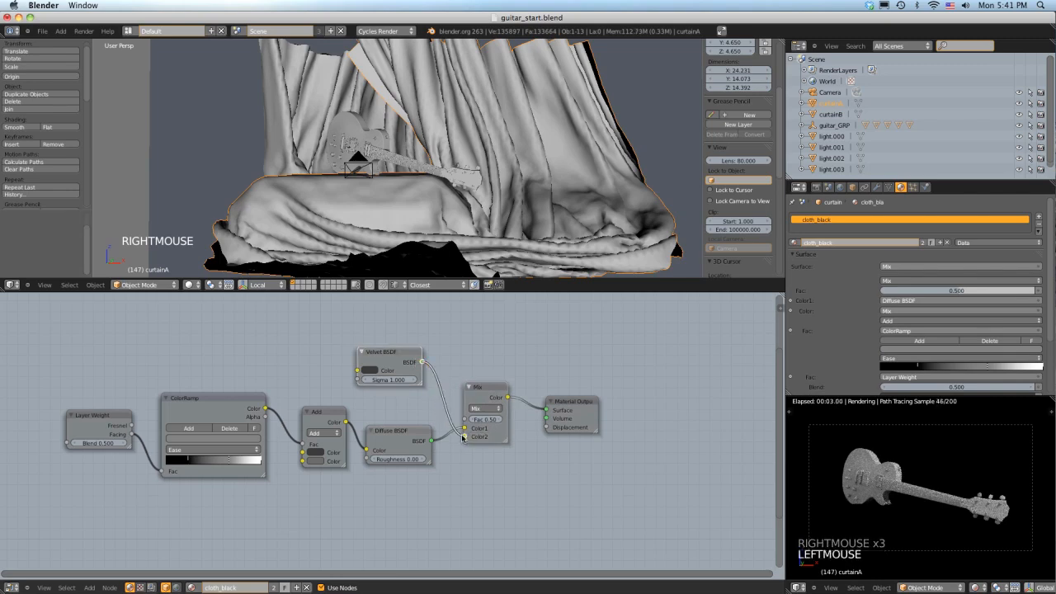
pyautogui.click(485, 408)
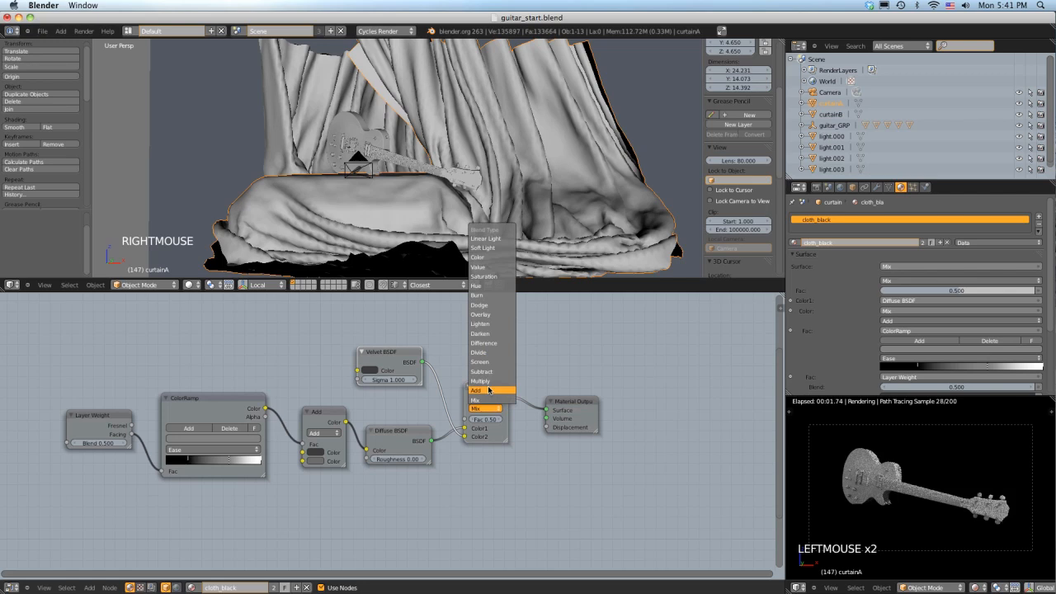
pyautogui.click(488, 390)
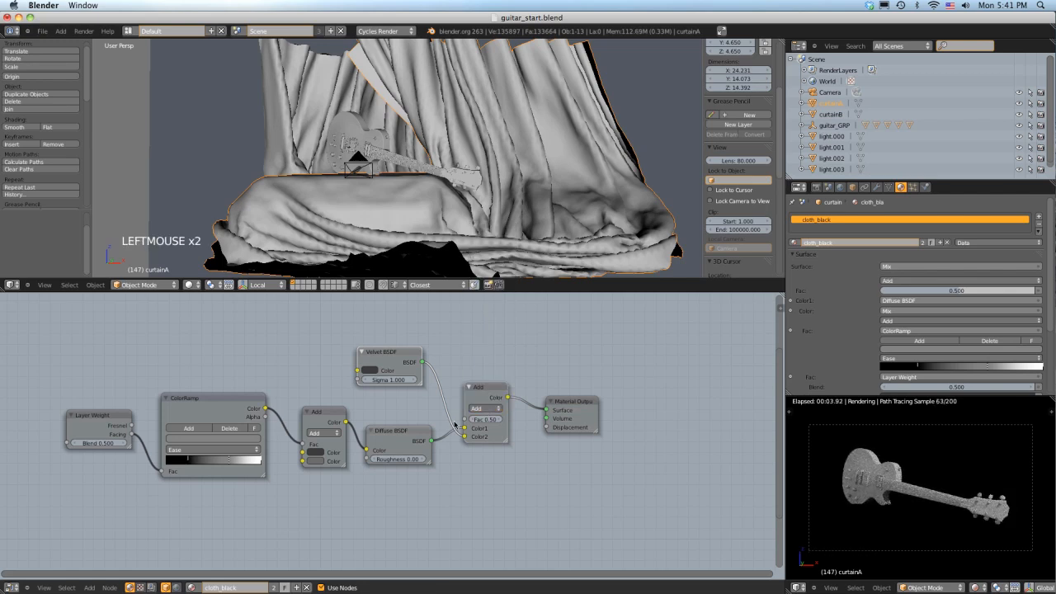
pyautogui.click(488, 393)
pyautogui.press('x')
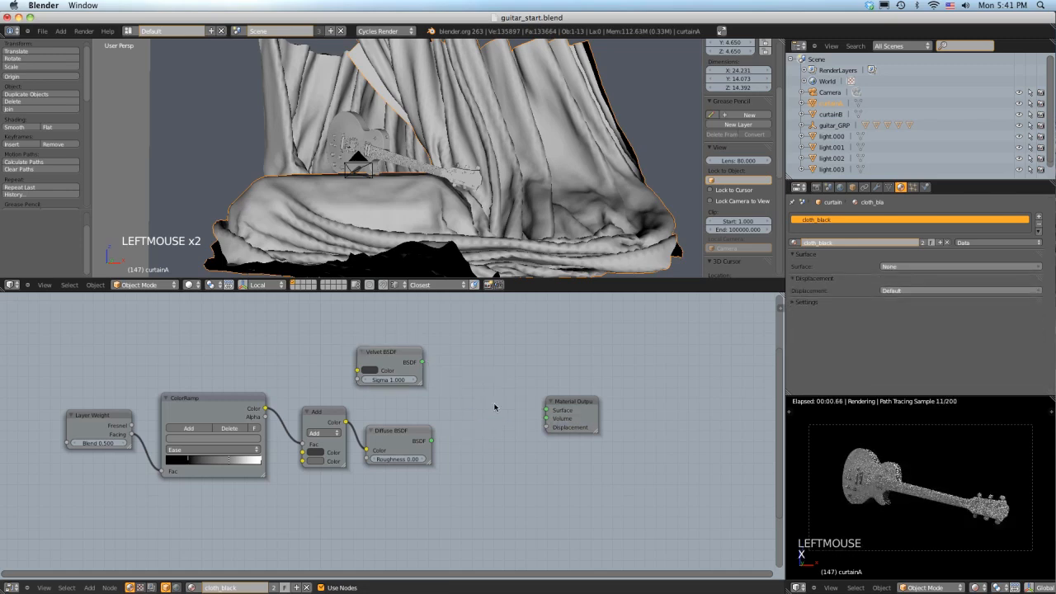
# Step: Add a Mix Shader with the Diffuse BSDF as first and Velvet BSDF as second shader, connected to the Material Output Surface
pyautogui.hotkey('shift', 'a')
pyautogui.moveTo(488, 383)
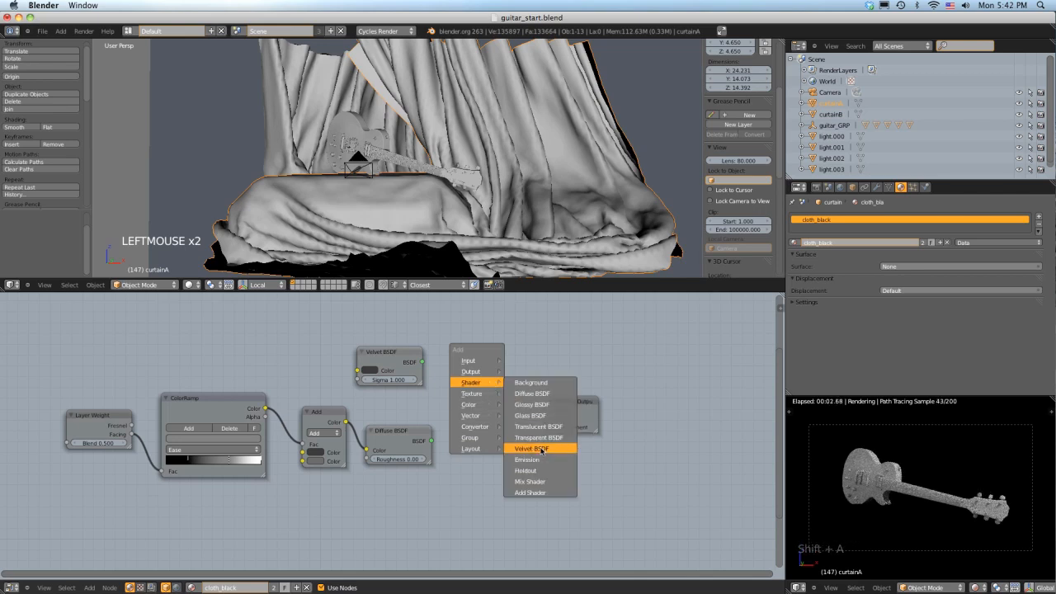
pyautogui.click(532, 481)
pyautogui.rightClick(503, 427)
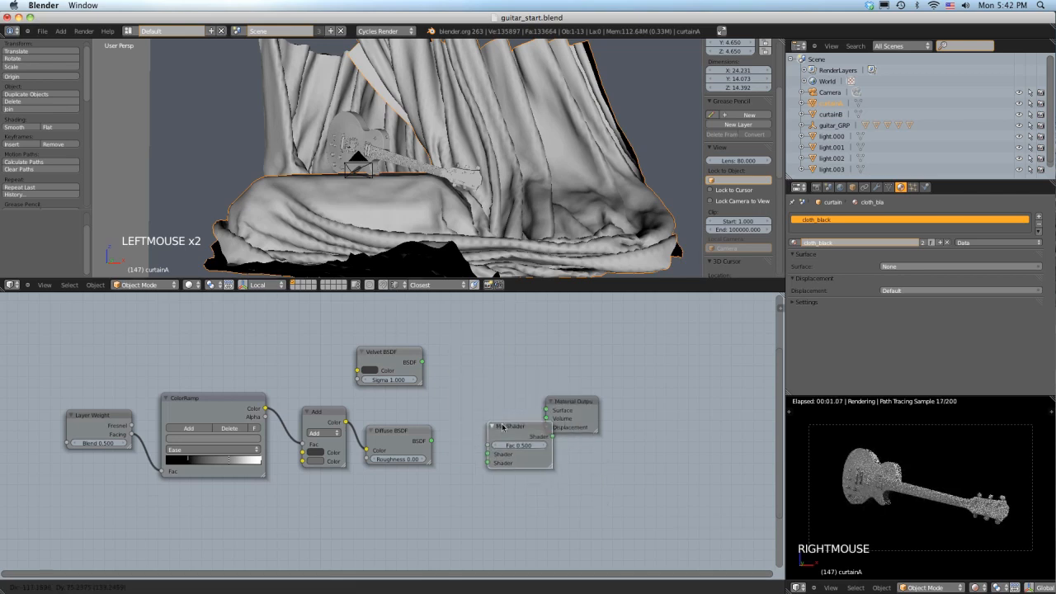
pyautogui.moveTo(502, 427); pyautogui.dragTo(475, 393, button='right')
pyautogui.moveTo(421, 363); pyautogui.dragTo(460, 421)
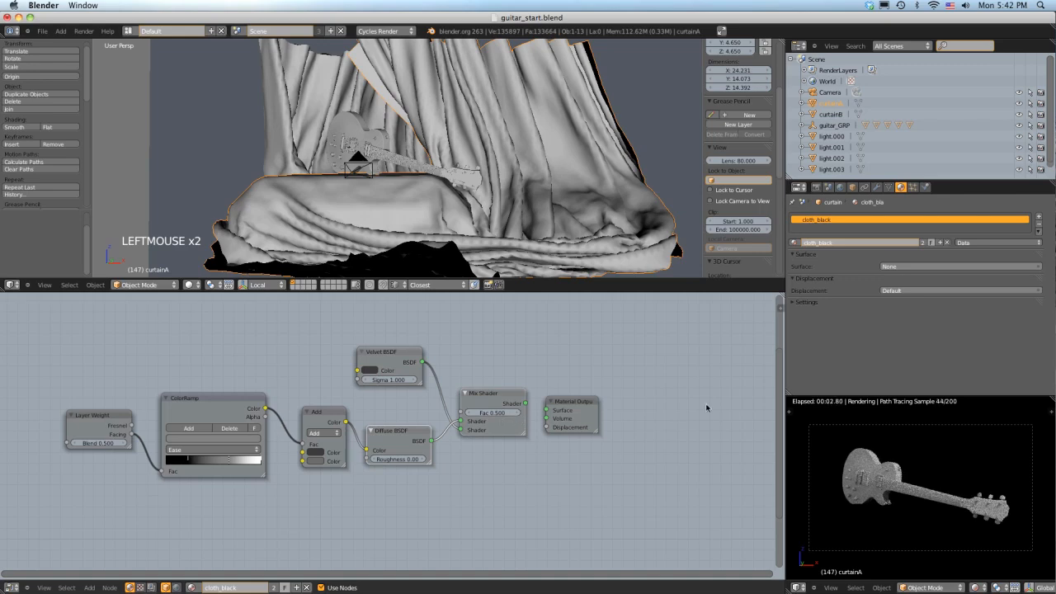
pyautogui.moveTo(525, 403); pyautogui.dragTo(546, 410)
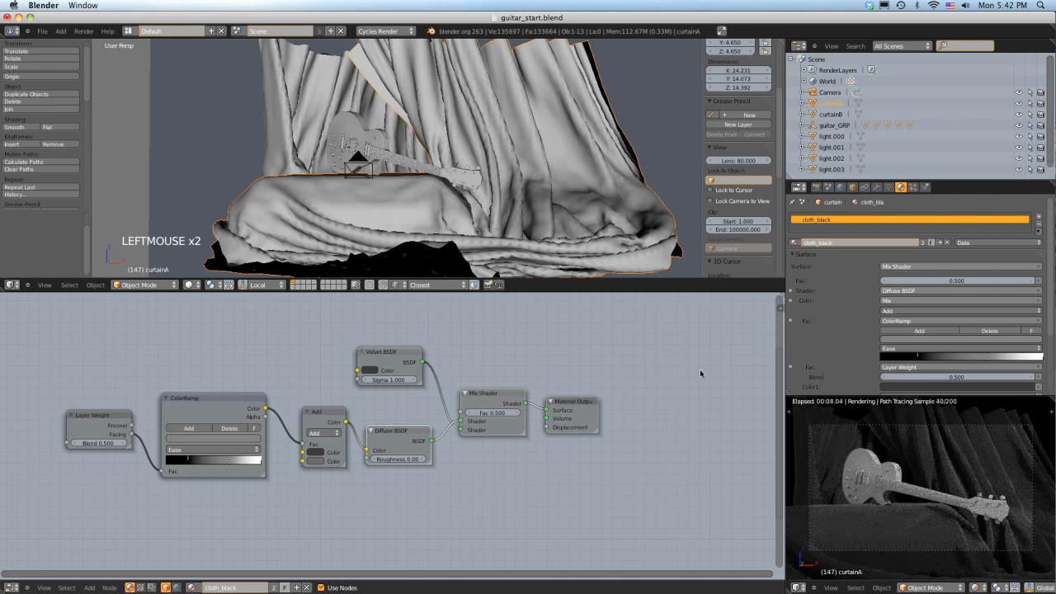
pyautogui.scroll(-4, 481, 357)
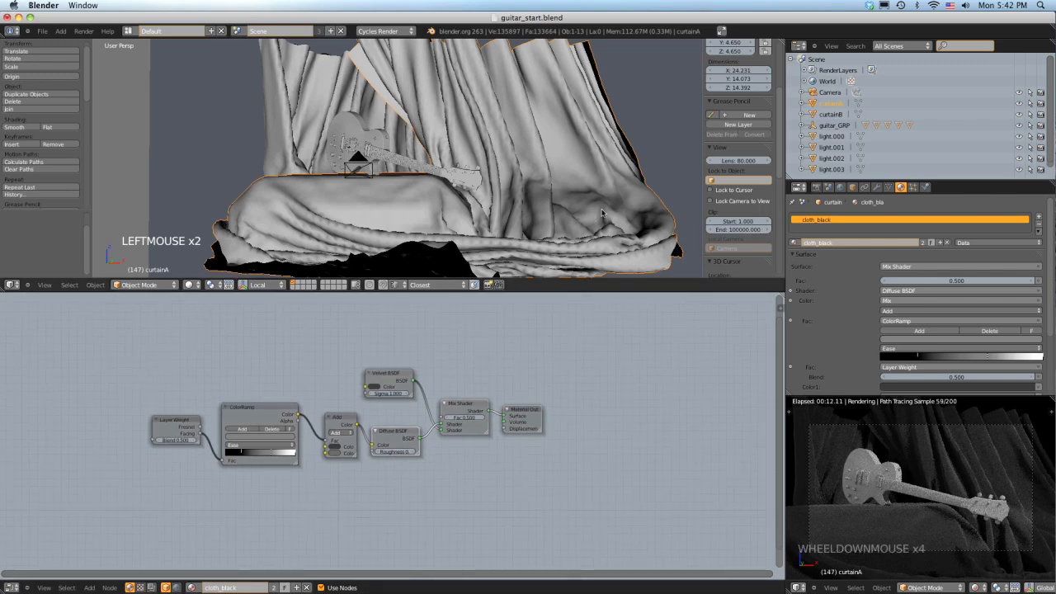
pyautogui.press('super+Tab')
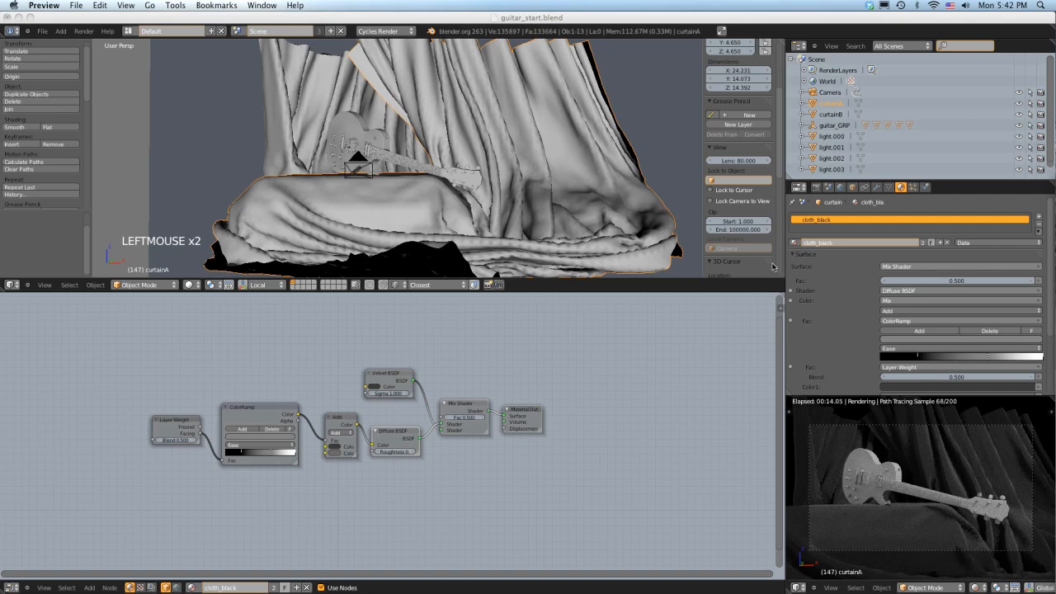
pyautogui.press('super+Tab')
# Step: Frame the guitar up close in the 3D view and select its strings
pyautogui.click(375, 143)
pyautogui.press('KP_Decimal')
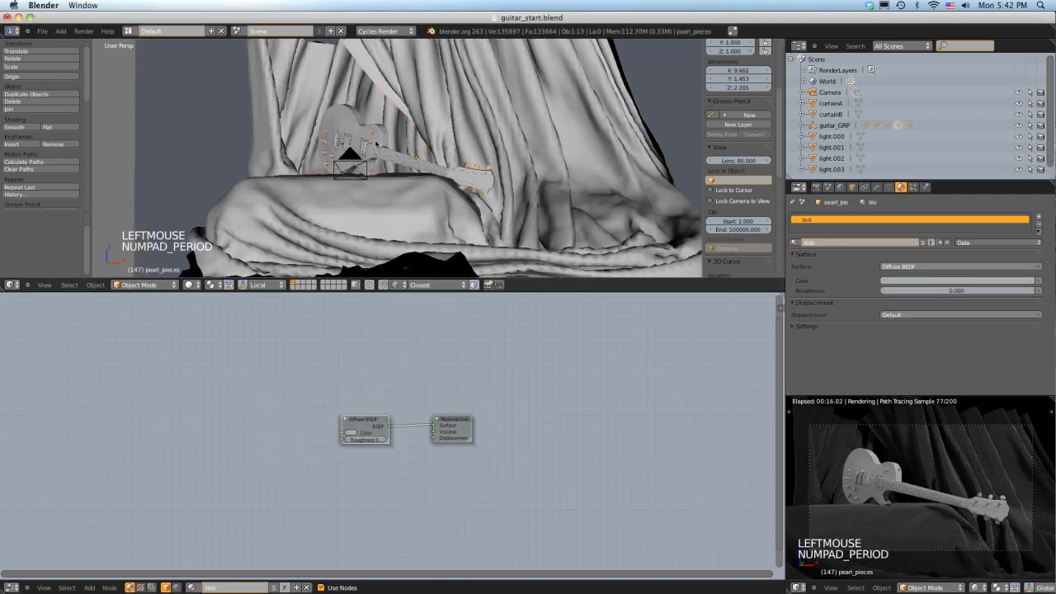
pyautogui.moveTo(375, 144)
pyautogui.mouseDown(button='middle')
pyautogui.moveTo(388, 149)
pyautogui.moveTo(376, 140)
pyautogui.mouseUp(button='middle')
pyautogui.keyDown('shift'); pyautogui.moveTo(375, 140); pyautogui.dragTo(419, 142, button='middle'); pyautogui.keyUp('shift')
pyautogui.moveTo(419, 142); pyautogui.dragTo(429, 121, button='middle')
pyautogui.click(320, 145)
pyautogui.moveTo(320, 144); pyautogui.dragTo(462, 142, button='middle')
# Step: Create a new material on the strings and name it metal_strings
pyautogui.click(946, 243)
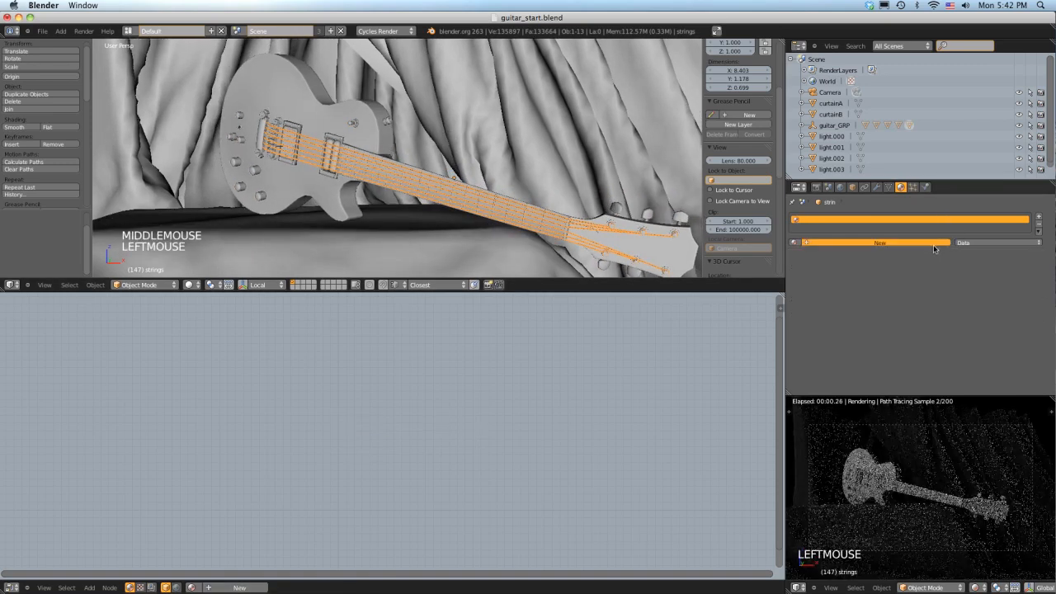
pyautogui.click(934, 243)
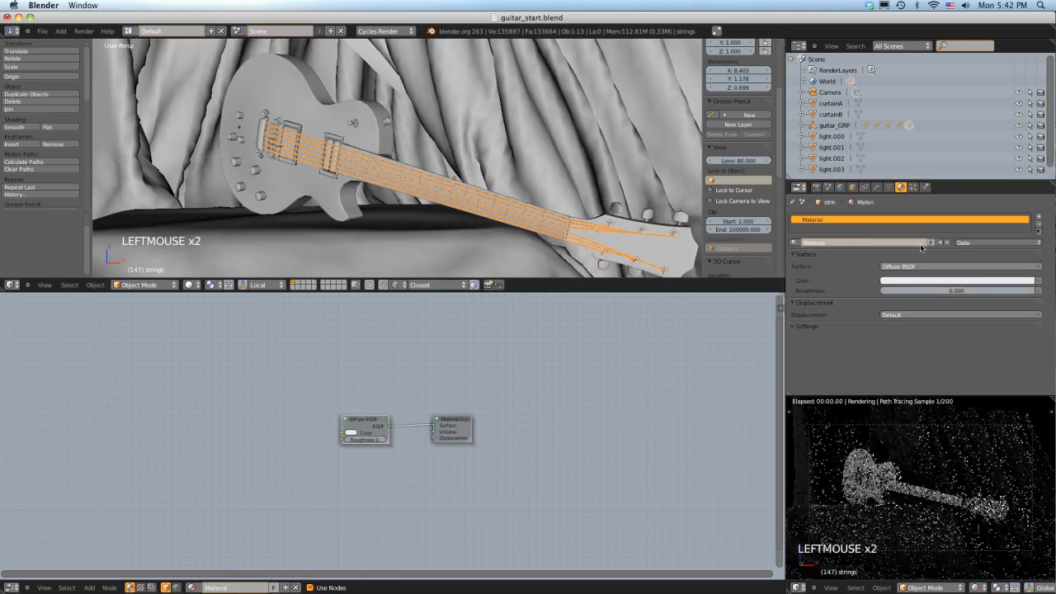
pyautogui.click(808, 240)
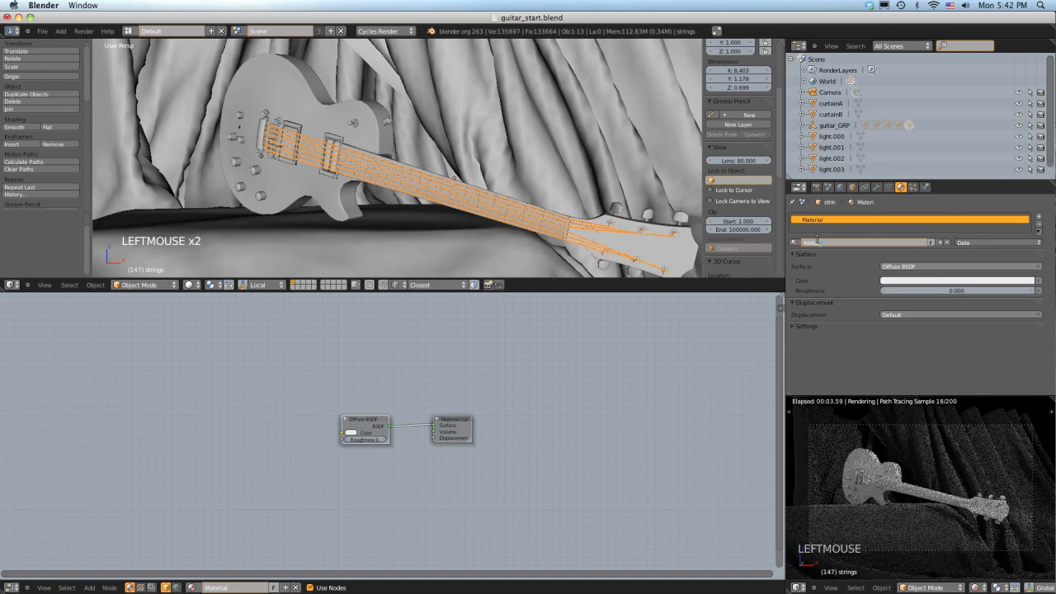
pyautogui.write('metal_strings')
pyautogui.press('Return')
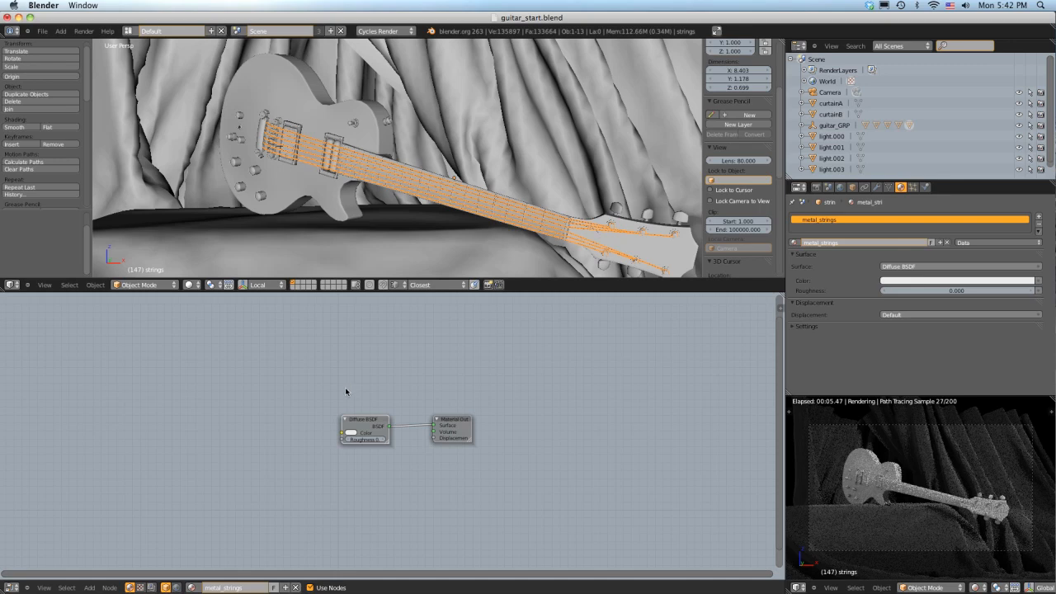
# Step: Insert a Mix Shader between the Diffuse BSDF and the Material Output, moving the Diffuse BSDF aside for room
pyautogui.moveTo(361, 424); pyautogui.dragTo(316, 398, button='right')
pyautogui.hotkey('shift', 'a')
pyautogui.moveTo(317, 400)
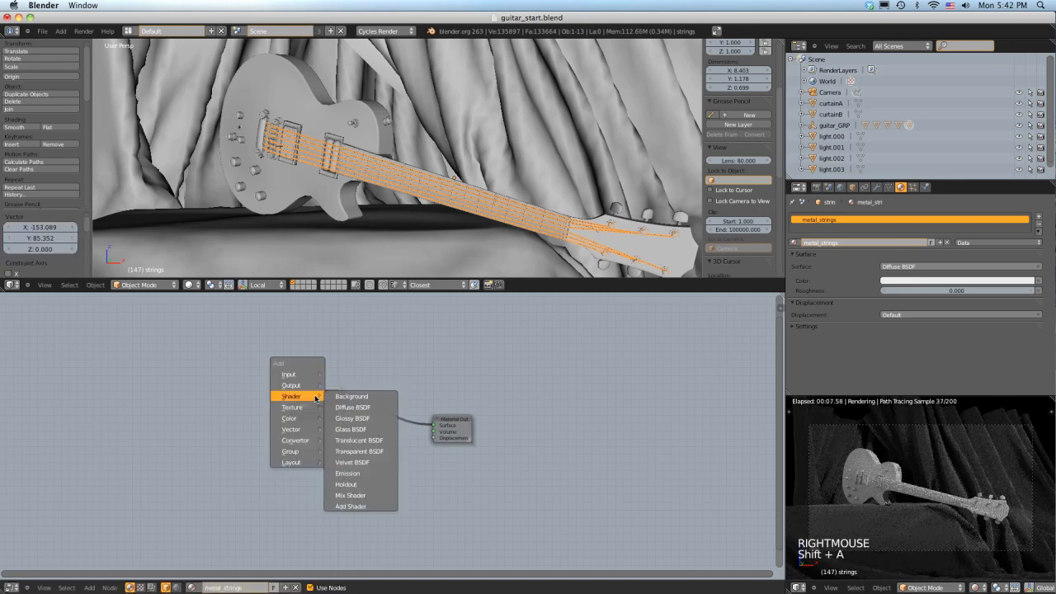
pyautogui.click(360, 495)
pyautogui.moveTo(375, 477); pyautogui.dragTo(371, 415, button='right')
# Step: Add a Glossy BSDF below the Diffuse BSDF and connect it to the Mix Shader's second shader input
pyautogui.hotkey('shift', 'a')
pyautogui.moveTo(408, 416)
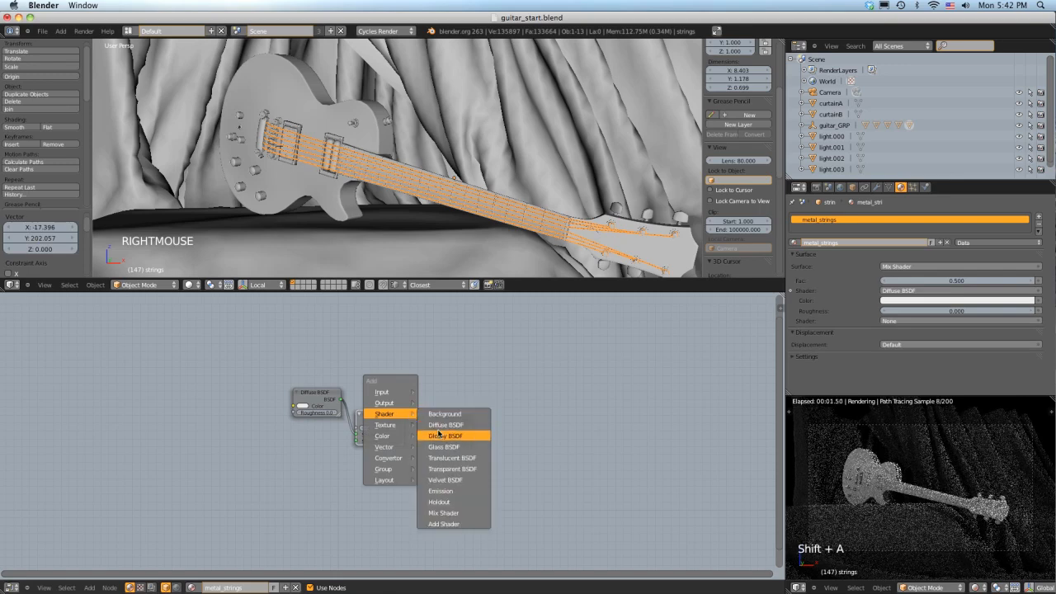
pyautogui.click(446, 434)
pyautogui.moveTo(453, 421); pyautogui.dragTo(301, 445, button='right')
pyautogui.scroll(3, 299, 444)
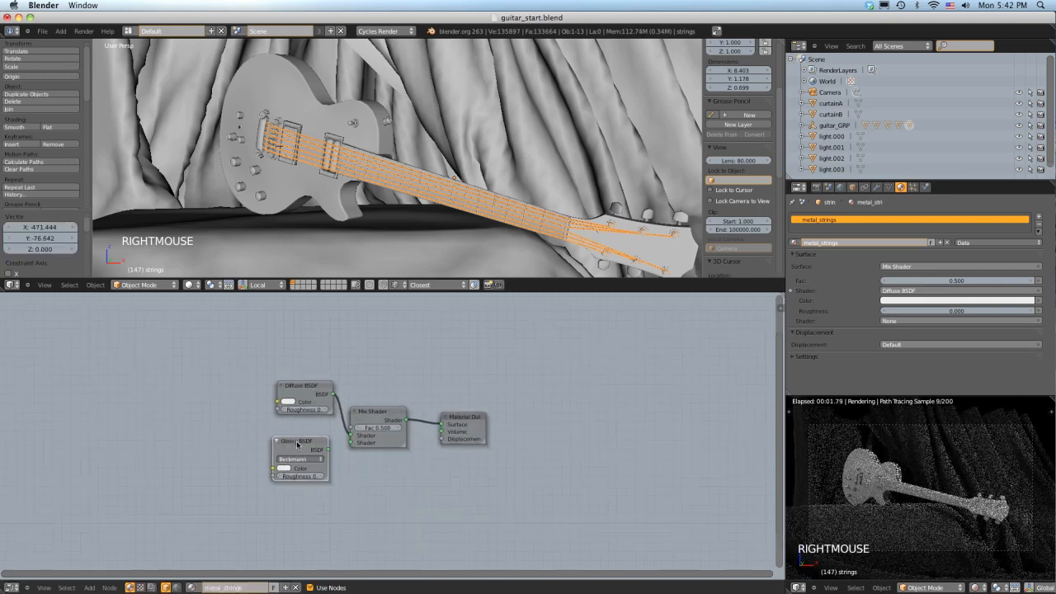
pyautogui.moveTo(285, 396); pyautogui.dragTo(269, 393, button='right')
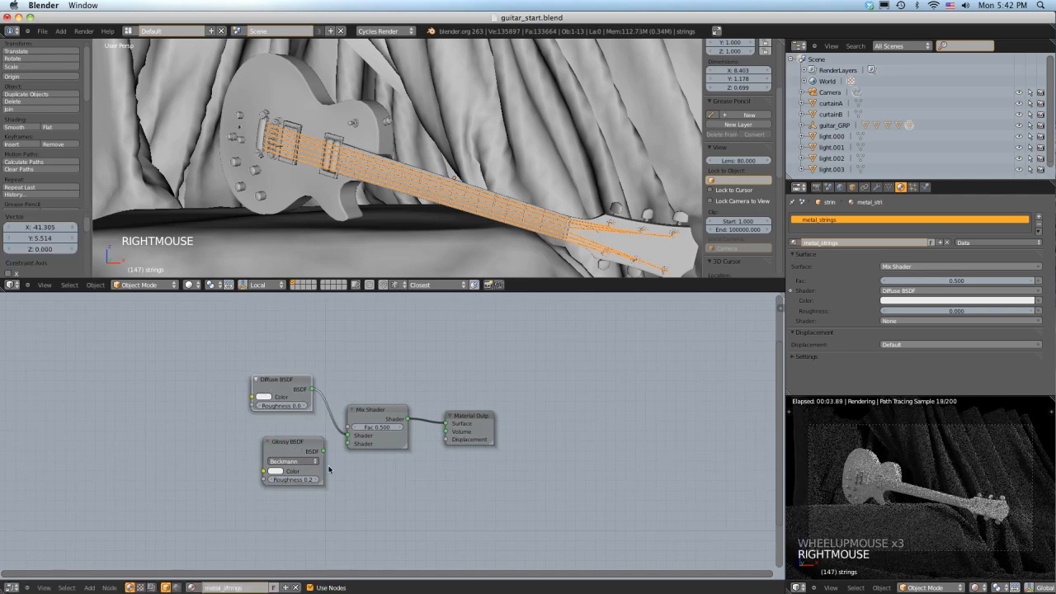
pyautogui.moveTo(323, 452); pyautogui.dragTo(345, 443)
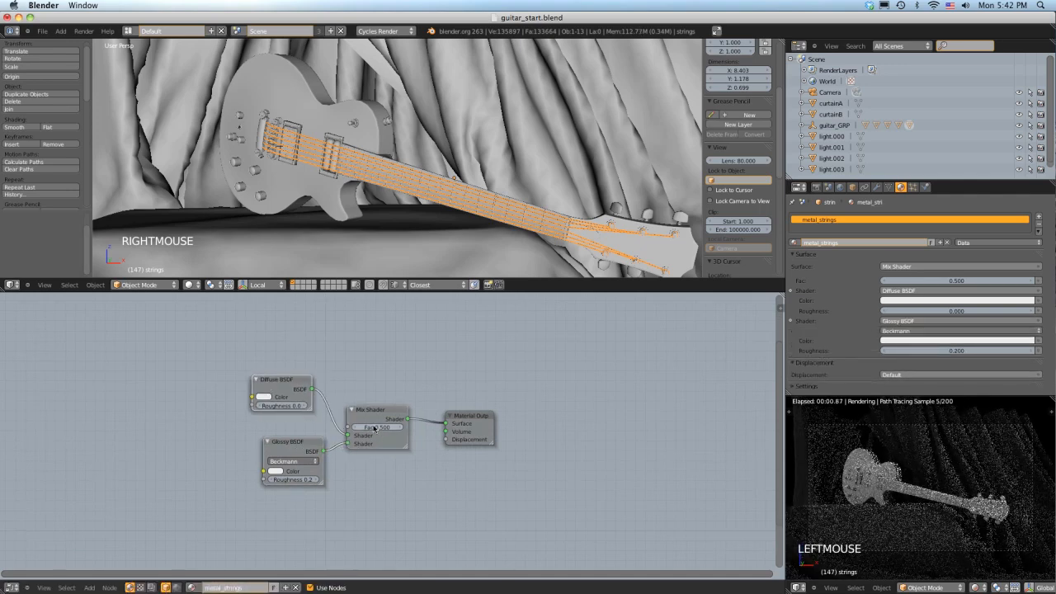
pyautogui.moveTo(282, 444); pyautogui.dragTo(268, 451, button='right')
# Step: Darken the Diffuse BSDF color to a deep grey with value about 0.063, and set the mix factor to 0.9
pyautogui.click(264, 397)
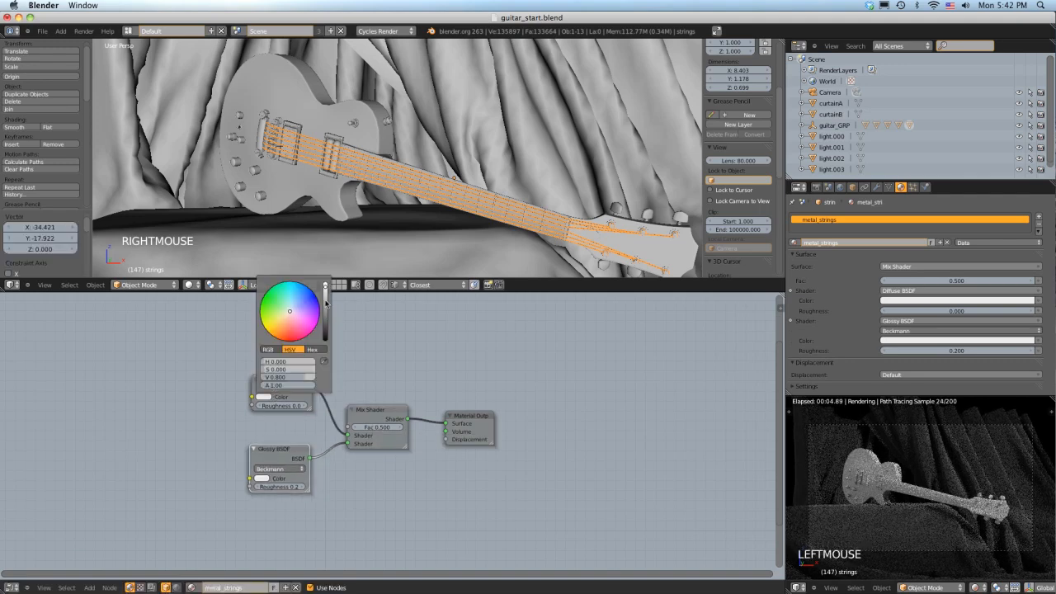
pyautogui.moveTo(326, 291); pyautogui.dragTo(326, 327)
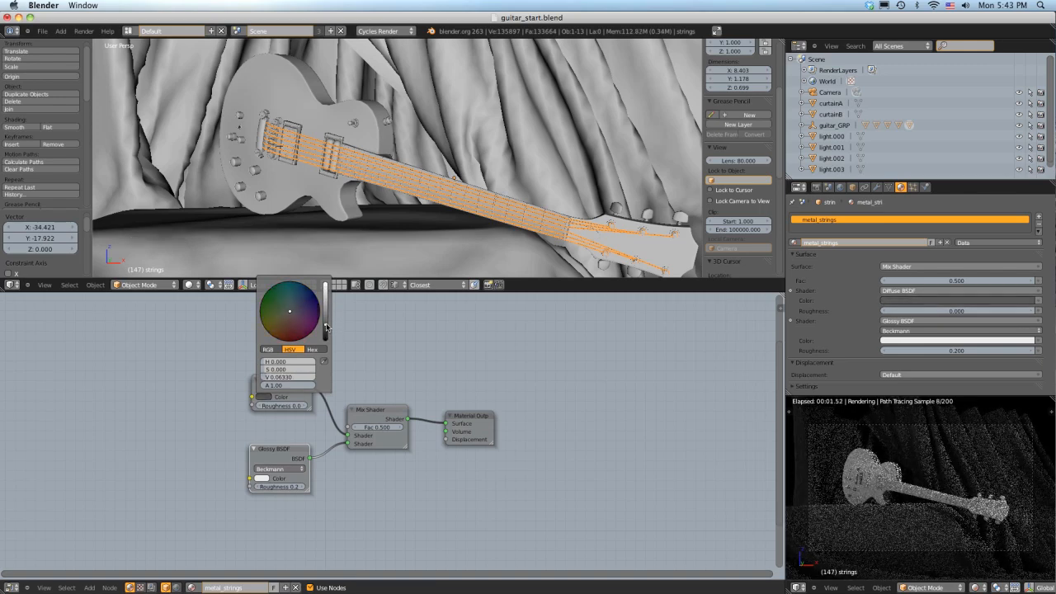
pyautogui.click(367, 426)
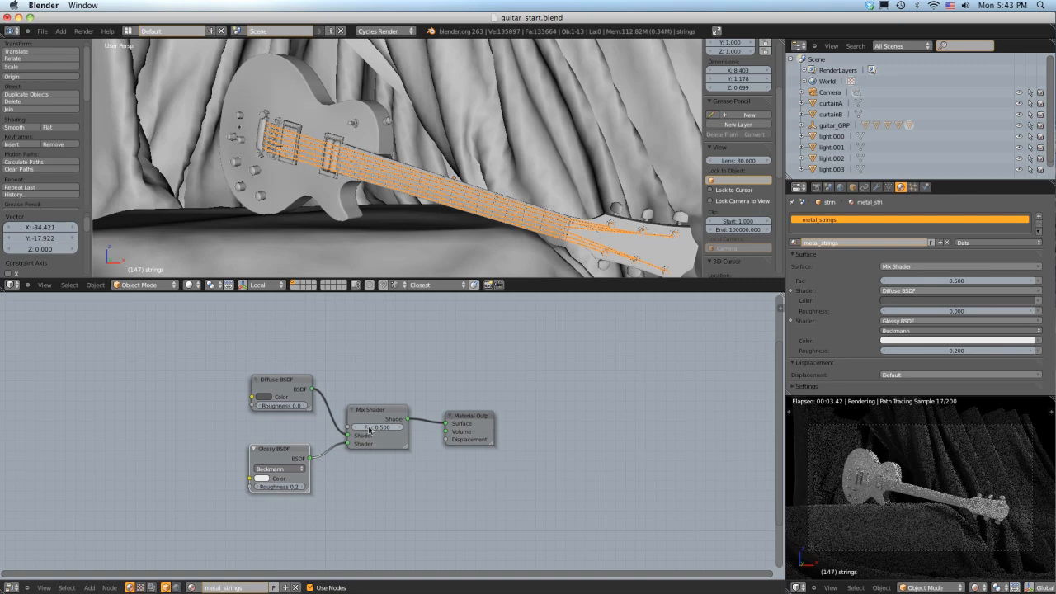
pyautogui.write('0.9')
pyautogui.press('Return')
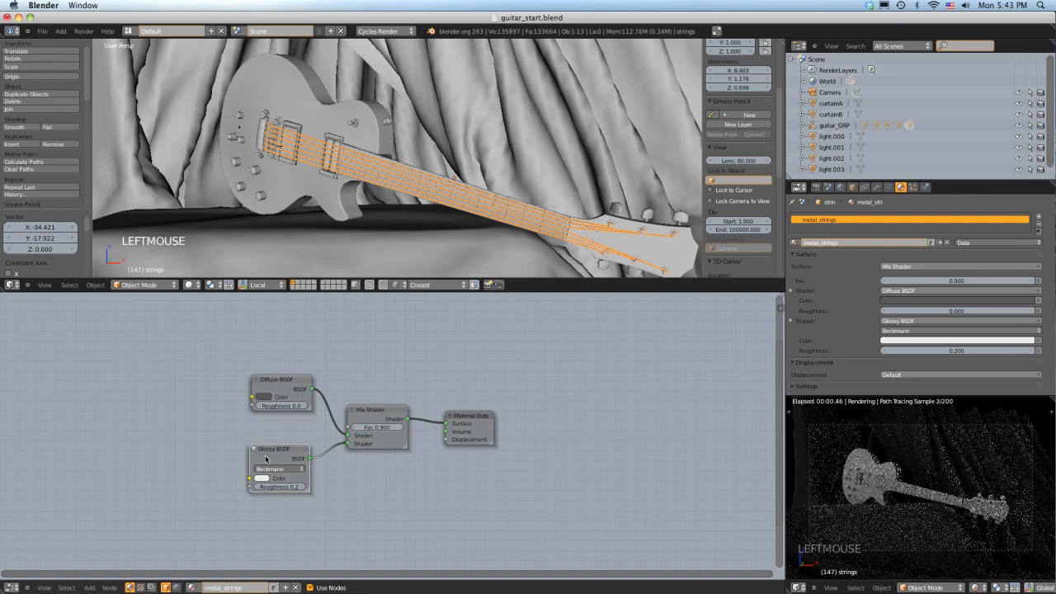
# Step: Set the Glossy BSDF roughness to 0.001 and brighten its color to pure white
pyautogui.click(272, 487)
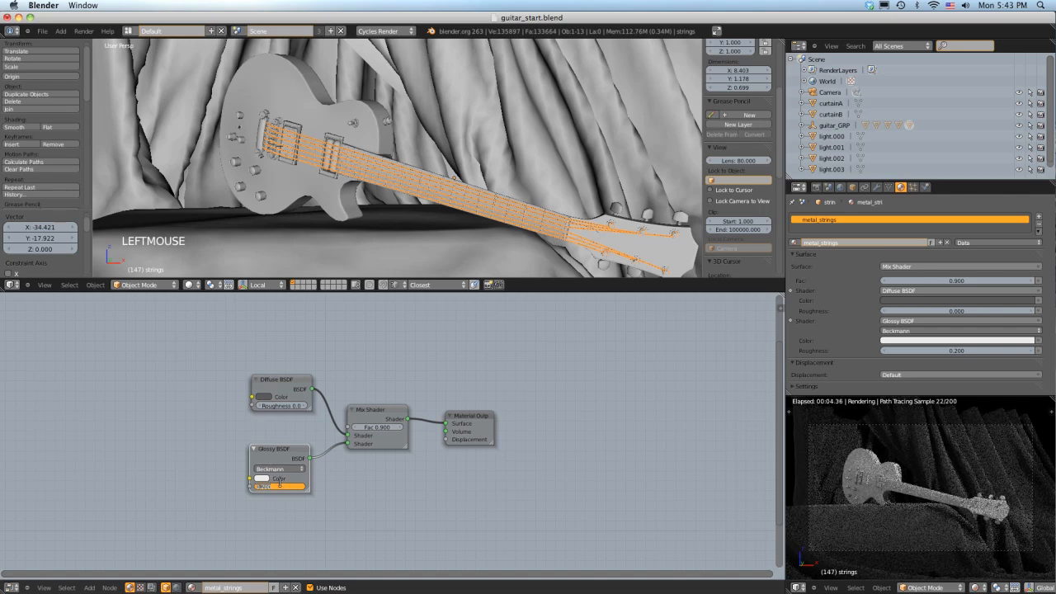
pyautogui.write('0.001')
pyautogui.press('Return')
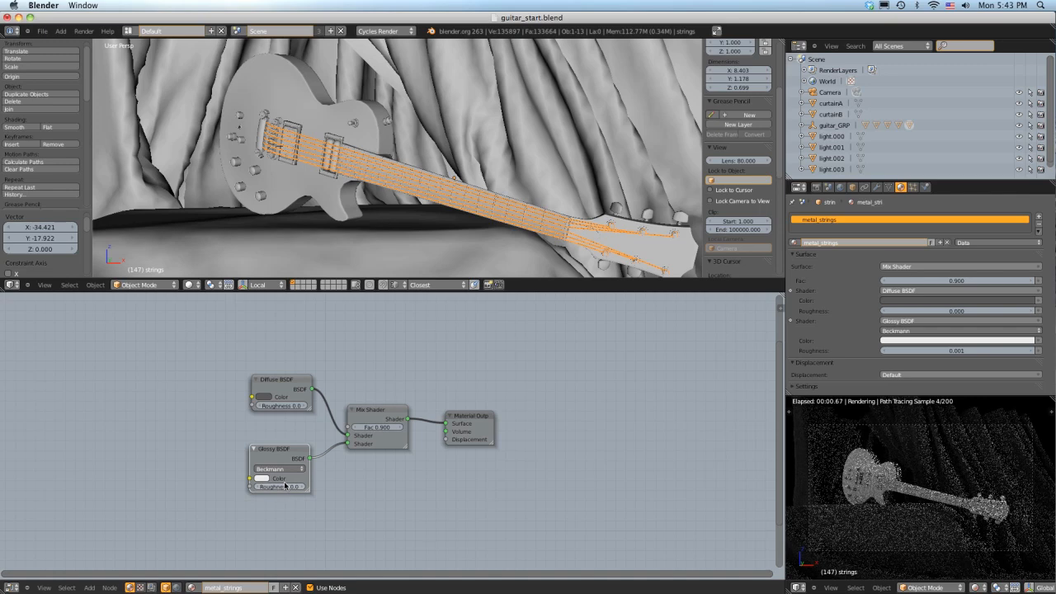
pyautogui.click(262, 478)
pyautogui.click(324, 367)
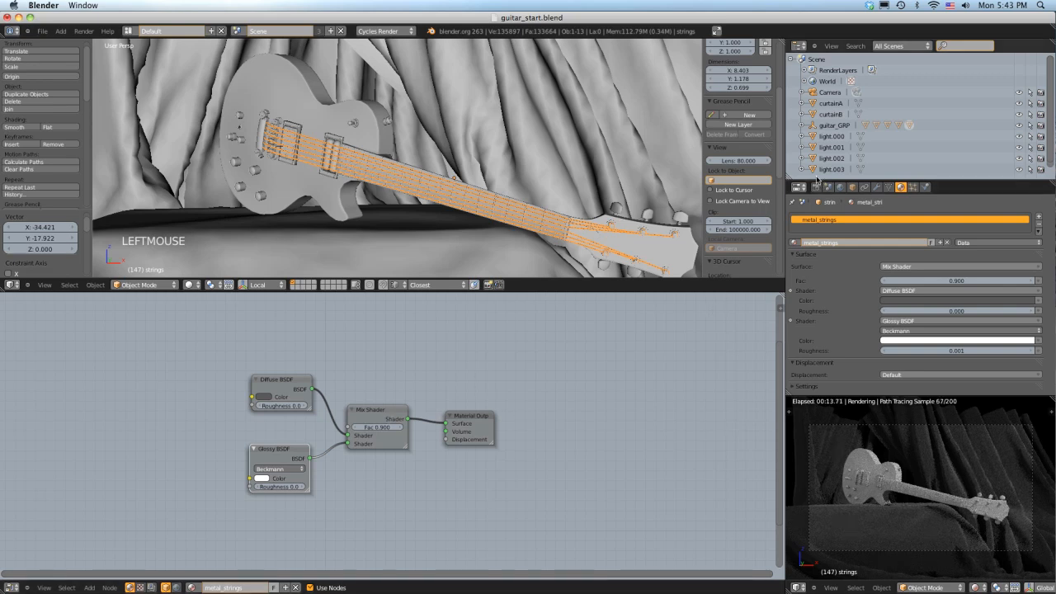
# Step: Select the guitar's hardware object, which covers the pickup parts, knobs and frets
pyautogui.click(335, 139)
pyautogui.scroll(4, 368, 138)
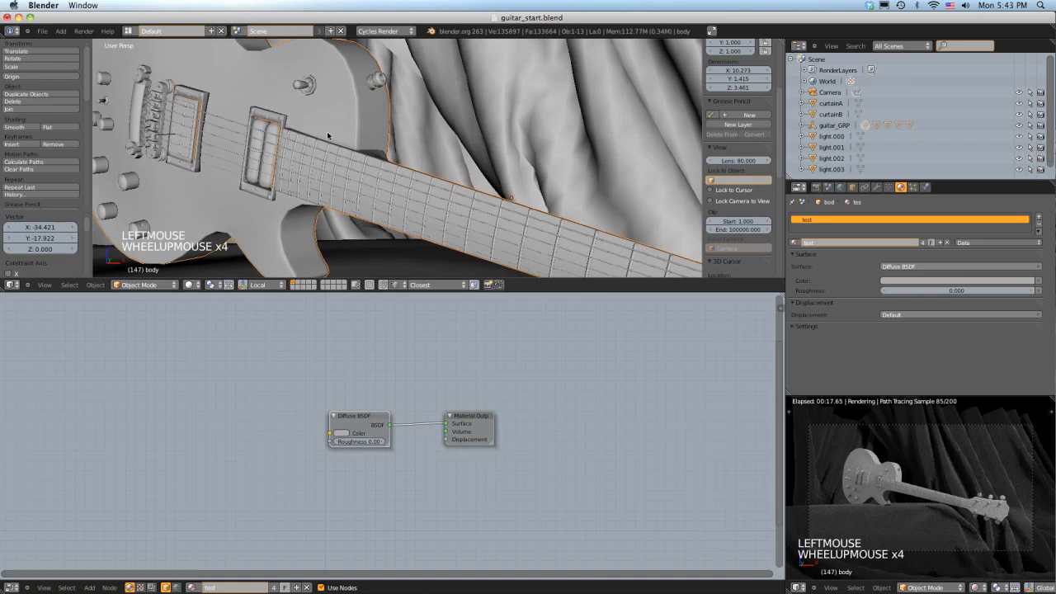
pyautogui.click(270, 114)
pyautogui.press('z')
pyautogui.press('z')
pyautogui.click(277, 119)
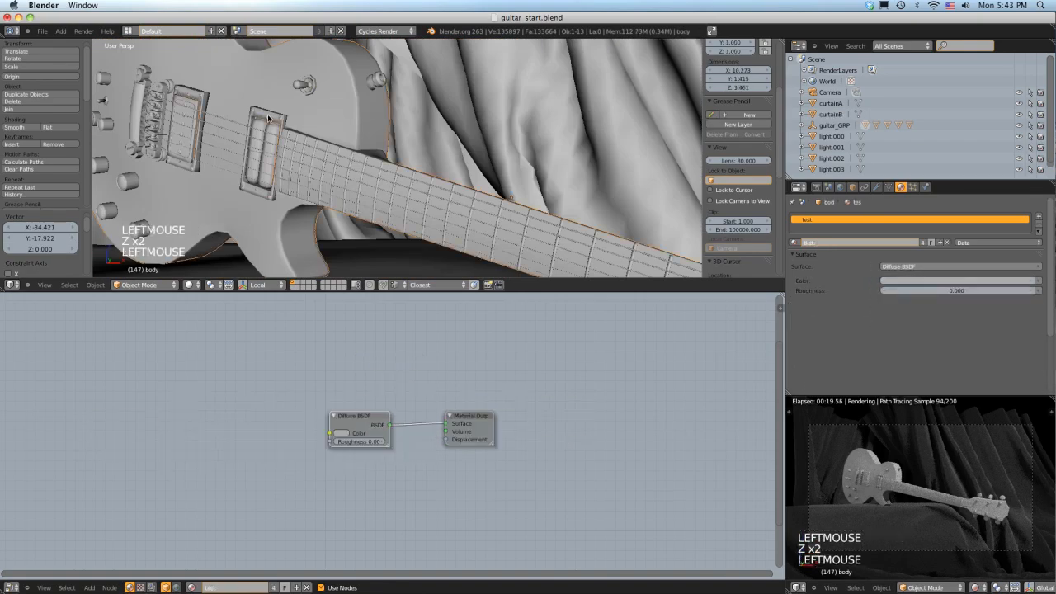
pyautogui.press('z')
pyautogui.press('z')
pyautogui.click(278, 118)
pyautogui.press('z')
pyautogui.press('z')
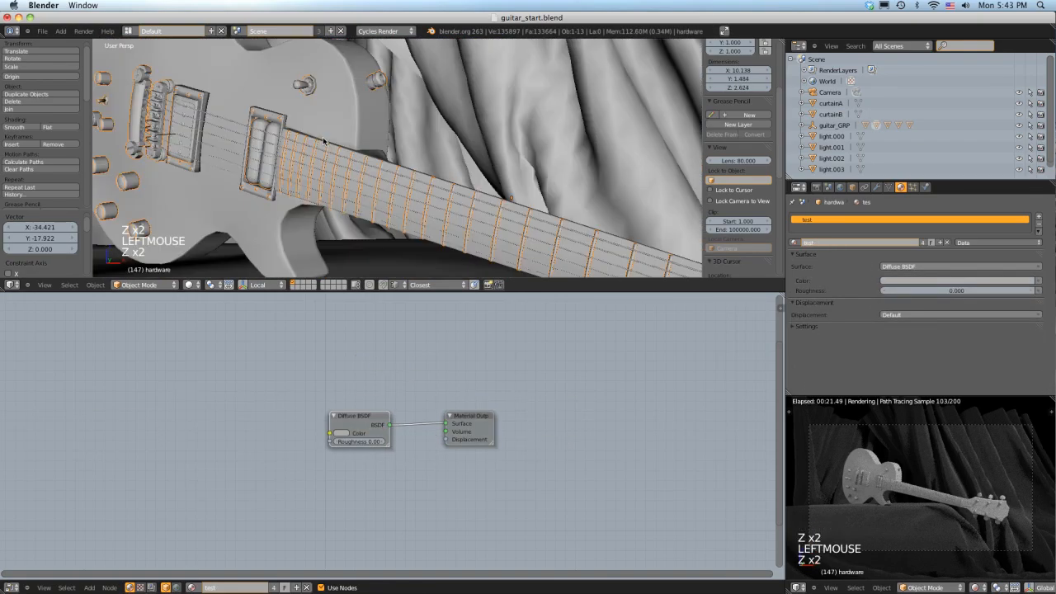
pyautogui.press('z')
pyautogui.moveTo(394, 161)
pyautogui.keyDown('ctrl'); pyautogui.mouseDown(button='middle')
pyautogui.moveTo(394, 198)
pyautogui.moveTo(446, 190)
pyautogui.moveTo(445, 157)
pyautogui.mouseUp(button='middle'); pyautogui.keyUp('ctrl')
pyautogui.press('z')
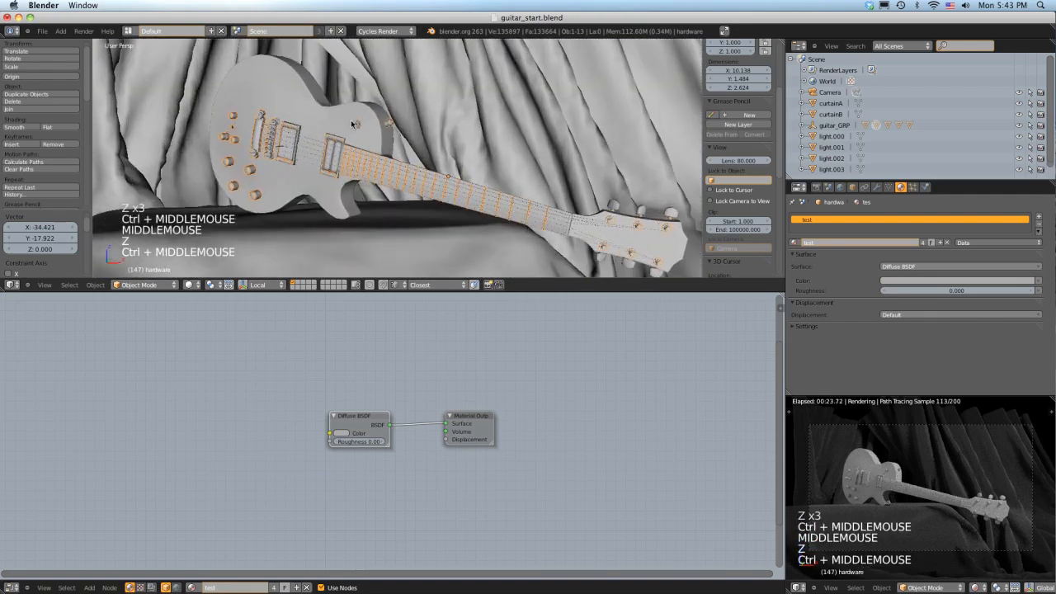
# Step: Expand guitar_GRP in the outliner and review the guitar's separate parts
pyautogui.scroll(-3, 853, 125)
pyautogui.click(802, 120)
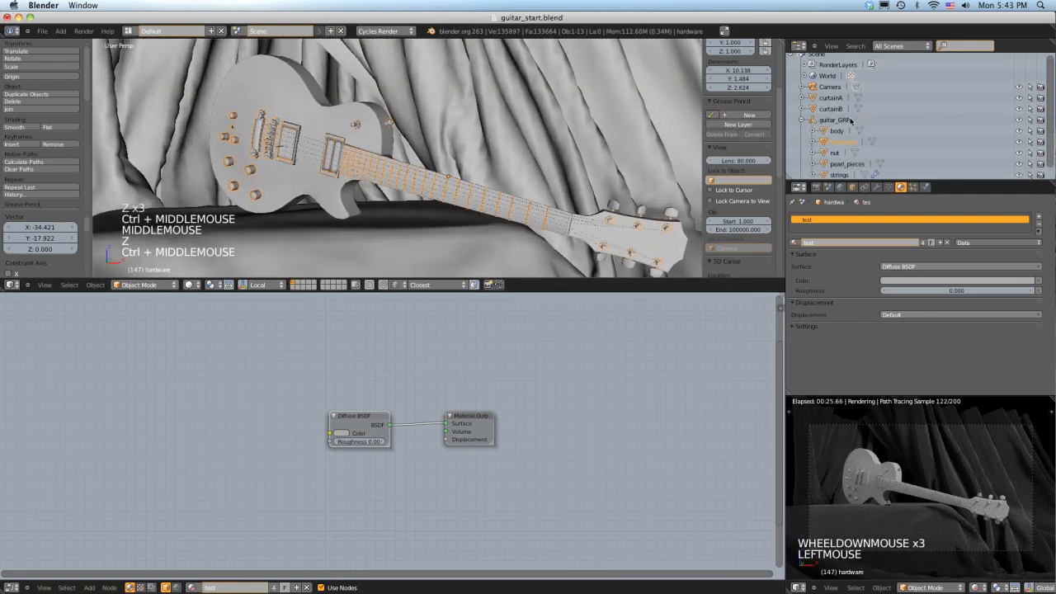
pyautogui.scroll(-2, 858, 123)
pyautogui.scroll(1, 856, 123)
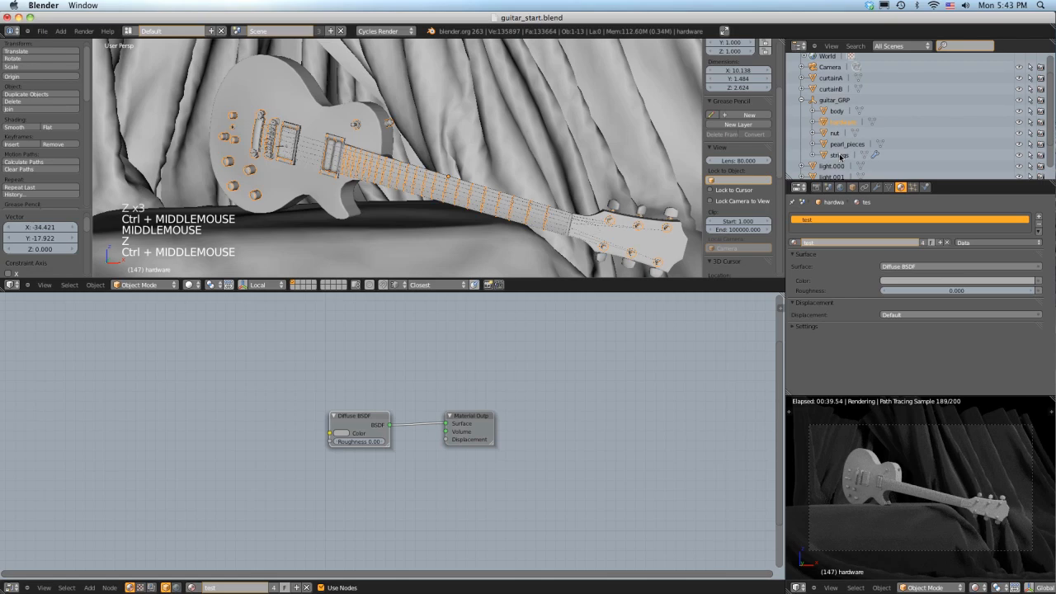
# Step: Assign a single-user copy of metal_strings to the guitar hardware and name it metal_gold
pyautogui.moveTo(414, 153); pyautogui.dragTo(412, 160, button='middle')
pyautogui.moveTo(365, 423); pyautogui.dragTo(321, 397)
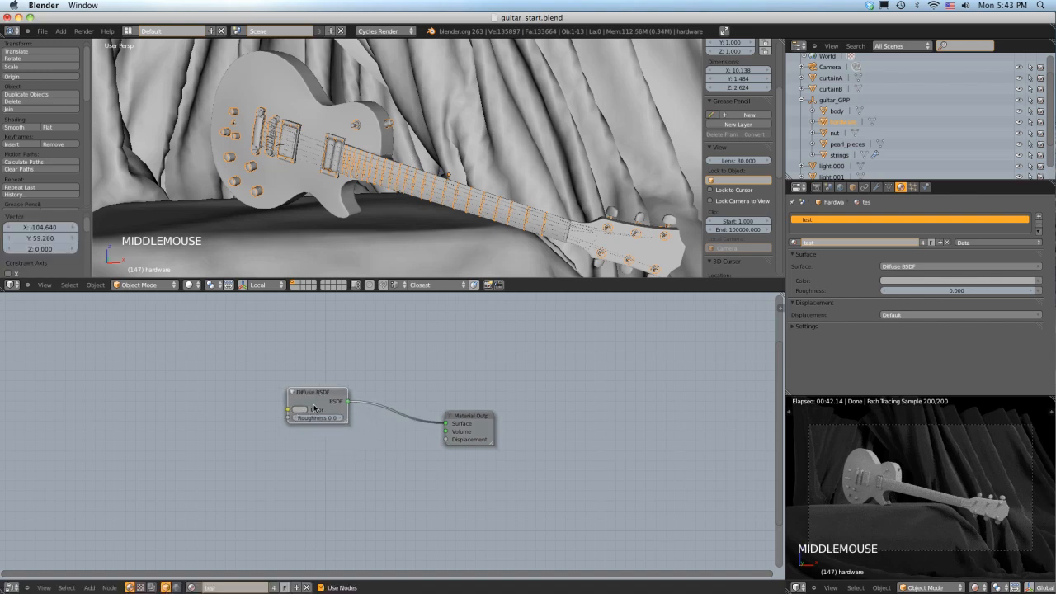
pyautogui.click(795, 243)
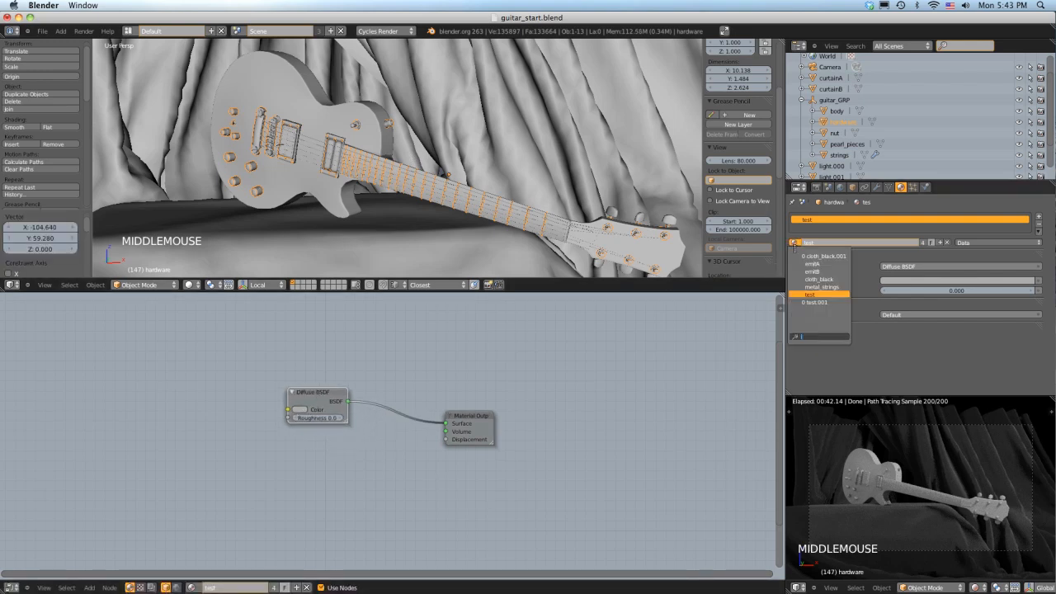
pyautogui.click(817, 286)
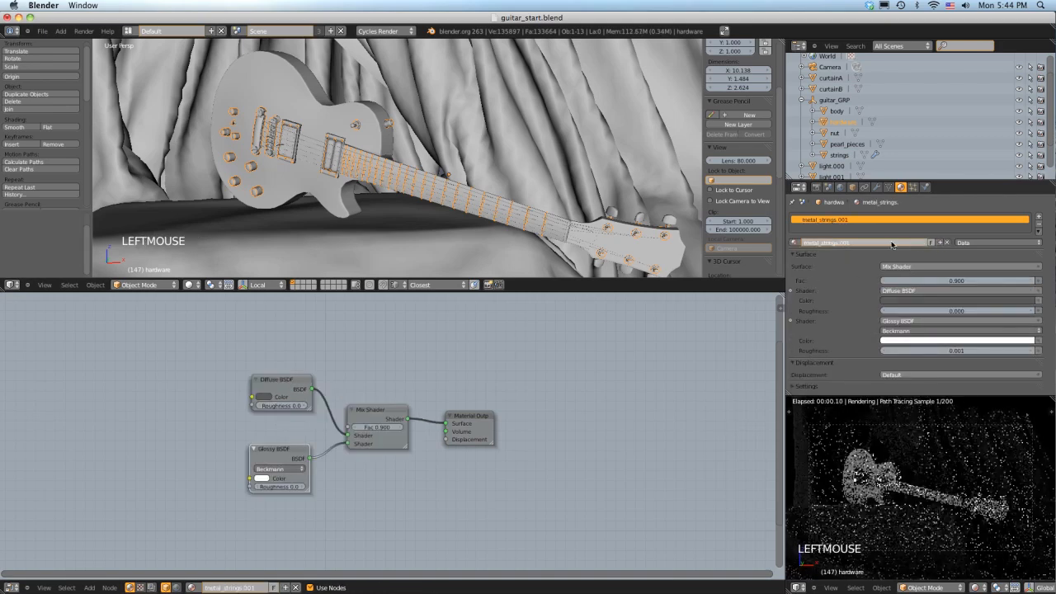
pyautogui.doubleClick(892, 244)
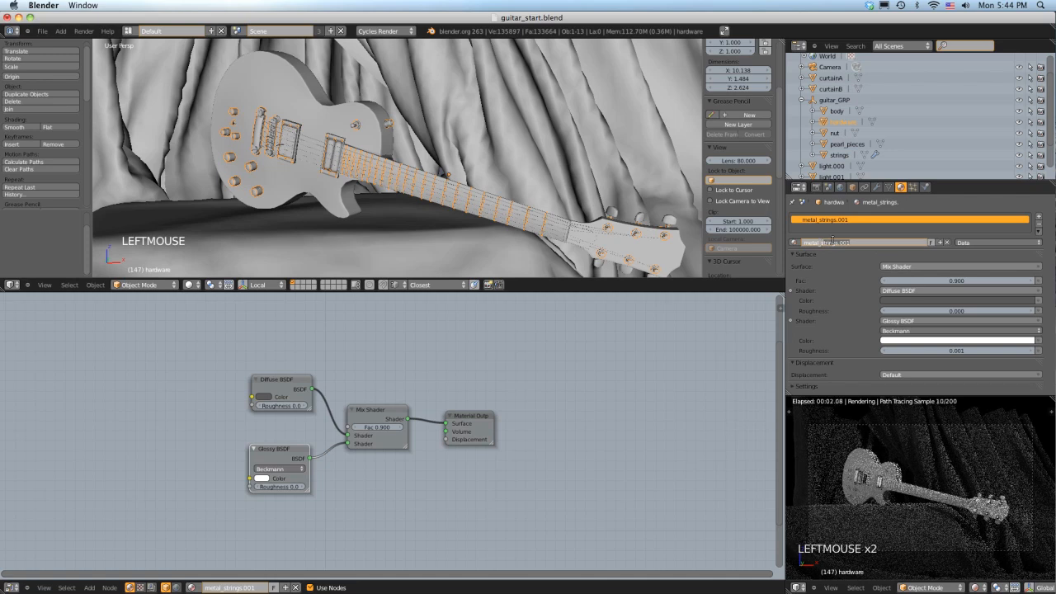
pyautogui.write('metal_gol')
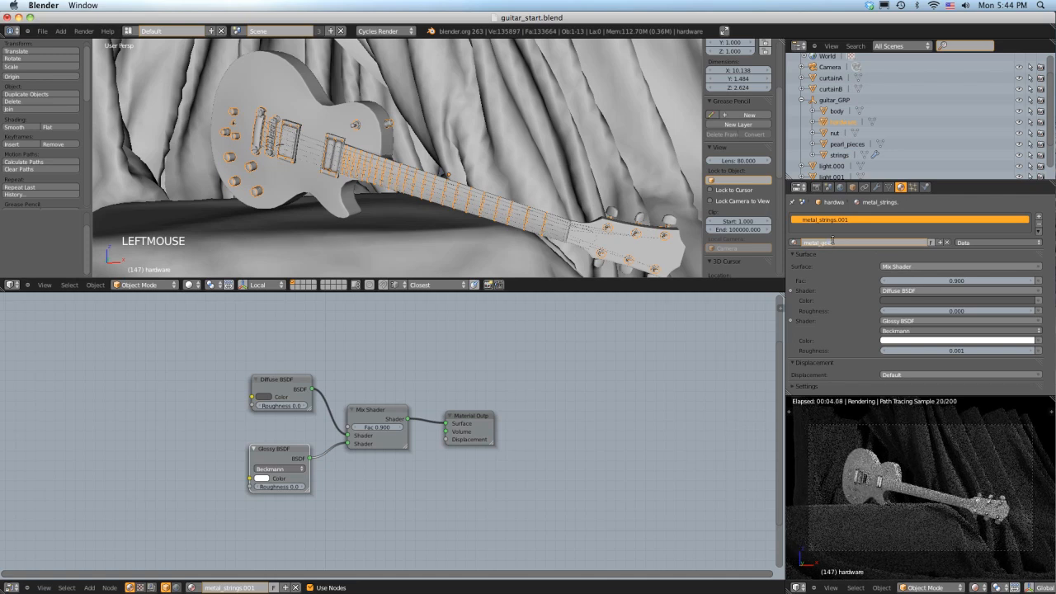
pyautogui.write('d')
pyautogui.press('Return')
# Step: Darken metal_gold's Diffuse BSDF color to black and move the node farther from the Mix Shader
pyautogui.moveTo(313, 383); pyautogui.dragTo(301, 378, button='right')
pyautogui.click(252, 391)
pyautogui.moveTo(313, 322); pyautogui.dragTo(313, 335)
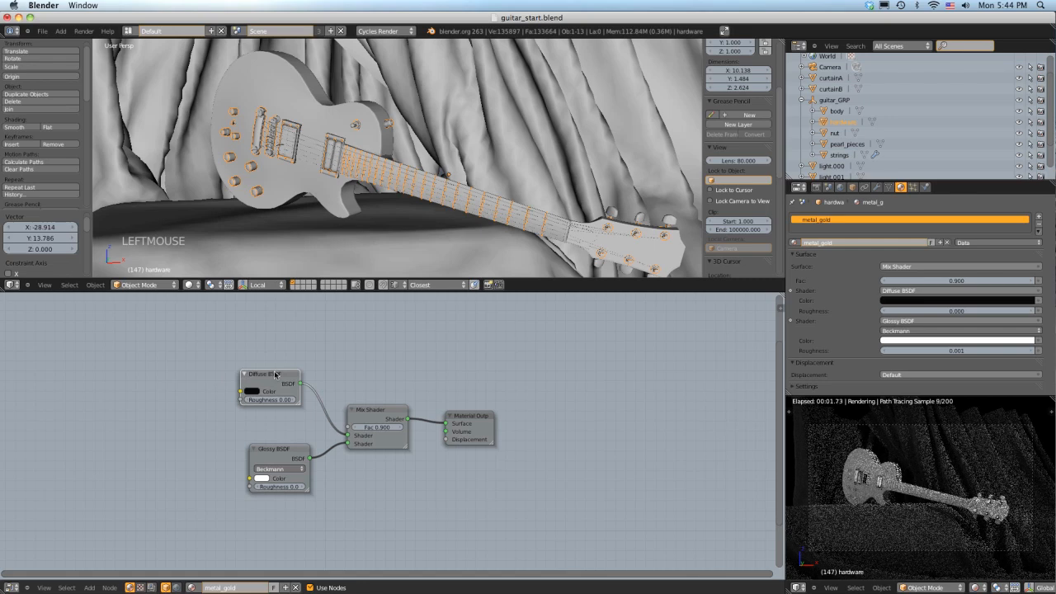
pyautogui.moveTo(276, 376); pyautogui.dragTo(266, 371, button='right')
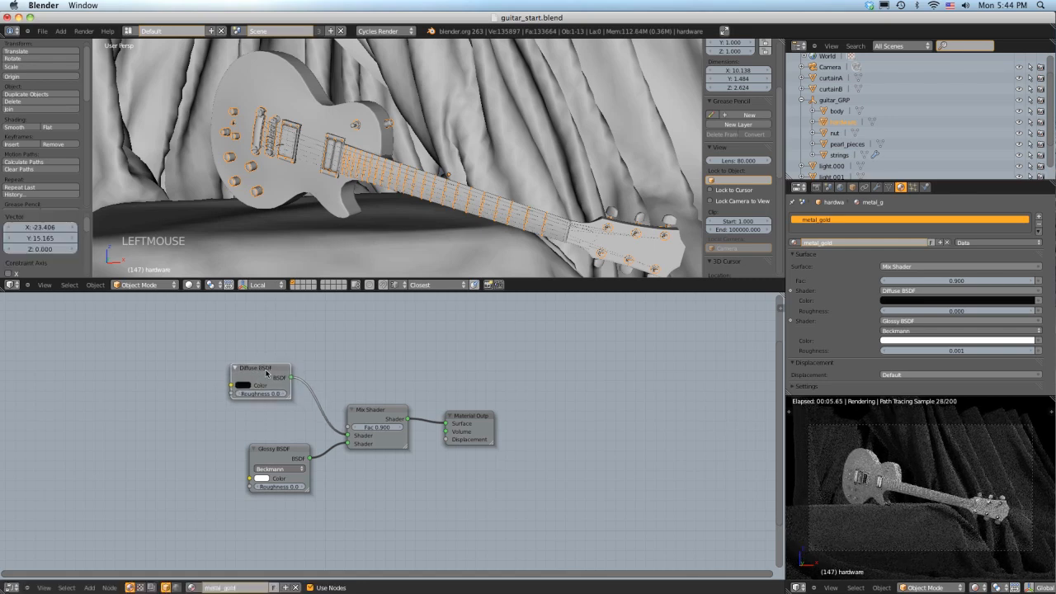
# Step: Delete the Diffuse BSDF and Mix Shader, connecting the Glossy BSDF directly to the Material Output Surface
pyautogui.press('x')
pyautogui.moveTo(351, 443); pyautogui.dragTo(445, 424)
pyautogui.click(372, 411)
pyautogui.press('x')
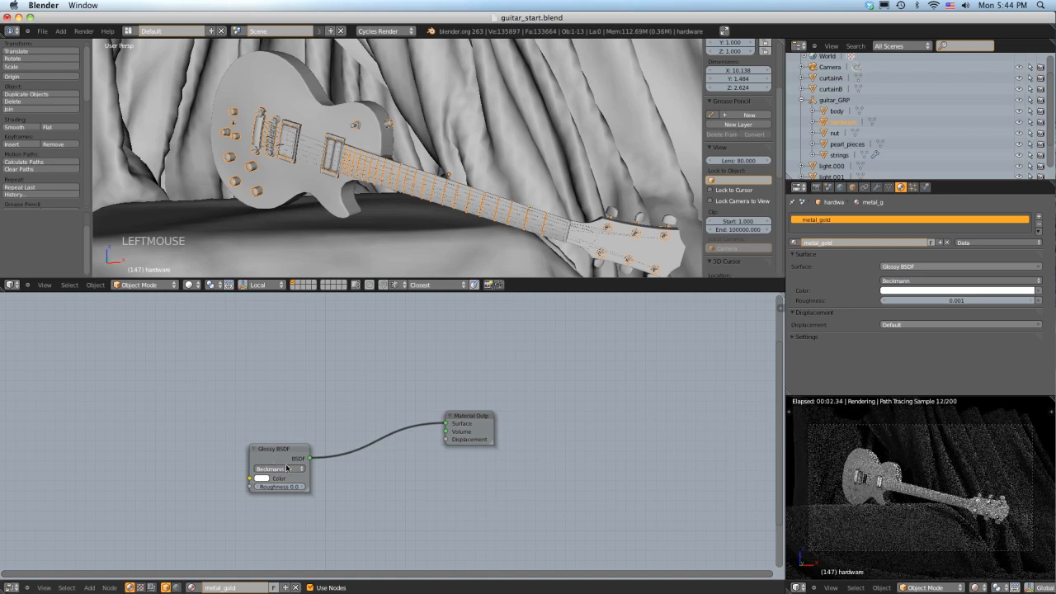
# Step: Tint metal_gold's Glossy BSDF color to a pale warm yellow
pyautogui.click(262, 479)
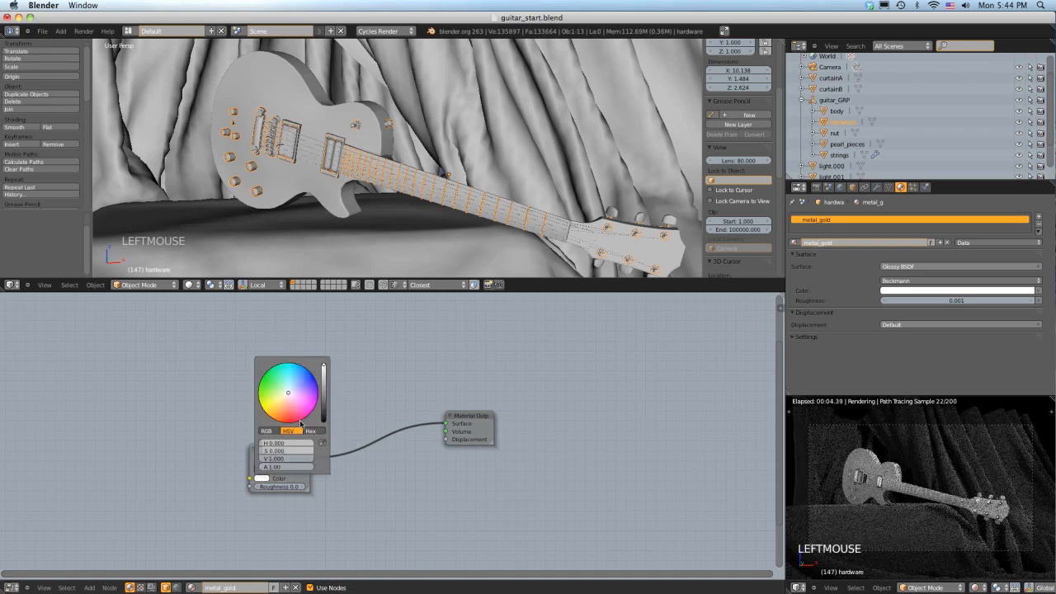
pyautogui.click(284, 399)
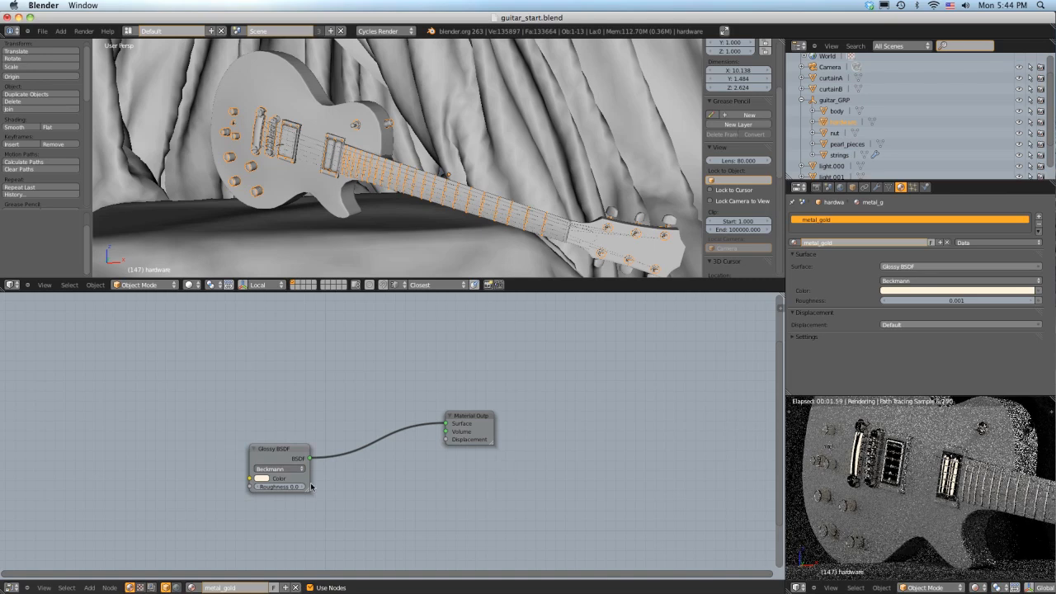
# Step: Deepen metal_gold's Glossy BSDF color to a warm gold with hue 0.117, saturation 0.507 and value 1.000
pyautogui.click(261, 477)
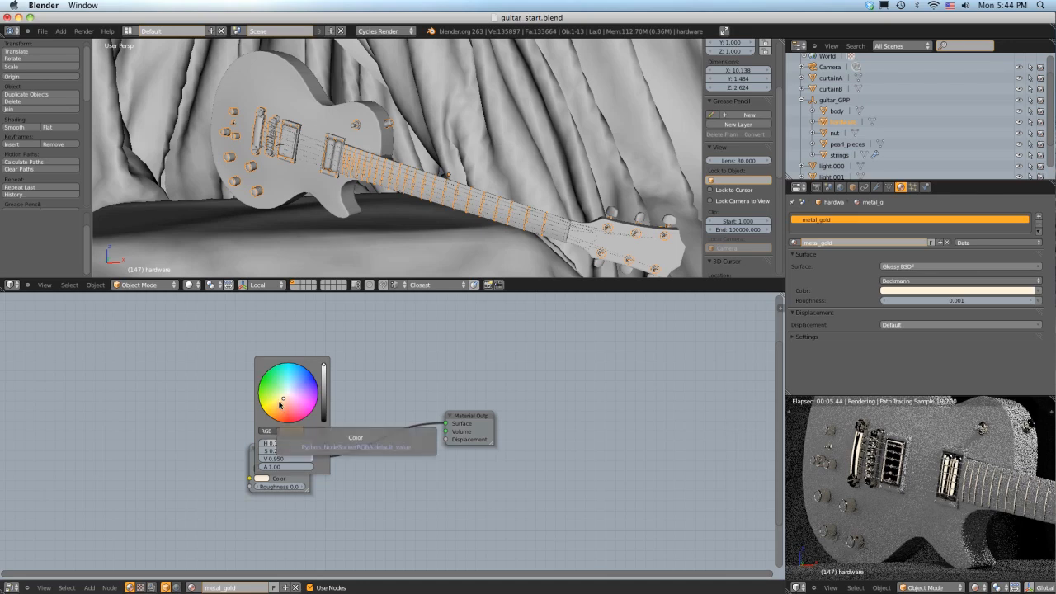
pyautogui.click(281, 404)
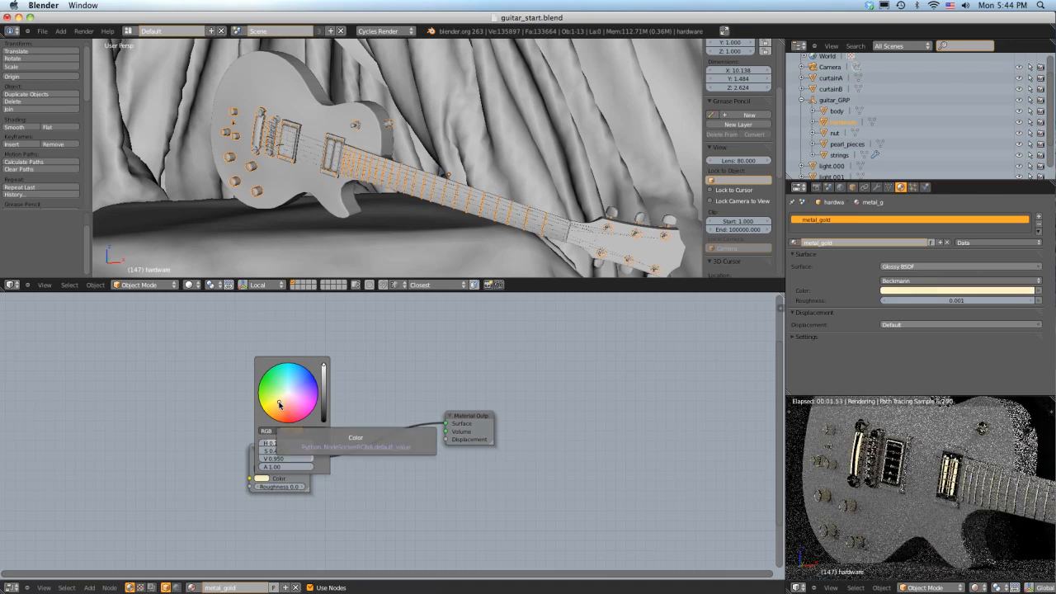
pyautogui.click(281, 405)
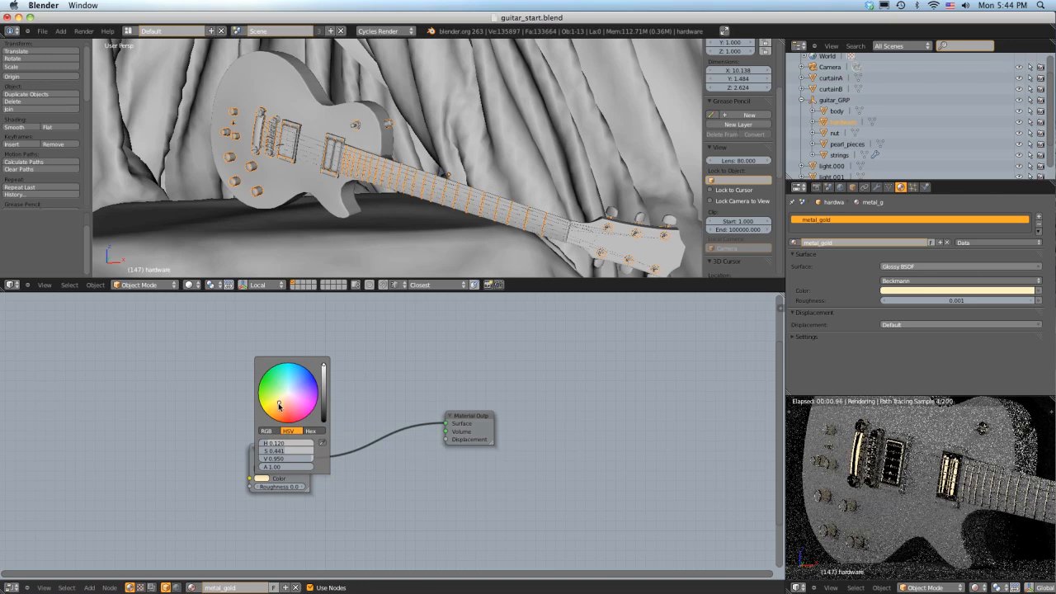
pyautogui.click(278, 405)
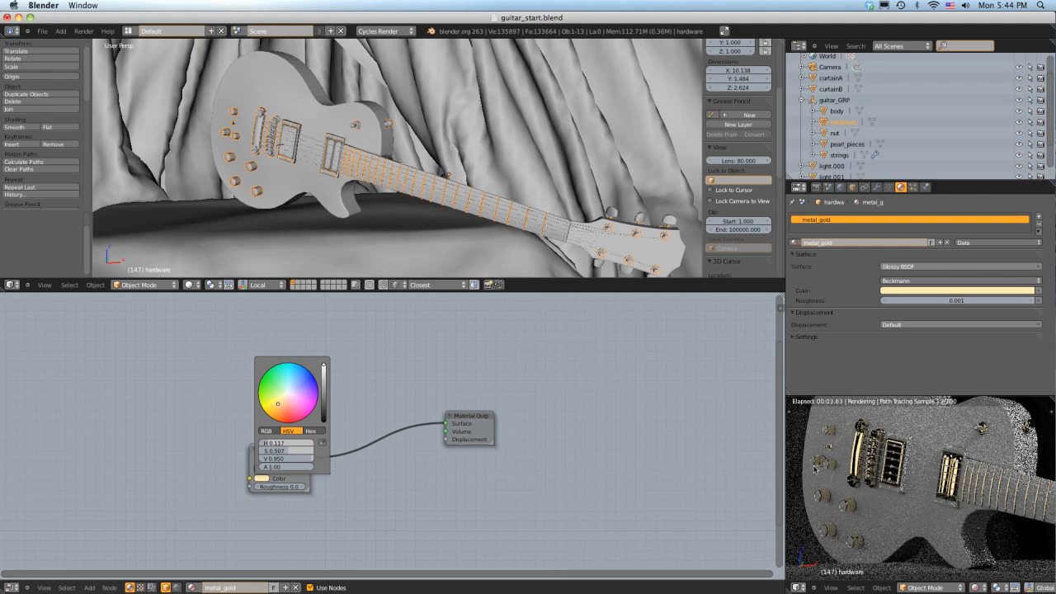
pyautogui.scroll(-4, 278, 404)
pyautogui.scroll(-1, 279, 404)
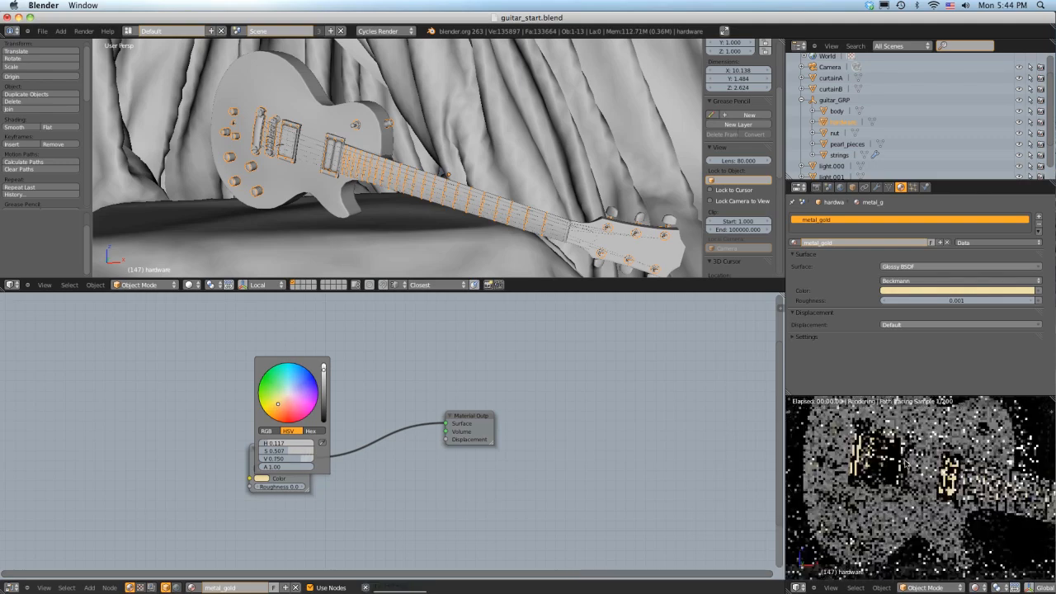
pyautogui.scroll(4, 278, 405)
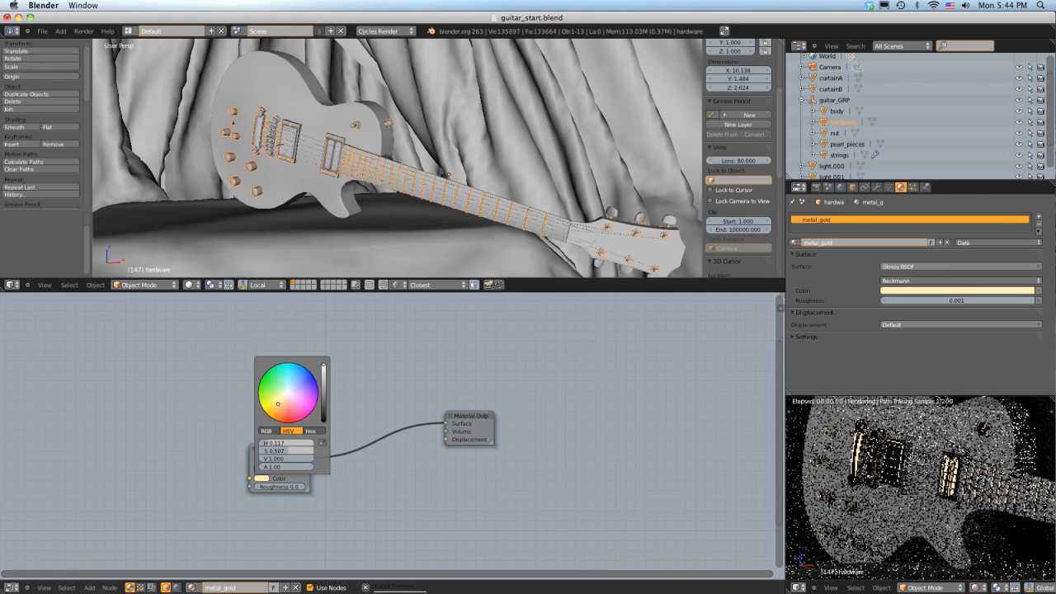
# Step: Move metal_gold's Glossy BSDF node closer to the Material Output node
pyautogui.scroll(-1, 994, 501)
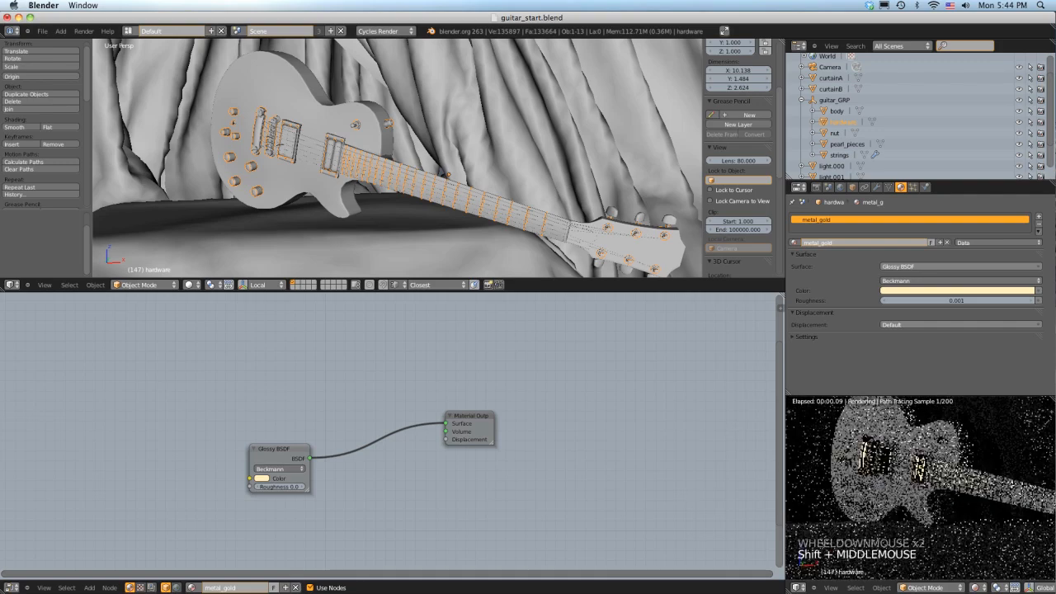
pyautogui.moveTo(307, 446); pyautogui.dragTo(341, 420, button='right')
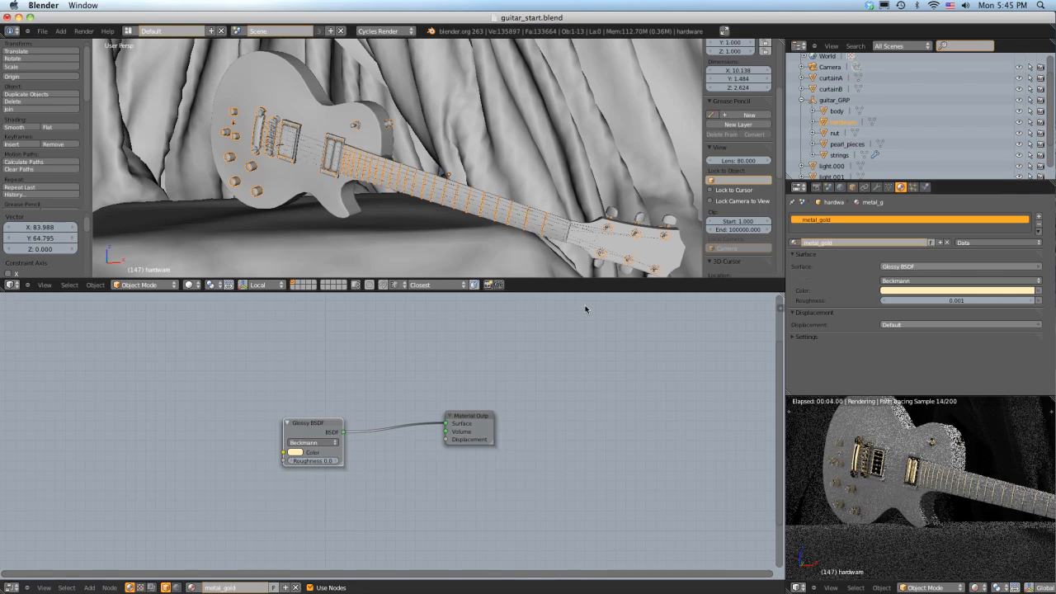
pyautogui.moveTo(308, 431); pyautogui.dragTo(325, 447, button='right')
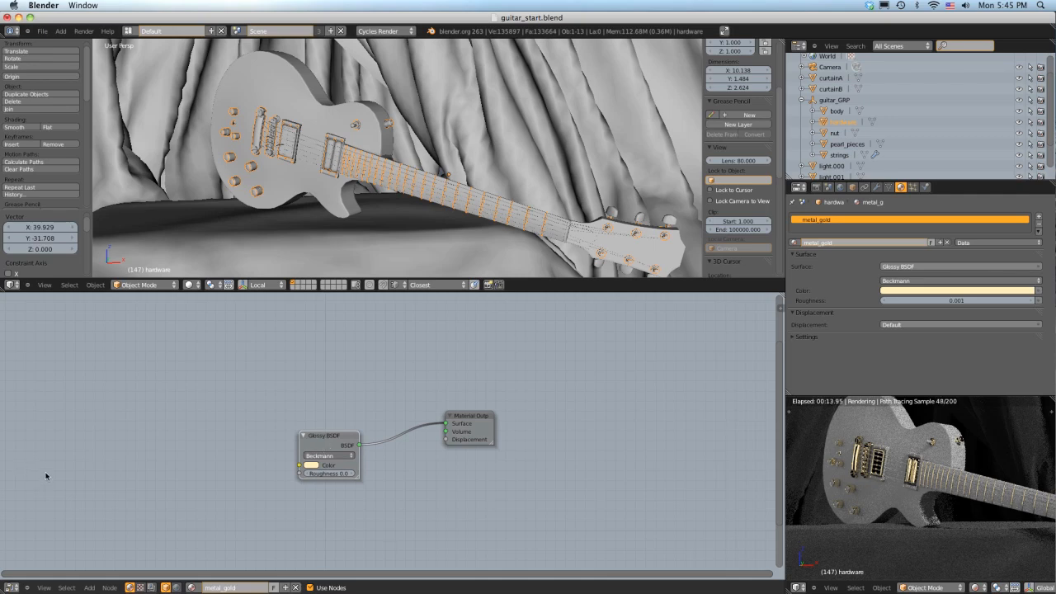
pyautogui.moveTo(324, 453); pyautogui.dragTo(319, 447, button='right')
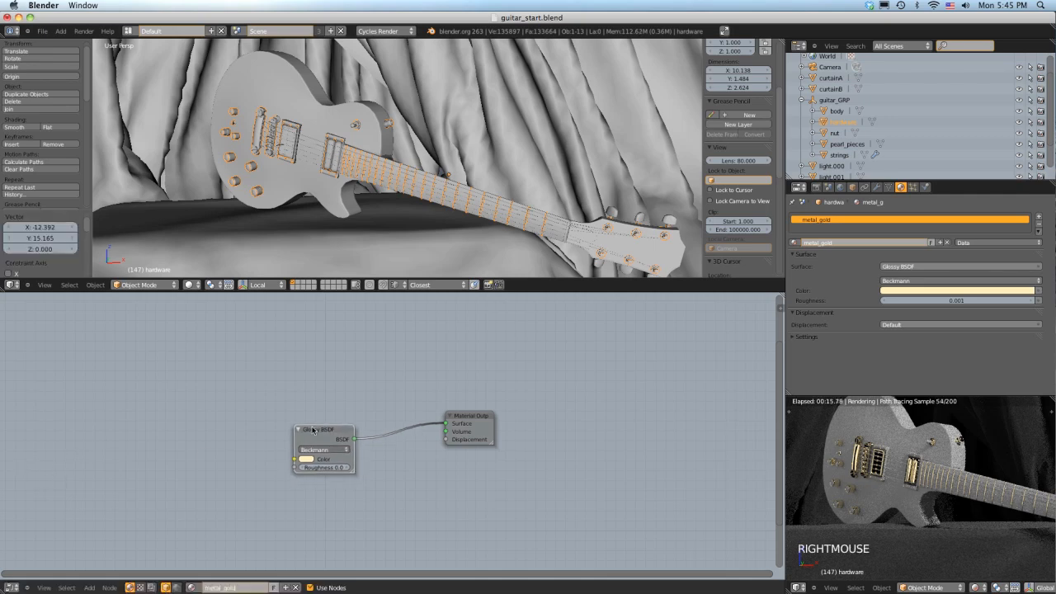
# Step: Replace the test material on the guitar's pearl_pieces object with a new material named MoP
pyautogui.moveTo(321, 138); pyautogui.dragTo(335, 138, button='middle')
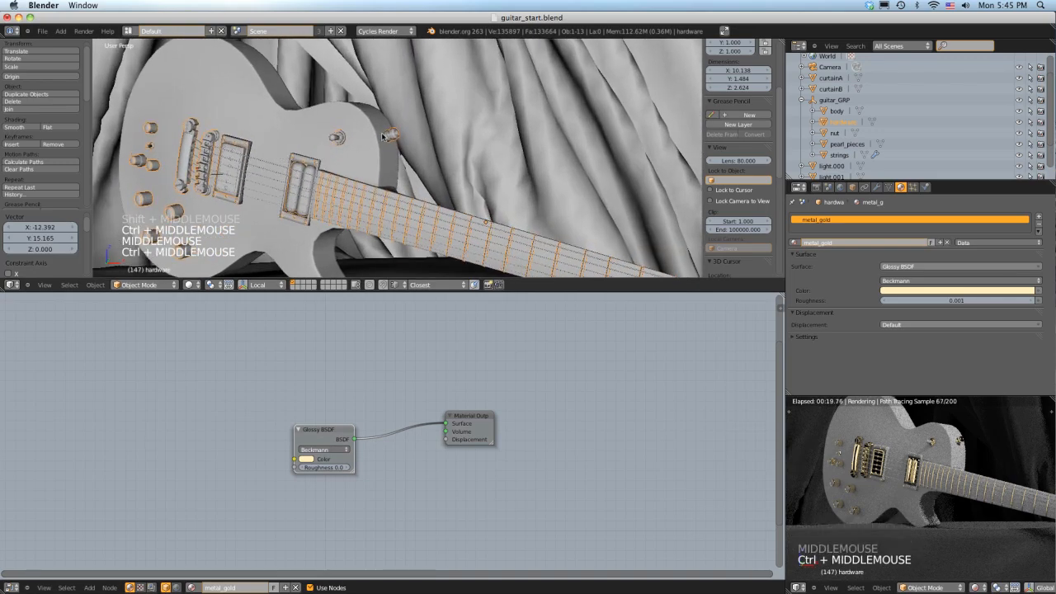
pyautogui.click(335, 138)
pyautogui.scroll(-3, 405, 163)
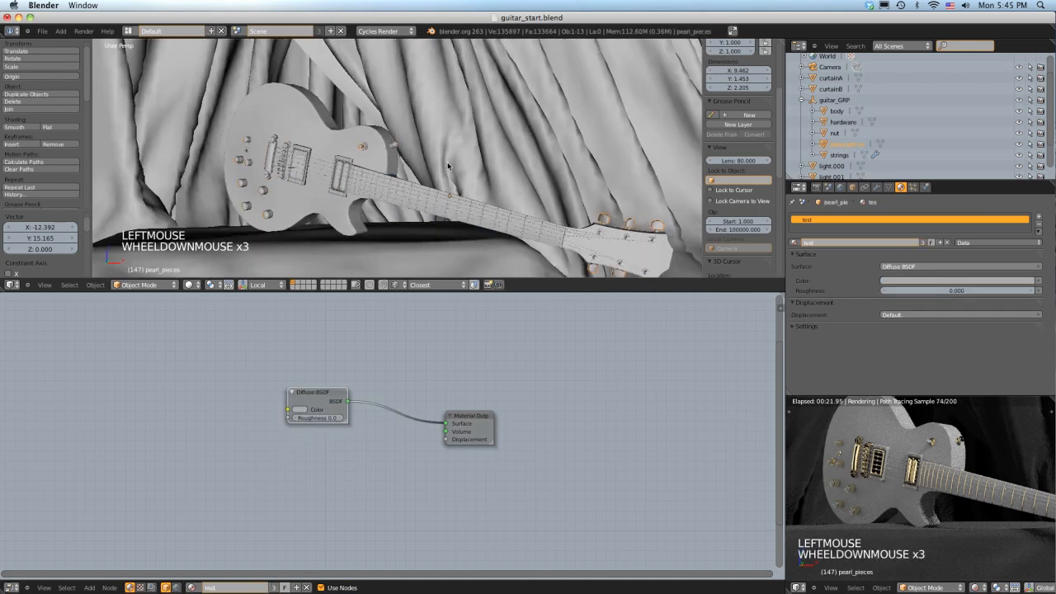
pyautogui.keyDown('shift'); pyautogui.moveTo(441, 186); pyautogui.dragTo(426, 169, button='middle'); pyautogui.keyUp('shift')
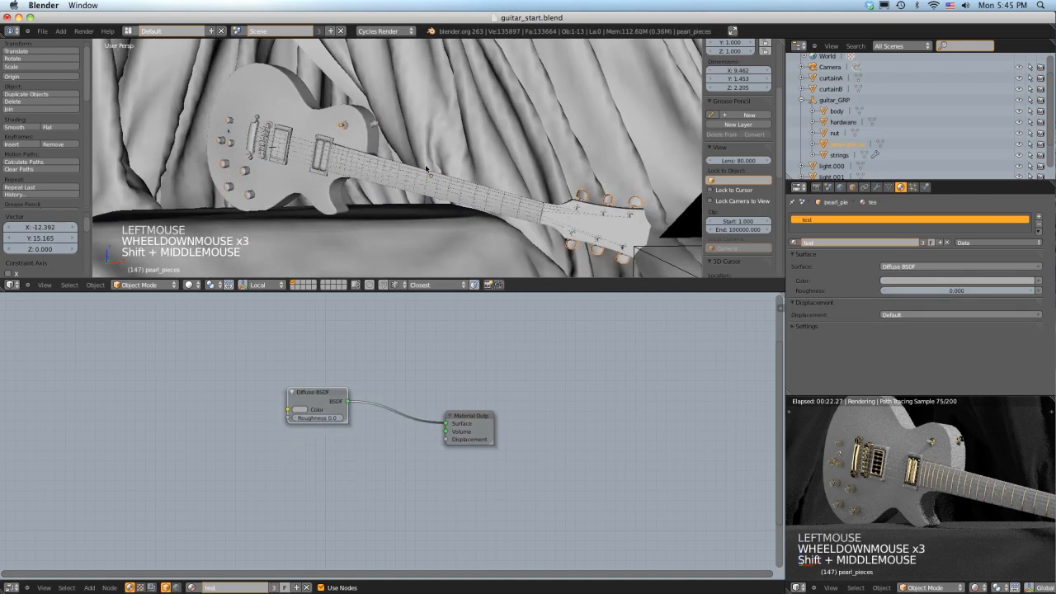
pyautogui.click(947, 244)
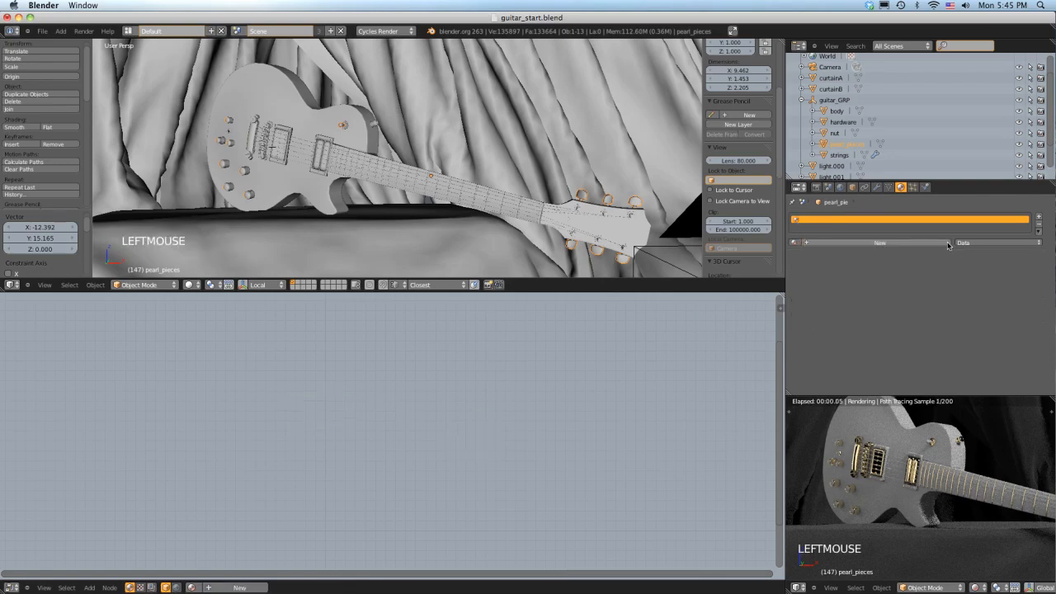
pyautogui.click(883, 243)
pyautogui.click(883, 243)
pyautogui.write('MoP')
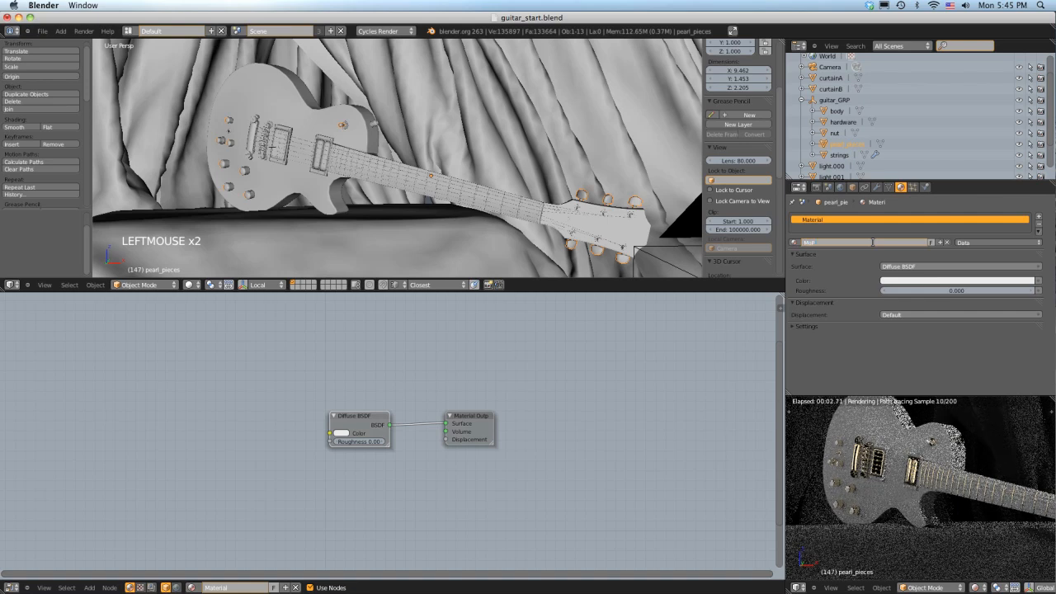
pyautogui.press('Return')
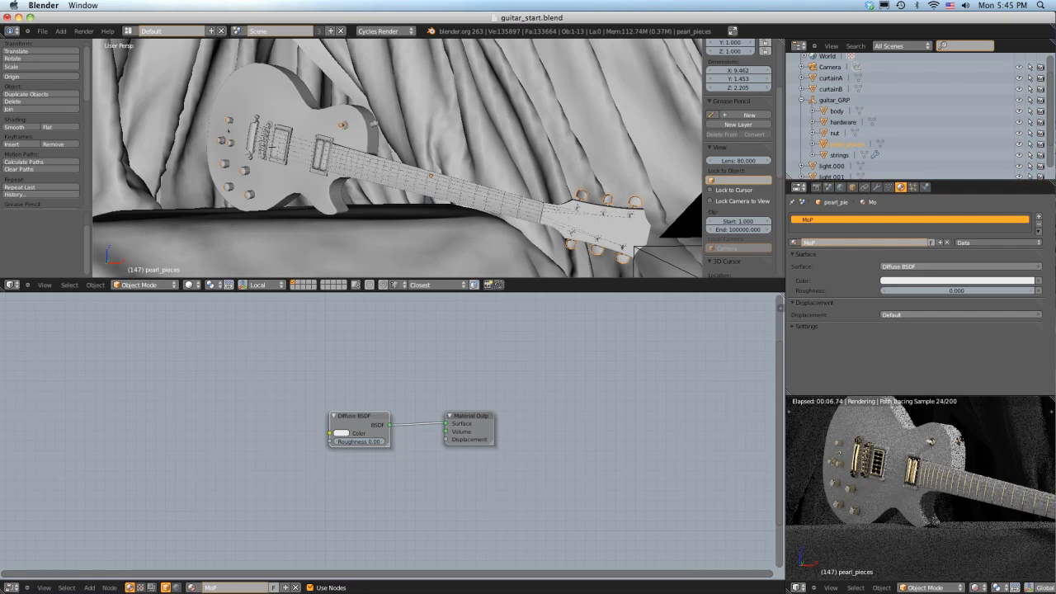
# Step: Move MoP's Diffuse BSDF farther from the Material Output and tint its color pale warm cream with saturation about 0.2
pyautogui.press('super+Tab')
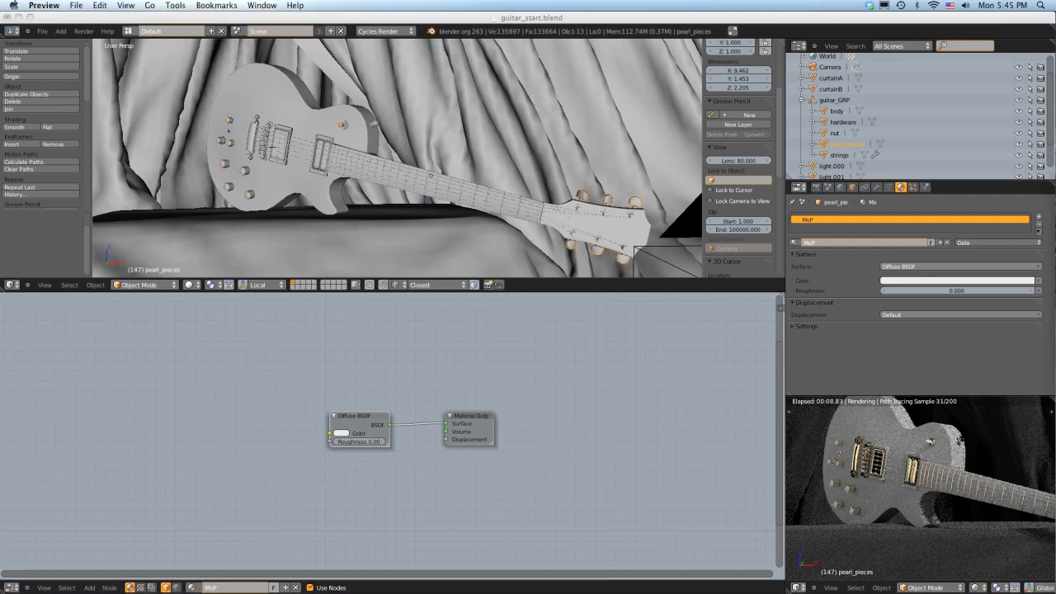
pyautogui.rightClick(221, 383)
pyautogui.click(364, 411)
pyautogui.moveTo(364, 412); pyautogui.dragTo(238, 354, button='right')
pyautogui.click(217, 377)
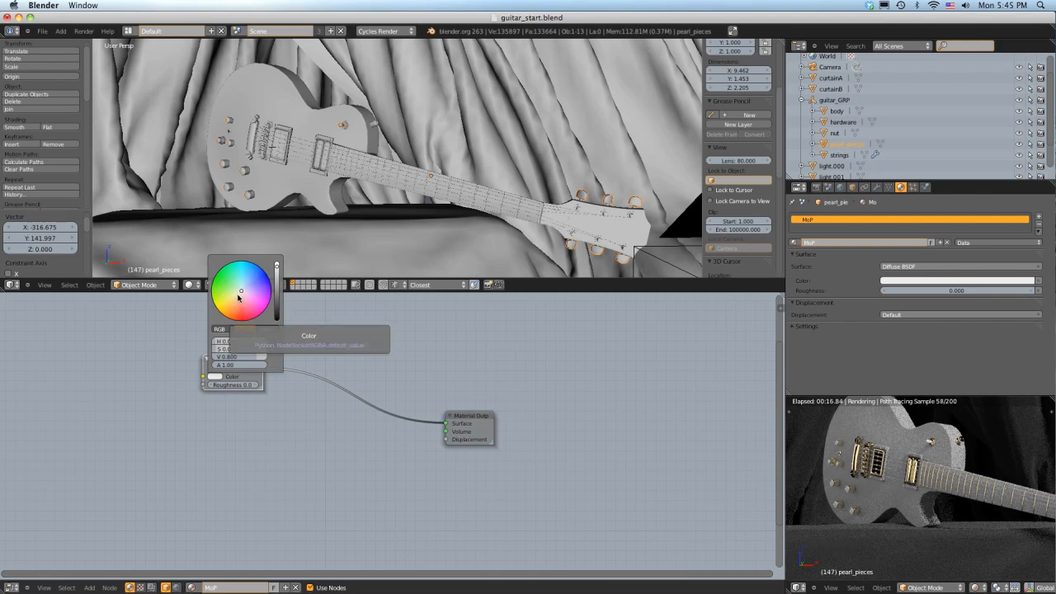
pyautogui.click(238, 297)
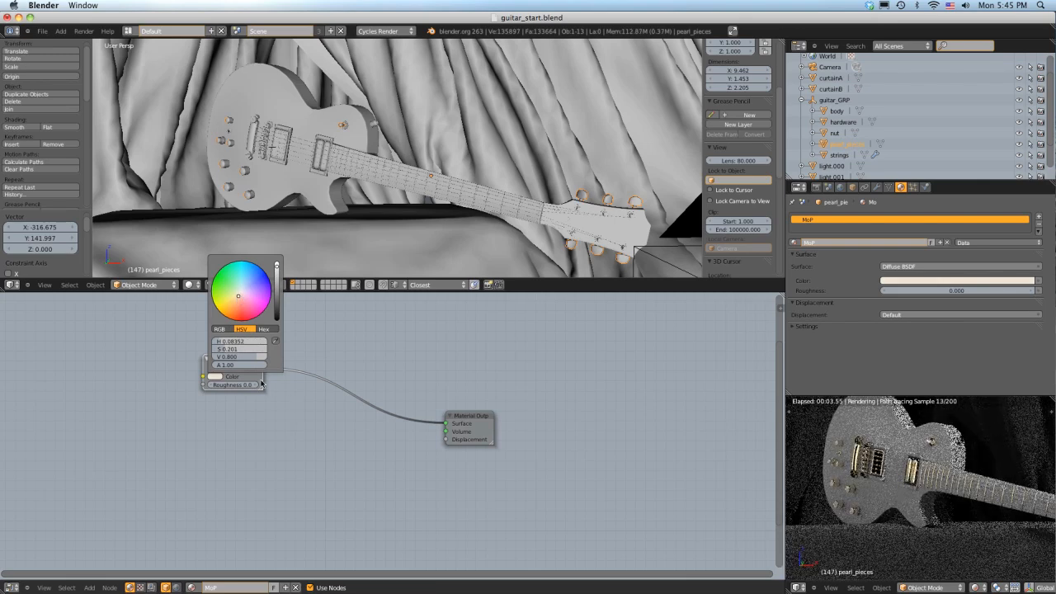
# Step: Add a Glossy BSDF to MoP and blend it with the Diffuse BSDF through a Mix Shader inserted before the Material Output
pyautogui.hotkey('shift', 'a')
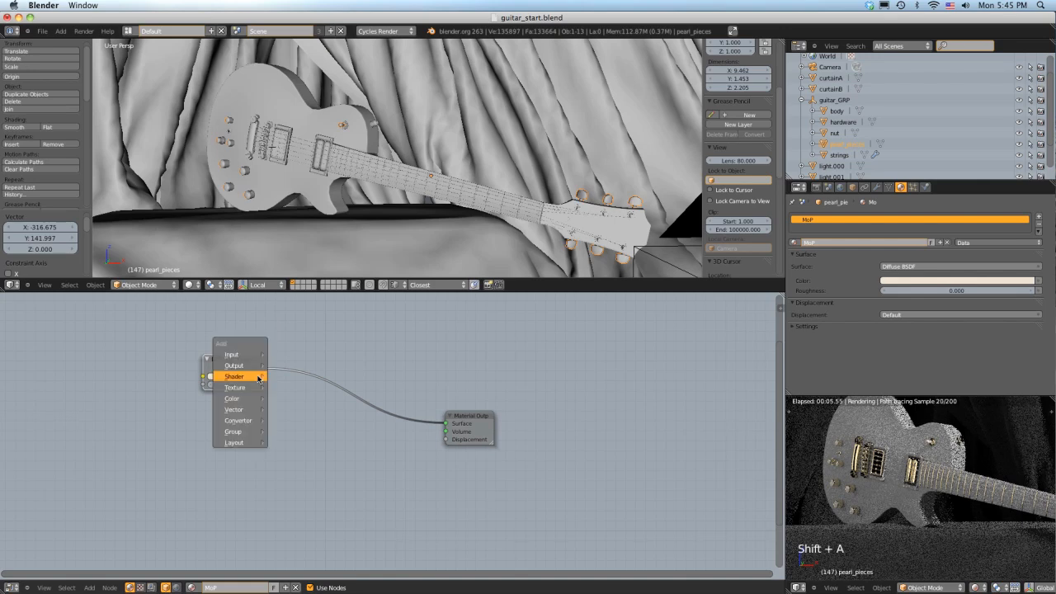
pyautogui.moveTo(239, 373)
pyautogui.click(294, 386)
pyautogui.moveTo(289, 399); pyautogui.dragTo(191, 438, button='right')
pyautogui.hotkey('shift', 'a')
pyautogui.moveTo(244, 425)
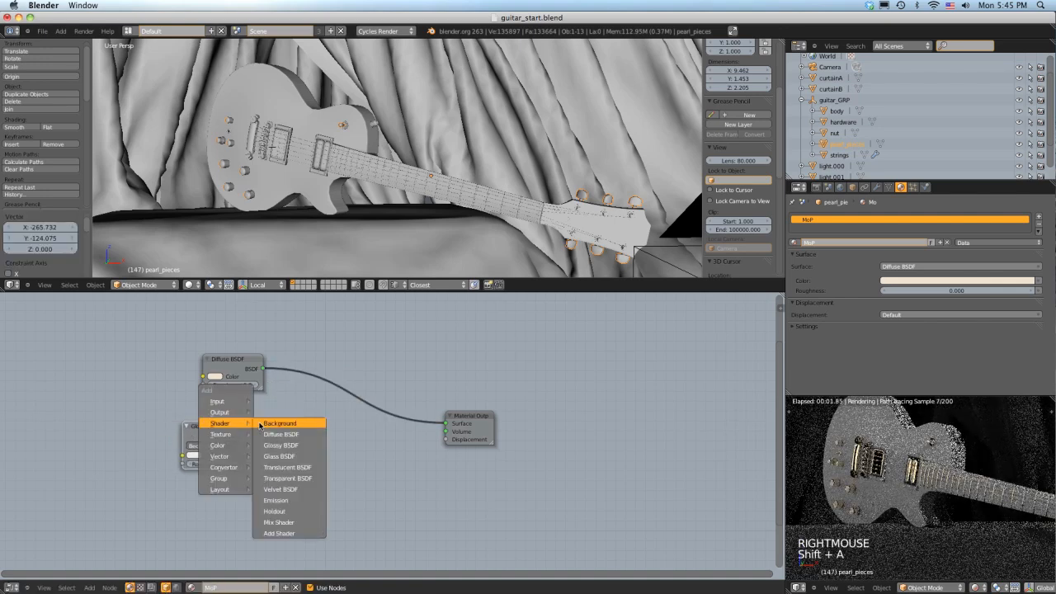
pyautogui.click(280, 522)
pyautogui.moveTo(307, 495); pyautogui.dragTo(315, 367, button='right')
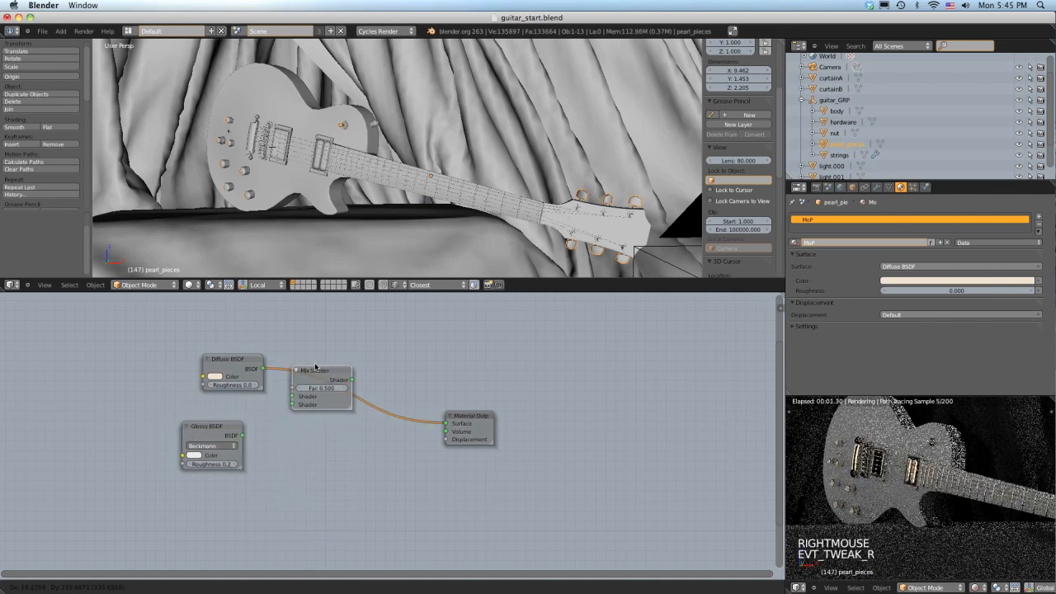
pyautogui.moveTo(242, 434); pyautogui.dragTo(291, 407)
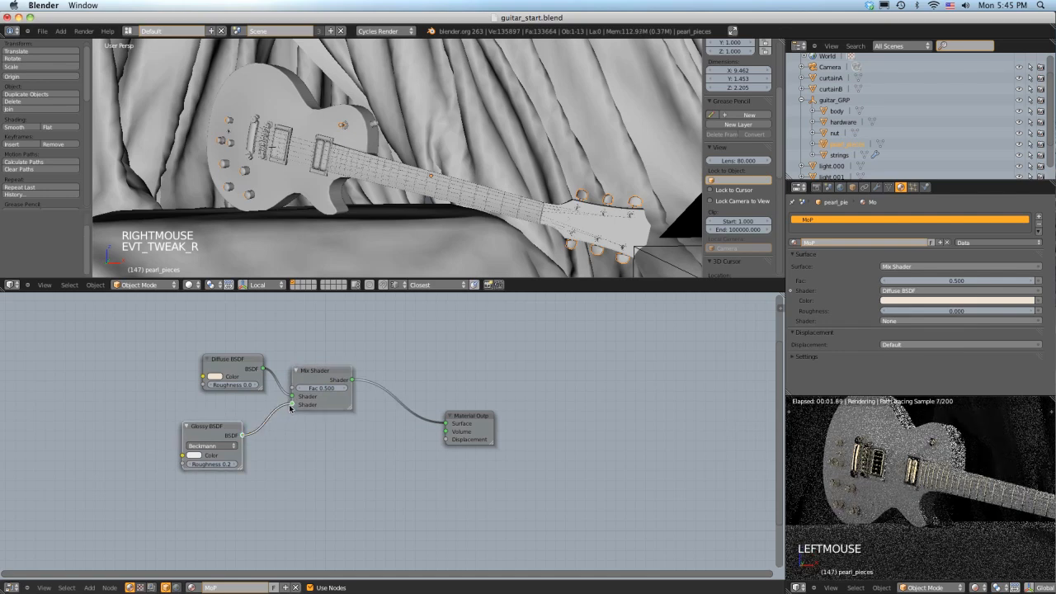
# Step: Brighten MoP's Glossy BSDF color to white and set its roughness to 0.1
pyautogui.click(195, 454)
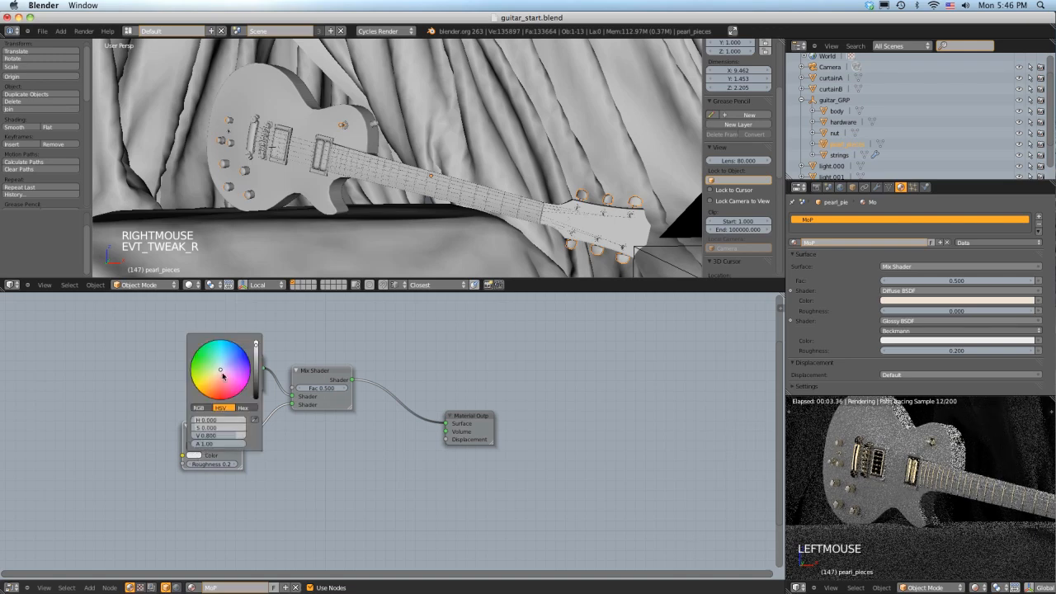
pyautogui.click(220, 375)
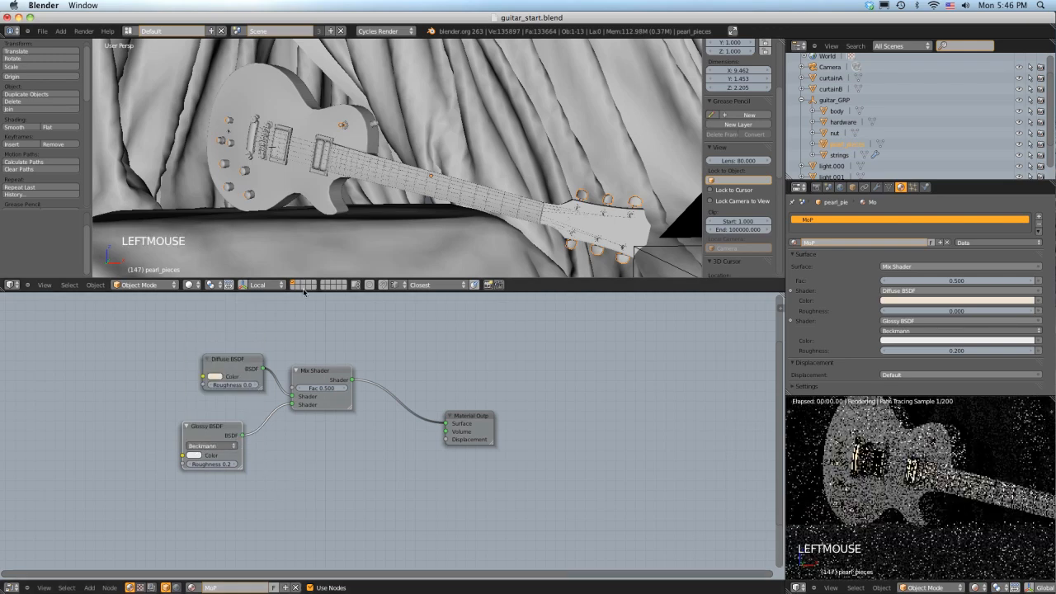
pyautogui.click(200, 454)
pyautogui.click(257, 346)
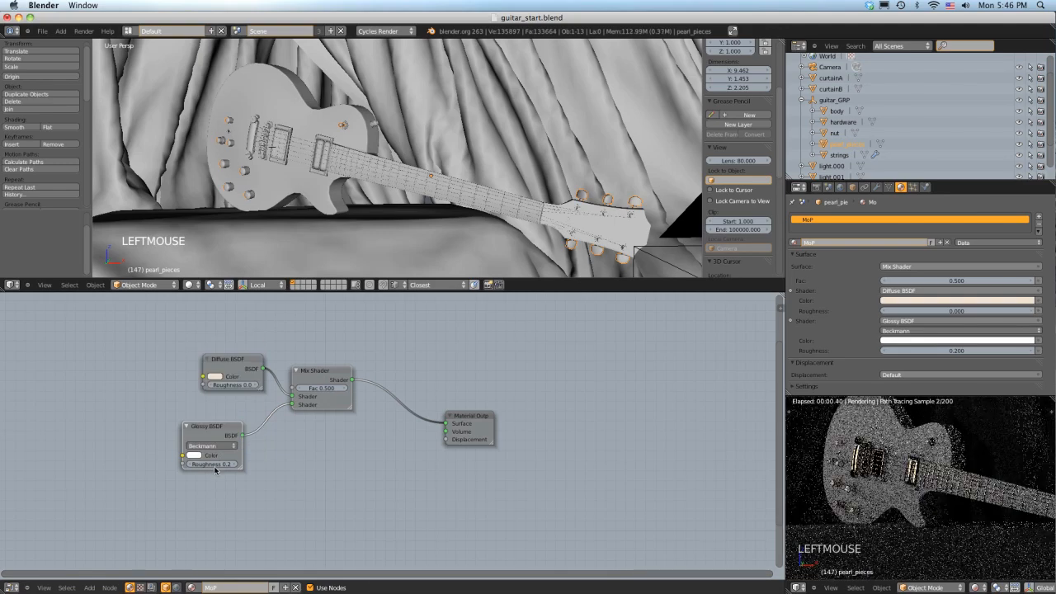
pyautogui.doubleClick(214, 464)
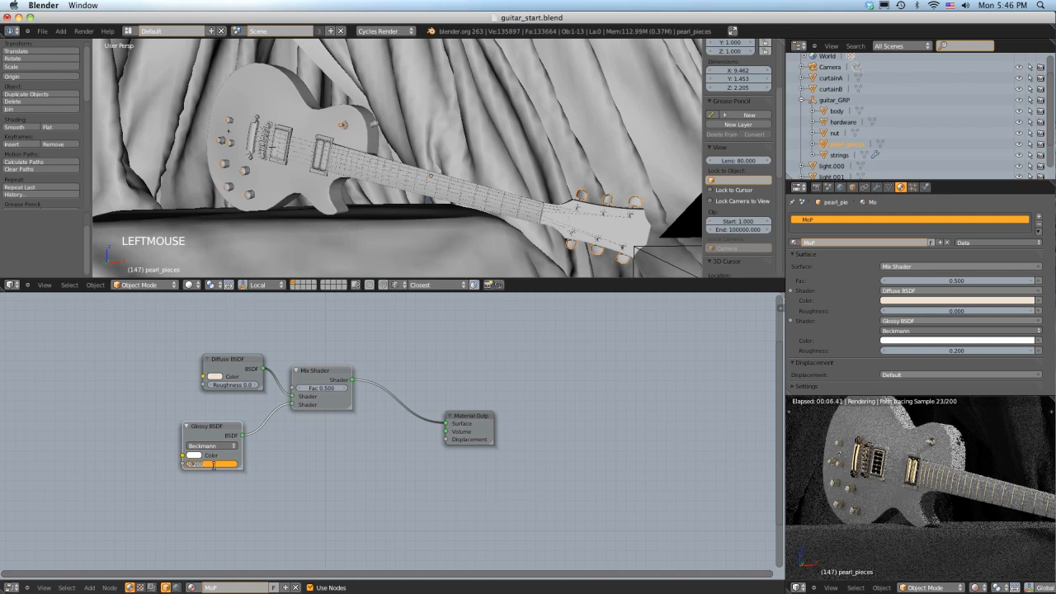
pyautogui.write('0.1')
pyautogui.press('Return')
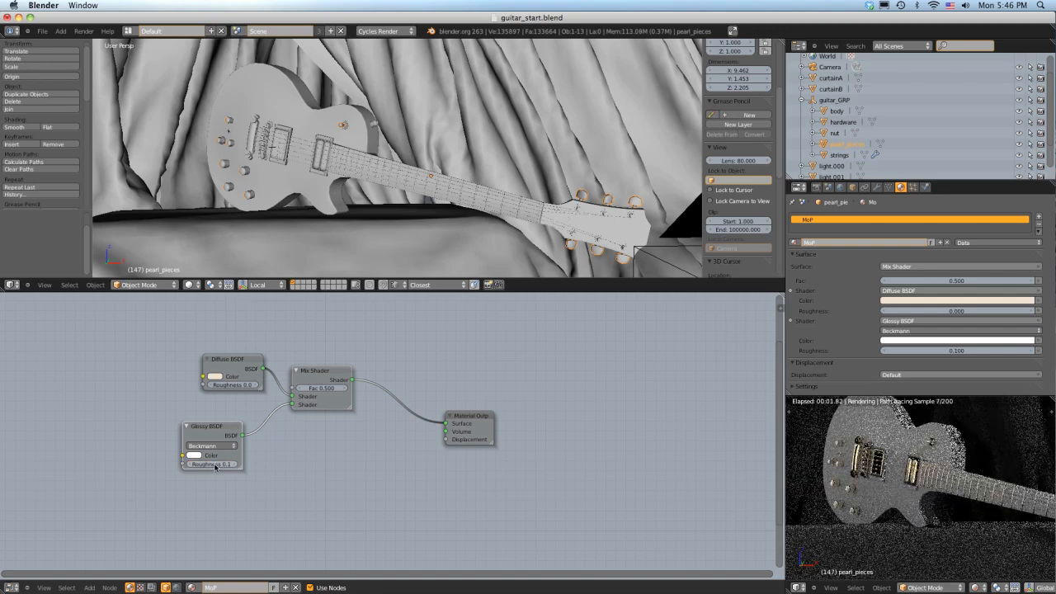
# Step: Space out the Glossy BSDF and Material Output nodes and add a Translucent BSDF below the Mix Shader
pyautogui.moveTo(216, 437); pyautogui.dragTo(193, 435, button='right')
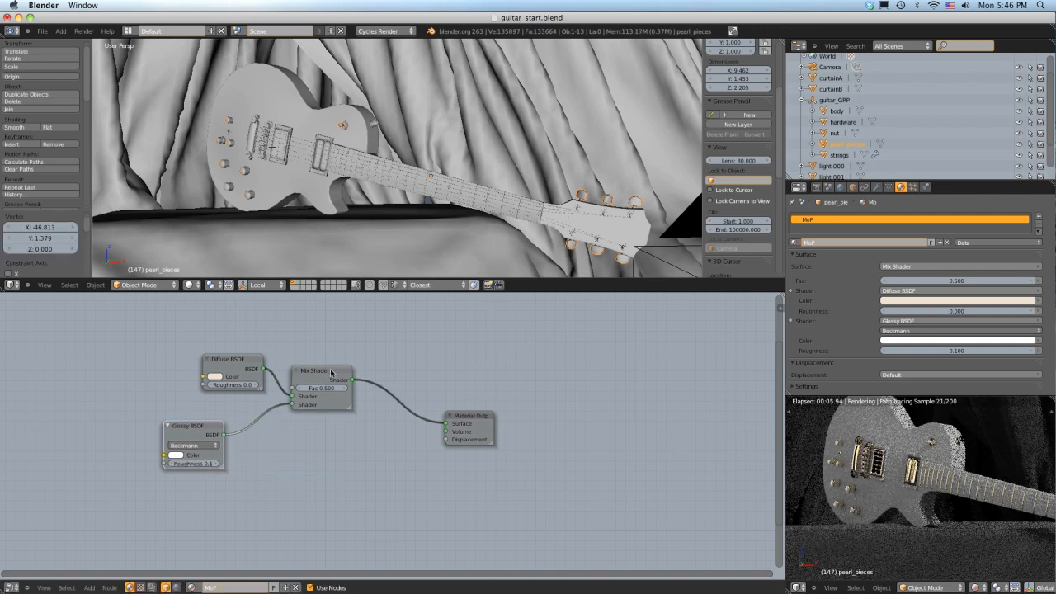
pyautogui.moveTo(477, 426); pyautogui.dragTo(538, 424, button='right')
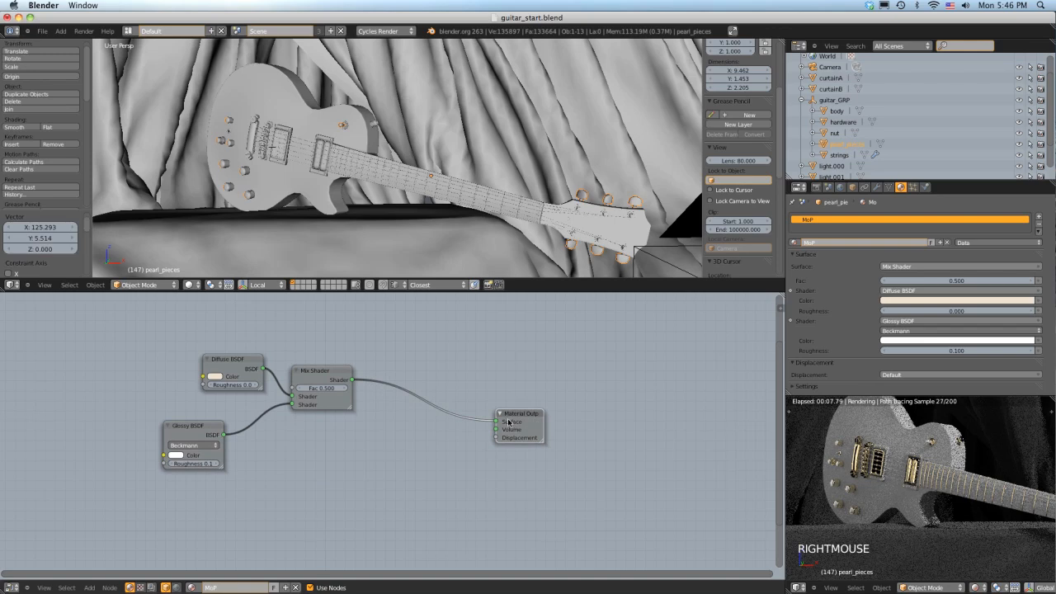
pyautogui.hotkey('shift', 'a')
pyautogui.moveTo(482, 430)
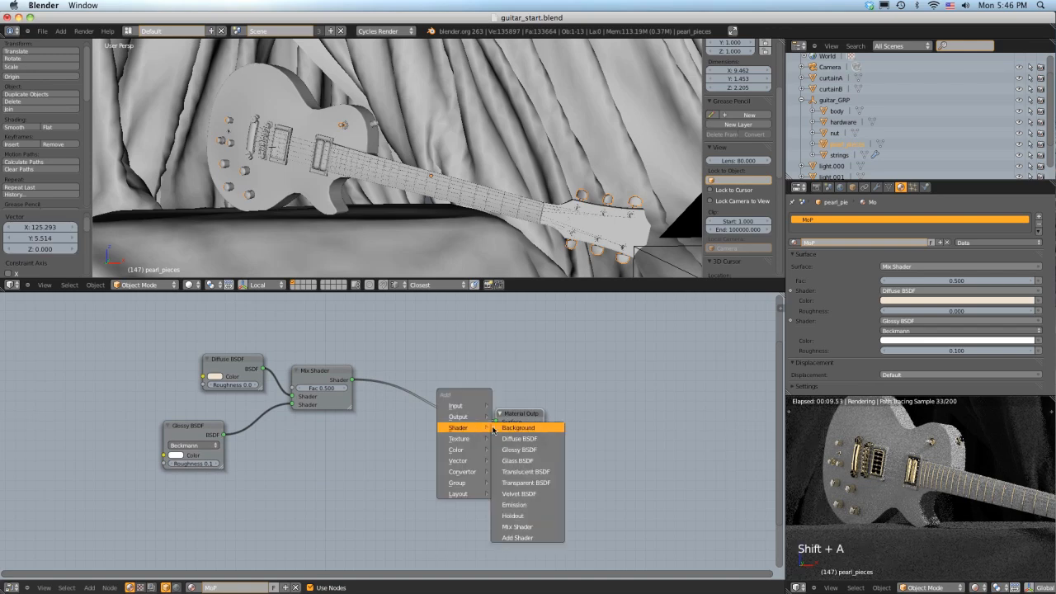
pyautogui.click(532, 471)
pyautogui.rightClick(334, 493)
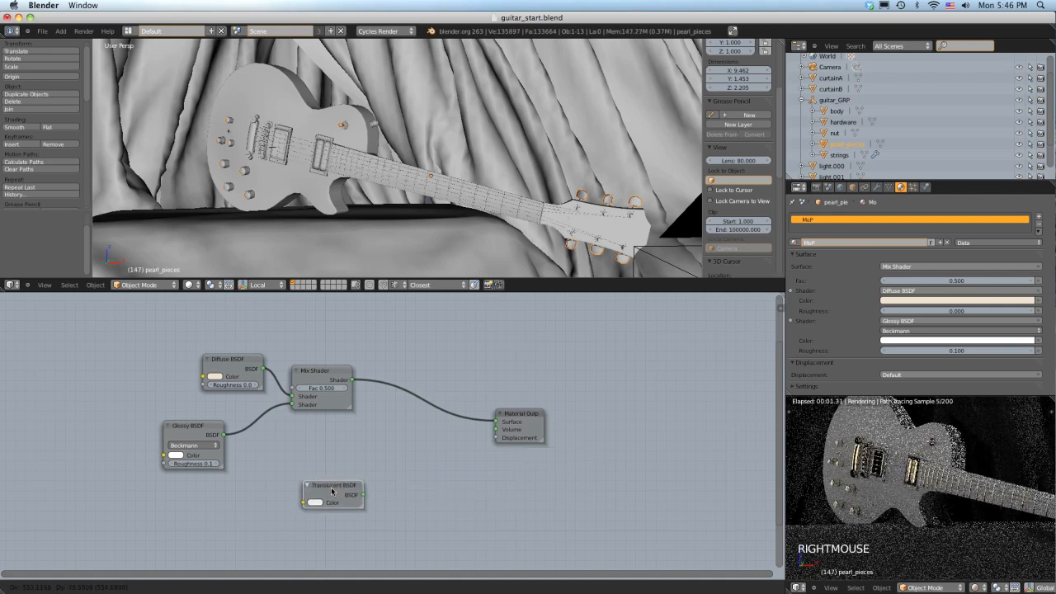
# Step: Insert a second Mix Shader before the Material Output and connect the Translucent BSDF to its second shader input
pyautogui.hotkey('shift', 'a')
pyautogui.moveTo(333, 490)
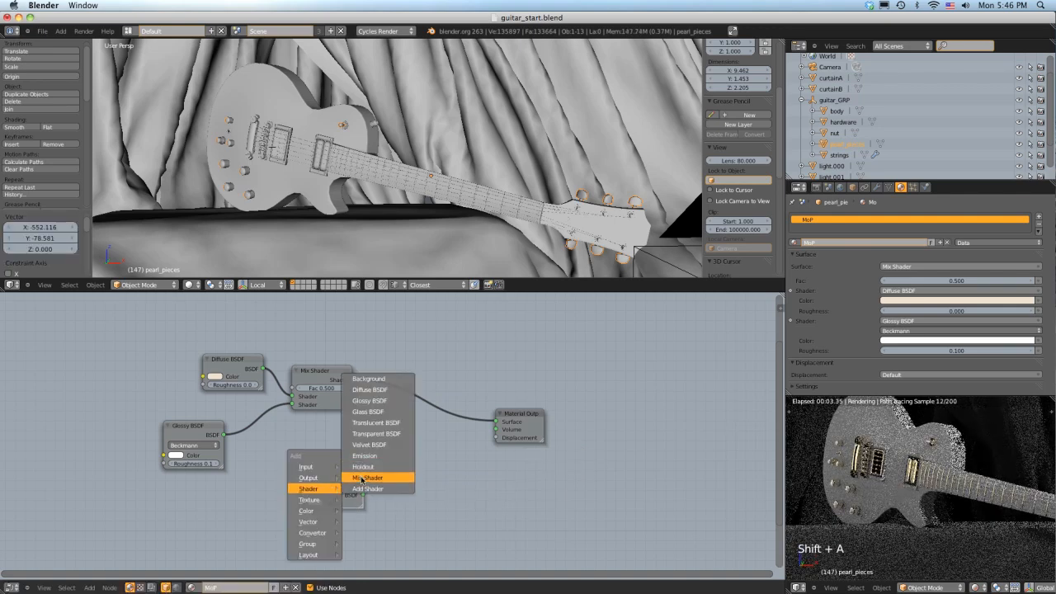
pyautogui.click(368, 478)
pyautogui.moveTo(381, 459); pyautogui.dragTo(412, 396, button='right')
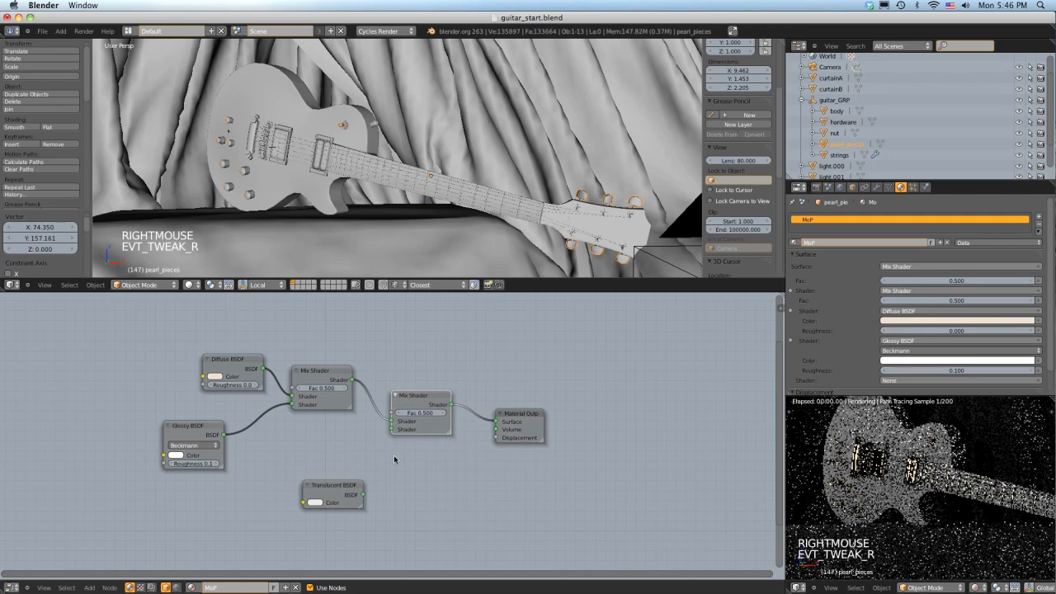
pyautogui.moveTo(338, 495); pyautogui.dragTo(324, 490, button='right')
pyautogui.moveTo(348, 488); pyautogui.dragTo(389, 430)
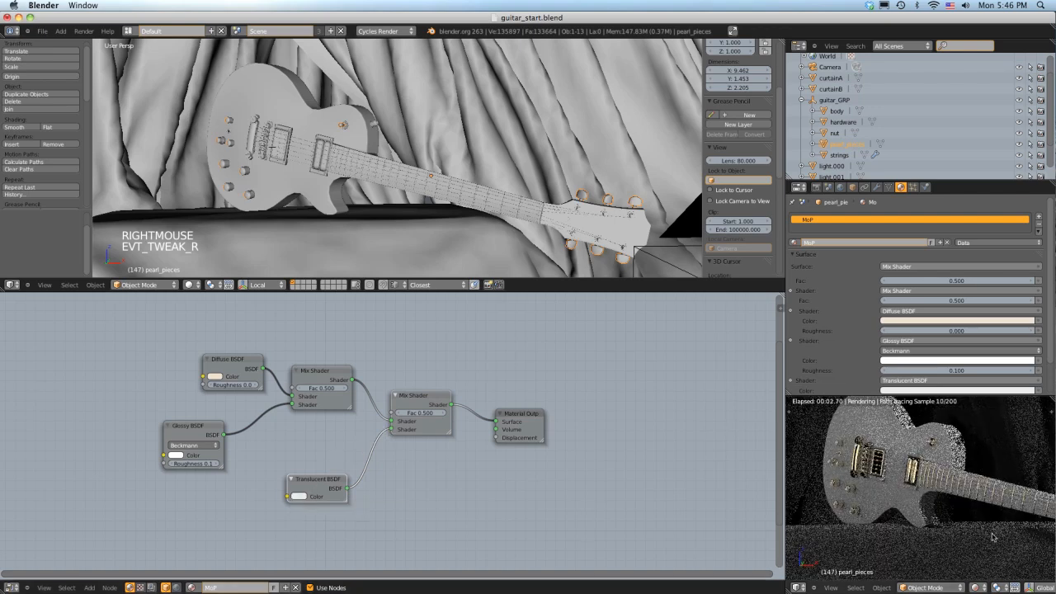
# Step: Tint MoP's Translucent BSDF a warm off-white and set the second Mix Shader's factor to 0.6
pyautogui.click(291, 496)
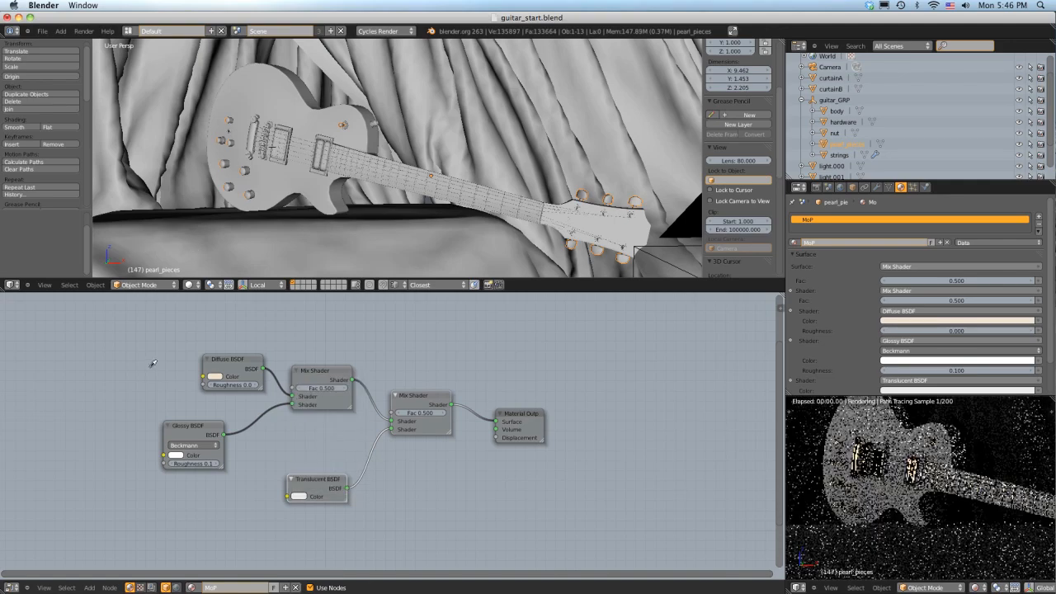
pyautogui.click(424, 414)
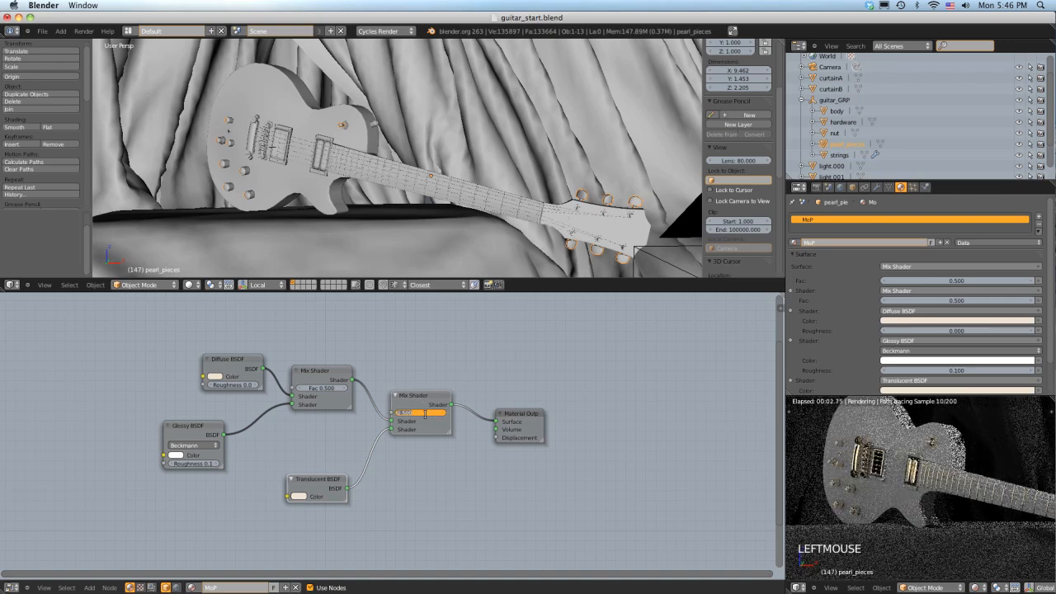
pyautogui.write('0.6')
pyautogui.press('Return')
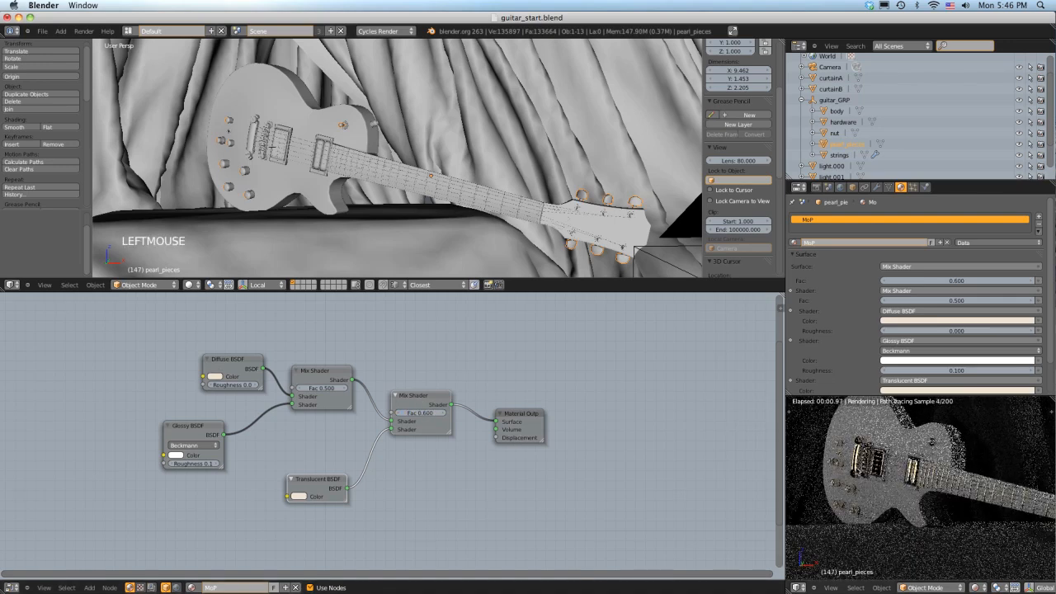
# Step: Examine the headstock's tuning pegs up close in the rendered preview and reselect the pearl pieces
pyautogui.click(890, 401)
pyautogui.keyDown('shift'); pyautogui.moveTo(908, 470); pyautogui.dragTo(752, 429, button='middle'); pyautogui.keyUp('shift')
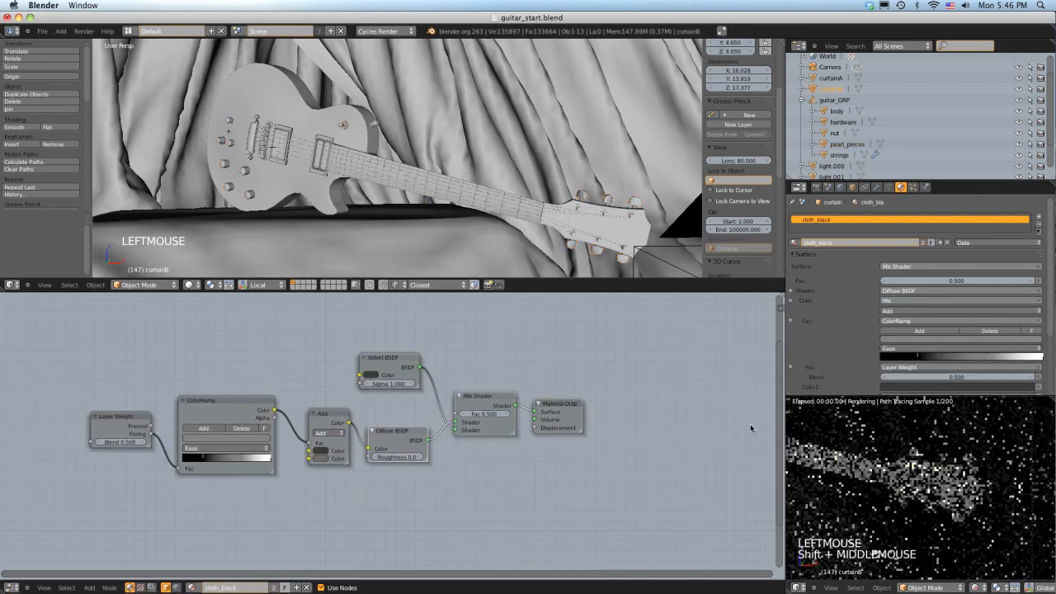
pyautogui.keyDown('shift'); pyautogui.moveTo(953, 416); pyautogui.dragTo(911, 401, button='middle'); pyautogui.keyUp('shift')
pyautogui.scroll(2, 912, 401)
pyautogui.scroll(1, 911, 455)
pyautogui.keyDown('shift'); pyautogui.moveTo(911, 455); pyautogui.dragTo(899, 454, button='middle'); pyautogui.keyUp('shift')
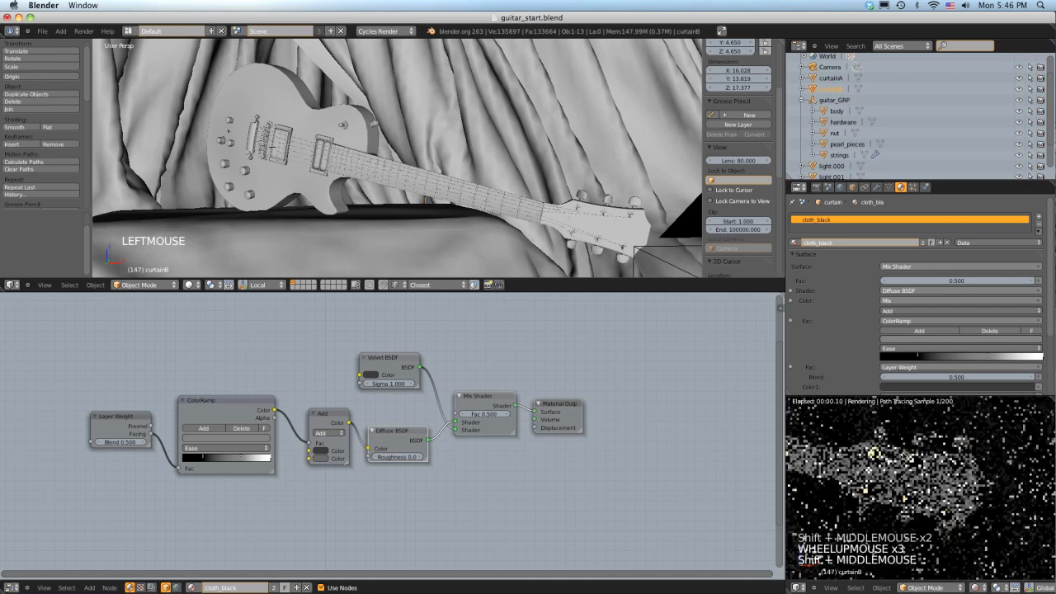
pyautogui.scroll(2, 900, 455)
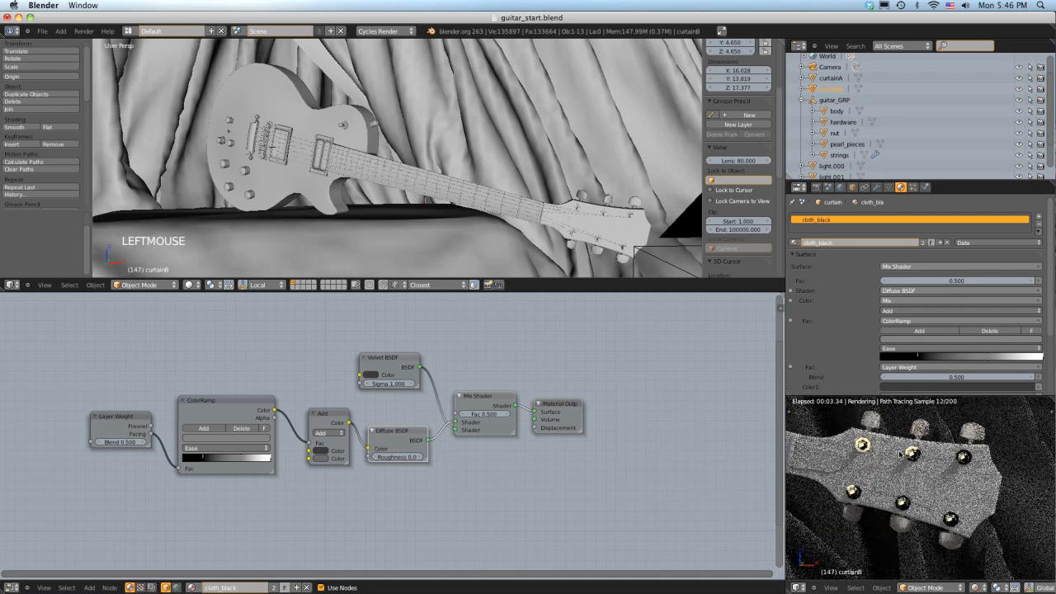
pyautogui.click(976, 433)
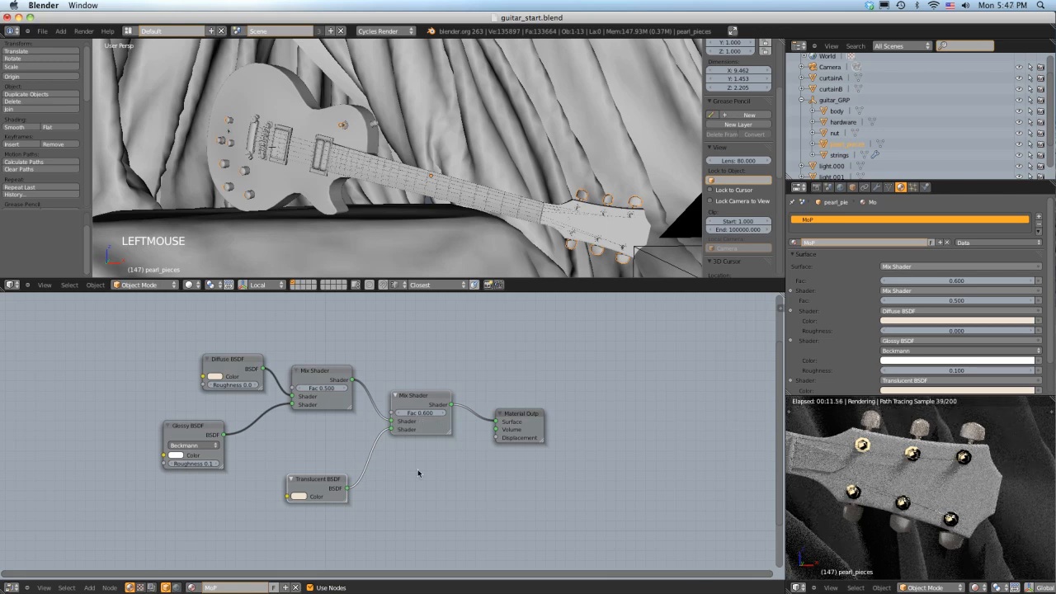
# Step: Raise the Translucent BSDF color's value to 1.0 and brighten the Diffuse BSDF color, moving the Diffuse node farther from the first Mix Shader
pyautogui.click(299, 496)
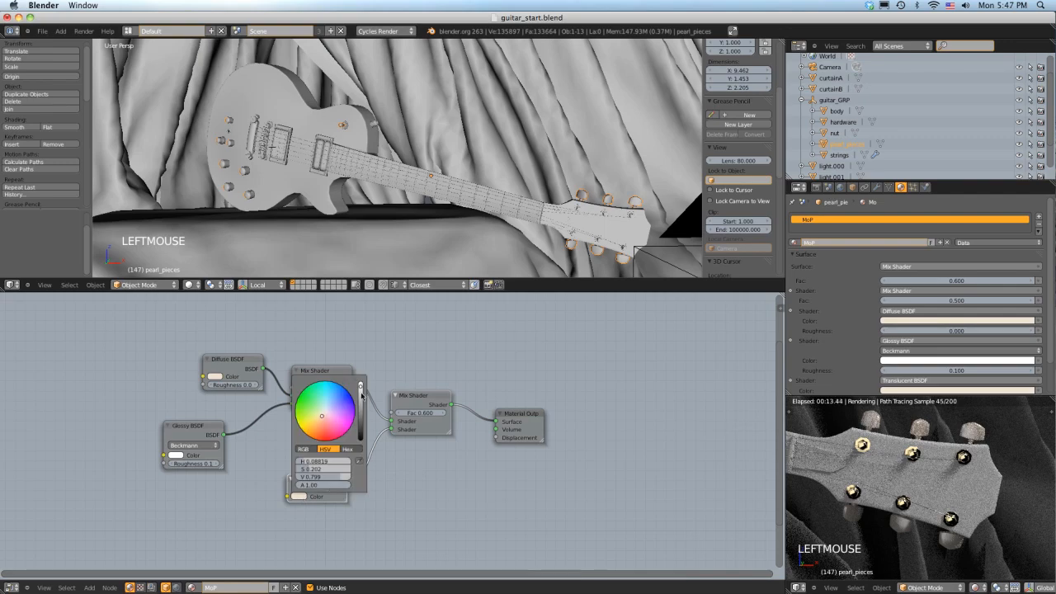
pyautogui.moveTo(360, 386); pyautogui.dragTo(361, 374)
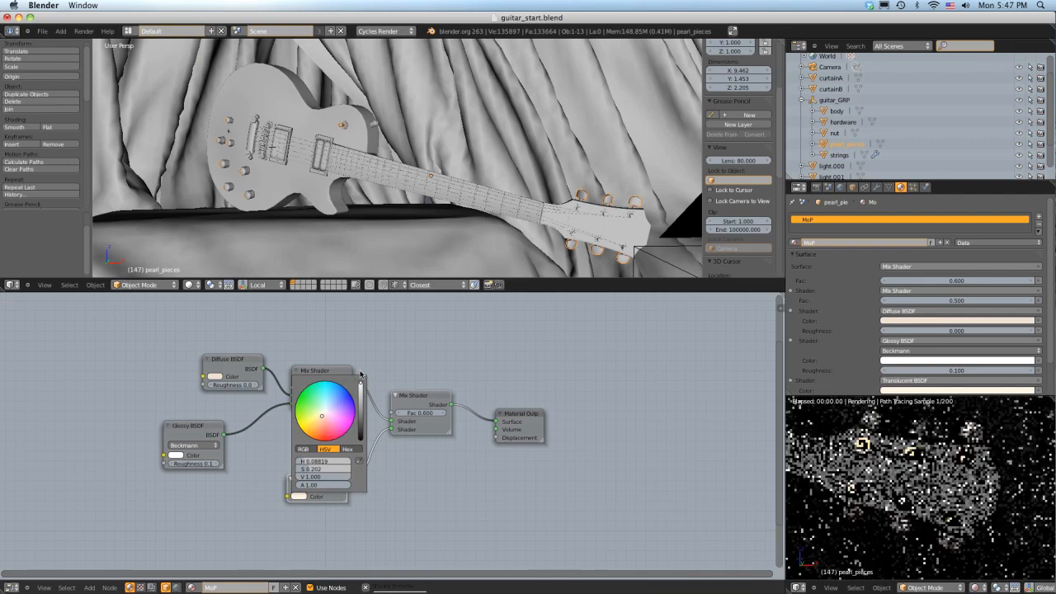
pyautogui.click(224, 372)
pyautogui.click(216, 377)
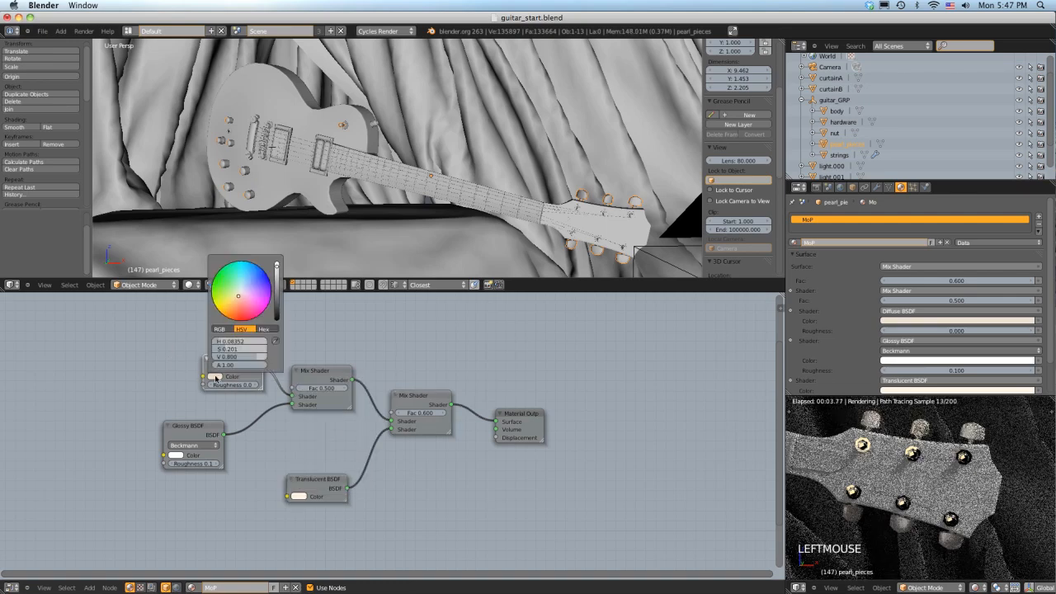
pyautogui.click(278, 267)
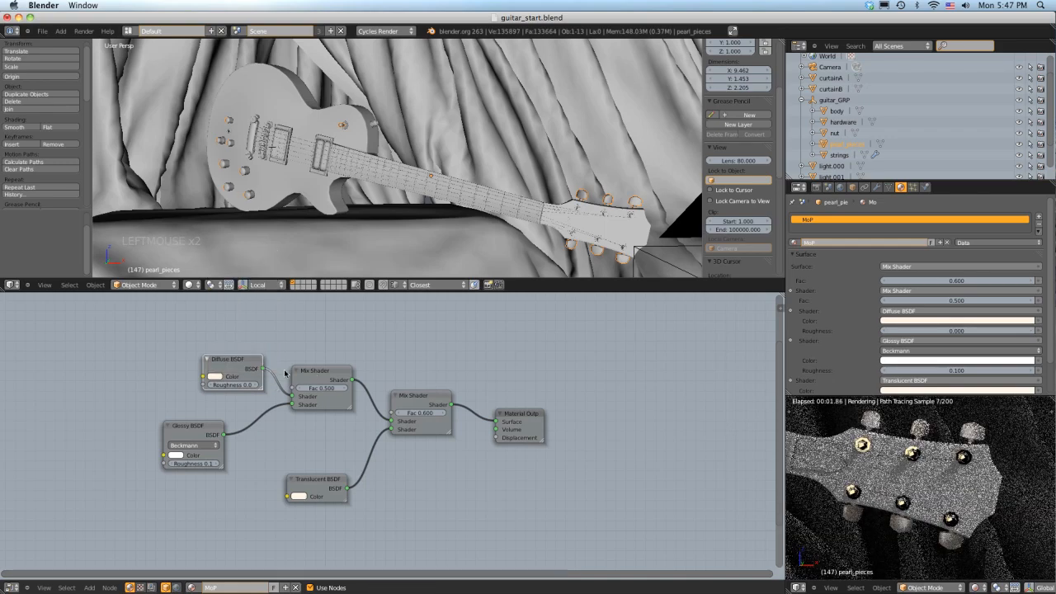
pyautogui.moveTo(235, 366); pyautogui.dragTo(223, 366, button='right')
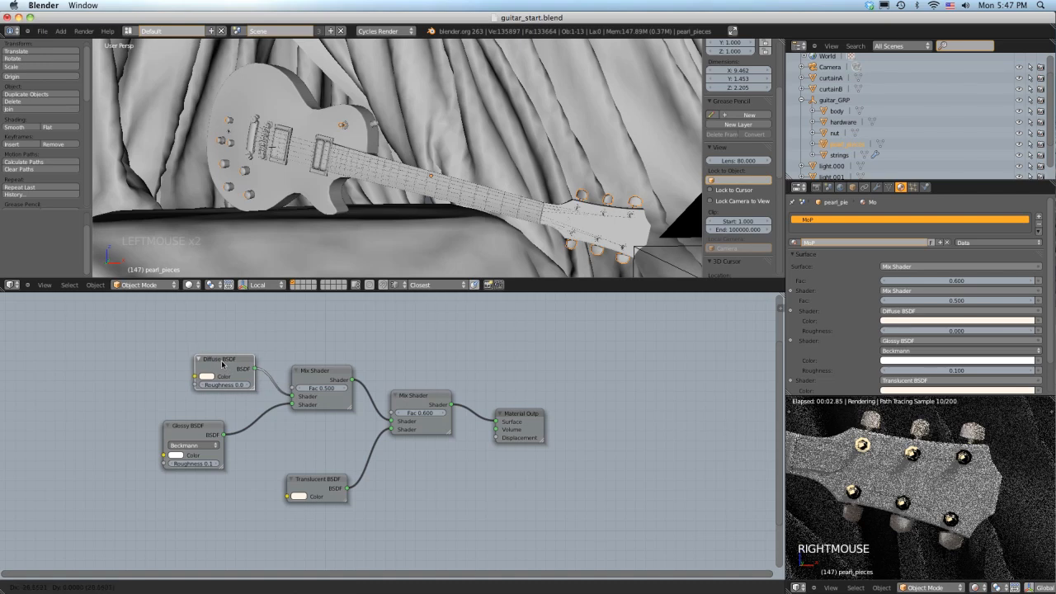
# Step: Set MoP's Glossy BSDF roughness to 0.05 and the second Mix Shader's factor to 0.8
pyautogui.click(175, 463)
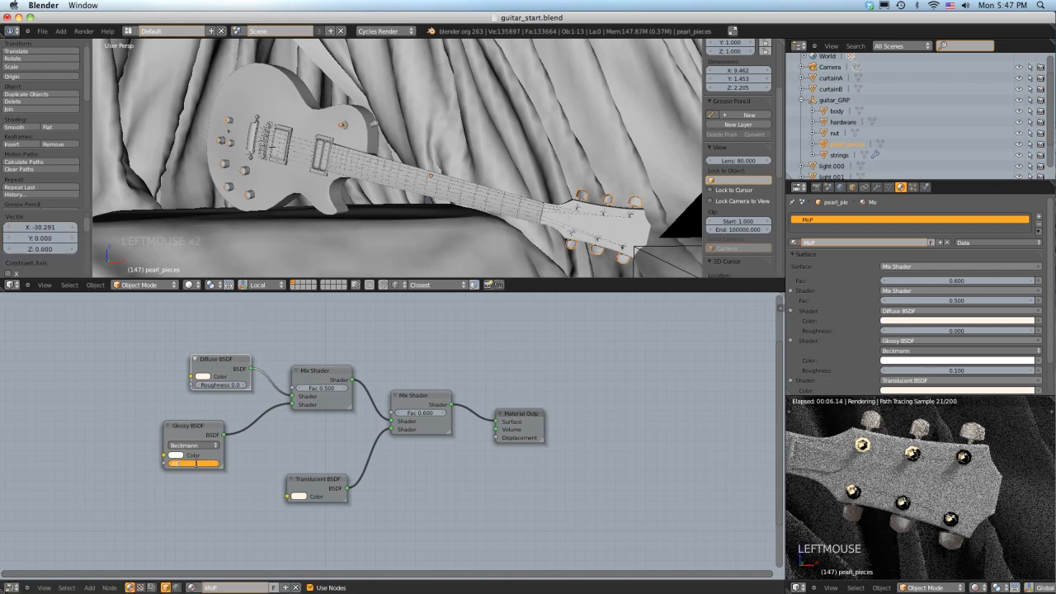
pyautogui.write('0.05')
pyautogui.press('Return')
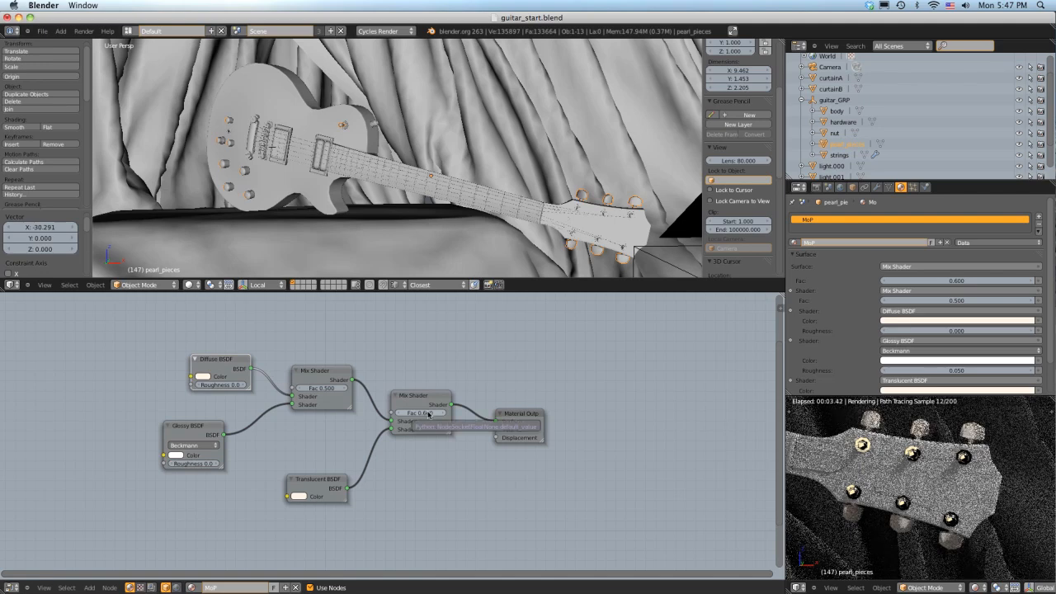
pyautogui.scroll(-2, 525, 424)
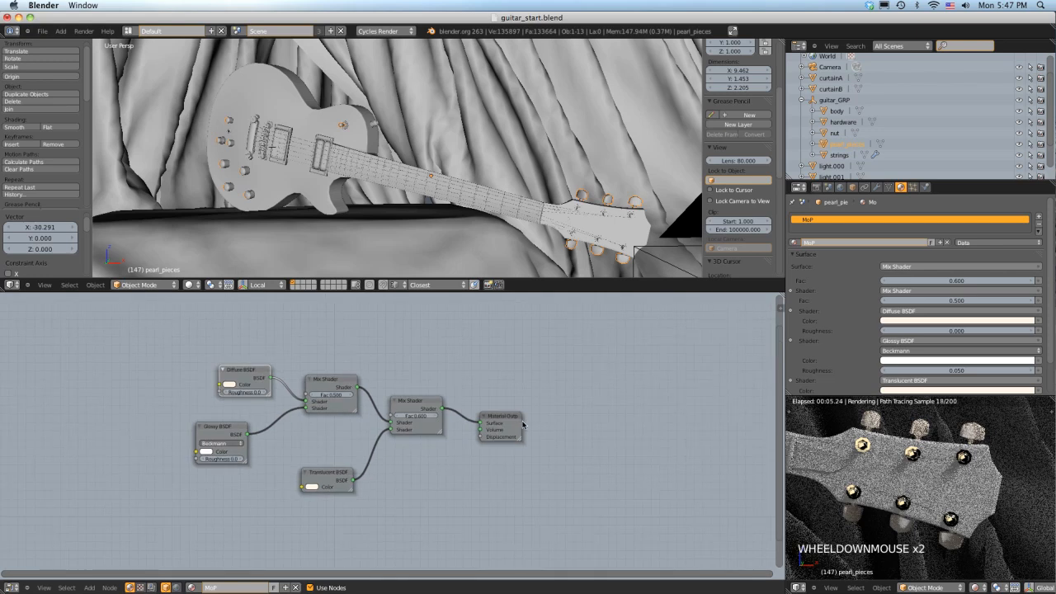
pyautogui.scroll(4, 488, 421)
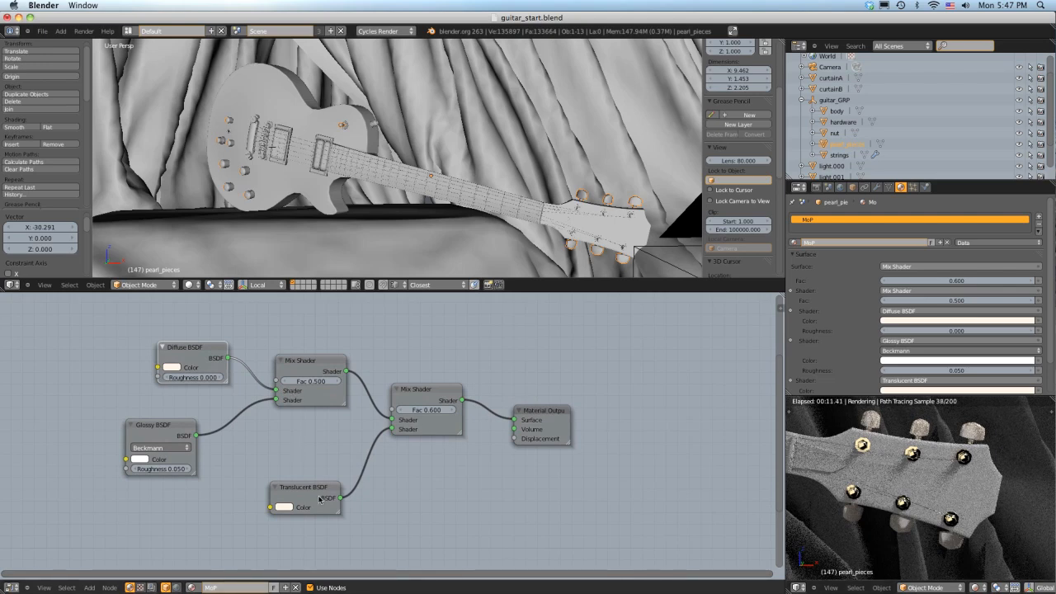
pyautogui.click(418, 408)
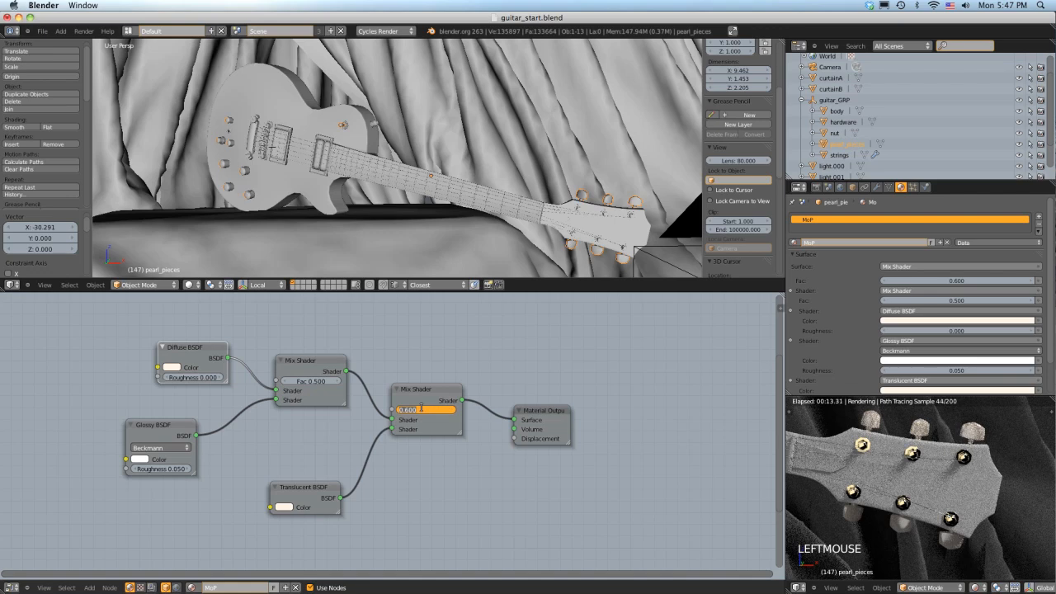
pyautogui.write('0.8')
pyautogui.press('Return')
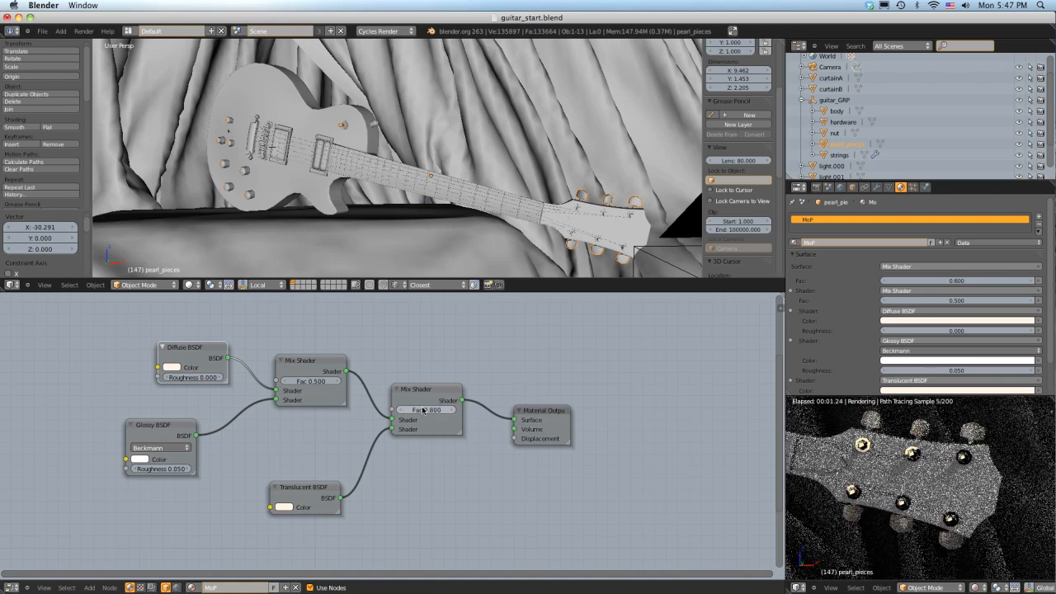
pyautogui.click(173, 368)
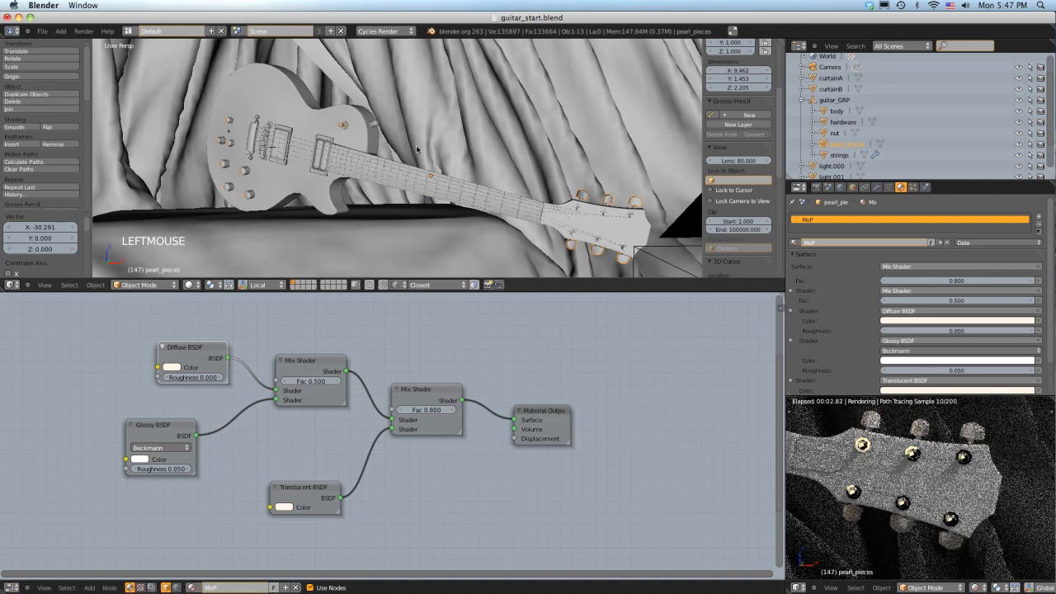
# Step: Select the light.000 emitter plane above the scene and set its emission strength to 60
pyautogui.scroll(-6, 417, 149)
pyautogui.moveTo(512, 131); pyautogui.dragTo(503, 165, button='middle')
pyautogui.keyDown('shift'); pyautogui.moveTo(504, 165); pyautogui.dragTo(429, 276, button='middle'); pyautogui.keyUp('shift')
pyautogui.click(480, 145)
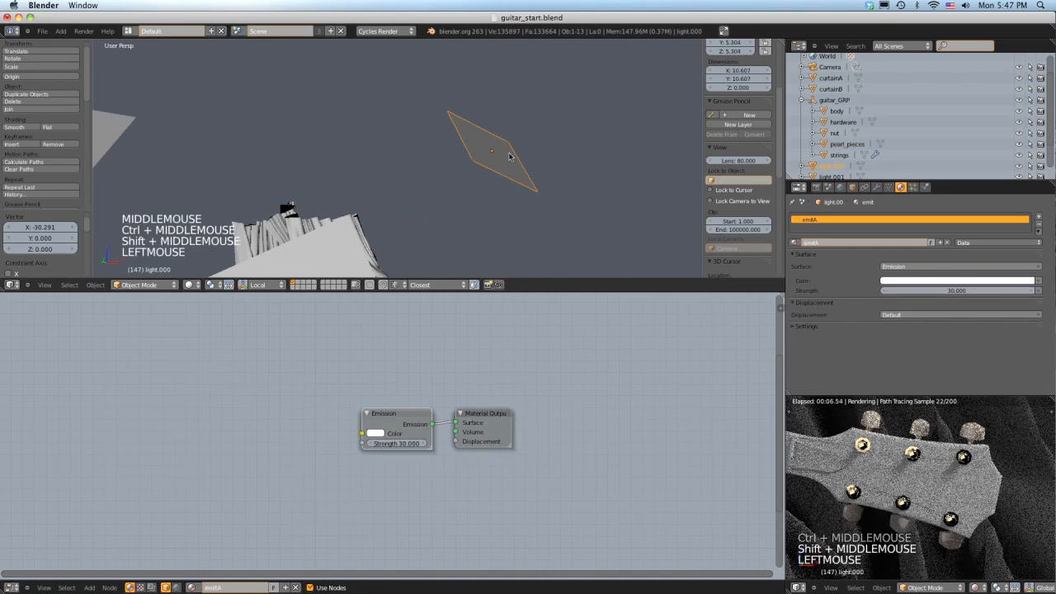
pyautogui.moveTo(654, 187); pyautogui.dragTo(476, 107, button='middle')
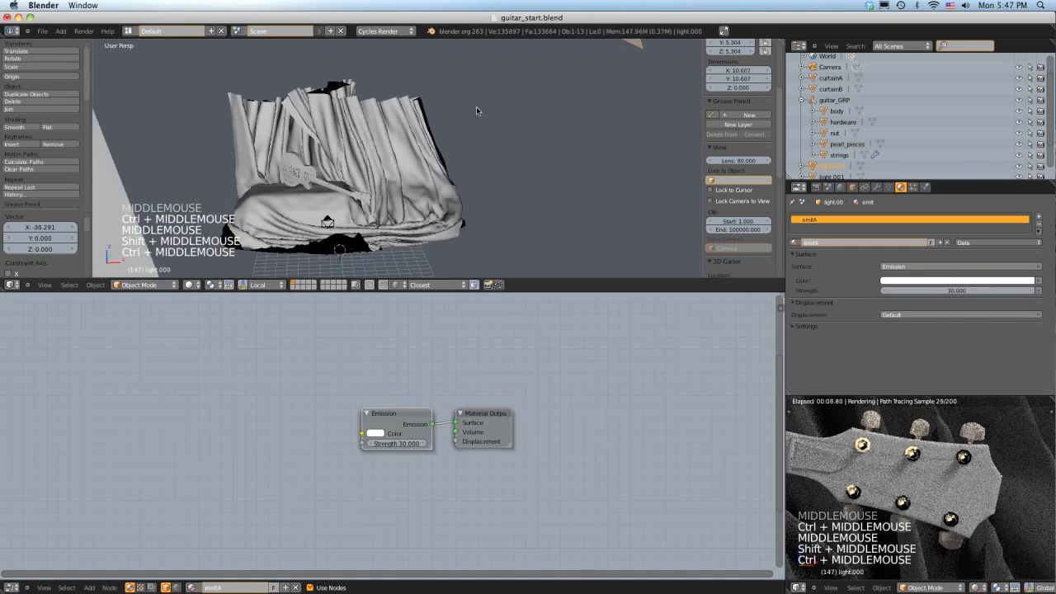
pyautogui.click(951, 290)
pyautogui.click(951, 291)
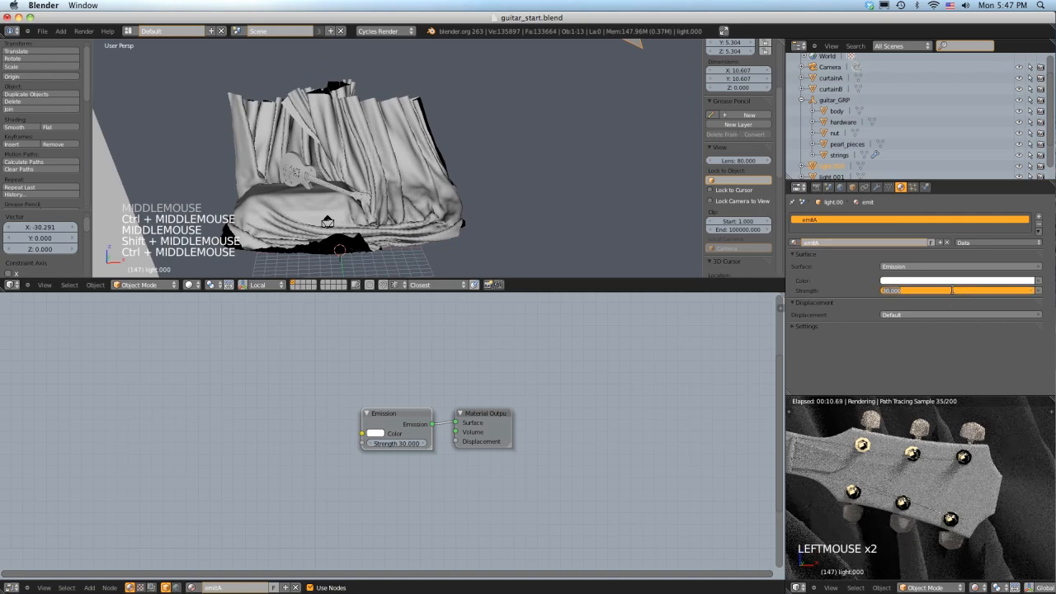
pyautogui.write('60')
pyautogui.press('Return')
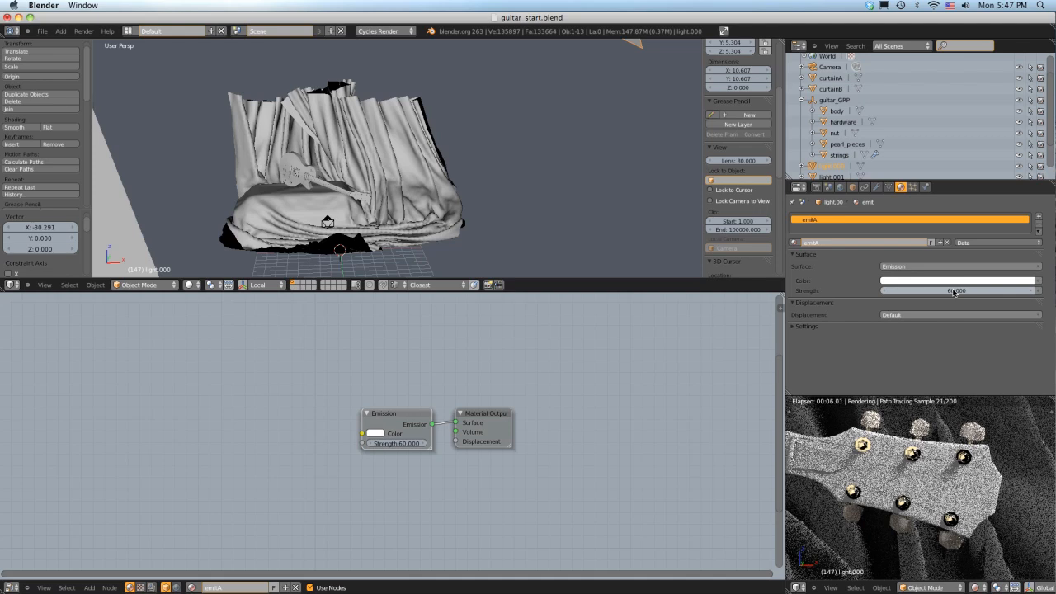
# Step: Review the scene's render sampling and light path settings and check the whole guitar in the rendered preview
pyautogui.click(816, 187)
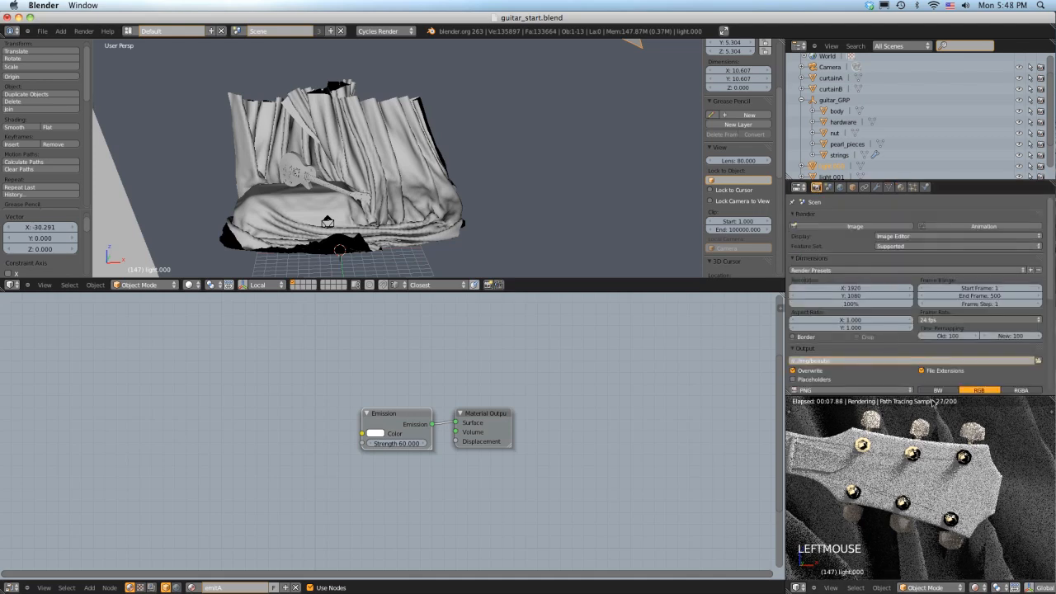
pyautogui.scroll(-6, 938, 353)
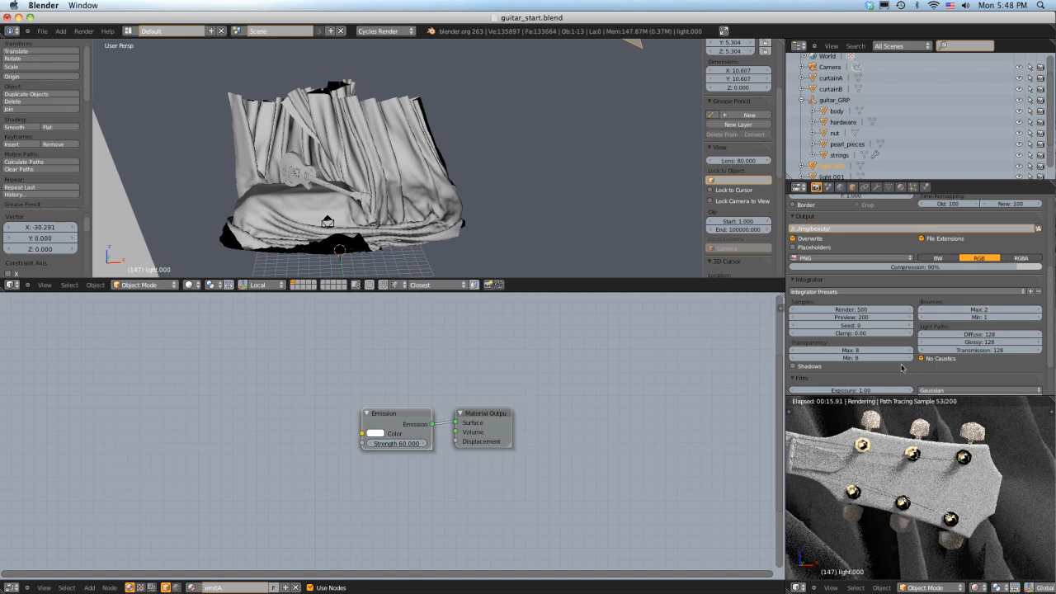
pyautogui.scroll(-1, 882, 372)
pyautogui.scroll(-1, 882, 371)
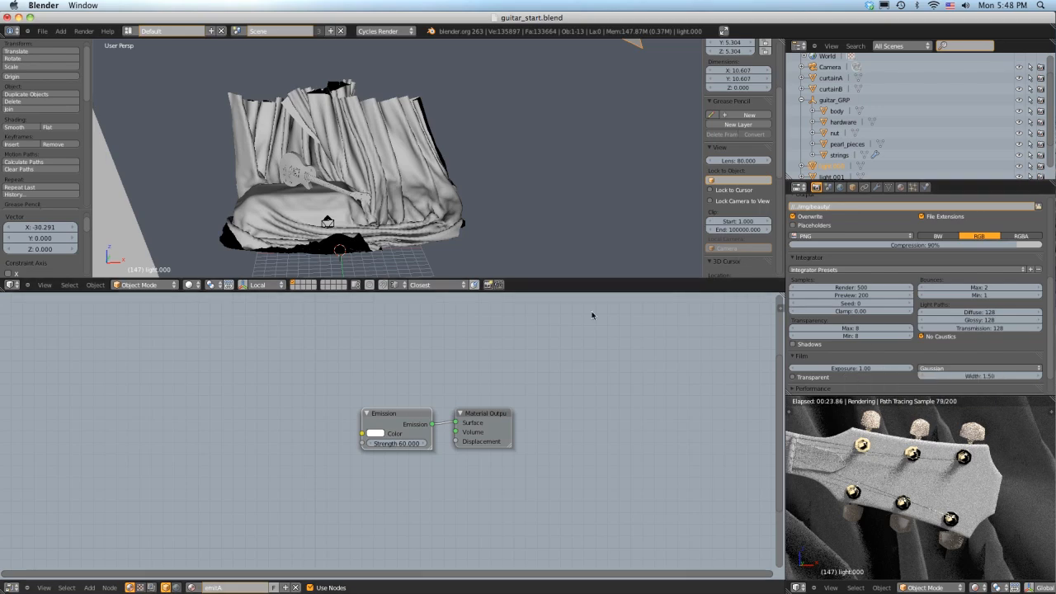
pyautogui.scroll(-7, 870, 467)
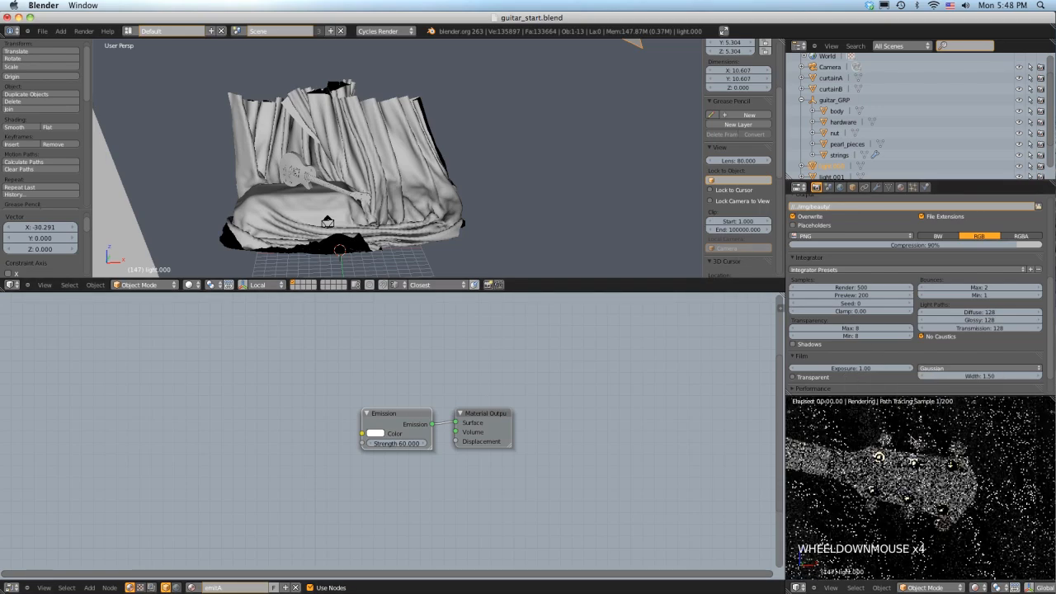
pyautogui.keyDown('shift'); pyautogui.moveTo(870, 466); pyautogui.dragTo(887, 445, button='middle'); pyautogui.keyUp('shift')
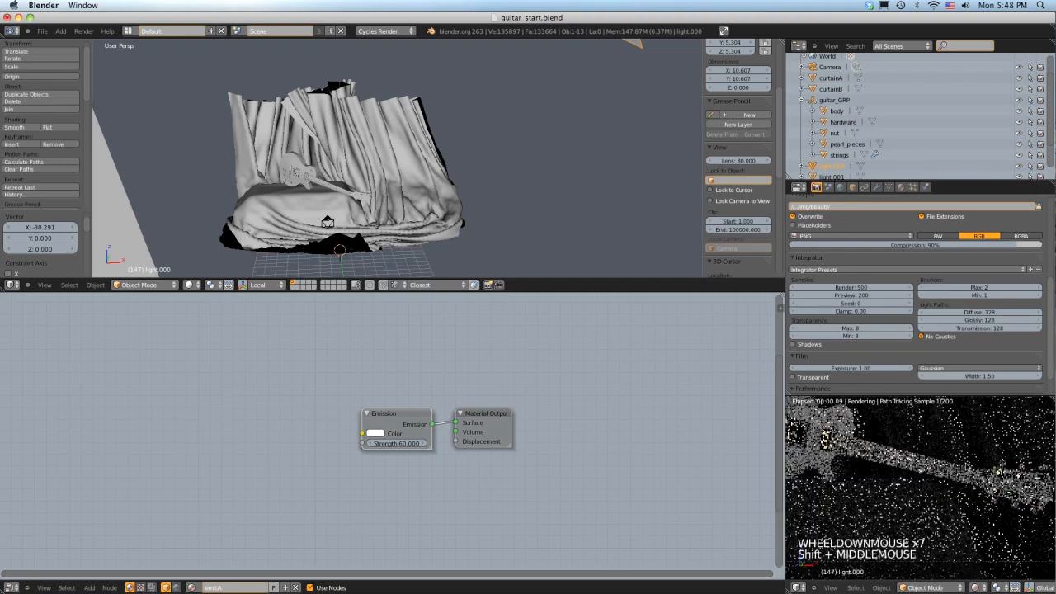
pyautogui.scroll(-2, 887, 445)
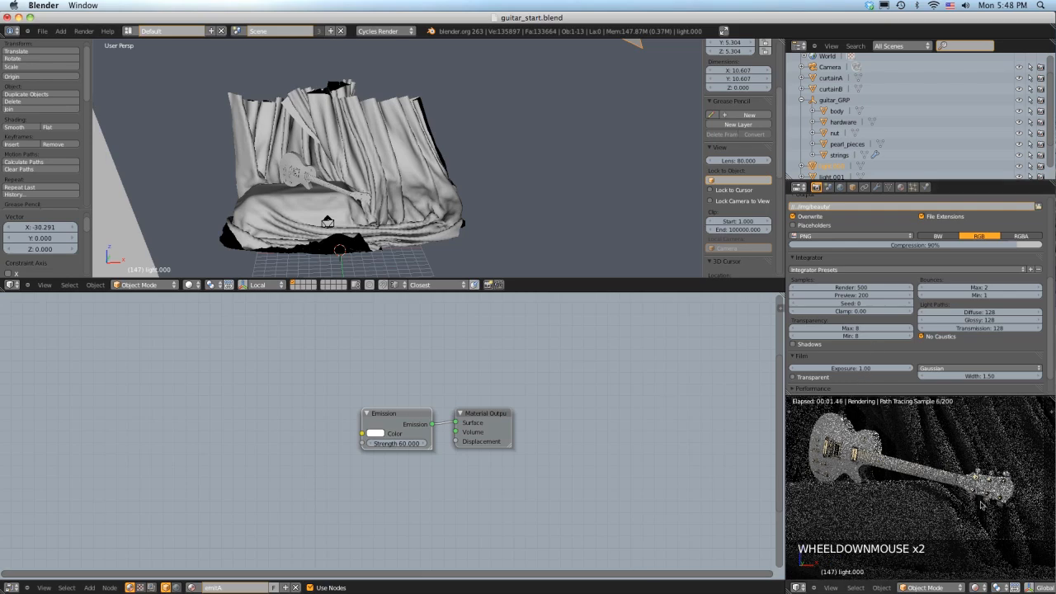
# Step: Select the guitar's nut where the neck meets the headstock
pyautogui.click(847, 144)
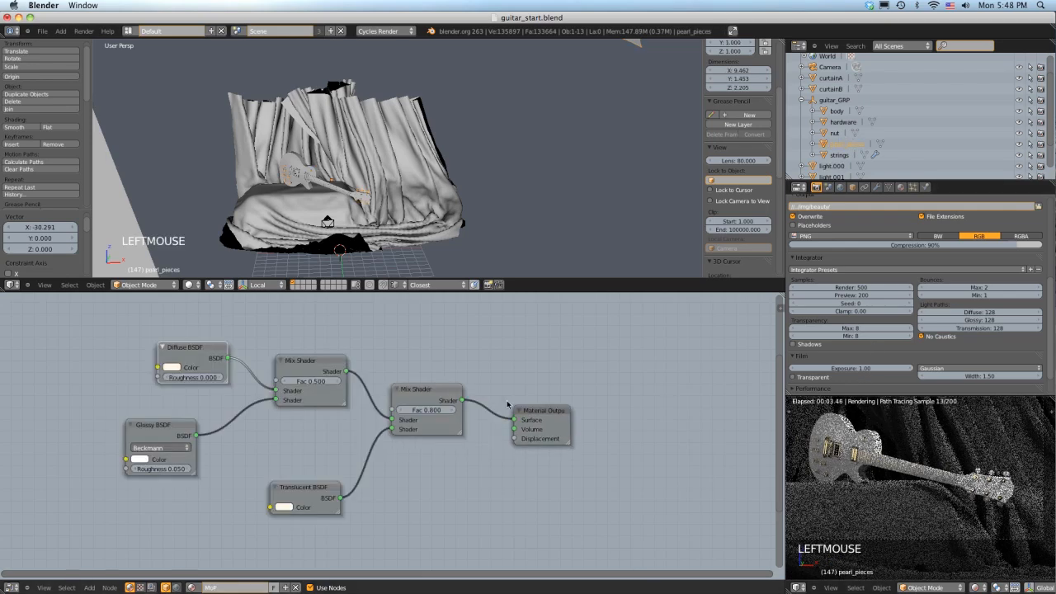
pyautogui.scroll(4, 299, 206)
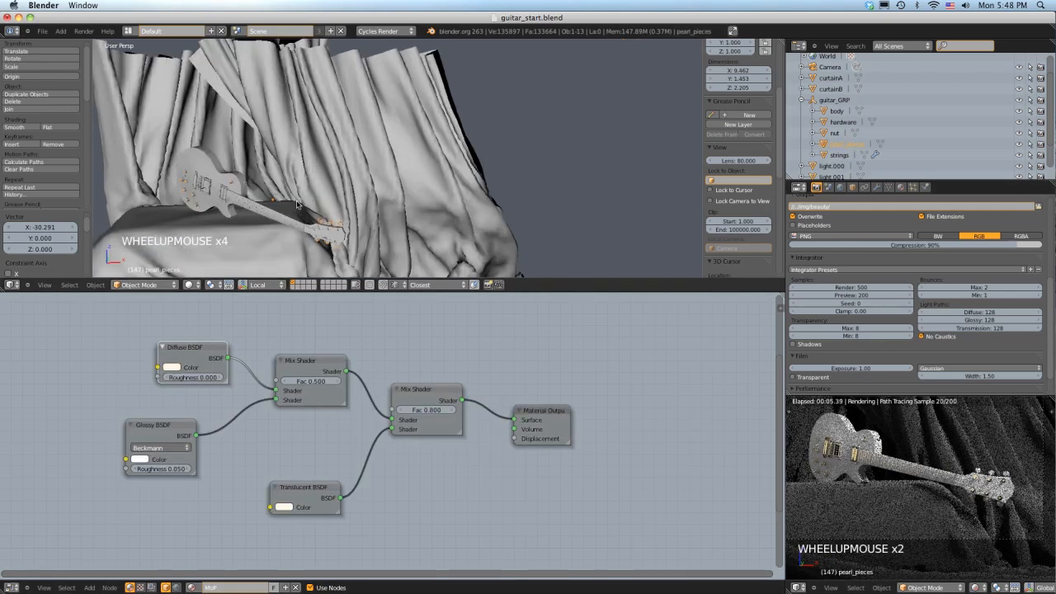
pyautogui.keyDown('shift'); pyautogui.moveTo(299, 206); pyautogui.dragTo(667, 179, button='middle'); pyautogui.keyUp('shift')
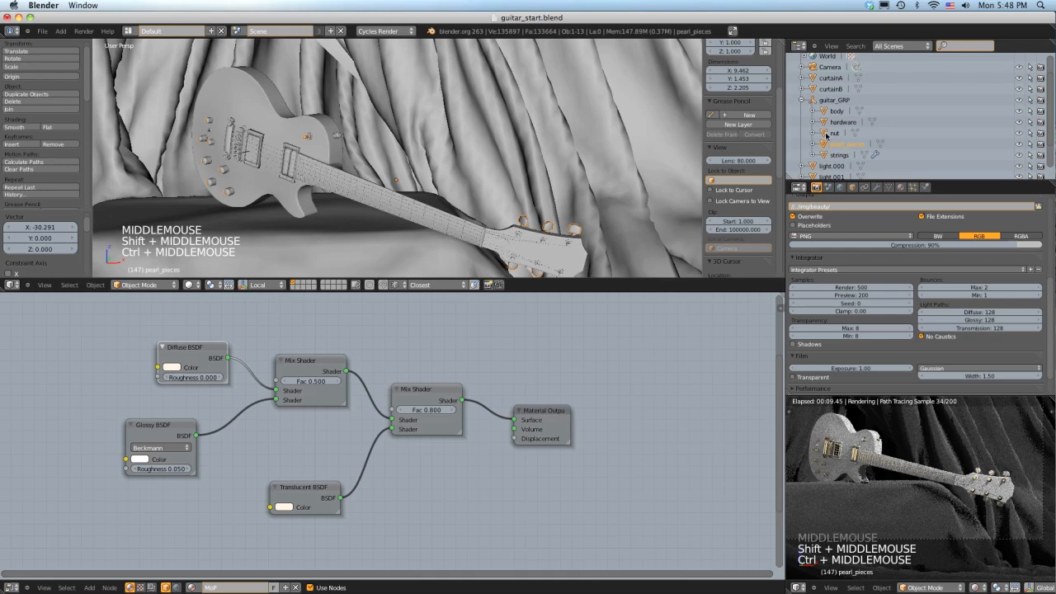
pyautogui.click(483, 239)
pyautogui.click(484, 238)
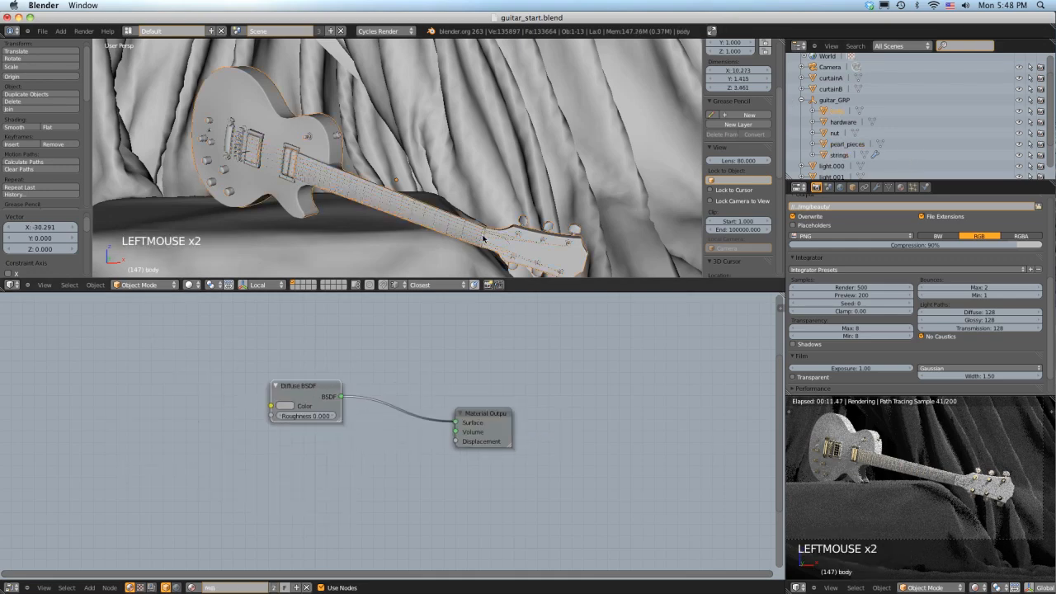
pyautogui.click(486, 237)
pyautogui.click(487, 237)
pyautogui.click(486, 237)
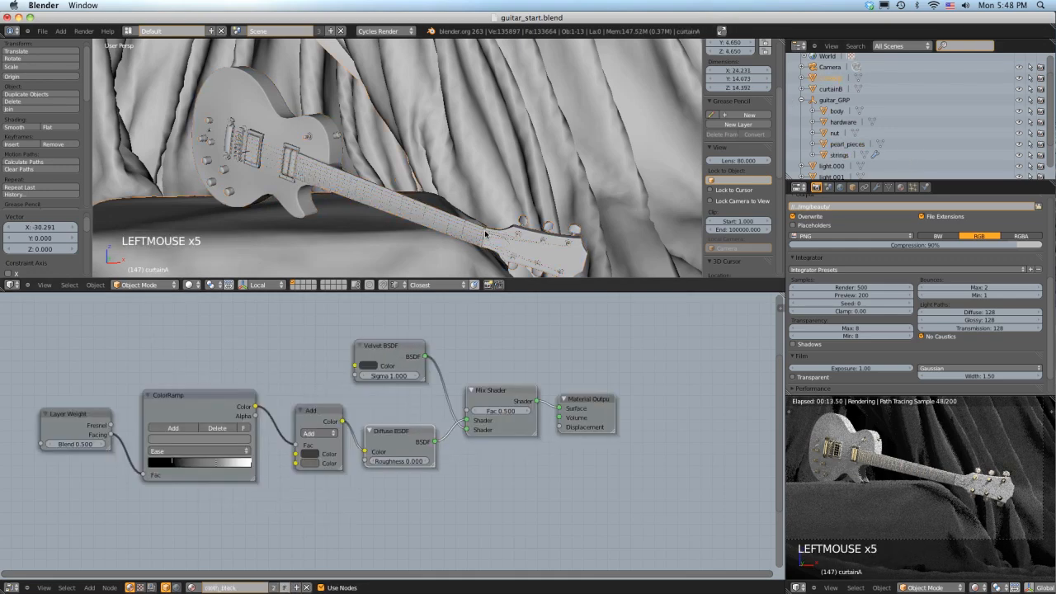
pyautogui.click(485, 235)
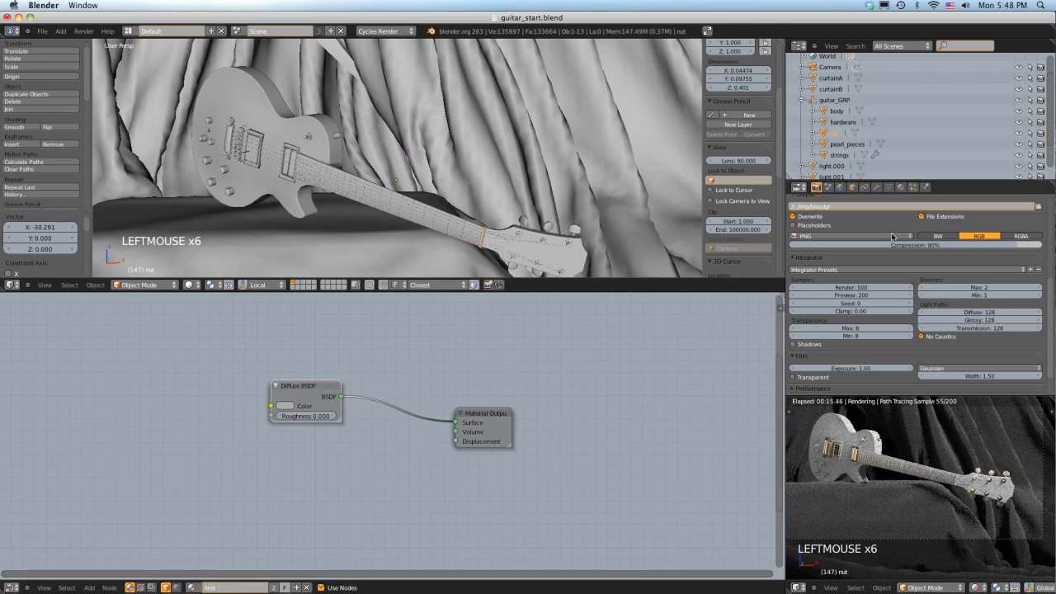
# Step: Replace the shared test material on the guitar's nut with a new material
pyautogui.click(900, 188)
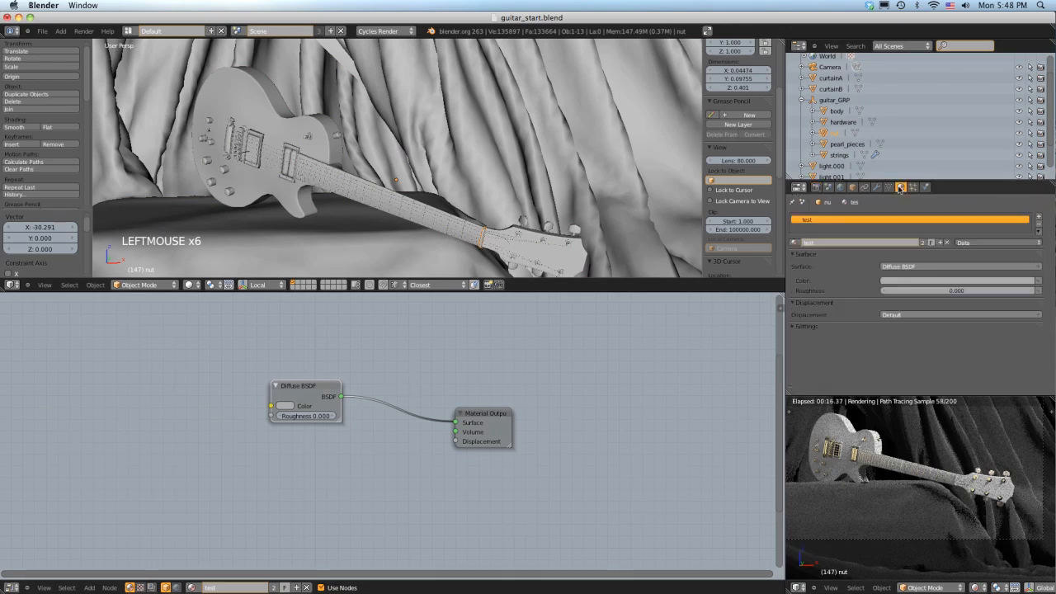
pyautogui.click(947, 243)
pyautogui.click(833, 243)
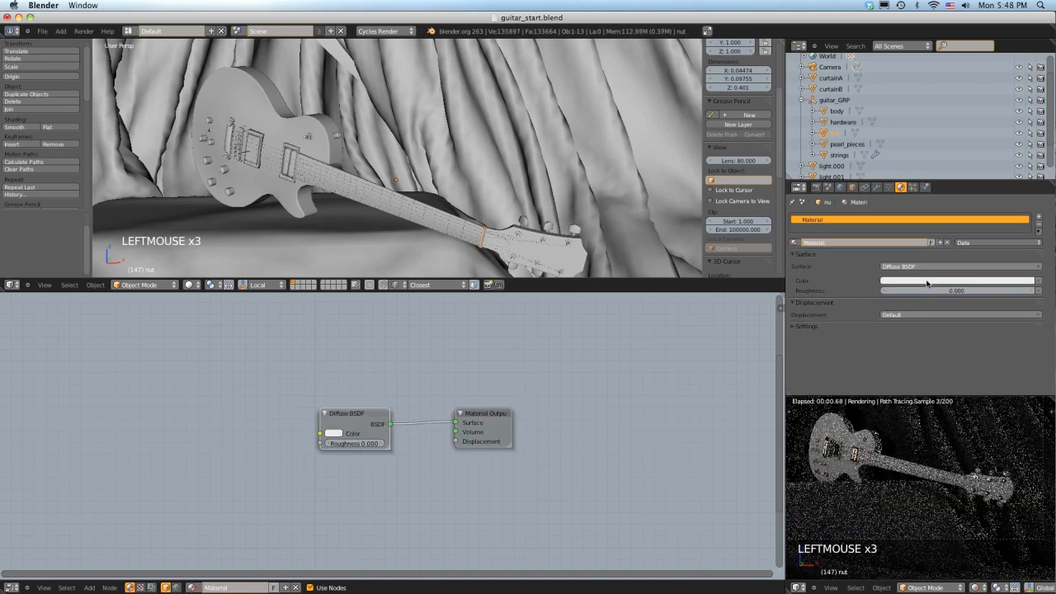
# Step: Move the nut material's Diffuse BSDF away from the output and add a Glossy BSDF below it
pyautogui.scroll(1, 524, 398)
pyautogui.scroll(5, 524, 398)
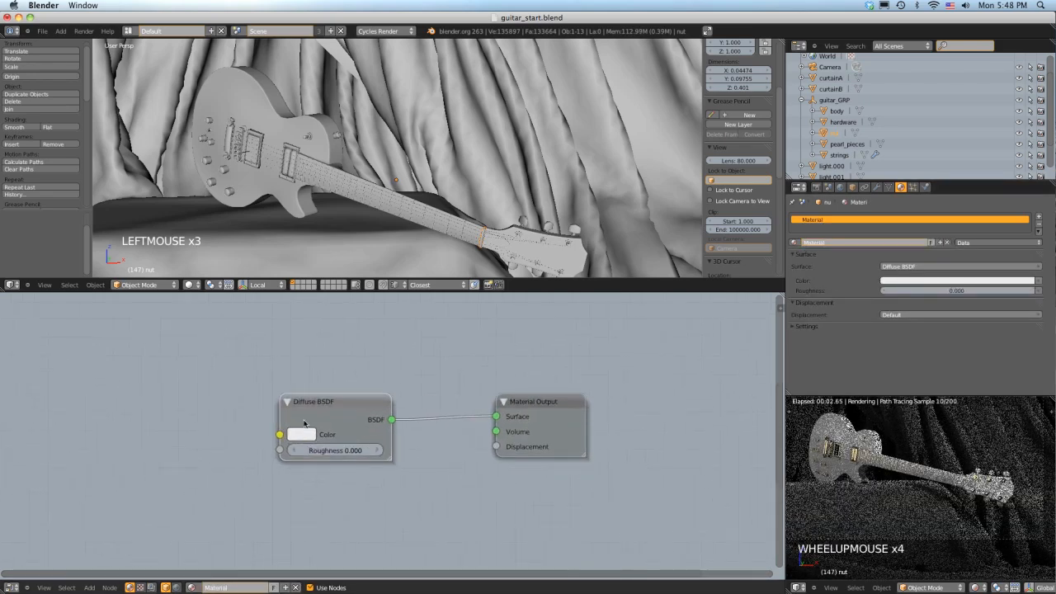
pyautogui.moveTo(327, 403); pyautogui.dragTo(182, 371, button='right')
pyautogui.hotkey('shift', 'a')
pyautogui.moveTo(181, 371)
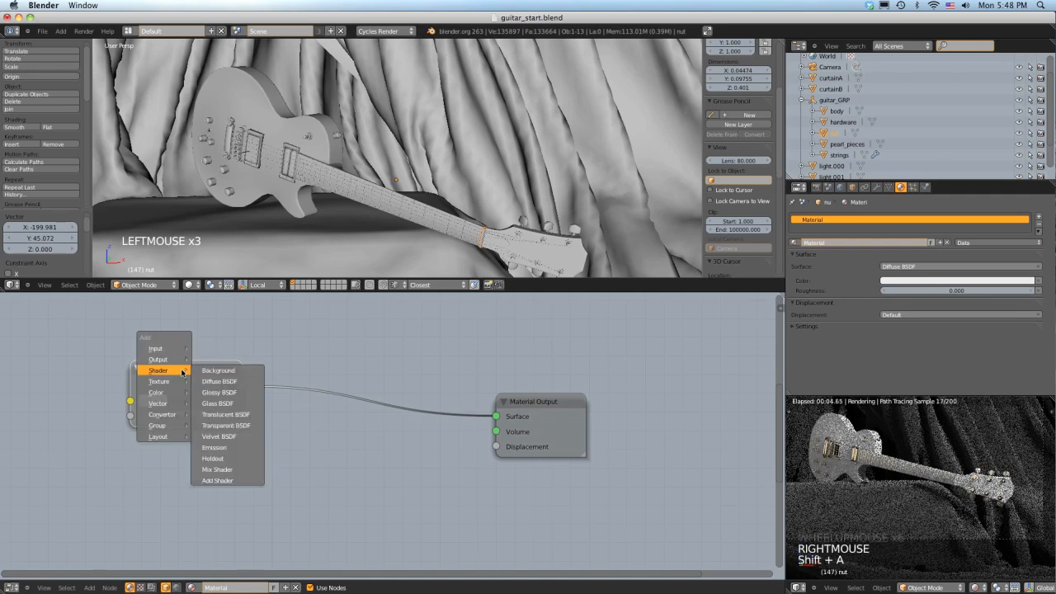
pyautogui.click(221, 392)
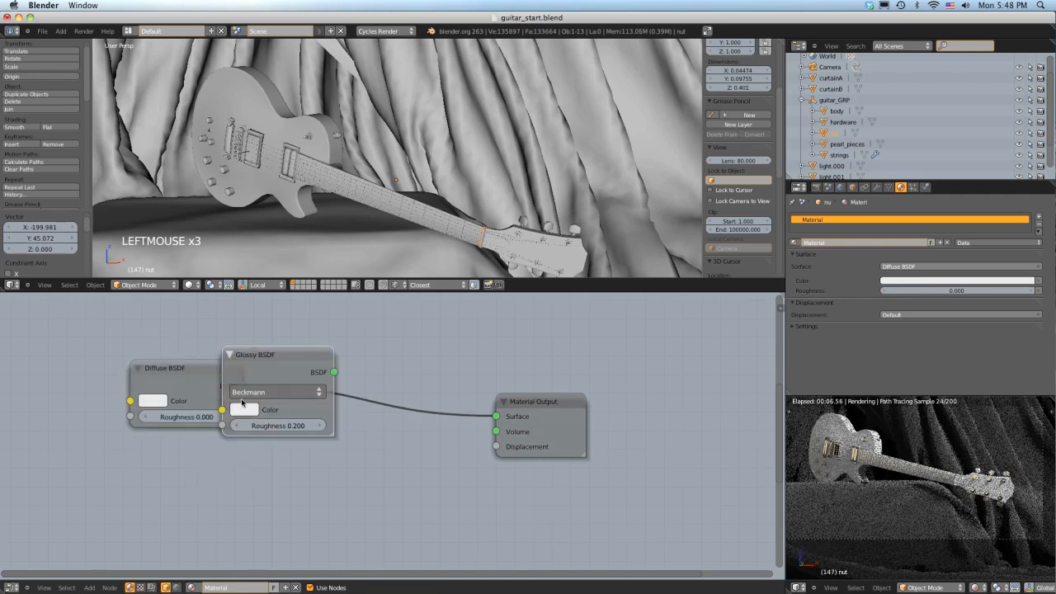
pyautogui.moveTo(285, 361); pyautogui.dragTo(223, 491, button='right')
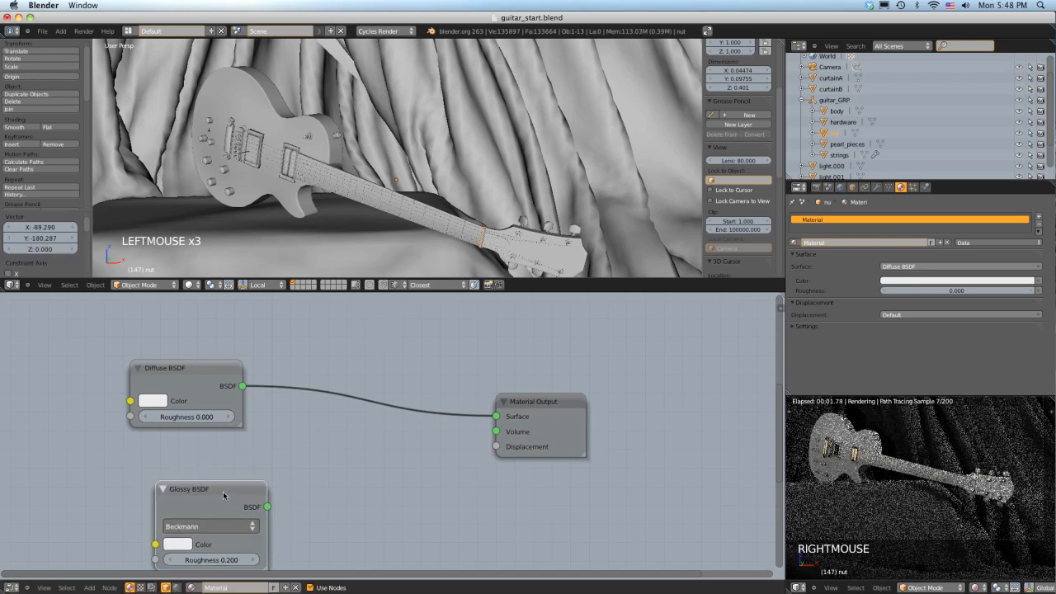
# Step: Insert a Mix Shader between the Diffuse BSDF and the Material Output, connect the Glossy BSDF to its second shader input, and tidy the nodes
pyautogui.hotkey('shift', 'a')
pyautogui.moveTo(222, 493)
pyautogui.click(261, 483)
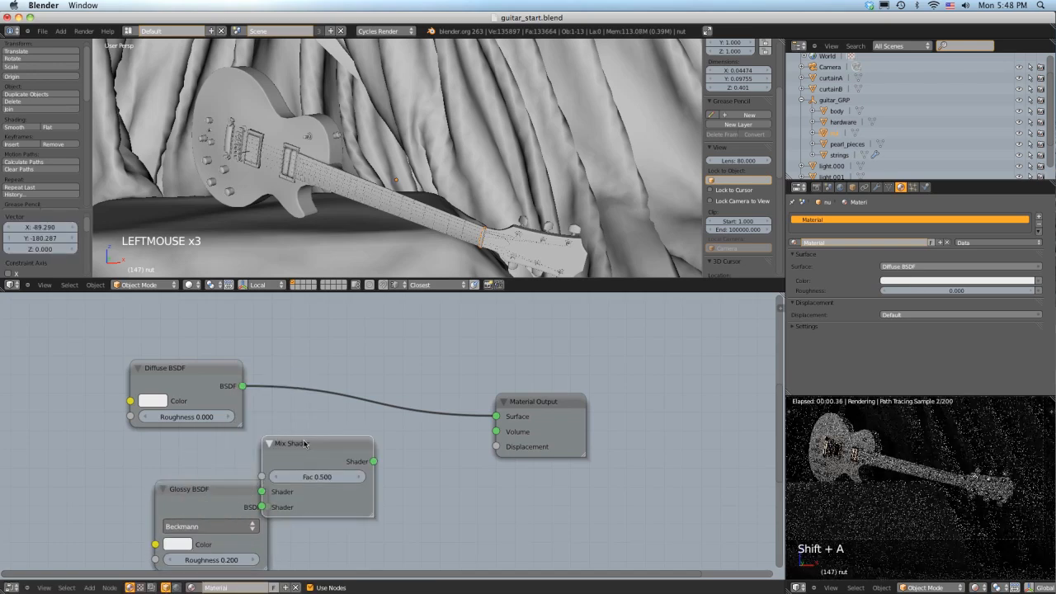
pyautogui.moveTo(314, 470); pyautogui.dragTo(345, 392, button='right')
pyautogui.moveTo(267, 507); pyautogui.dragTo(299, 432)
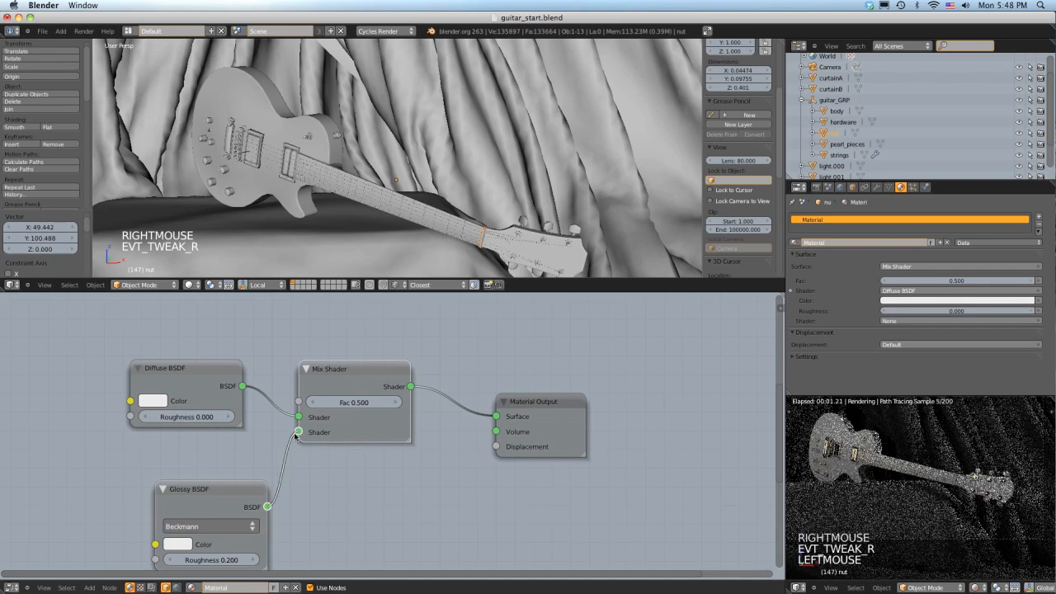
pyautogui.moveTo(237, 484); pyautogui.dragTo(198, 451, button='right')
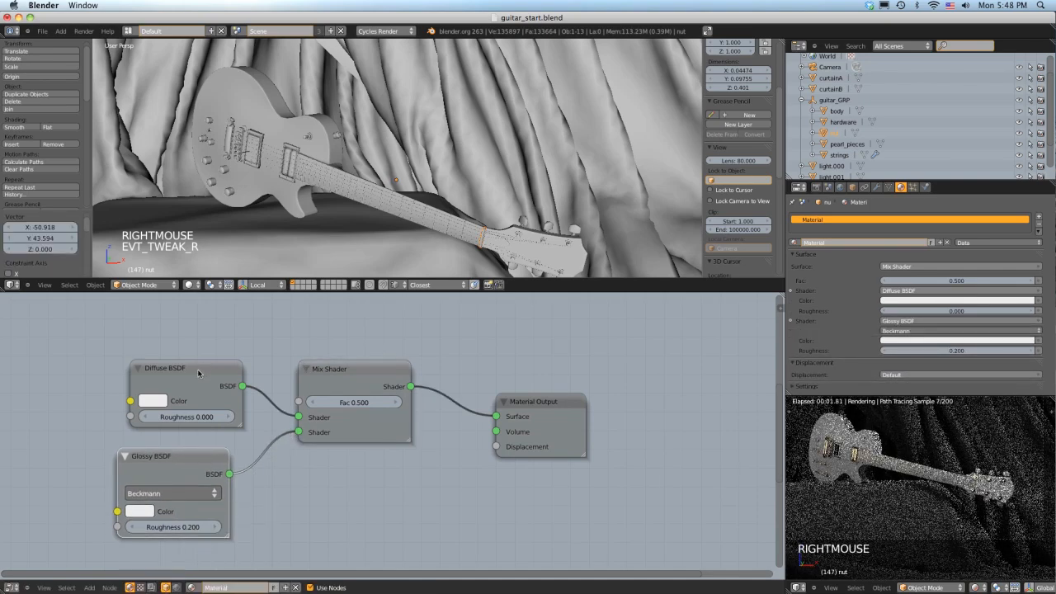
pyautogui.moveTo(197, 371); pyautogui.dragTo(167, 352, button='right')
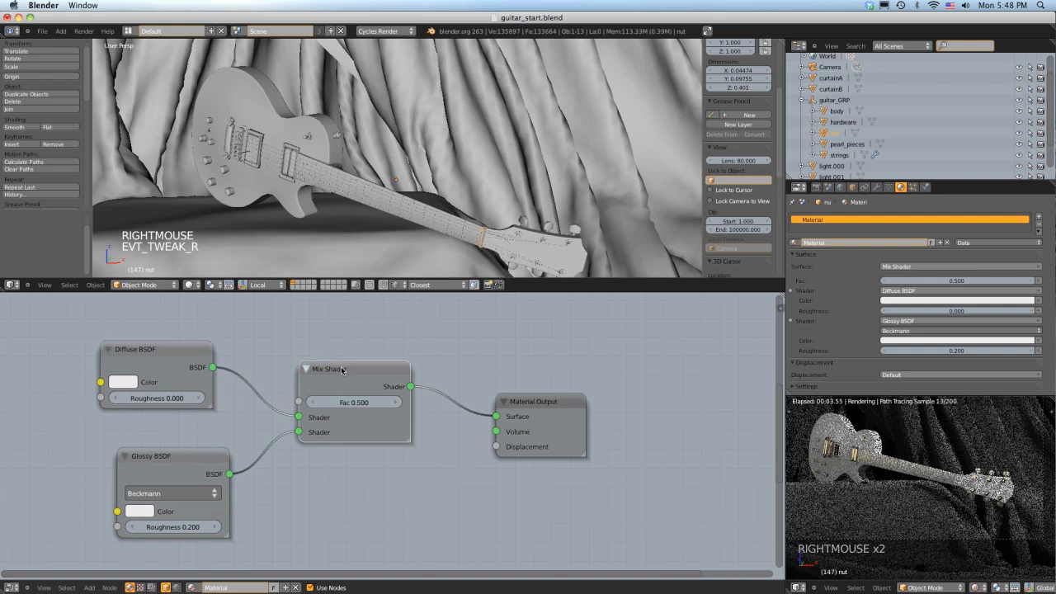
pyautogui.moveTo(340, 369); pyautogui.dragTo(342, 384, button='right')
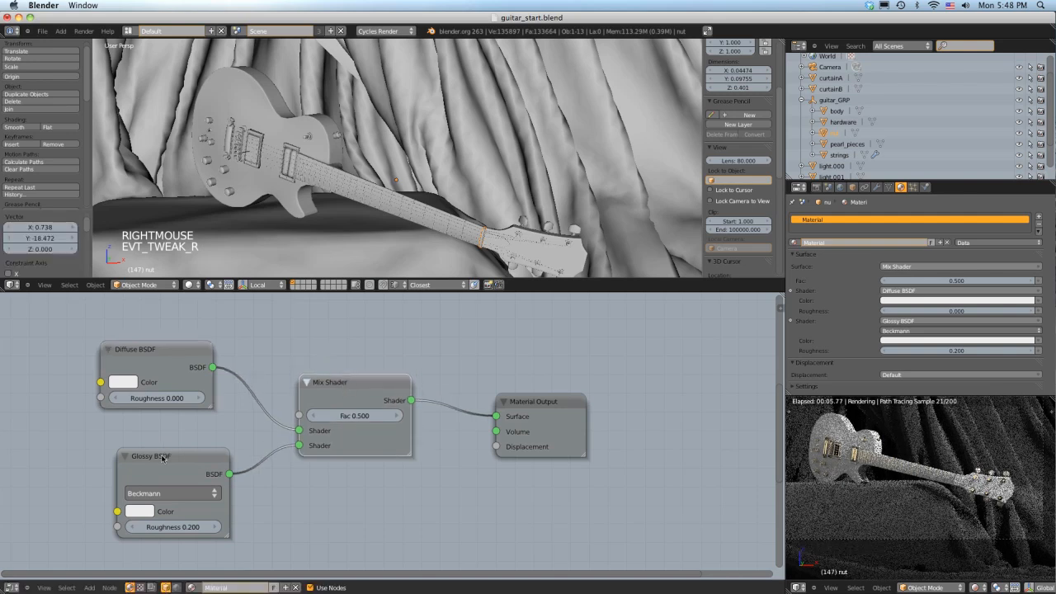
pyautogui.moveTo(163, 459); pyautogui.dragTo(149, 454, button='right')
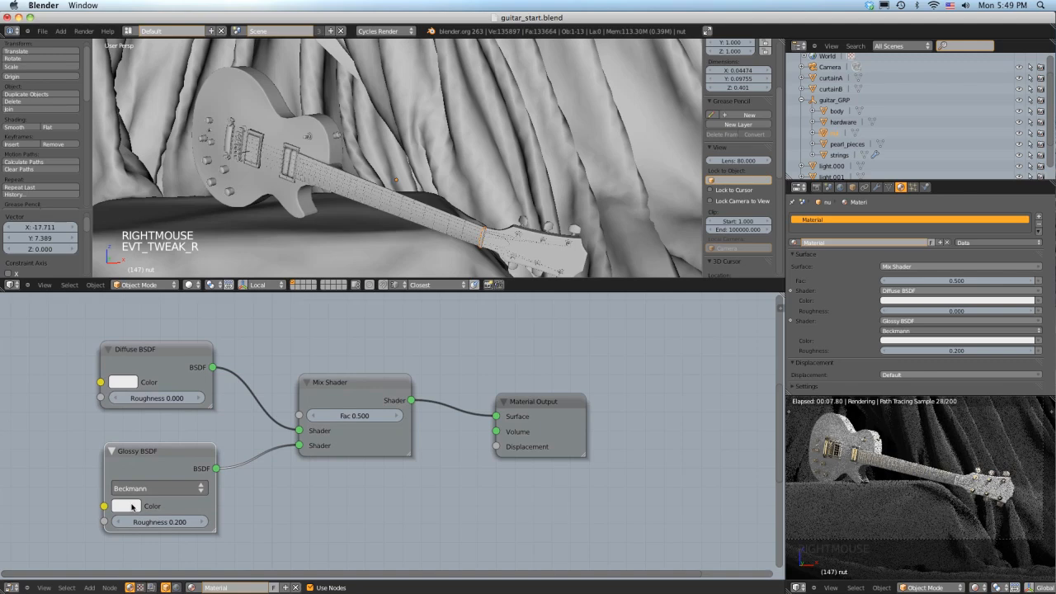
# Step: Try a roughness of 0.05 on the nut material's Glossy BSDF
pyautogui.click(160, 522)
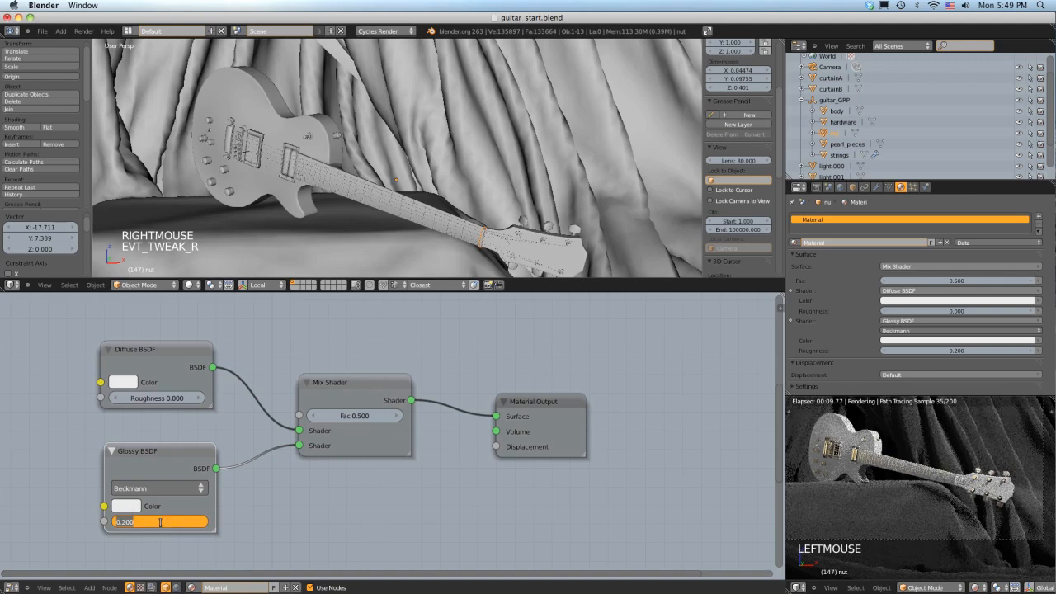
pyautogui.press('BackSpace')
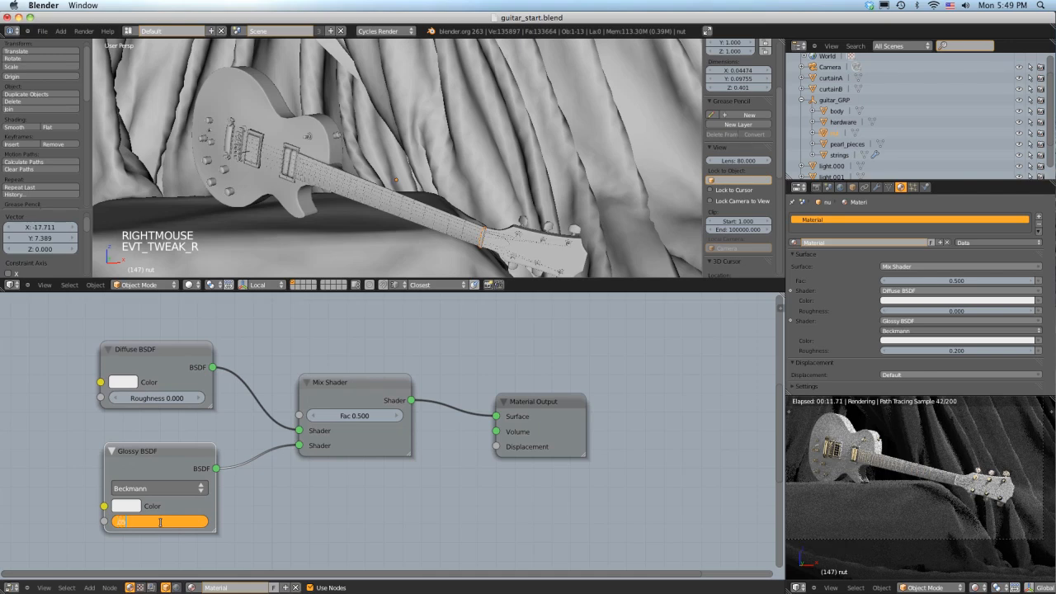
pyautogui.write('.05')
pyautogui.press('Return')
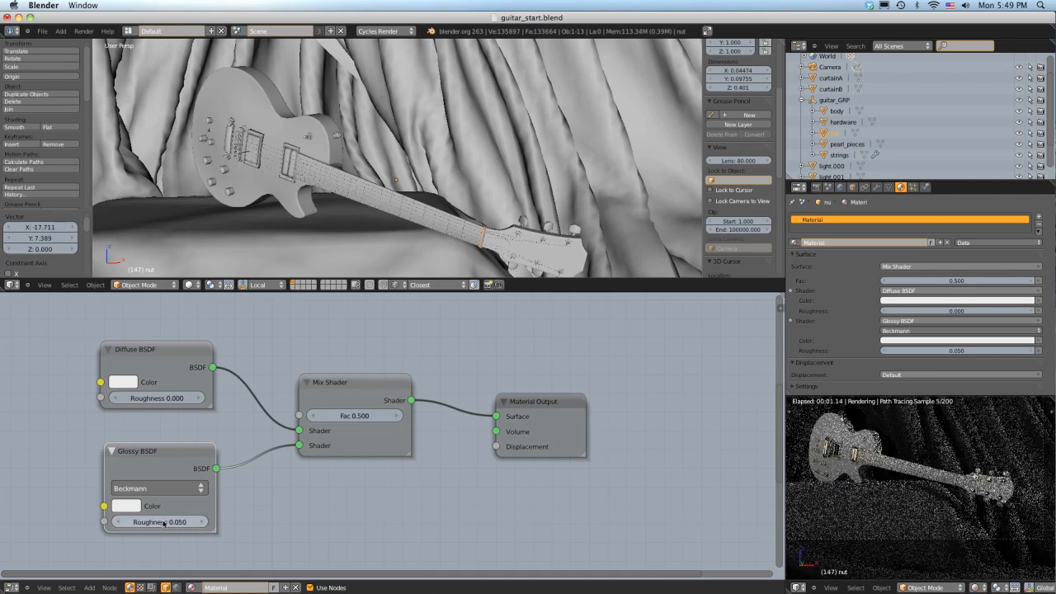
# Step: Set the nut material's Glossy BSDF roughness to 0.1 and its Mix Shader factor to 0.1
pyautogui.click(164, 523)
pyautogui.write('.1')
pyautogui.press('Return')
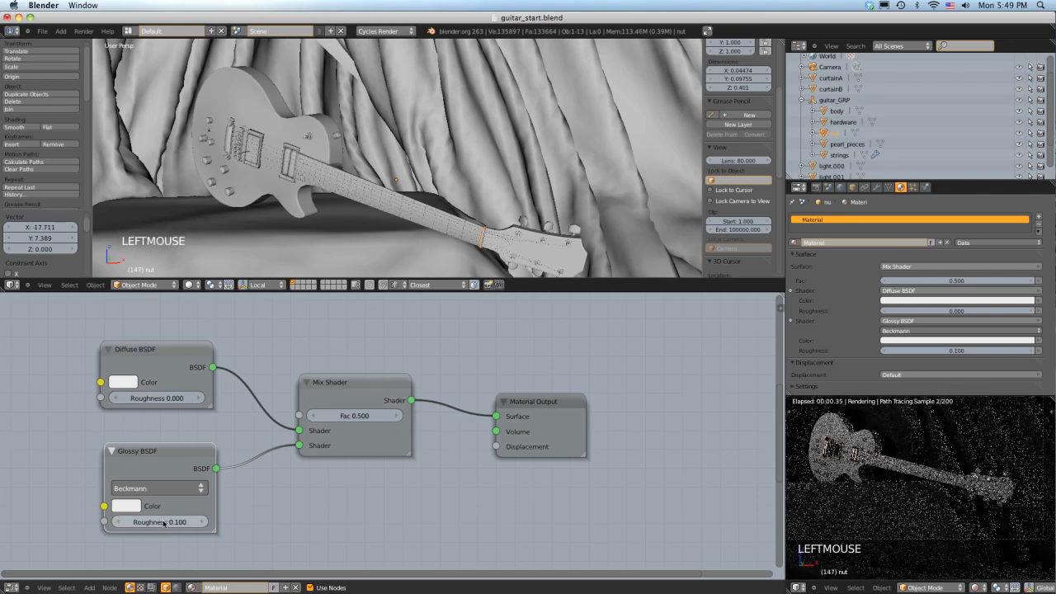
pyautogui.click(351, 416)
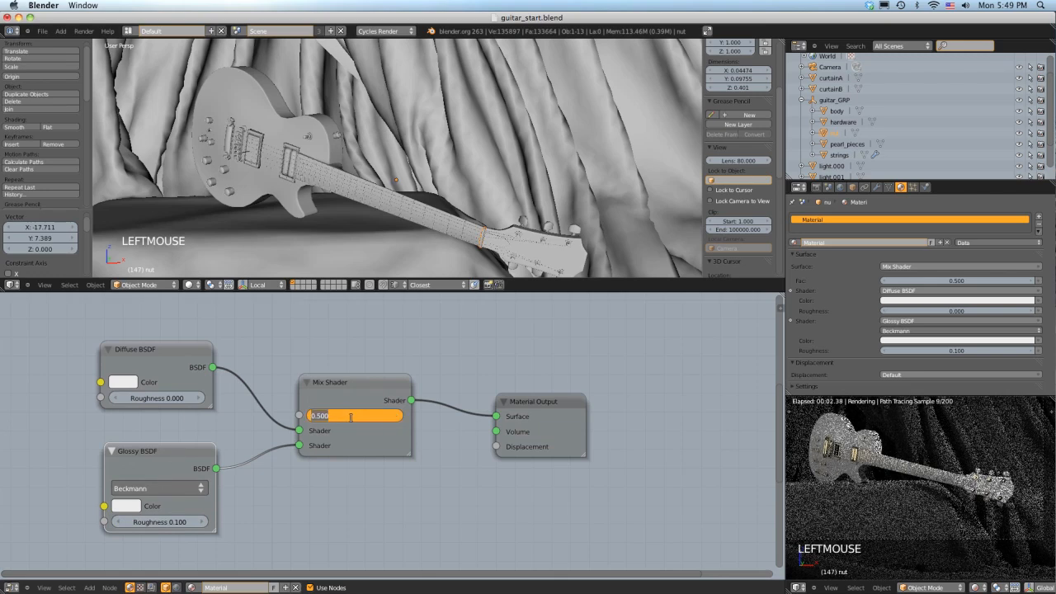
pyautogui.press('BackSpace')
pyautogui.write('.1')
pyautogui.press('Return')
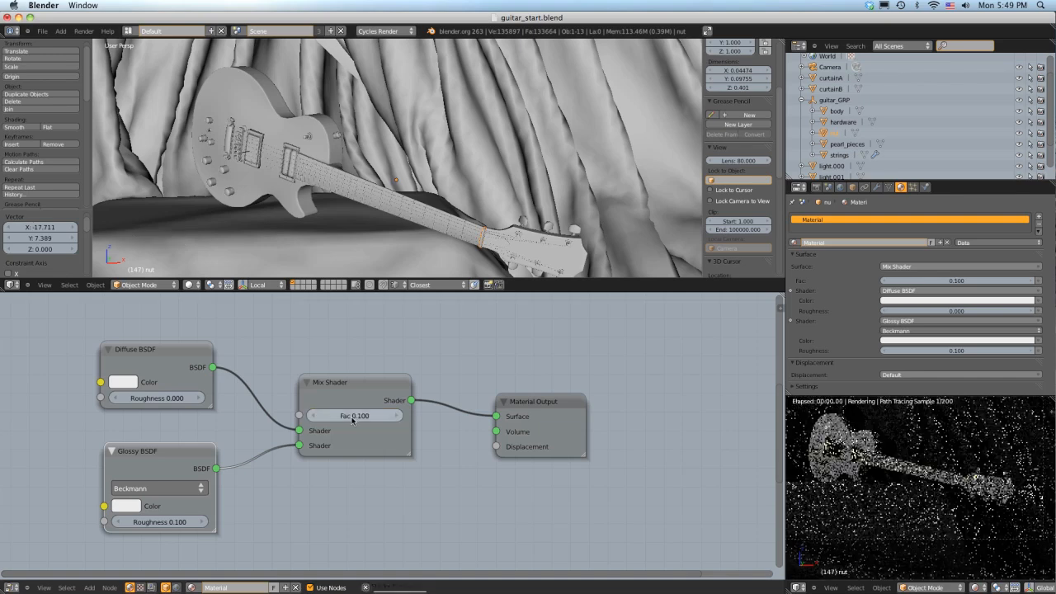
# Step: Tint the nut's Diffuse BSDF pale cream with hue about 0.11 and saturation about 0.15, and check the nut up close in the rendered preview
pyautogui.moveTo(147, 353); pyautogui.dragTo(126, 344, button='right')
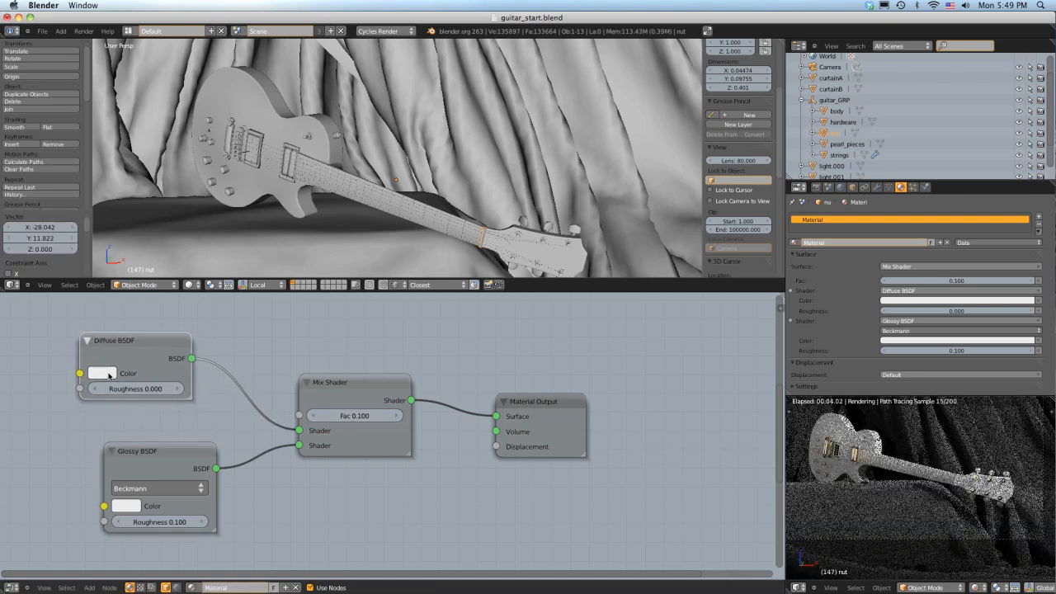
pyautogui.click(111, 375)
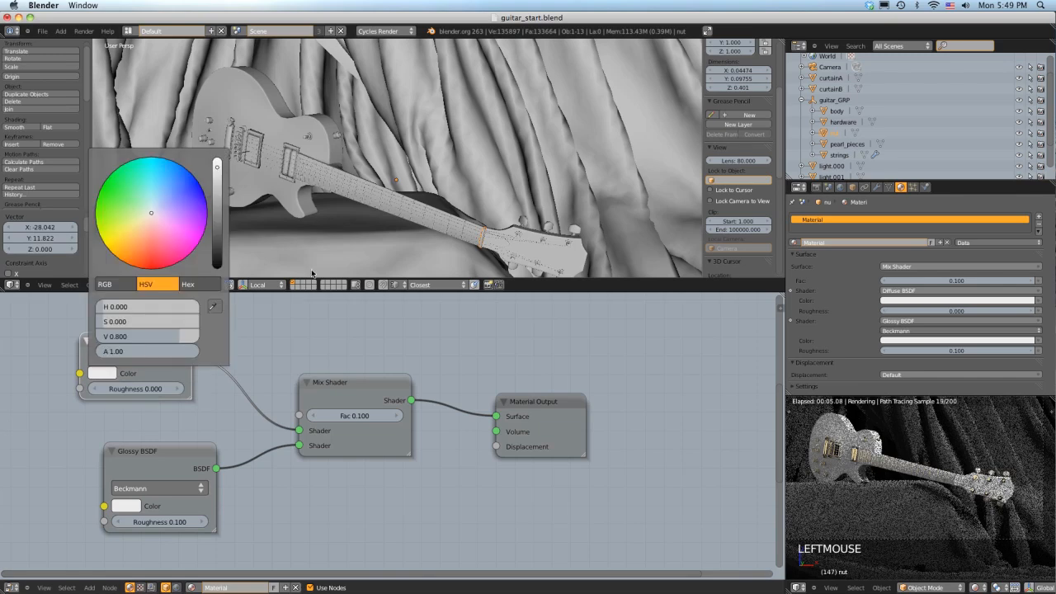
pyautogui.click(150, 218)
pyautogui.moveTo(149, 218); pyautogui.dragTo(147, 221)
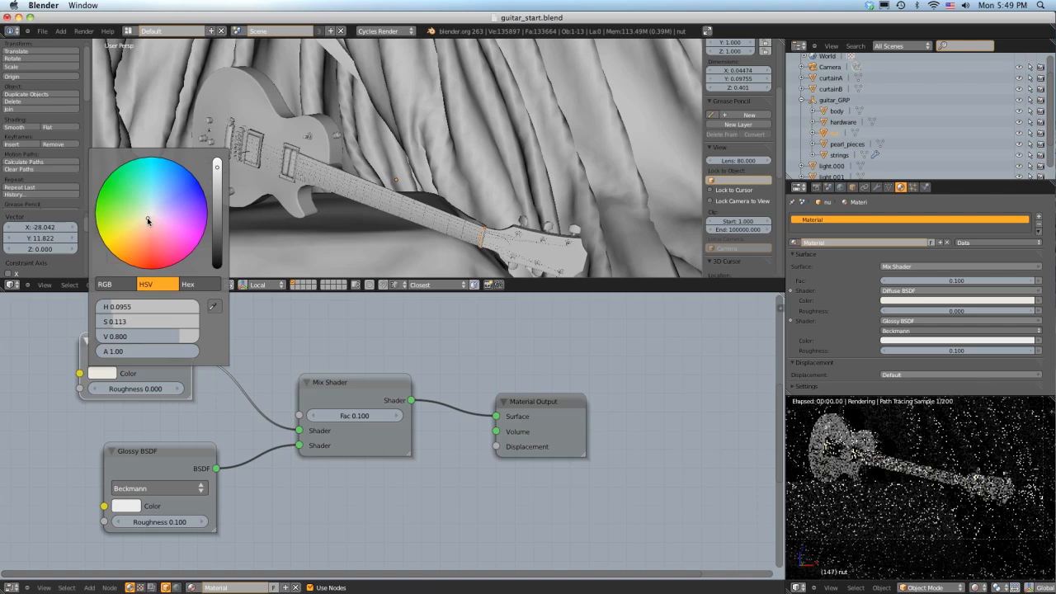
pyautogui.click(146, 219)
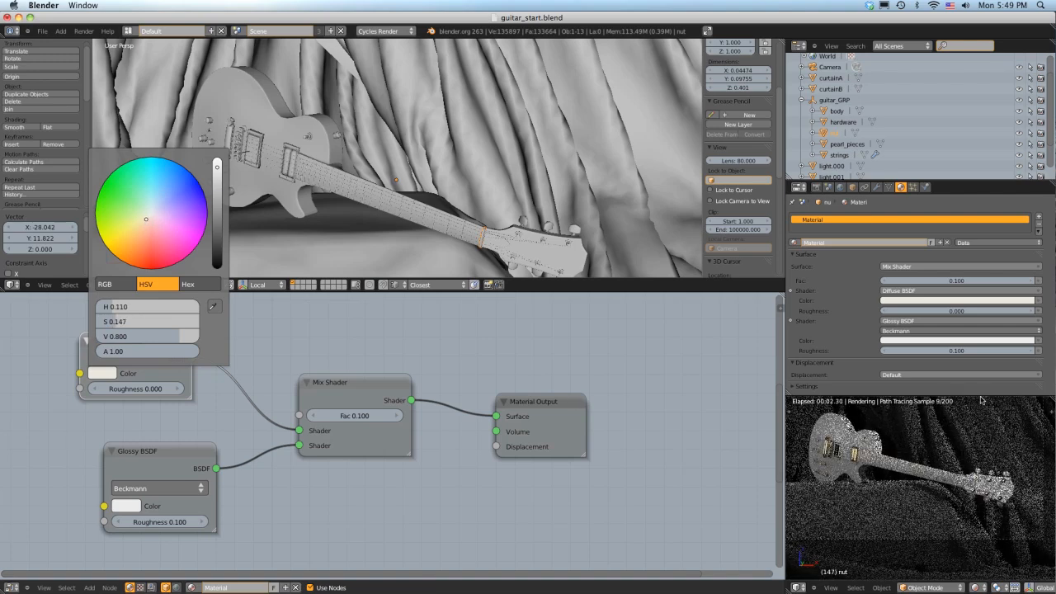
pyautogui.scroll(1, 976, 440)
pyautogui.scroll(2, 981, 454)
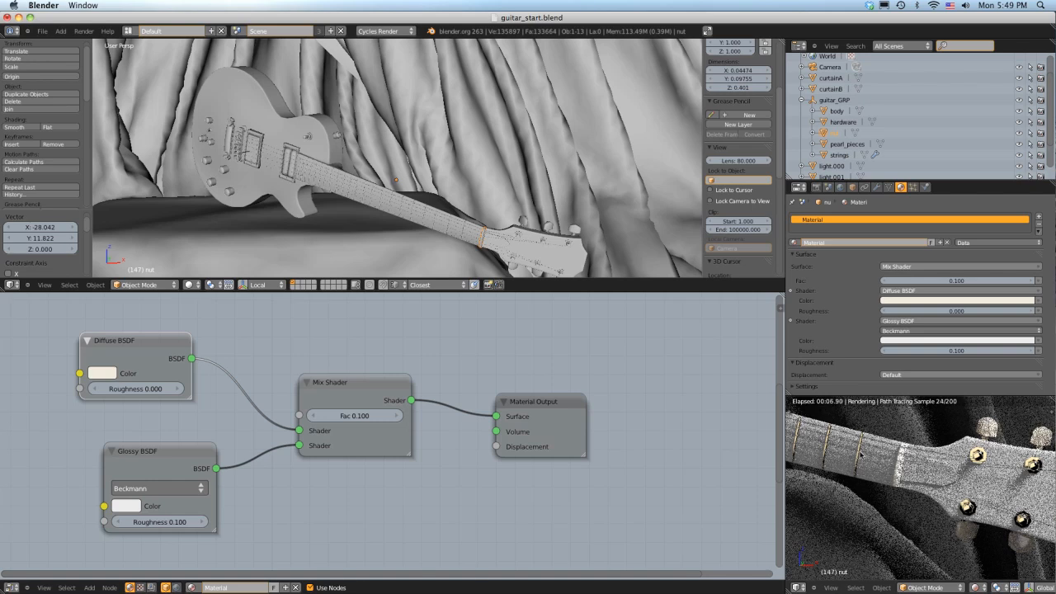
# Step: Try the existing test.001 material on the guitar body and check its look in the rendered preview
pyautogui.click(275, 118)
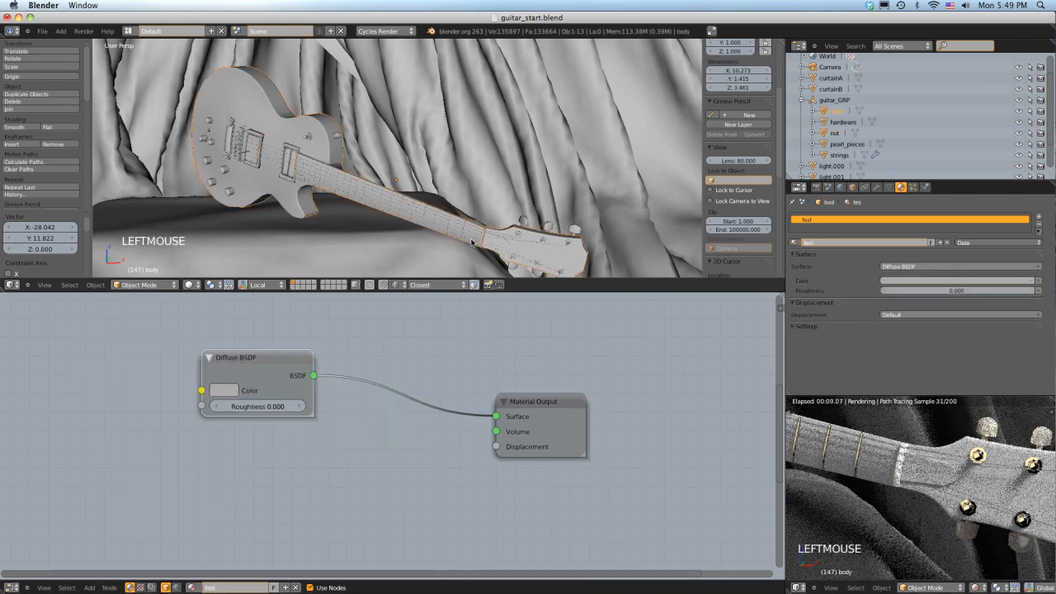
pyautogui.click(795, 243)
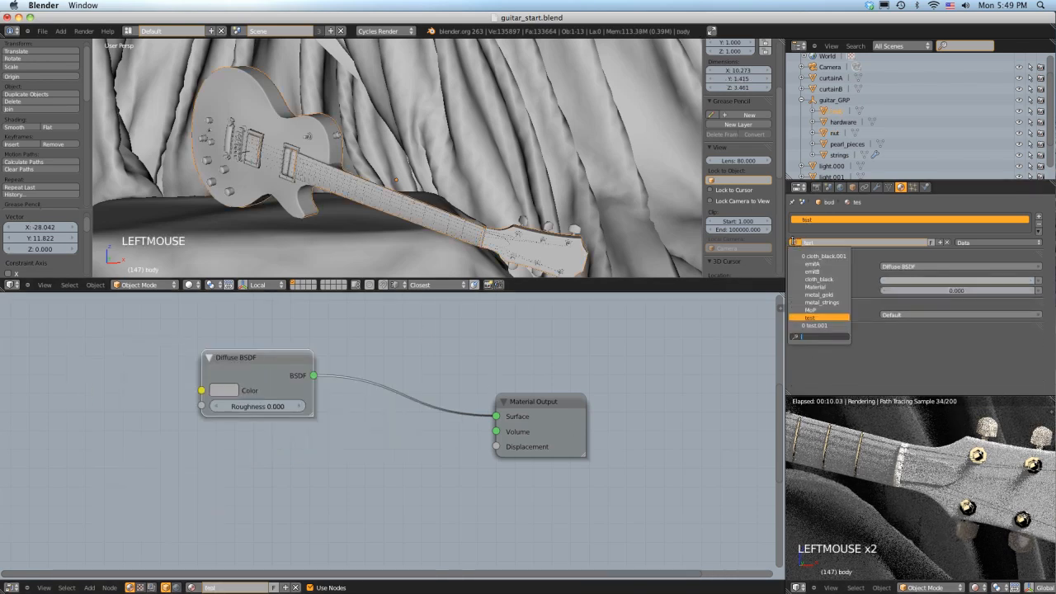
pyautogui.click(817, 325)
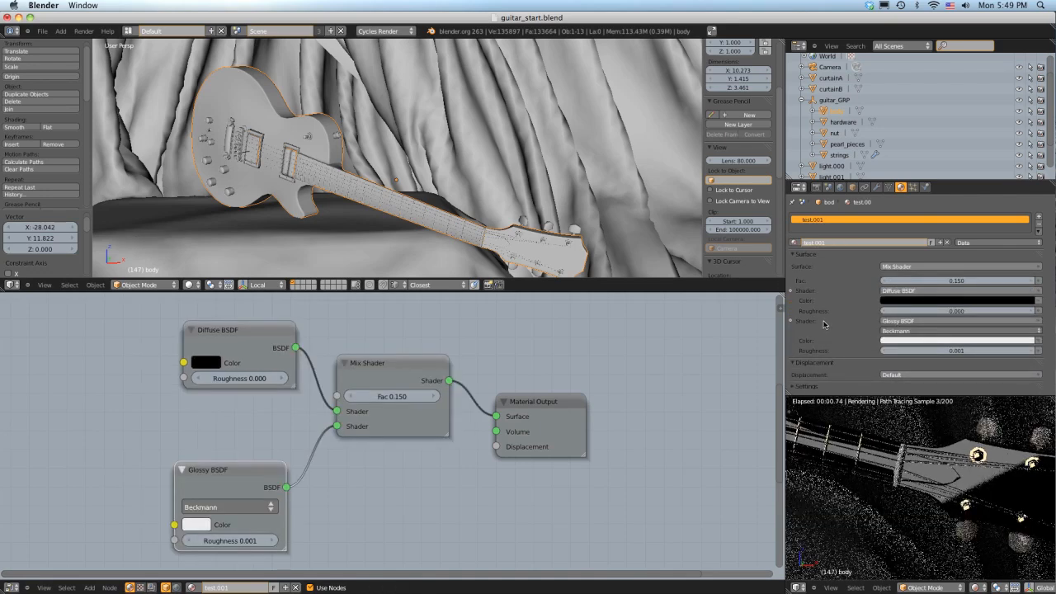
pyautogui.scroll(-2, 875, 435)
pyautogui.scroll(-5, 875, 435)
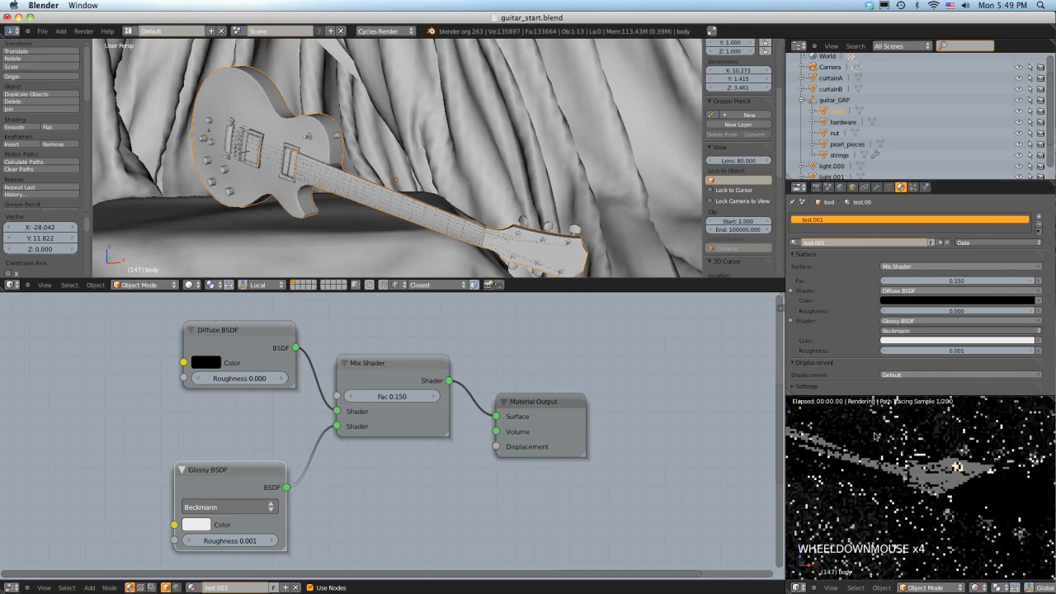
pyautogui.keyDown('shift'); pyautogui.moveTo(876, 435); pyautogui.dragTo(949, 460, button='middle'); pyautogui.keyUp('shift')
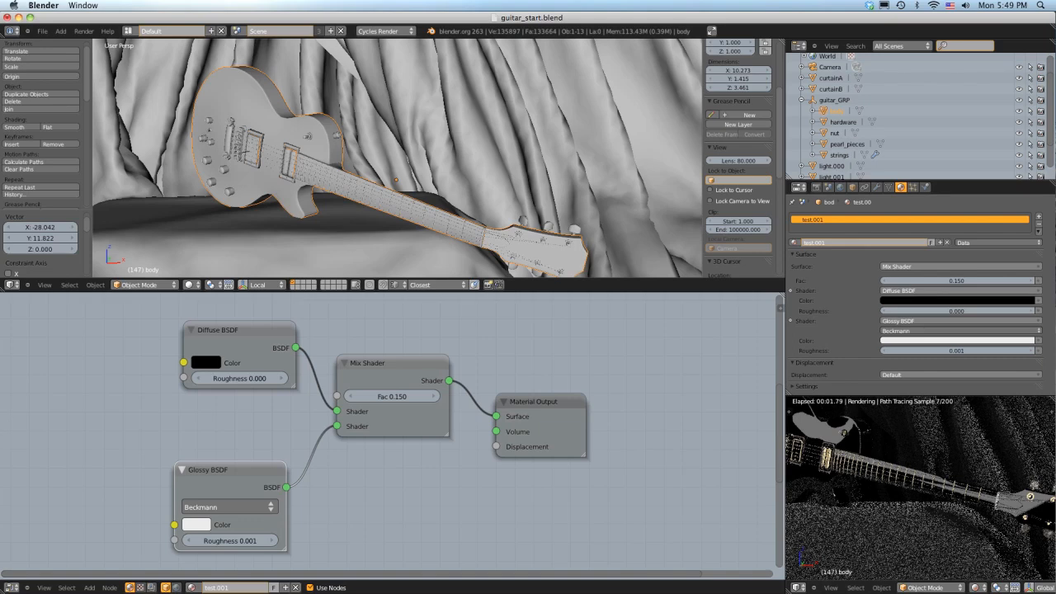
pyautogui.press('super+Tab')
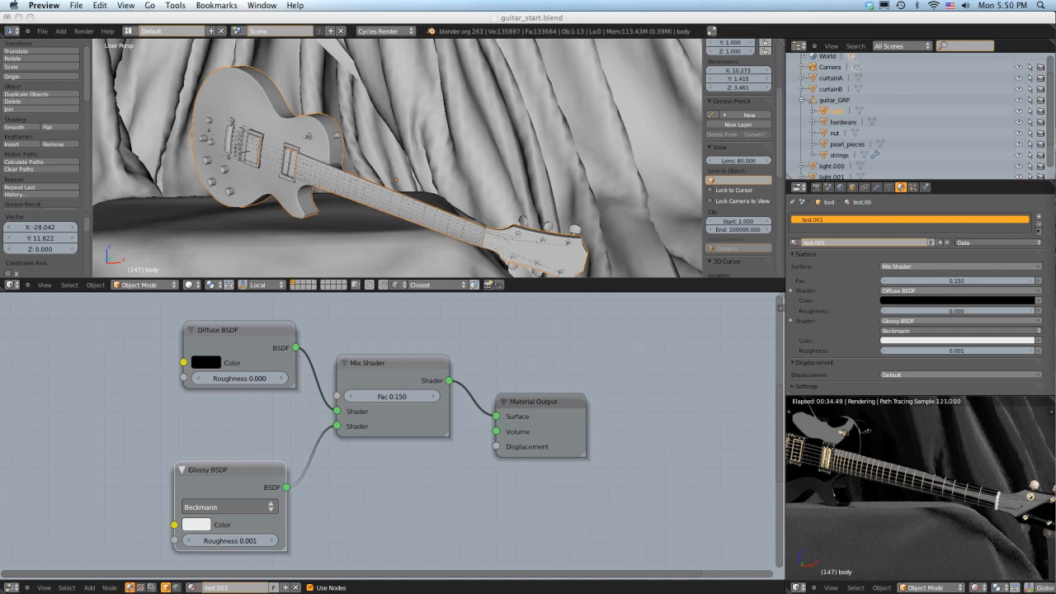
pyautogui.click(516, 355)
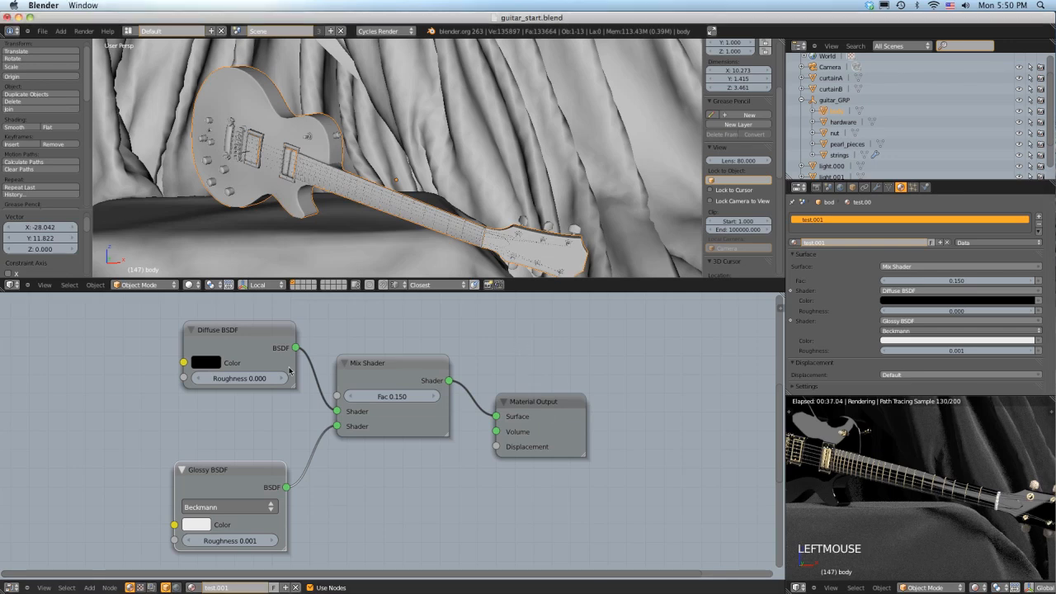
# Step: Replace the guitar body's material with a new one named guitar_body
pyautogui.click(948, 244)
pyautogui.click(907, 243)
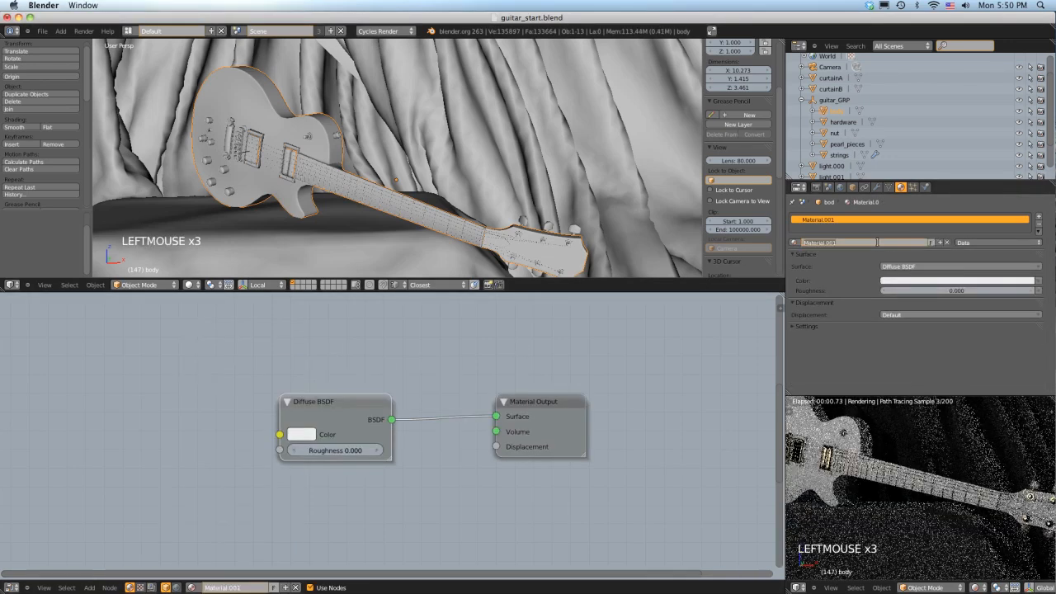
pyautogui.click(877, 242)
pyautogui.write('guitar')
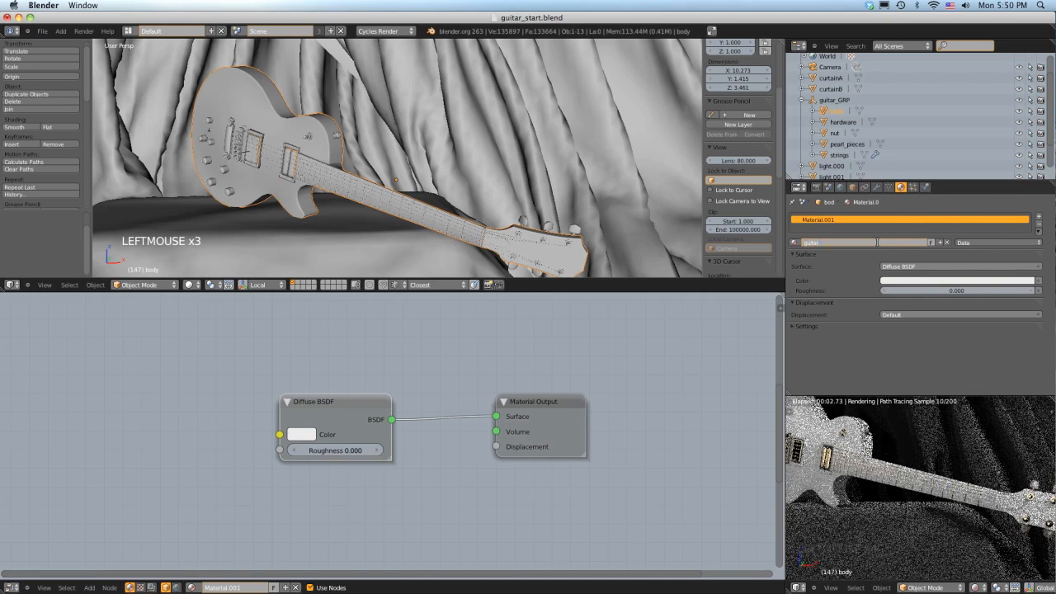
pyautogui.write('_body')
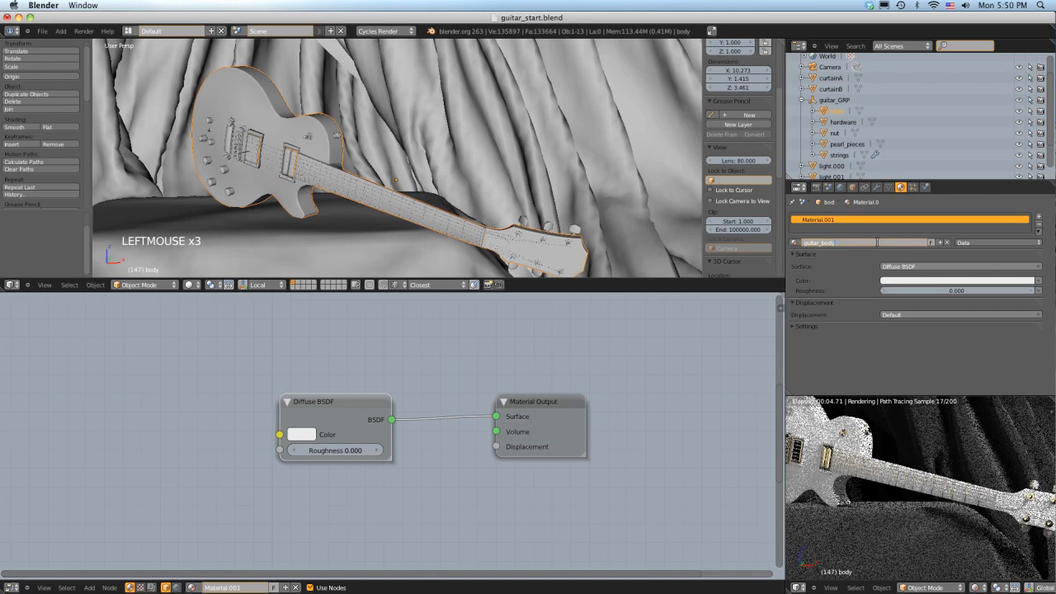
pyautogui.press('Return')
# Step: Select the nut between the neck and headstock and rename its material to guitar_nut
pyautogui.click(480, 242)
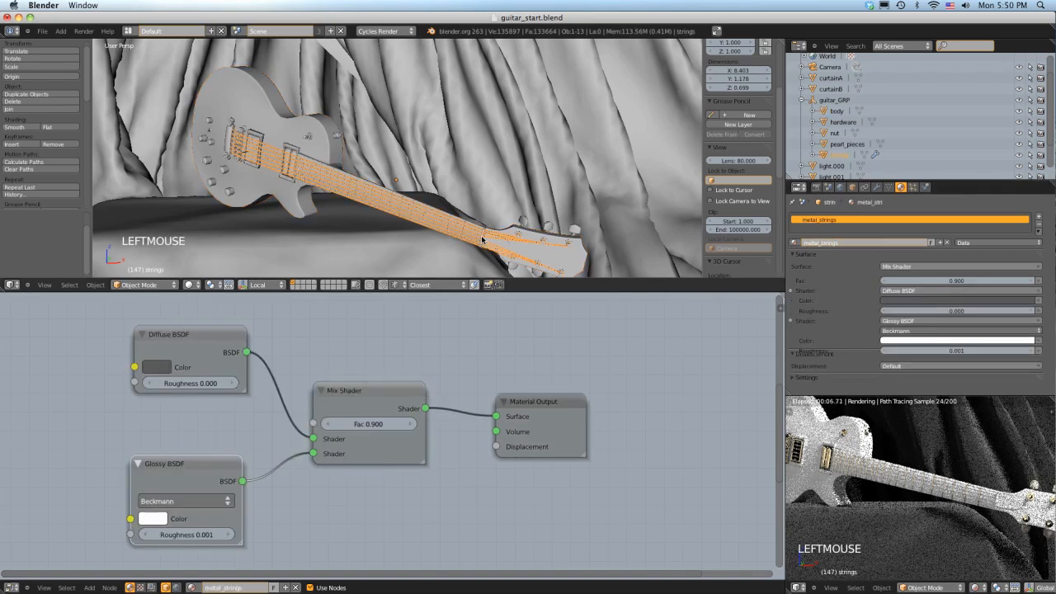
pyautogui.click(481, 241)
pyautogui.click(482, 240)
pyautogui.click(483, 239)
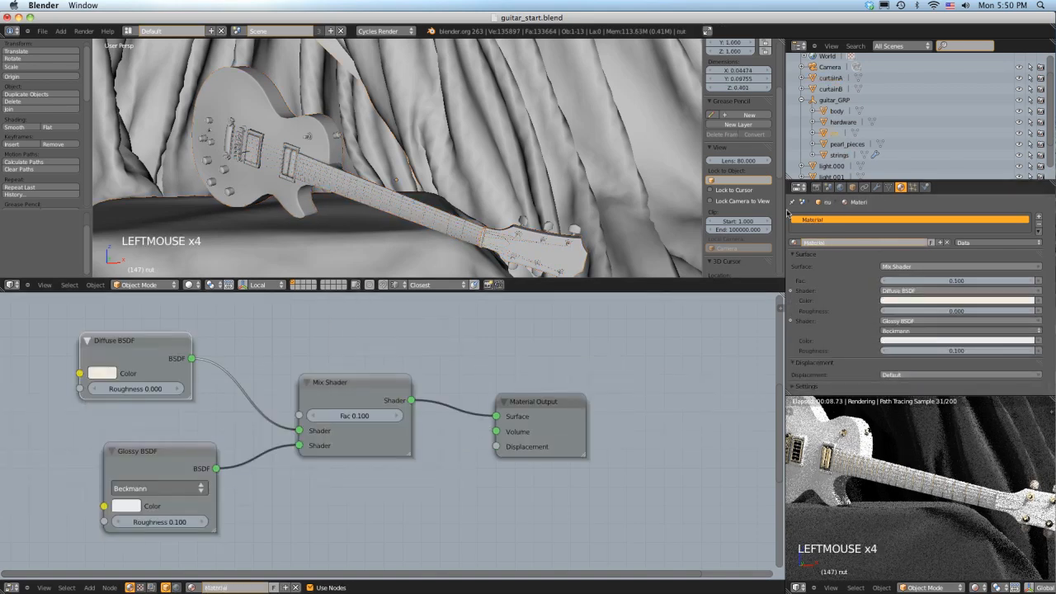
pyautogui.click(812, 241)
pyautogui.write('guitar_nut')
pyautogui.press('Return')
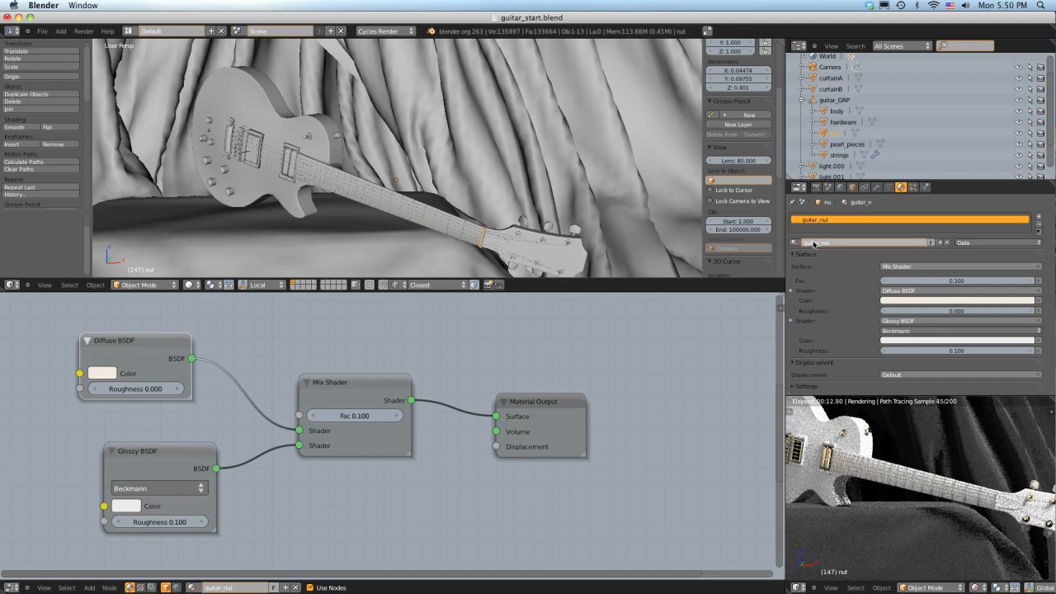
# Step: Inspect the materials assigned to the pearl pieces, the strings and the hardware, selecting each part in turn
pyautogui.click(524, 222)
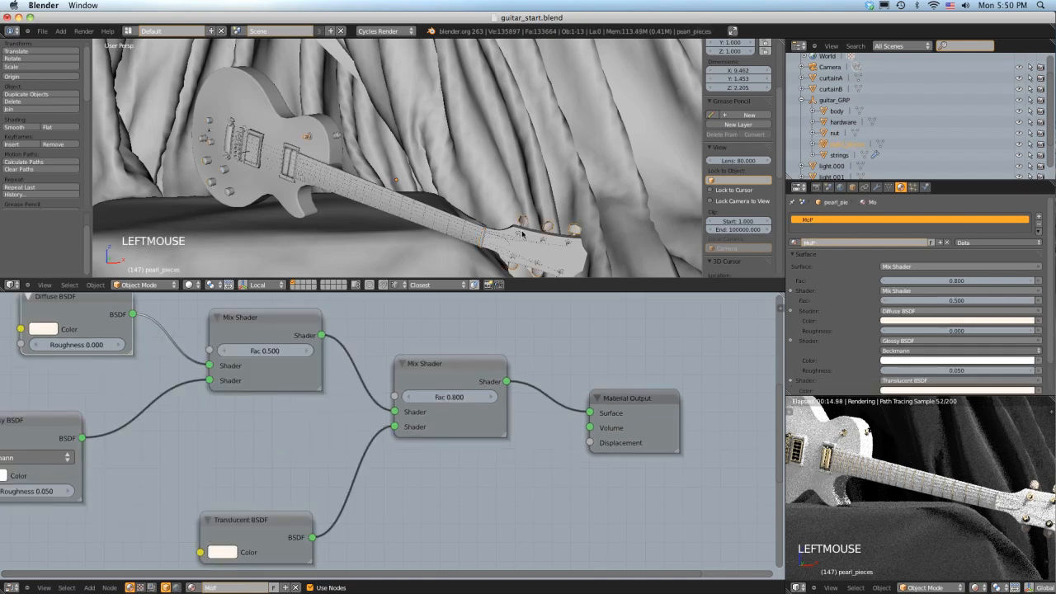
pyautogui.click(502, 238)
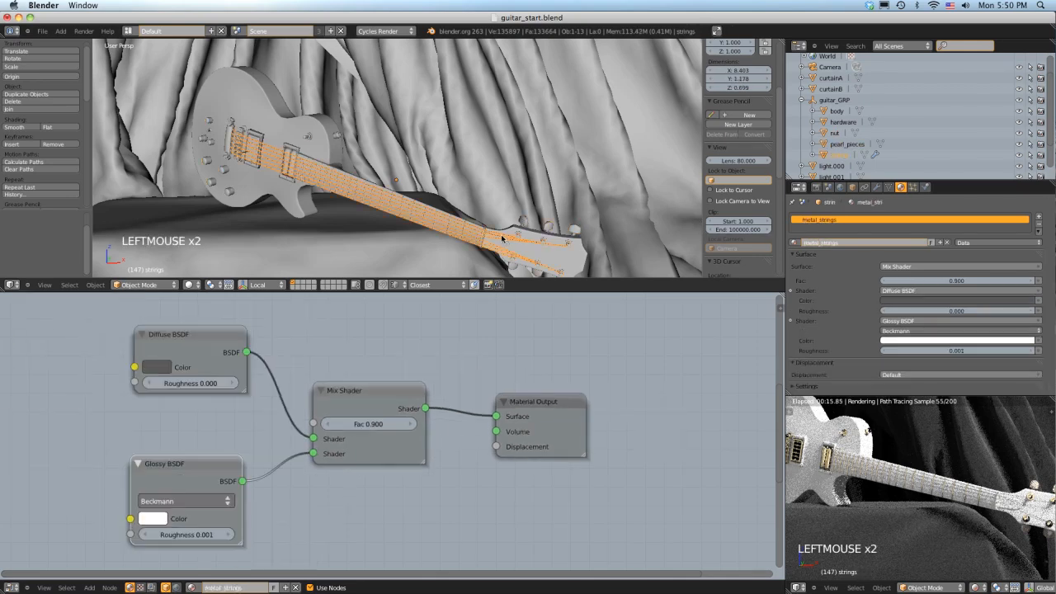
pyautogui.click(289, 147)
pyautogui.click(290, 147)
pyautogui.click(291, 147)
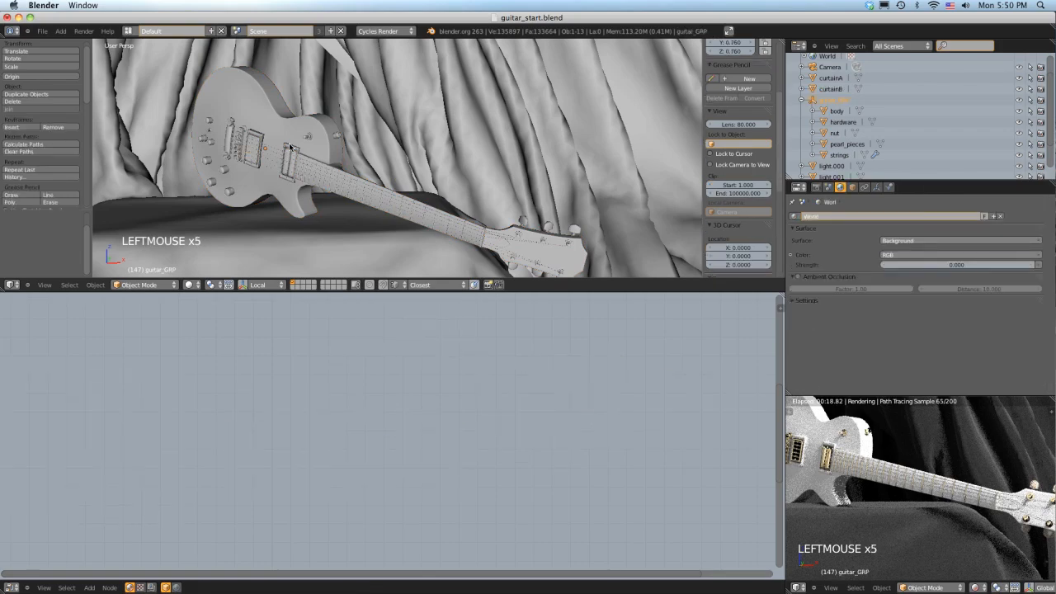
pyautogui.click(290, 147)
pyautogui.click(291, 147)
pyautogui.press('z')
pyautogui.press('z')
pyautogui.click(290, 147)
pyautogui.press('z')
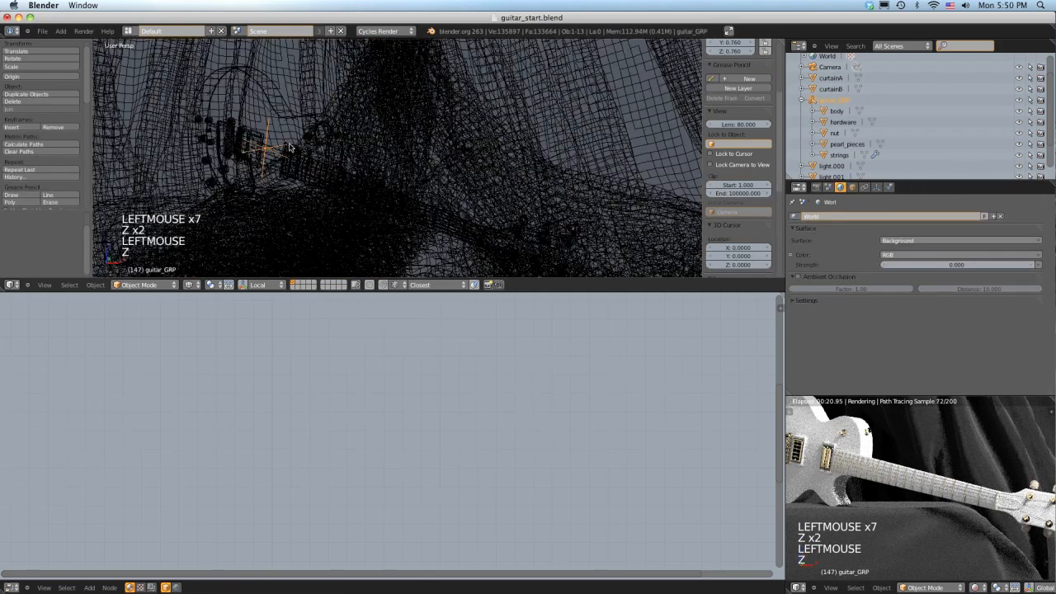
pyautogui.press('z')
pyautogui.click(294, 147)
pyautogui.press('z')
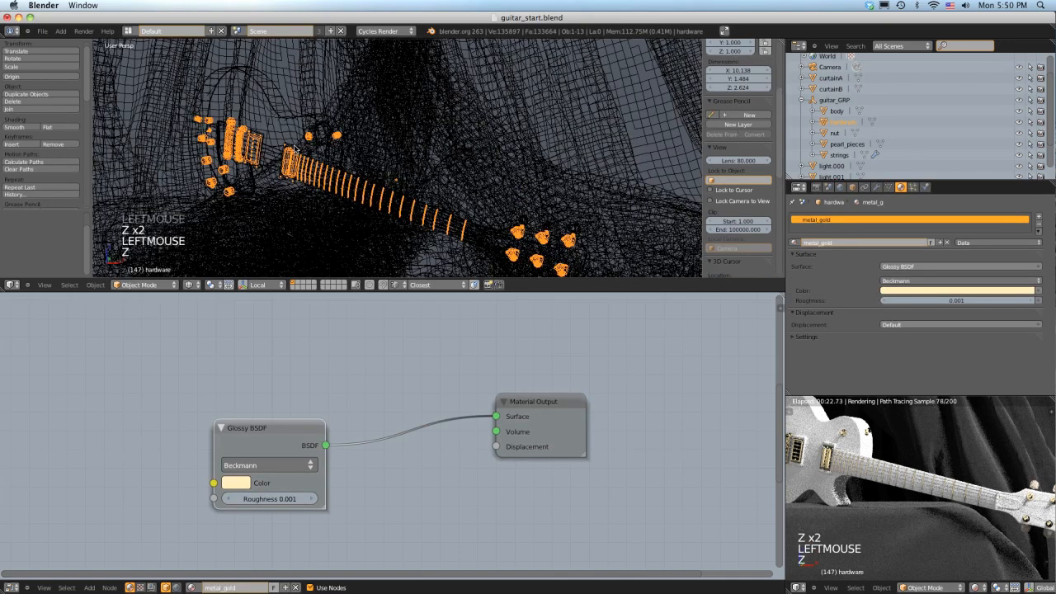
pyautogui.press('z')
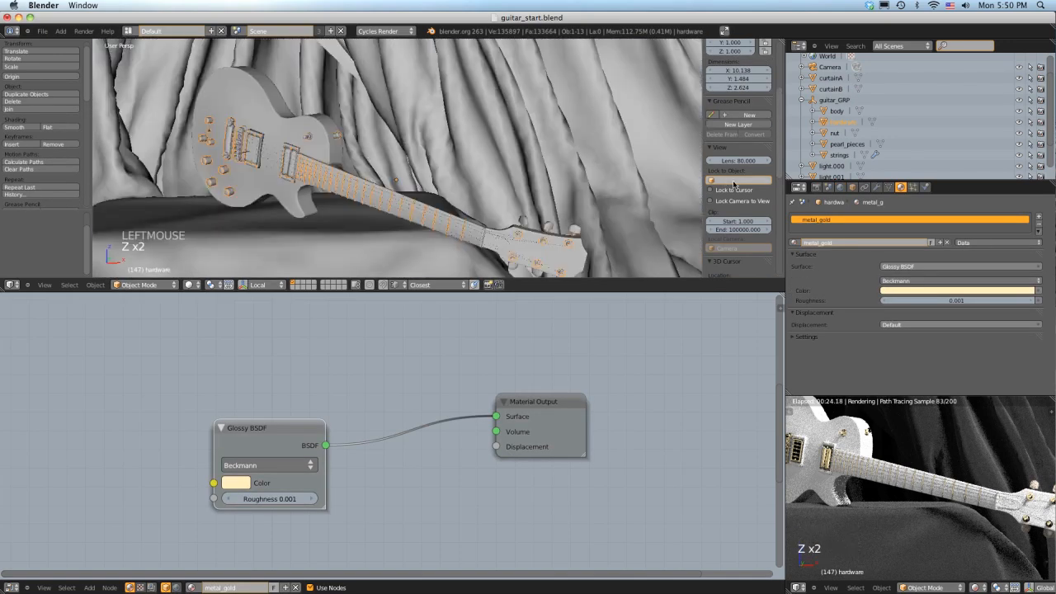
pyautogui.click(795, 243)
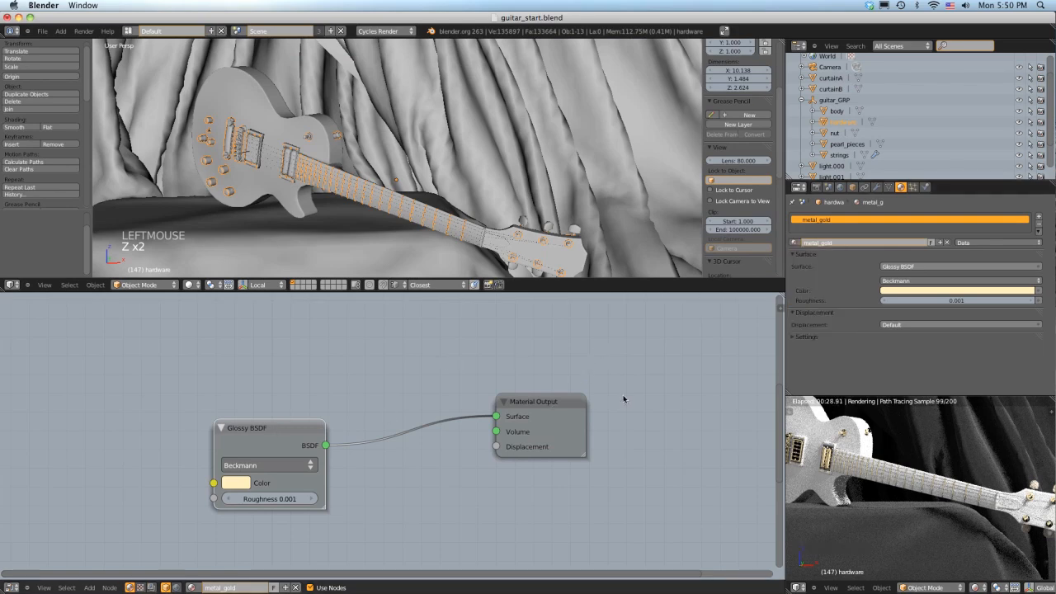
# Step: Add a Texture Coordinate node to the guitar body's guitar_body material and place it well ahead of the Diffuse BSDF
pyautogui.click(510, 232)
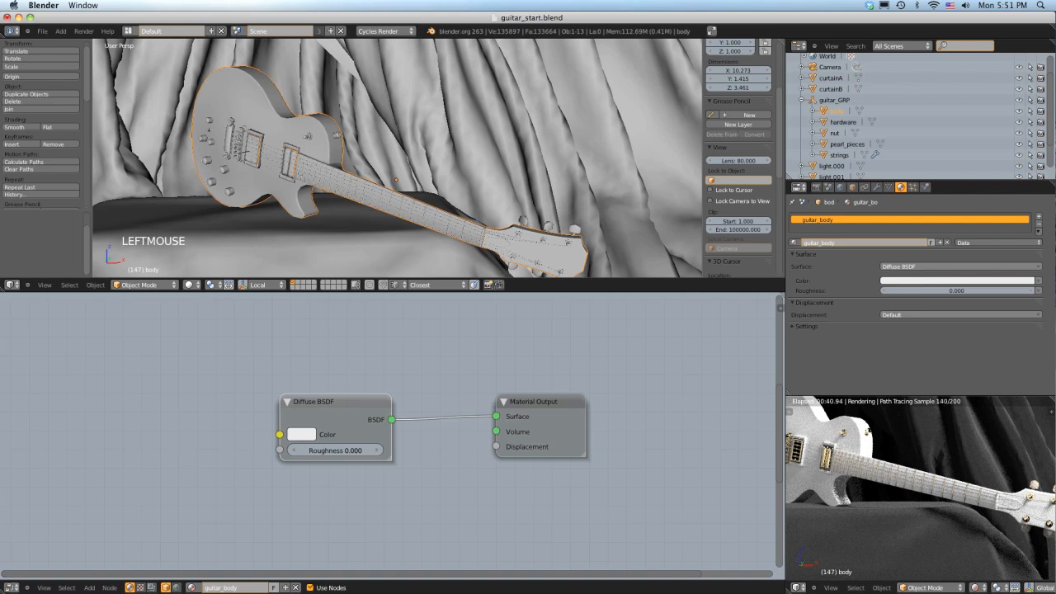
pyautogui.scroll(-4, 367, 347)
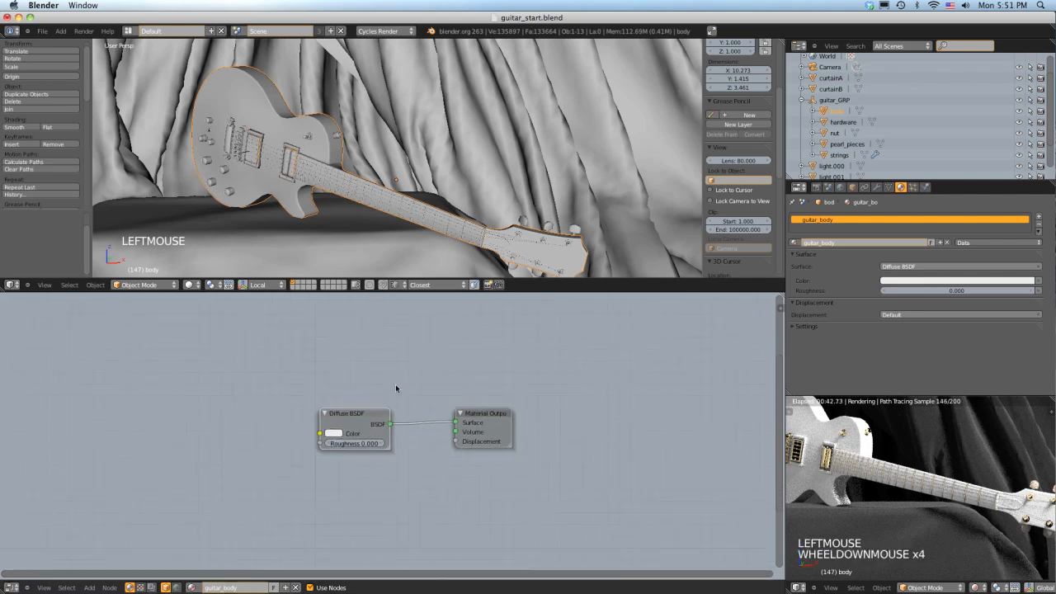
pyautogui.scroll(-2, 396, 387)
pyautogui.hotkey('shift', 'a')
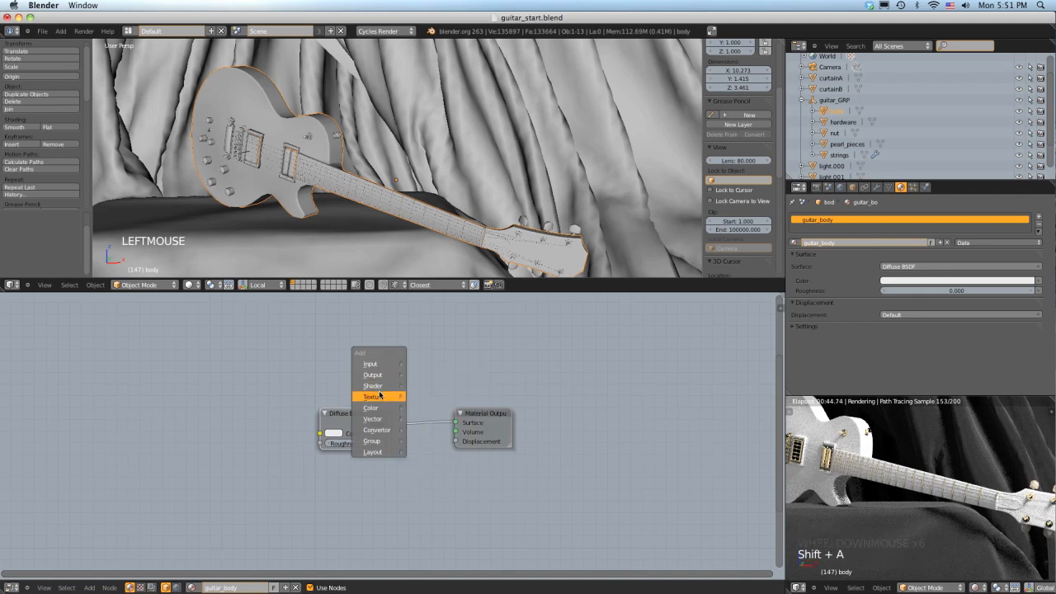
pyautogui.moveTo(371, 364)
pyautogui.click(441, 442)
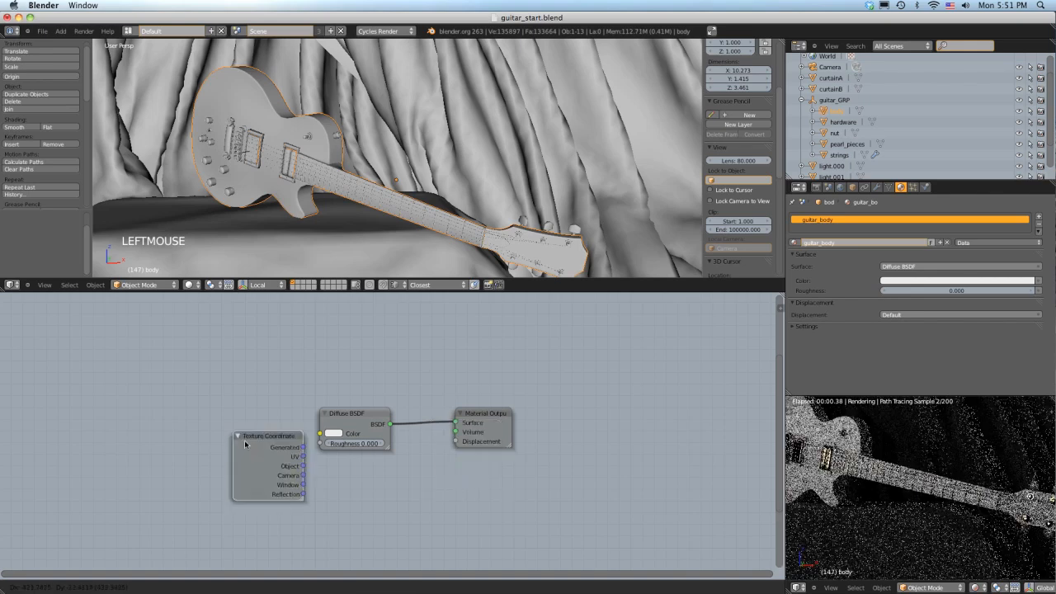
pyautogui.click(49, 421)
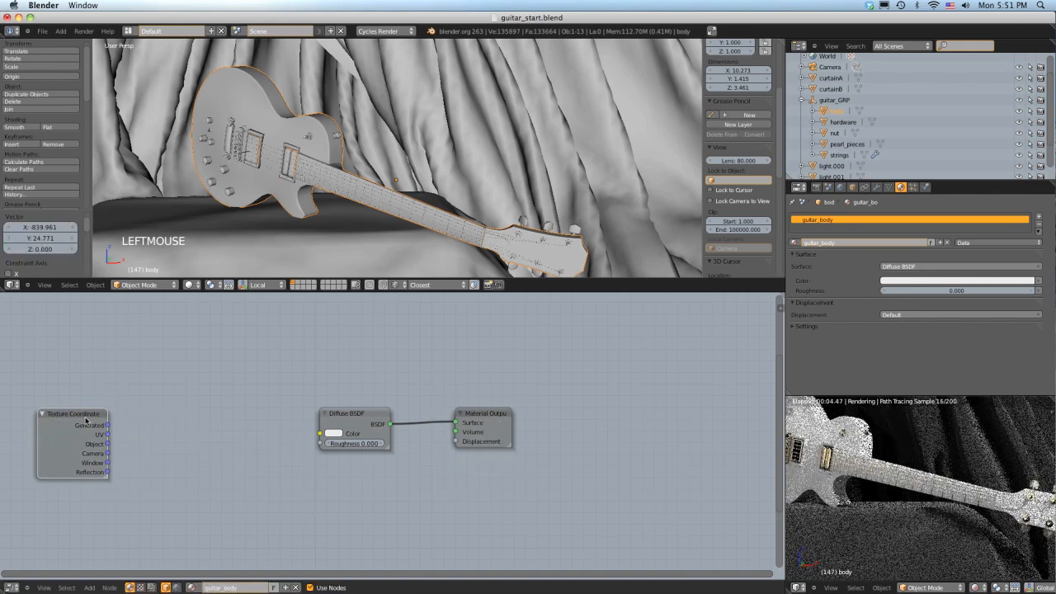
pyautogui.moveTo(86, 419); pyautogui.dragTo(71, 421, button='right')
# Step: Add another node to the guitar_body material beside the Texture Coordinate node
pyautogui.hotkey('shift', 'a')
pyautogui.moveTo(144, 445)
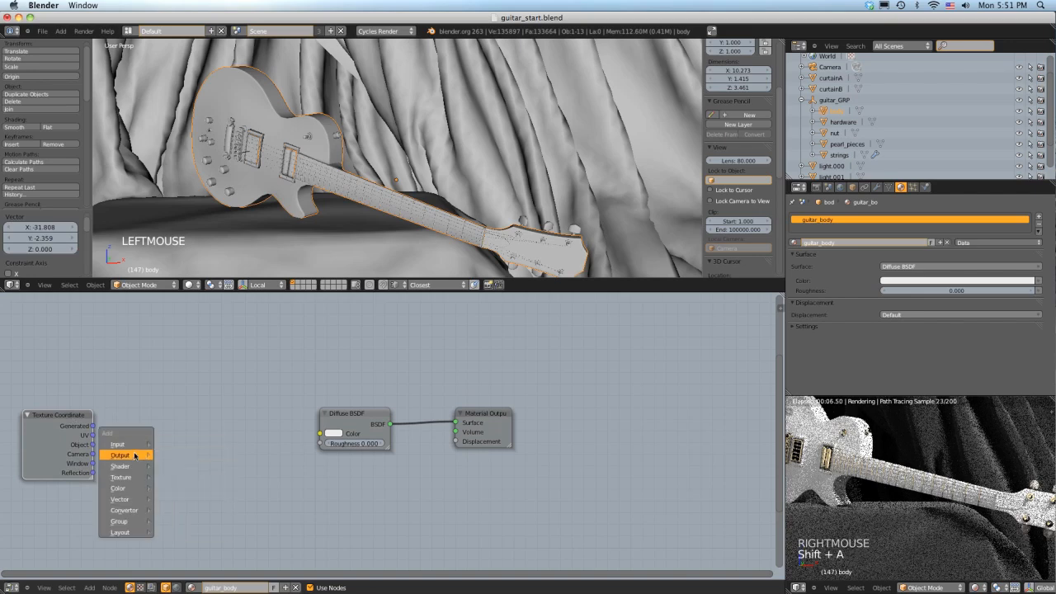
# Step: Add an Image Texture node near the Texture Coordinate node and label it COLOR
pyautogui.moveTo(132, 477)
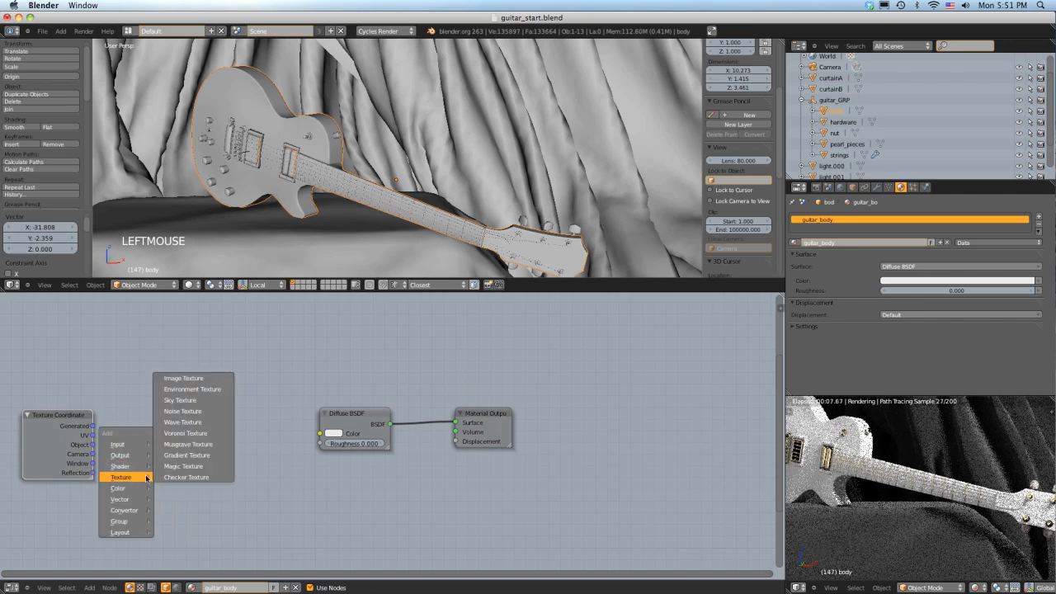
pyautogui.click(183, 378)
pyautogui.moveTo(216, 363); pyautogui.dragTo(155, 379, button='right')
pyautogui.press('n')
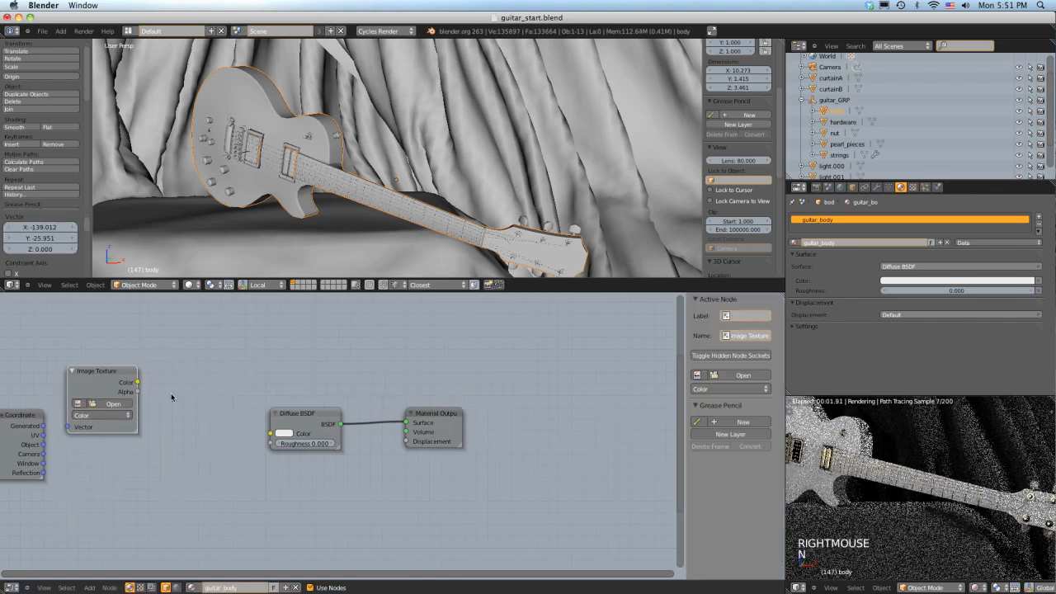
pyautogui.click(748, 315)
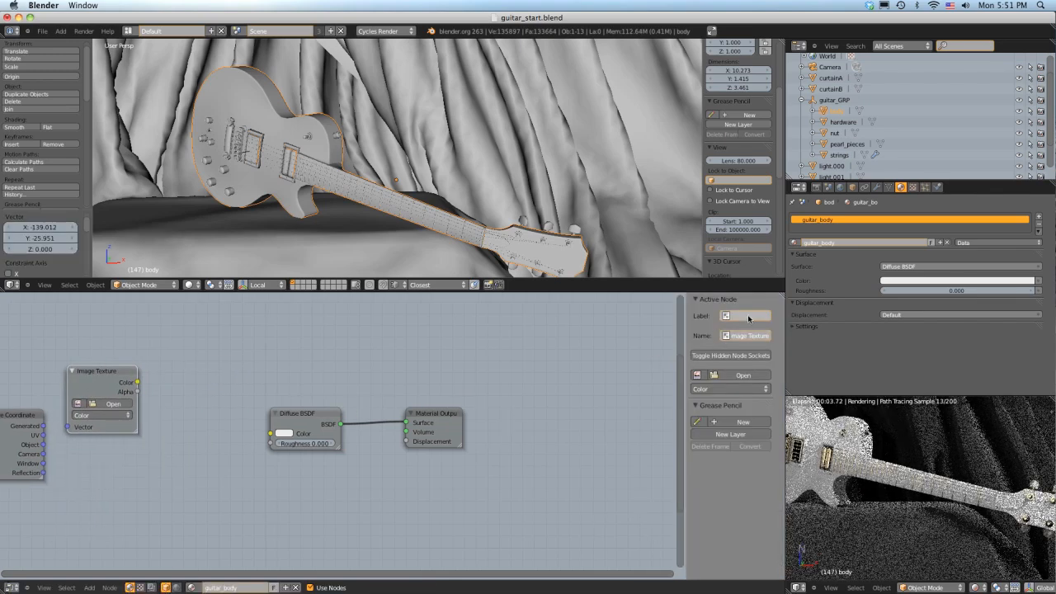
pyautogui.write('guit')
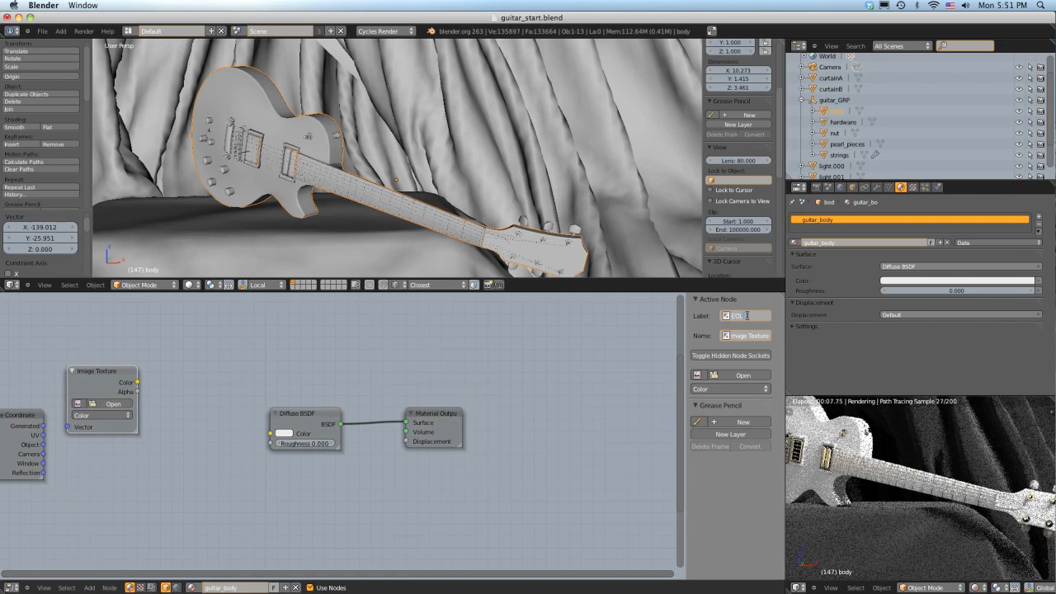
pyautogui.write('COLOR')
pyautogui.press('Return')
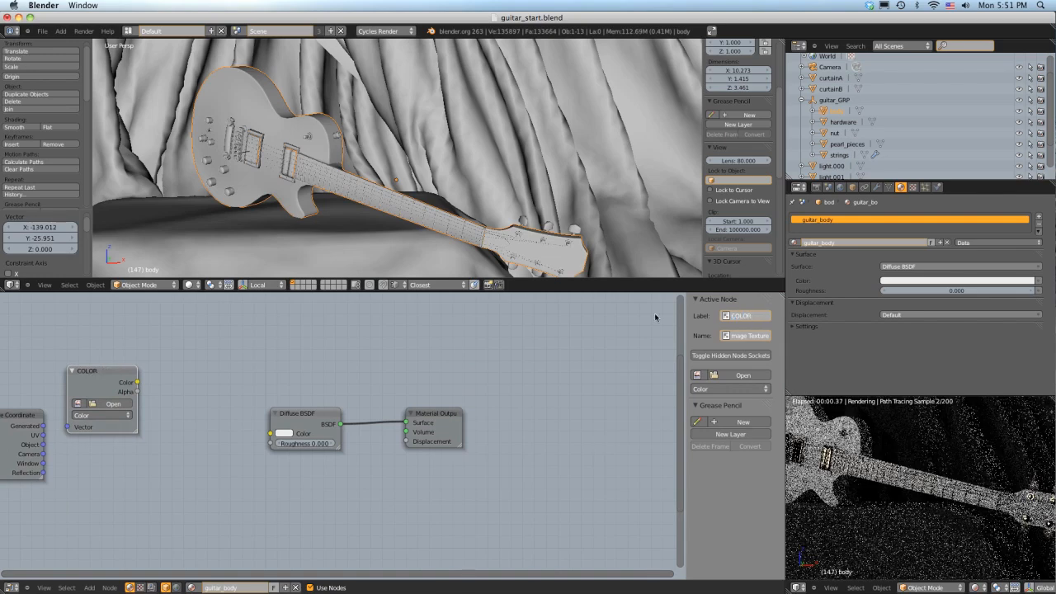
# Step: Load guitar_COLOR.jpg from the ren_guitar tex folder into the COLOR node
pyautogui.click(107, 403)
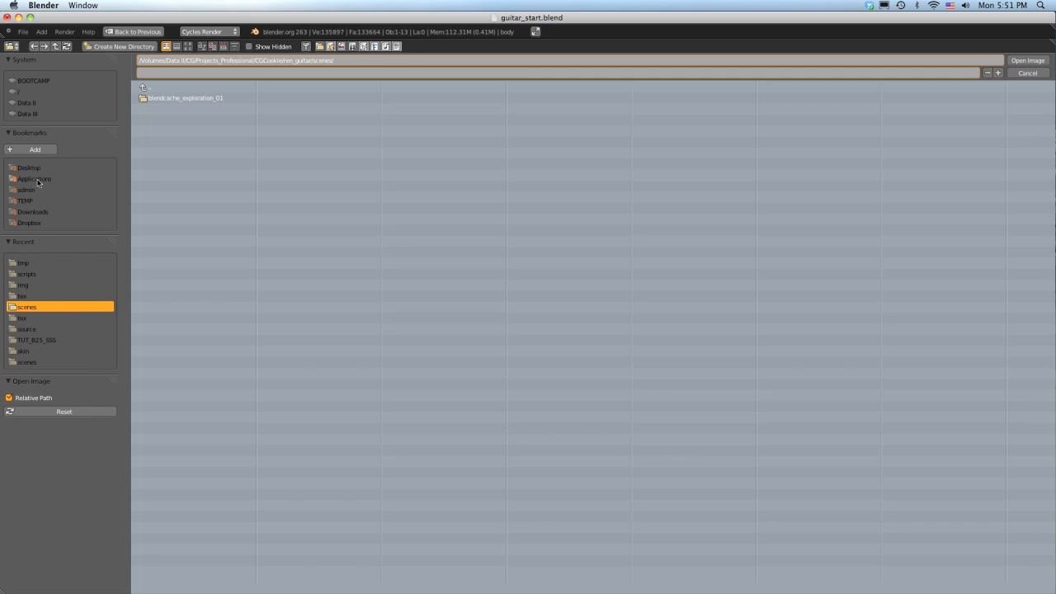
pyautogui.click(28, 286)
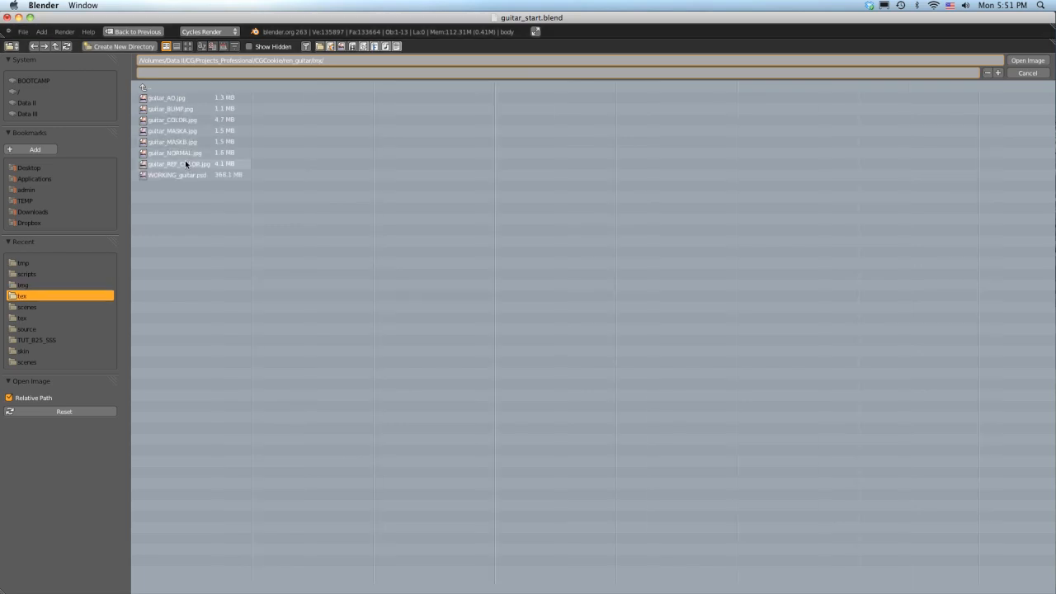
pyautogui.click(180, 121)
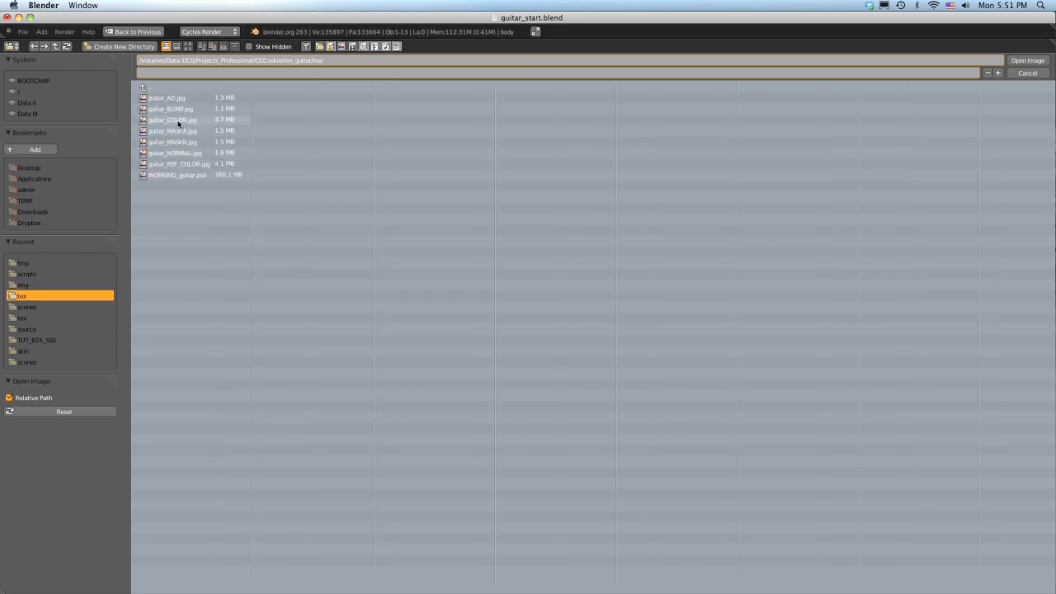
pyautogui.click(1027, 60)
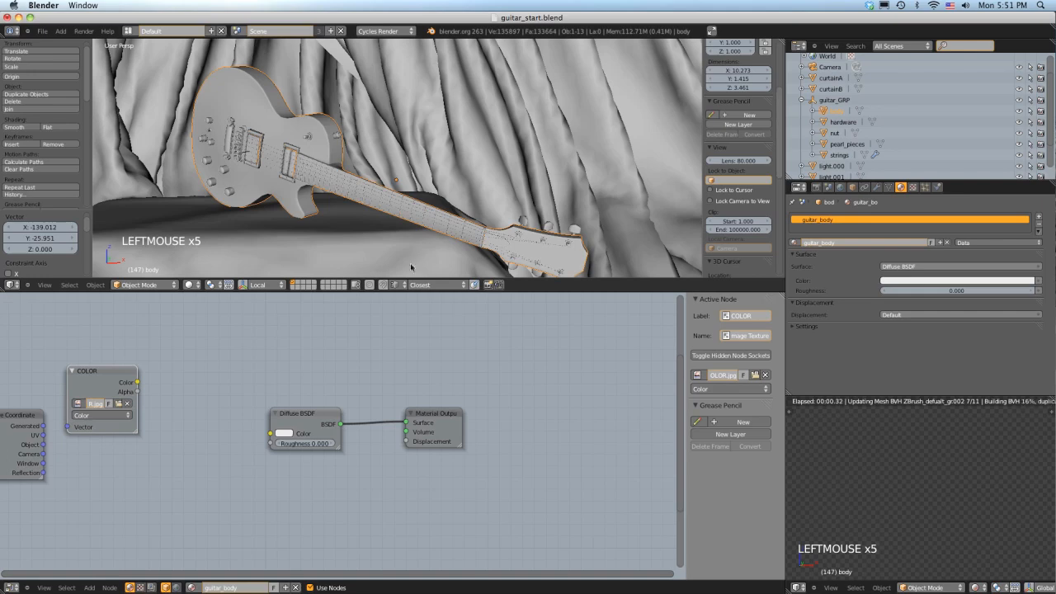
# Step: Save the scene as guitar_ren_02.blend in the scenes folder
pyautogui.click(41, 31)
pyautogui.click(63, 112)
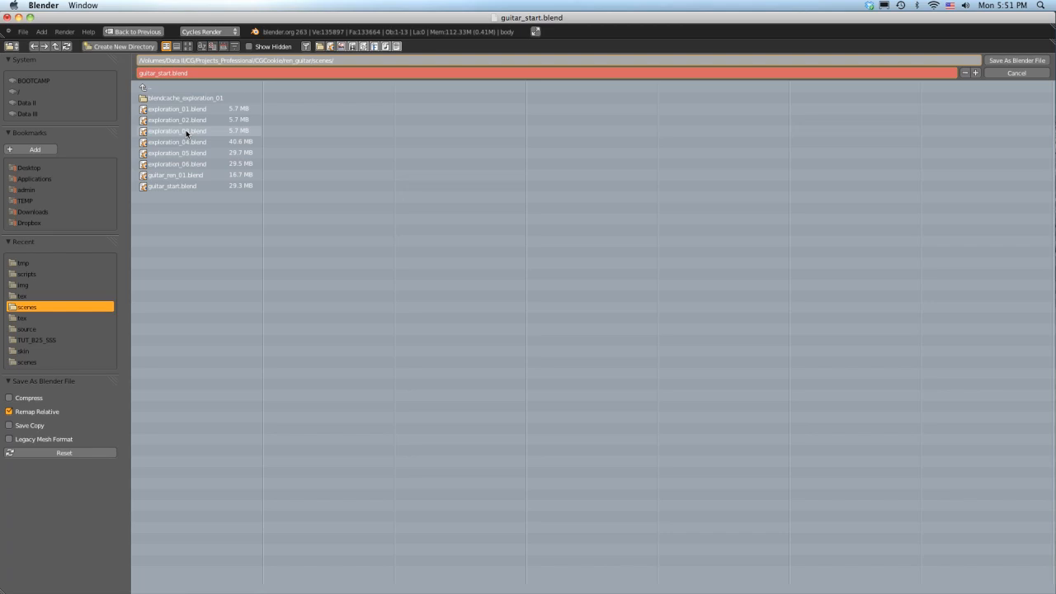
pyautogui.click(181, 175)
pyautogui.click(975, 72)
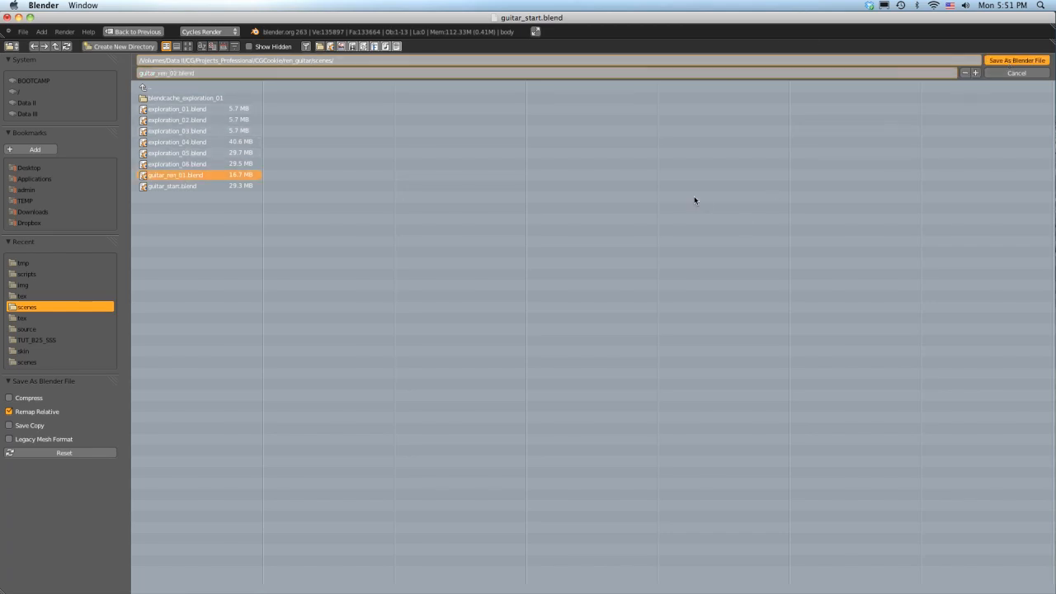
pyautogui.press('Return')
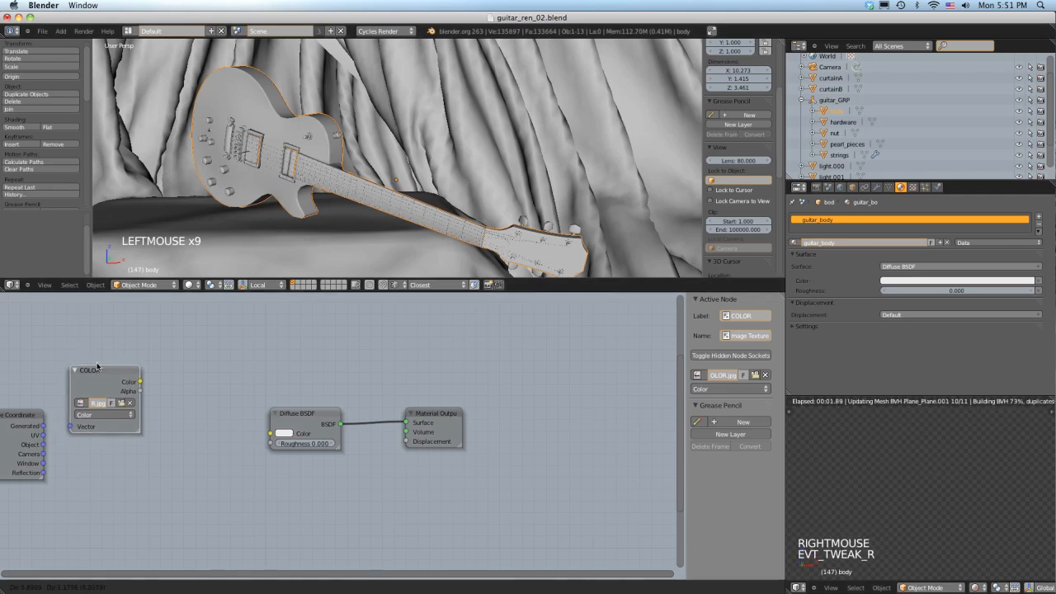
# Step: Collapse the COLOR node beside the Texture Coordinate node and pause the rendered viewport preview
pyautogui.moveTo(97, 366); pyautogui.dragTo(98, 370)
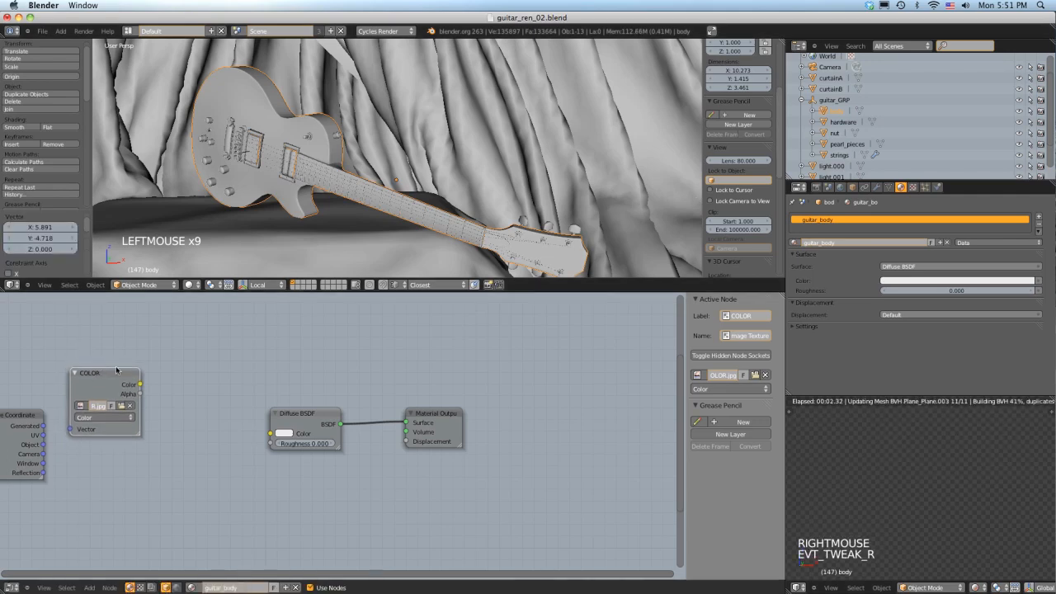
pyautogui.click(75, 375)
pyautogui.moveTo(1018, 585); pyautogui.dragTo(809, 584, button='middle')
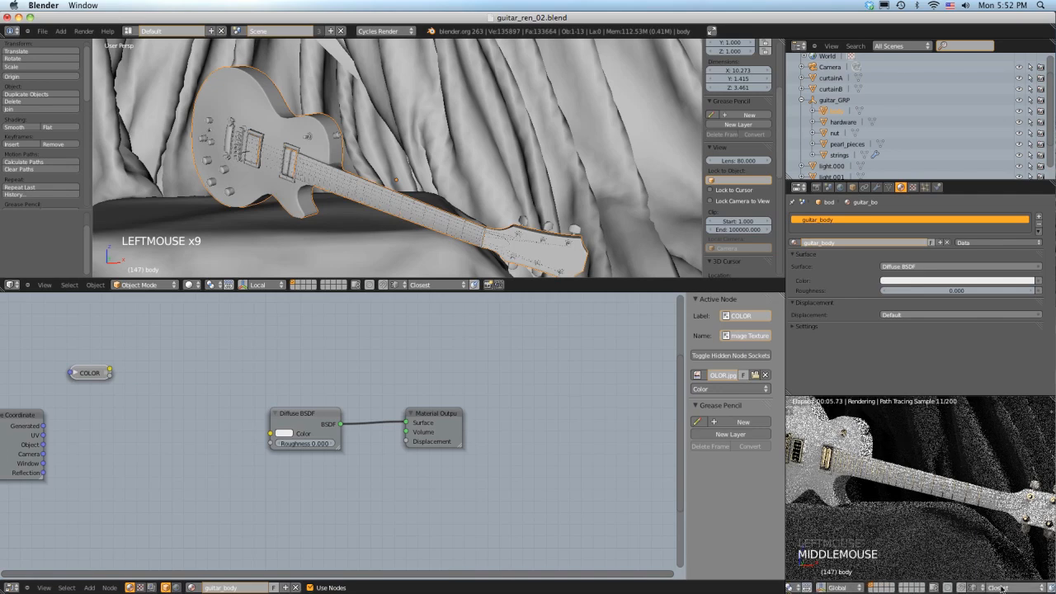
pyautogui.moveTo(1002, 588); pyautogui.dragTo(966, 587, button='middle')
pyautogui.click(942, 587)
pyautogui.moveTo(85, 374); pyautogui.dragTo(86, 390)
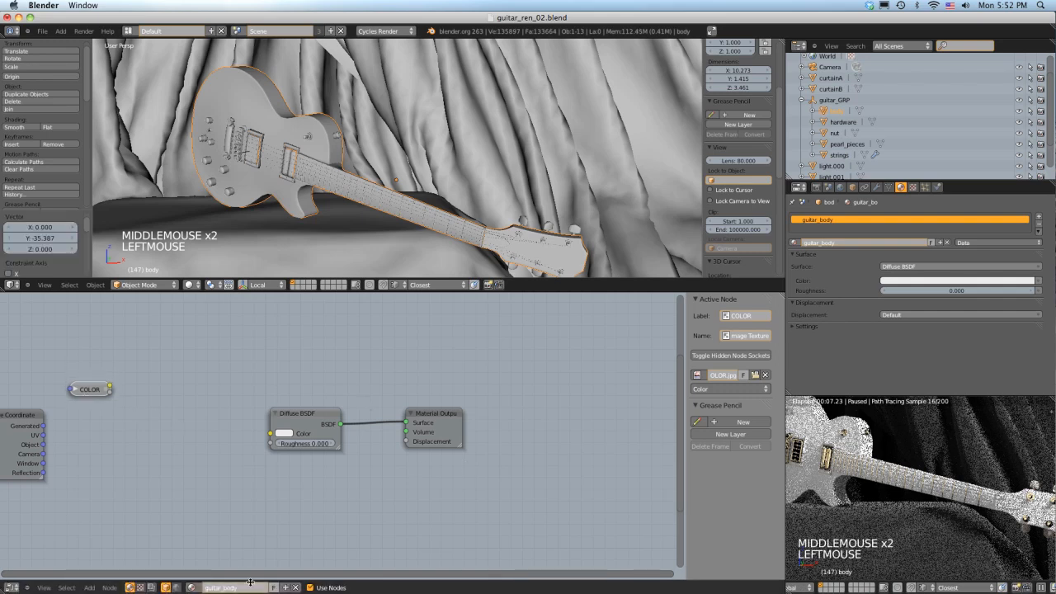
# Step: Split the node editor vertically and make the new area a widened UV/Image Editor
pyautogui.moveTo(6, 586); pyautogui.dragTo(585, 569)
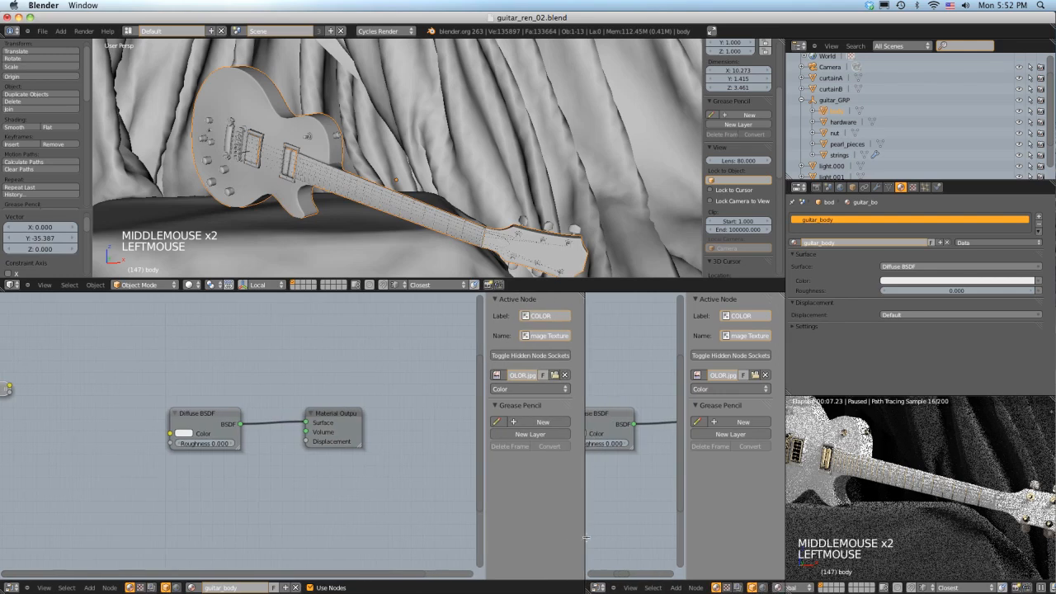
pyautogui.click(598, 587)
pyautogui.click(620, 516)
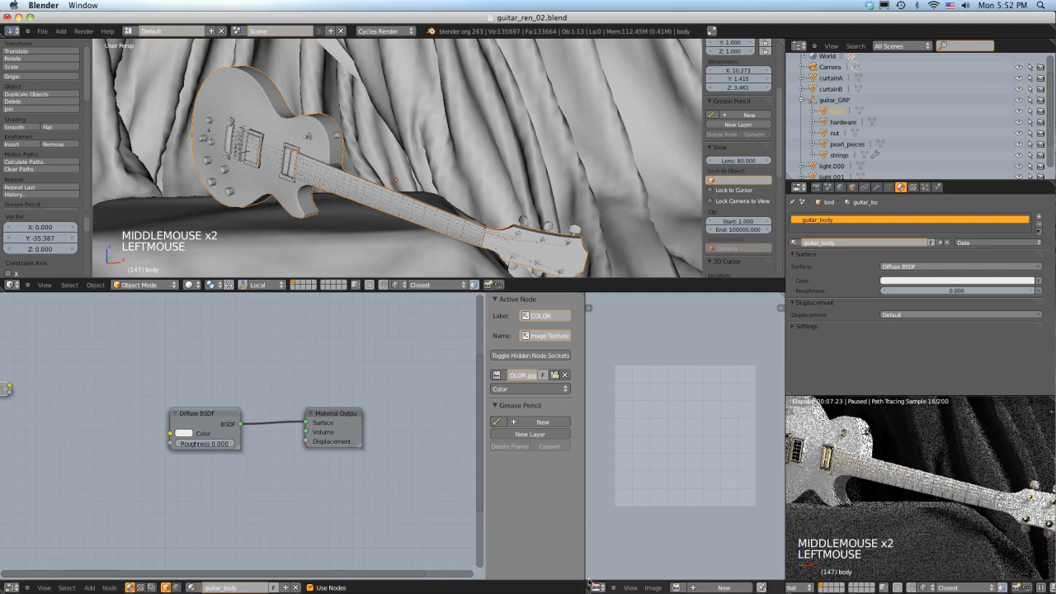
pyautogui.moveTo(585, 568); pyautogui.dragTo(508, 567)
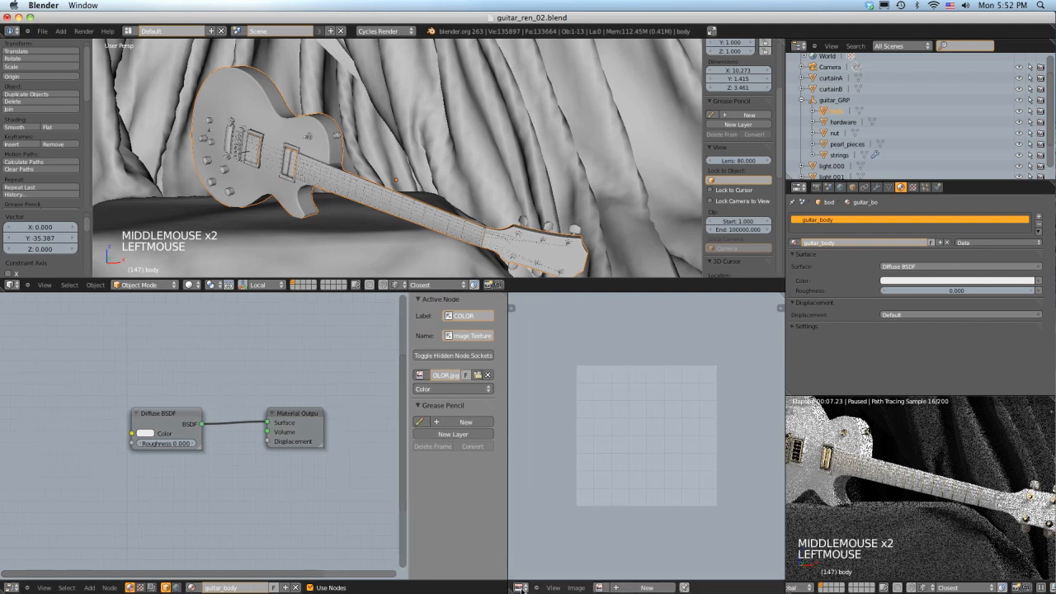
# Step: Display guitar_COLOR.jpg in the new image editor
pyautogui.click(519, 588)
pyautogui.click(601, 588)
pyautogui.click(631, 471)
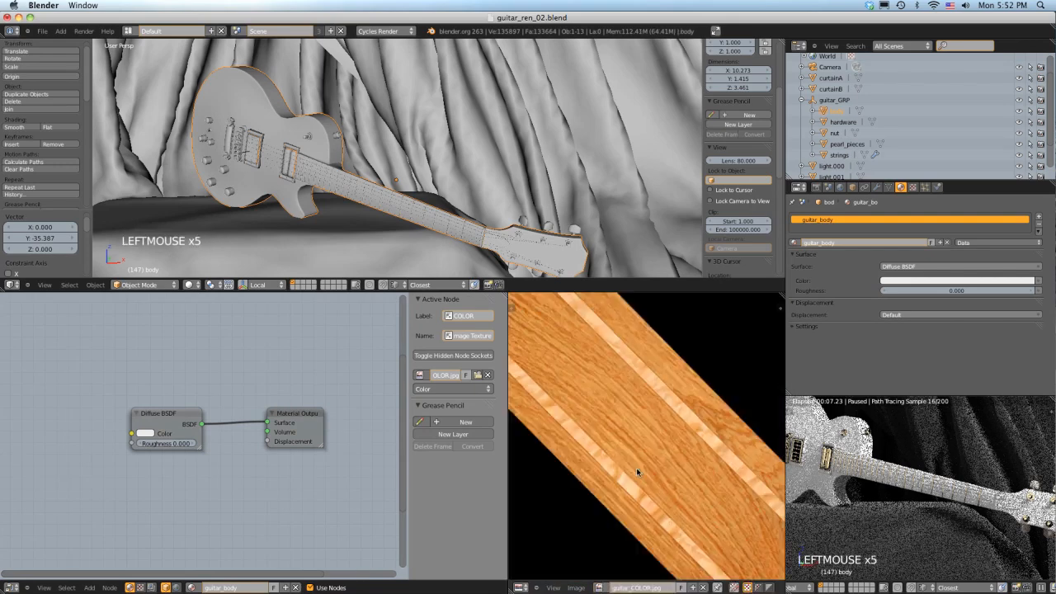
# Step: Examine the guitar color map's layout, both as a whole and in close-up
pyautogui.scroll(-6, 630, 453)
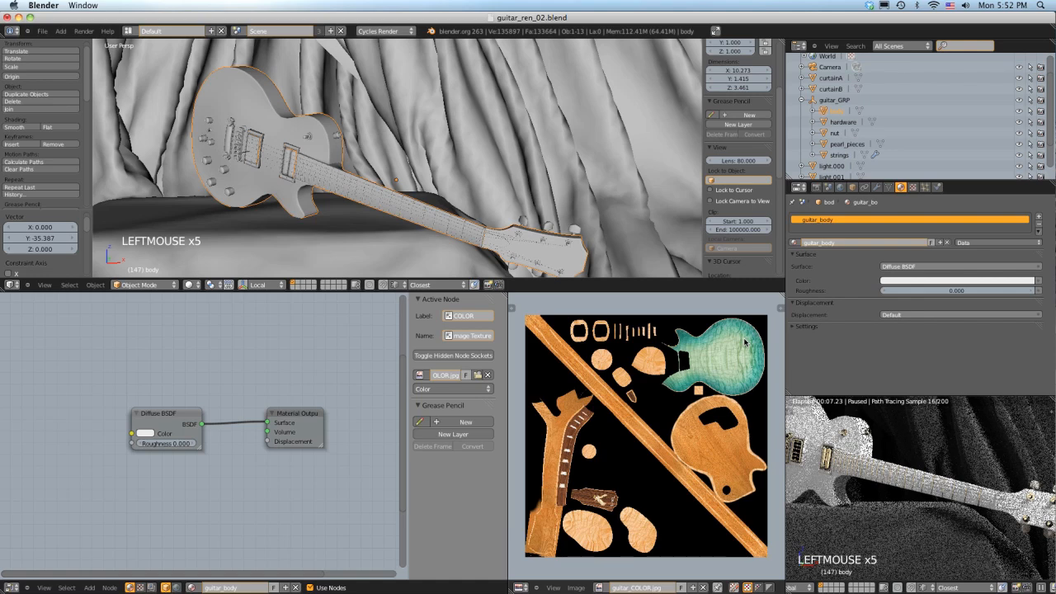
pyautogui.scroll(3, 704, 467)
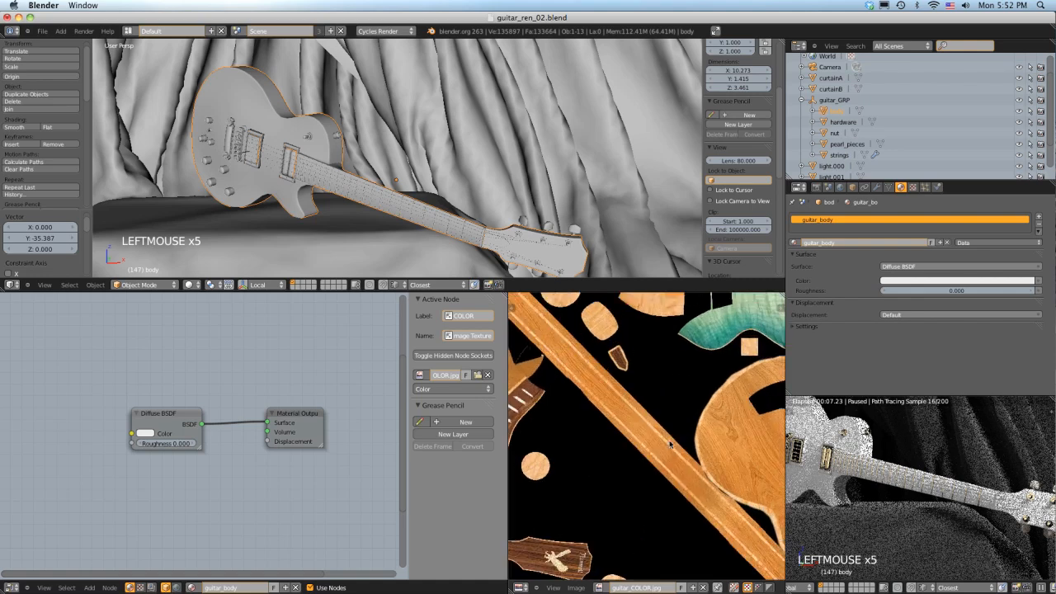
pyautogui.scroll(-3, 665, 440)
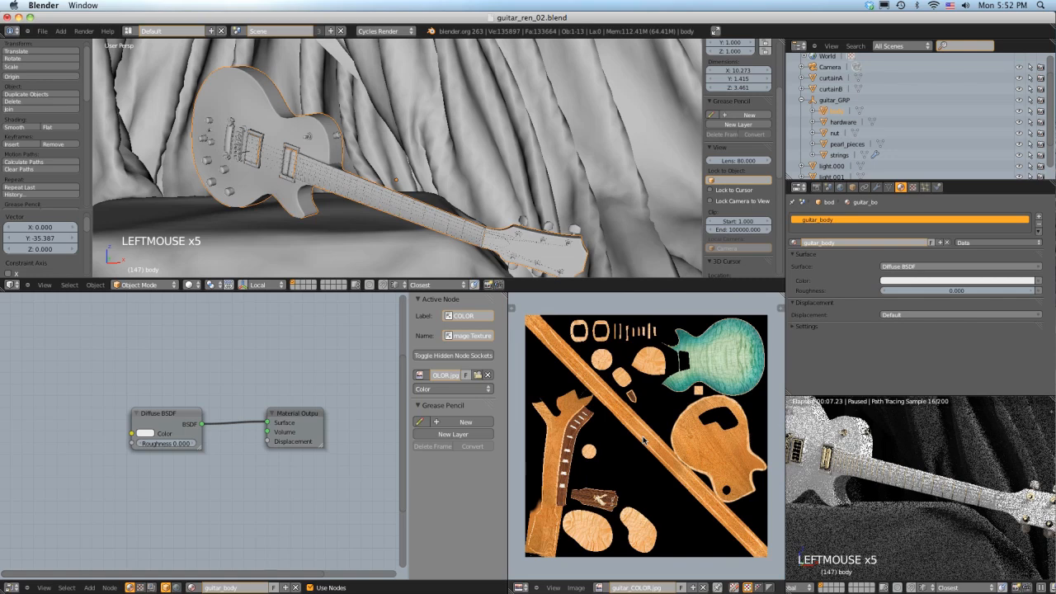
pyautogui.scroll(3, 645, 442)
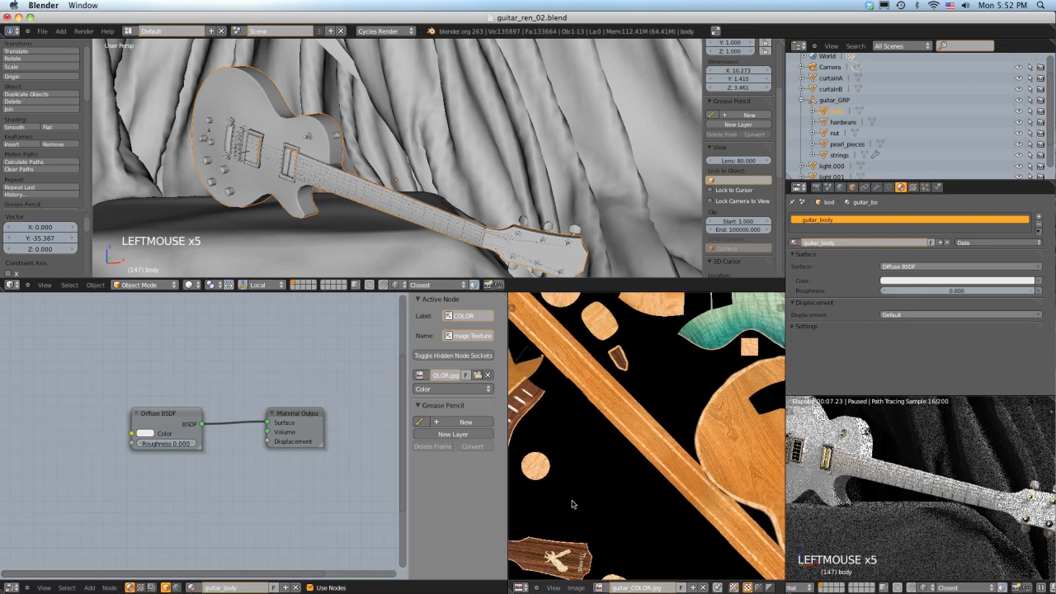
pyautogui.scroll(-3, 652, 437)
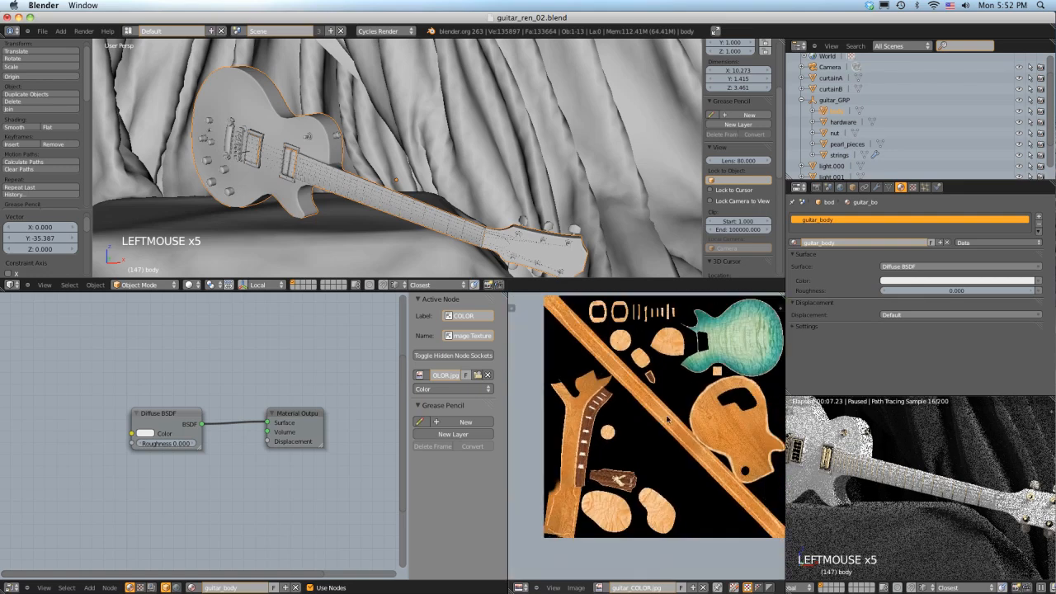
pyautogui.scroll(1, 657, 427)
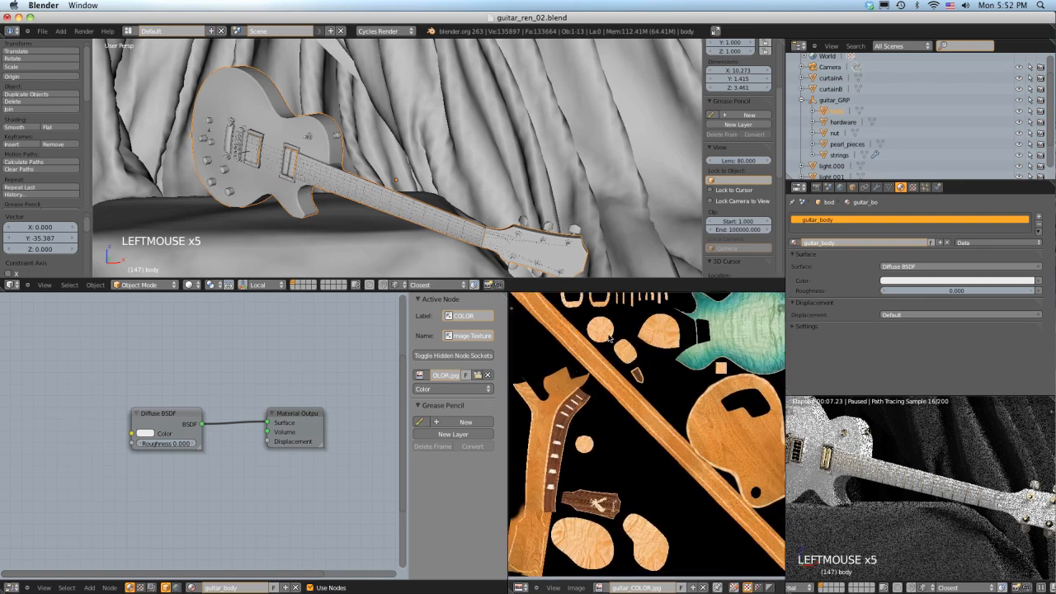
pyautogui.scroll(-2, 653, 414)
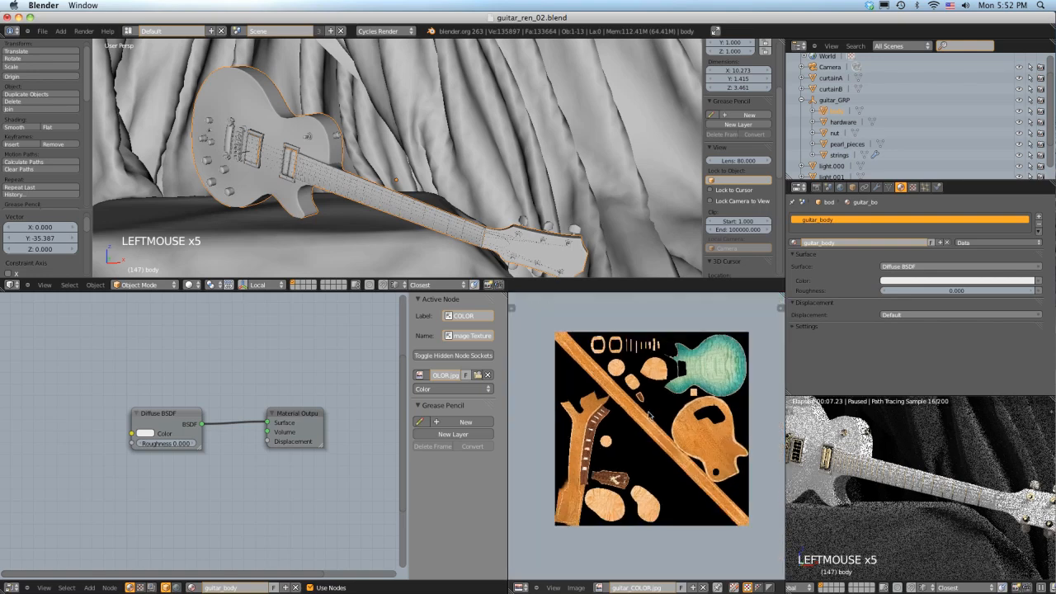
pyautogui.scroll(1, 648, 415)
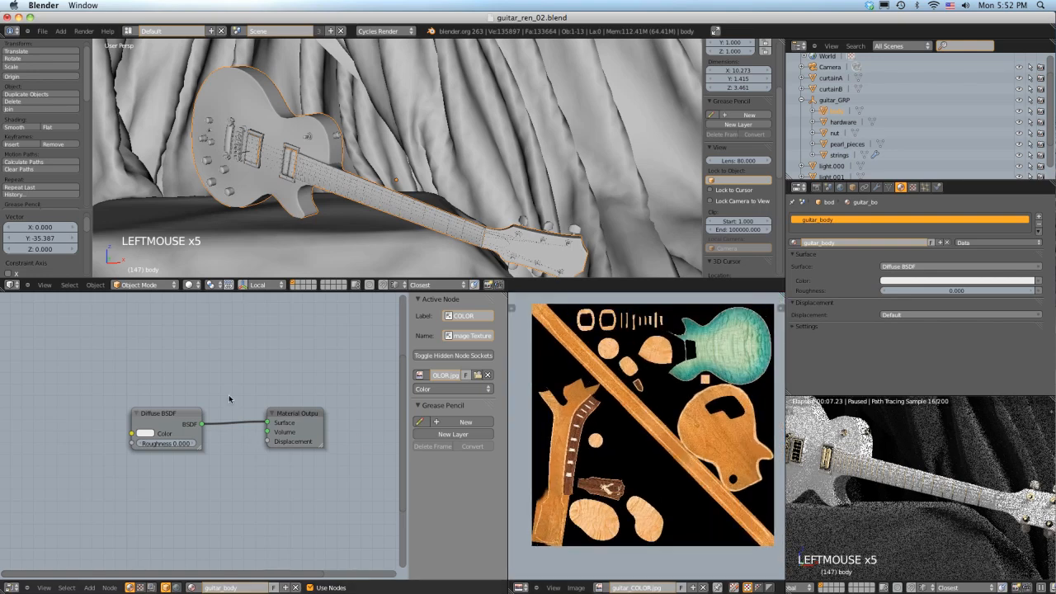
# Step: Duplicate the COLOR node, place the copy directly below it, and label the copy MASK_A
pyautogui.scroll(-3, 225, 391)
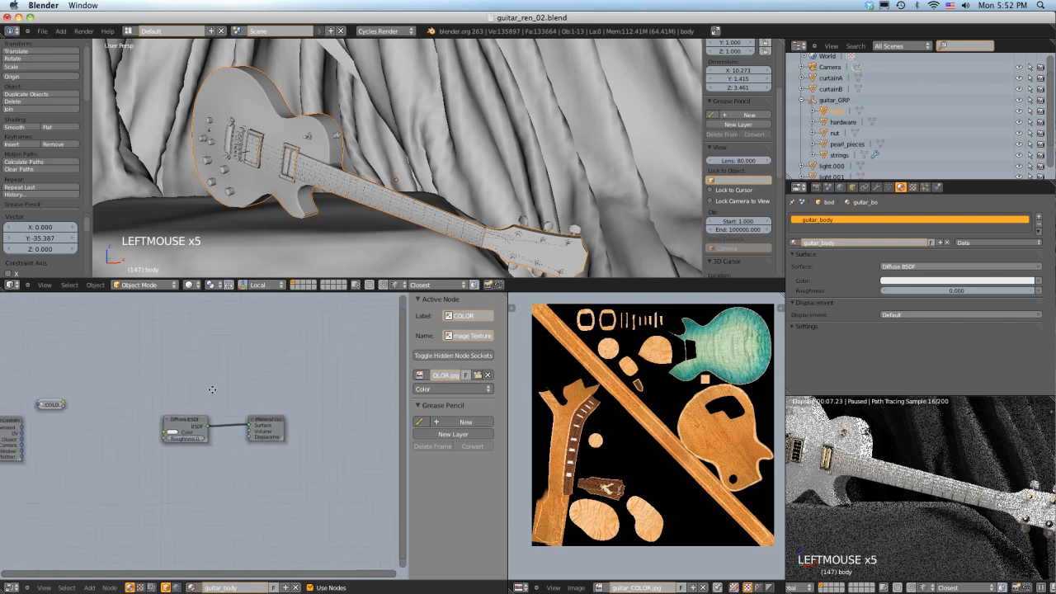
pyautogui.moveTo(212, 389); pyautogui.dragTo(257, 379, button='middle')
pyautogui.click(97, 395)
pyautogui.hotkey('shift', 'd')
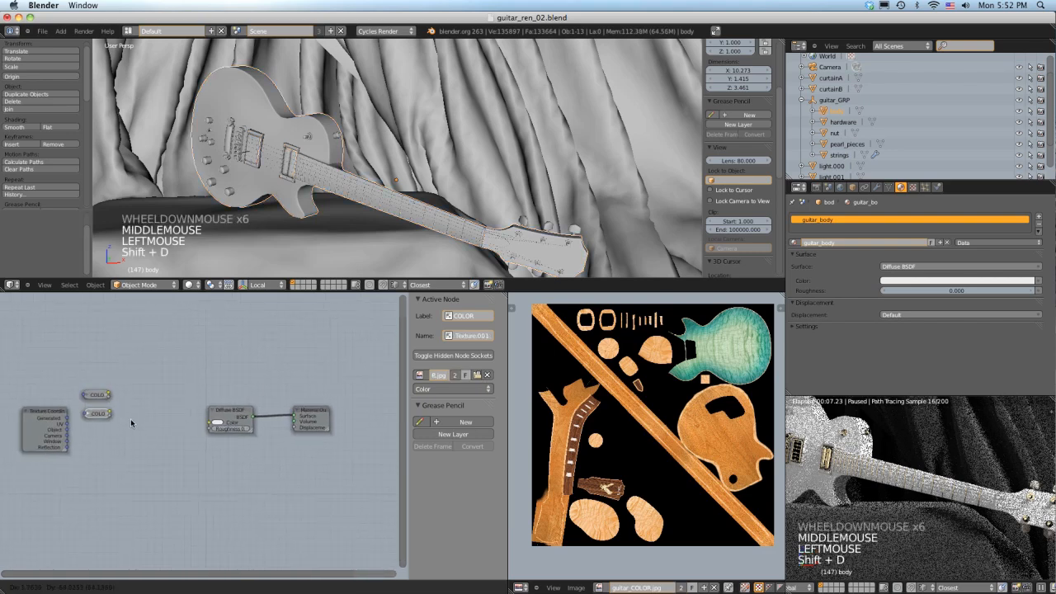
pyautogui.click(130, 418)
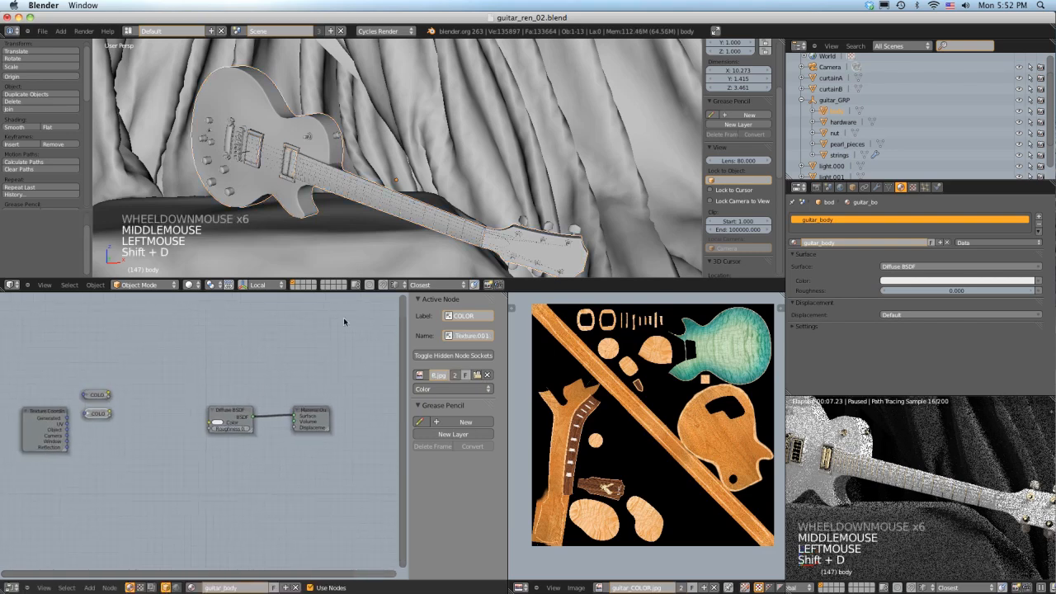
pyautogui.click(475, 316)
pyautogui.write('MASK_A')
pyautogui.press('Return')
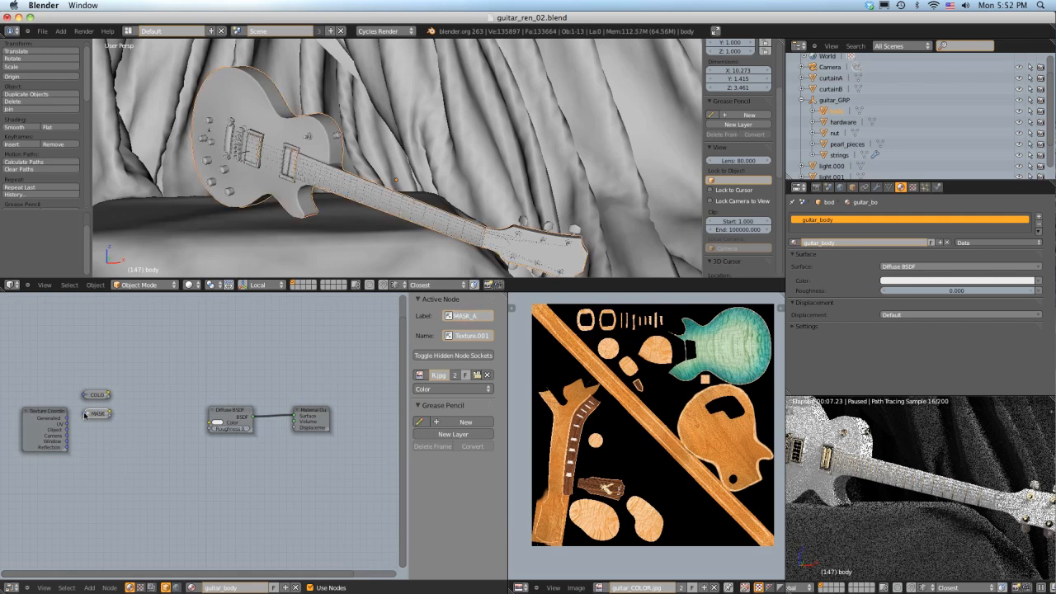
# Step: Load guitar_MASKA.jpg into the MASK_A node and display that image in the image editor
pyautogui.click(477, 375)
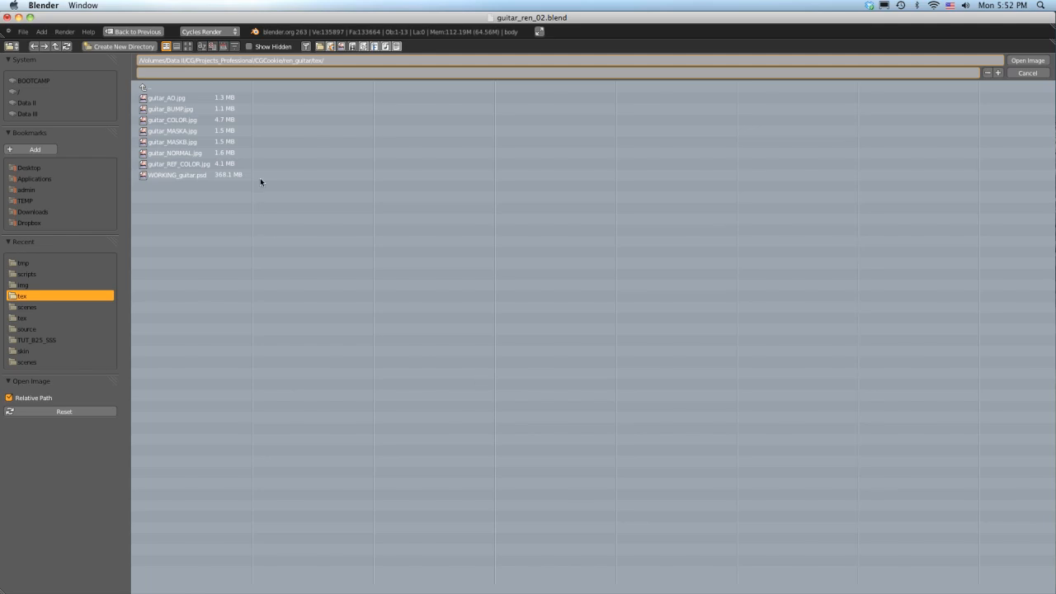
pyautogui.doubleClick(171, 130)
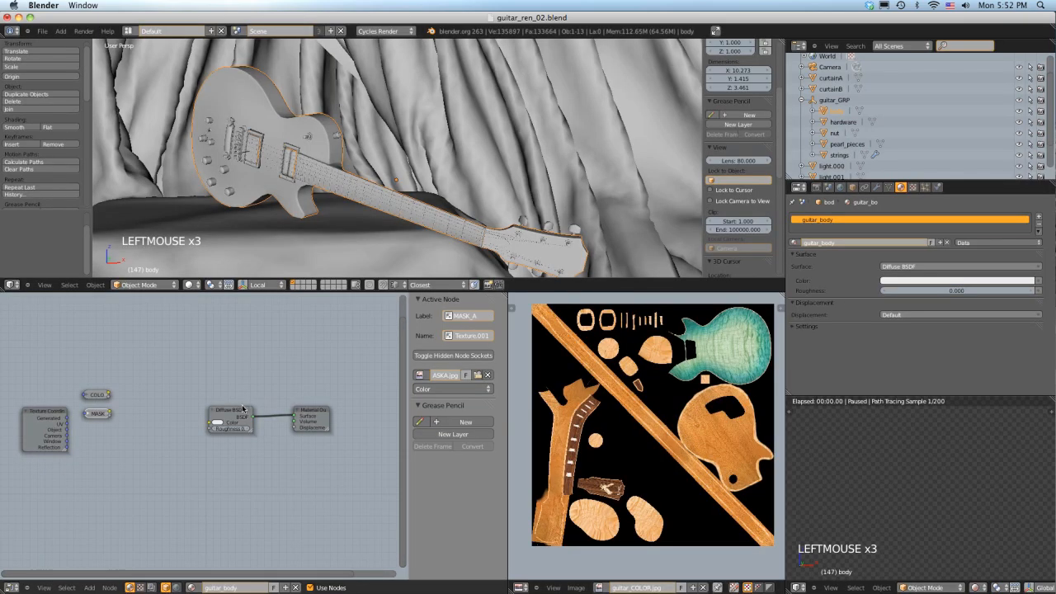
pyautogui.click(600, 587)
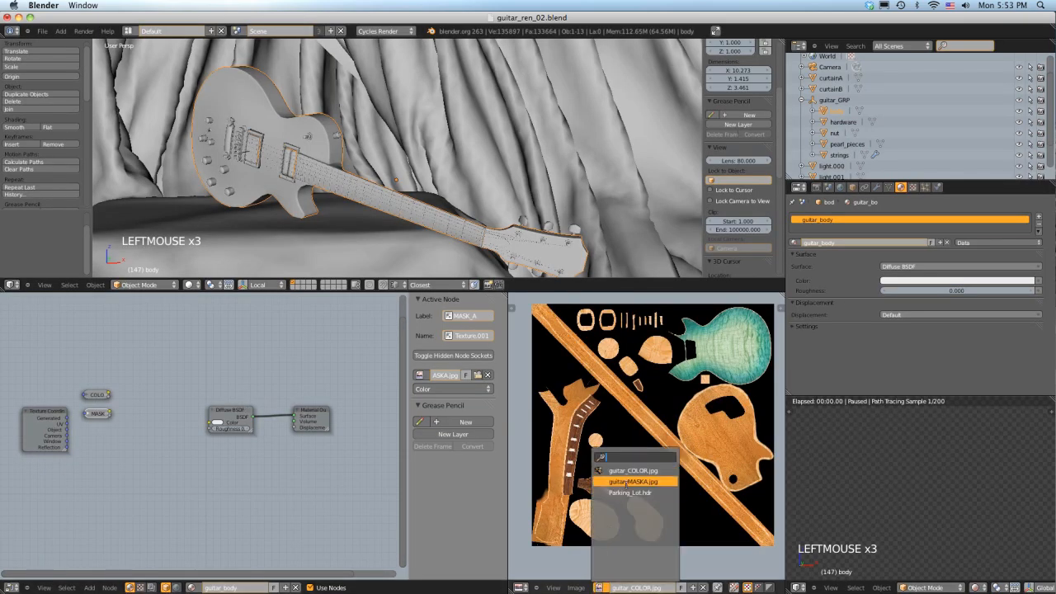
pyautogui.click(630, 483)
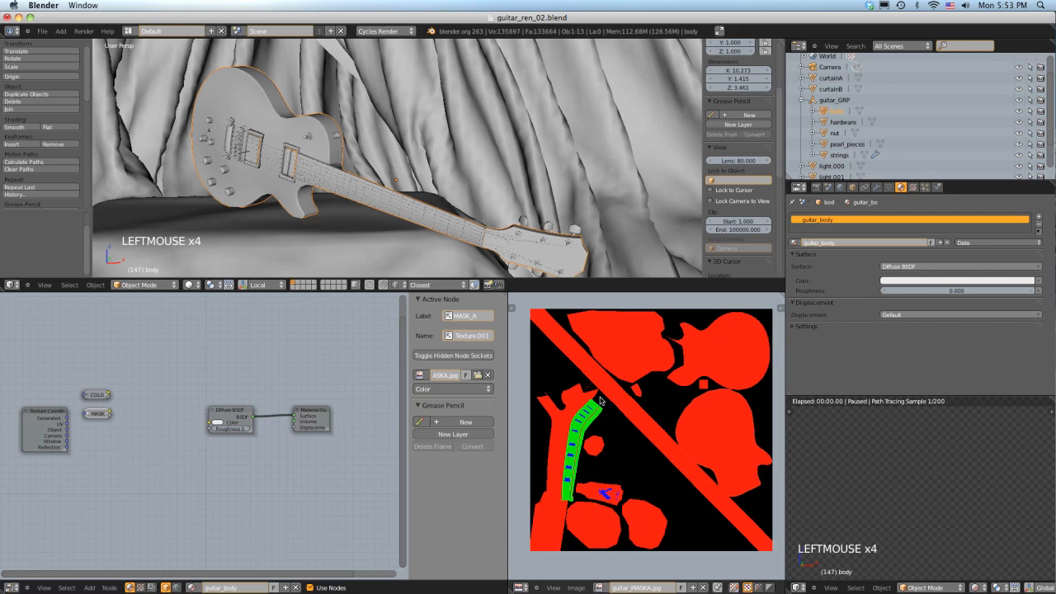
# Step: Examine the color regions of the guitar_MASKA.jpg mask around the neck and across the whole layout
pyautogui.scroll(2, 600, 401)
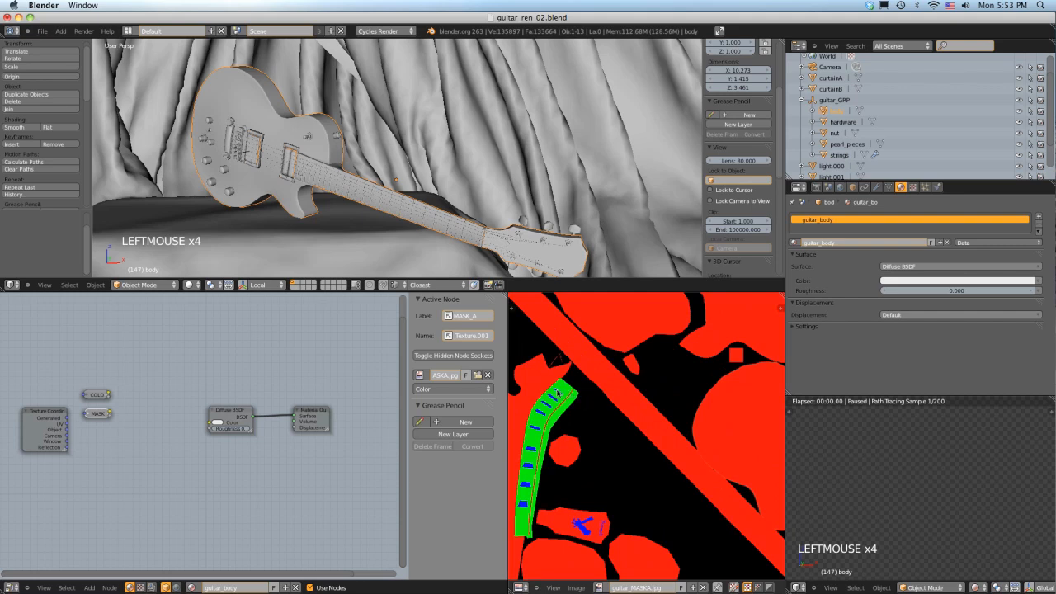
pyautogui.moveTo(587, 474)
pyautogui.mouseDown(button='middle')
pyautogui.moveTo(611, 462)
pyautogui.moveTo(585, 449)
pyautogui.moveTo(613, 404)
pyautogui.moveTo(590, 463)
pyautogui.mouseUp(button='middle')
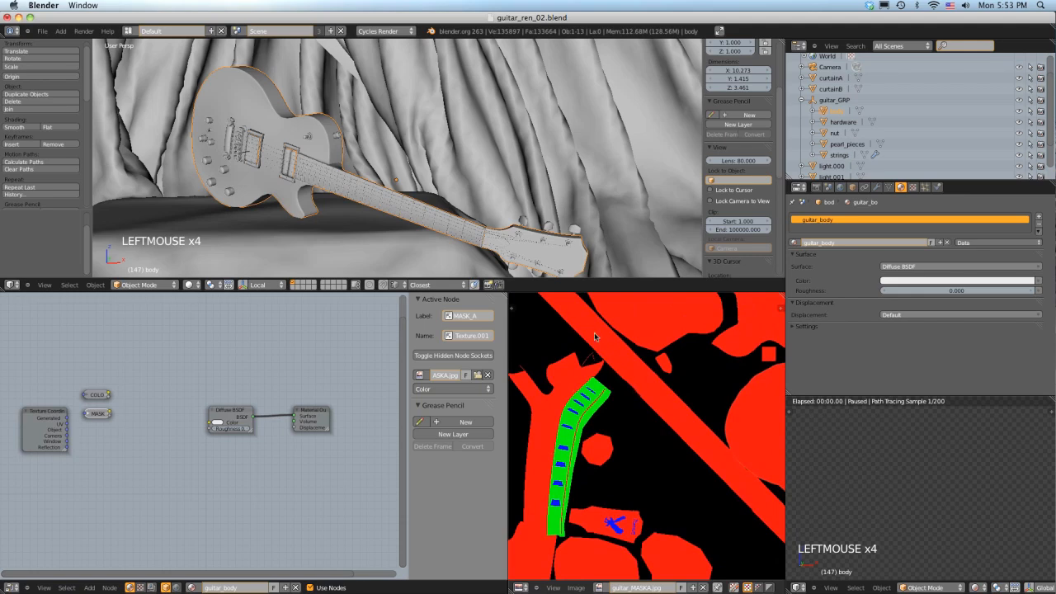
pyautogui.scroll(-3, 595, 336)
pyautogui.scroll(1, 613, 347)
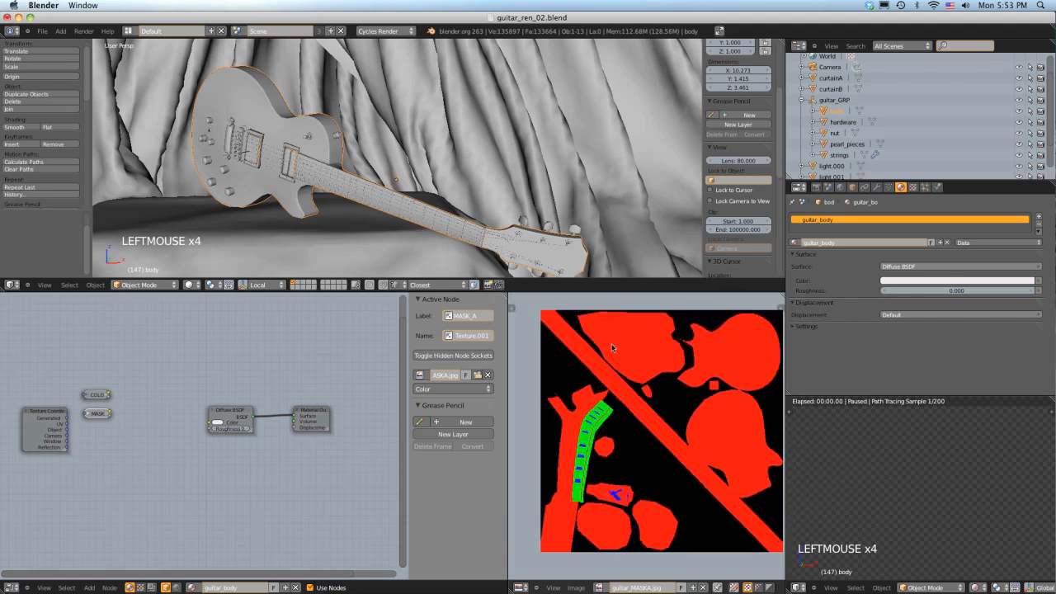
pyautogui.moveTo(642, 377); pyautogui.dragTo(631, 374, button='middle')
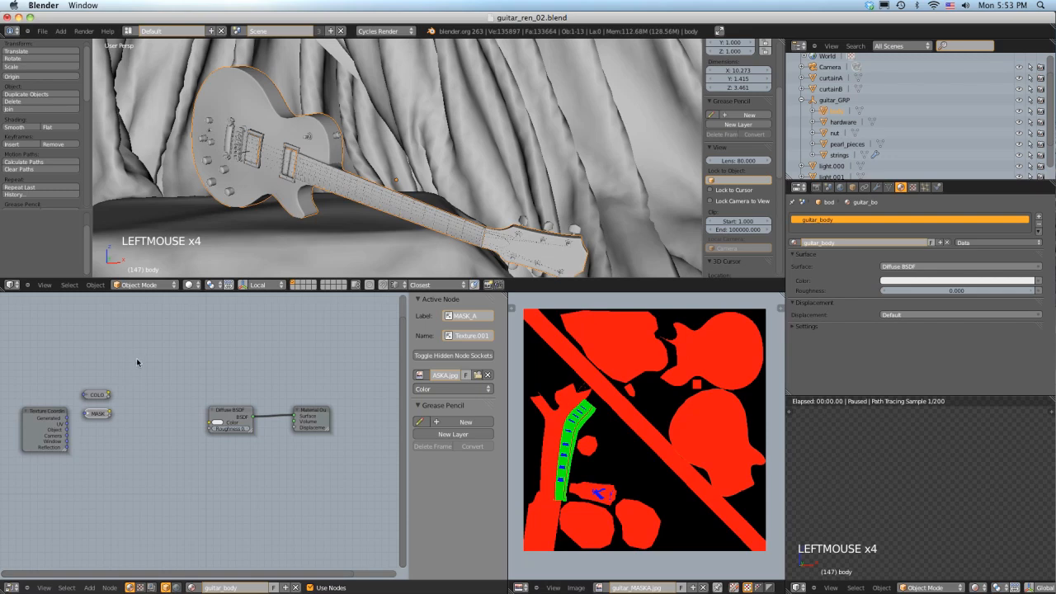
# Step: Duplicate the MASK_A node, place the copy directly below it, and label the copy MASK_B
pyautogui.scroll(3, 140, 377)
pyautogui.moveTo(104, 380); pyautogui.dragTo(170, 387, button='middle')
pyautogui.scroll(2, 170, 386)
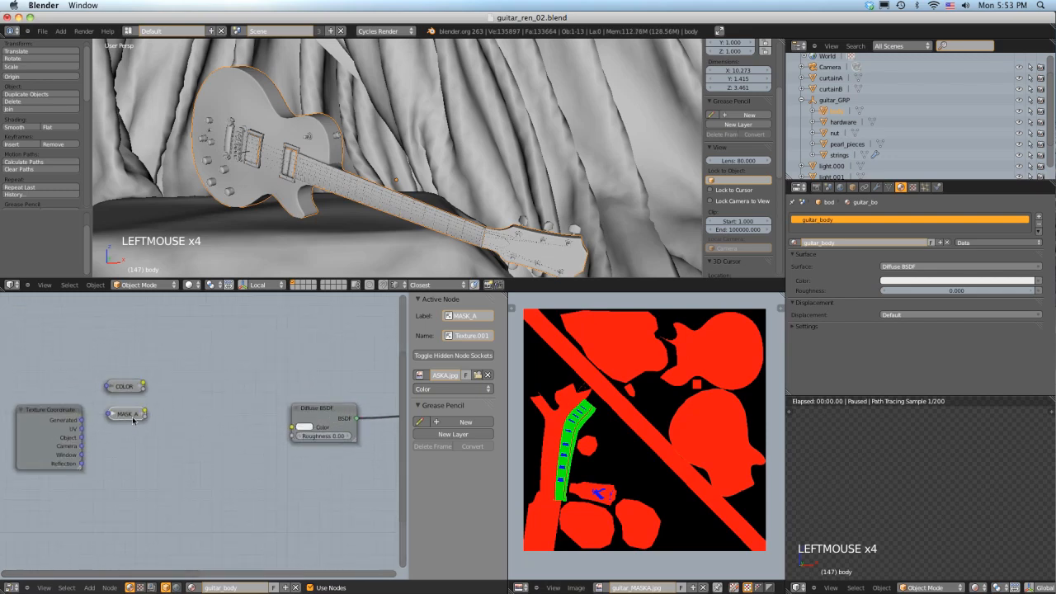
pyautogui.hotkey('shift', 'd')
pyautogui.click(137, 442)
pyautogui.click(481, 315)
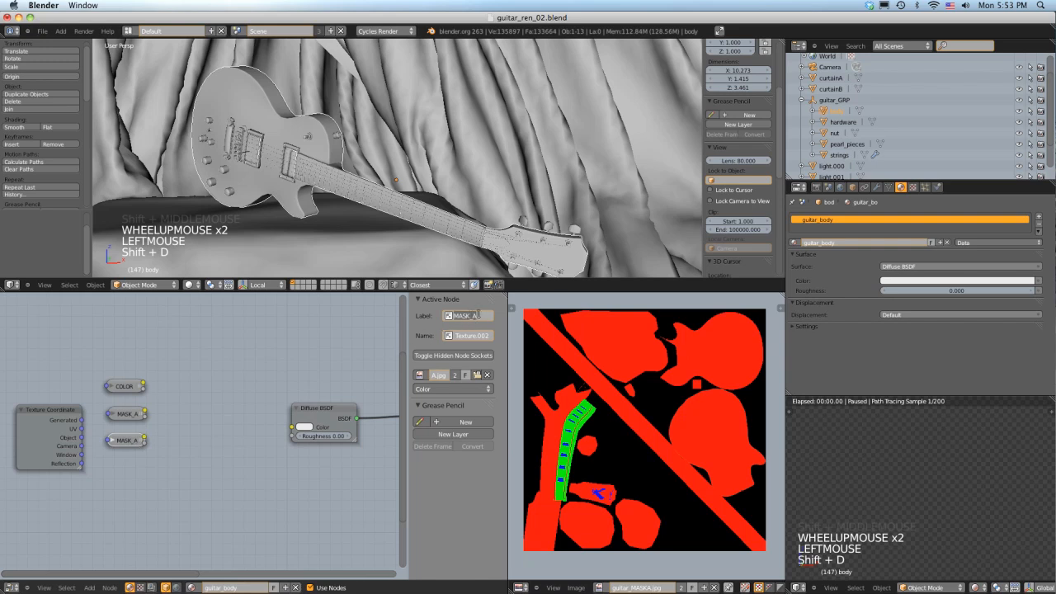
pyautogui.click(481, 315)
pyautogui.write('B')
pyautogui.press('Return')
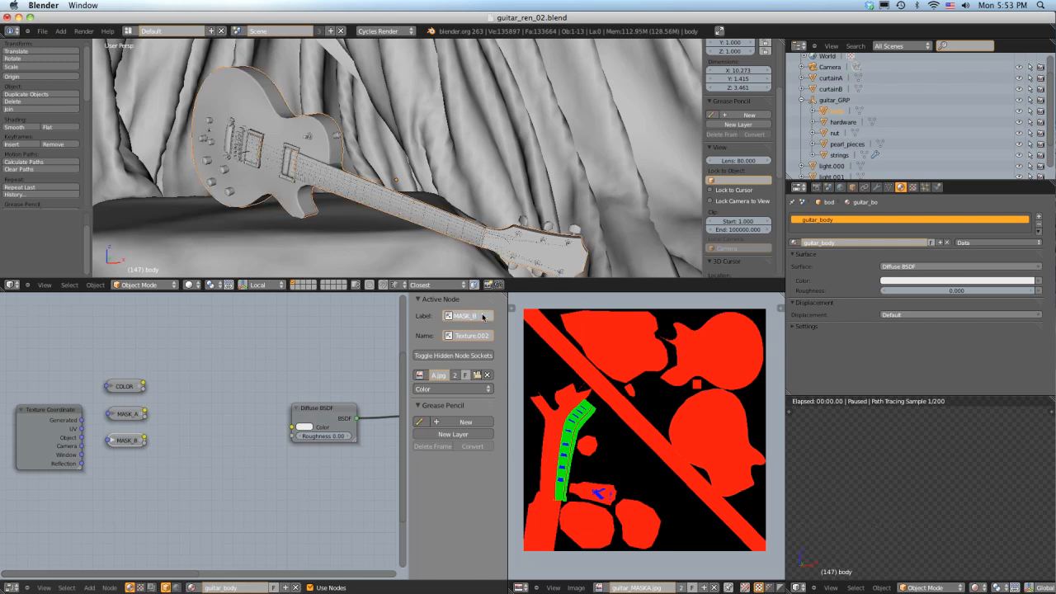
# Step: Load guitar_MASKB.jpg from the tex folder into the MASK_B node and display that image in the image editor
pyautogui.click(476, 375)
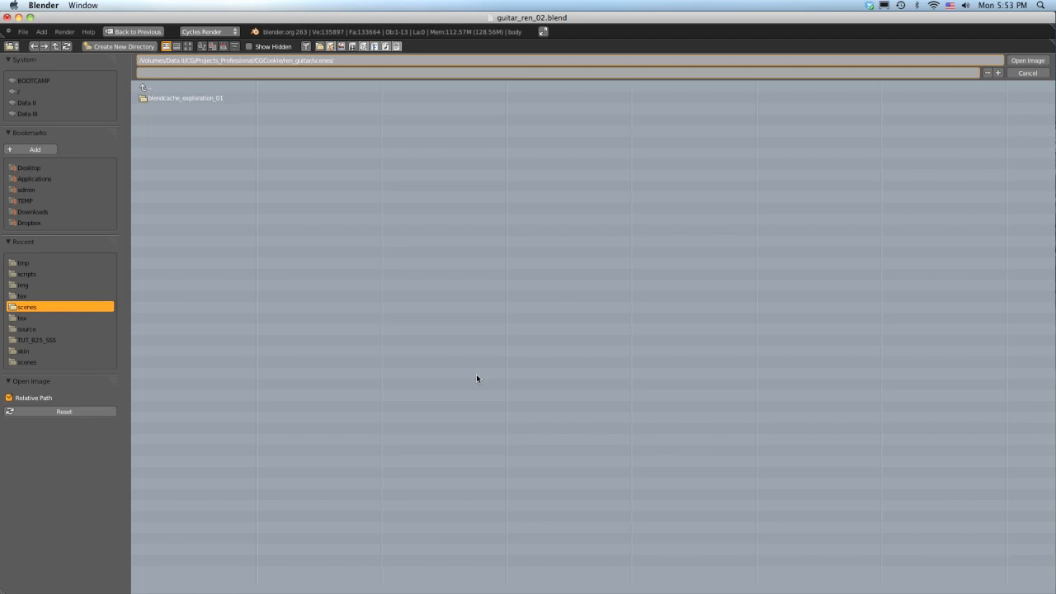
pyautogui.click(25, 295)
pyautogui.doubleClick(186, 142)
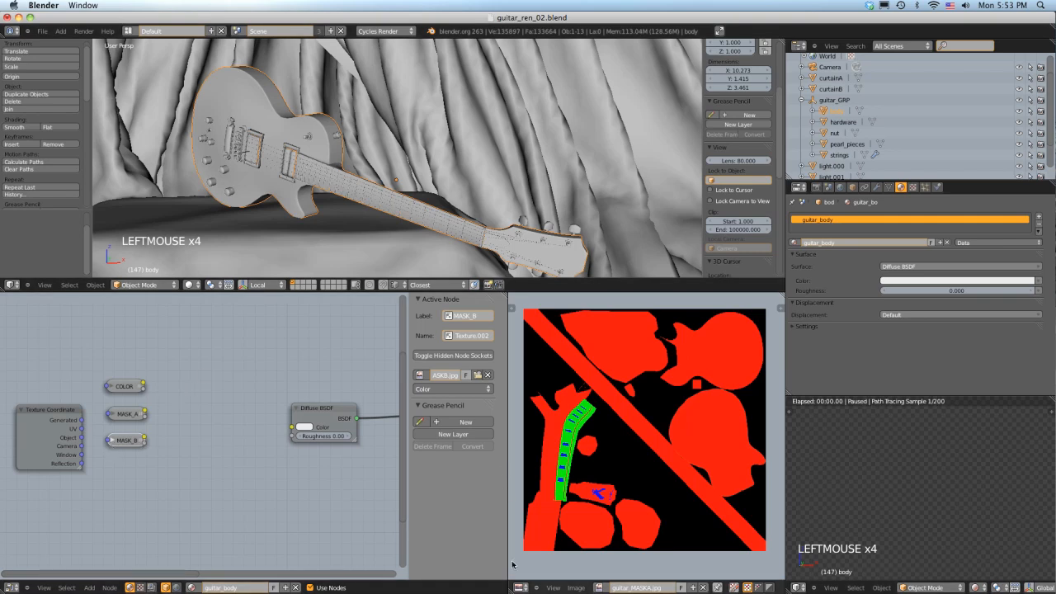
pyautogui.click(600, 587)
pyautogui.click(632, 493)
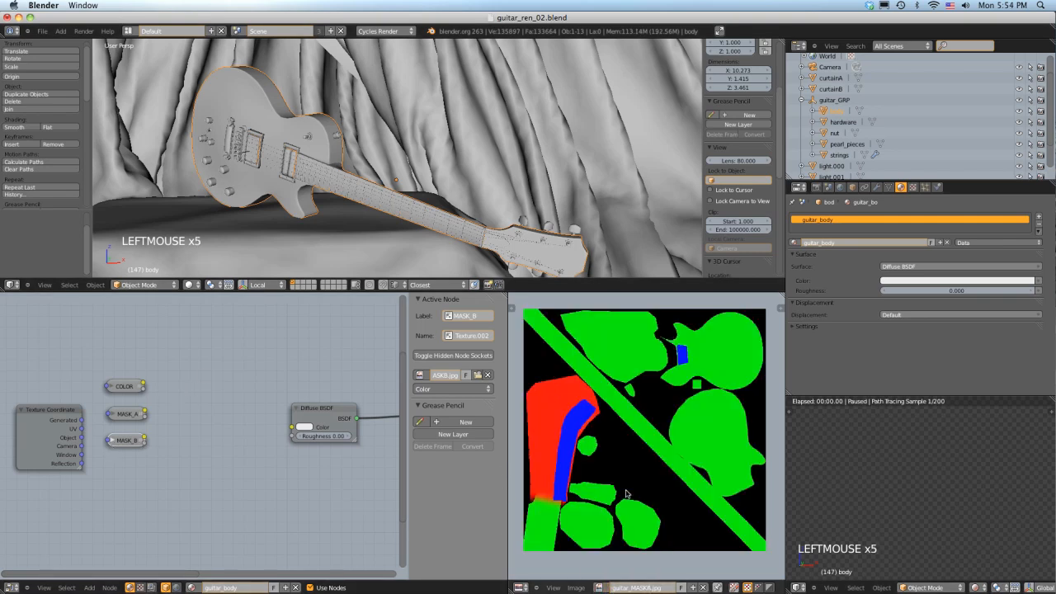
pyautogui.scroll(2, 611, 462)
pyautogui.scroll(-1, 615, 459)
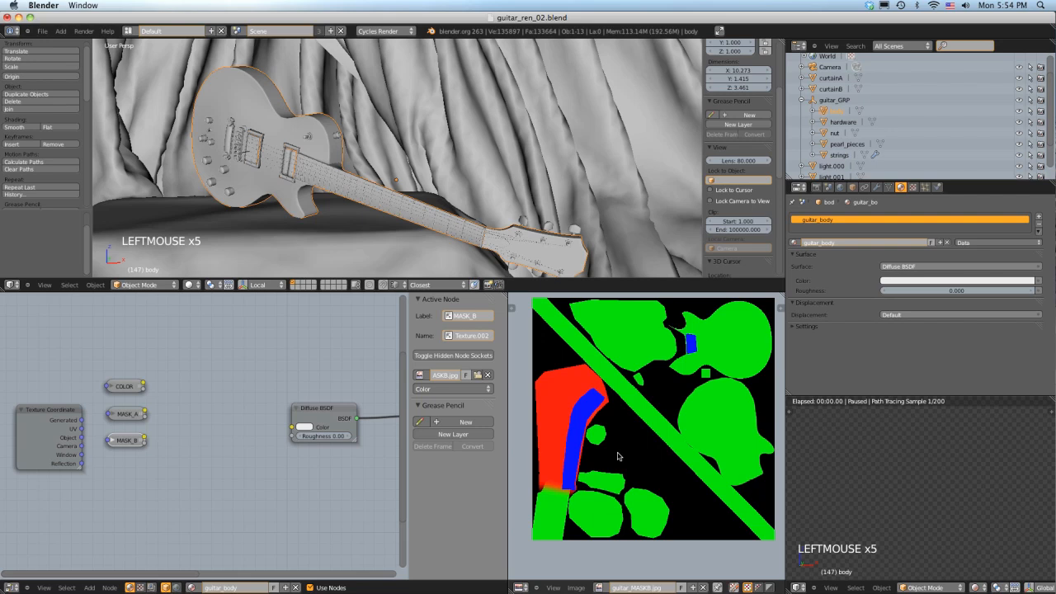
pyautogui.scroll(2, 618, 457)
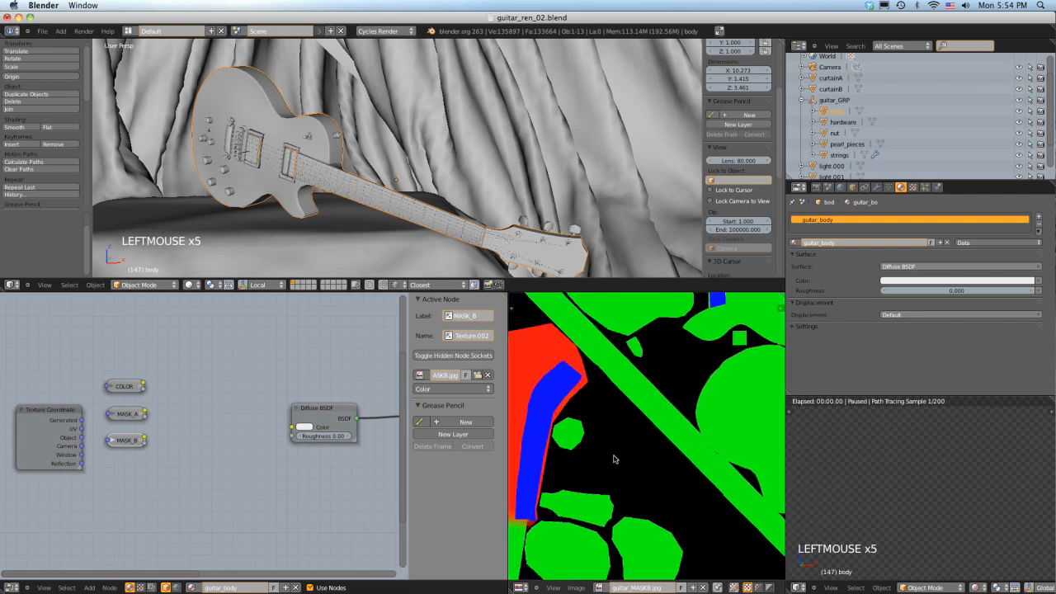
pyautogui.scroll(-2, 616, 459)
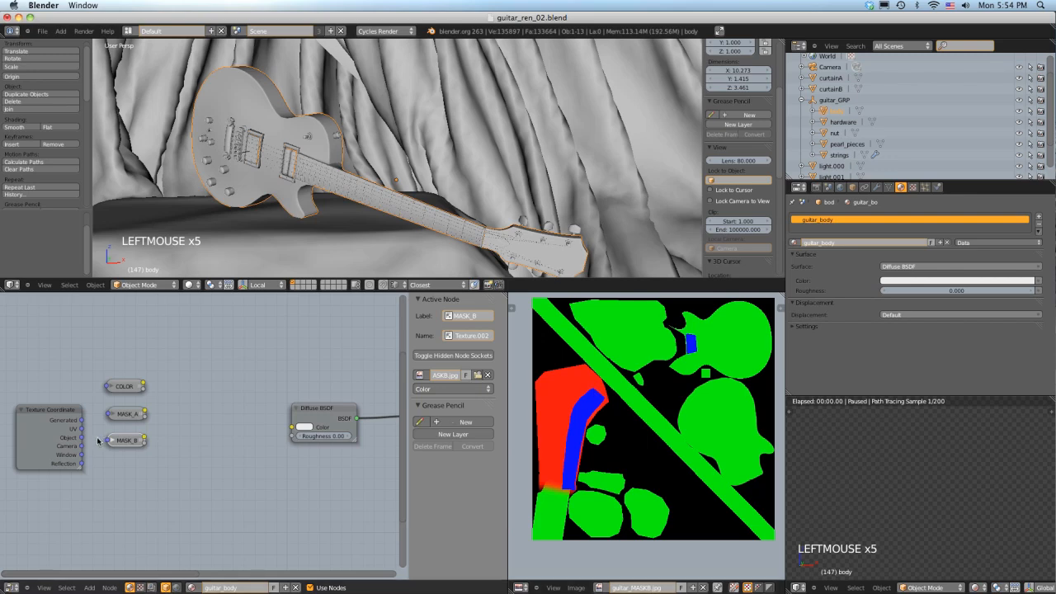
# Step: Duplicate the MASK_B node, place the copy directly below it, and label the copy AO
pyautogui.click(70, 410)
pyautogui.click(125, 439)
pyautogui.hotkey('shift', 'd')
pyautogui.click(199, 475)
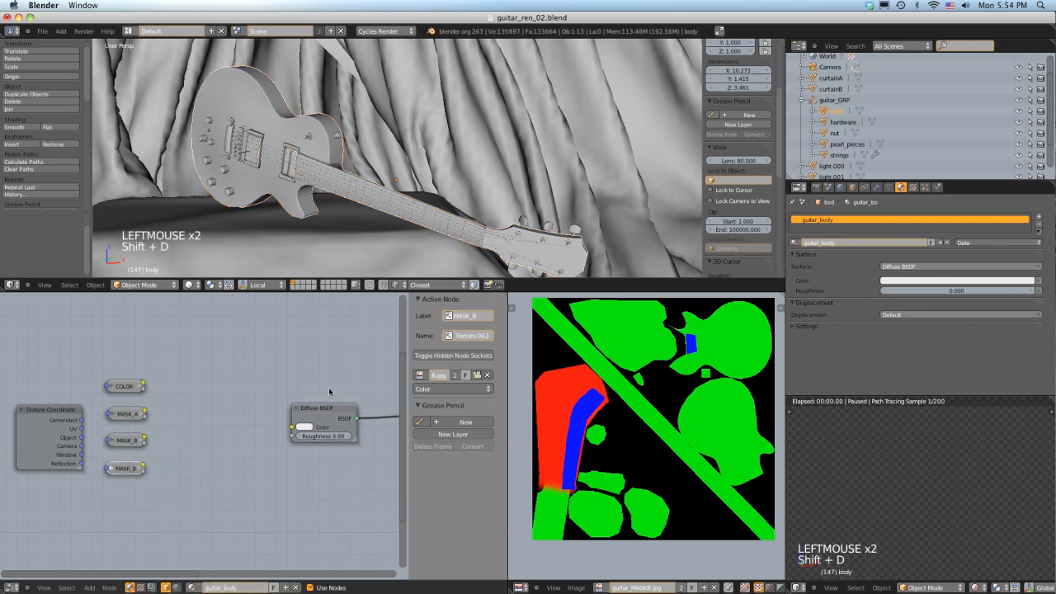
pyautogui.click(481, 316)
pyautogui.write('AO')
# Step: Load guitar_AO.jpg from the tex folder into the AO node and display that image in the image editor
pyautogui.click(477, 375)
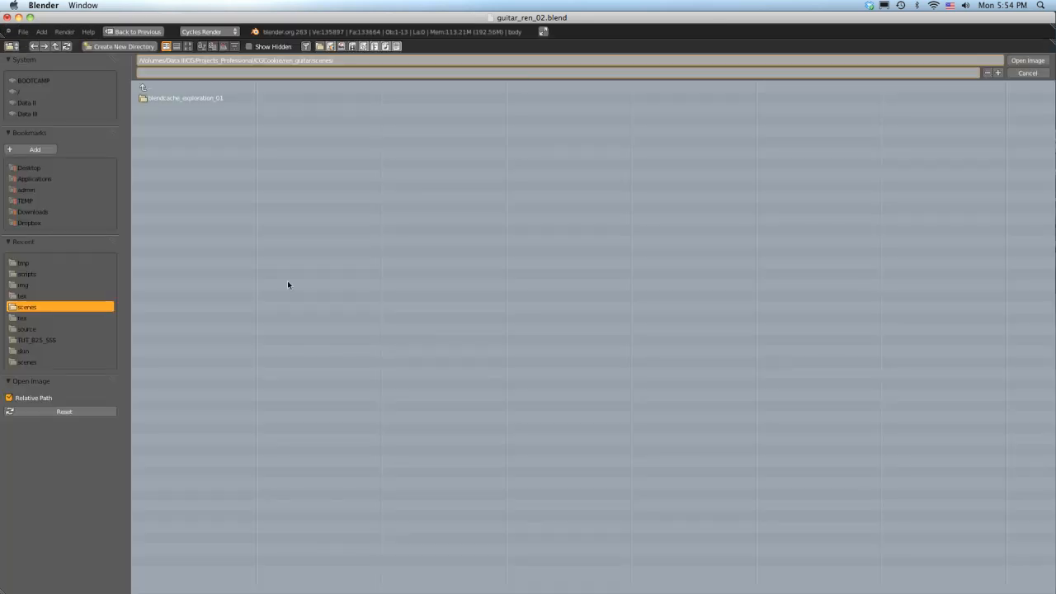
pyautogui.click(33, 297)
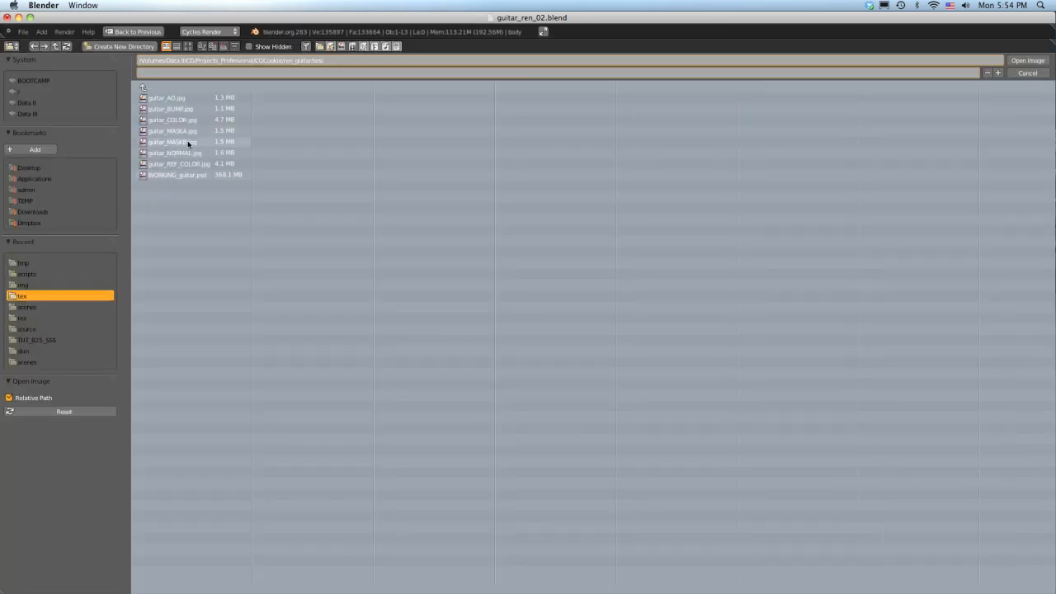
pyautogui.click(177, 98)
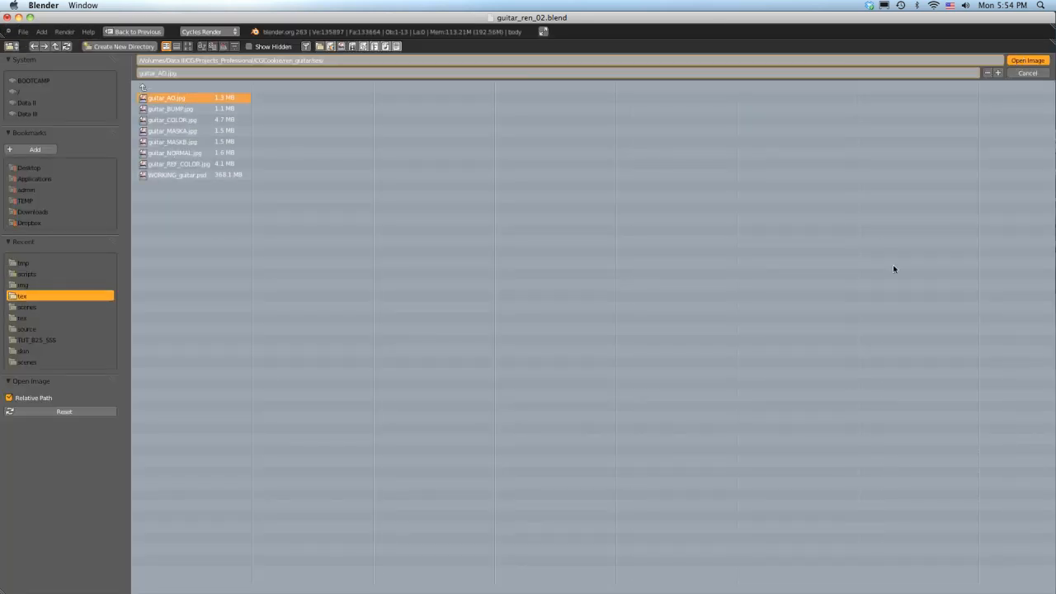
pyautogui.press('Return')
pyautogui.click(600, 588)
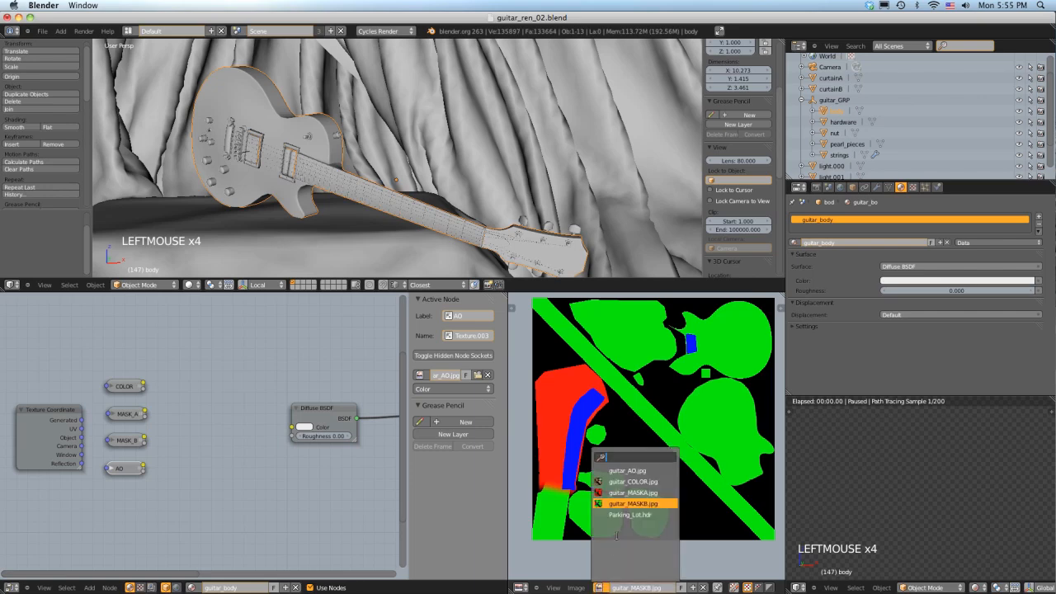
pyautogui.click(630, 470)
pyautogui.scroll(-1, 627, 468)
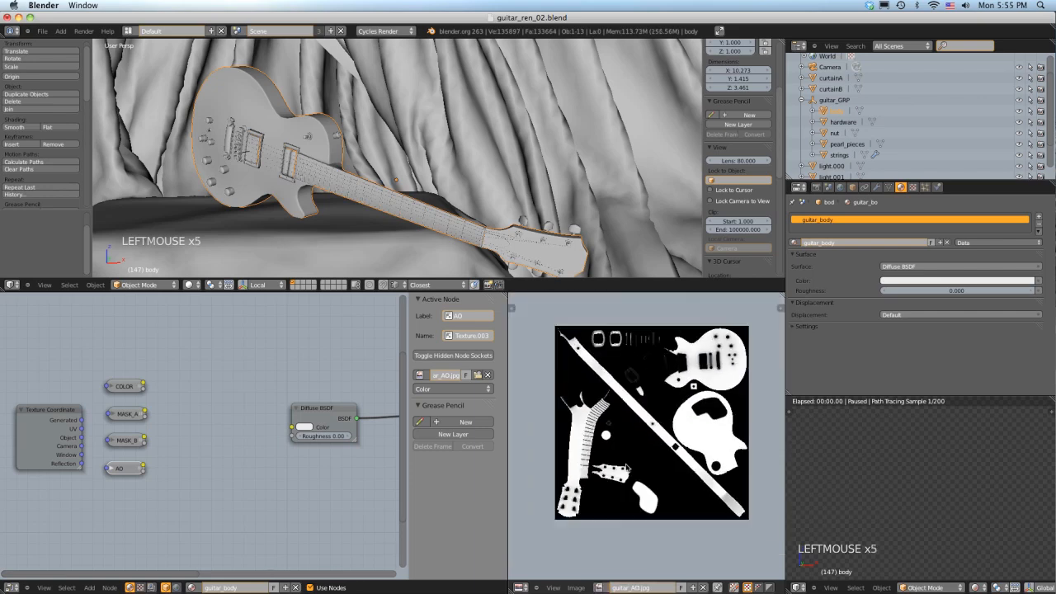
pyautogui.scroll(1, 627, 467)
pyautogui.moveTo(627, 468); pyautogui.dragTo(622, 475, button='middle')
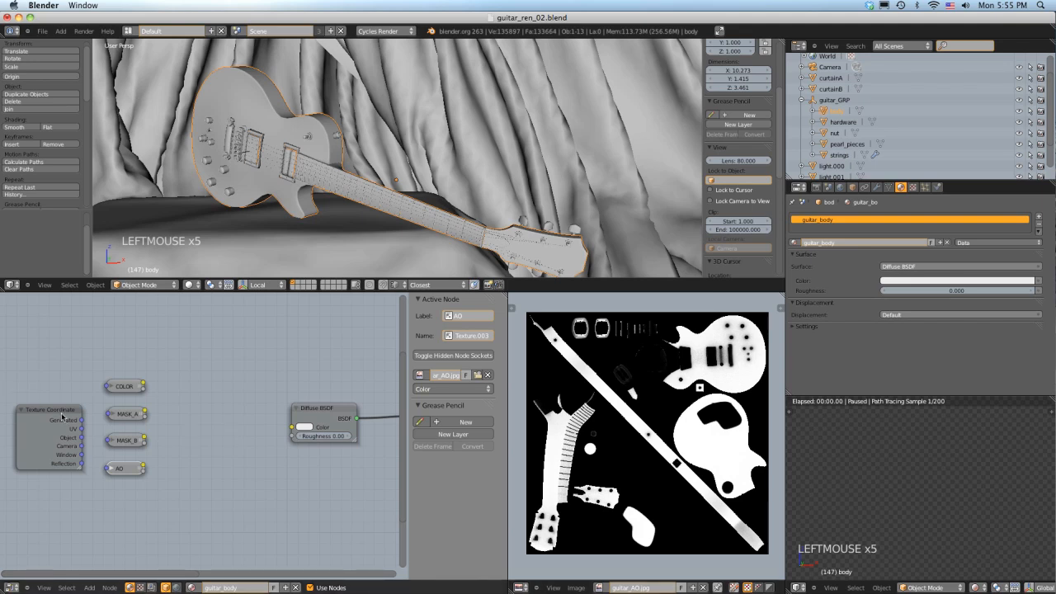
# Step: Space out the Texture Coordinate and AO nodes, and connect the UV output to the COLOR, MASK_A, MASK_B and AO nodes
pyautogui.moveTo(49, 417); pyautogui.dragTo(30, 420)
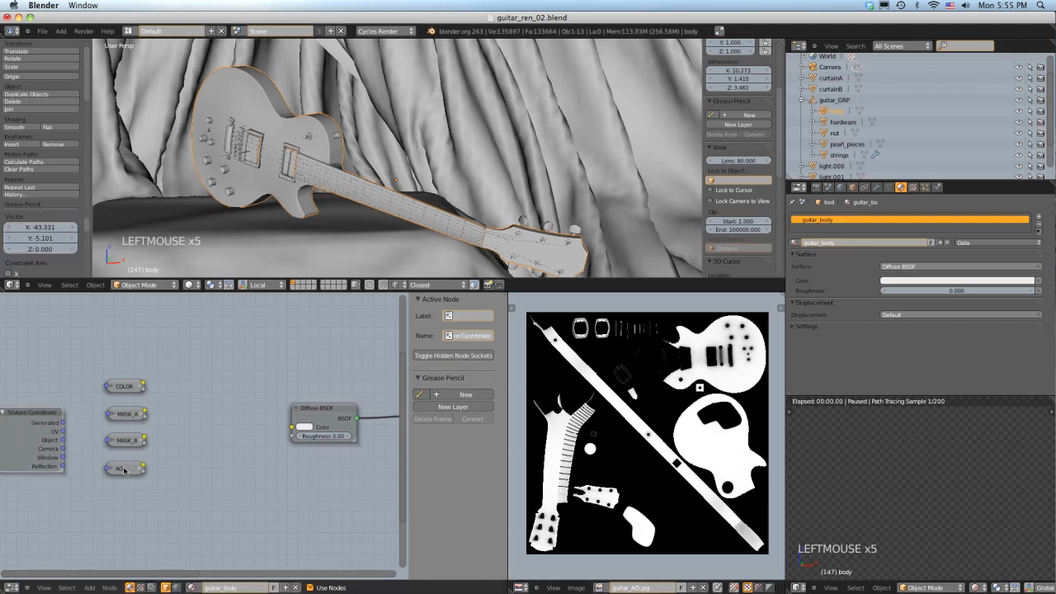
pyautogui.moveTo(124, 470); pyautogui.dragTo(124, 474)
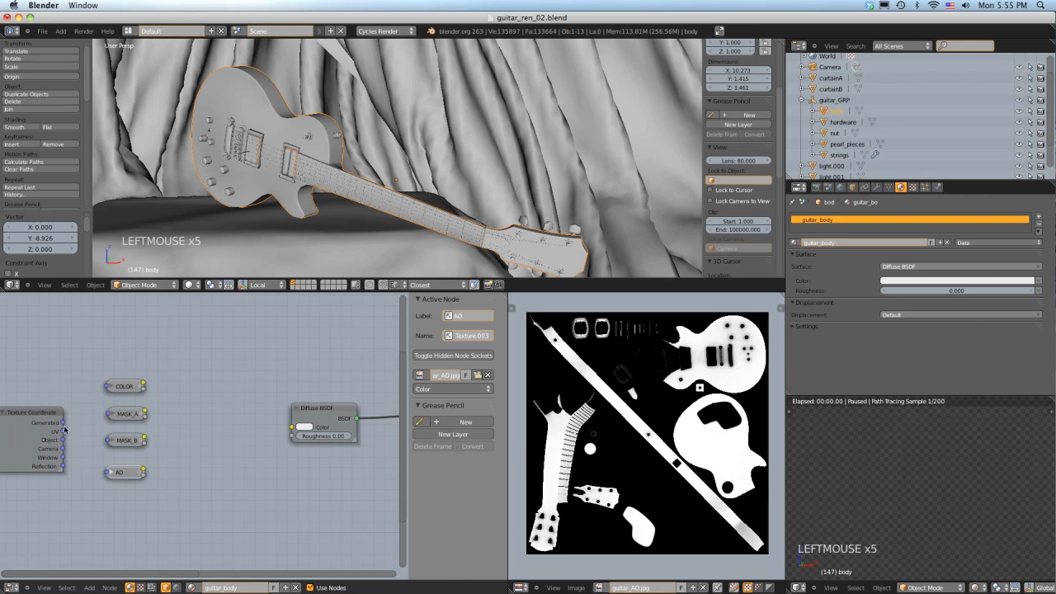
pyautogui.moveTo(63, 430); pyautogui.dragTo(108, 386)
pyautogui.moveTo(63, 431); pyautogui.dragTo(107, 473)
# Step: Move the Texture Coordinate node and the four image texture nodes farther away from the Diffuse BSDF node
pyautogui.moveTo(239, 388); pyautogui.dragTo(199, 409, button='middle')
pyautogui.scroll(-2, 199, 408)
pyautogui.scroll(-2, 199, 409)
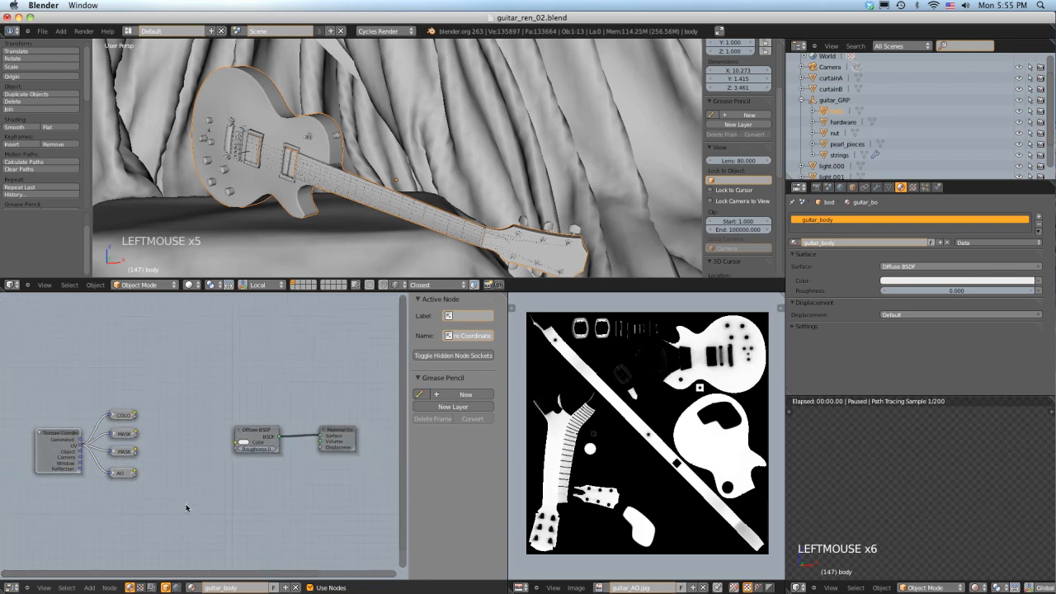
pyautogui.press('g')
pyautogui.click(127, 447)
pyautogui.moveTo(126, 447); pyautogui.dragTo(203, 430, button='middle')
pyautogui.click(191, 426)
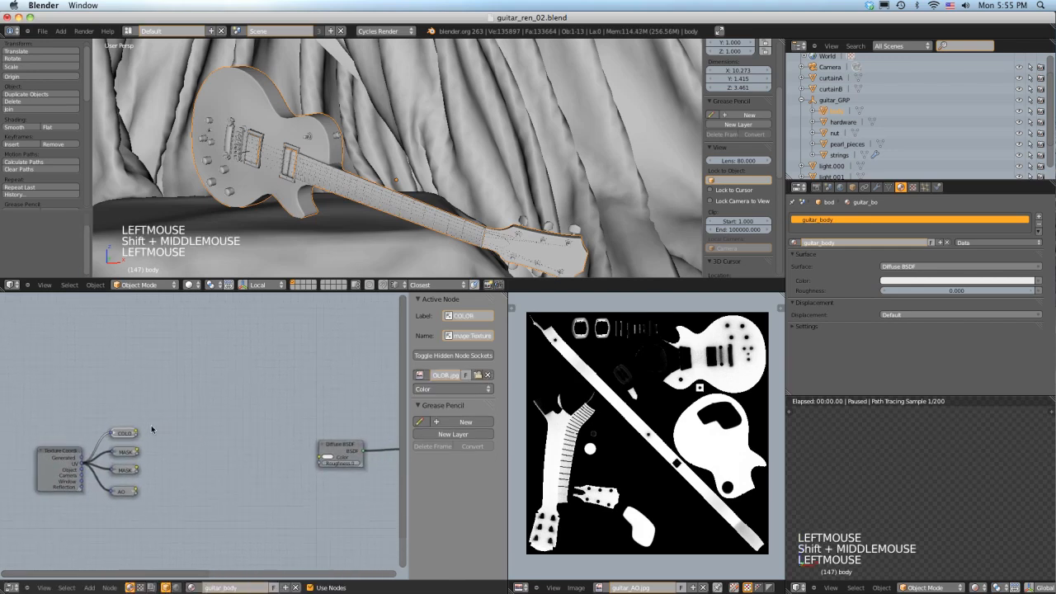
# Step: Place the Diffuse BSDF node higher and farther from the Material Output, and connect the COLOR node's output to its Color input
pyautogui.moveTo(340, 447); pyautogui.dragTo(270, 438, button='middle')
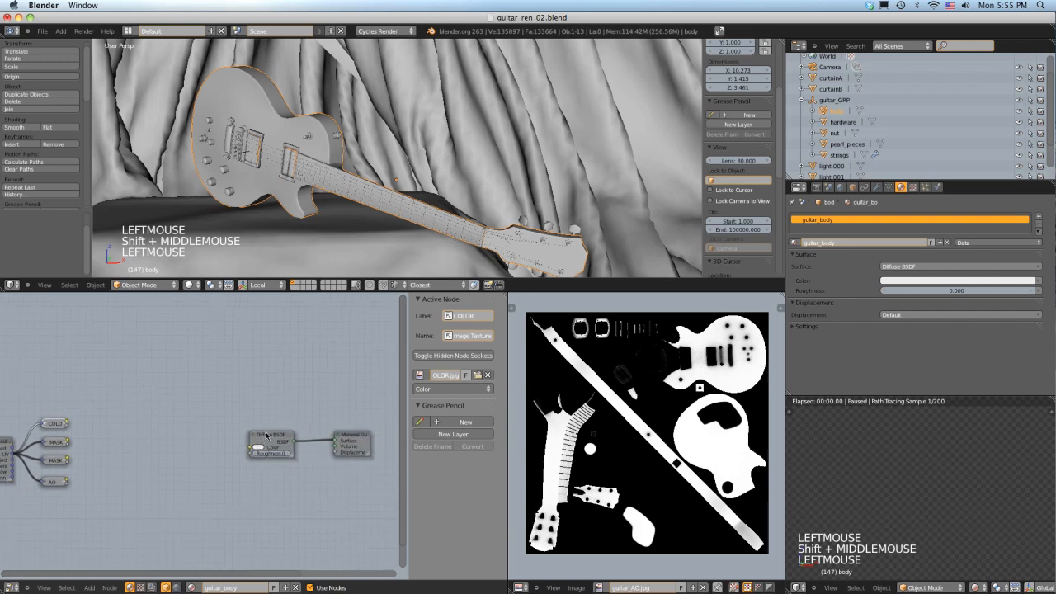
pyautogui.moveTo(265, 436); pyautogui.dragTo(216, 387)
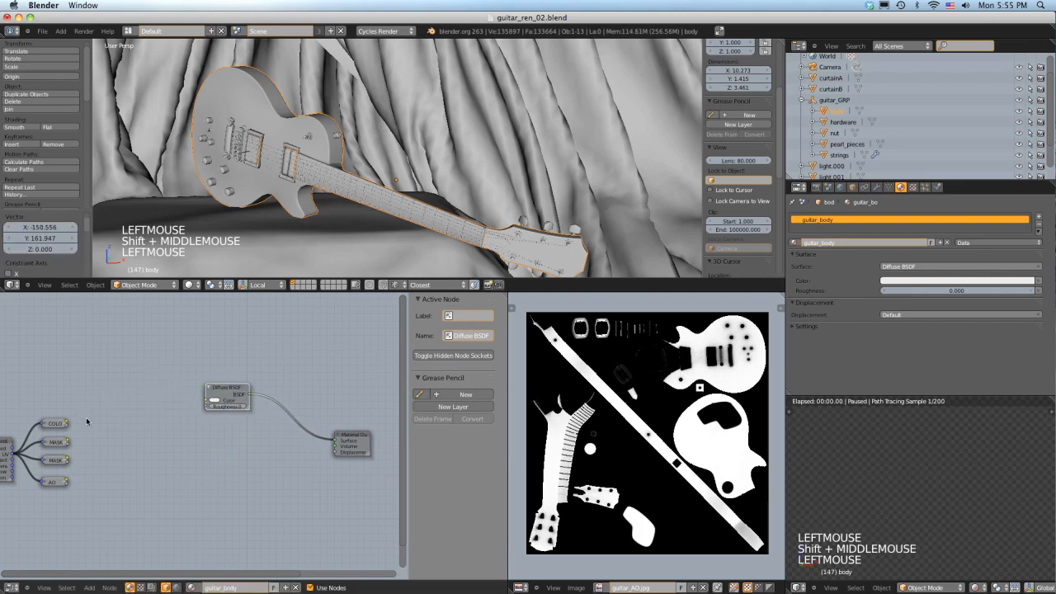
pyautogui.moveTo(68, 424); pyautogui.dragTo(206, 401)
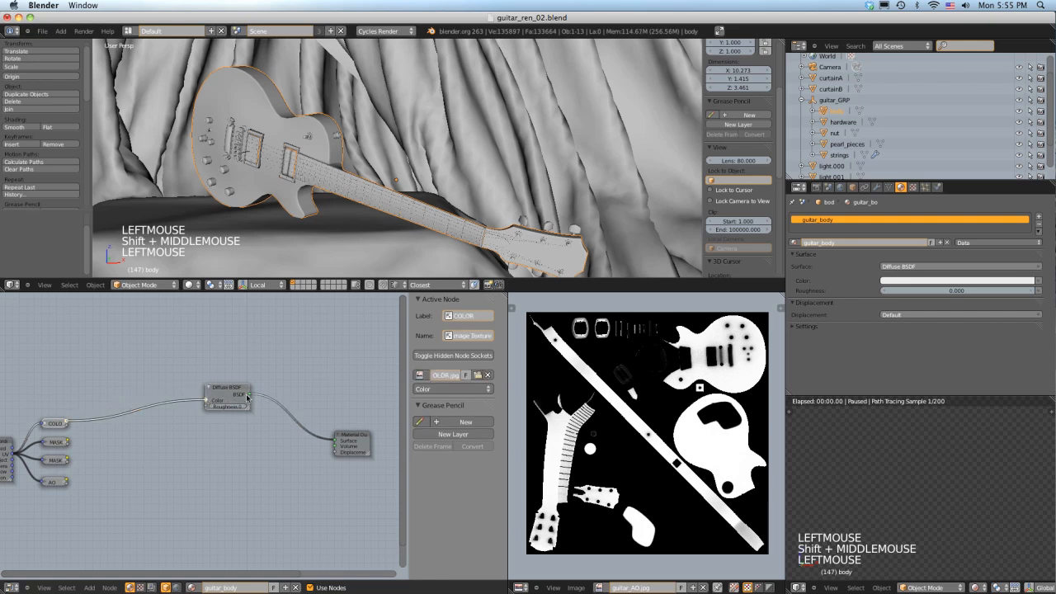
# Step: Resume the paused Cycles preview render and frame the whole guitar in it
pyautogui.moveTo(1015, 588); pyautogui.dragTo(877, 587, button='middle')
pyautogui.click(991, 587)
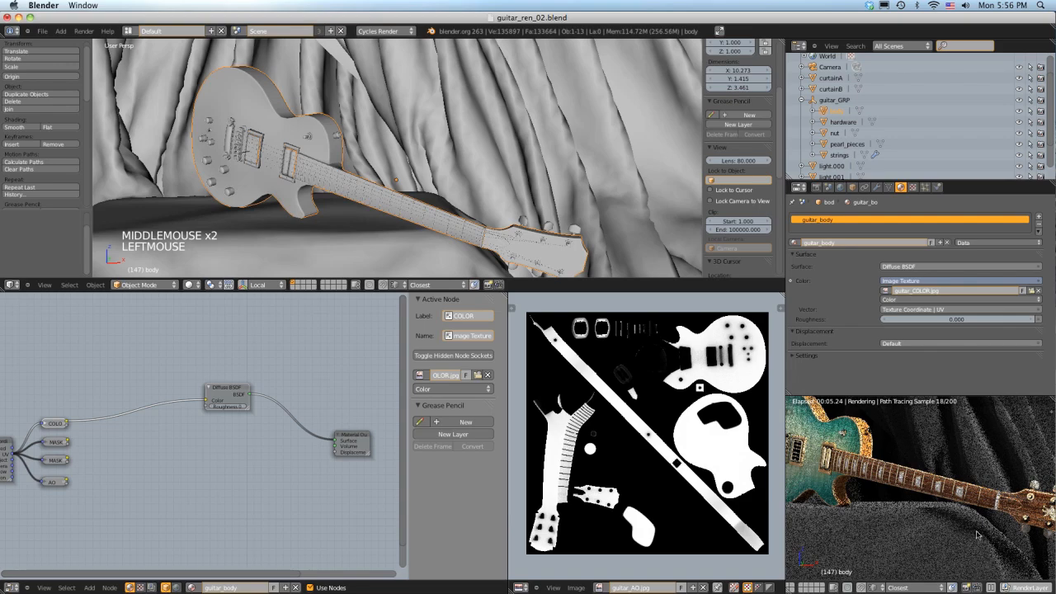
pyautogui.scroll(-1, 942, 503)
pyautogui.scroll(-2, 943, 503)
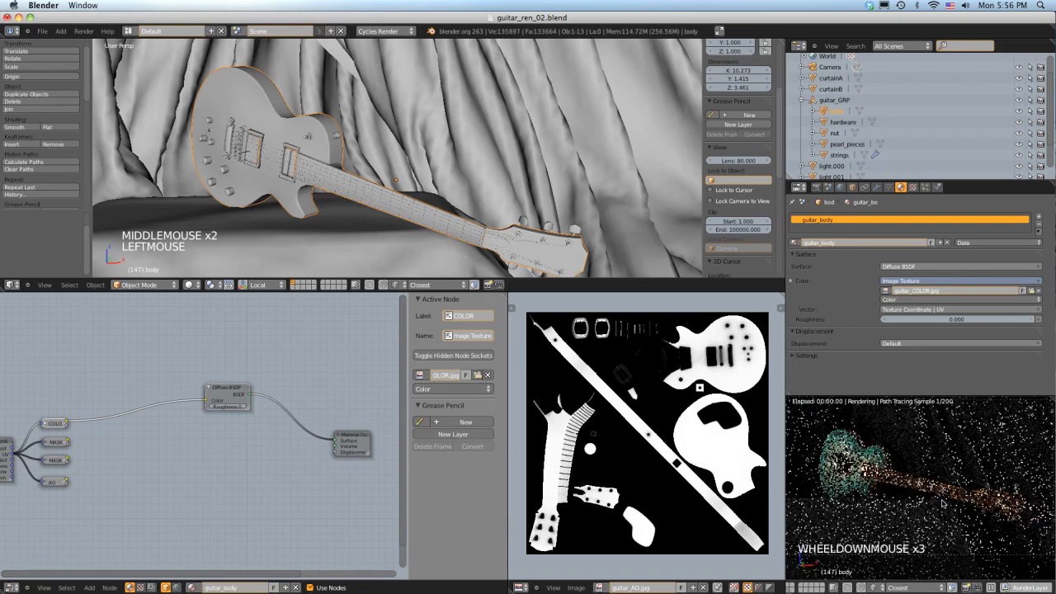
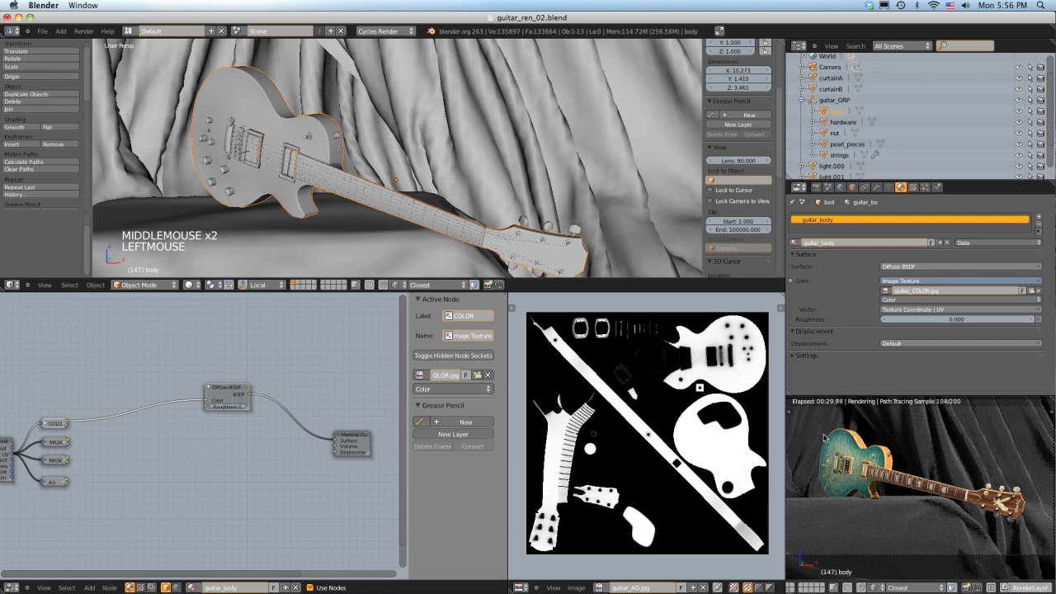
# Step: Select curtainA and darken the Velvet BSDF color in its cloth_black material
pyautogui.click(911, 444)
pyautogui.scroll(5, 280, 391)
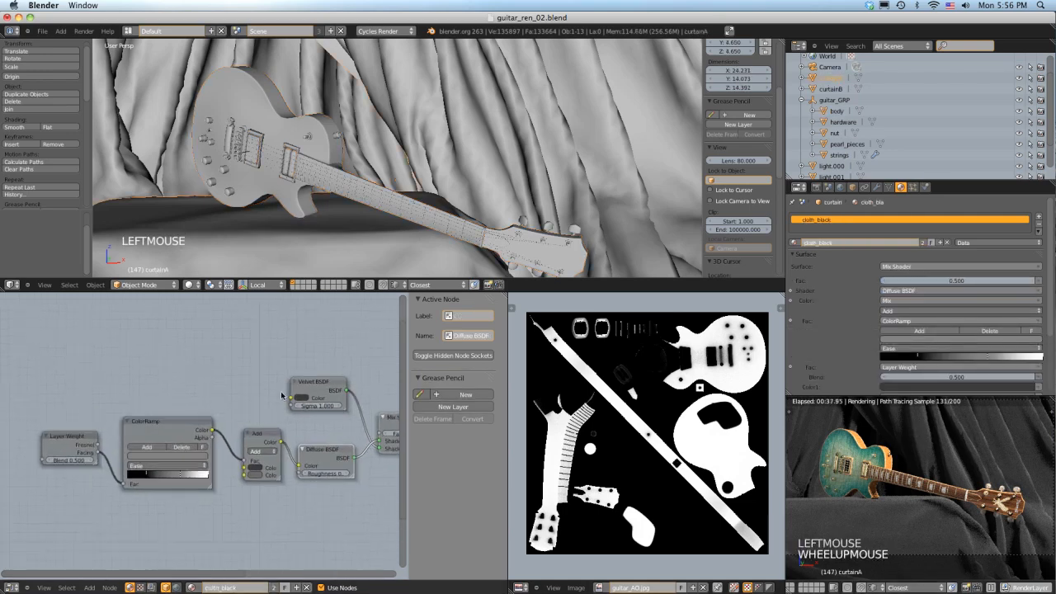
pyautogui.keyDown('shift'); pyautogui.moveTo(313, 399); pyautogui.dragTo(255, 392, button='middle'); pyautogui.keyUp('shift')
pyautogui.click(260, 386)
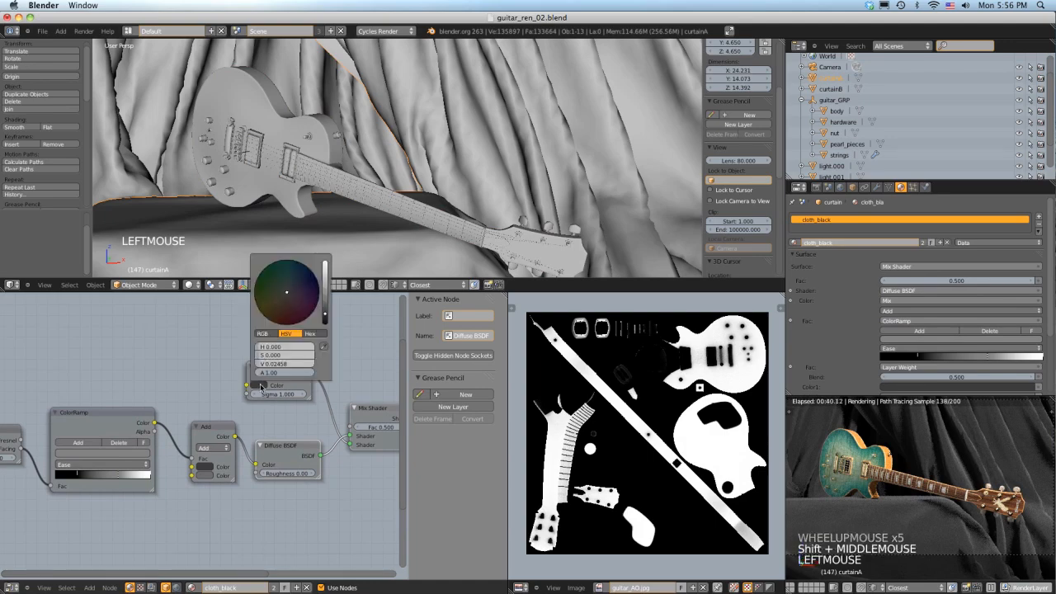
pyautogui.click(324, 319)
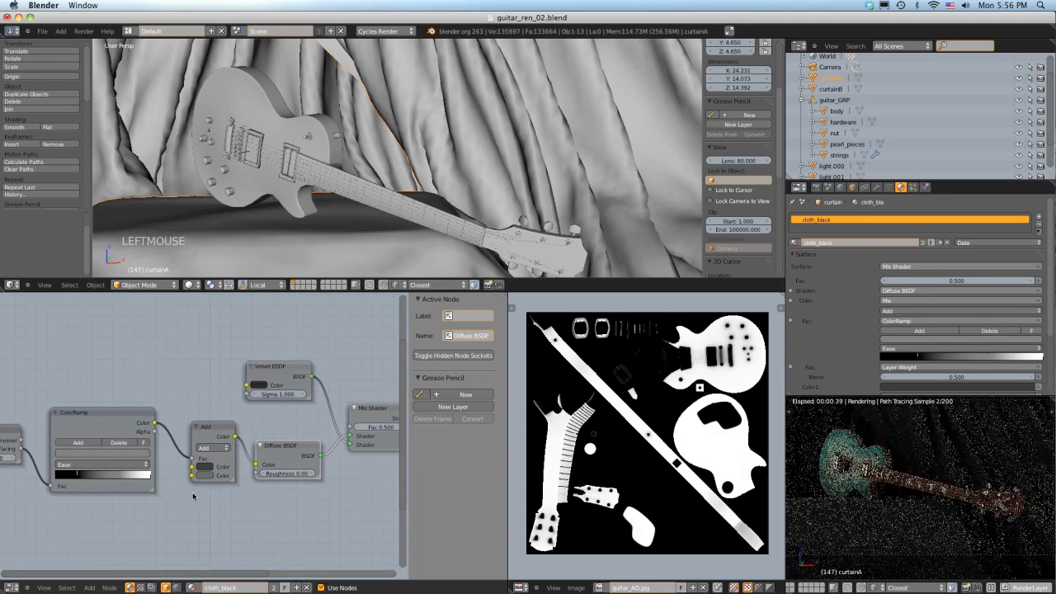
# Step: Darken both input colors of the Add color-mix node in the cloth_black material
pyautogui.click(205, 467)
pyautogui.moveTo(273, 399); pyautogui.dragTo(273, 403)
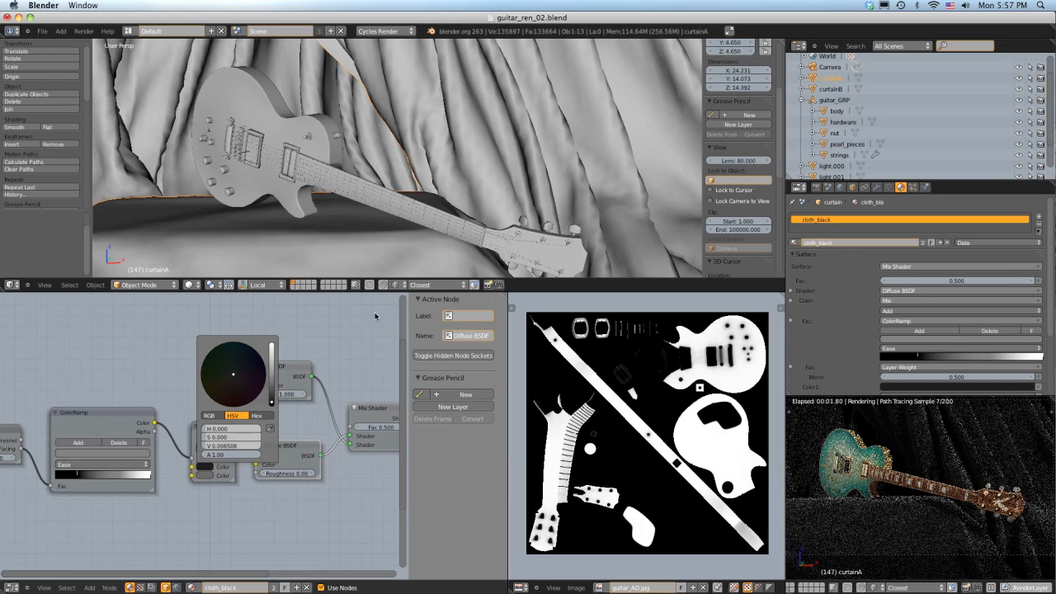
pyautogui.click(205, 476)
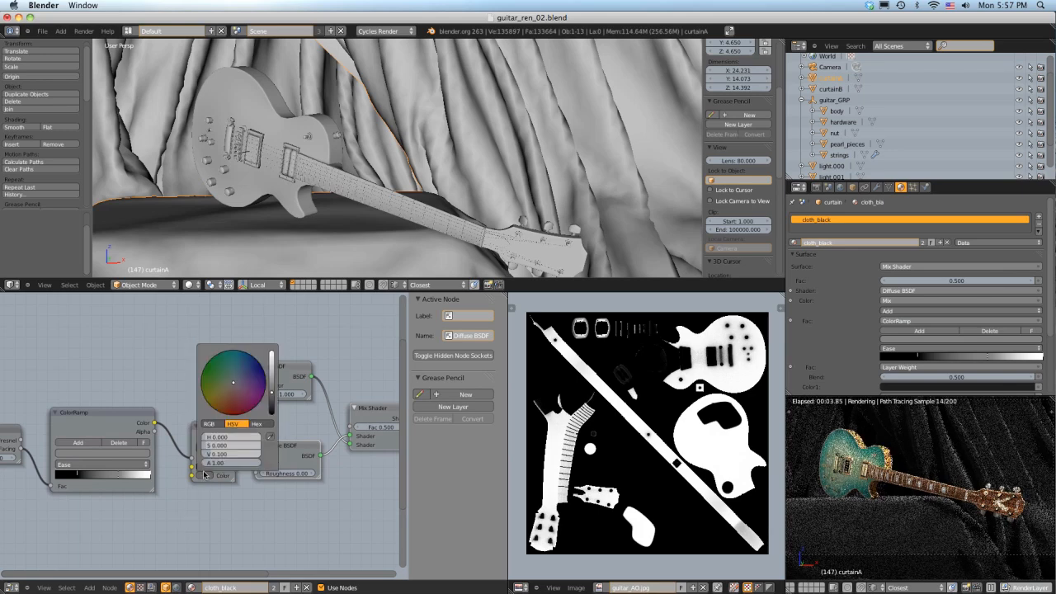
pyautogui.moveTo(272, 395); pyautogui.dragTo(273, 404)
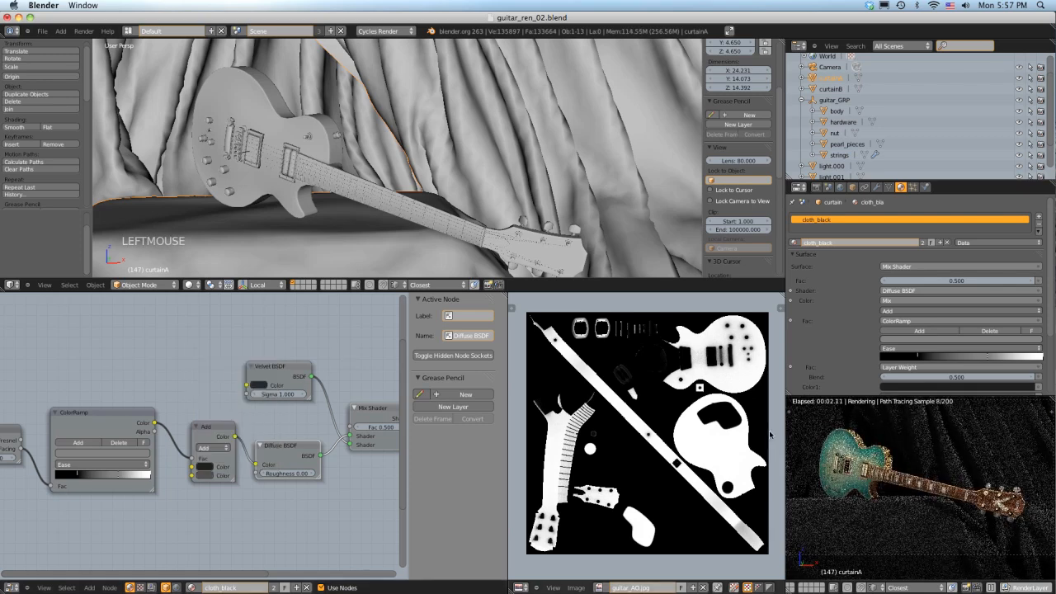
# Step: Select the guitar body, raise its COLOR node, and insert a Hue Saturation Value node between COLOR and the Diffuse BSDF
pyautogui.click(843, 464)
pyautogui.scroll(-2, 122, 366)
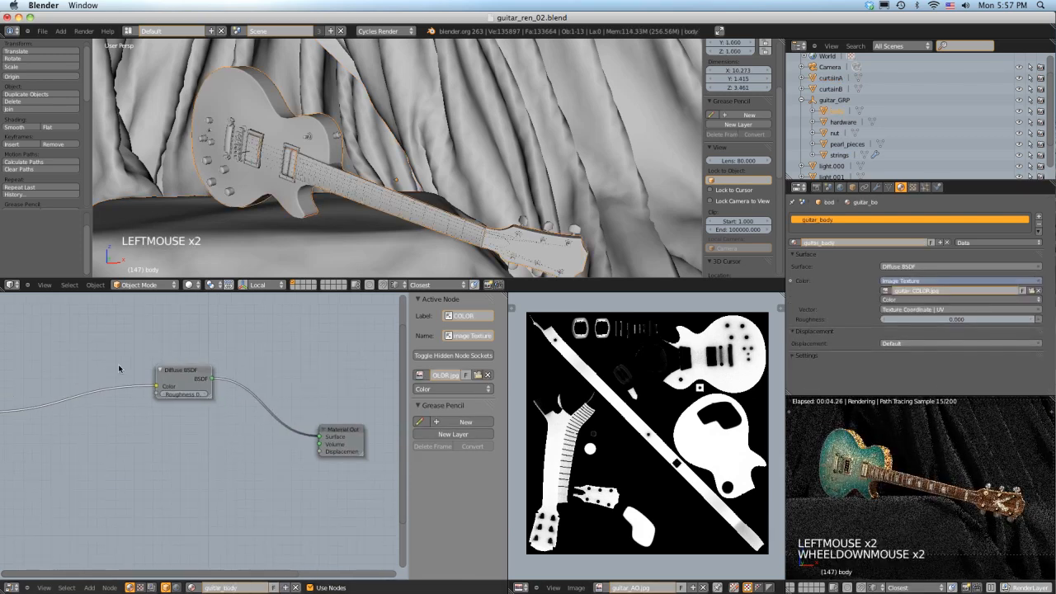
pyautogui.keyDown('shift'); pyautogui.moveTo(118, 368); pyautogui.dragTo(175, 391, button='middle'); pyautogui.keyUp('shift')
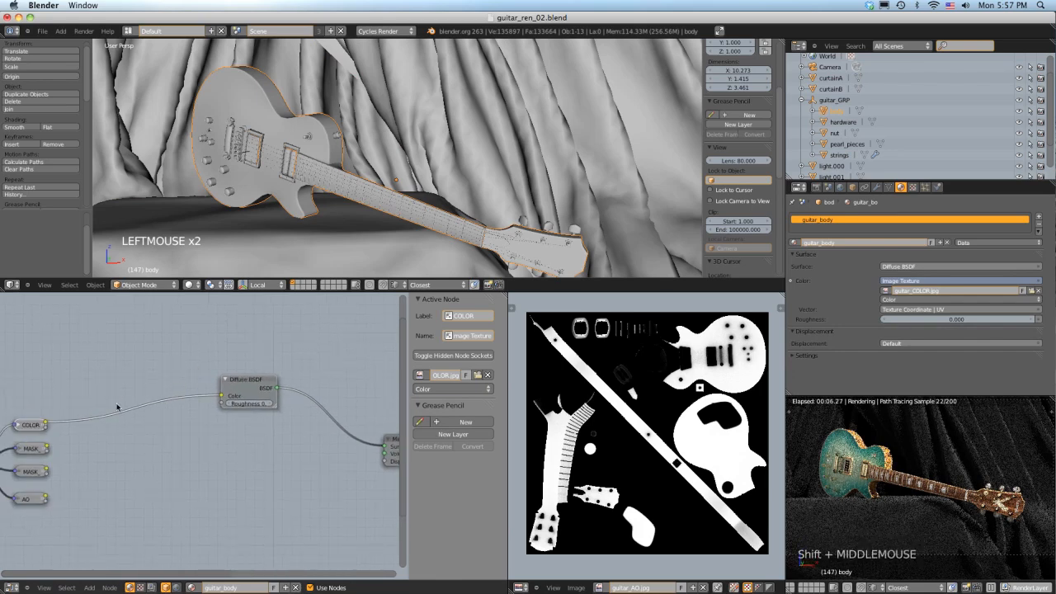
pyautogui.moveTo(34, 425); pyautogui.dragTo(28, 394, button='right')
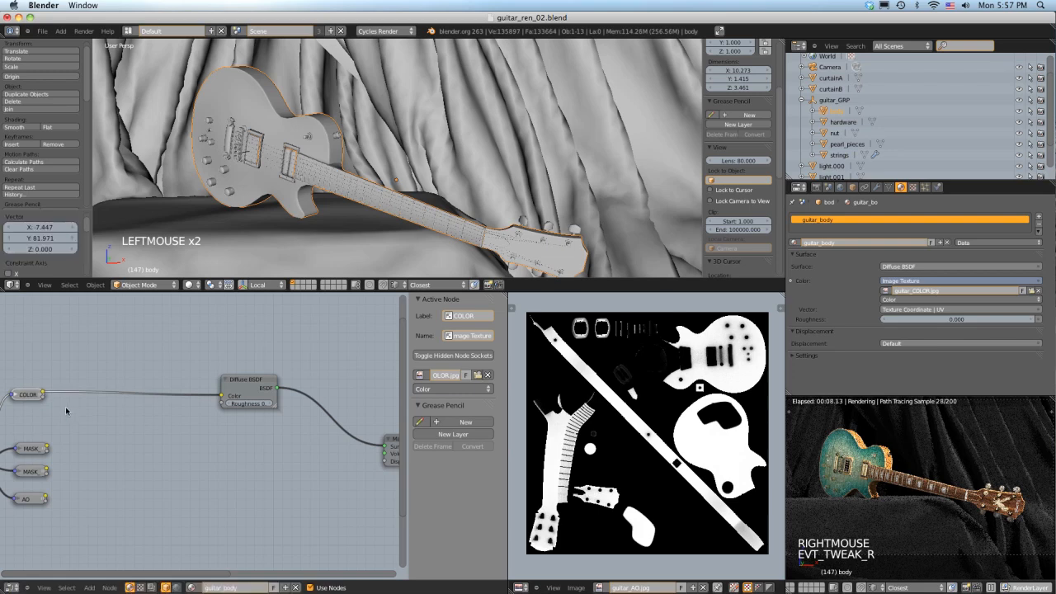
pyautogui.hotkey('shift', 'a')
pyautogui.moveTo(67, 410)
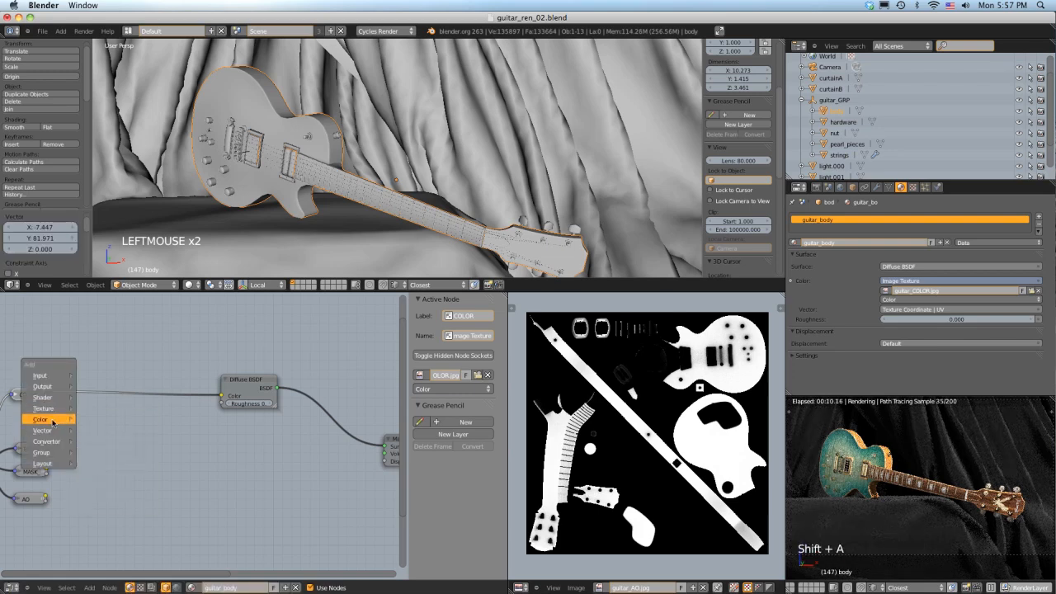
pyautogui.click(103, 464)
pyautogui.moveTo(124, 444); pyautogui.dragTo(117, 358, button='right')
pyautogui.click(128, 408)
# Step: Set the Hue Saturation Value node's Saturation to 0.9
pyautogui.click(139, 402)
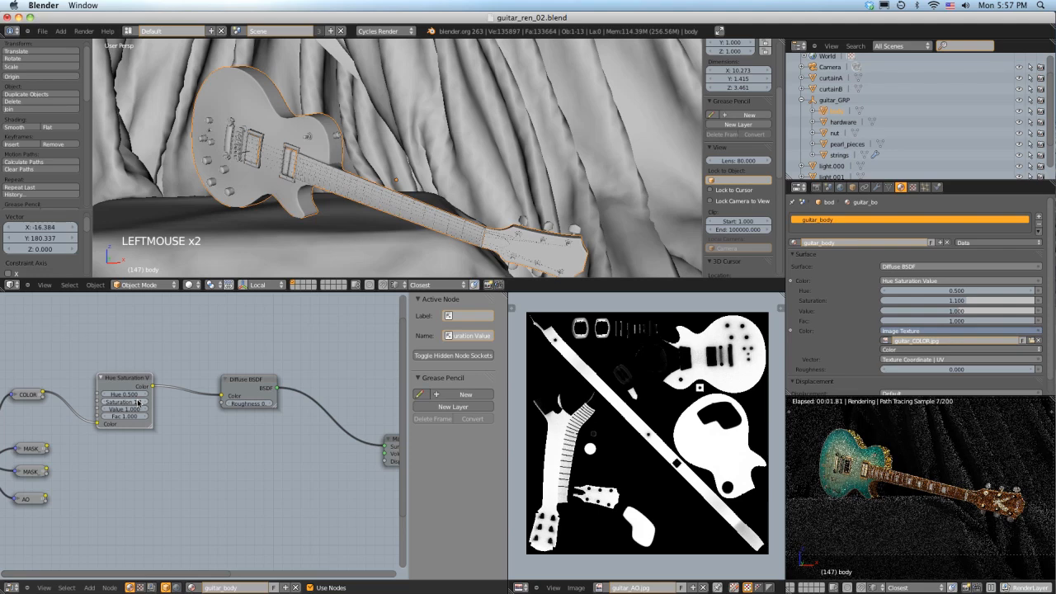
pyautogui.click(138, 401)
pyautogui.click(132, 402)
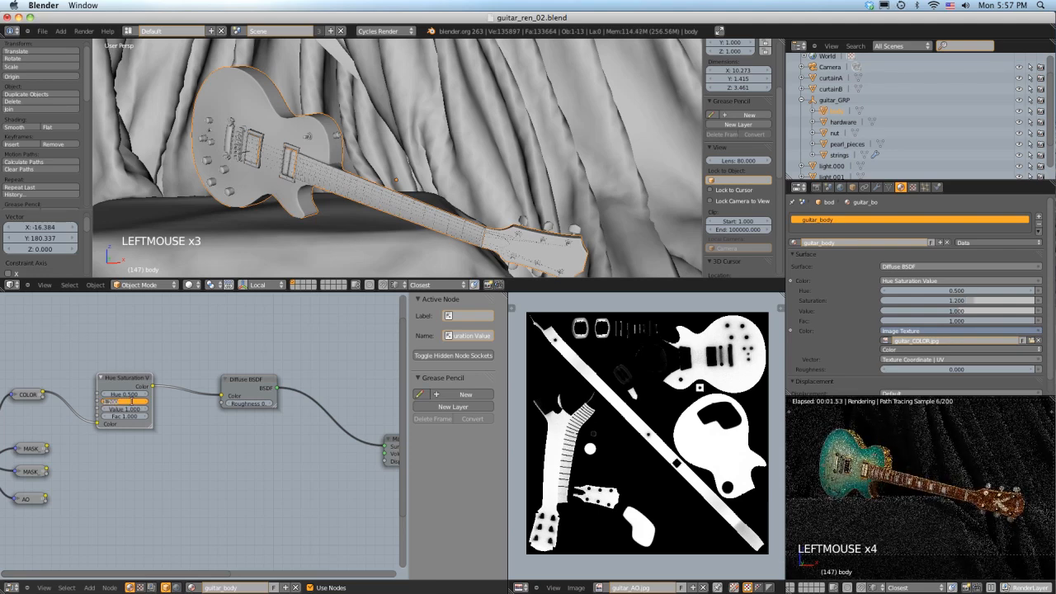
pyautogui.write('.9')
pyautogui.press('Return')
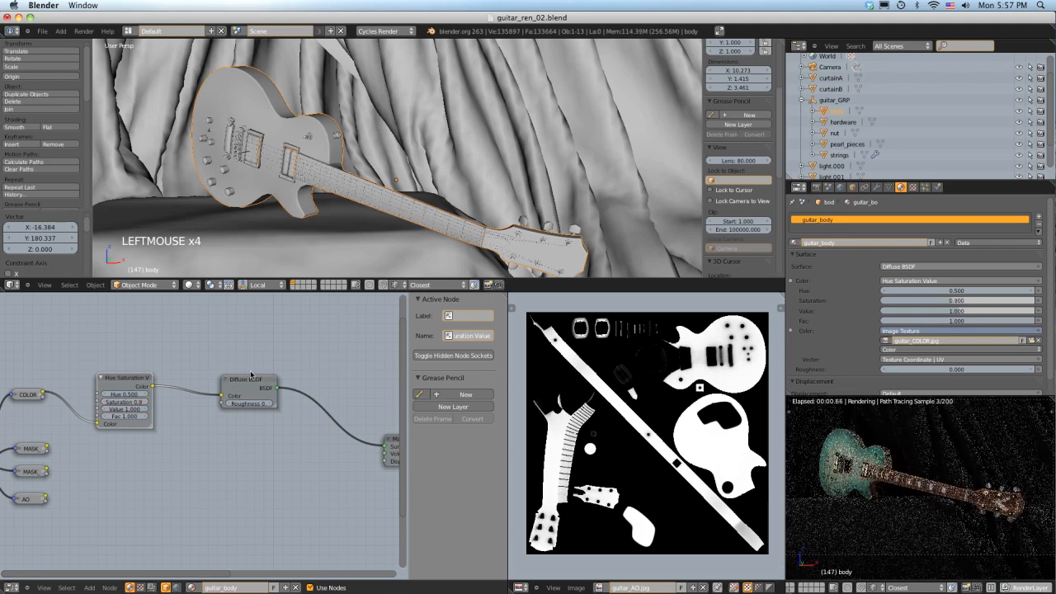
# Step: Bring the Diffuse BSDF node closer to the Hue Saturation Value node and move both nodes higher
pyautogui.moveTo(259, 375); pyautogui.dragTo(218, 378, button='right')
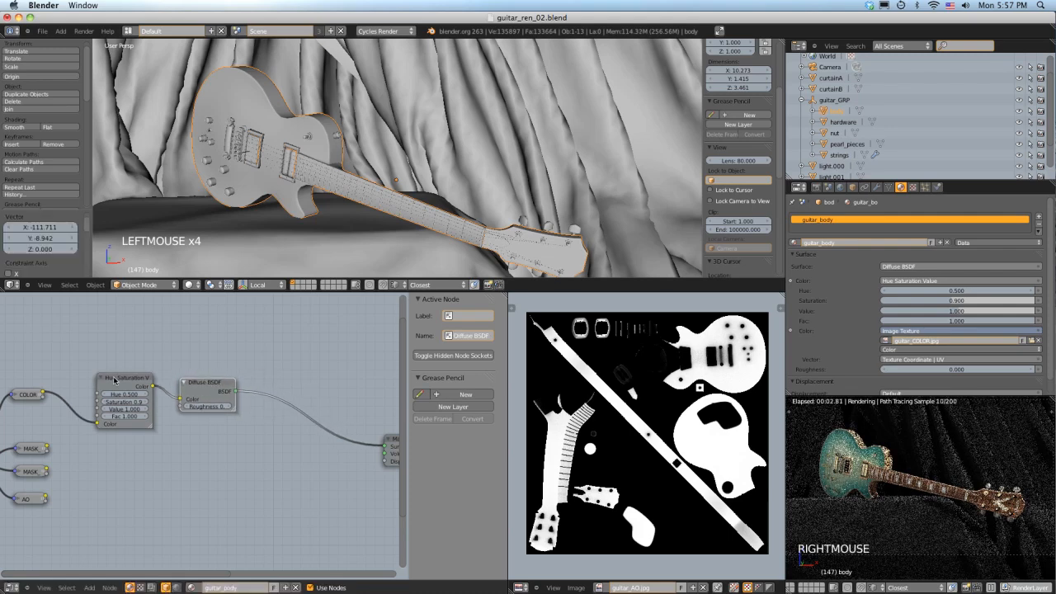
pyautogui.moveTo(114, 371); pyautogui.dragTo(112, 331, button='right')
pyautogui.moveTo(207, 382); pyautogui.dragTo(205, 350, button='right')
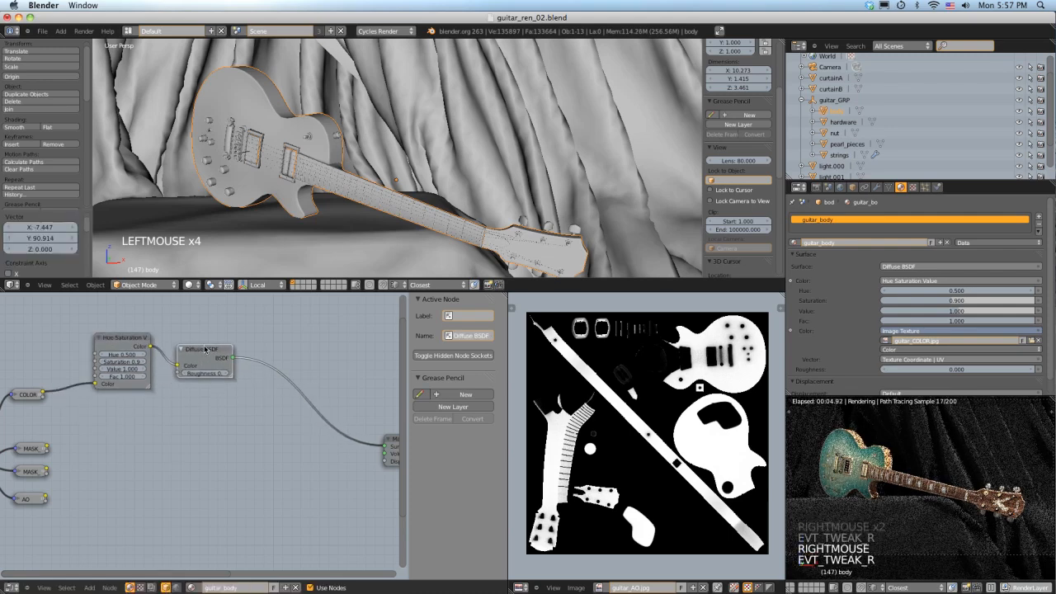
# Step: Insert a Mix Shader node into the link between the Diffuse BSDF and the Material Output
pyautogui.keyDown('shift'); pyautogui.moveTo(110, 438); pyautogui.dragTo(144, 418, button='middle'); pyautogui.keyUp('shift')
pyautogui.keyDown('shift'); pyautogui.moveTo(152, 422); pyautogui.dragTo(178, 421, button='middle'); pyautogui.keyUp('shift')
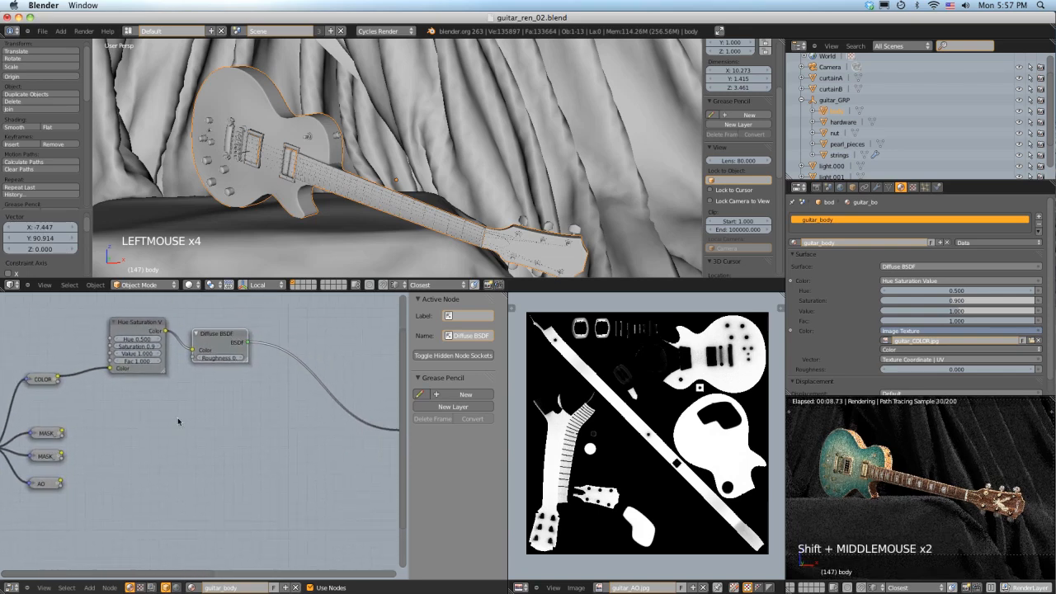
pyautogui.hotkey('shift', 'a')
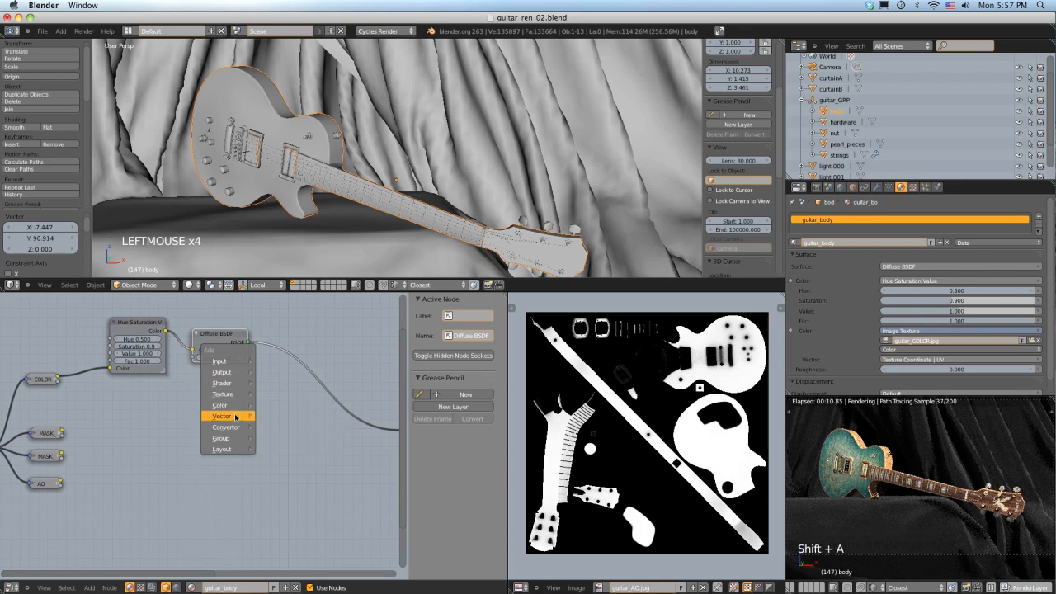
pyautogui.moveTo(235, 383)
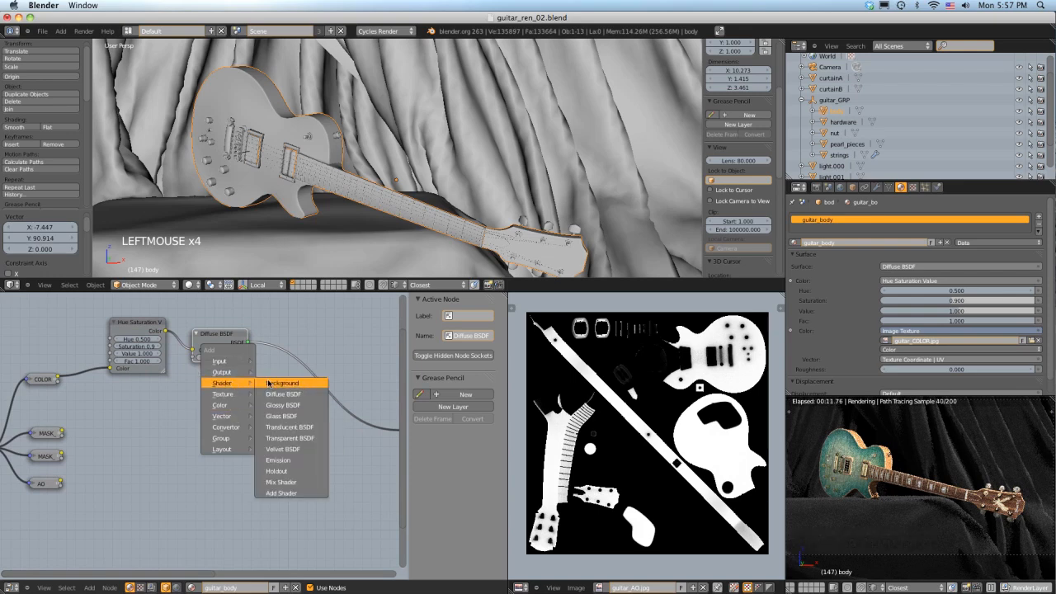
pyautogui.click(293, 462)
pyautogui.moveTo(305, 474); pyautogui.dragTo(309, 367, button='right')
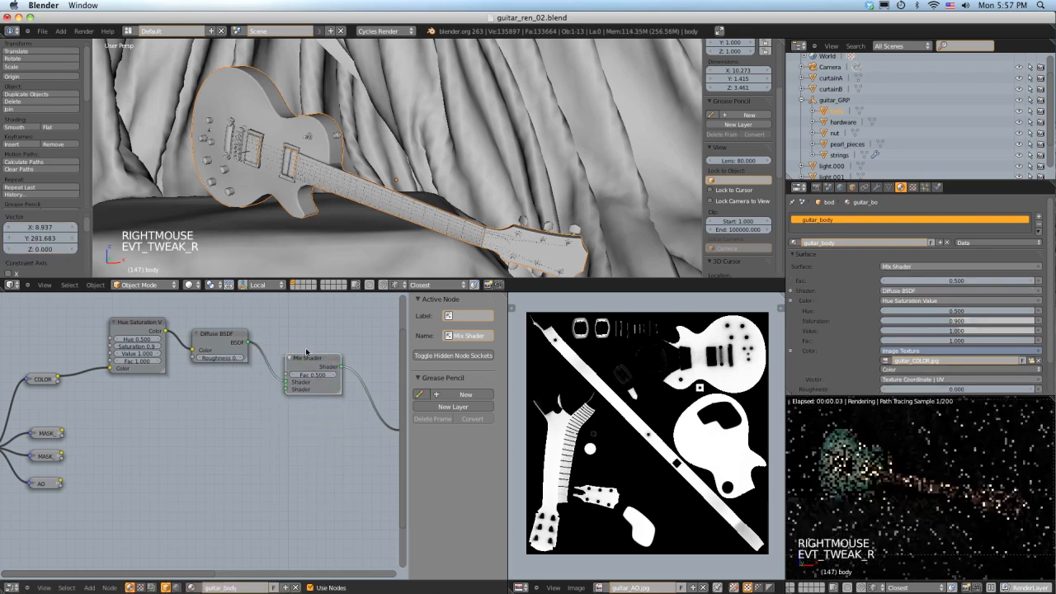
# Step: Add a Glossy BSDF node below the Diffuse BSDF and connect its output to the Mix Shader's second Shader input
pyautogui.hotkey('shift', 'a')
pyautogui.moveTo(262, 400)
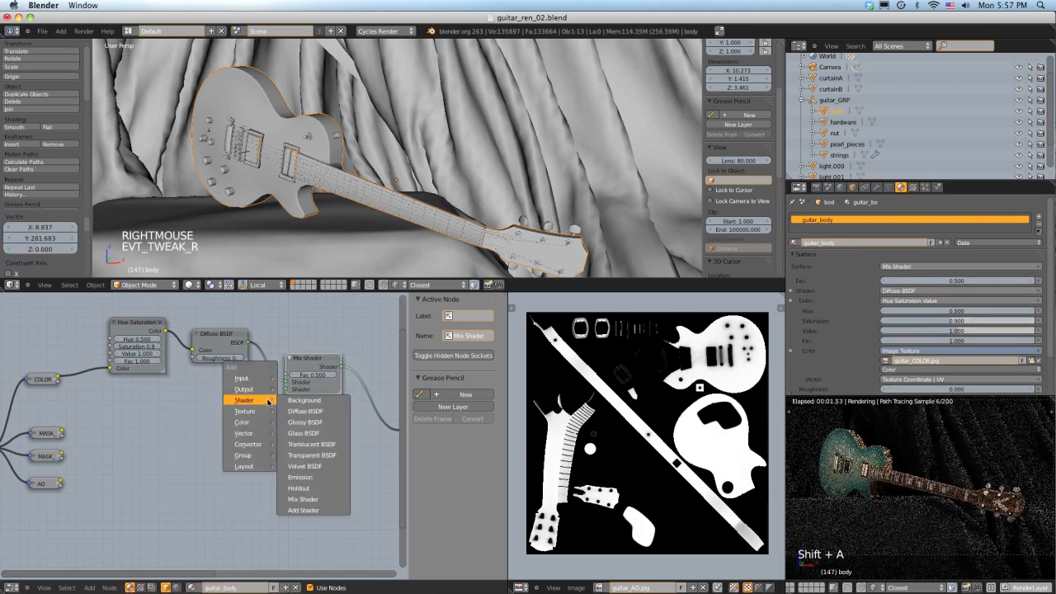
pyautogui.click(305, 422)
pyautogui.click(198, 425)
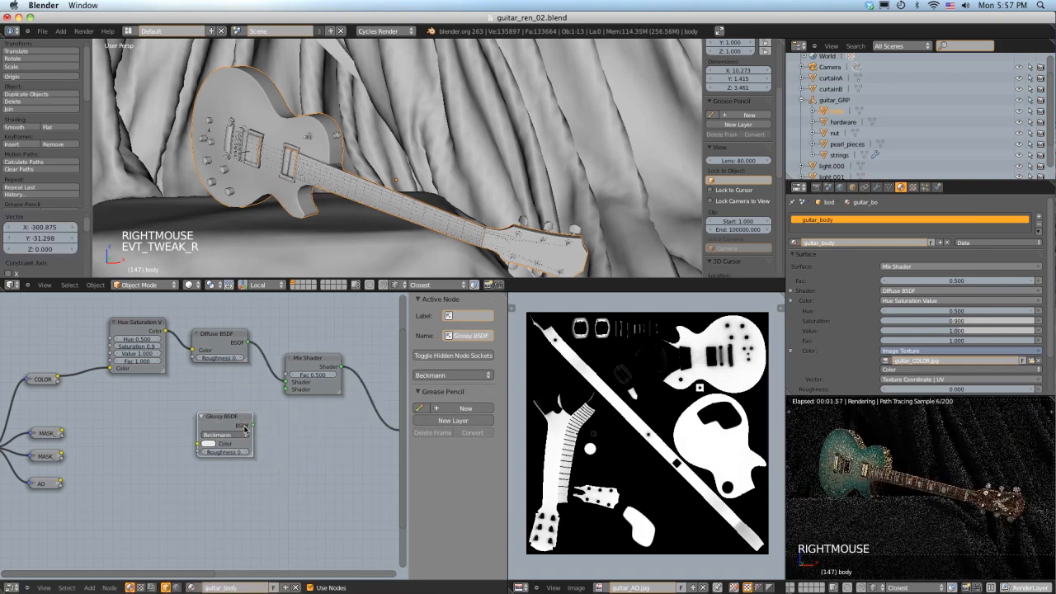
pyautogui.moveTo(252, 426); pyautogui.dragTo(285, 388)
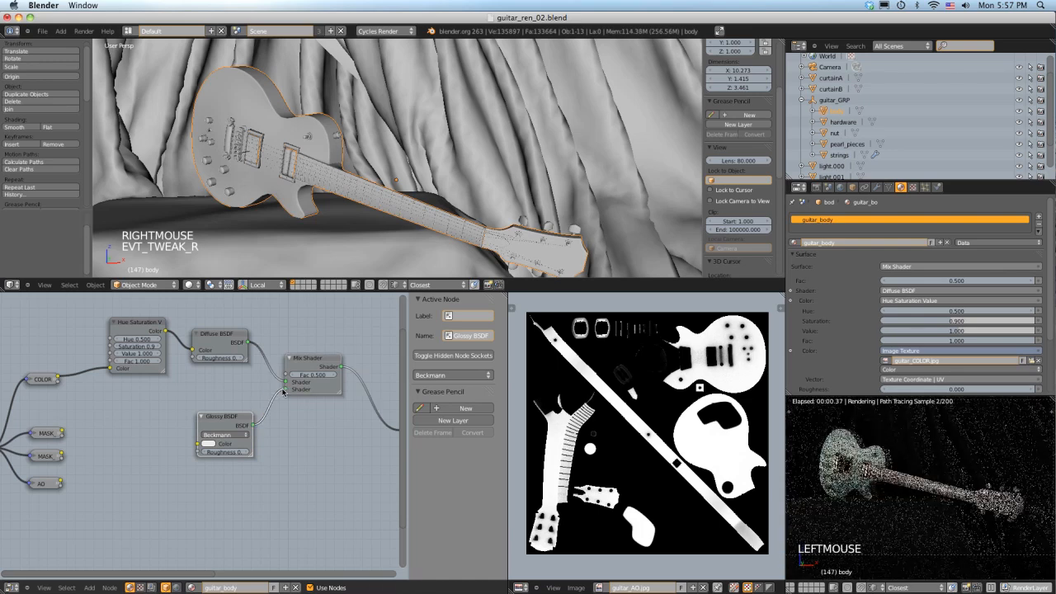
pyautogui.moveTo(226, 422); pyautogui.dragTo(240, 394, button='right')
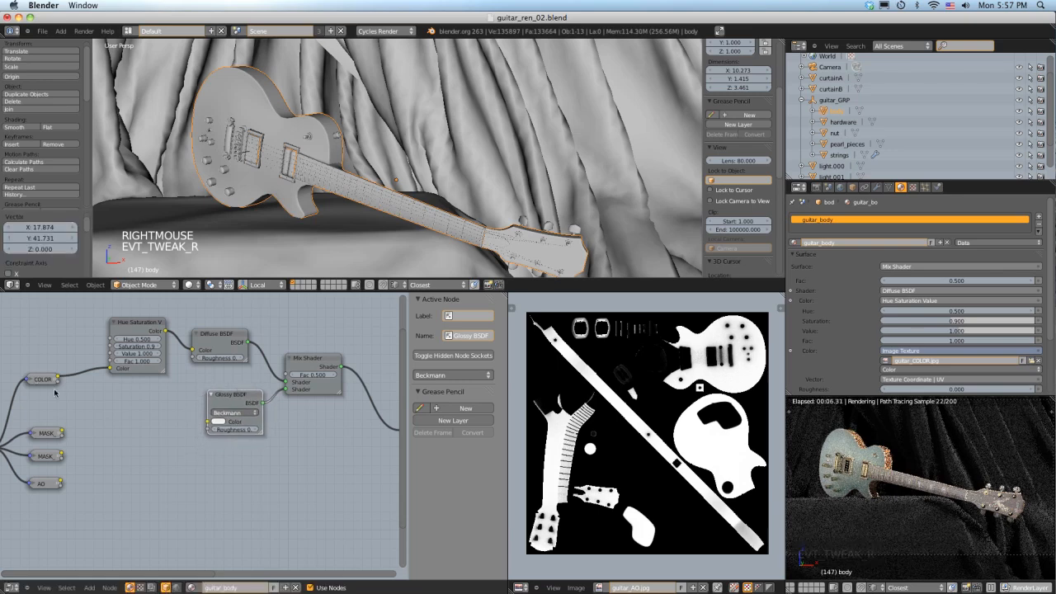
# Step: Move the Texture Coordinate node and the four image texture nodes farther away from the shader nodes
pyautogui.scroll(-6, 120, 405)
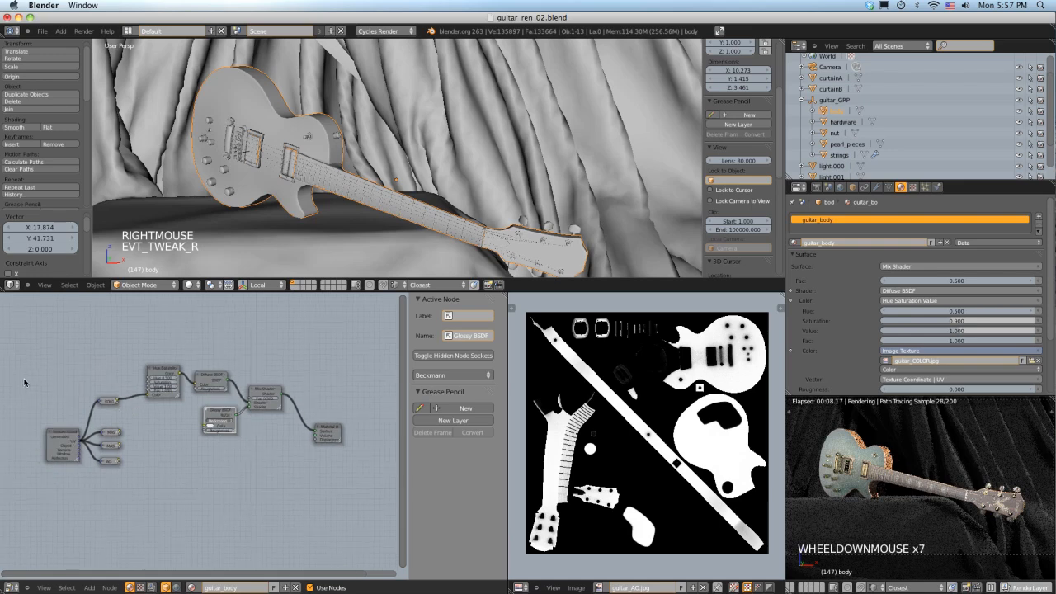
pyautogui.press('a')
pyautogui.press('b')
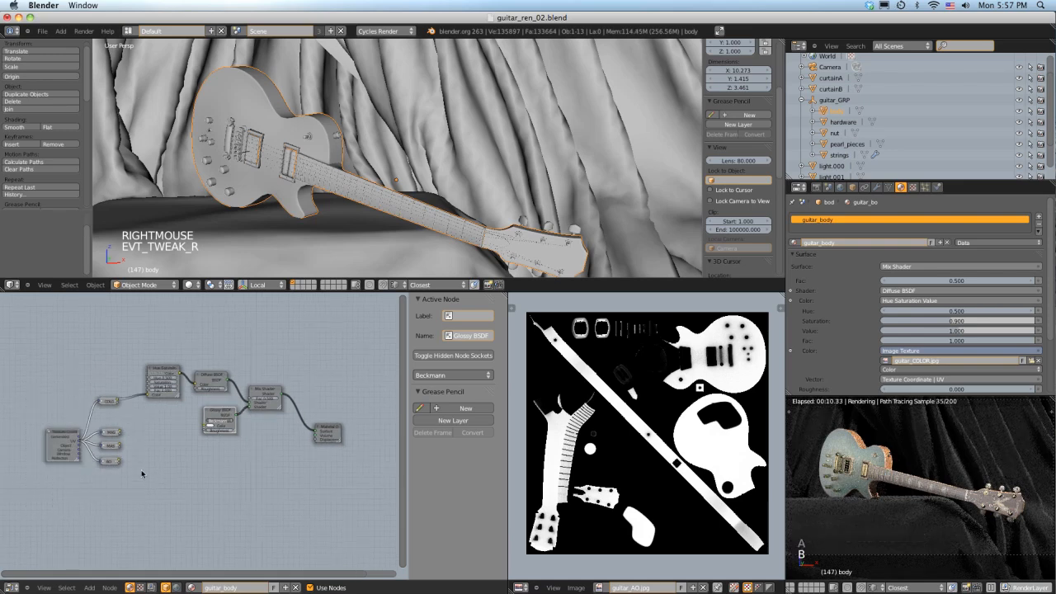
pyautogui.press('g')
pyautogui.click(94, 466)
# Step: Move the Hue Saturation Value node closer to the COLOR node and place the Diffuse BSDF node slightly higher
pyautogui.click(159, 370)
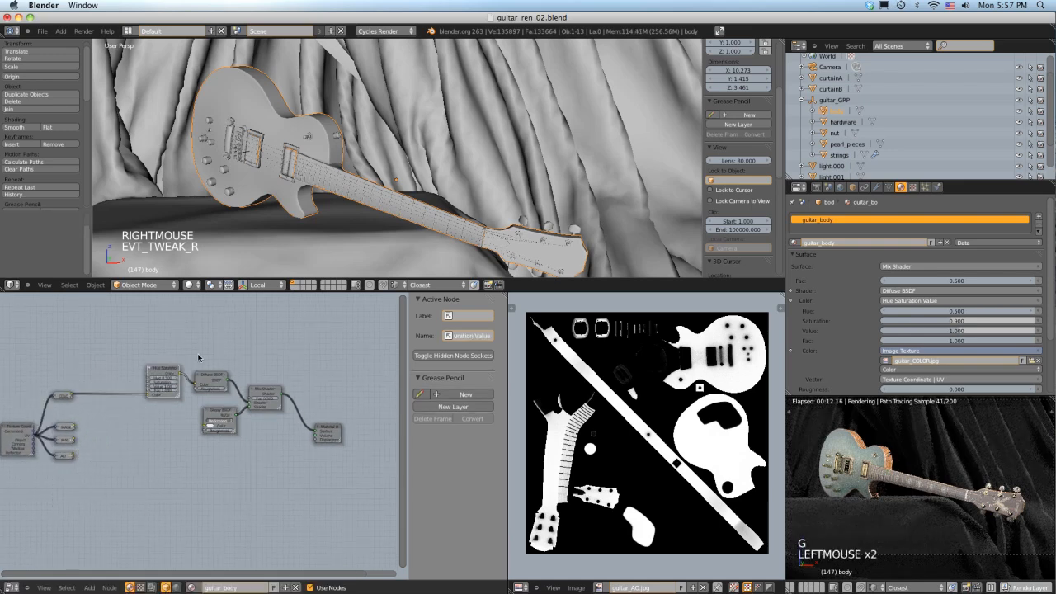
pyautogui.press('g')
pyautogui.click(156, 354)
pyautogui.click(210, 367)
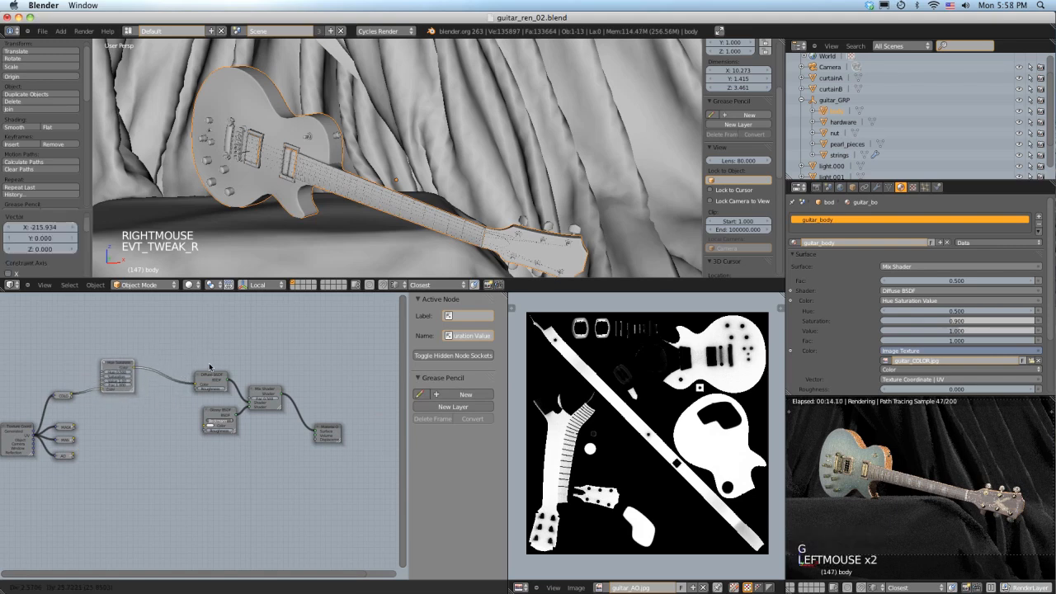
pyautogui.rightClick(210, 366)
pyautogui.click(210, 371)
pyautogui.click(211, 378)
pyautogui.press('g')
pyautogui.click(210, 369)
# Step: Duplicate the Hue Saturation Value node and place the copy directly below the original
pyautogui.keyDown('shift'); pyautogui.moveTo(225, 390); pyautogui.dragTo(267, 382, button='middle'); pyautogui.keyUp('shift')
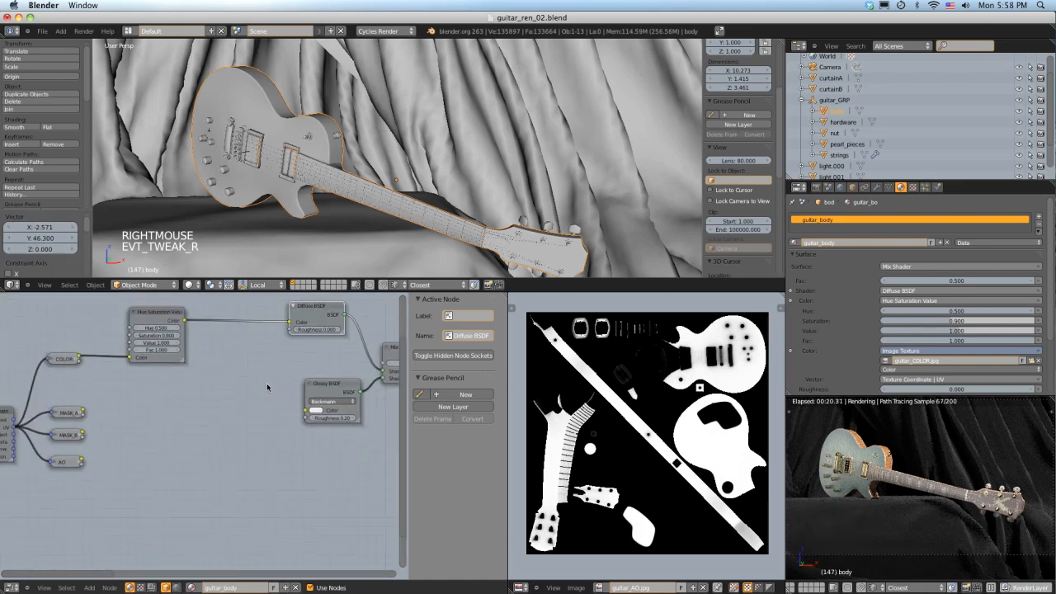
pyautogui.click(157, 315)
pyautogui.hotkey('shift', 'd')
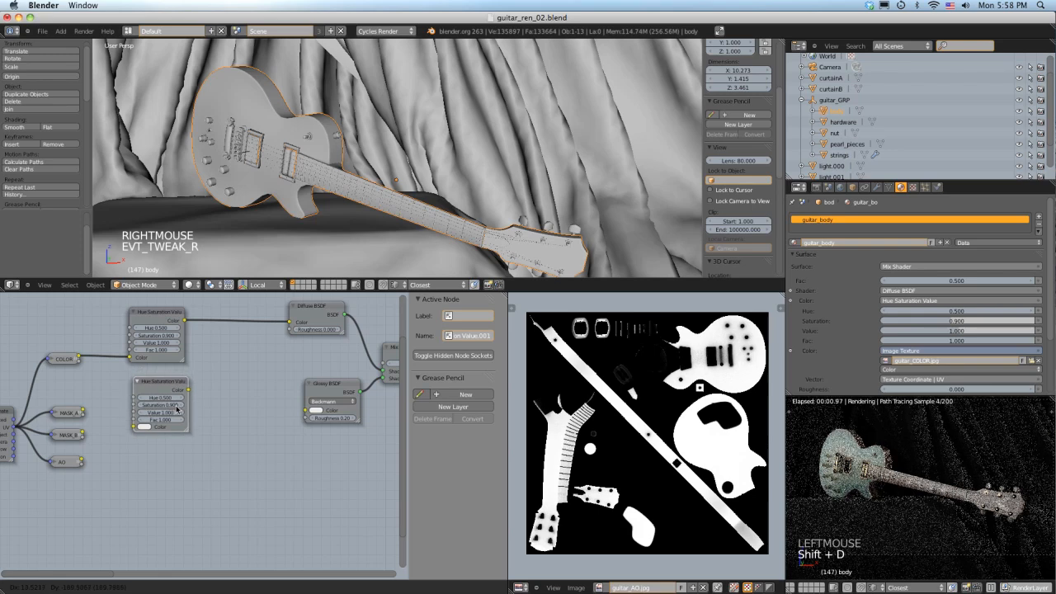
pyautogui.click(176, 397)
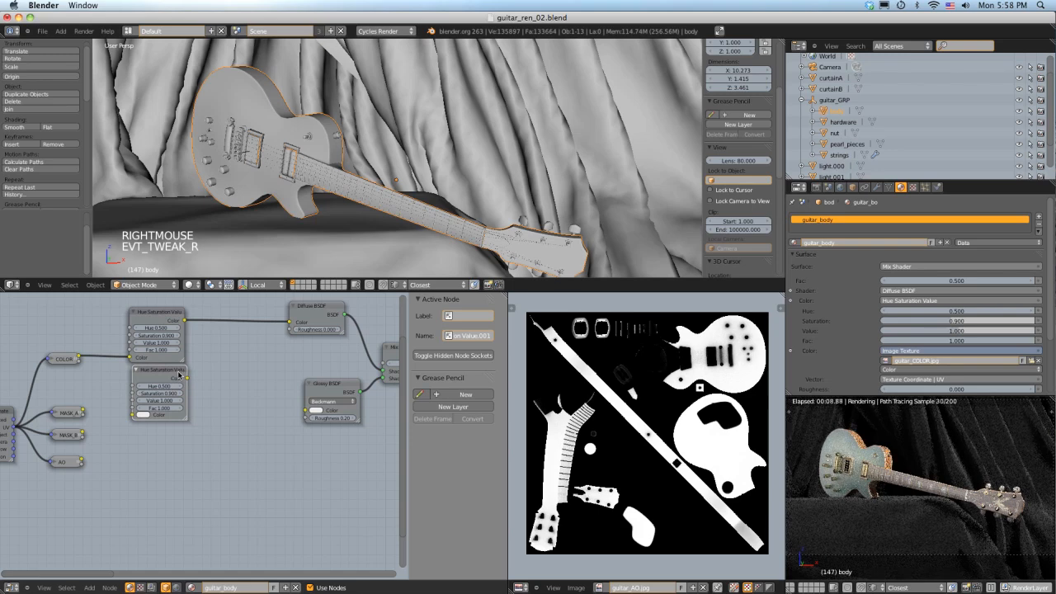
# Step: Label the Glossy BSDF node SPEC
pyautogui.click(332, 389)
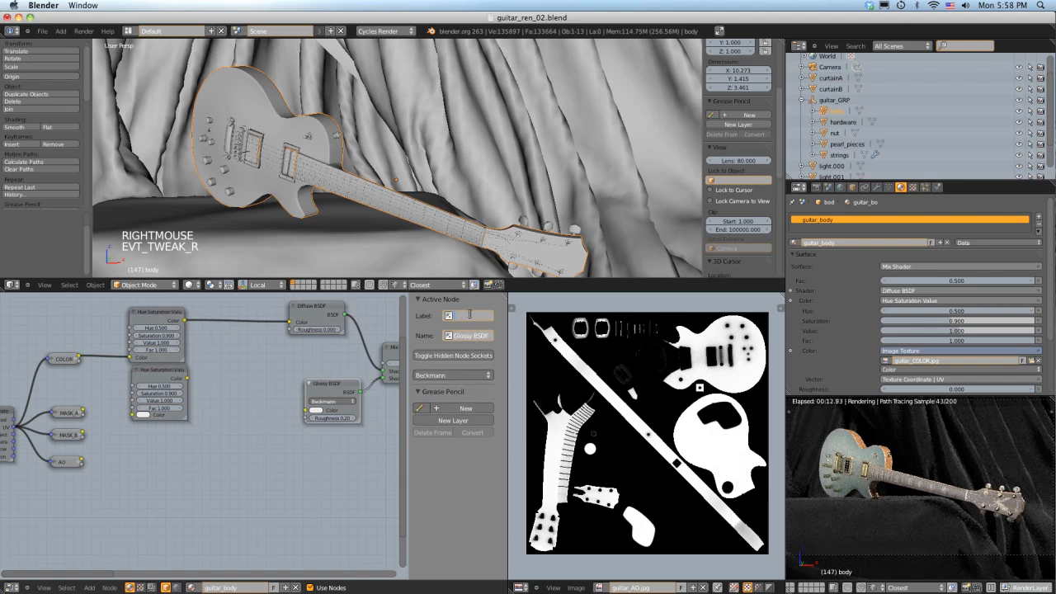
pyautogui.write('R')
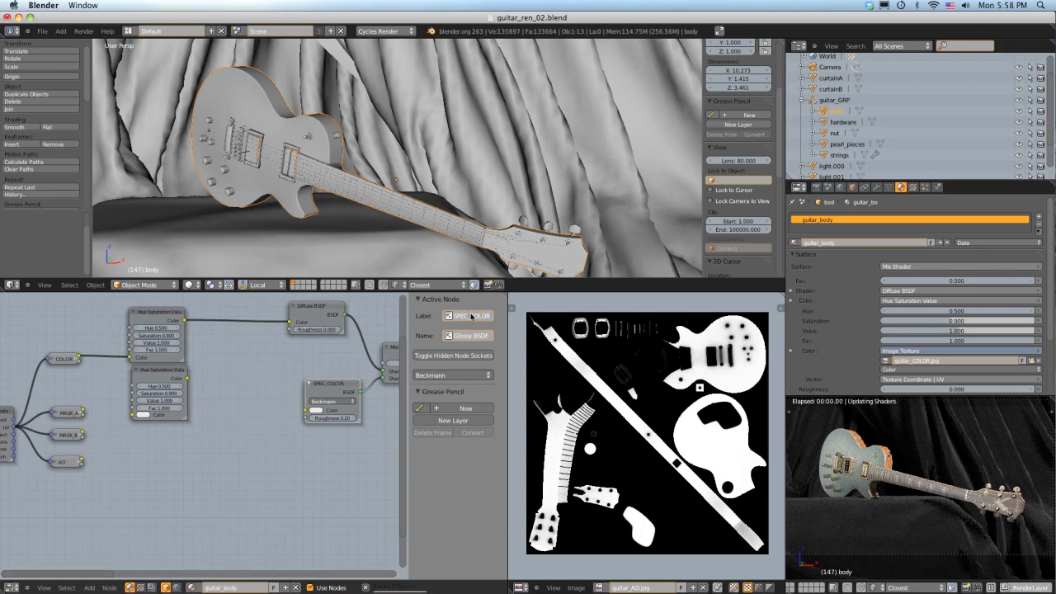
pyautogui.press('Return')
pyautogui.click(471, 316)
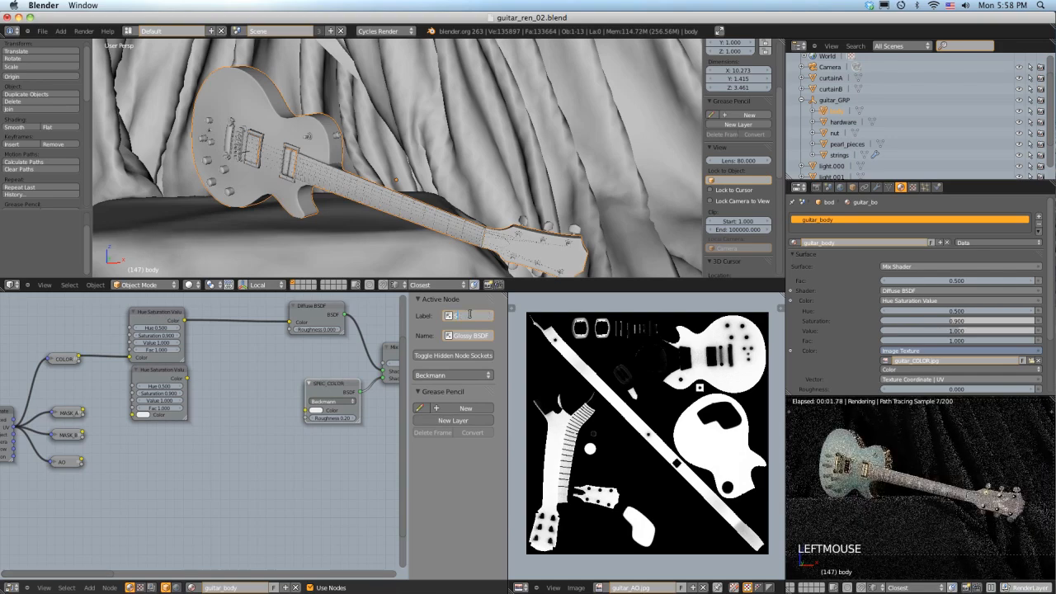
pyautogui.press('Return')
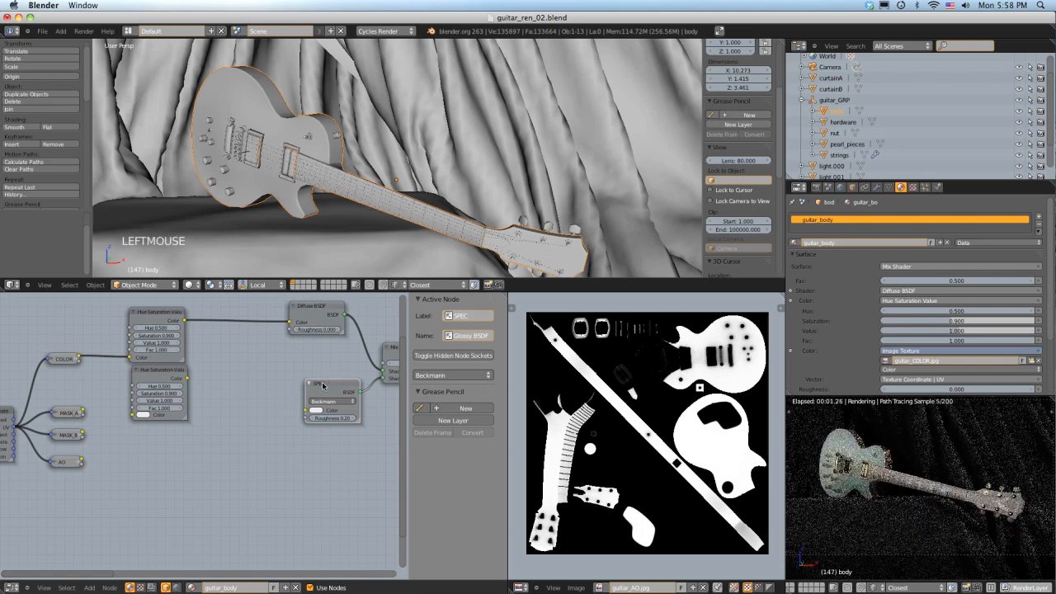
# Step: Shift the SPEC node toward the duplicated Hue Saturation Value node, and link COLOR through that duplicate into SPEC's Color input
pyautogui.moveTo(316, 383); pyautogui.dragTo(293, 385, button='right')
pyautogui.moveTo(173, 376); pyautogui.dragTo(294, 408)
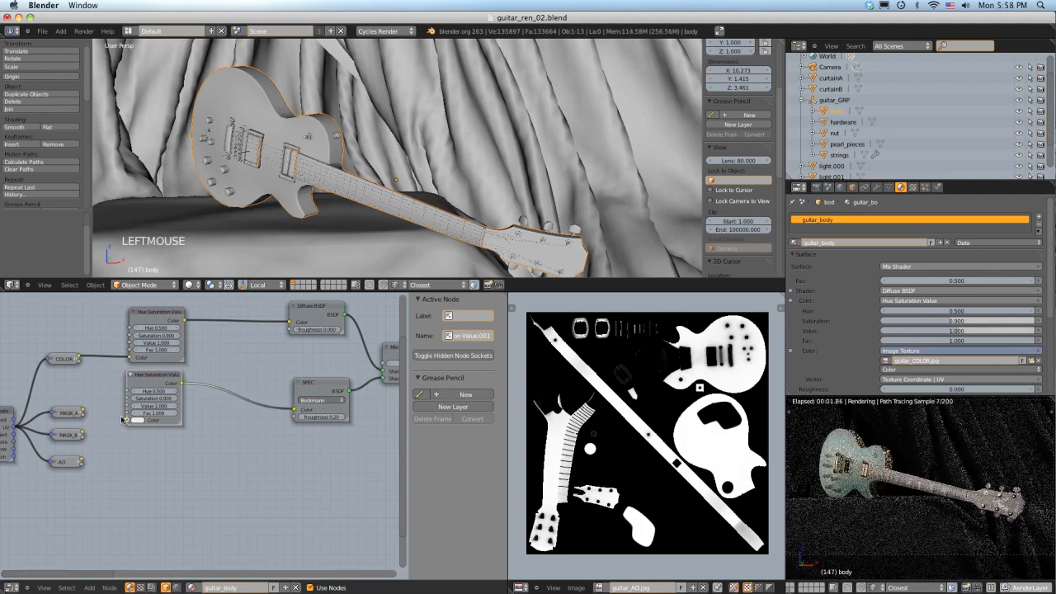
pyautogui.moveTo(128, 421); pyautogui.dragTo(79, 358)
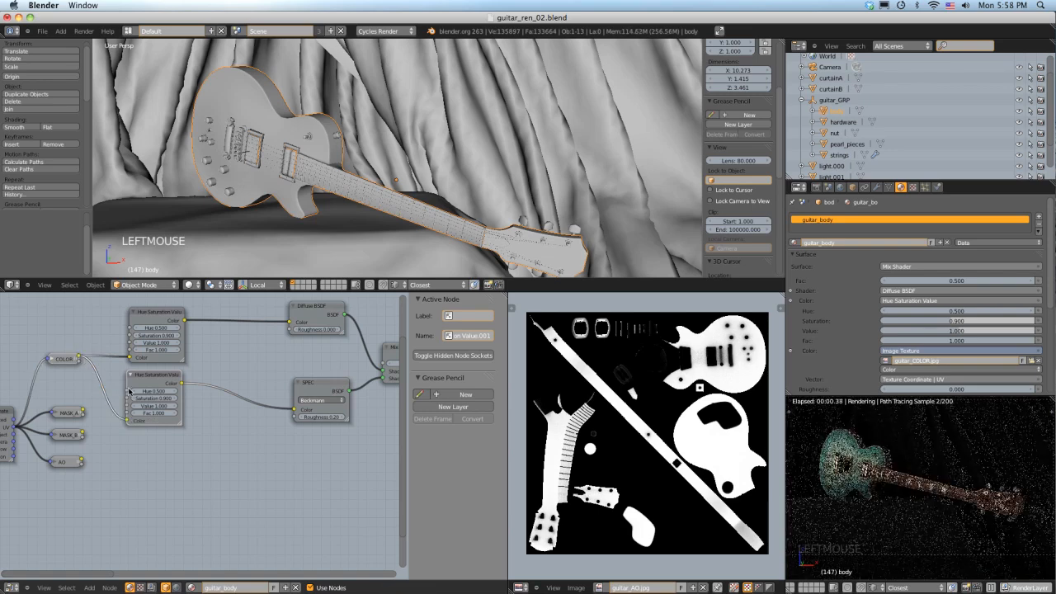
# Step: Raise the original Hue Saturation Value node and reposition the duplicate beneath it, leaving a gap between them
pyautogui.moveTo(155, 387); pyautogui.dragTo(174, 384, button='right')
pyautogui.moveTo(159, 336); pyautogui.dragTo(163, 317, button='right')
pyautogui.moveTo(162, 380); pyautogui.dragTo(155, 359, button='right')
pyautogui.scroll(2, 153, 360)
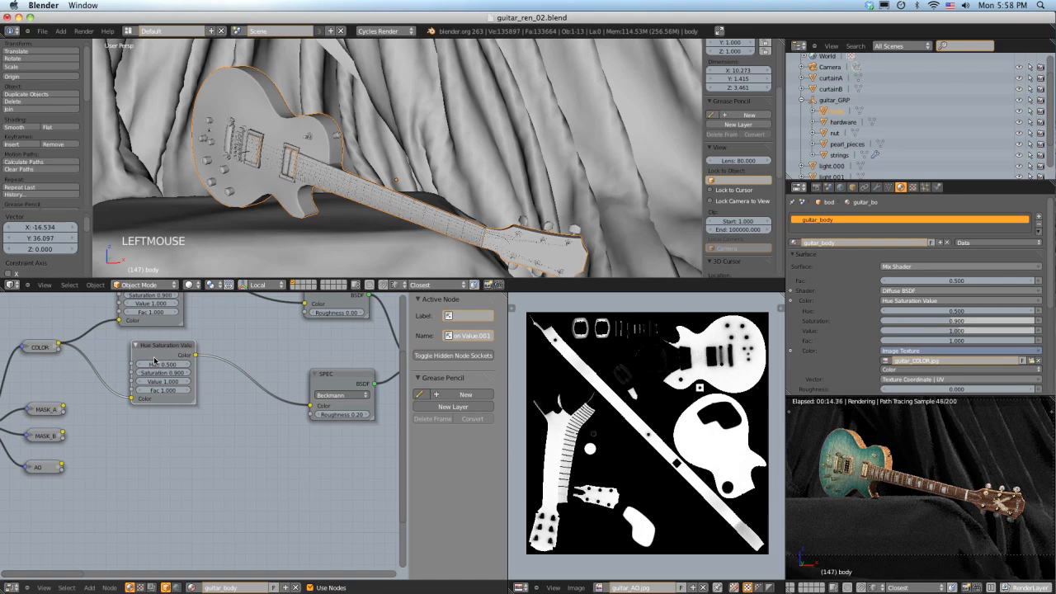
pyautogui.moveTo(74, 412); pyautogui.dragTo(115, 419, button='middle')
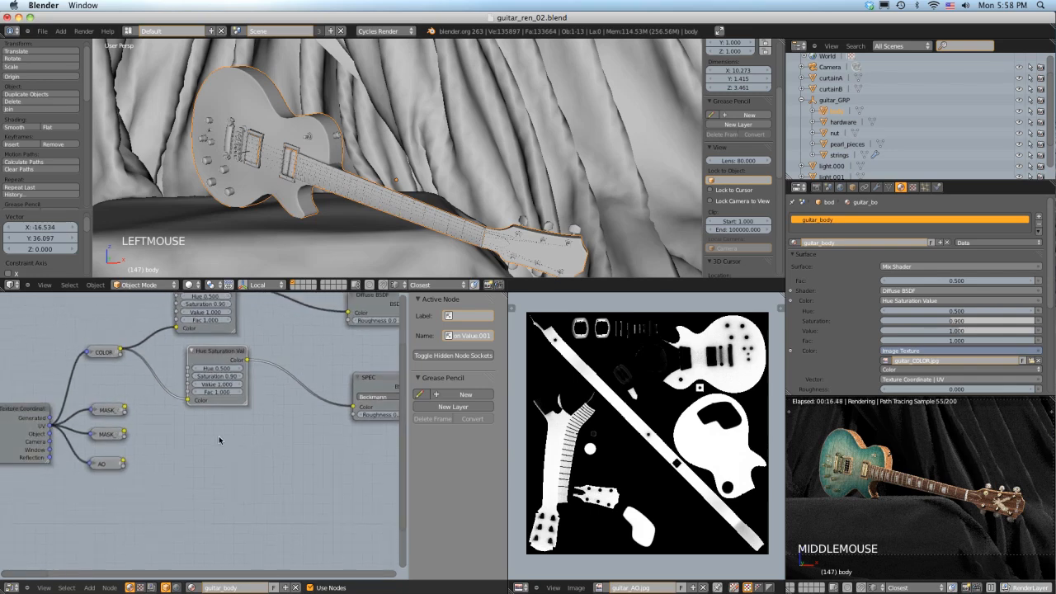
pyautogui.scroll(-2, 115, 419)
pyautogui.click(115, 432)
pyautogui.press('a')
pyautogui.click(110, 449)
pyautogui.press('a')
pyautogui.click(108, 453)
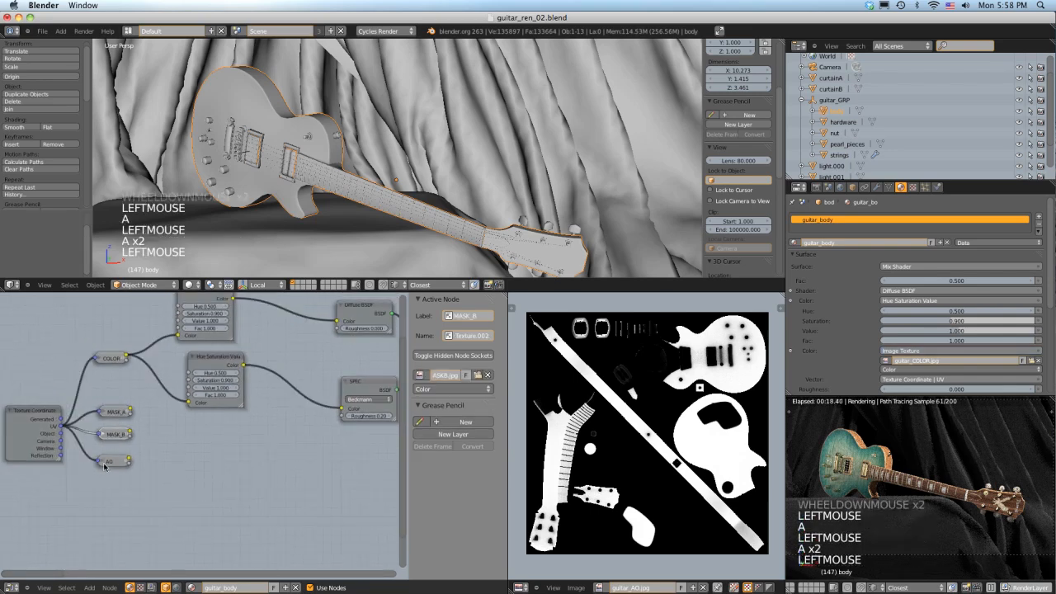
pyautogui.press('a')
pyautogui.click(113, 467)
pyautogui.press('a')
pyautogui.click(112, 467)
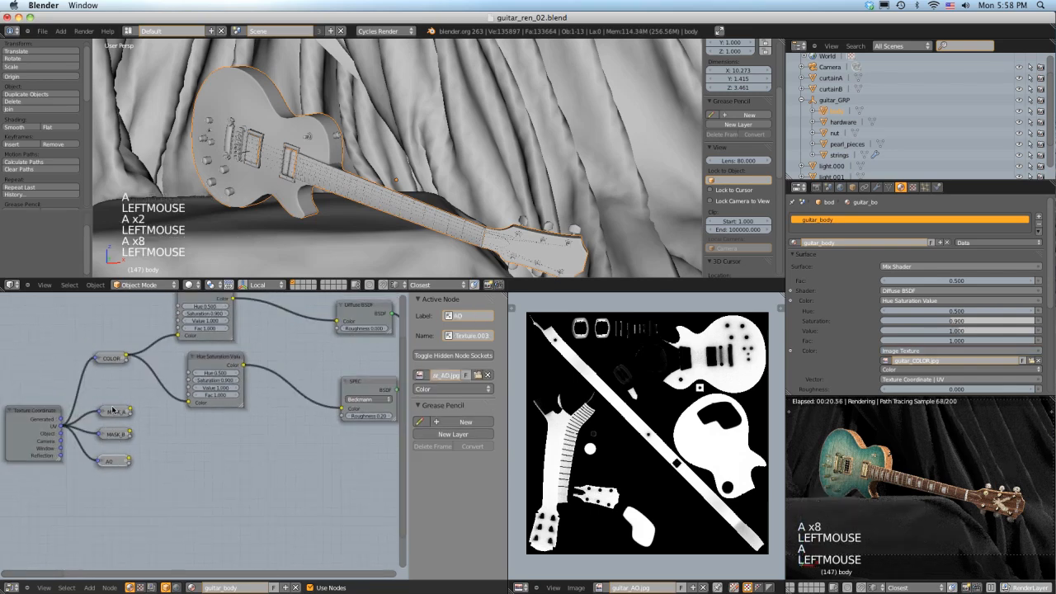
# Step: Move the MASK_B and AO texture nodes down to leave a gap beneath MASK_A, and nudge MASK_A slightly
pyautogui.click(113, 419)
pyautogui.keyDown('shift'); pyautogui.click(114, 434); pyautogui.keyUp('shift')
pyautogui.keyDown('shift'); pyautogui.click(116, 460); pyautogui.keyUp('shift')
pyautogui.keyDown('shift'); pyautogui.click(116, 461); pyautogui.keyUp('shift')
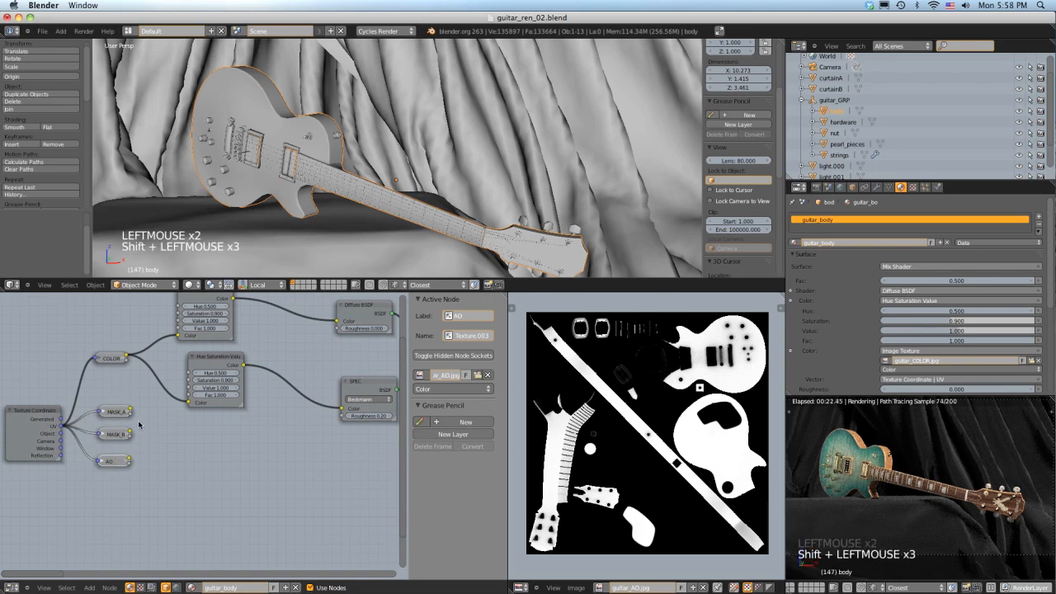
pyautogui.press('g')
pyautogui.click(133, 465)
pyautogui.click(115, 458)
pyautogui.press('g')
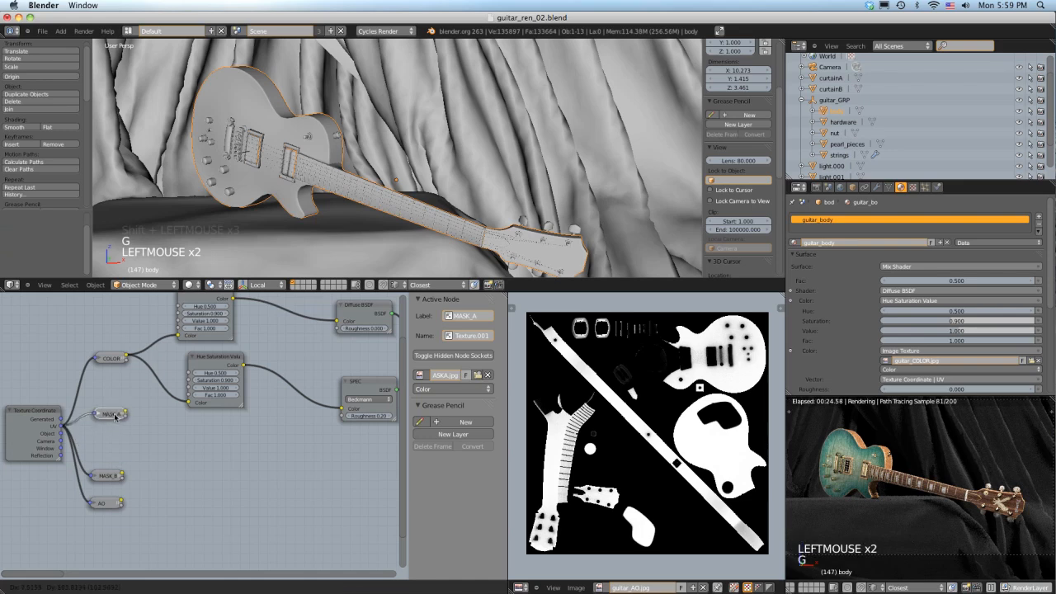
pyautogui.click(117, 416)
# Step: Add a Separate RGB node beside MASK_A and link MASK_A's Color output to its Image input
pyautogui.hotkey('shift', 'a')
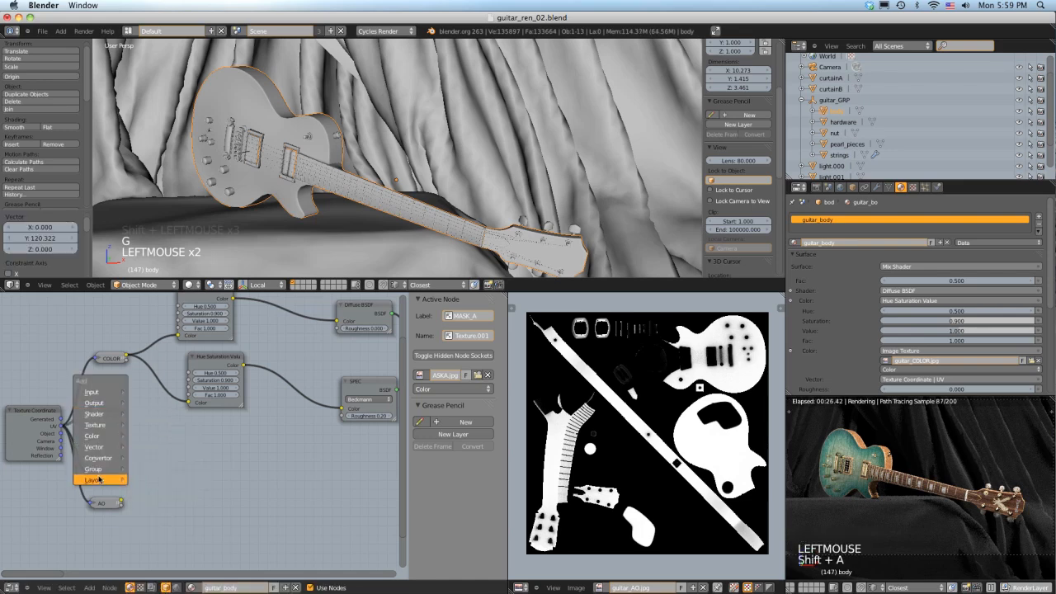
pyautogui.moveTo(107, 460)
pyautogui.click(156, 502)
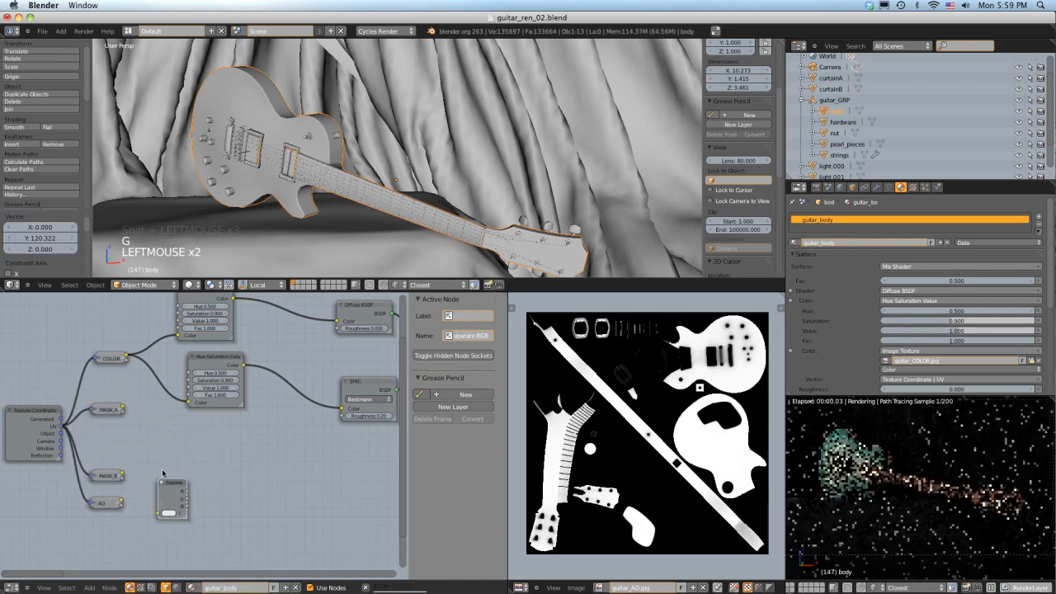
pyautogui.moveTo(161, 482); pyautogui.dragTo(138, 398, button='right')
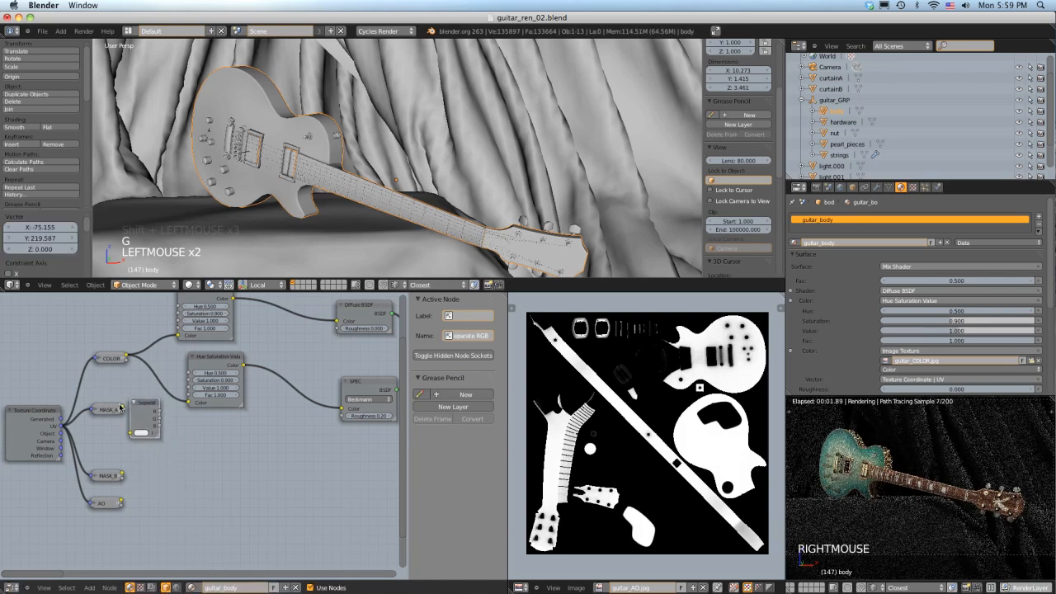
pyautogui.moveTo(123, 407); pyautogui.dragTo(131, 433)
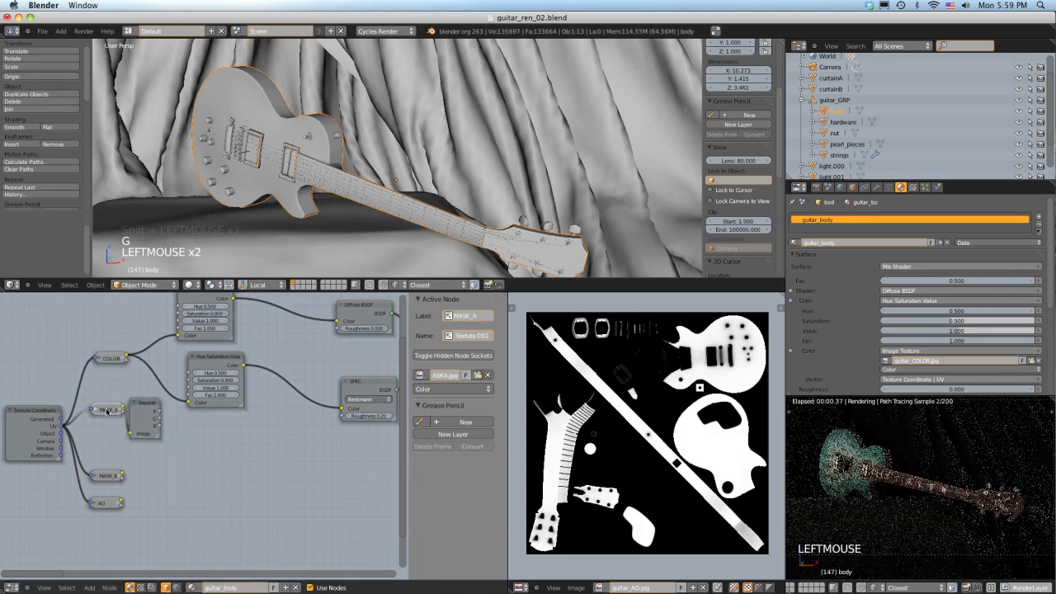
# Step: Duplicate the Separate RGB node beside MASK_B, tidy the mask nodes, and link MASK_B's Color output to the copy's Image input
pyautogui.moveTo(108, 410); pyautogui.dragTo(132, 397, button='right')
pyautogui.hotkey('shift', 'd')
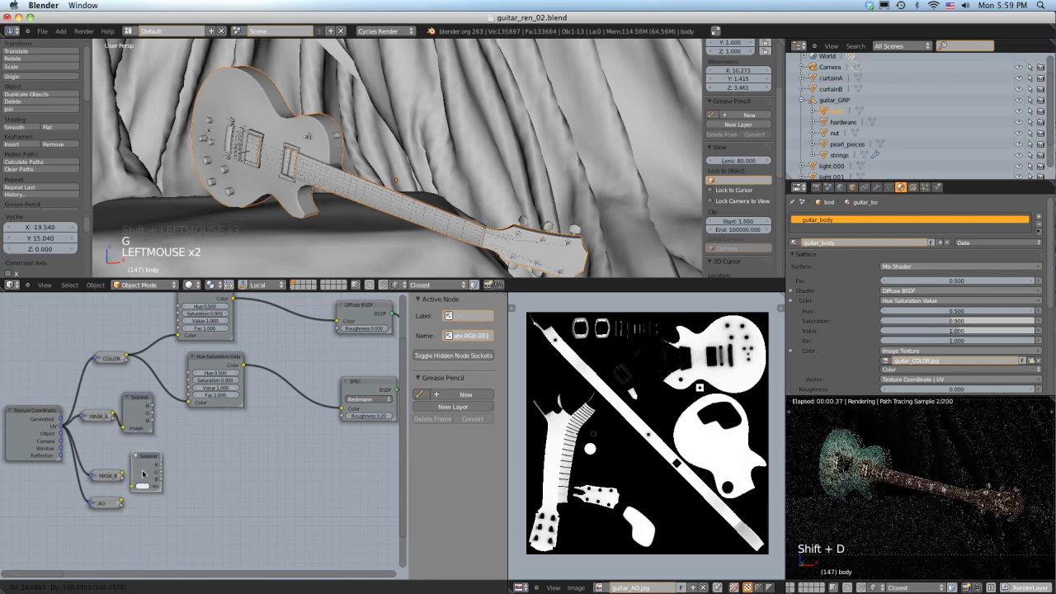
pyautogui.click(142, 477)
pyautogui.moveTo(119, 475); pyautogui.dragTo(115, 456, button='right')
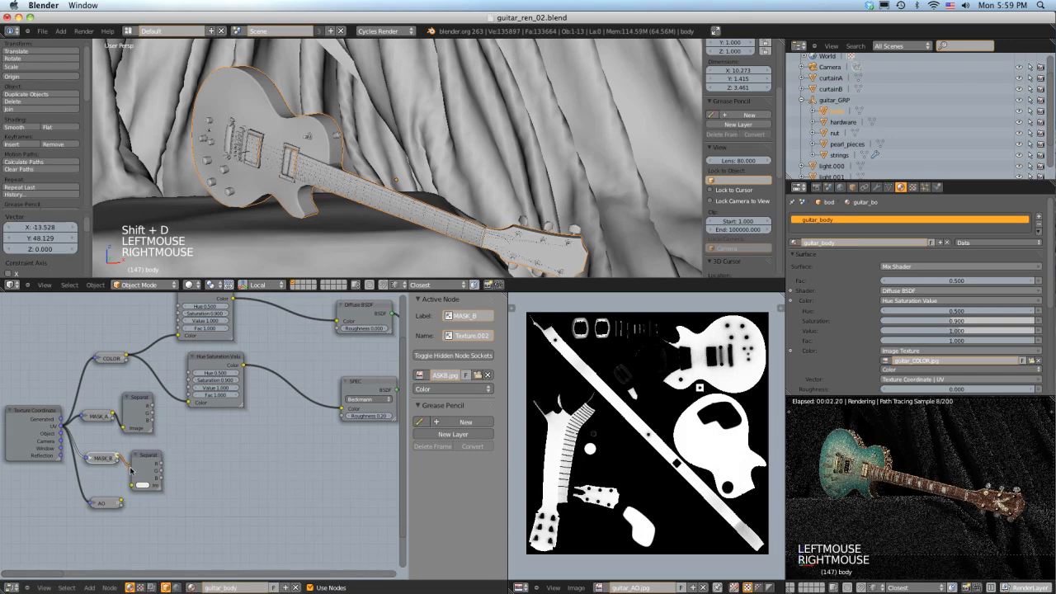
pyautogui.moveTo(130, 470); pyautogui.dragTo(133, 486)
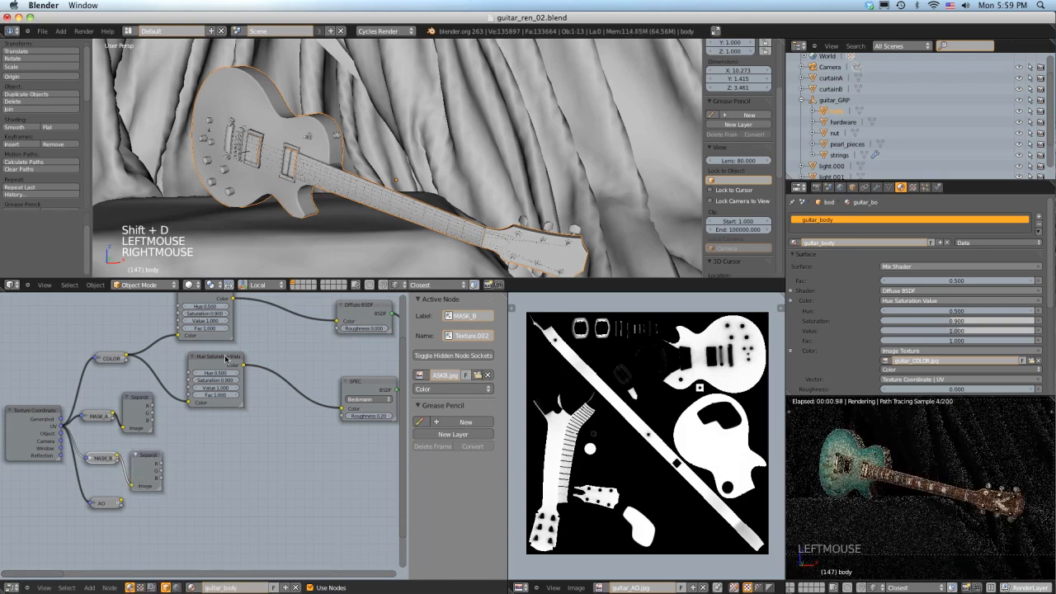
# Step: Shift the lower Hue Saturation Value node slightly away from the Separate RGB nodes to make room
pyautogui.moveTo(226, 358); pyautogui.dragTo(244, 354, button='right')
pyautogui.rightClick(131, 402)
pyautogui.click(146, 429)
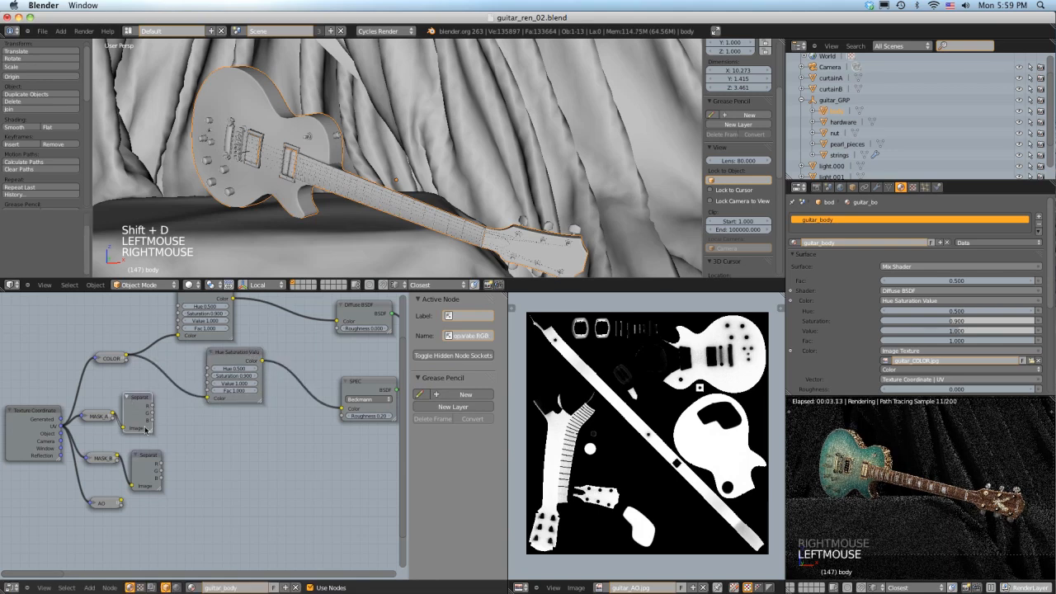
# Step: Duplicate the Diffuse BSDF node and place the copy just below the Material Output node
pyautogui.keyDown('shift'); pyautogui.moveTo(275, 406); pyautogui.dragTo(247, 433, button='middle'); pyautogui.keyUp('shift')
pyautogui.scroll(-2, 239, 425)
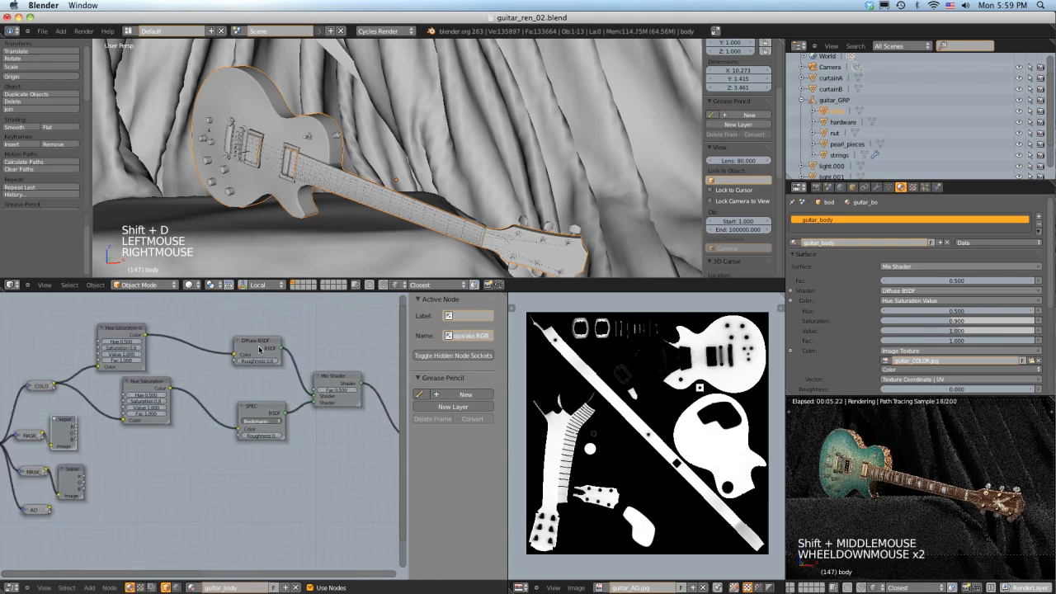
pyautogui.click(258, 348)
pyautogui.hotkey('shift', 'd')
pyautogui.click(383, 493)
pyautogui.keyDown('shift'); pyautogui.moveTo(383, 494); pyautogui.dragTo(246, 472, button='middle'); pyautogui.keyUp('shift')
pyautogui.moveTo(258, 479); pyautogui.dragTo(274, 467, button='right')
pyautogui.keyDown('shift'); pyautogui.moveTo(273, 467); pyautogui.dragTo(301, 450, button='middle'); pyautogui.keyUp('shift')
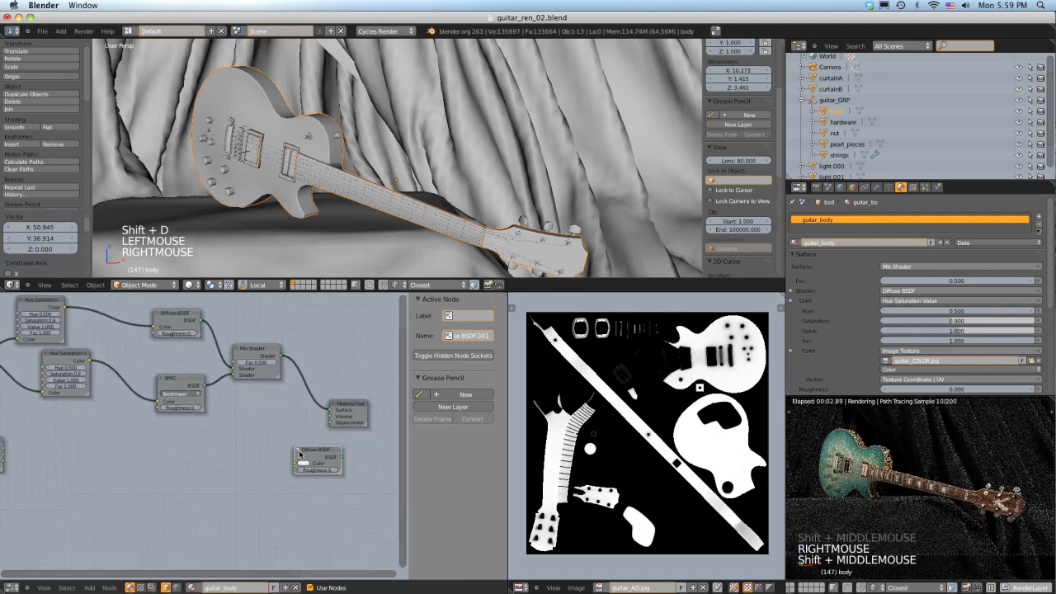
# Step: Preview MASK_A's G channel by linking it to the duplicated Diffuse BSDF's Color and that shader to the Material Output's Surface
pyautogui.scroll(-2, 284, 453)
pyautogui.keyDown('shift'); pyautogui.moveTo(253, 426); pyautogui.dragTo(281, 432, button='middle'); pyautogui.keyUp('shift')
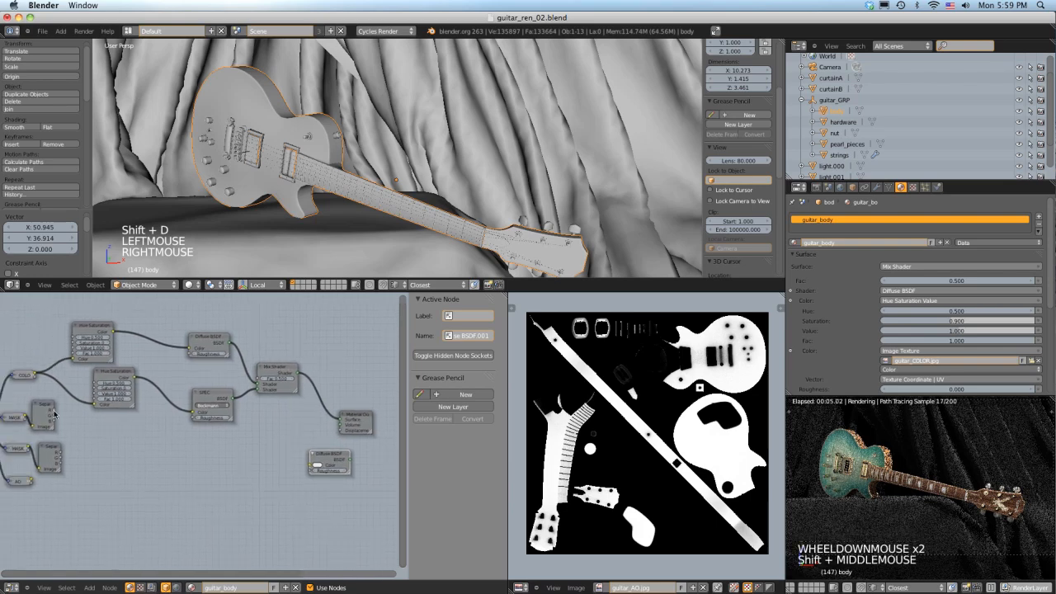
pyautogui.moveTo(54, 411); pyautogui.dragTo(339, 419)
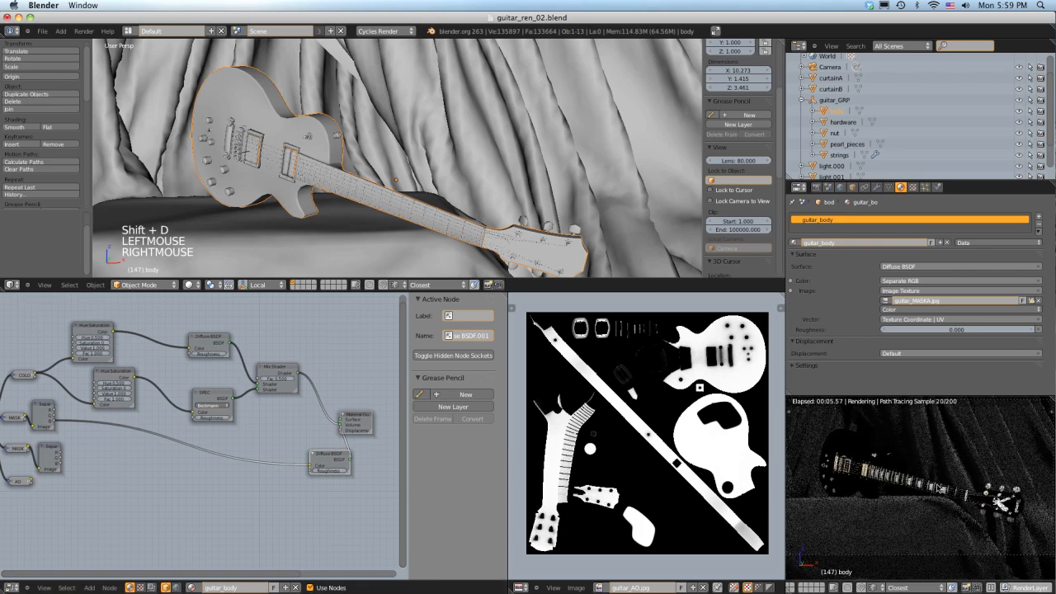
pyautogui.scroll(2, 940, 488)
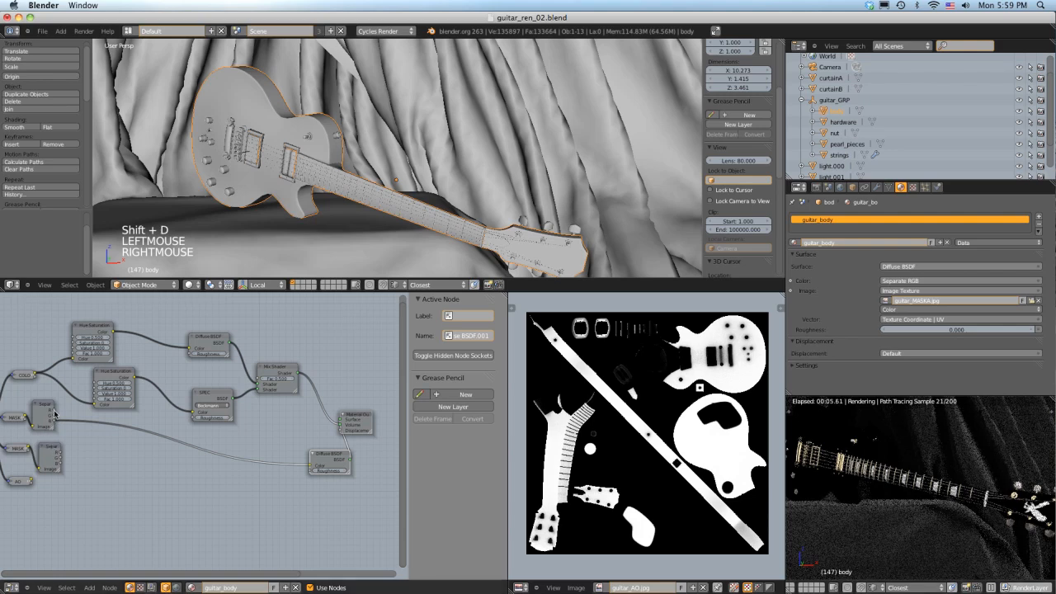
pyautogui.moveTo(54, 414); pyautogui.dragTo(336, 469)
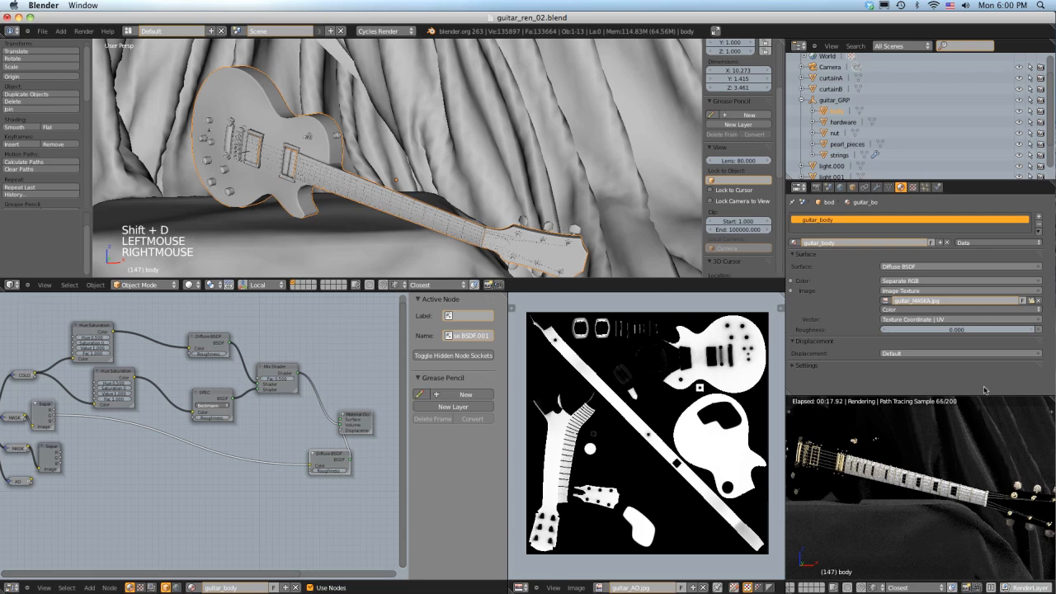
# Step: Link the B output of MASK_B's Separate RGB to the lower Hue Saturation Value node's Fac, and hide the node properties sidebar
pyautogui.moveTo(188, 459); pyautogui.dragTo(226, 468, button='middle')
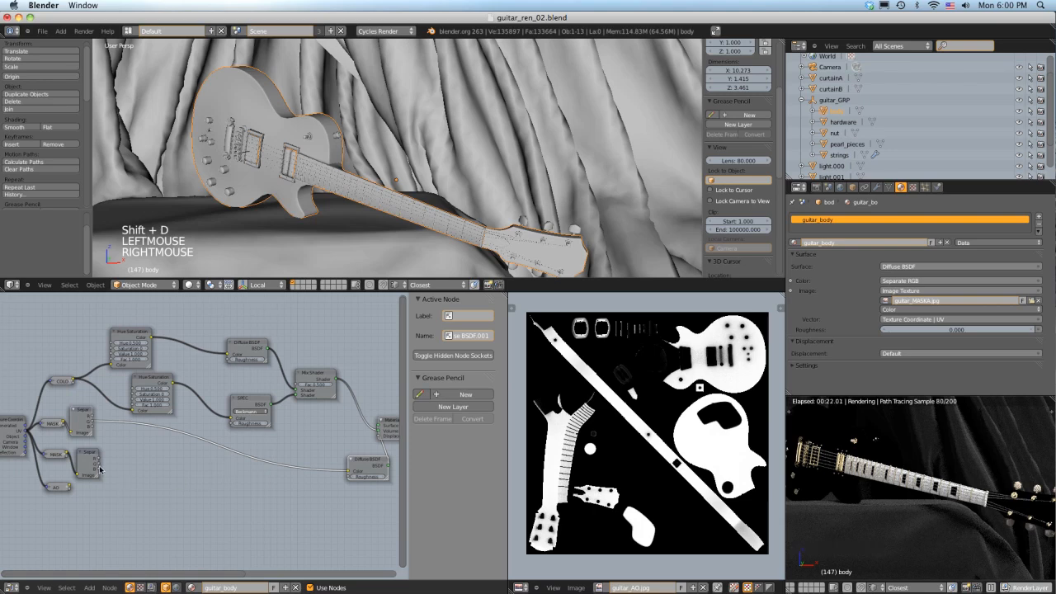
pyautogui.moveTo(97, 464); pyautogui.dragTo(133, 406)
pyautogui.scroll(2, 346, 508)
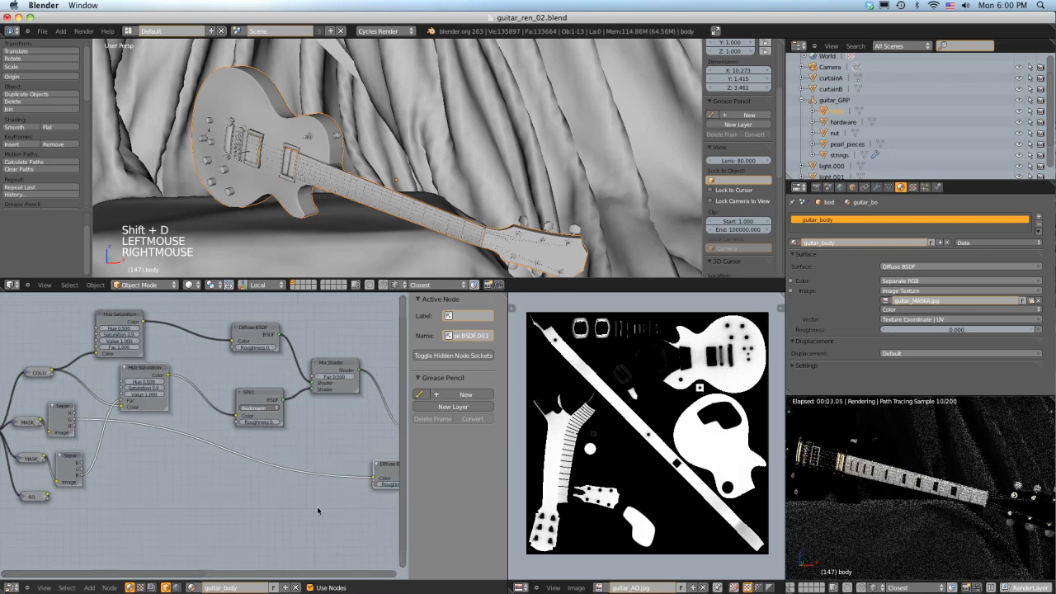
pyautogui.press('n')
pyautogui.moveTo(318, 451)
pyautogui.keyDown('shift'); pyautogui.mouseDown(button='middle')
pyautogui.moveTo(354, 459)
pyautogui.moveTo(309, 449)
pyautogui.mouseUp(button='middle'); pyautogui.keyUp('shift')
pyautogui.scroll(3, 312, 459)
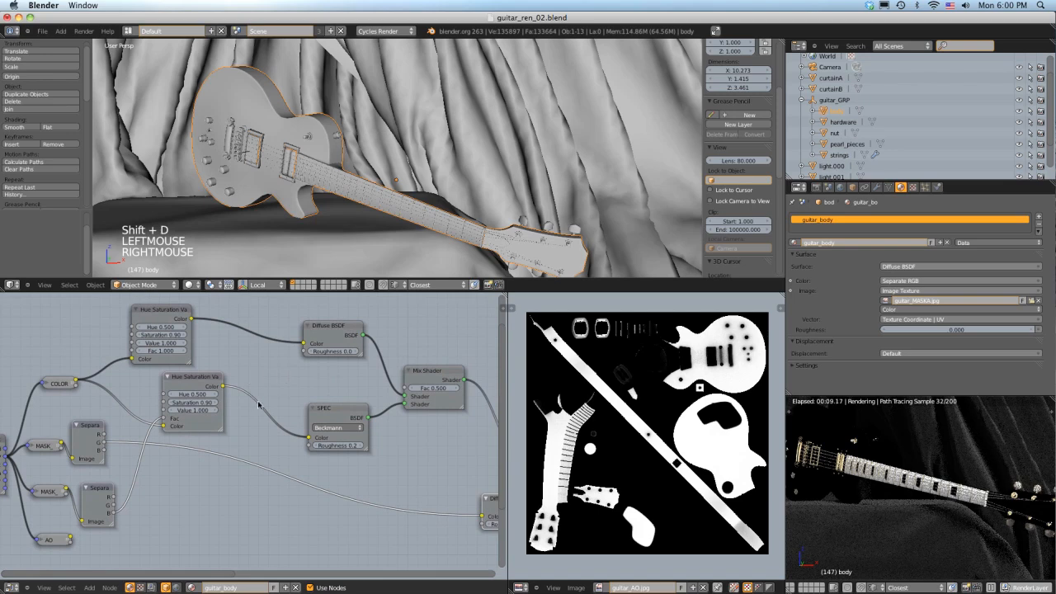
# Step: Insert a Mix color node between the lower Hue Saturation Value node and SPEC, and space Mix and SPEC apart
pyautogui.hotkey('shift', 'a')
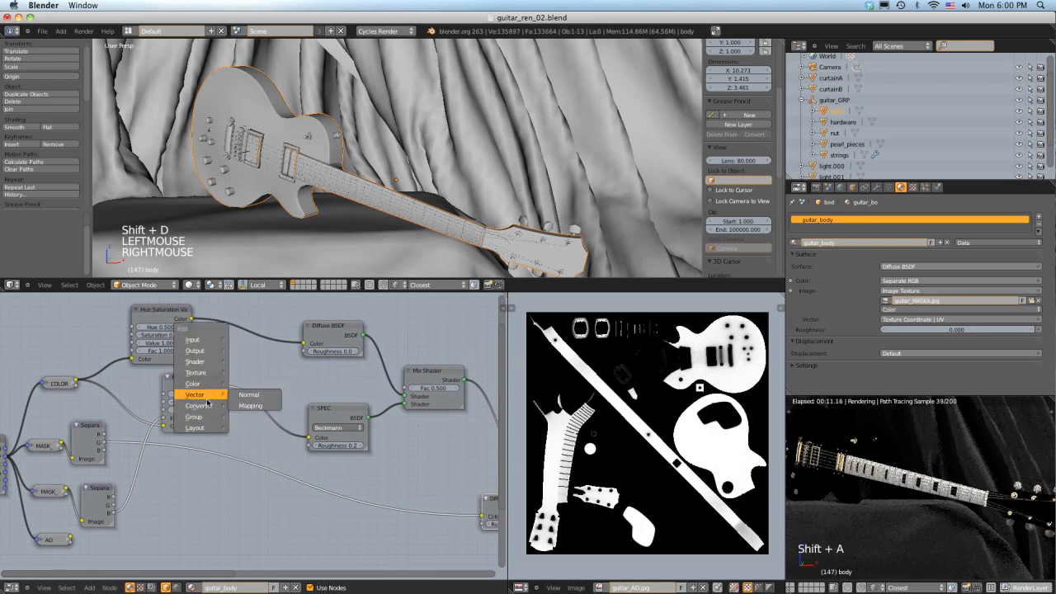
pyautogui.moveTo(211, 386)
pyautogui.click(241, 405)
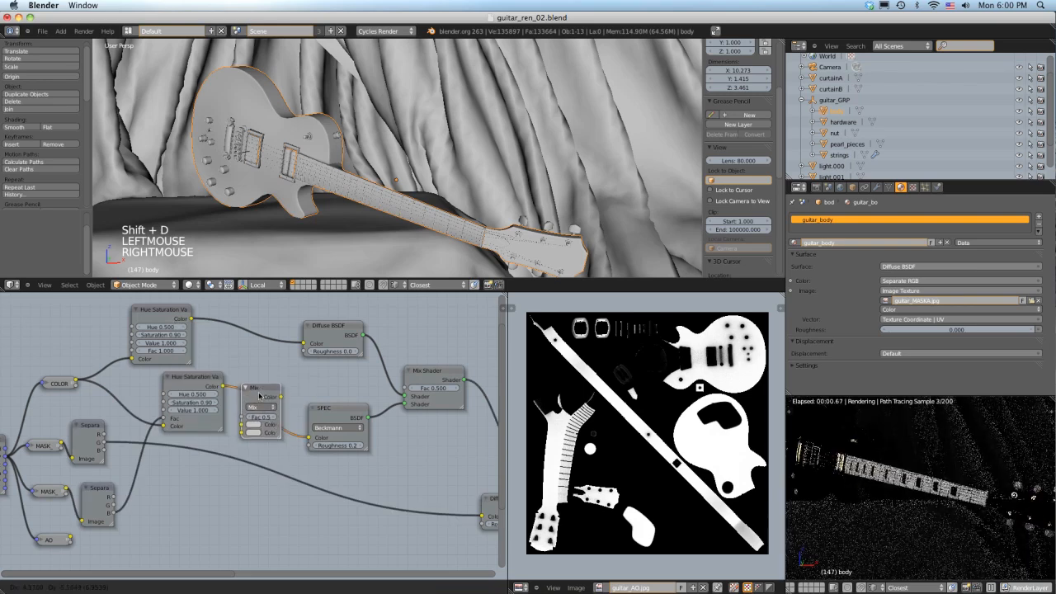
pyautogui.click(264, 394)
pyautogui.keyDown('shift'); pyautogui.moveTo(306, 396); pyautogui.dragTo(294, 384, button='middle'); pyautogui.keyUp('shift')
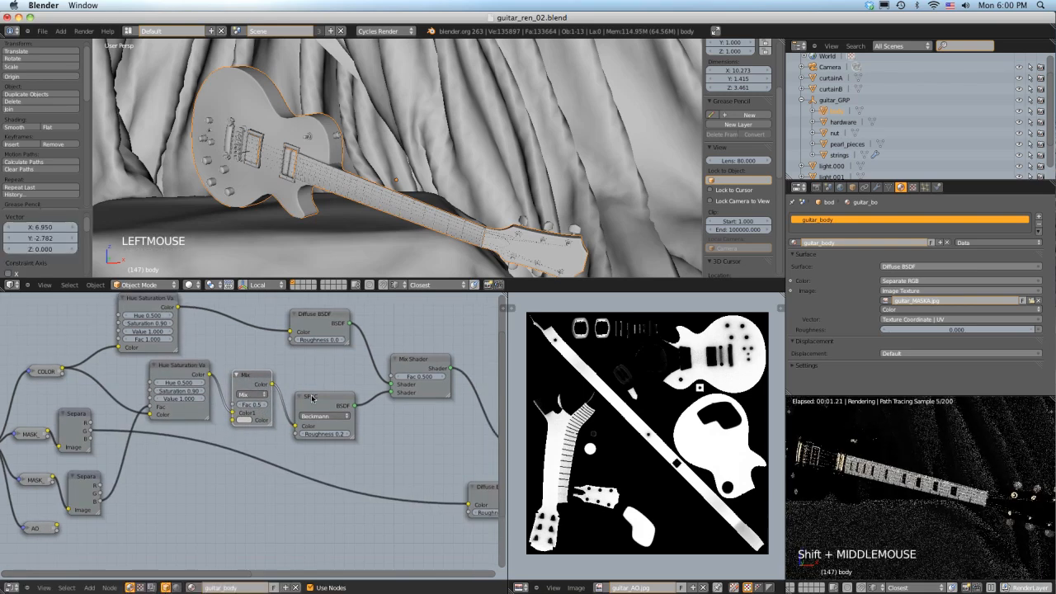
pyautogui.rightClick(331, 399)
pyautogui.moveTo(331, 399); pyautogui.dragTo(340, 397, button='right')
pyautogui.moveTo(255, 381); pyautogui.dragTo(264, 384, button='right')
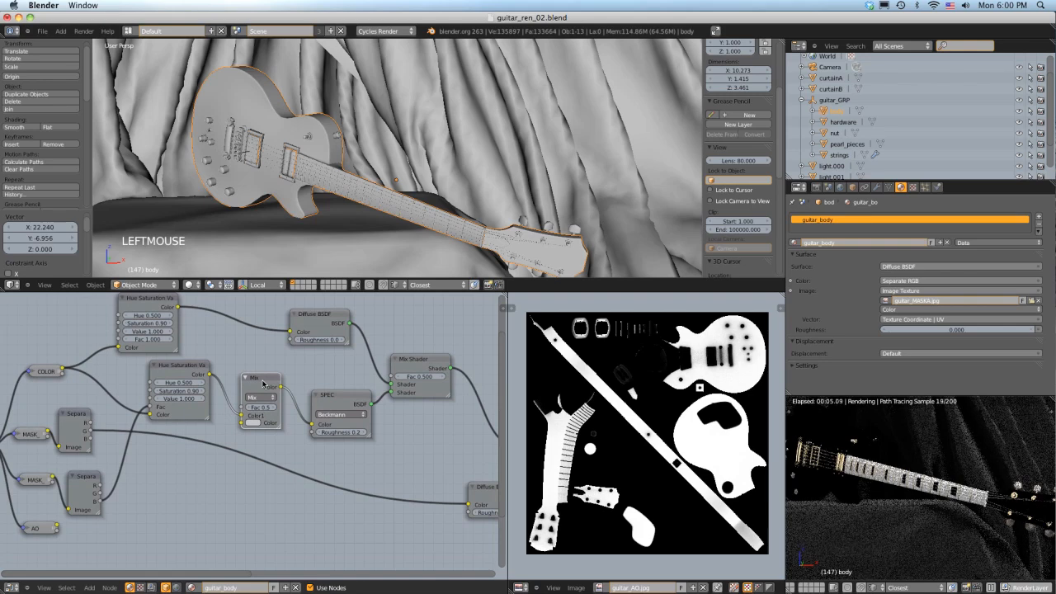
# Step: Duplicate the Mix node and place the copy below the lower Hue Saturation Value node
pyautogui.scroll(-2, 264, 384)
pyautogui.keyDown('shift'); pyautogui.moveTo(264, 383); pyautogui.dragTo(240, 391, button='middle'); pyautogui.keyUp('shift')
pyautogui.scroll(2, 232, 392)
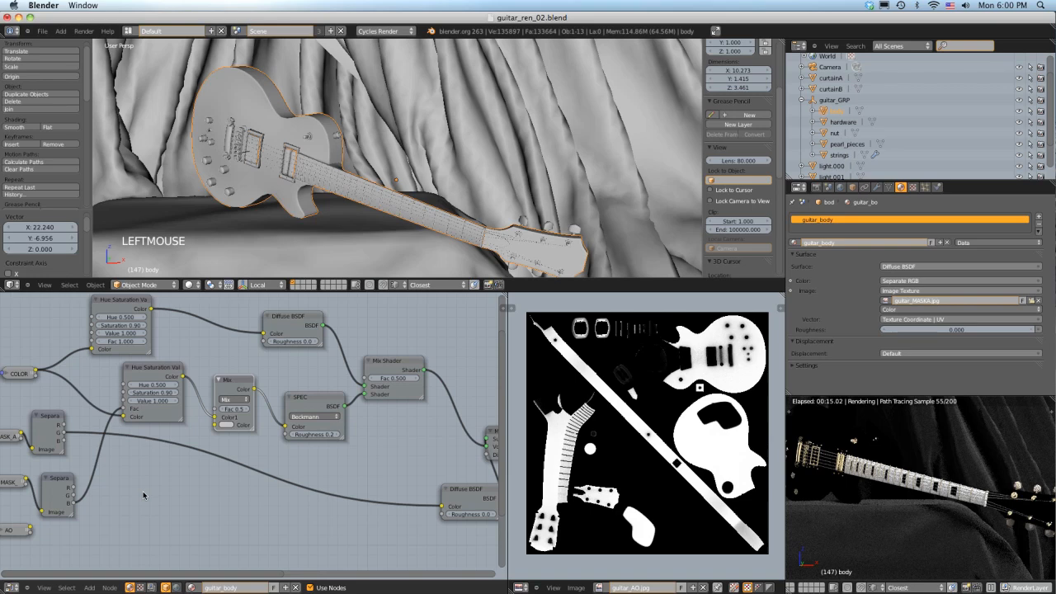
pyautogui.click(60, 449)
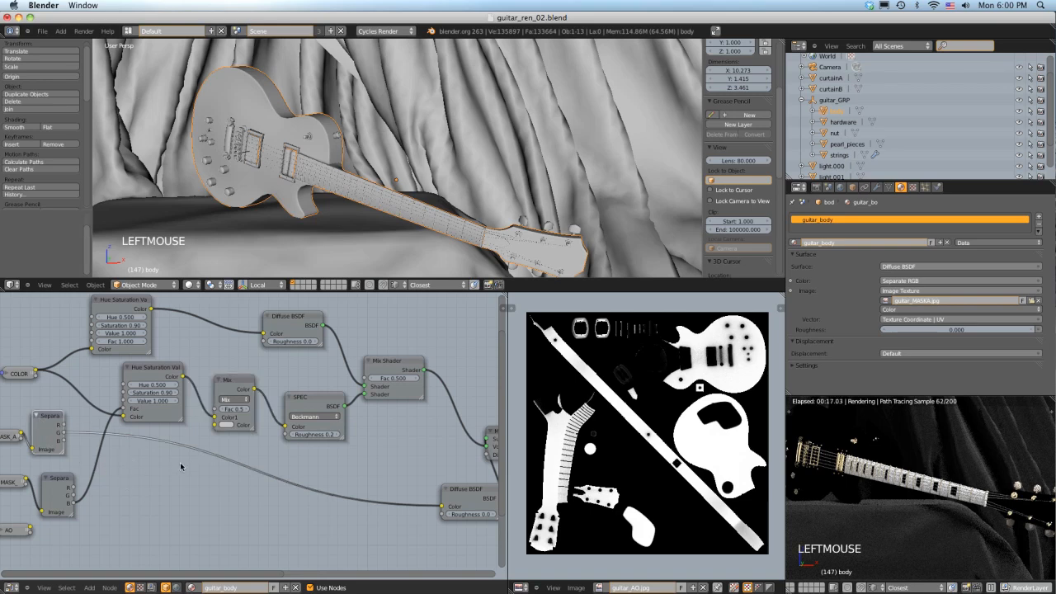
pyautogui.click(241, 391)
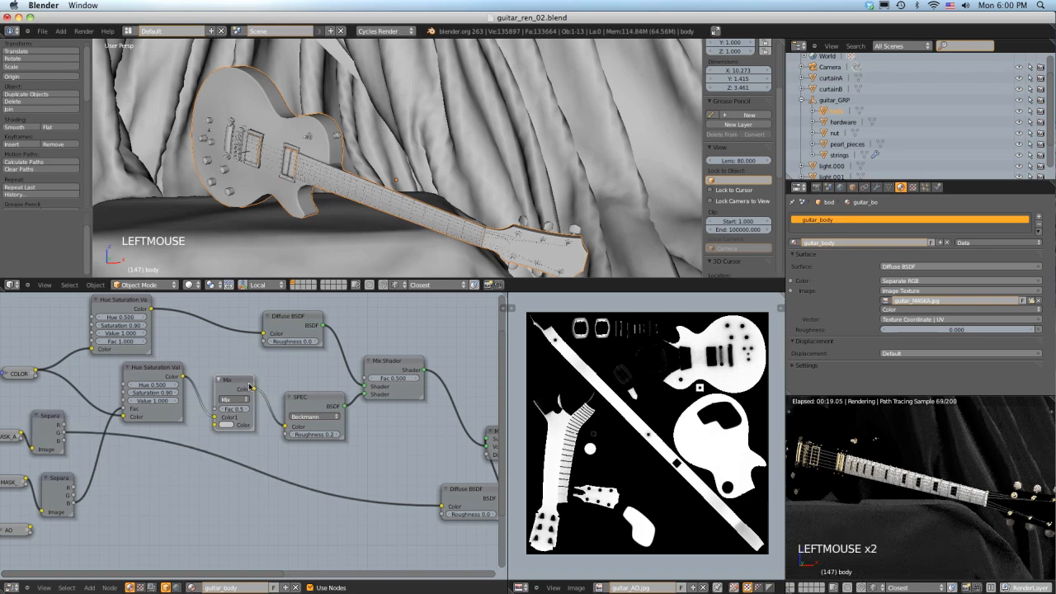
pyautogui.hotkey('shift', 'd')
pyautogui.click(211, 466)
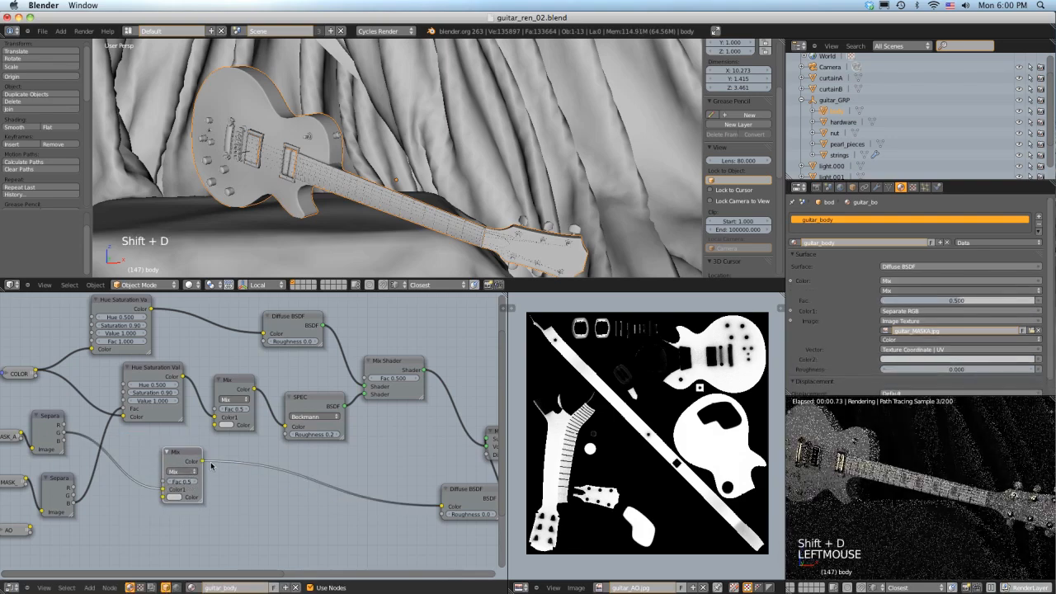
# Step: Cut the links into and out of the duplicated Mix node, and set its blend type to Multiply
pyautogui.press('super')
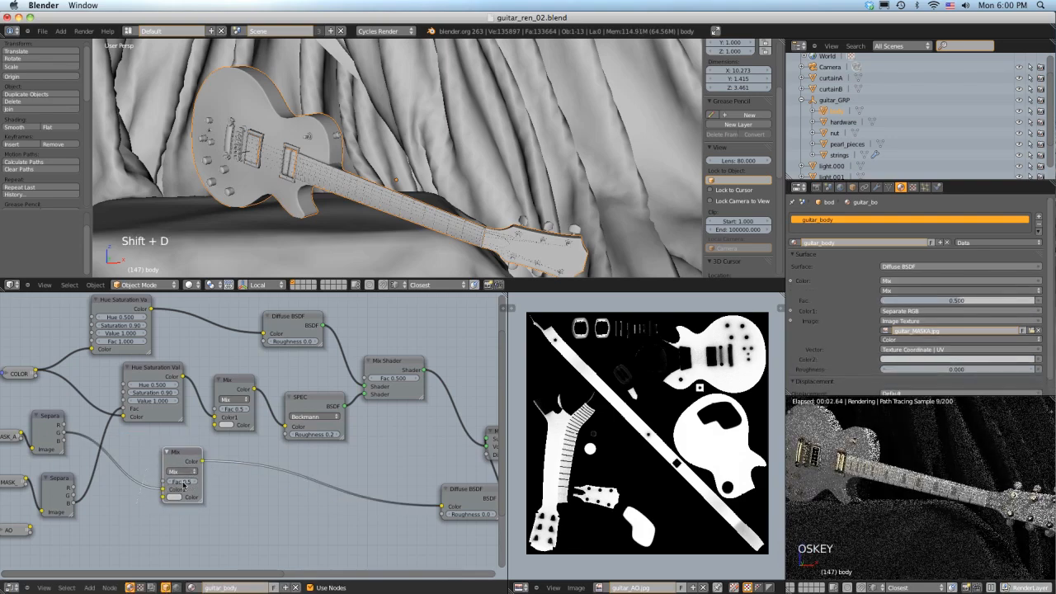
pyautogui.keyDown('ctrl'); pyautogui.moveTo(142, 460); pyautogui.dragTo(124, 488); pyautogui.keyUp('ctrl')
pyautogui.keyDown('ctrl'); pyautogui.moveTo(269, 459); pyautogui.dragTo(272, 485); pyautogui.keyUp('ctrl')
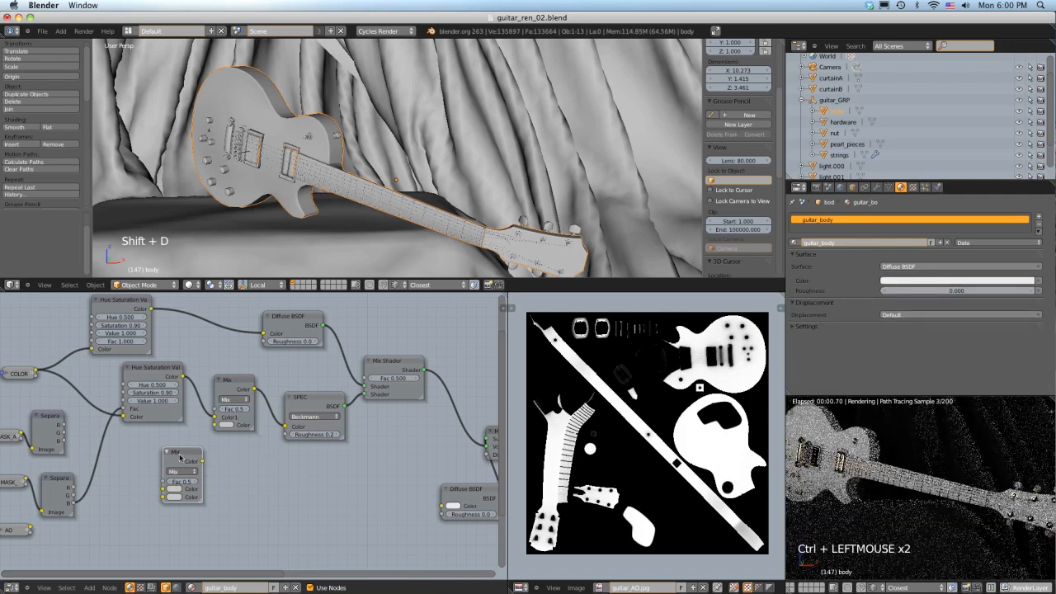
pyautogui.moveTo(180, 456); pyautogui.dragTo(174, 456)
pyautogui.click(176, 471)
pyautogui.click(180, 444)
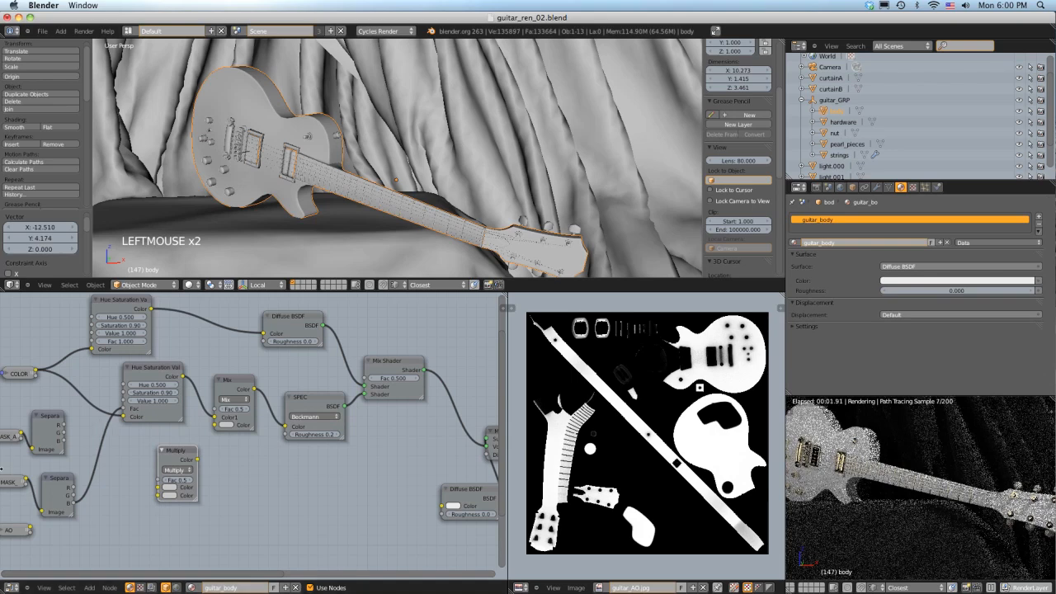
# Step: Feed the Multiply node with MASK_A's B channel as Fac and MASK_B's B channel as Color1, with black as Color2
pyautogui.moveTo(64, 441); pyautogui.dragTo(158, 480)
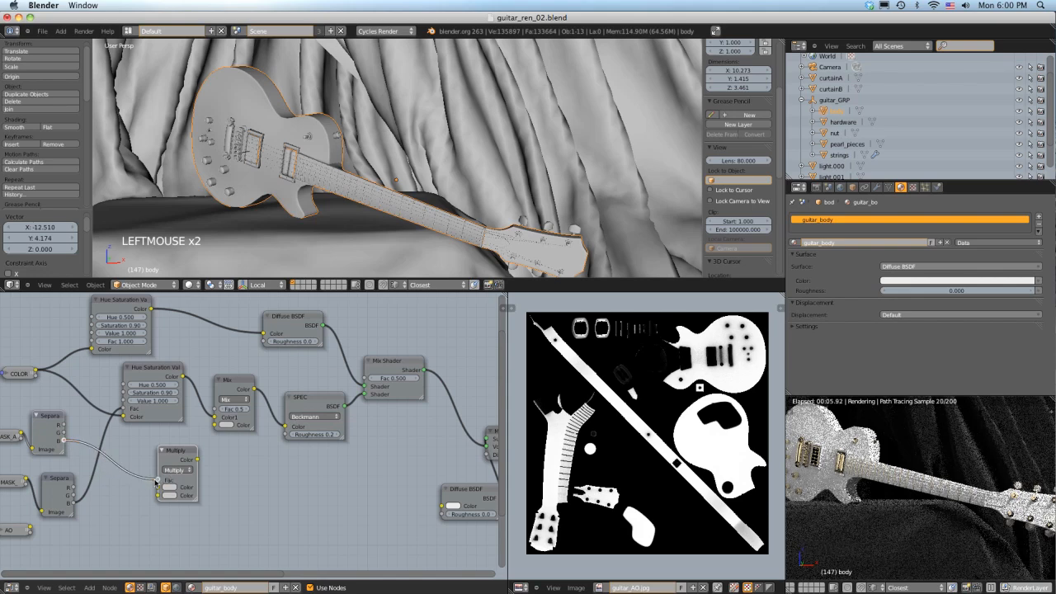
pyautogui.moveTo(75, 505); pyautogui.dragTo(157, 489)
pyautogui.click(169, 495)
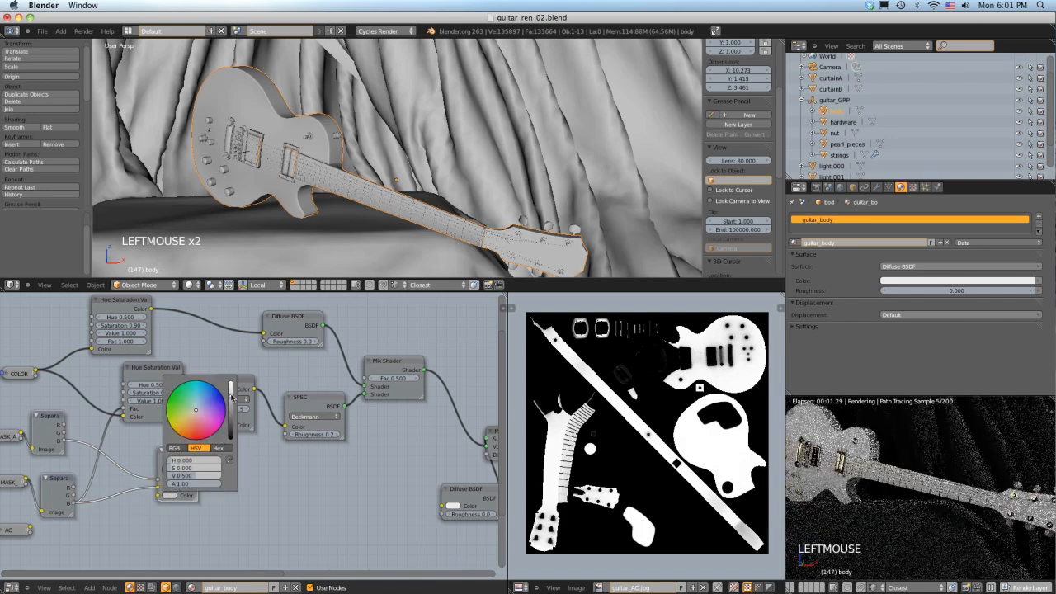
pyautogui.moveTo(233, 404); pyautogui.dragTo(237, 448)
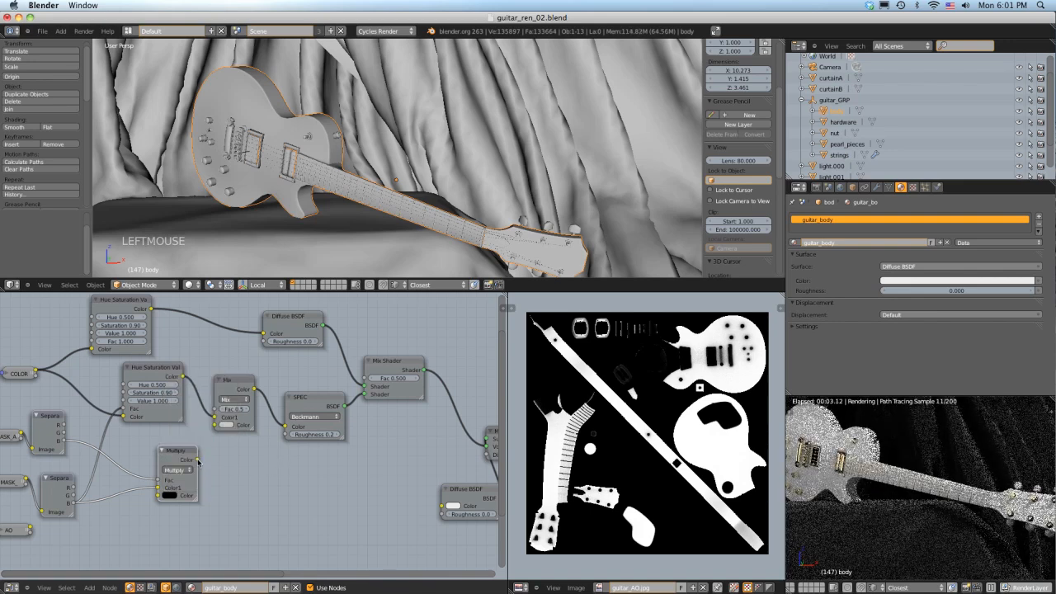
# Step: Use the Multiply node's output as the Mix node's Fac, and link Mix's color output to the lower Diffuse BSDF's color
pyautogui.moveTo(197, 461); pyautogui.dragTo(214, 409)
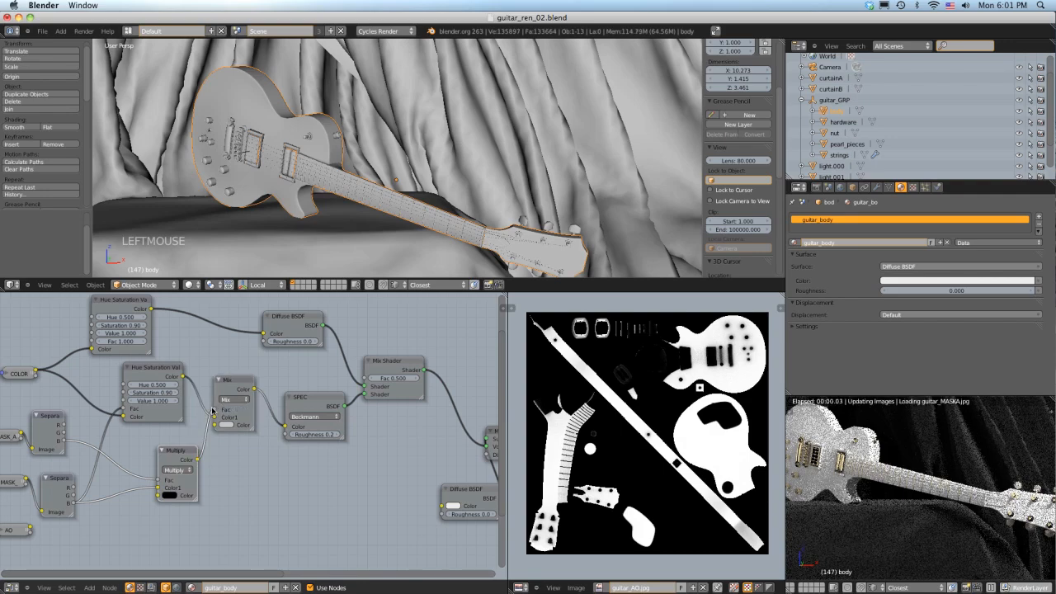
pyautogui.scroll(-3, 273, 464)
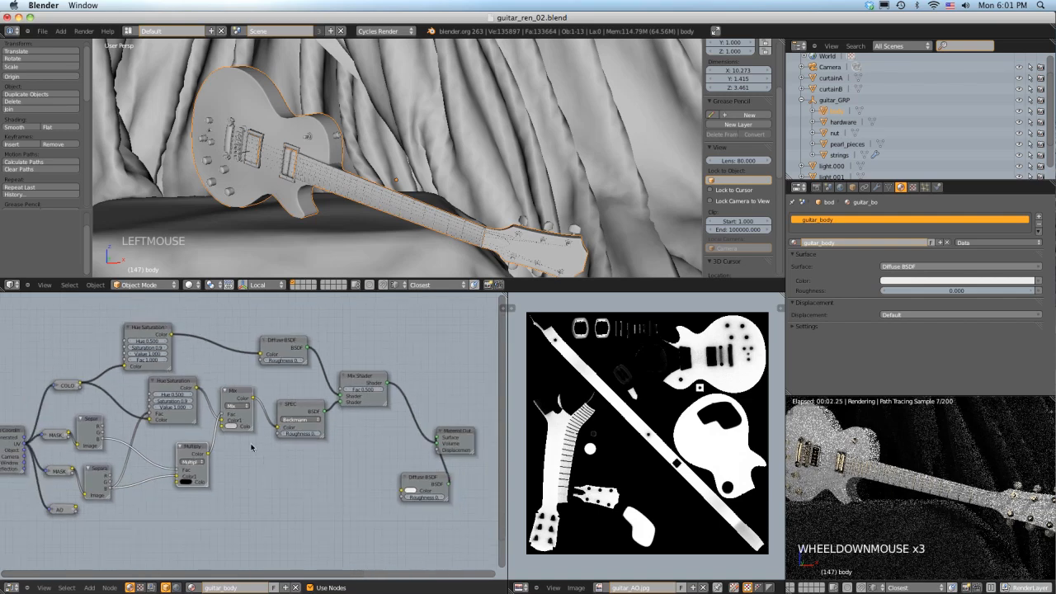
pyautogui.keyDown('shift'); pyautogui.moveTo(252, 443); pyautogui.dragTo(257, 416, button='middle'); pyautogui.keyUp('shift')
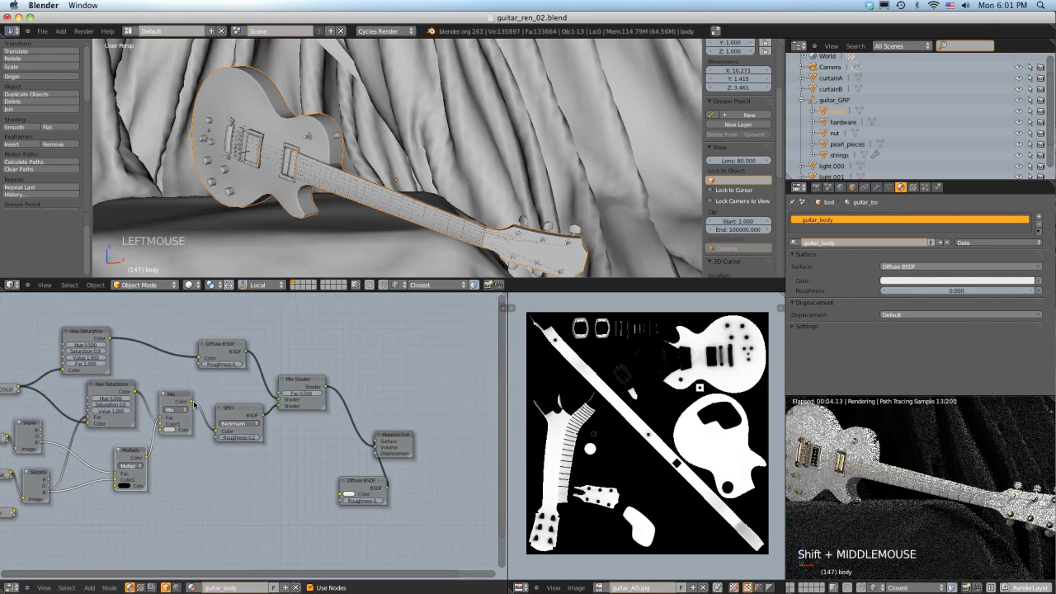
pyautogui.moveTo(191, 402); pyautogui.dragTo(342, 492)
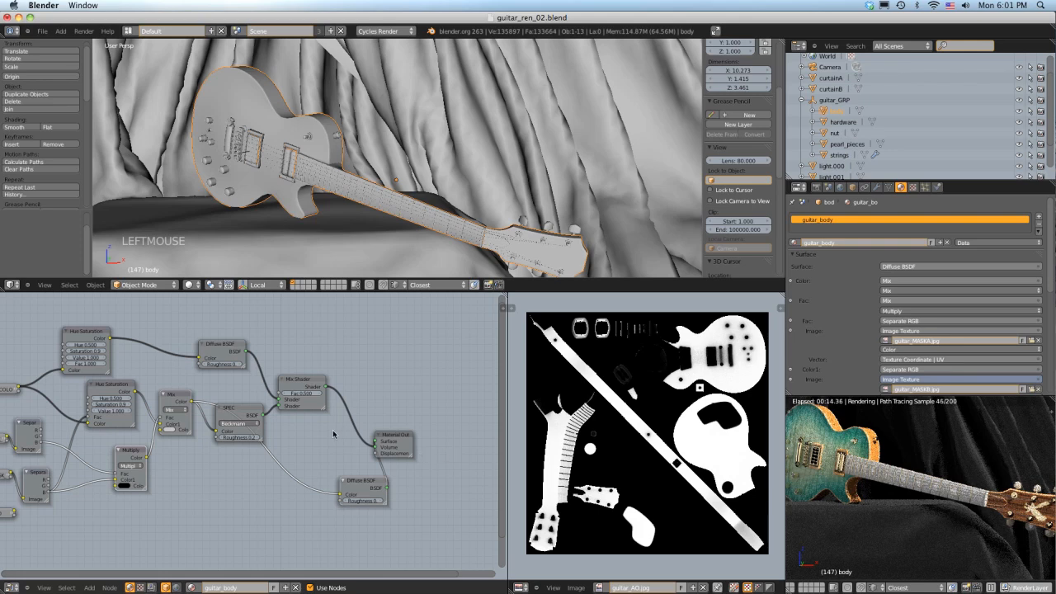
# Step: Move the AO texture node further below the mask nodes, and shift the Texture Coordinate node away from the image textures
pyautogui.scroll(-2, 333, 433)
pyautogui.keyDown('shift'); pyautogui.moveTo(261, 458); pyautogui.dragTo(365, 404, button='middle'); pyautogui.keyUp('shift')
pyautogui.moveTo(139, 453)
pyautogui.mouseDown(button='right')
pyautogui.moveTo(119, 484)
pyautogui.moveTo(130, 472)
pyautogui.mouseUp(button='right')
pyautogui.moveTo(111, 406); pyautogui.dragTo(95, 408, button='right')
pyautogui.scroll(1, 95, 407)
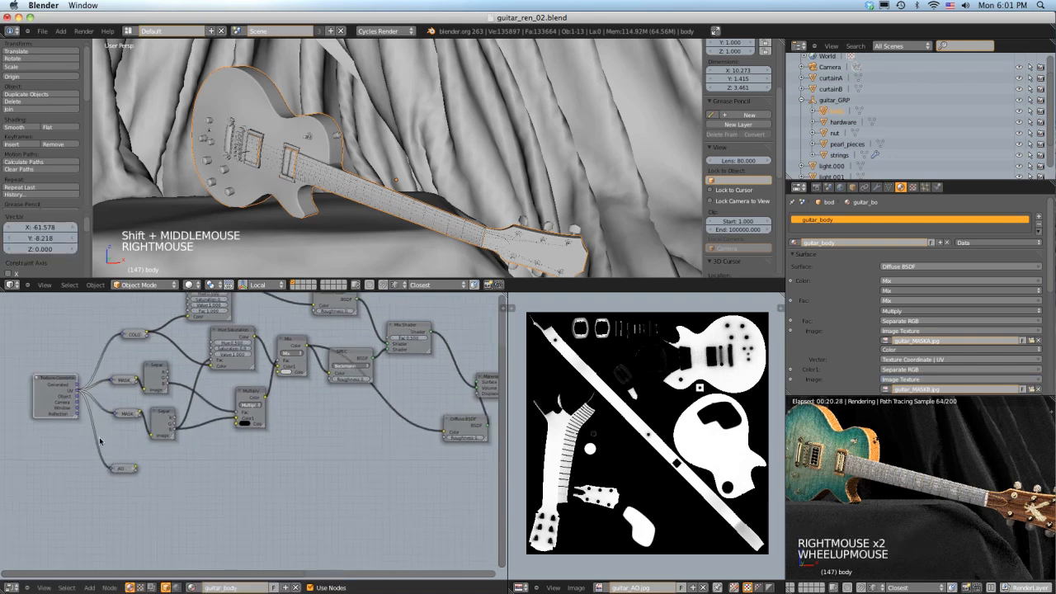
# Step: Add an Invert color node beside the AO texture and link AO's output to its Color input
pyautogui.click(132, 465)
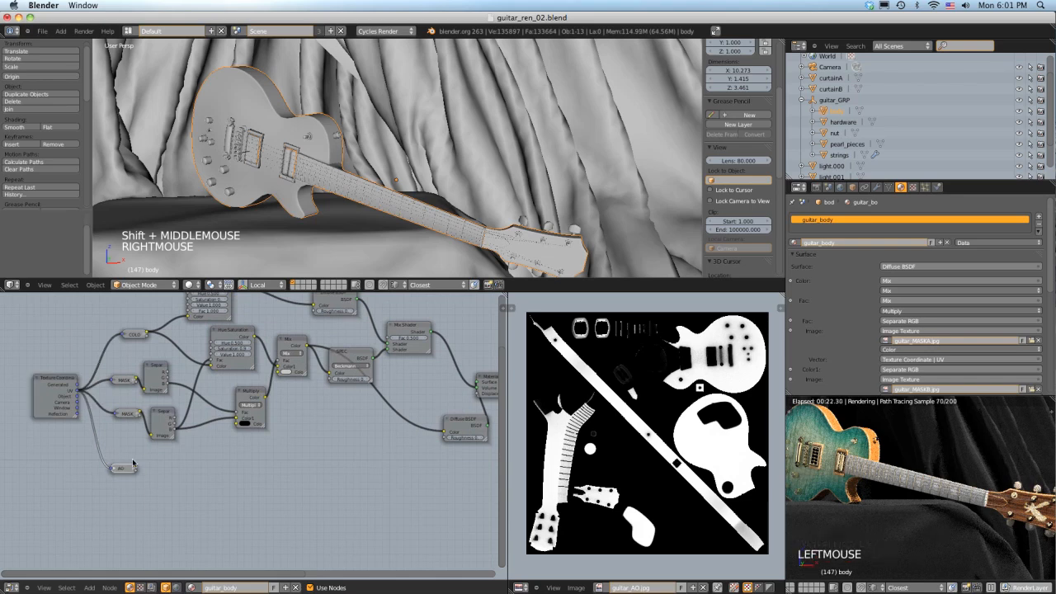
pyautogui.hotkey('shift', 'a')
pyautogui.moveTo(132, 461)
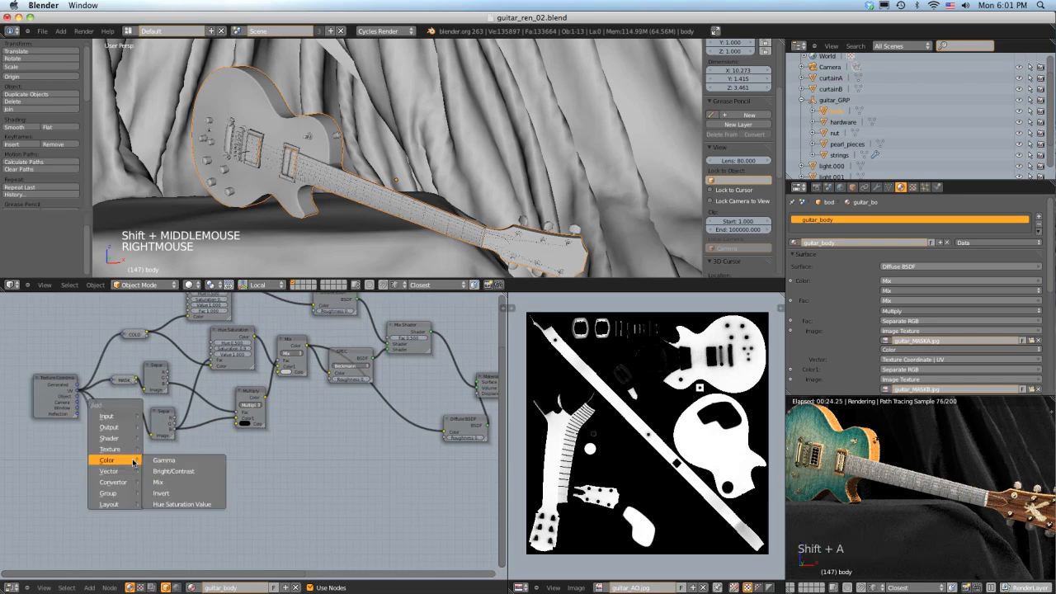
pyautogui.click(161, 482)
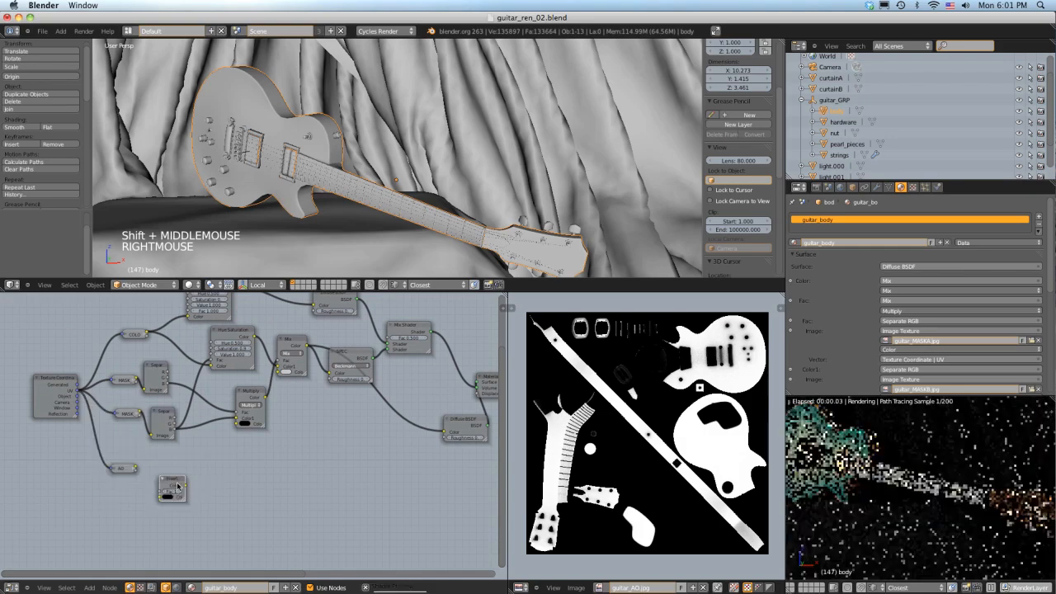
pyautogui.moveTo(171, 483); pyautogui.dragTo(163, 462, button='right')
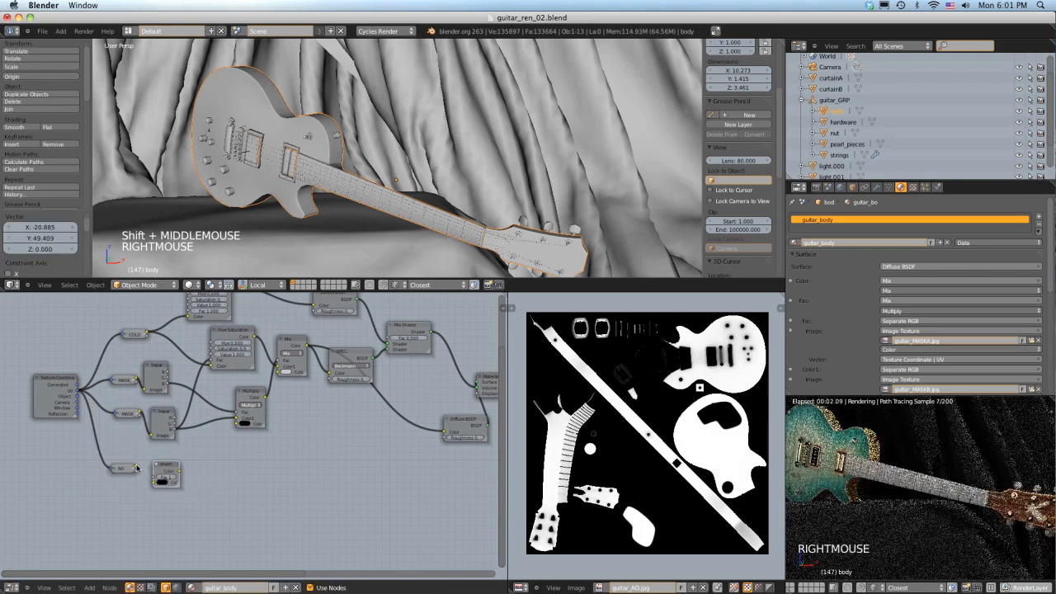
pyautogui.moveTo(136, 468); pyautogui.dragTo(154, 476)
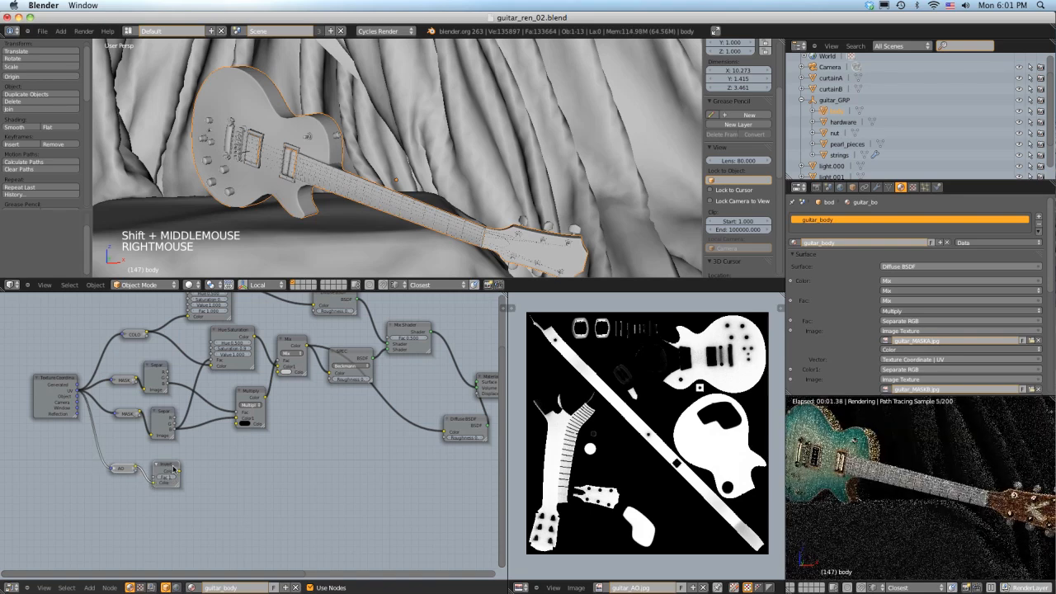
# Step: Add a Bright/Contrast node fed by the Invert node, and set its contrast to 1.00
pyautogui.hotkey('shift', 'a')
pyautogui.moveTo(169, 467)
pyautogui.click(206, 472)
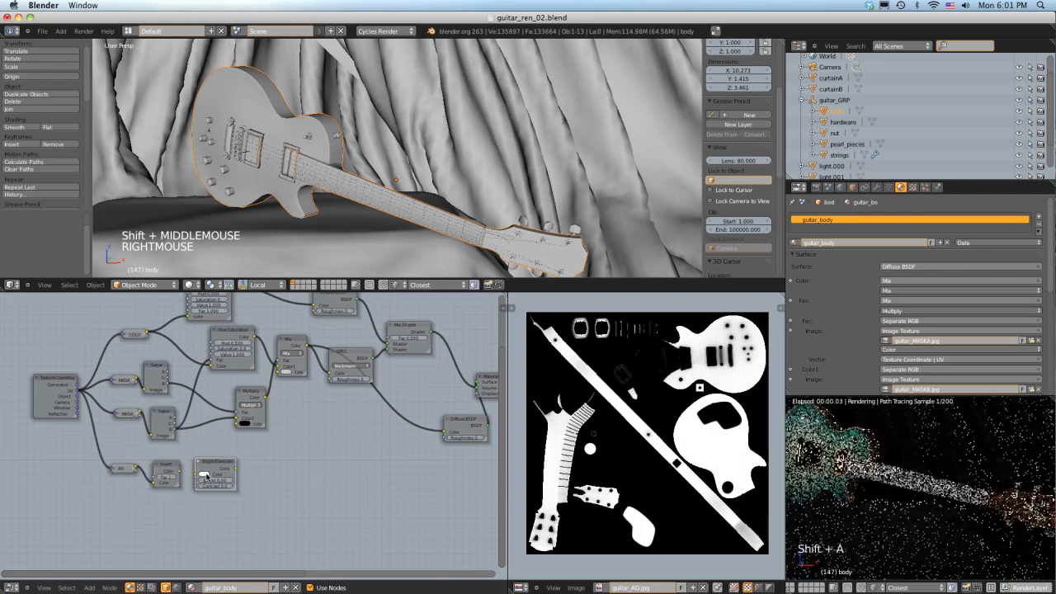
pyautogui.click(208, 484)
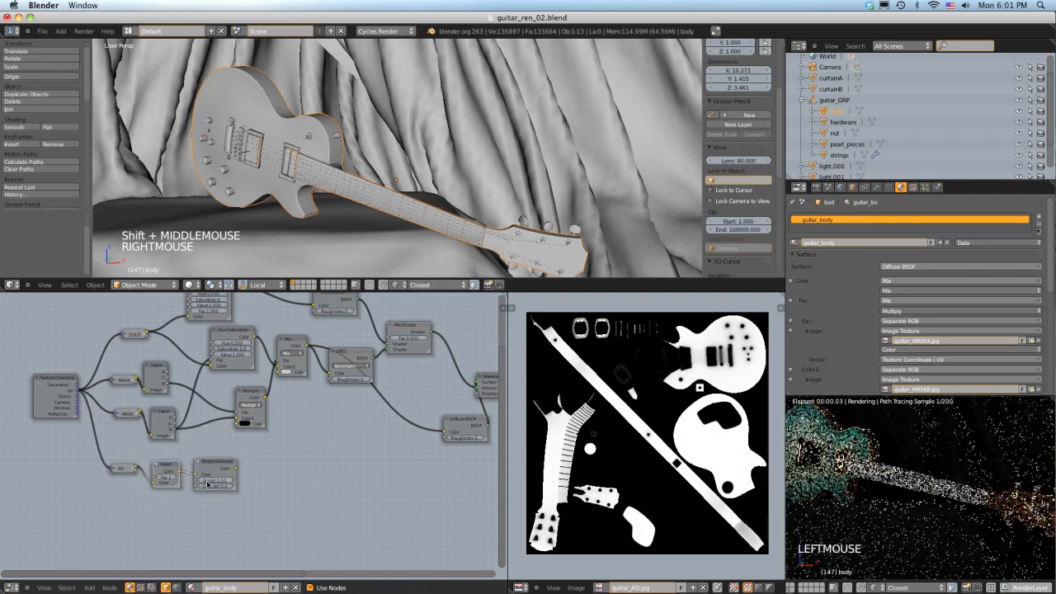
pyautogui.doubleClick(207, 483)
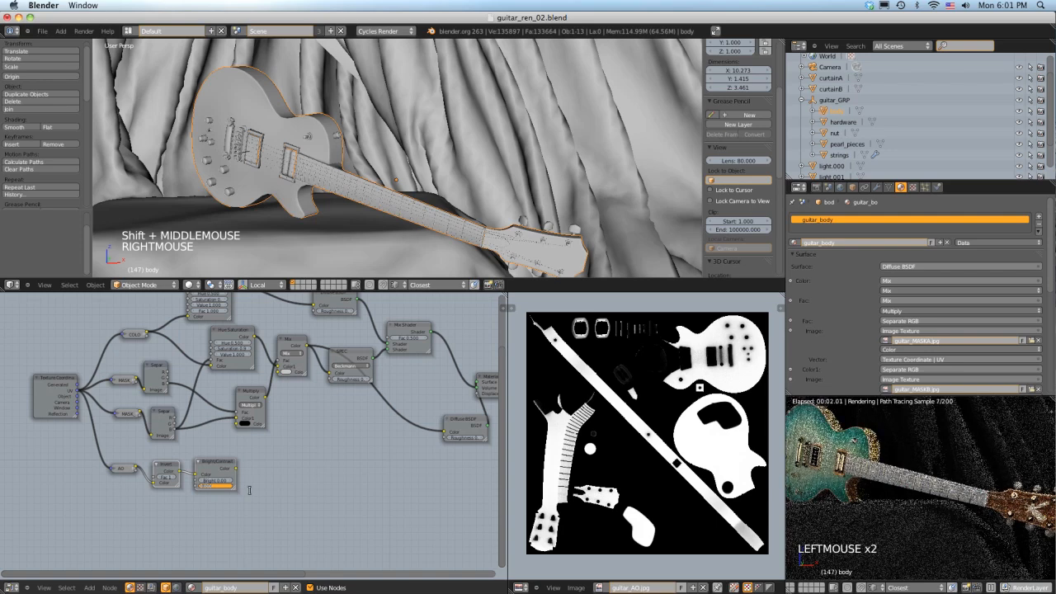
pyautogui.scroll(2, 250, 490)
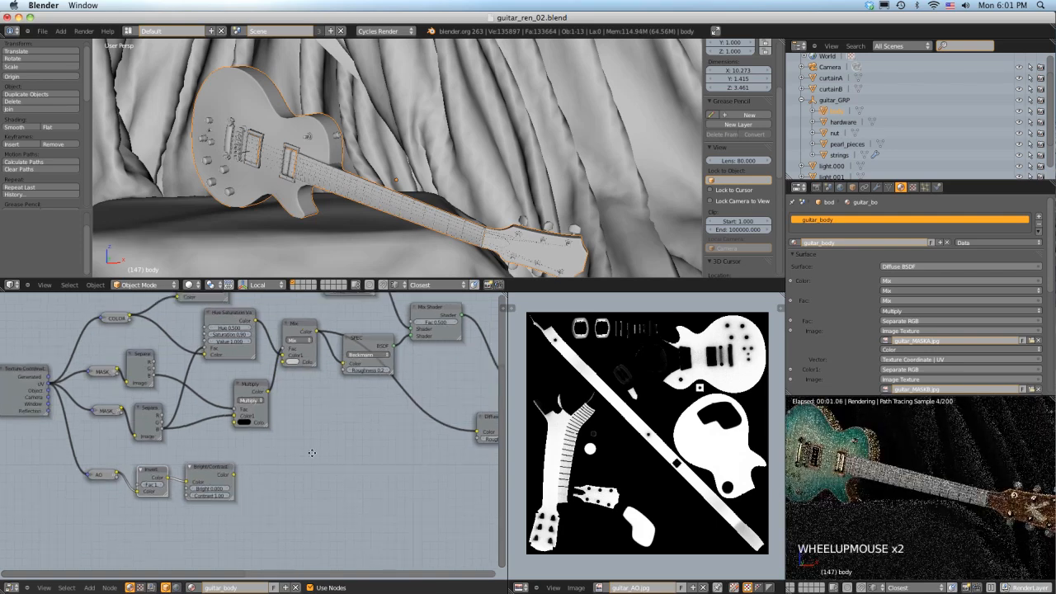
# Step: Link the Bright/Contrast node's output to the lower Diffuse BSDF's color in place of the Mix link
pyautogui.moveTo(245, 490); pyautogui.dragTo(150, 500, button='middle')
pyautogui.moveTo(139, 496); pyautogui.dragTo(382, 453)
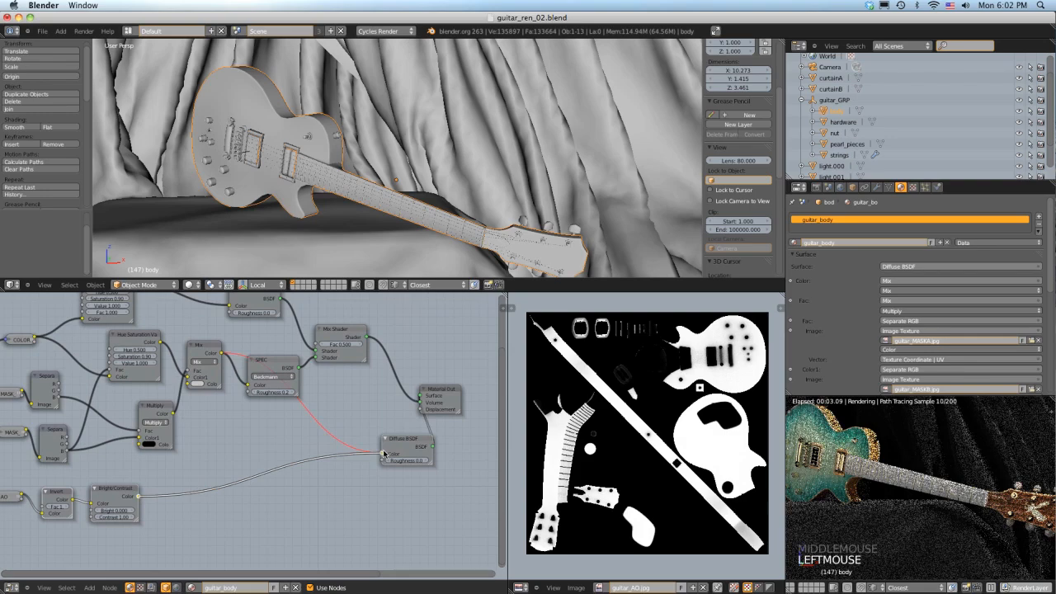
pyautogui.keyDown('shift'); pyautogui.moveTo(928, 490); pyautogui.dragTo(905, 470, button='middle'); pyautogui.keyUp('shift')
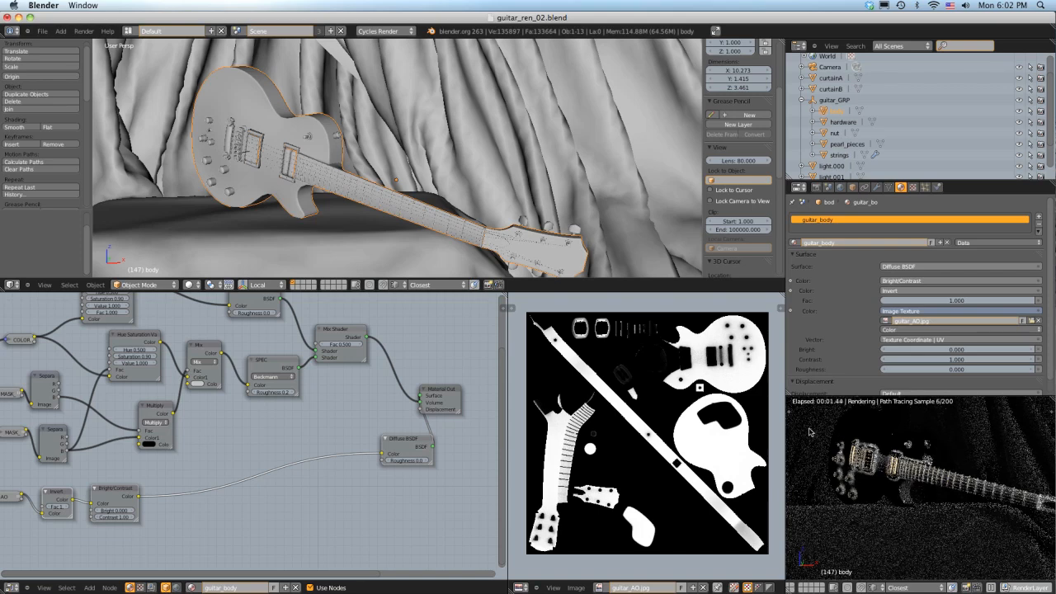
# Step: Hide the two curtain objects, and select the guitar body again
pyautogui.click(383, 81)
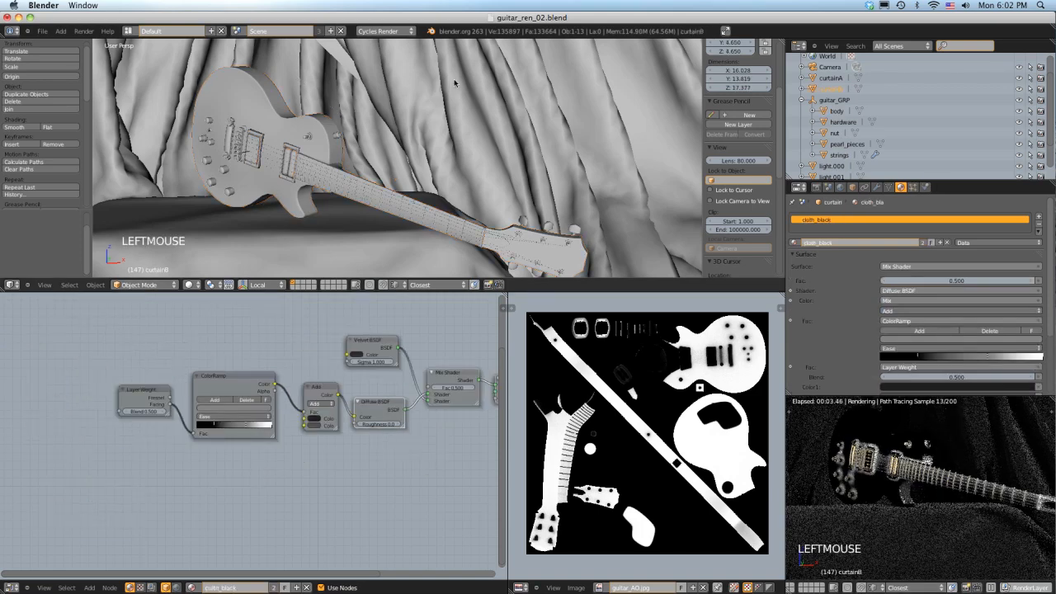
pyautogui.keyDown('shift'); pyautogui.click(521, 193); pyautogui.keyUp('shift')
pyautogui.press('h')
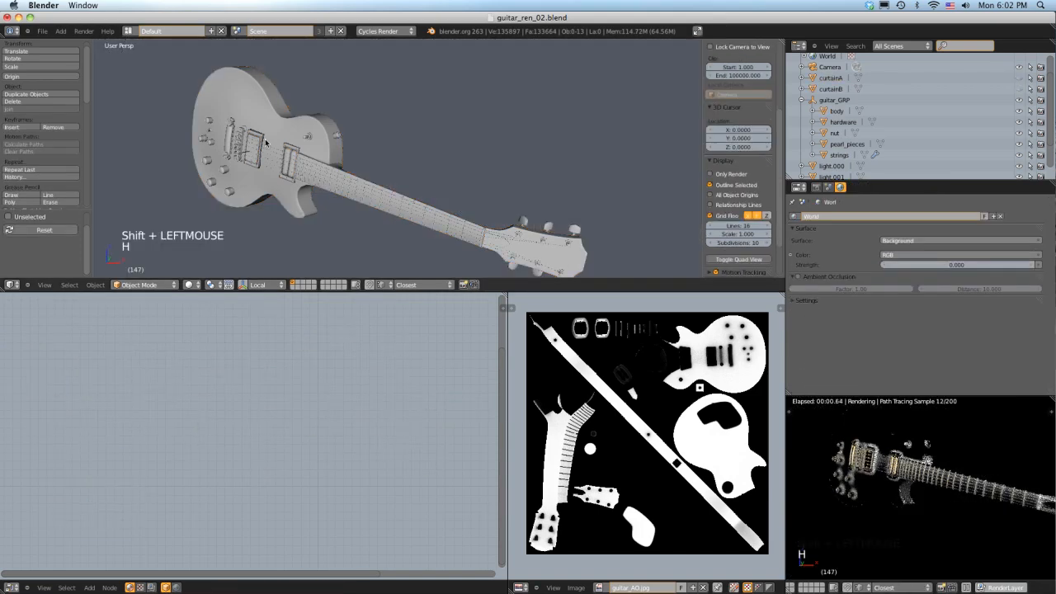
pyautogui.click(252, 114)
pyautogui.press('g')
pyautogui.rightClick(349, 113)
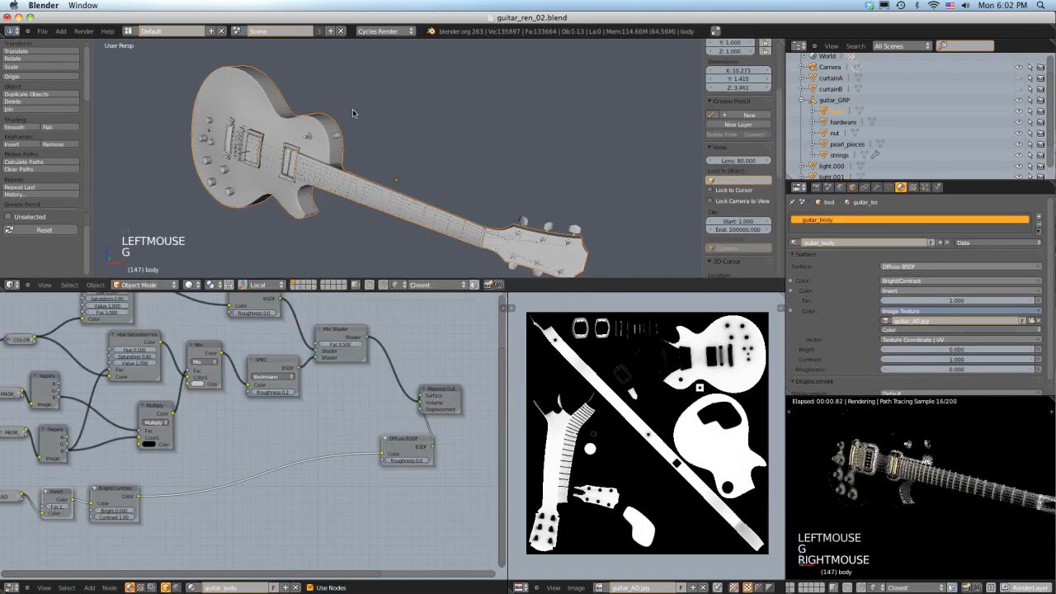
# Step: Examine the inverted AO shading around the guitar's hardware, frets and headstock in the rendered view
pyautogui.scroll(3, 851, 410)
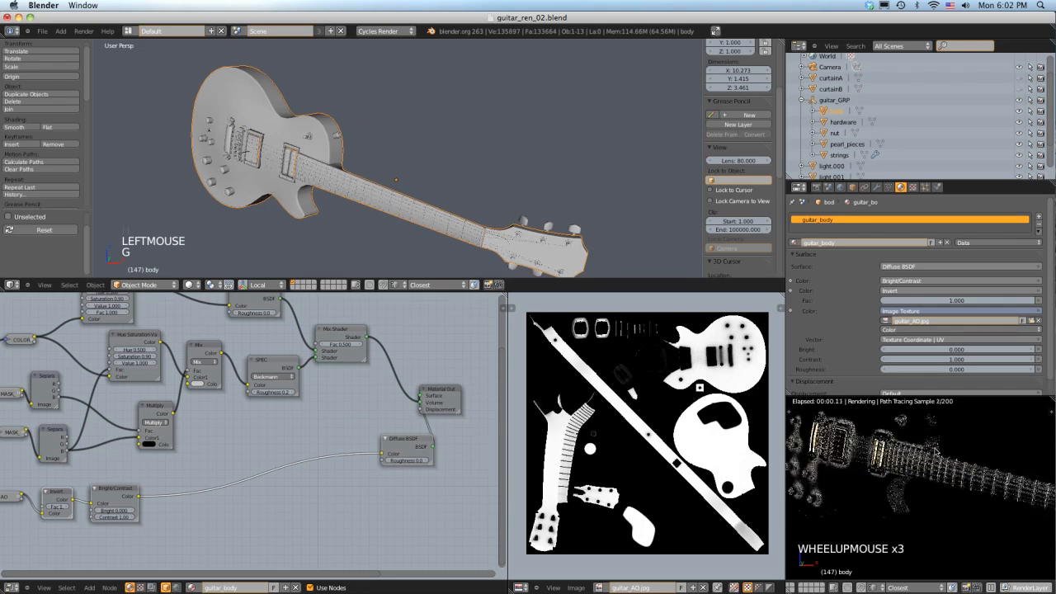
pyautogui.keyDown('shift'); pyautogui.moveTo(851, 410); pyautogui.dragTo(800, 561, button='middle'); pyautogui.keyUp('shift')
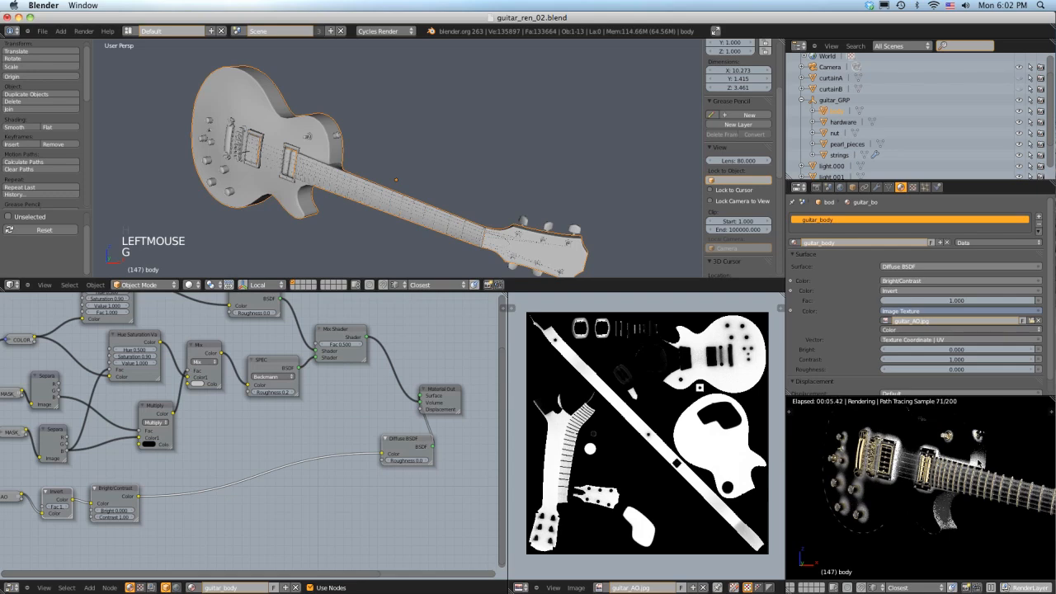
pyautogui.scroll(-3, 993, 481)
pyautogui.keyDown('shift'); pyautogui.moveTo(957, 470); pyautogui.dragTo(993, 481, button='middle'); pyautogui.keyUp('shift')
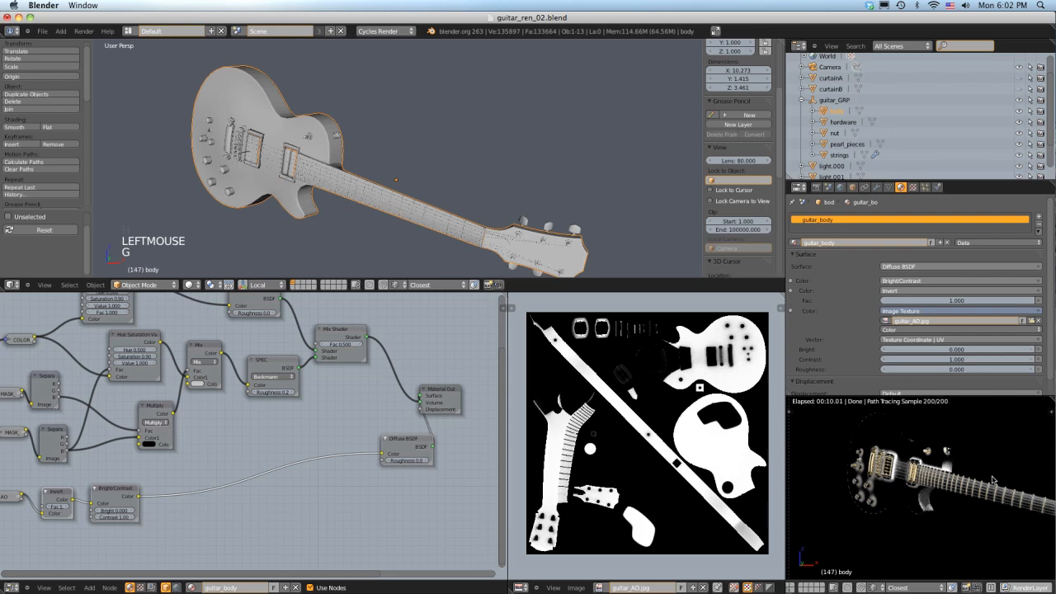
pyautogui.keyDown('shift'); pyautogui.moveTo(1011, 485); pyautogui.dragTo(914, 475, button='middle'); pyautogui.keyUp('shift')
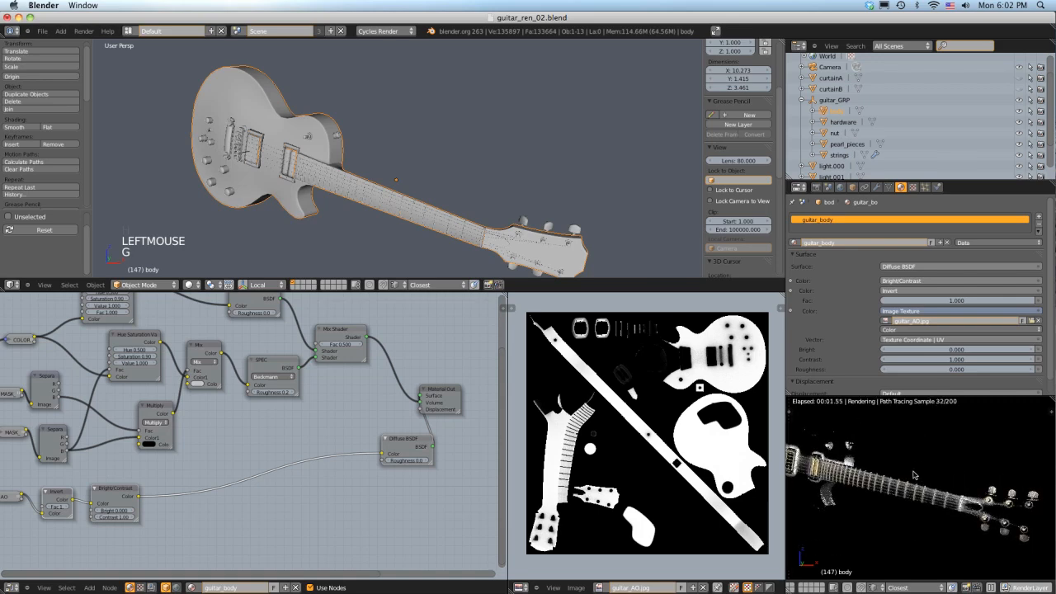
pyautogui.scroll(2, 914, 474)
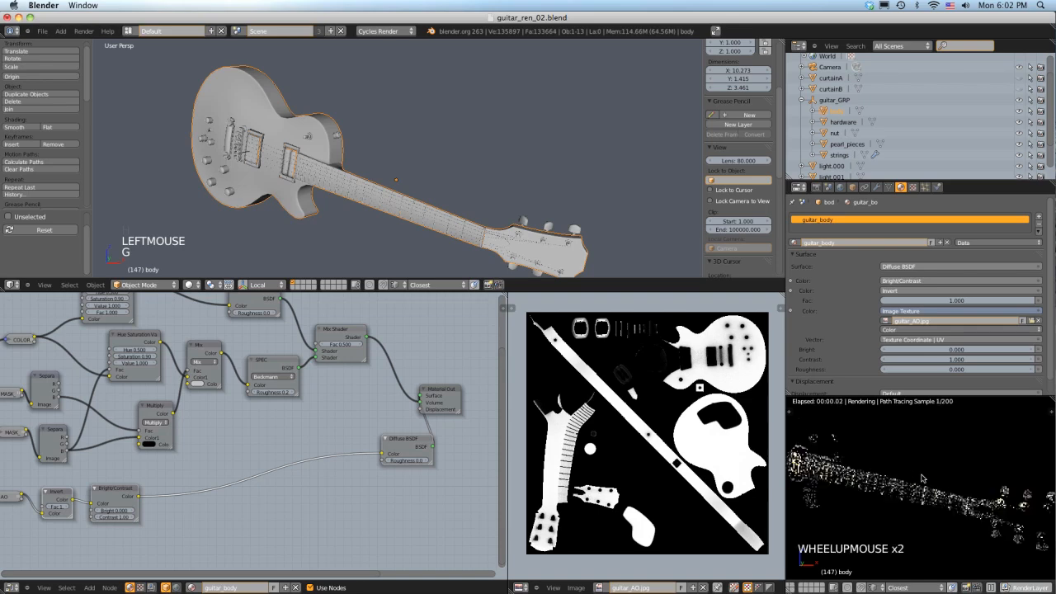
pyautogui.moveTo(914, 475)
pyautogui.keyDown('shift'); pyautogui.mouseDown(button='middle')
pyautogui.moveTo(881, 458)
pyautogui.moveTo(901, 459)
pyautogui.mouseUp(button='middle'); pyautogui.keyUp('shift')
pyautogui.scroll(2, 881, 458)
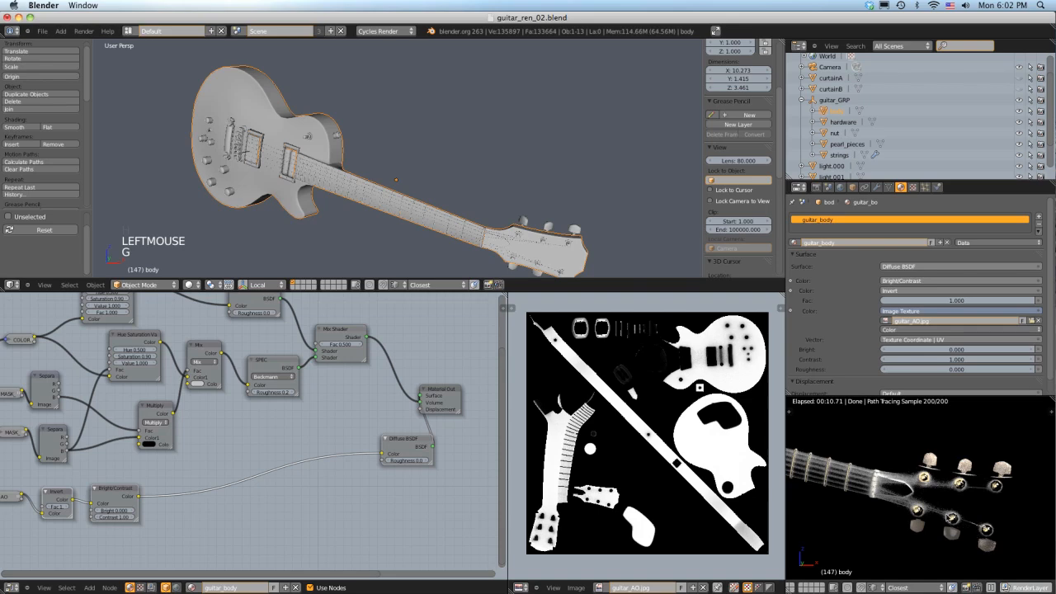
pyautogui.keyDown('shift'); pyautogui.moveTo(864, 488); pyautogui.dragTo(881, 469, button='middle'); pyautogui.keyUp('shift')
pyautogui.scroll(-4, 887, 458)
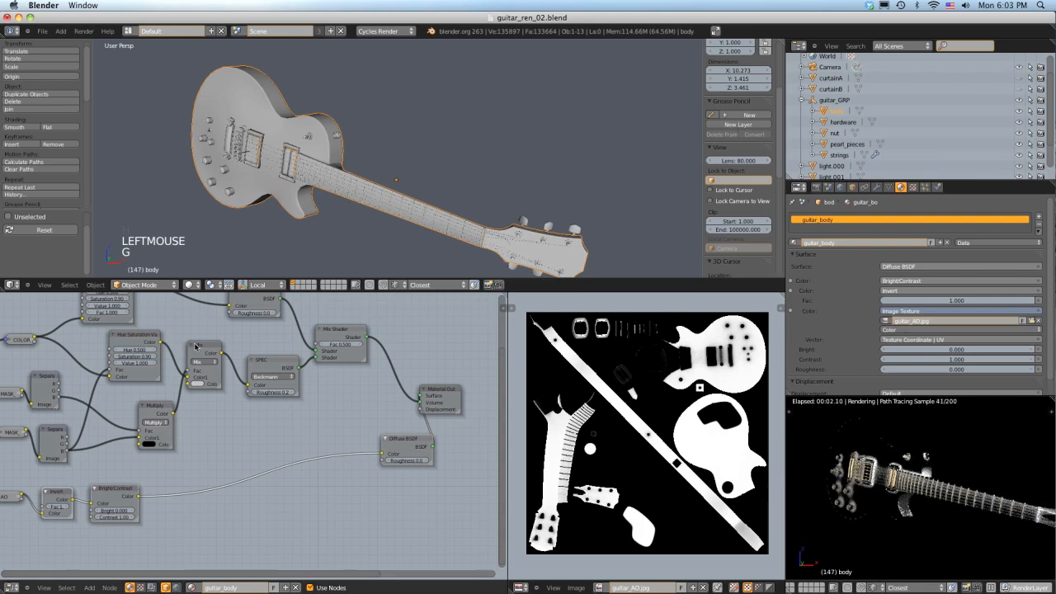
# Step: Insert a Mix color node between the Bright/Contrast node and the lower Diffuse BSDF
pyautogui.moveTo(197, 354); pyautogui.dragTo(196, 352, button='right')
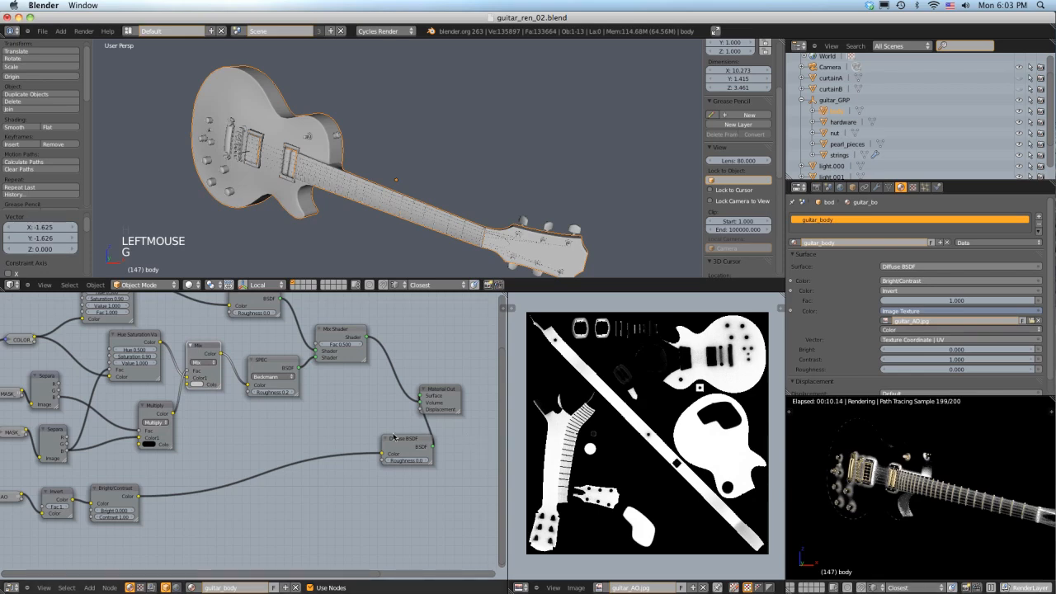
pyautogui.rightClick(109, 492)
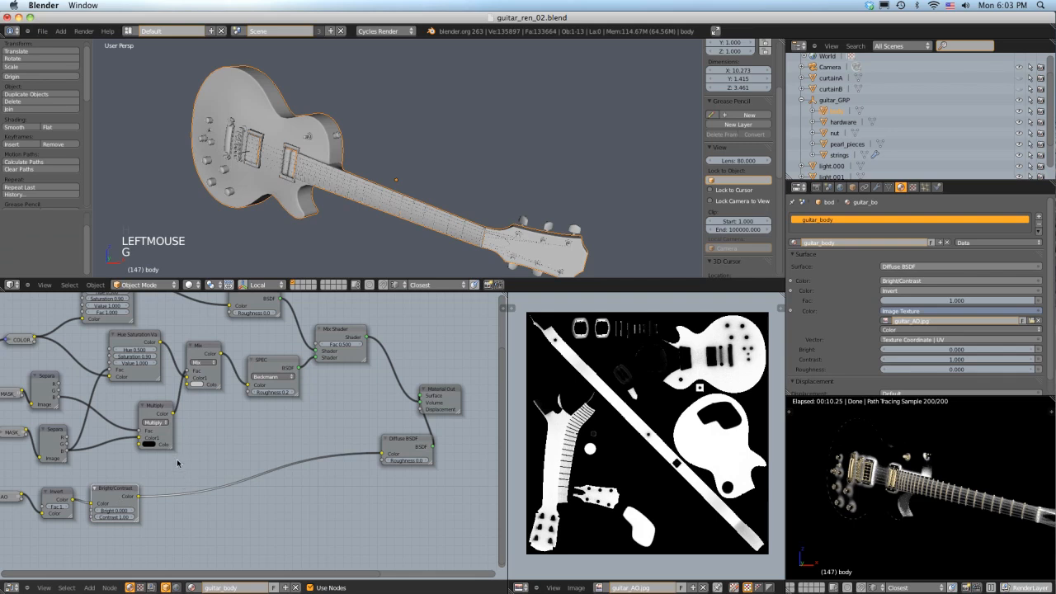
pyautogui.hotkey('shift', 'a')
pyautogui.moveTo(133, 448)
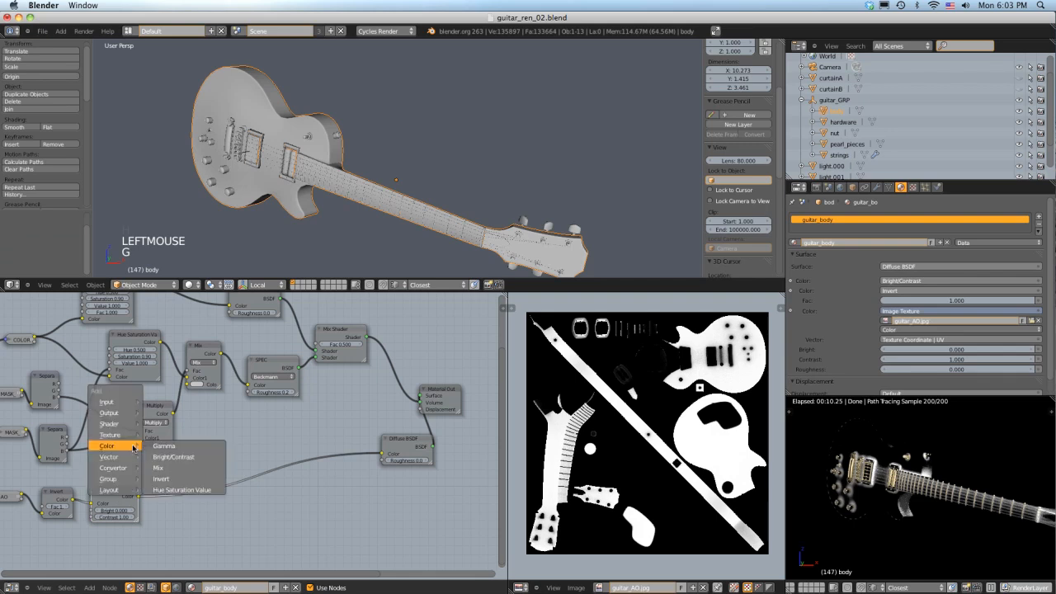
pyautogui.click(169, 467)
pyautogui.moveTo(185, 455); pyautogui.dragTo(198, 458, button='right')
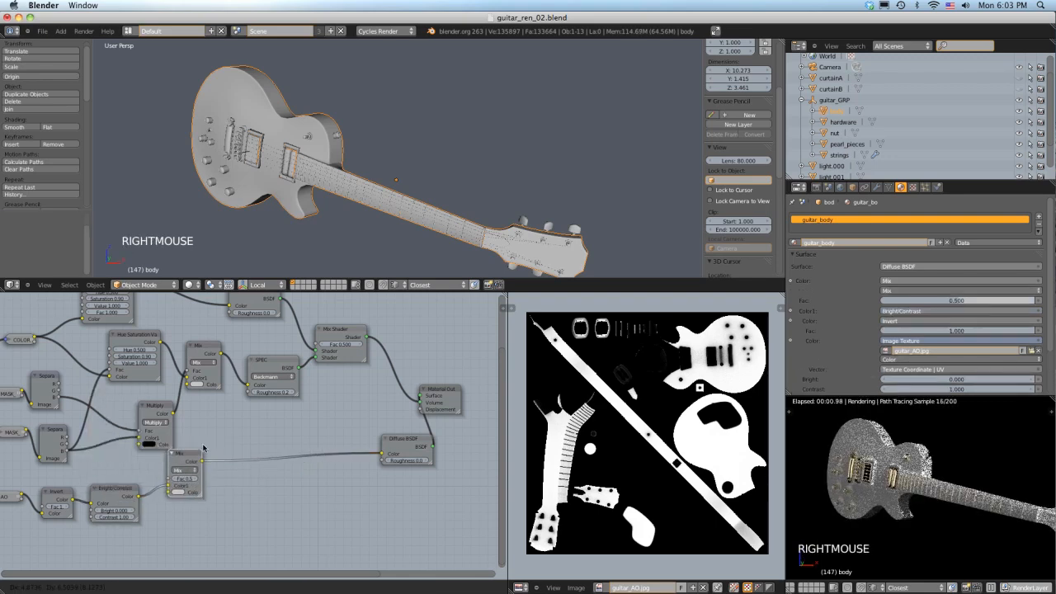
# Step: Set the new Mix node's blend type to Add, and move the Bright/Contrast link from Color1 to Fac
pyautogui.click(182, 469)
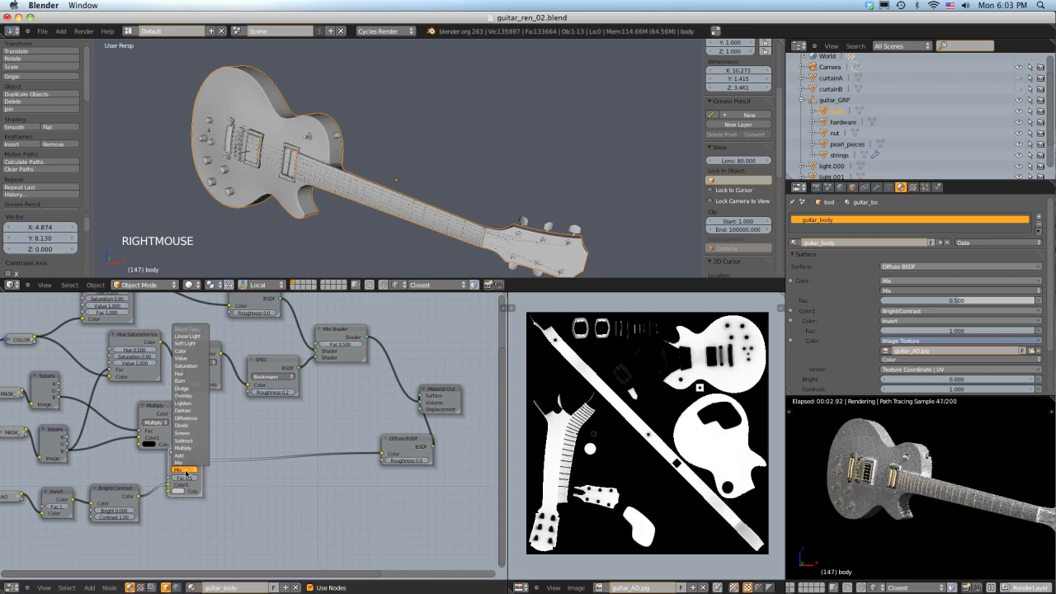
pyautogui.click(185, 461)
pyautogui.doubleClick(172, 478)
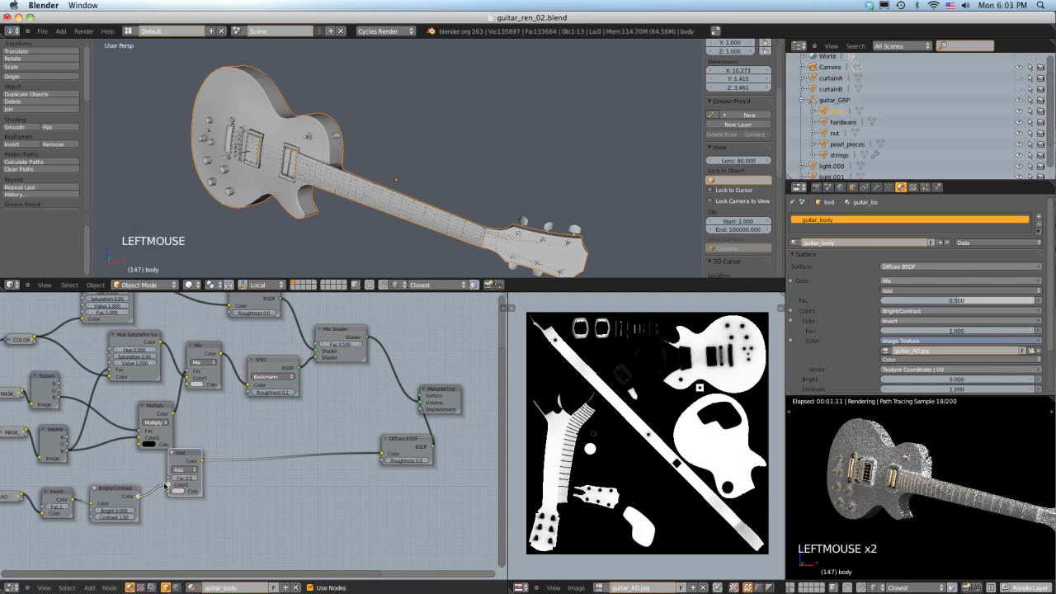
pyautogui.click(169, 479)
pyautogui.moveTo(168, 477); pyautogui.dragTo(169, 478)
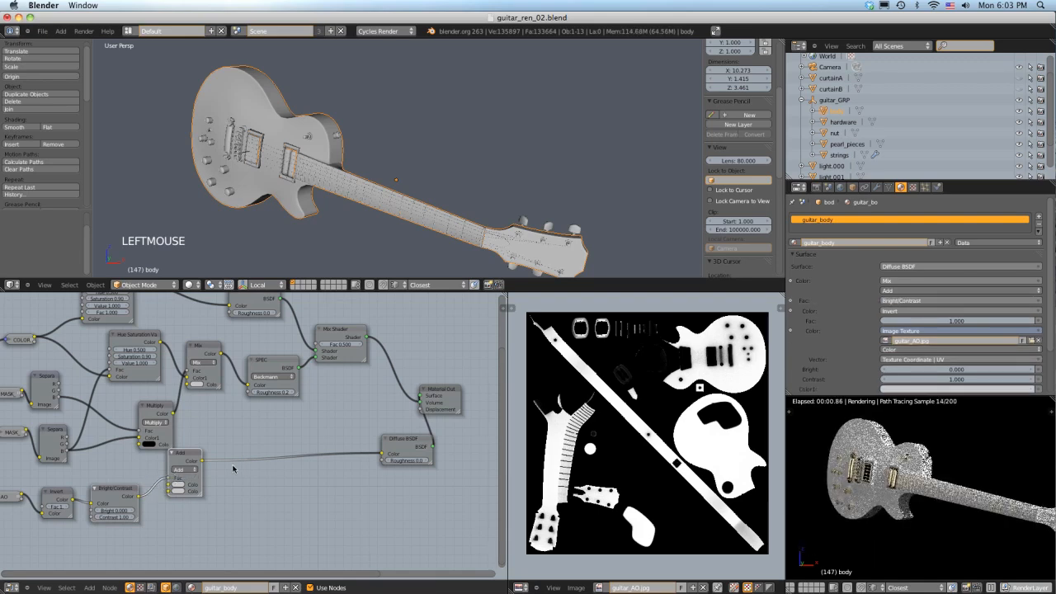
# Step: Set the Add node's Color1 to black, and darken its Color2 to grey
pyautogui.click(179, 485)
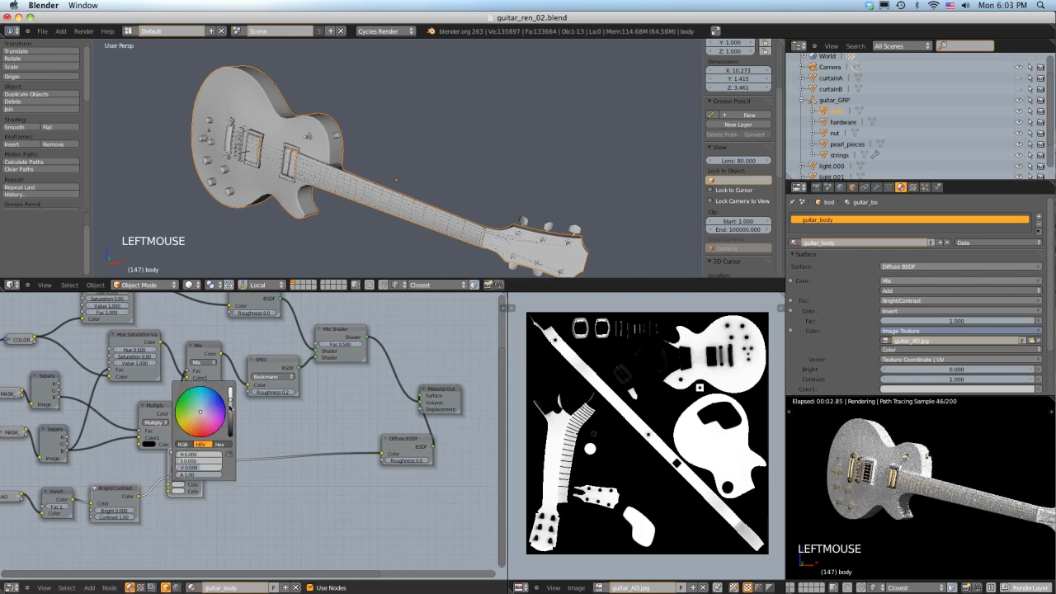
pyautogui.moveTo(229, 406); pyautogui.dragTo(230, 441)
pyautogui.click(178, 491)
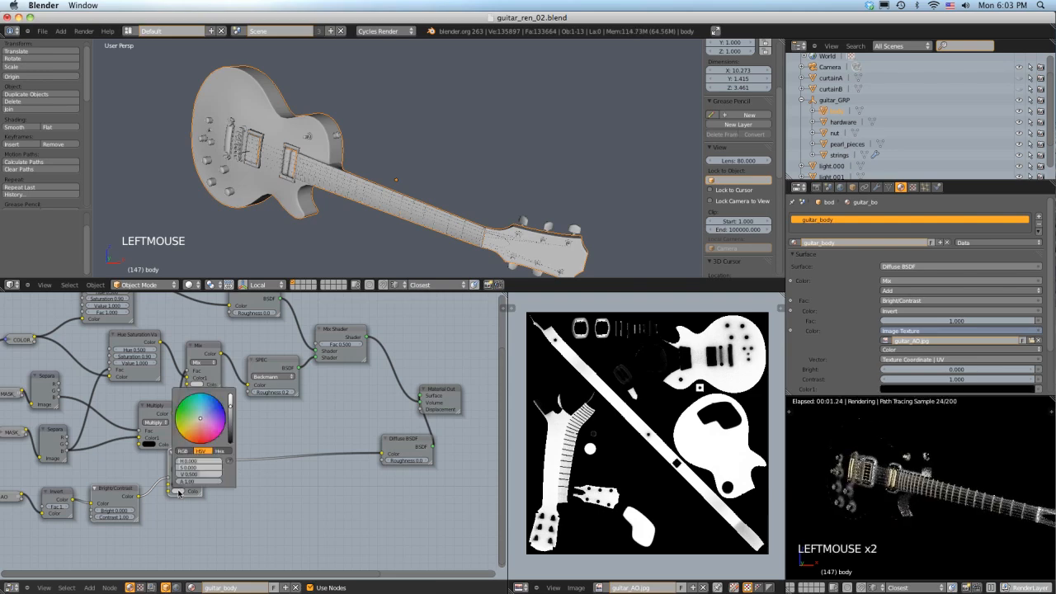
pyautogui.moveTo(230, 410); pyautogui.dragTo(233, 422)
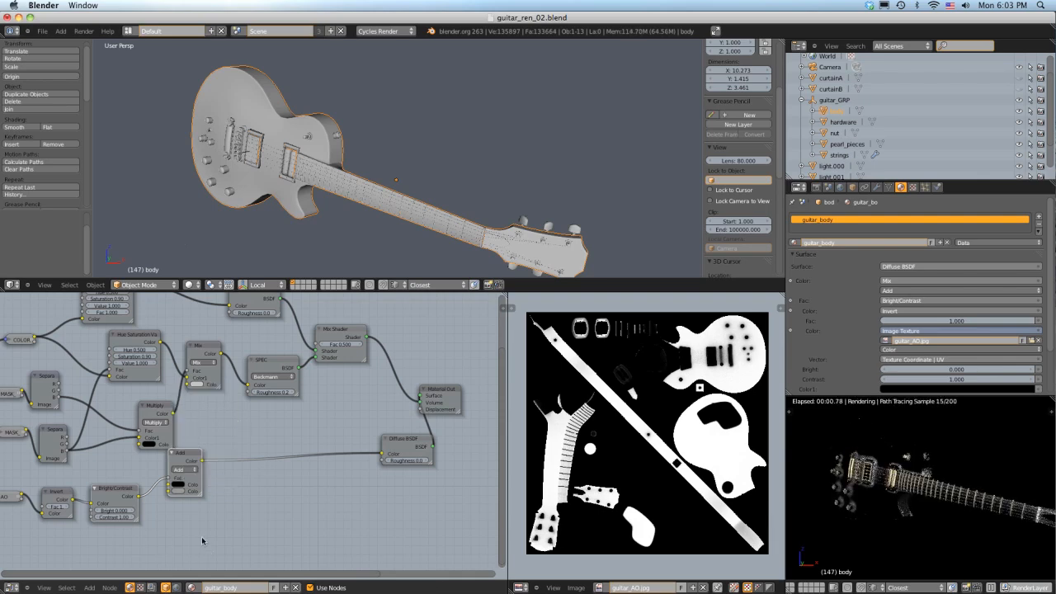
# Step: Move the Add node below Multiply, link it to the Mix node's Color2, and feed the Mix color into the lower Diffuse BSDF
pyautogui.moveTo(197, 476)
pyautogui.mouseDown(button='middle')
pyautogui.moveTo(187, 517)
pyautogui.moveTo(187, 493)
pyautogui.mouseUp(button='middle')
pyautogui.rightClick(185, 490)
pyautogui.rightClick(184, 490)
pyautogui.moveTo(185, 490); pyautogui.dragTo(187, 509, button='right')
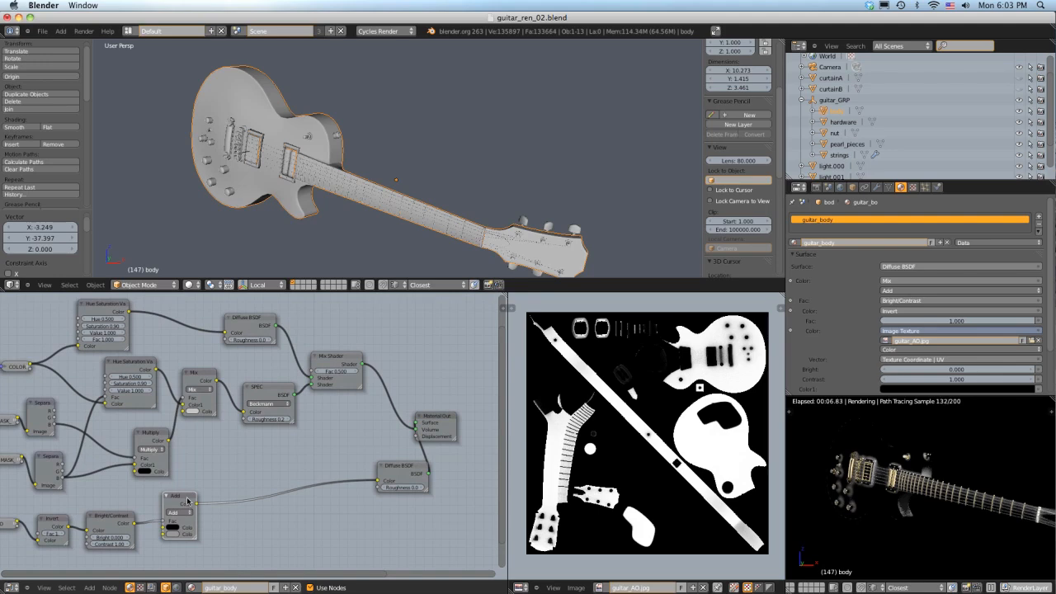
pyautogui.moveTo(197, 501); pyautogui.dragTo(378, 480)
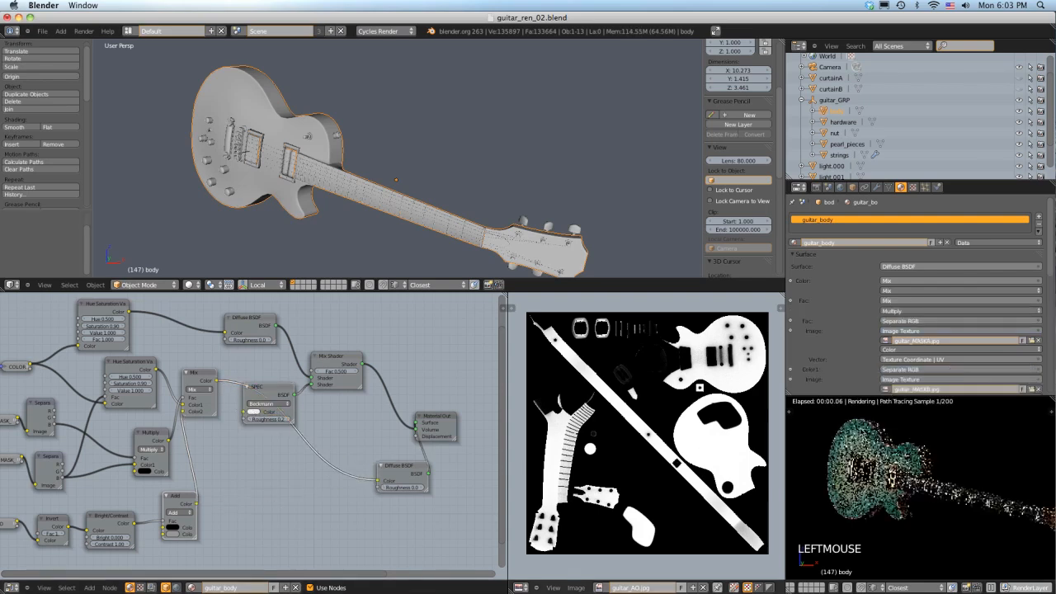
# Step: Examine the fretboard, frets, inlays and headstock in the rendered view with the AO contribution mixed in
pyautogui.scroll(2, 945, 466)
pyautogui.scroll(2, 945, 466)
pyautogui.keyDown('shift'); pyautogui.moveTo(945, 466); pyautogui.dragTo(831, 430, button='middle'); pyautogui.keyUp('shift')
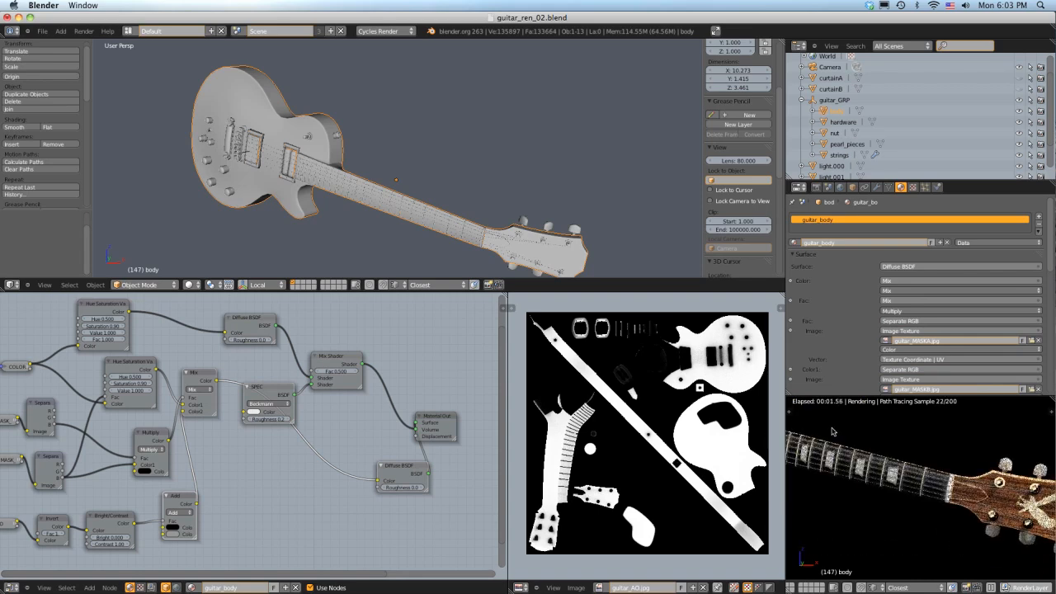
pyautogui.scroll(-6, 866, 446)
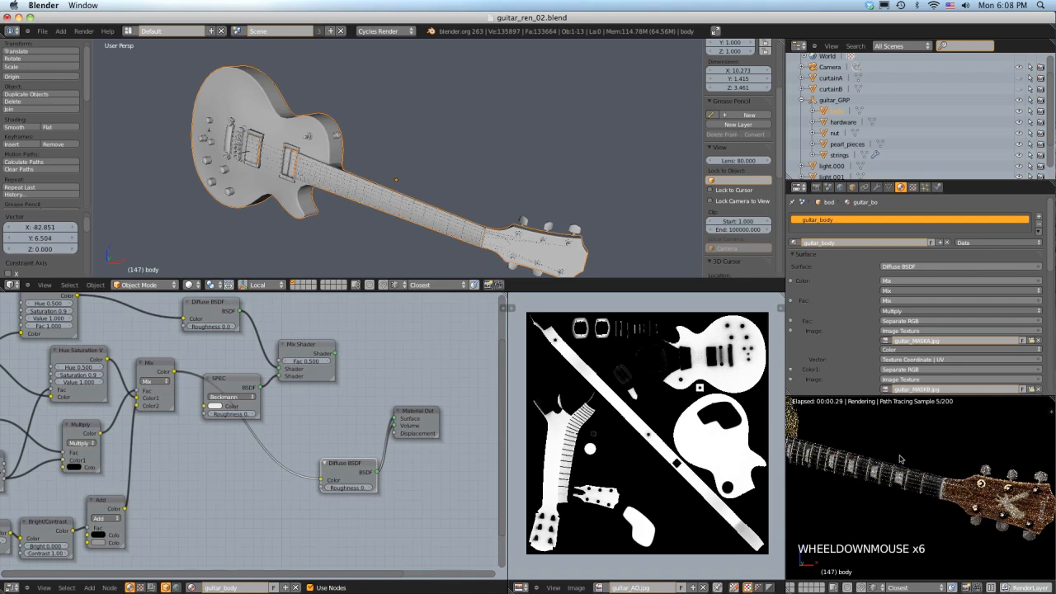
pyautogui.keyDown('shift'); pyautogui.moveTo(867, 446); pyautogui.dragTo(907, 462, button='middle'); pyautogui.keyUp('shift')
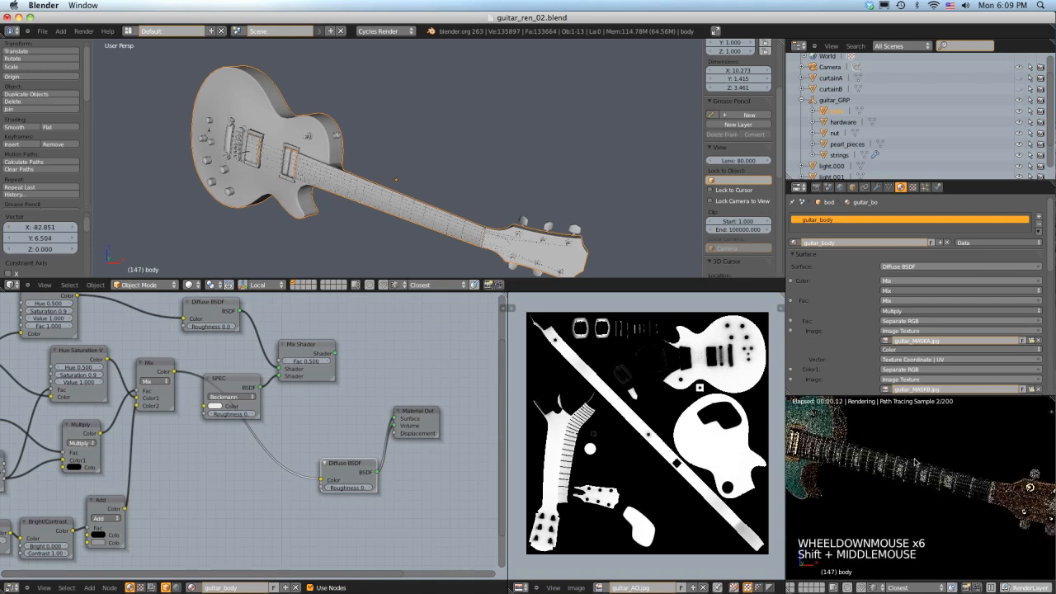
pyautogui.scroll(-3, 914, 464)
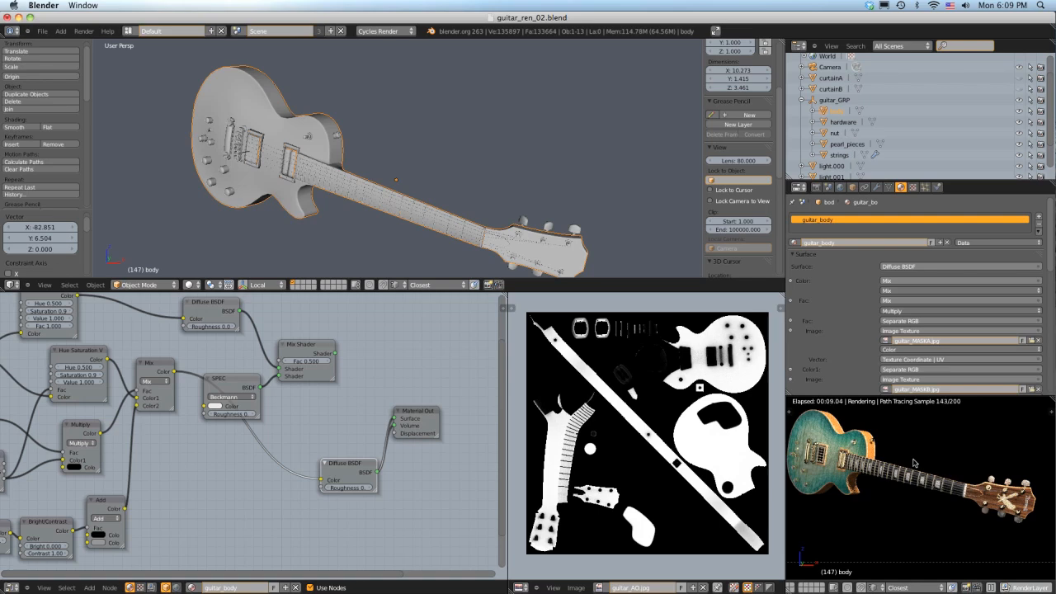
pyautogui.scroll(10, 914, 463)
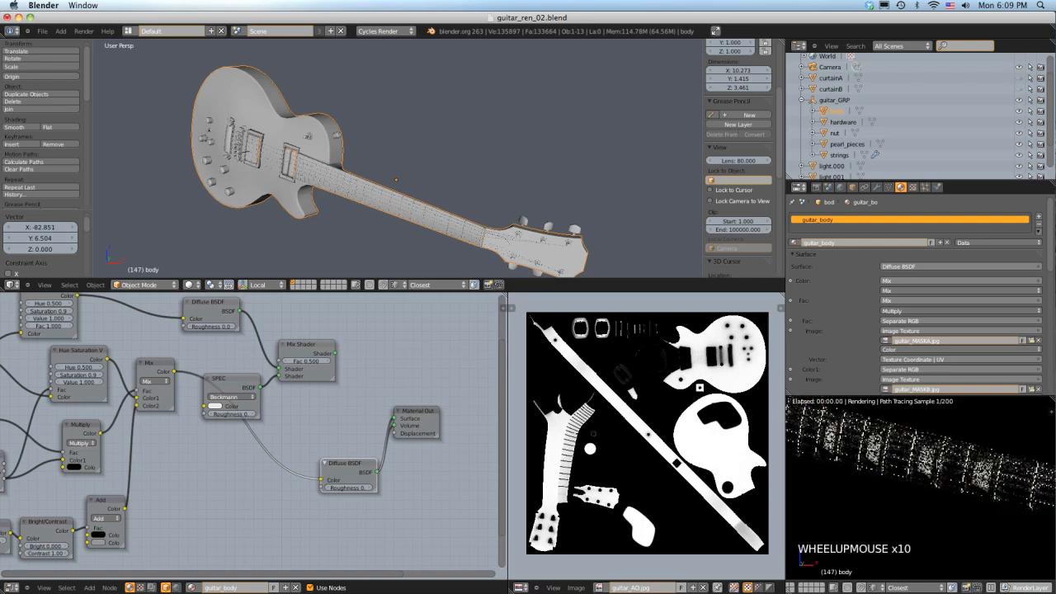
pyautogui.keyDown('shift'); pyautogui.moveTo(914, 462); pyautogui.dragTo(906, 474, button='middle'); pyautogui.keyUp('shift')
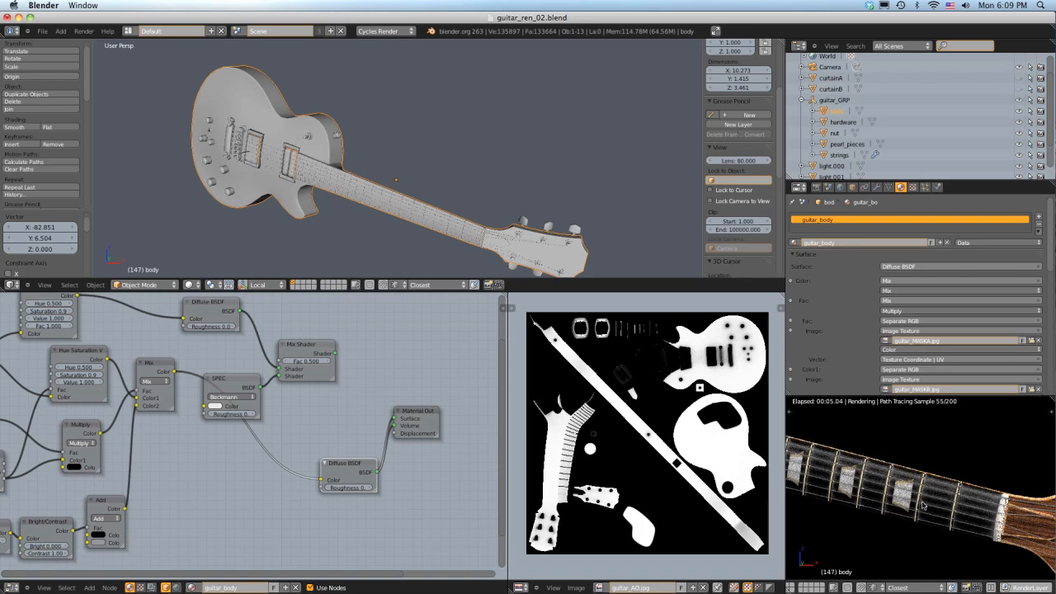
pyautogui.keyDown('shift'); pyautogui.moveTo(865, 485); pyautogui.dragTo(858, 470, button='middle'); pyautogui.keyUp('shift')
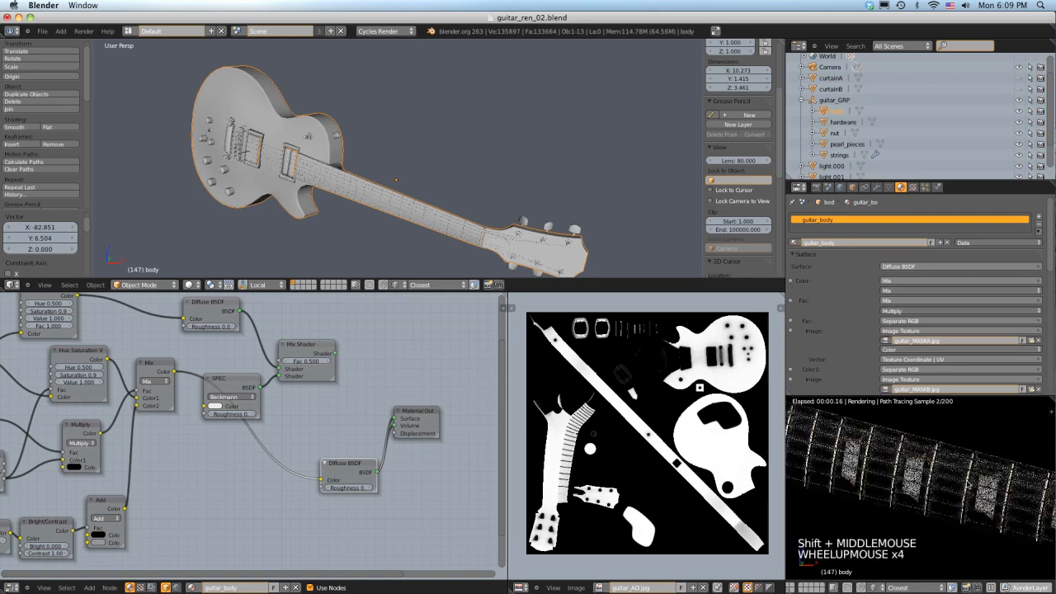
pyautogui.scroll(2, 968, 483)
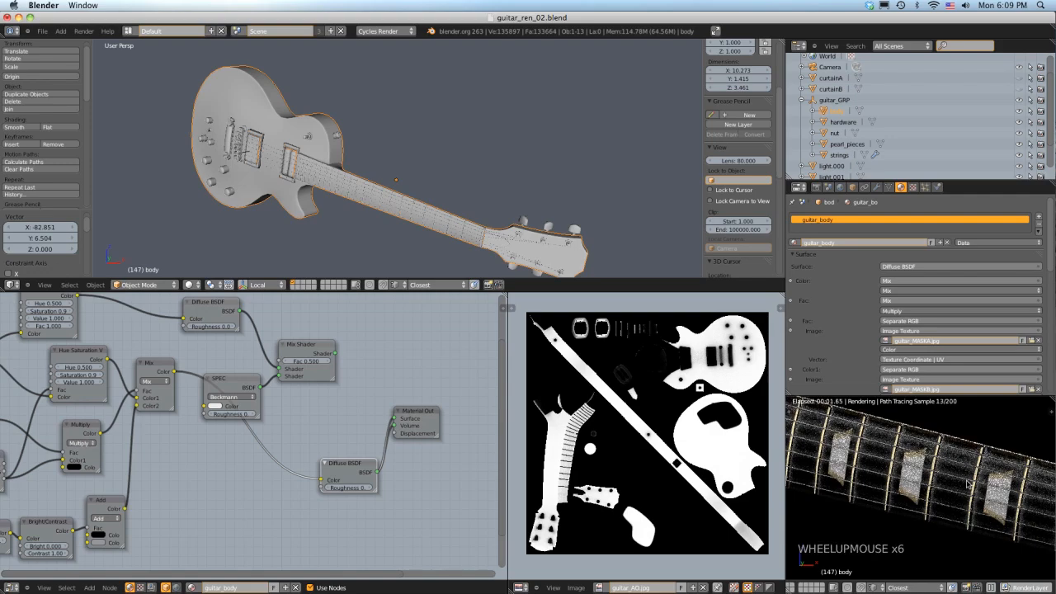
pyautogui.scroll(-4, 968, 482)
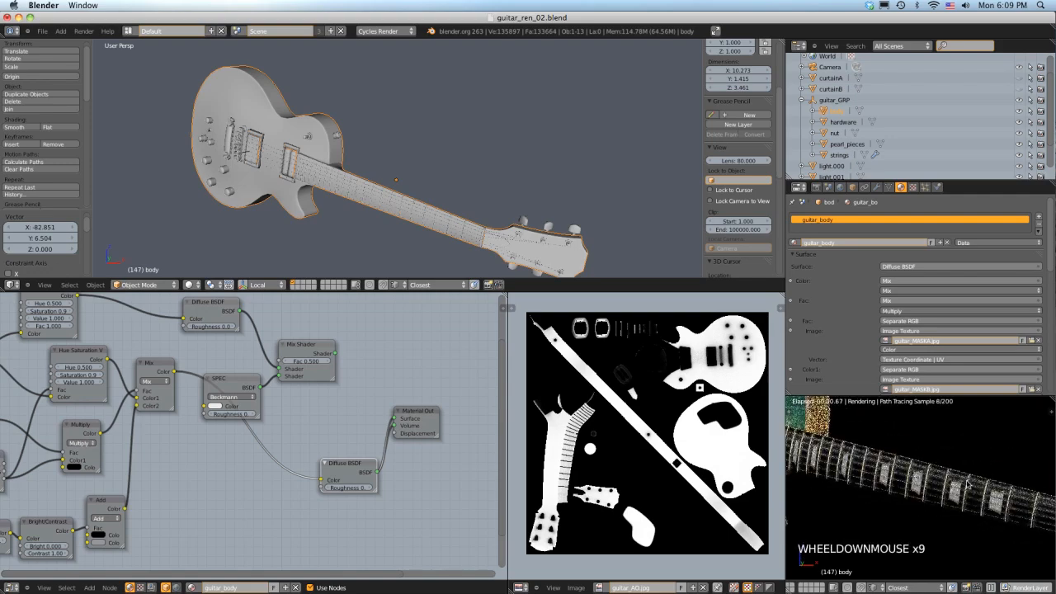
pyautogui.keyDown('shift'); pyautogui.moveTo(968, 483); pyautogui.dragTo(937, 470, button='middle'); pyautogui.keyUp('shift')
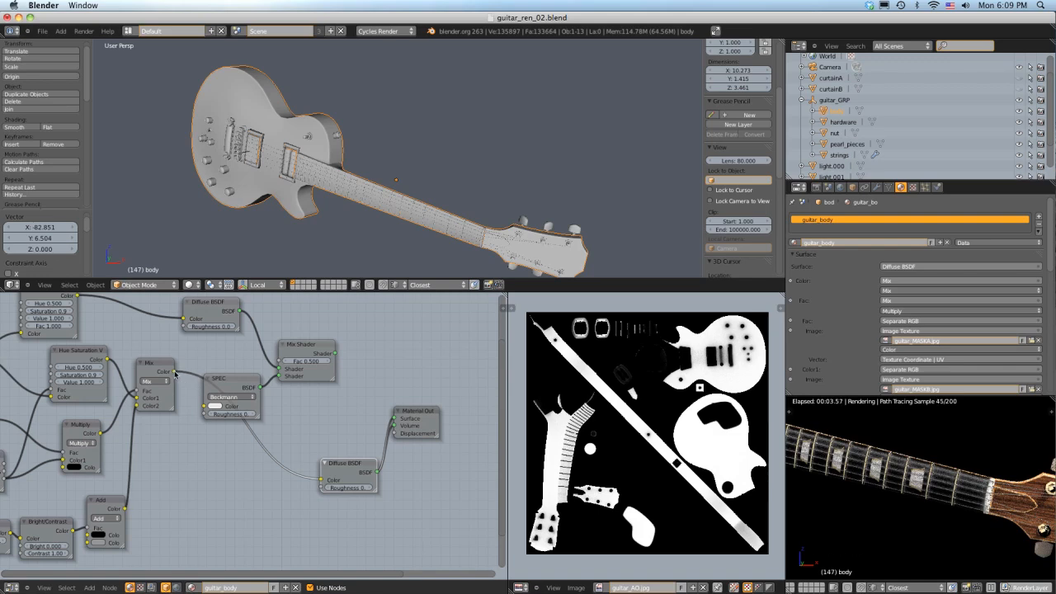
# Step: Restore the Mix to SPEC color and Mix Shader to Material Output links, and cut the link to the lower Diffuse BSDF
pyautogui.moveTo(174, 372); pyautogui.dragTo(207, 406)
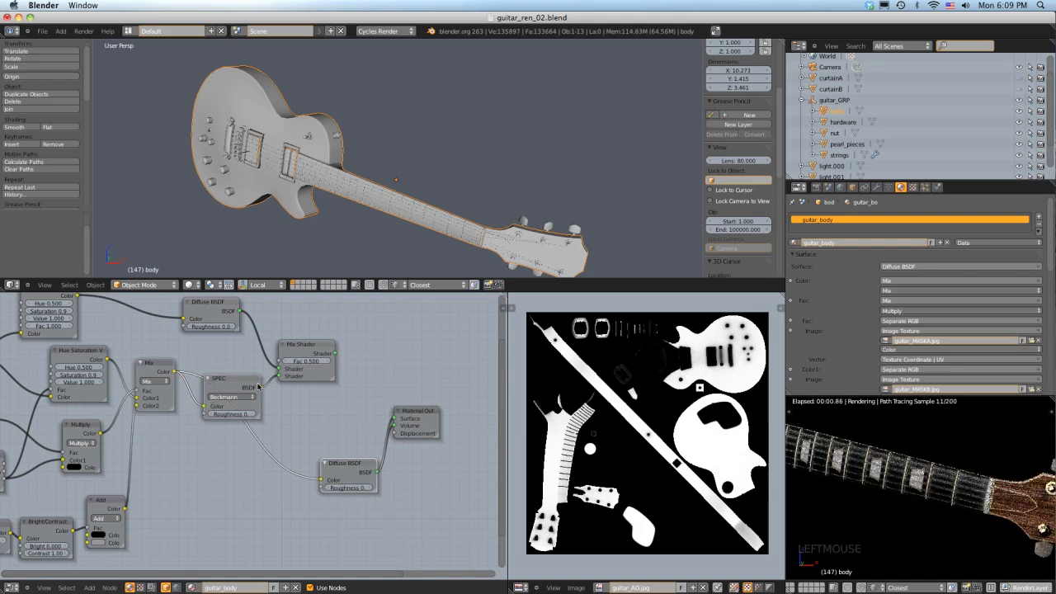
pyautogui.moveTo(335, 353); pyautogui.dragTo(396, 450)
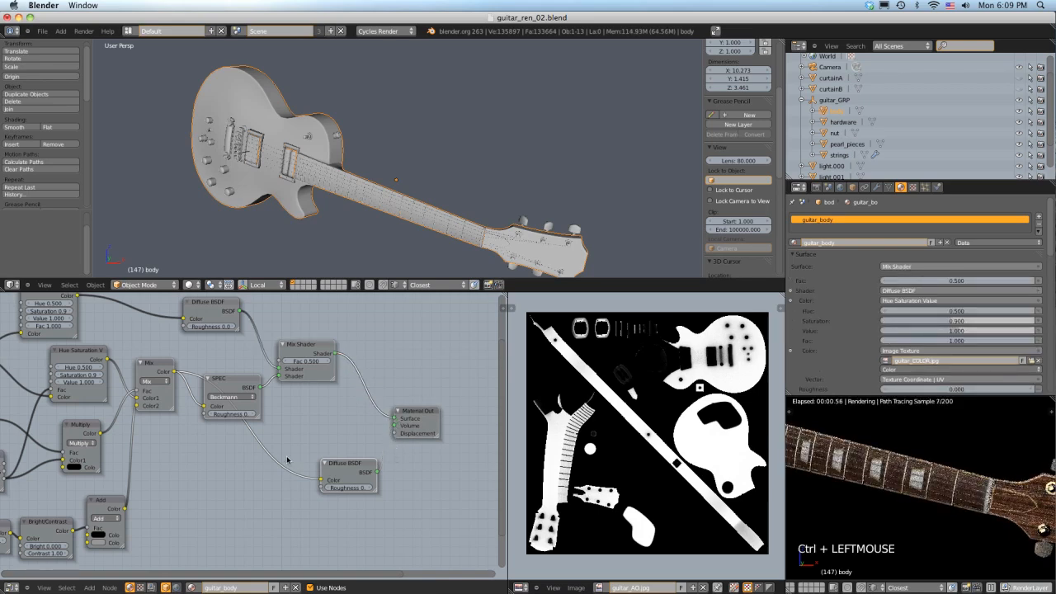
pyautogui.moveTo(269, 480)
pyautogui.keyDown('ctrl'); pyautogui.mouseDown()
pyautogui.moveTo(262, 488)
pyautogui.moveTo(261, 470)
pyautogui.mouseUp(); pyautogui.keyUp('ctrl')
# Step: Set the brightness of the Add node's Color2 to 0.476 to adjust the AO contribution on the frets
pyautogui.scroll(2, 915, 487)
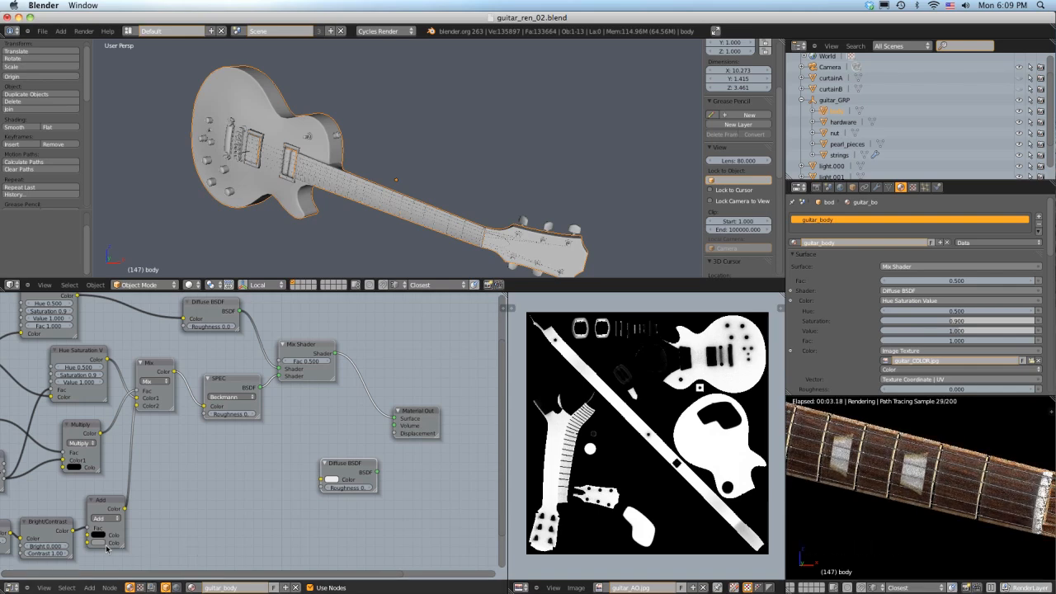
pyautogui.click(106, 545)
pyautogui.click(157, 456)
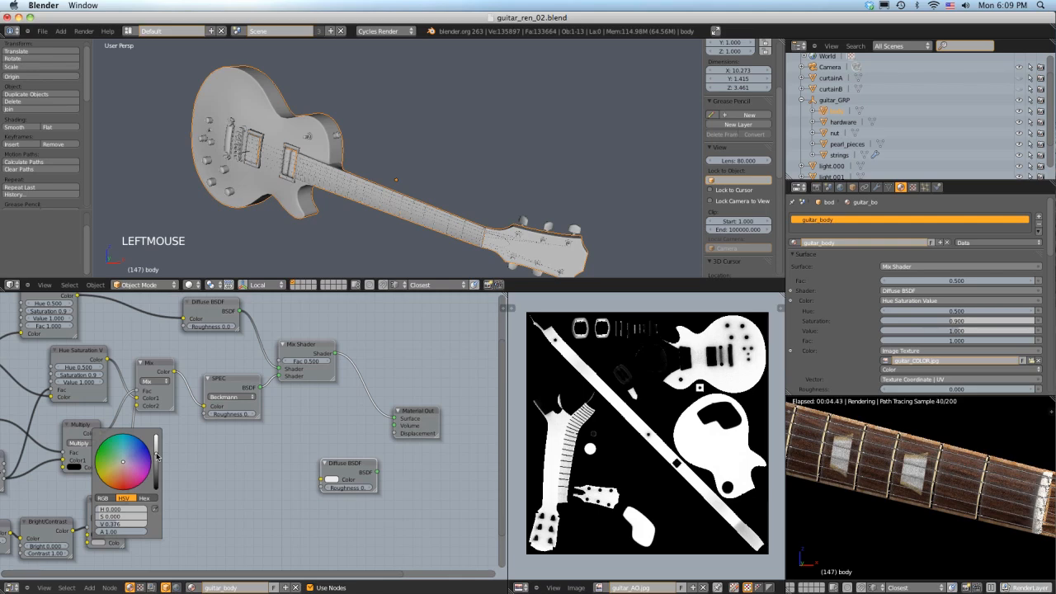
pyautogui.scroll(2, 879, 446)
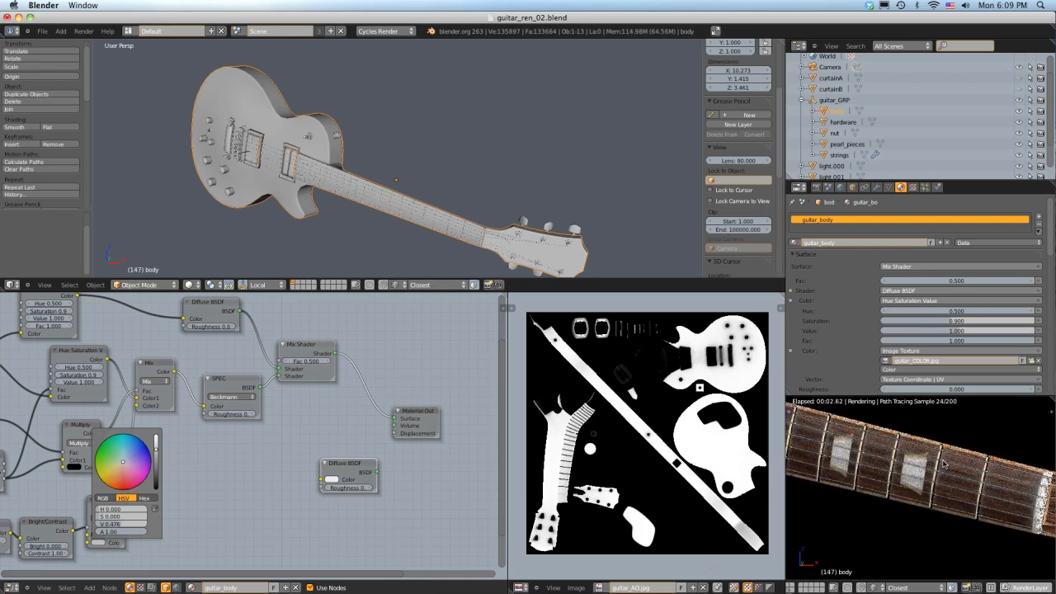
# Step: Review the whole guitar_body node tree and the rendered guitar body, pickups and neck
pyautogui.scroll(-5, 304, 461)
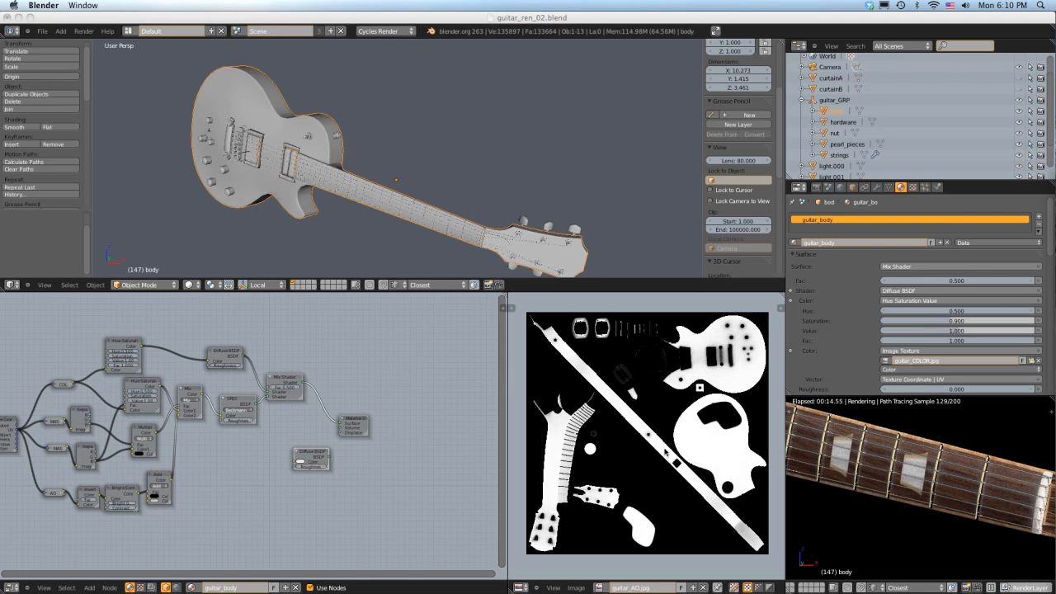
pyautogui.click(302, 419)
pyautogui.scroll(5, 302, 419)
pyautogui.keyDown('shift'); pyautogui.moveTo(179, 426); pyautogui.dragTo(292, 416, button='middle'); pyautogui.keyUp('shift')
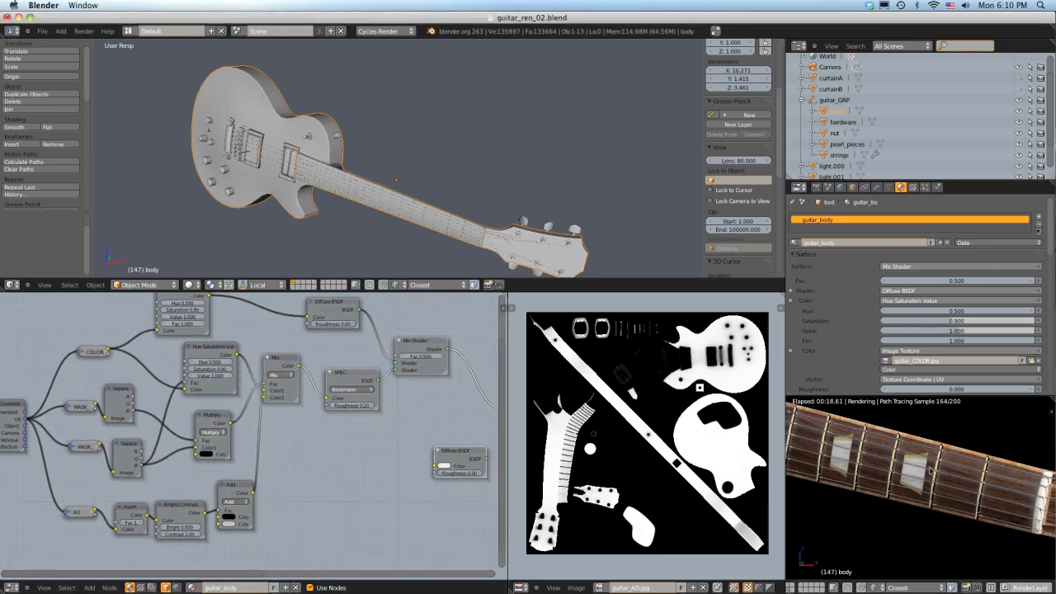
pyautogui.scroll(-7, 910, 481)
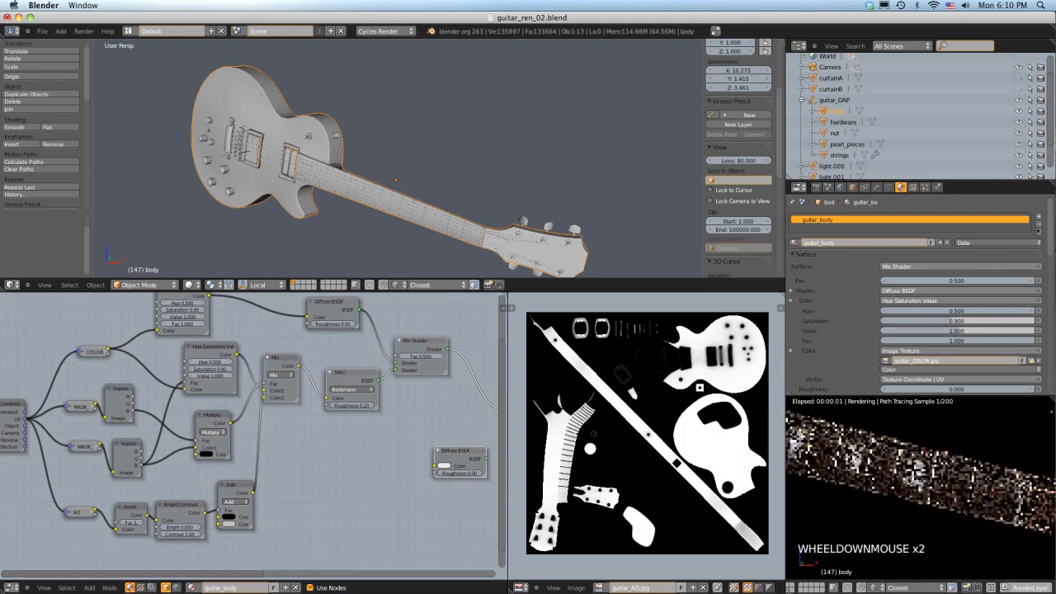
pyautogui.keyDown('shift'); pyautogui.moveTo(910, 481); pyautogui.dragTo(1052, 503, button='middle'); pyautogui.keyUp('shift')
pyautogui.scroll(-3, 919, 479)
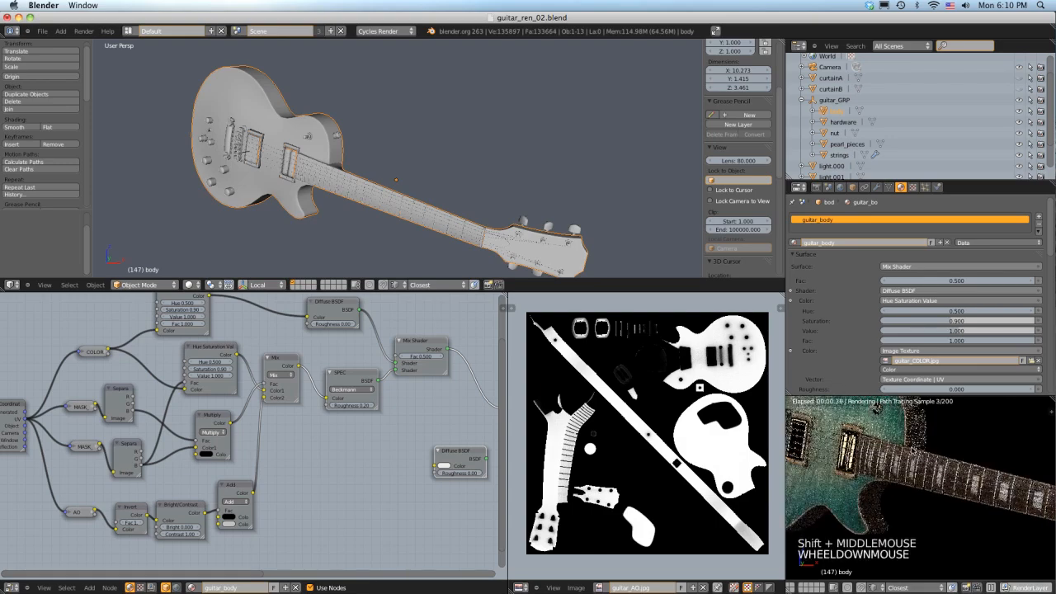
pyautogui.scroll(3, 231, 406)
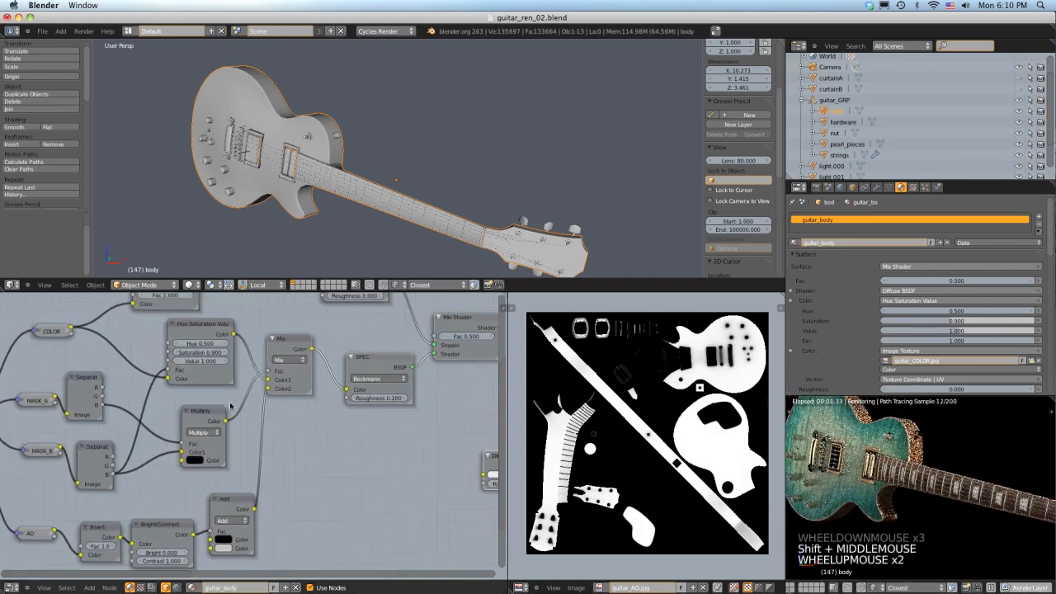
pyautogui.scroll(-3, 231, 406)
# Step: Collapse the Multiply, Mix and lower Hue Saturation Value nodes, and arrange them neatly between the masks and SPEC
pyautogui.moveTo(199, 414); pyautogui.dragTo(197, 412, button='right')
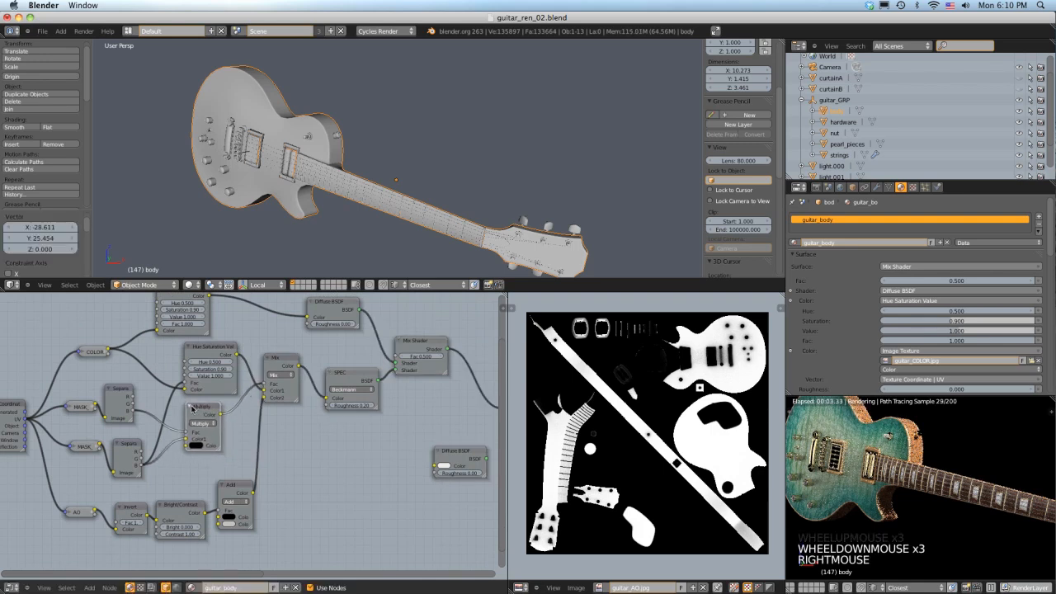
pyautogui.click(197, 413)
pyautogui.click(267, 361)
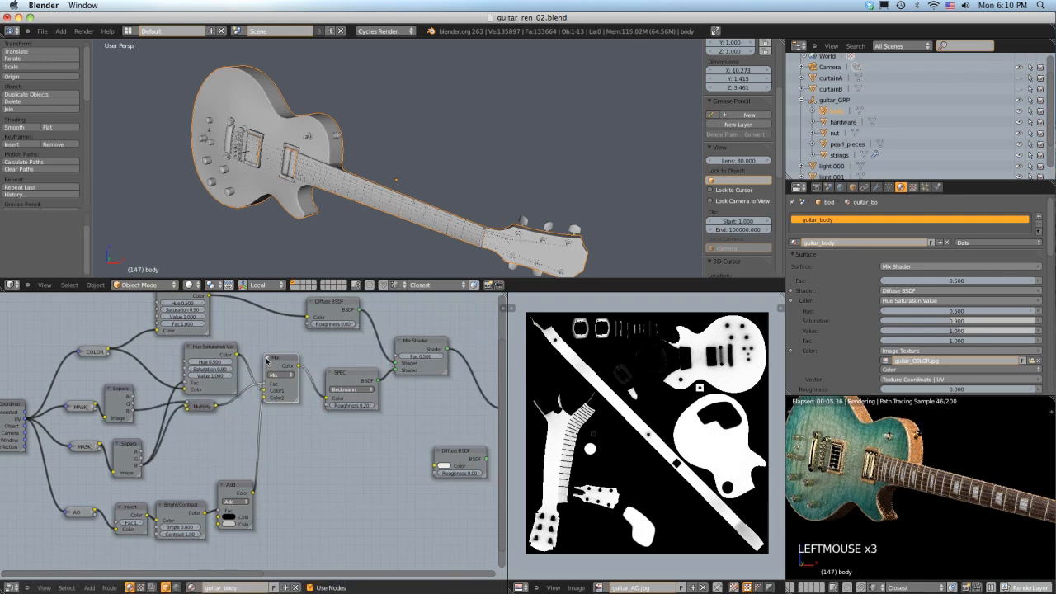
pyautogui.click(268, 359)
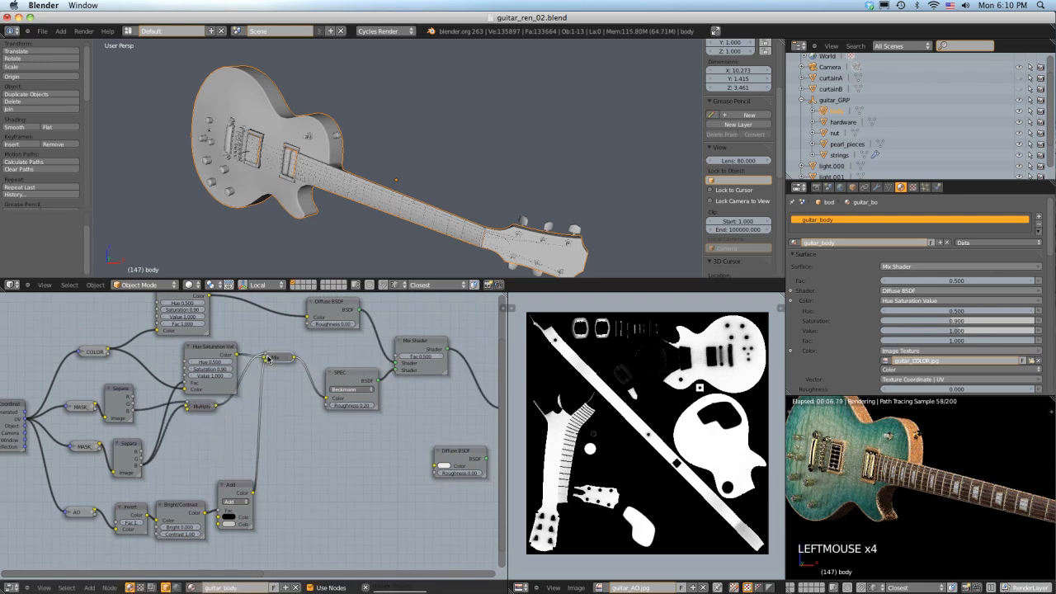
pyautogui.click(188, 348)
pyautogui.moveTo(195, 349); pyautogui.dragTo(191, 359, button='right')
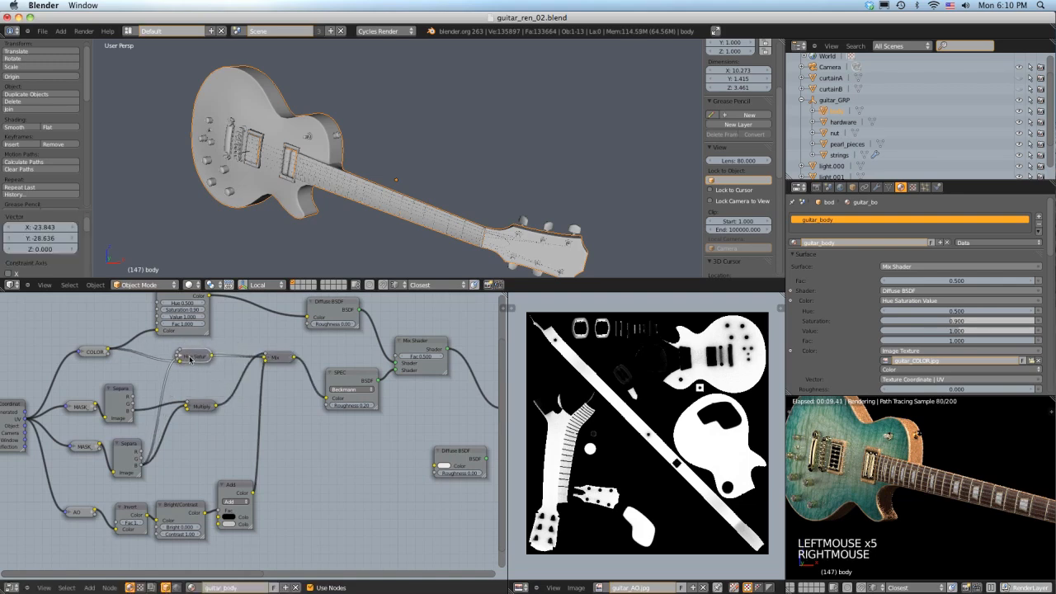
pyautogui.moveTo(206, 405); pyautogui.dragTo(201, 407, button='right')
pyautogui.moveTo(277, 358); pyautogui.dragTo(272, 361, button='right')
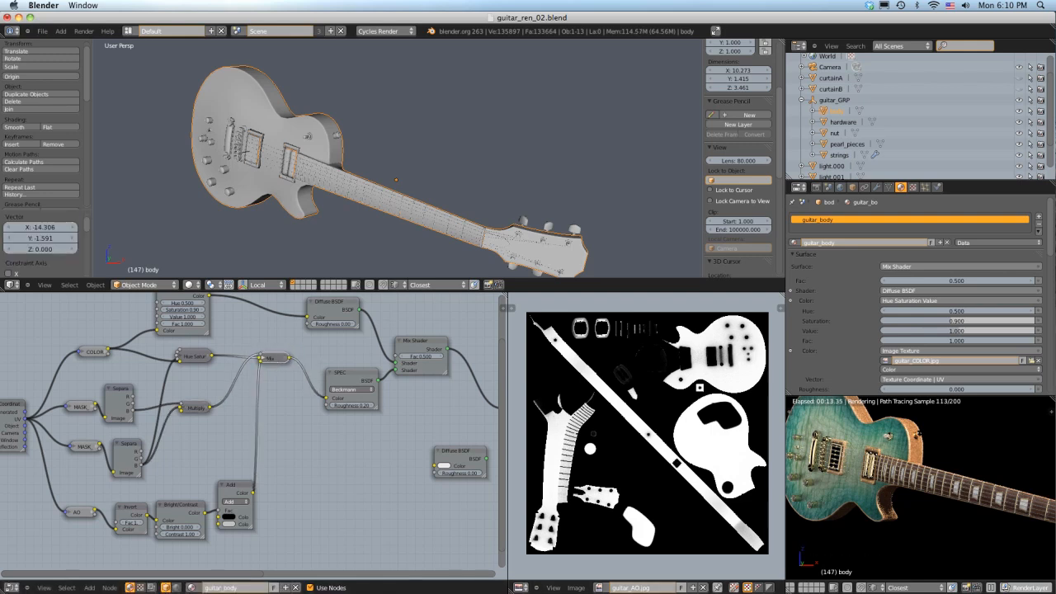
pyautogui.press('super+Tab')
pyautogui.press('super+Tab')
pyautogui.press('super+Tab')
pyautogui.press('super+Tab')
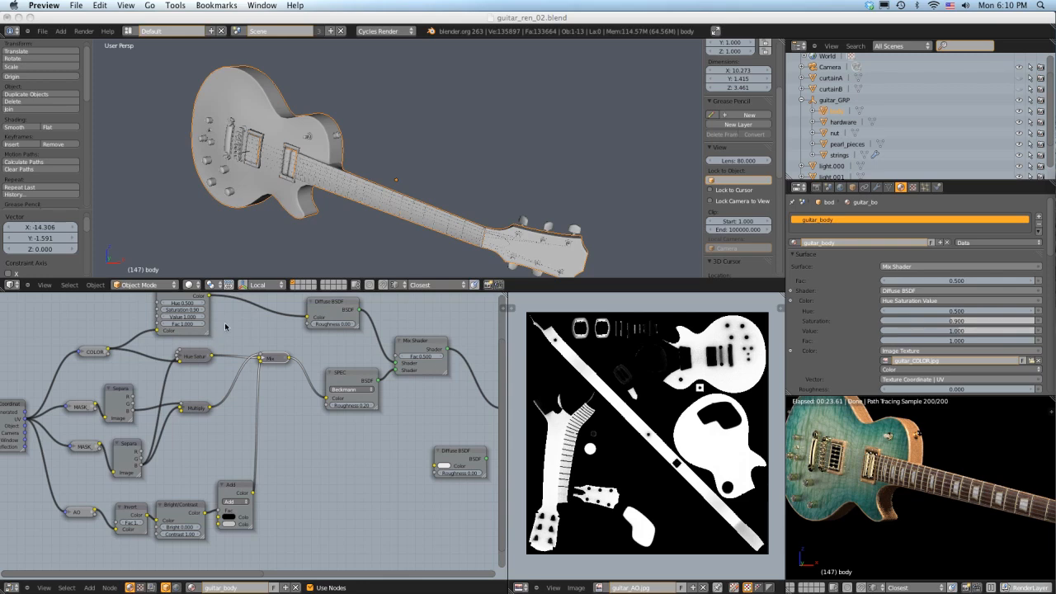
pyautogui.click(222, 362)
# Step: Add a Mix color node below the collapsed Multiply node, and shift the collapsed Hue Saturation Value, Multiply and Mix nodes to make room
pyautogui.moveTo(231, 322); pyautogui.dragTo(235, 349, button='middle')
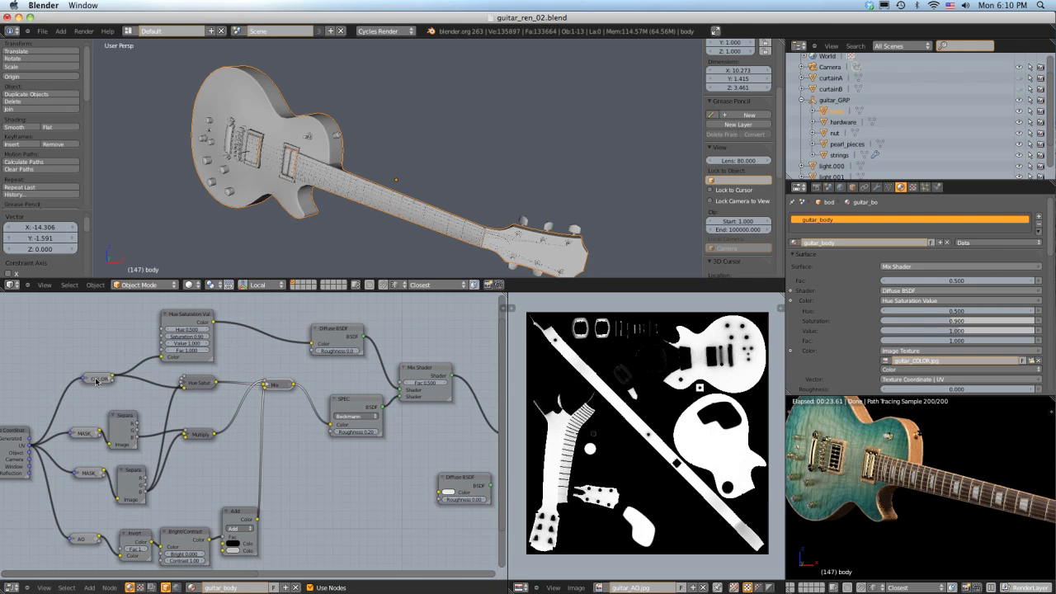
pyautogui.click(97, 381)
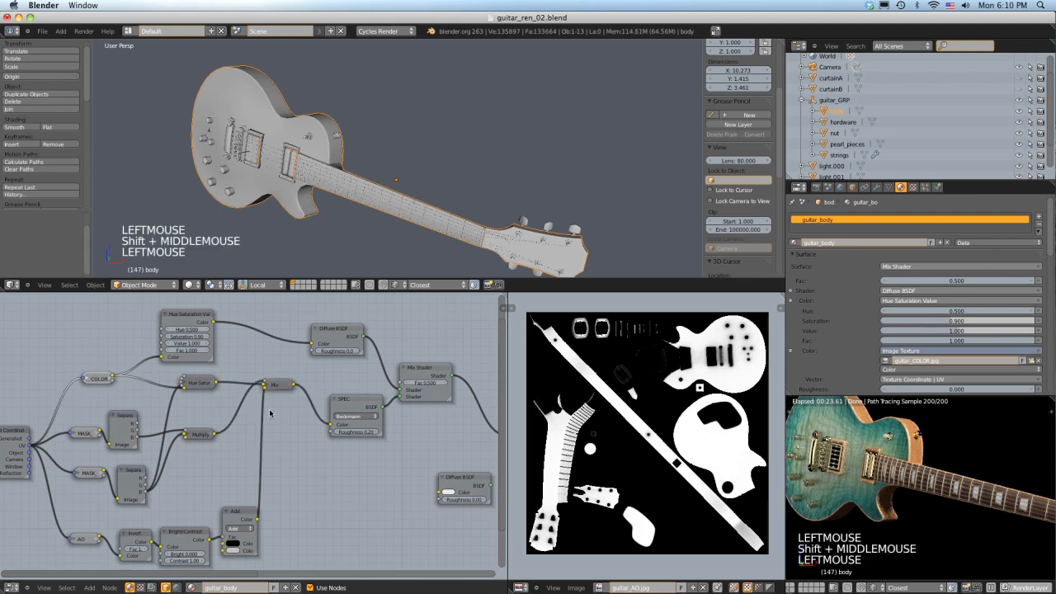
pyautogui.hotkey('shift', 'a')
pyautogui.moveTo(216, 412)
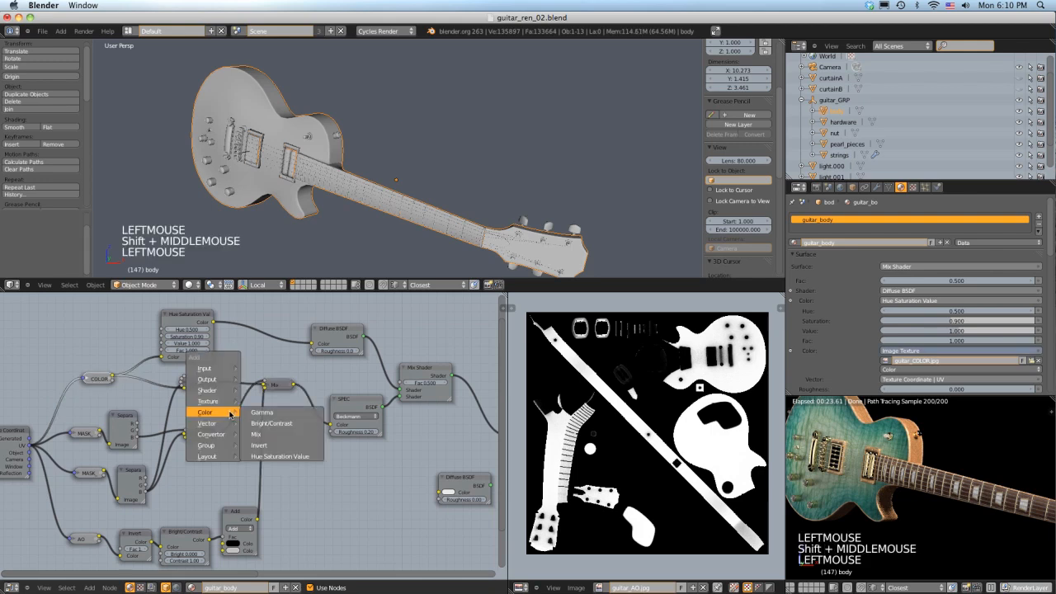
pyautogui.click(261, 439)
pyautogui.moveTo(252, 430); pyautogui.dragTo(189, 397, button='right')
pyautogui.moveTo(278, 385); pyautogui.dragTo(248, 377, button='right')
pyautogui.moveTo(228, 446); pyautogui.dragTo(191, 425, button='right')
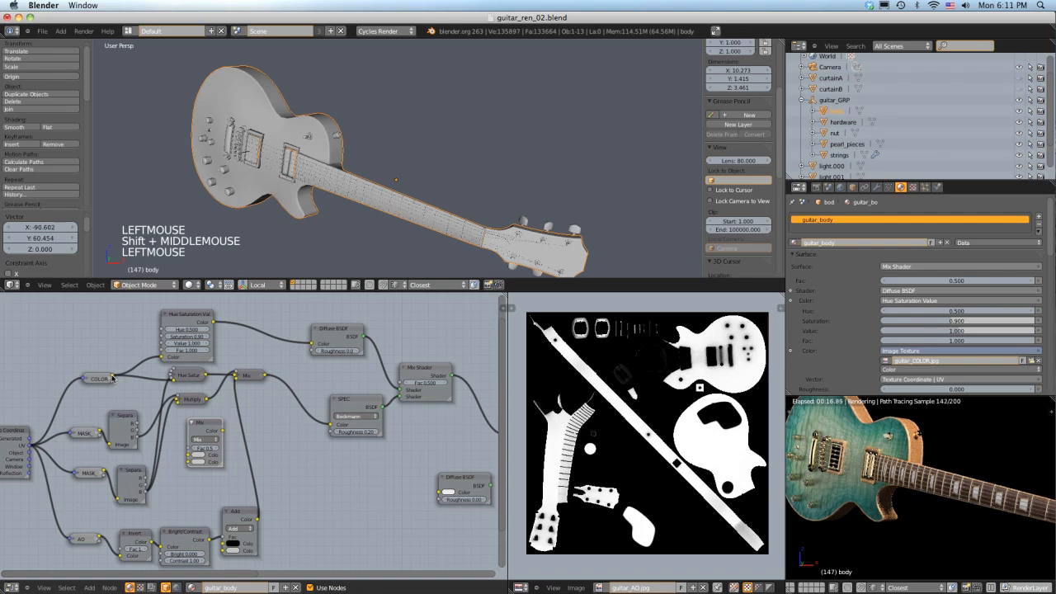
# Step: Connect the COLOR texture to the new Mix node's Color2 and the green channel of the upper Separate RGB node to its Fac
pyautogui.moveTo(113, 377); pyautogui.dragTo(133, 387)
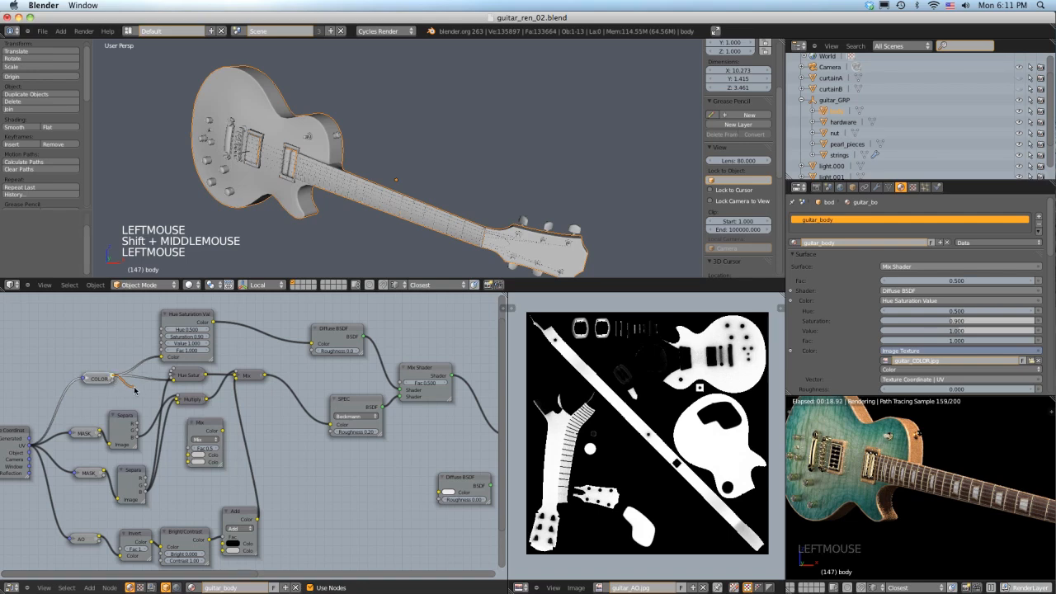
pyautogui.moveTo(137, 393); pyautogui.dragTo(189, 462)
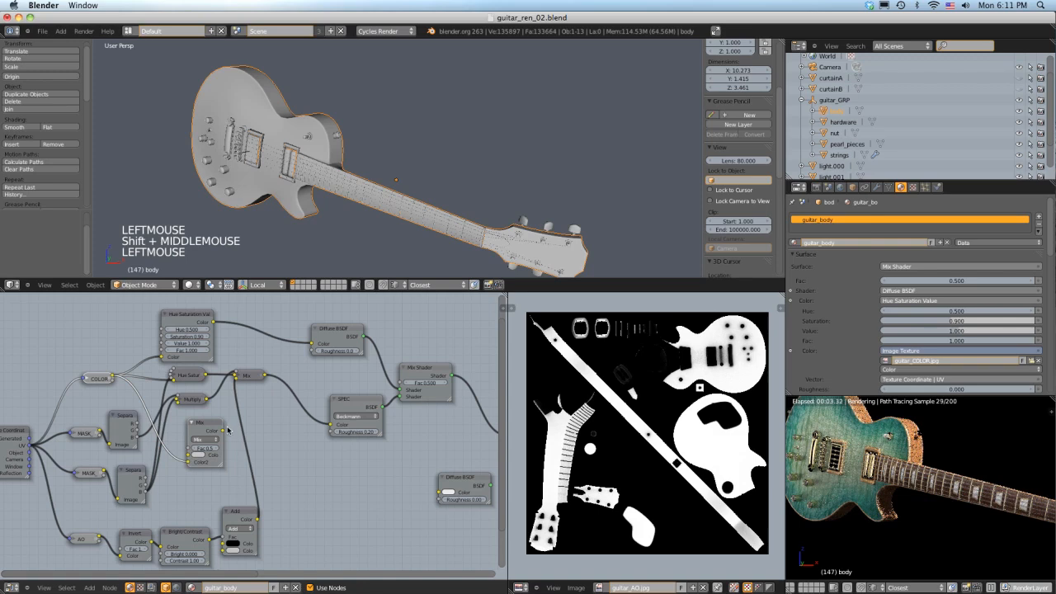
pyautogui.moveTo(262, 427); pyautogui.dragTo(211, 423, button='middle')
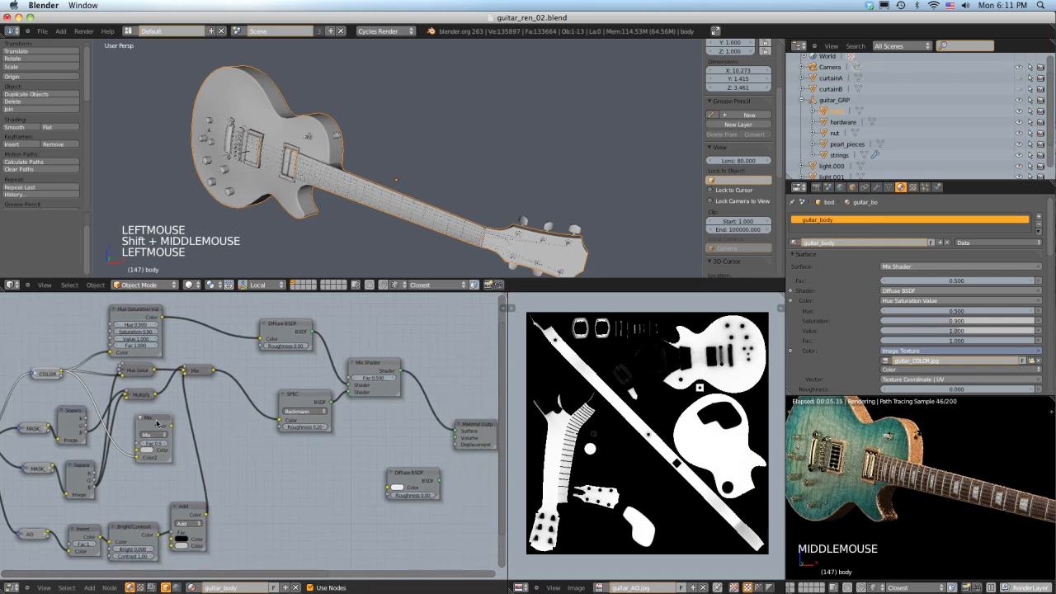
pyautogui.click(91, 418)
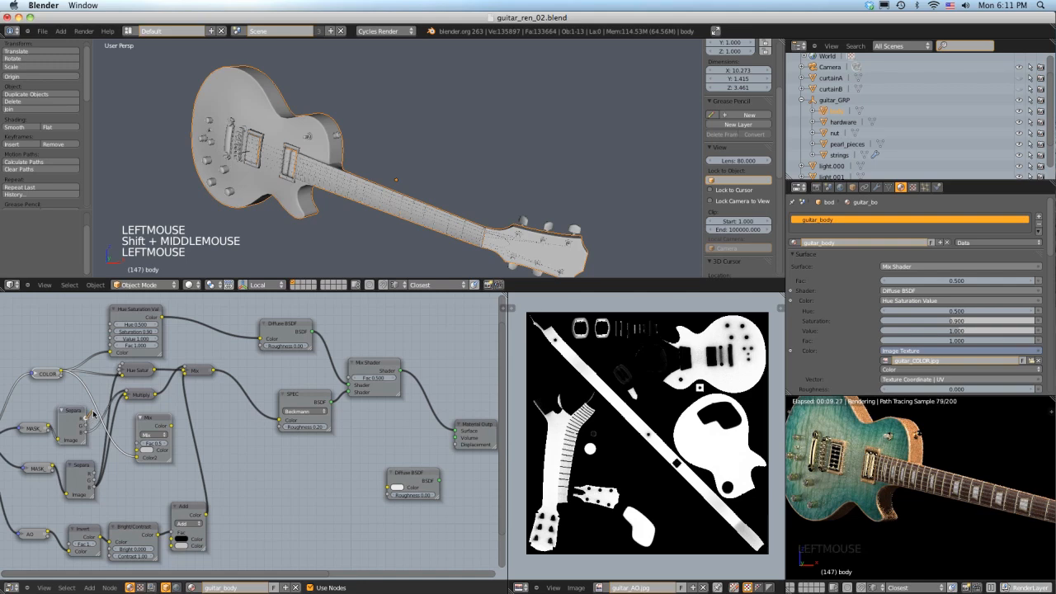
pyautogui.moveTo(86, 424); pyautogui.dragTo(135, 445)
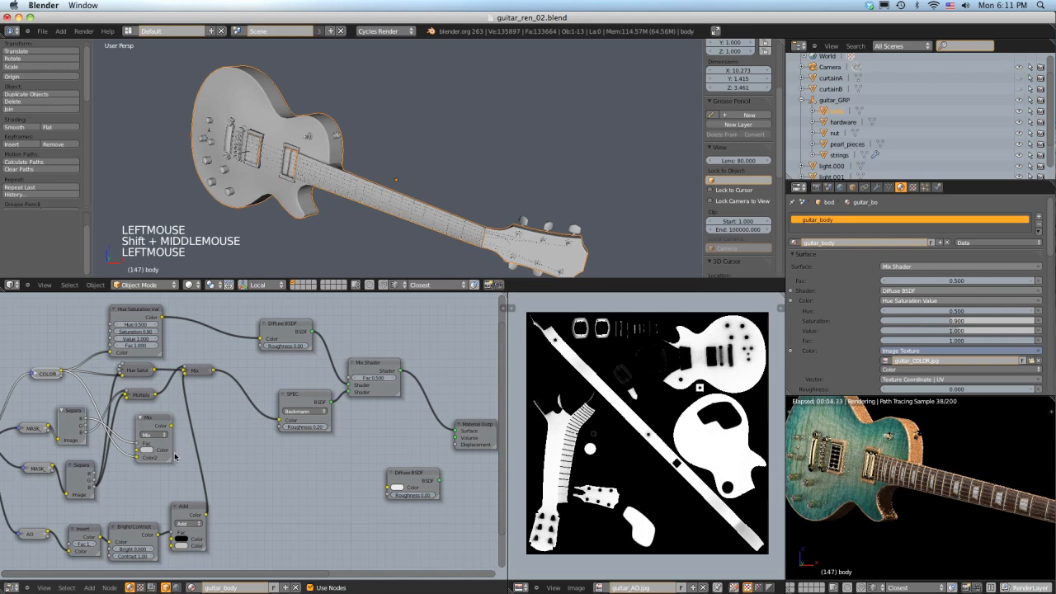
# Step: Add a second Mix node beside the first, feeding the first Mix into its Color1 and the upper mask's blue channel into its Fac
pyautogui.hotkey('shift', 'a')
pyautogui.click(200, 476)
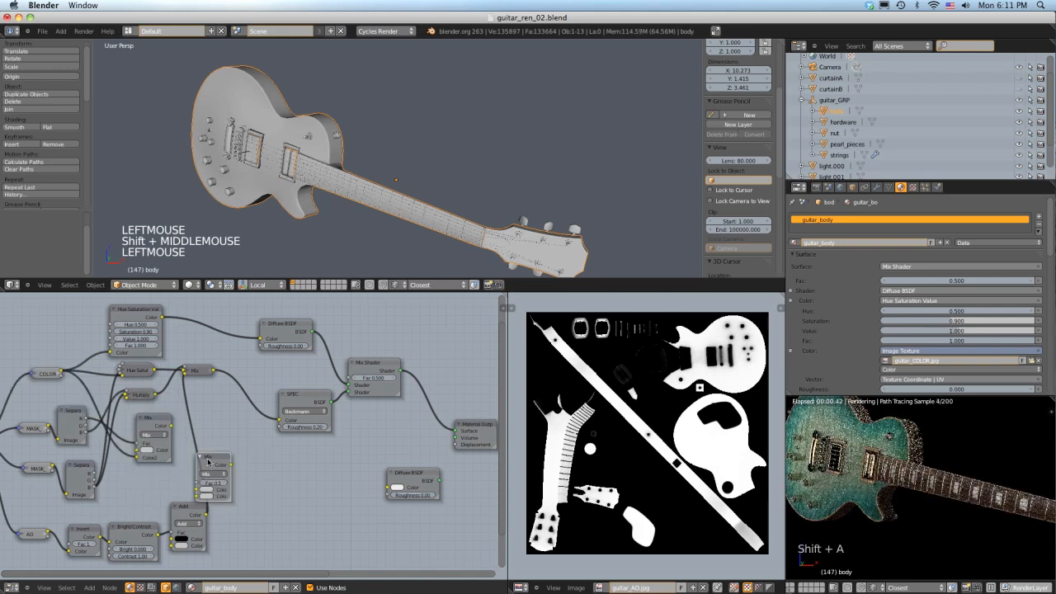
pyautogui.moveTo(209, 458); pyautogui.dragTo(221, 412, button='right')
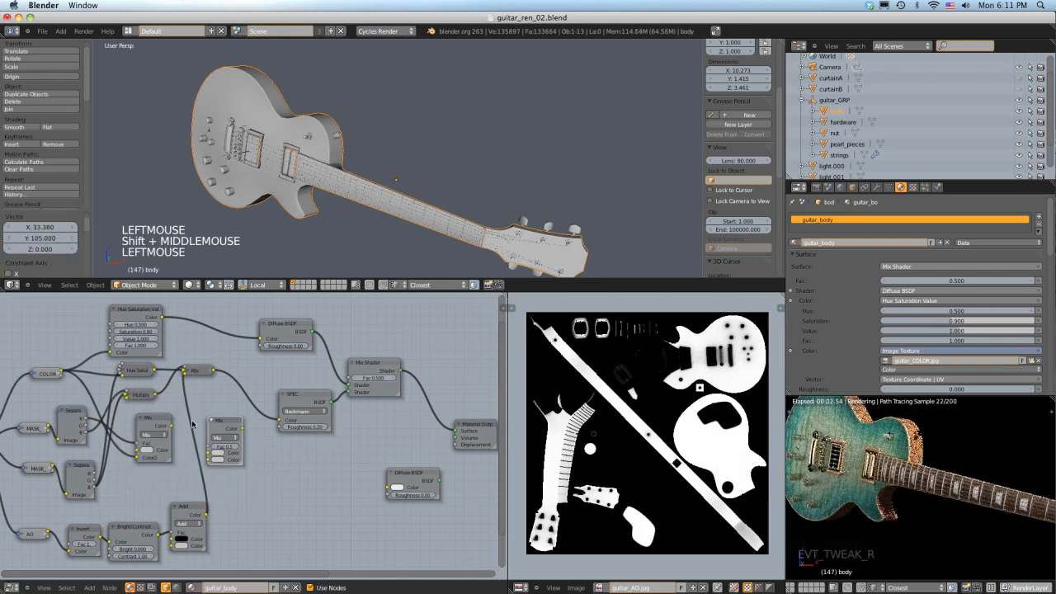
pyautogui.moveTo(173, 430); pyautogui.dragTo(206, 454)
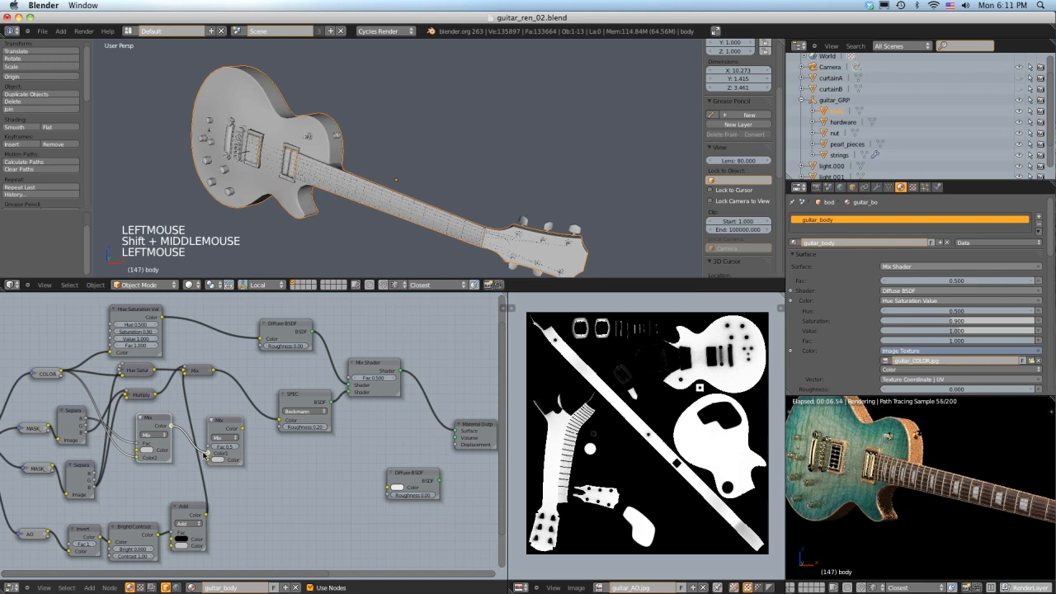
pyautogui.moveTo(204, 454); pyautogui.dragTo(206, 453)
pyautogui.moveTo(85, 433); pyautogui.dragTo(208, 452)
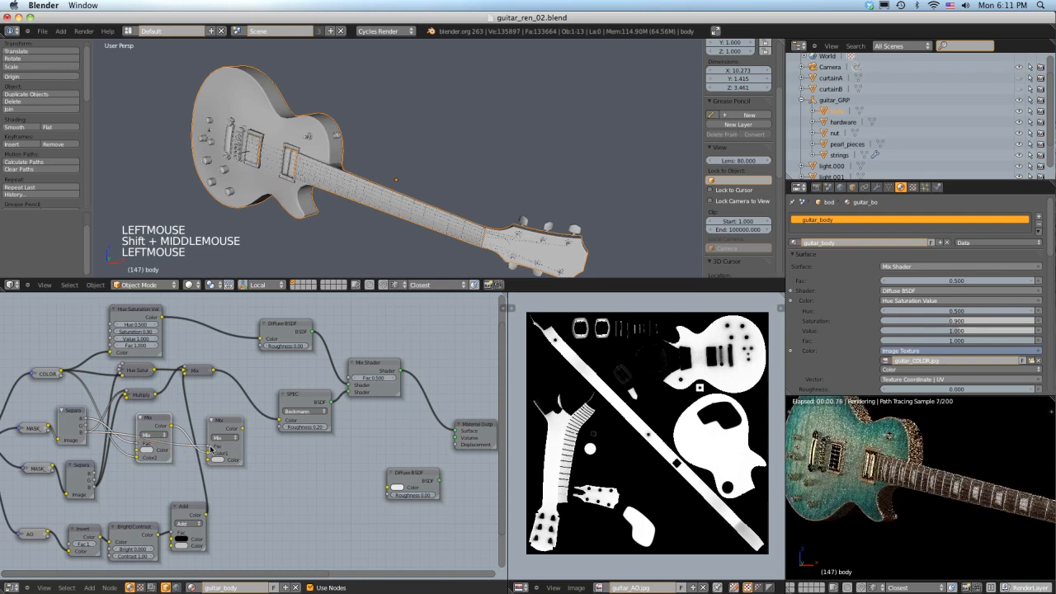
# Step: Darken the second Mix node's Color2 to black and preview the node's output on the guitar through the spare Diffuse BSDF
pyautogui.click(221, 460)
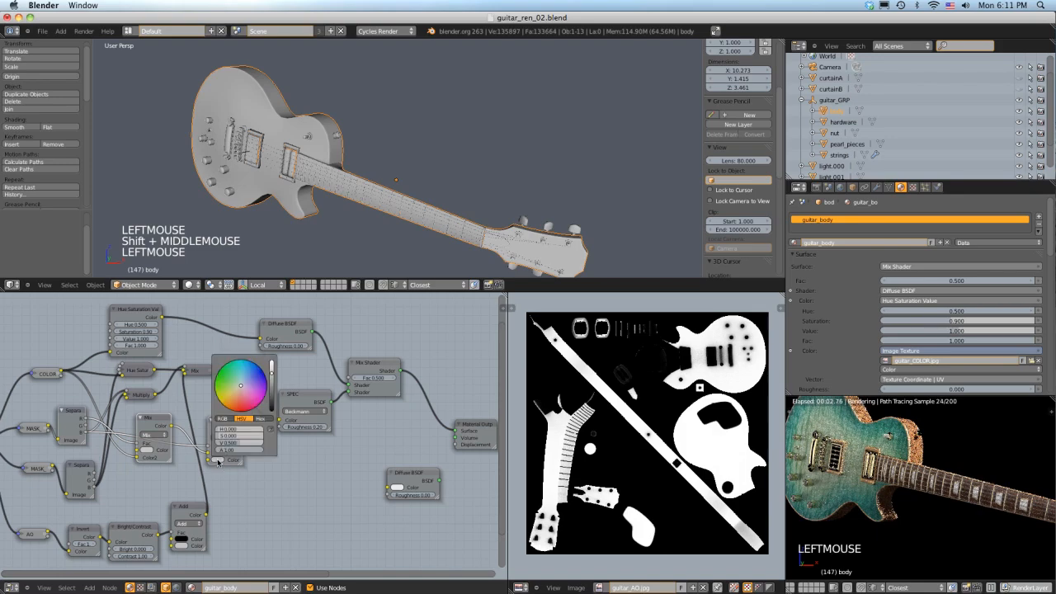
pyautogui.moveTo(272, 378); pyautogui.dragTo(273, 410)
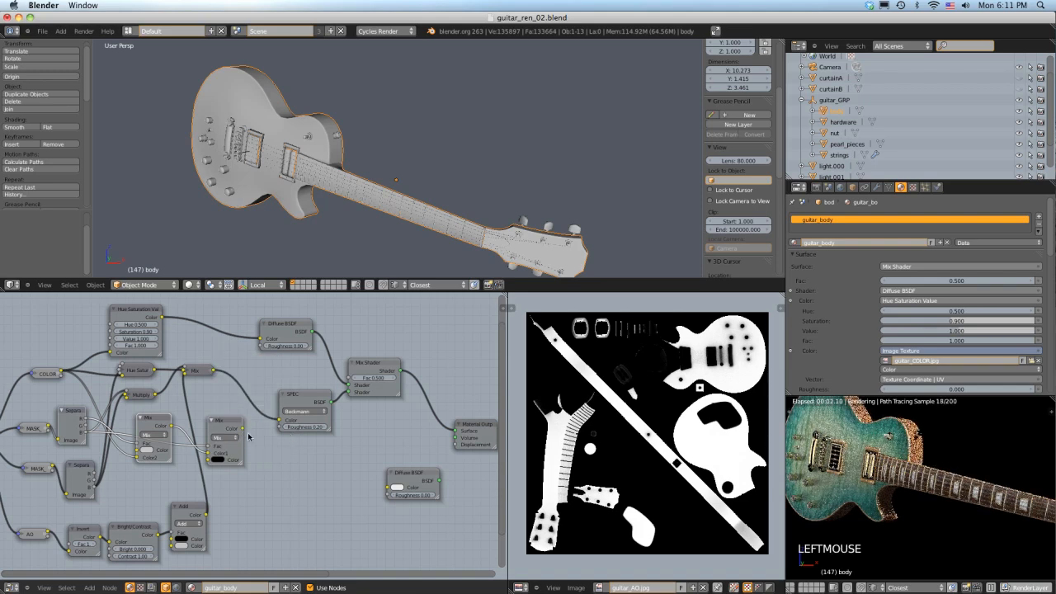
pyautogui.moveTo(248, 437); pyautogui.dragTo(230, 445, button='middle')
pyautogui.moveTo(224, 438); pyautogui.dragTo(436, 442)
pyautogui.keyDown('shift'); pyautogui.moveTo(960, 460); pyautogui.dragTo(923, 460, button='middle'); pyautogui.keyUp('shift')
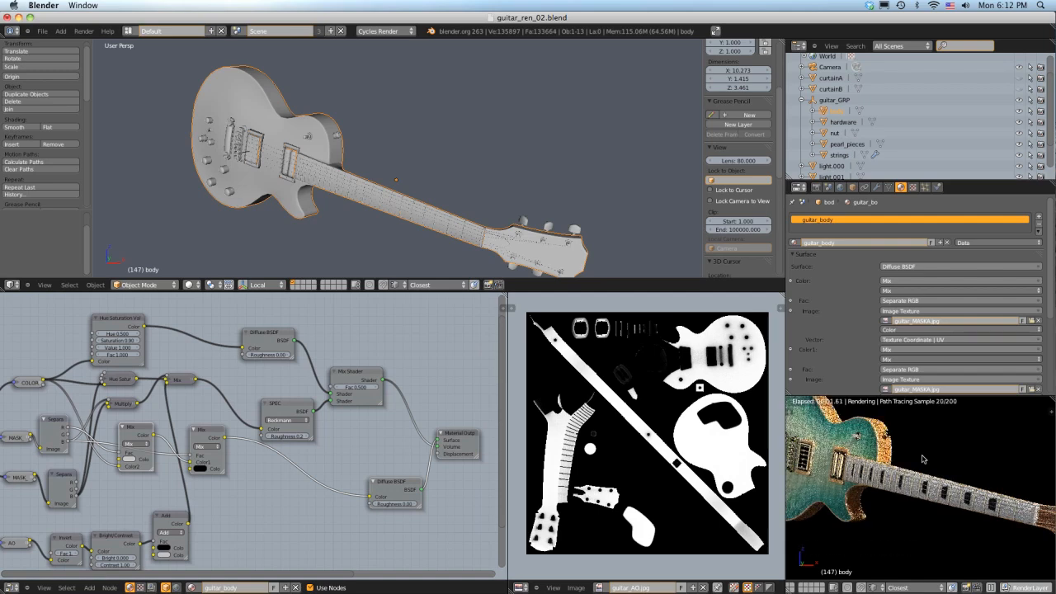
pyautogui.keyDown('shift'); pyautogui.moveTo(932, 459); pyautogui.dragTo(912, 460, button='middle'); pyautogui.keyUp('shift')
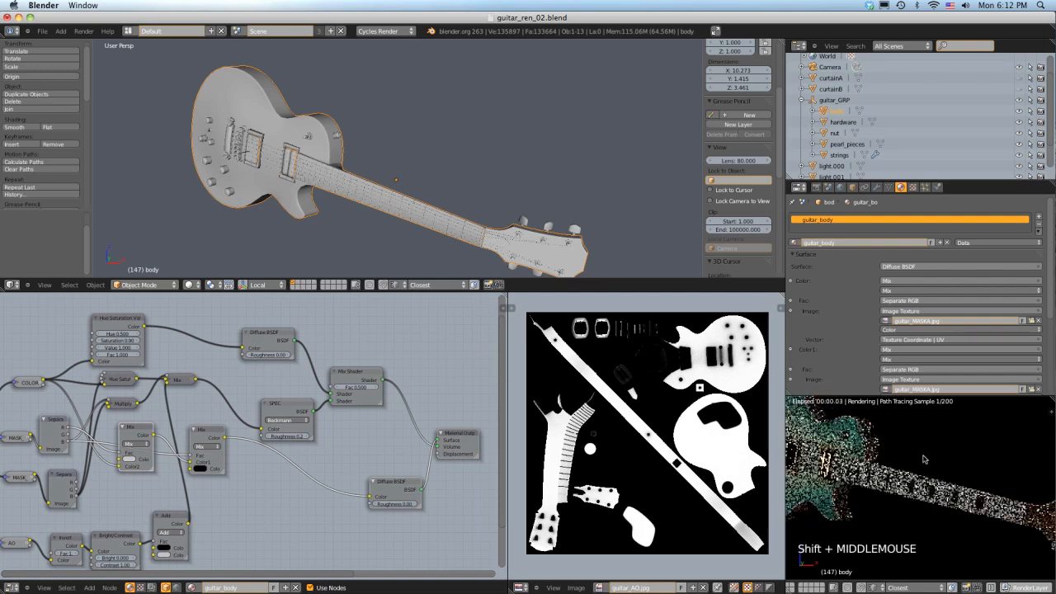
# Step: Set the brightness value of the second Mix node's Color2 to 0.01 and shift the node slightly closer to the first Mix
pyautogui.click(200, 469)
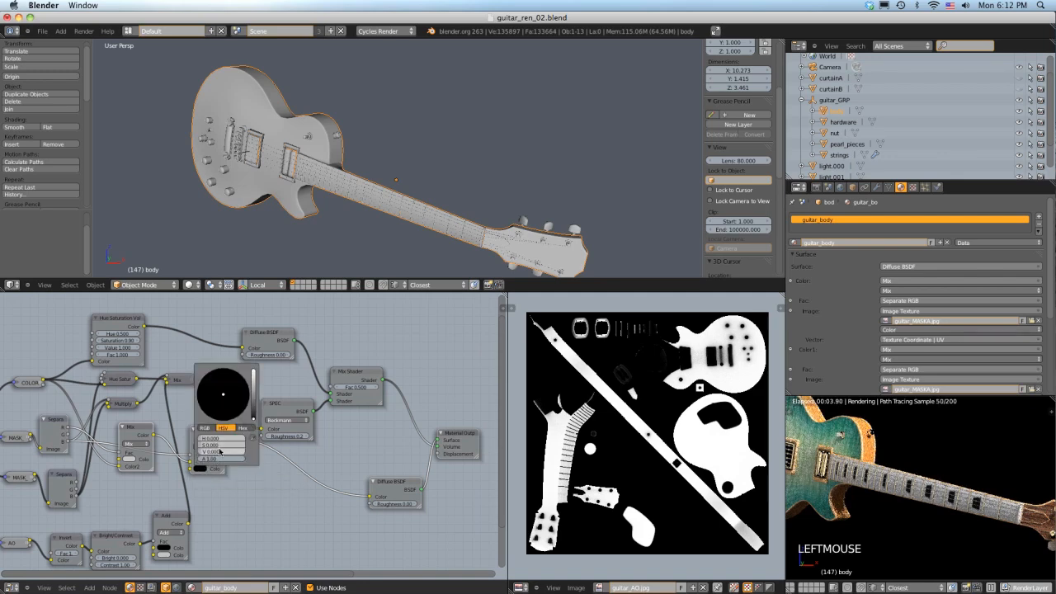
pyautogui.press('super+Tab')
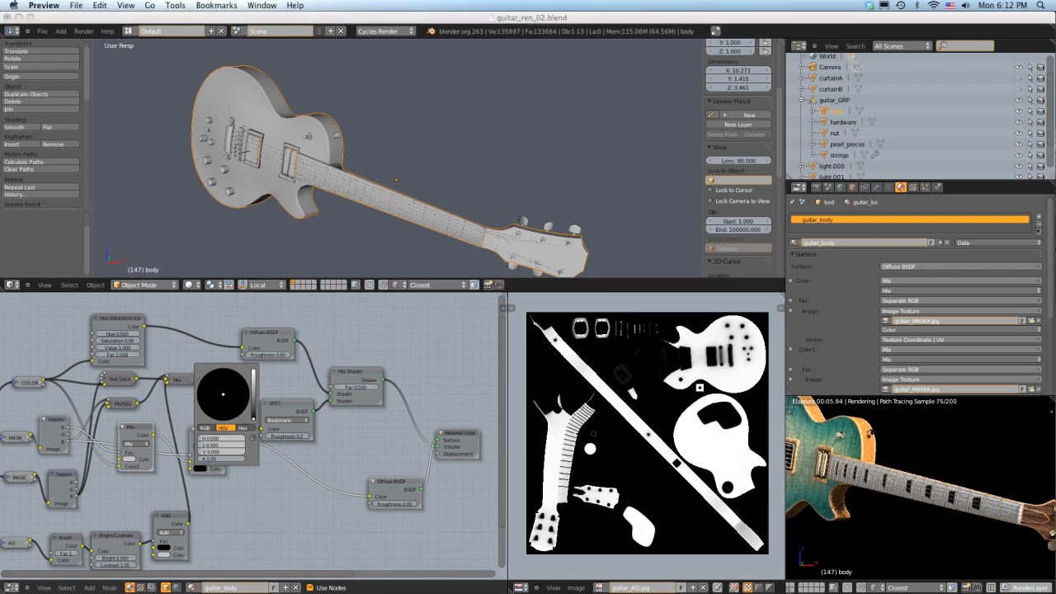
pyautogui.press('super+Tab')
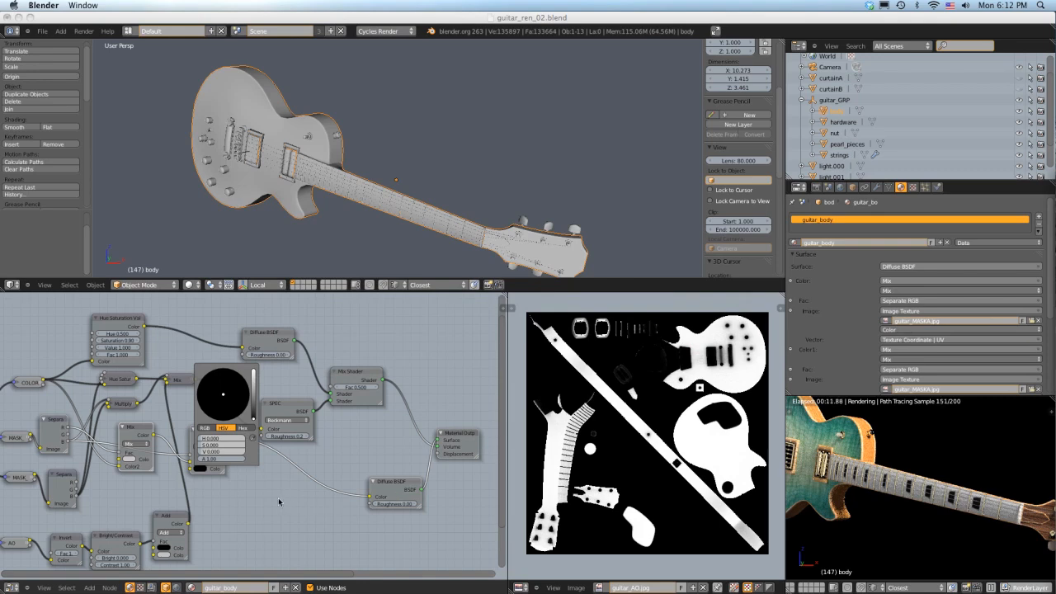
pyautogui.click(231, 450)
pyautogui.click(230, 451)
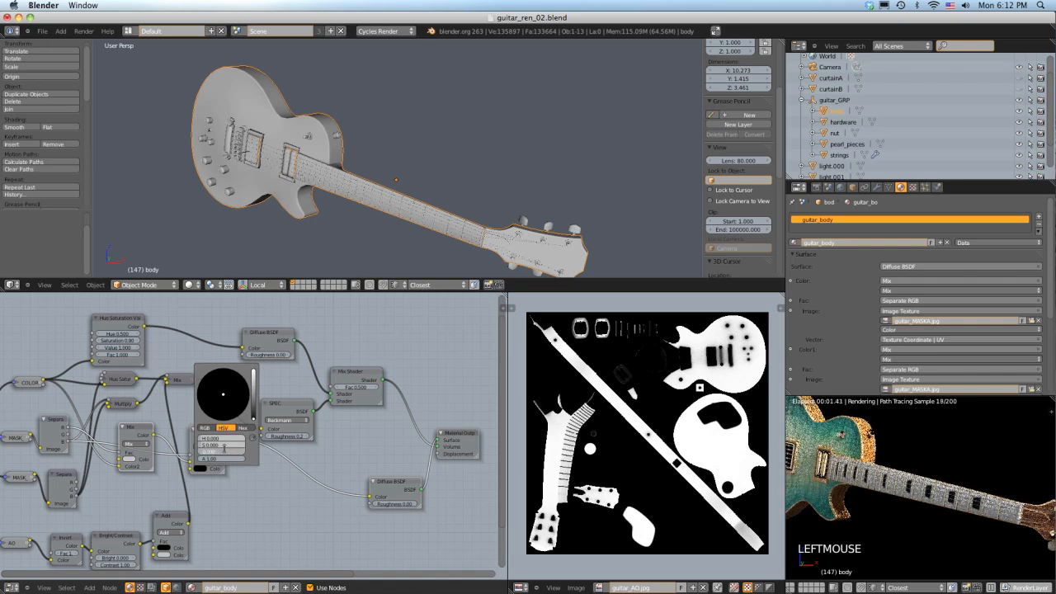
pyautogui.write('.01')
pyautogui.press('Return')
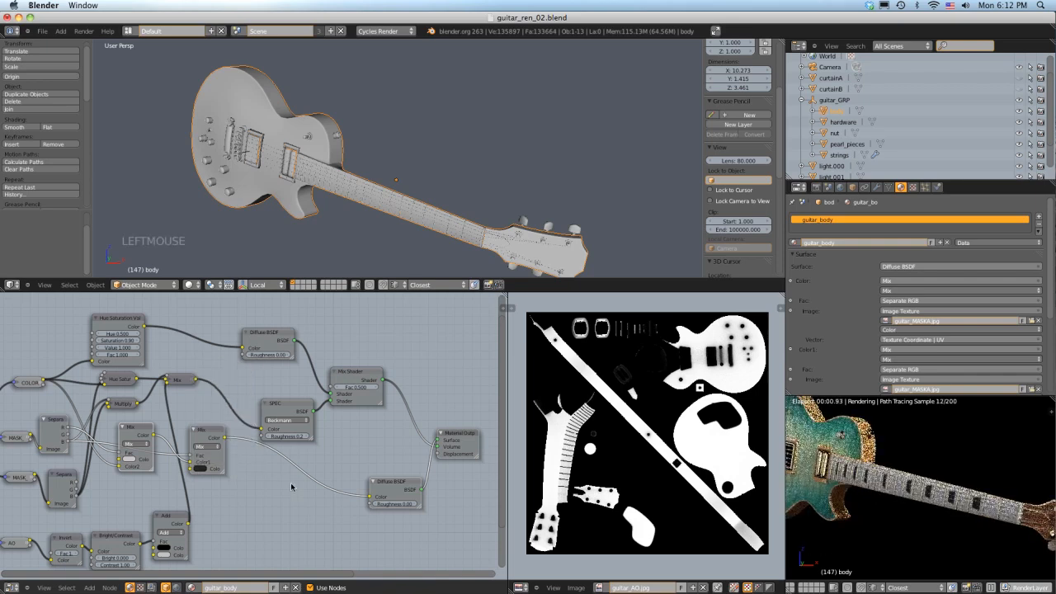
pyautogui.moveTo(209, 431); pyautogui.dragTo(197, 437, button='right')
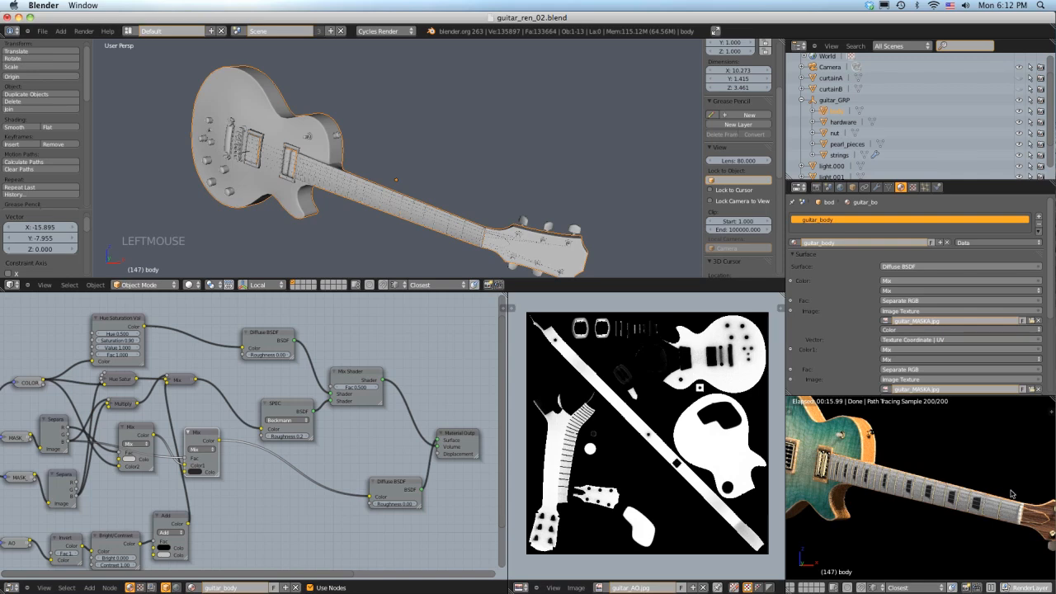
# Step: Connect the second Mix node's output to the SPEC shader's Roughness and restore the Mix Shader as the Material Output surface
pyautogui.keyDown('shift'); pyautogui.moveTo(1012, 493); pyautogui.dragTo(957, 484, button='middle'); pyautogui.keyUp('shift')
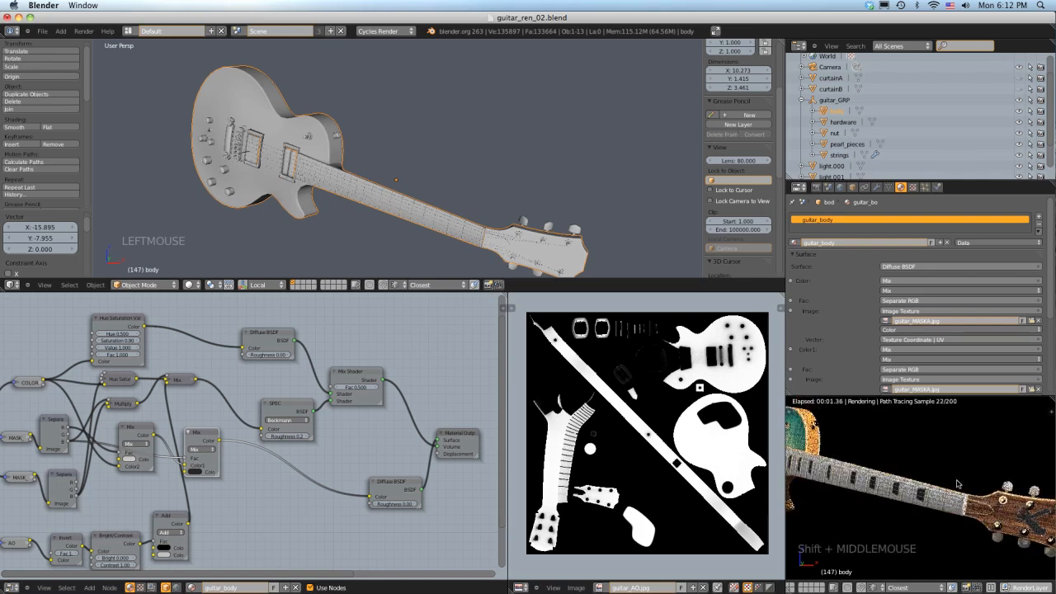
pyautogui.keyDown('shift'); pyautogui.moveTo(947, 481); pyautogui.dragTo(964, 465, button='middle'); pyautogui.keyUp('shift')
pyautogui.keyDown('shift'); pyautogui.moveTo(992, 497); pyautogui.dragTo(980, 493, button='middle'); pyautogui.keyUp('shift')
pyautogui.scroll(3, 973, 493)
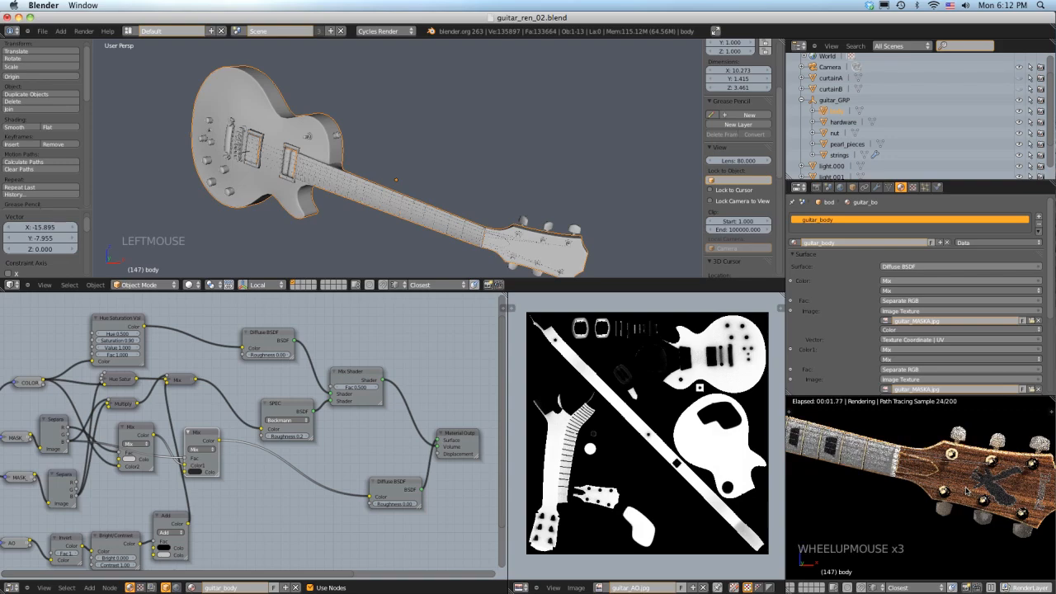
pyautogui.scroll(-4, 968, 491)
pyautogui.moveTo(967, 492)
pyautogui.keyDown('shift'); pyautogui.mouseDown(button='middle')
pyautogui.moveTo(949, 483)
pyautogui.moveTo(1028, 516)
pyautogui.mouseUp(button='middle'); pyautogui.keyUp('shift')
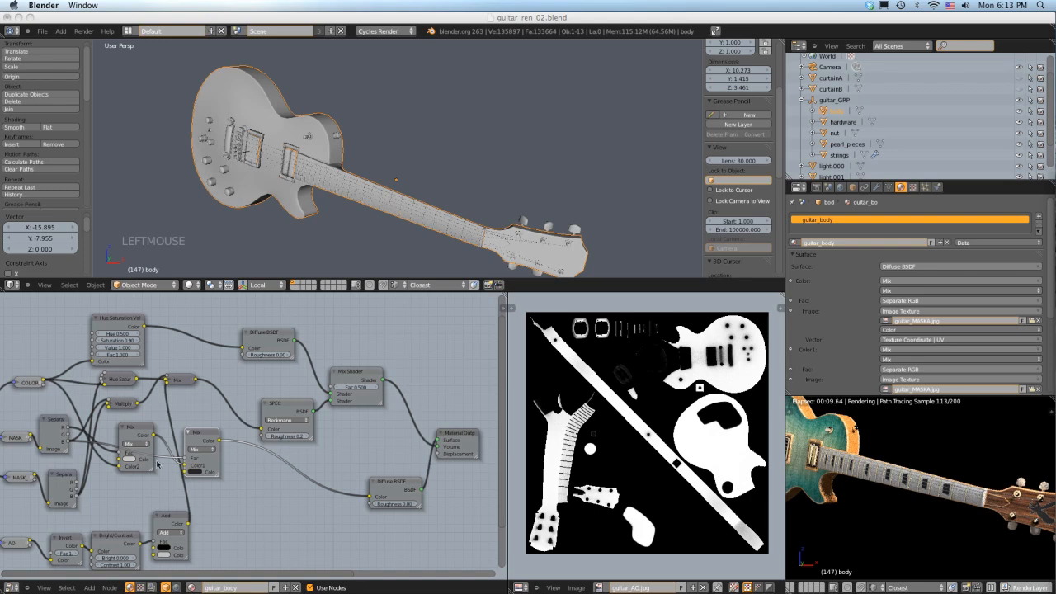
pyautogui.moveTo(217, 443); pyautogui.dragTo(264, 436)
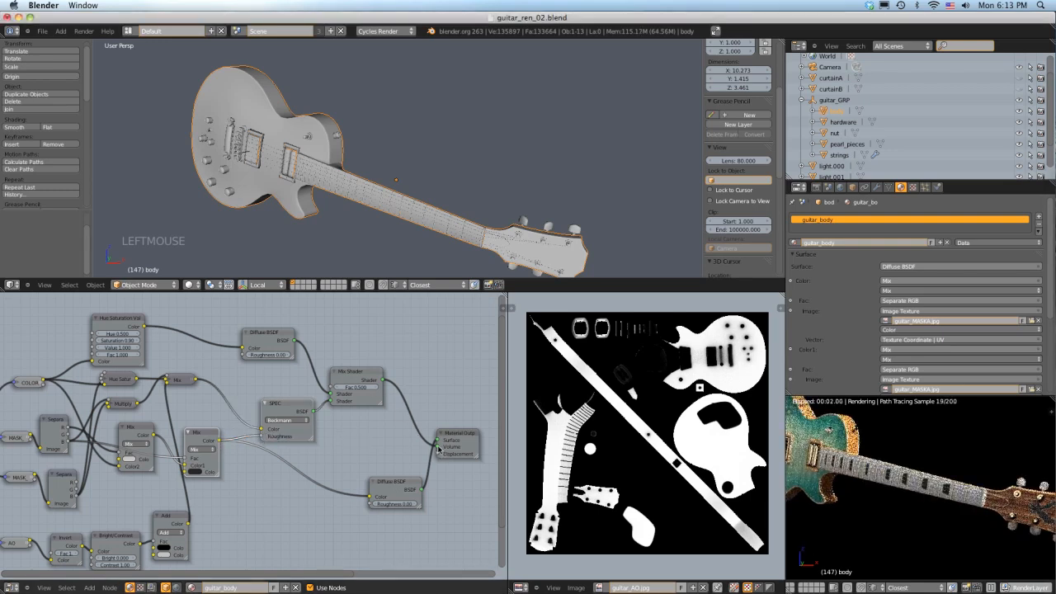
pyautogui.moveTo(437, 446); pyautogui.dragTo(316, 506)
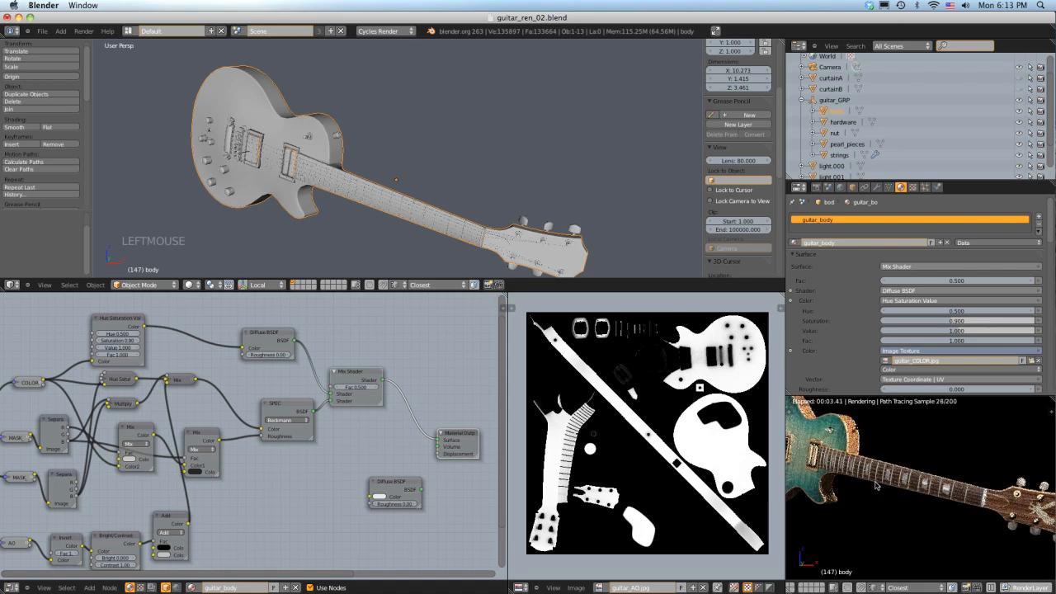
pyautogui.scroll(3, 240, 426)
pyautogui.scroll(-4, 240, 426)
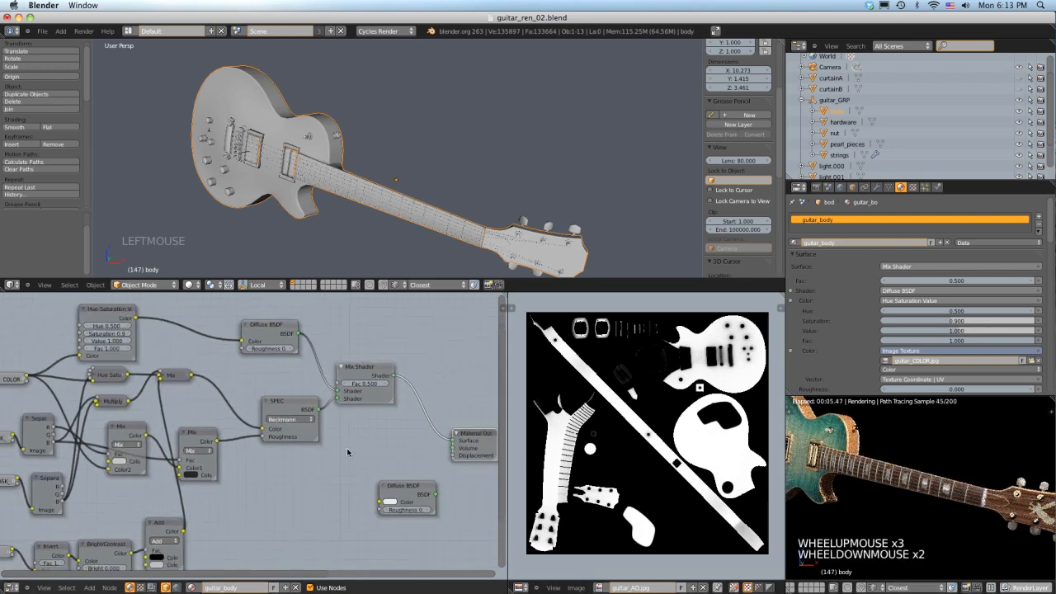
pyautogui.keyDown('shift'); pyautogui.moveTo(240, 426); pyautogui.dragTo(277, 357, button='middle'); pyautogui.keyUp('shift')
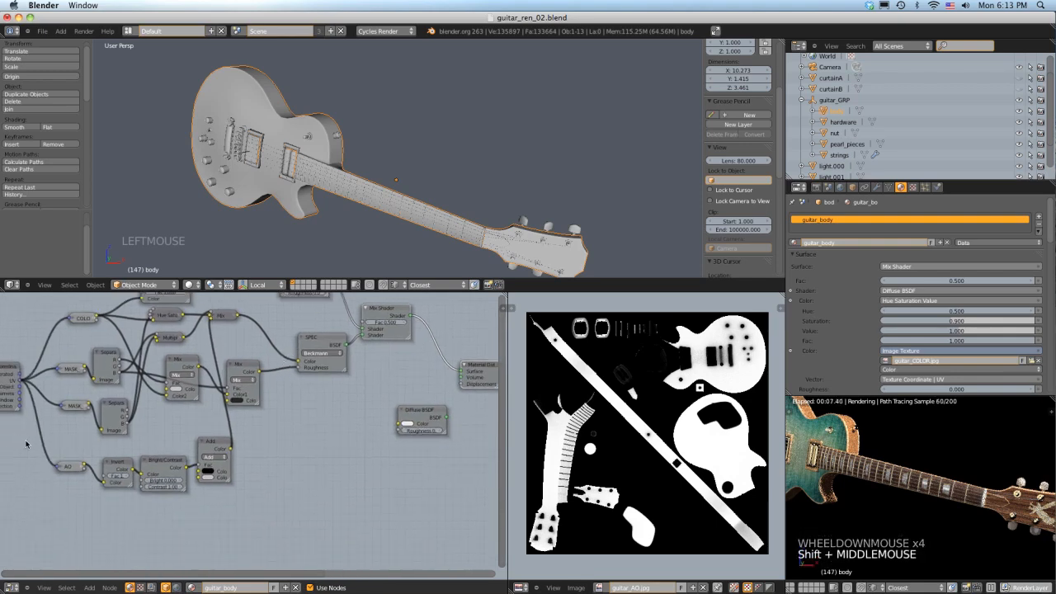
pyautogui.press('b')
pyautogui.moveTo(28, 443); pyautogui.dragTo(277, 504)
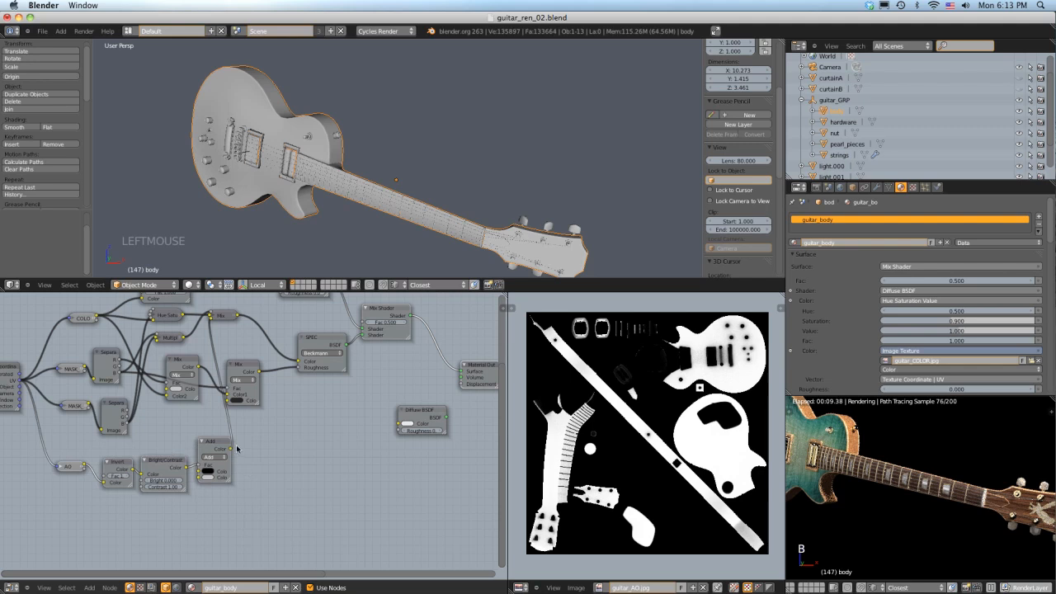
pyautogui.press('g')
pyautogui.rightClick(426, 313)
pyautogui.press('s')
pyautogui.press('s')
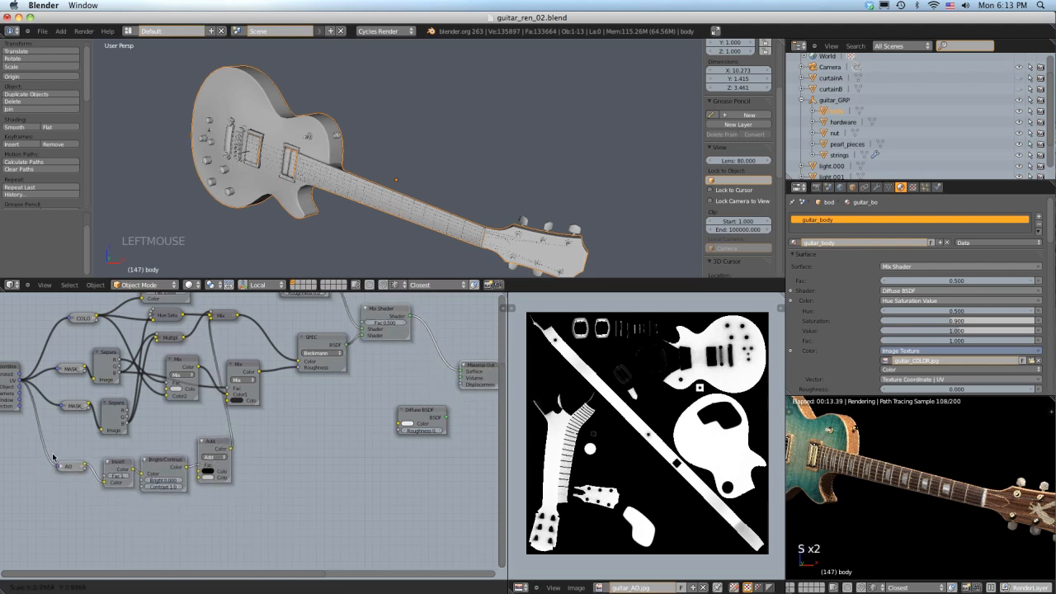
pyautogui.rightClick(54, 455)
pyautogui.press('a')
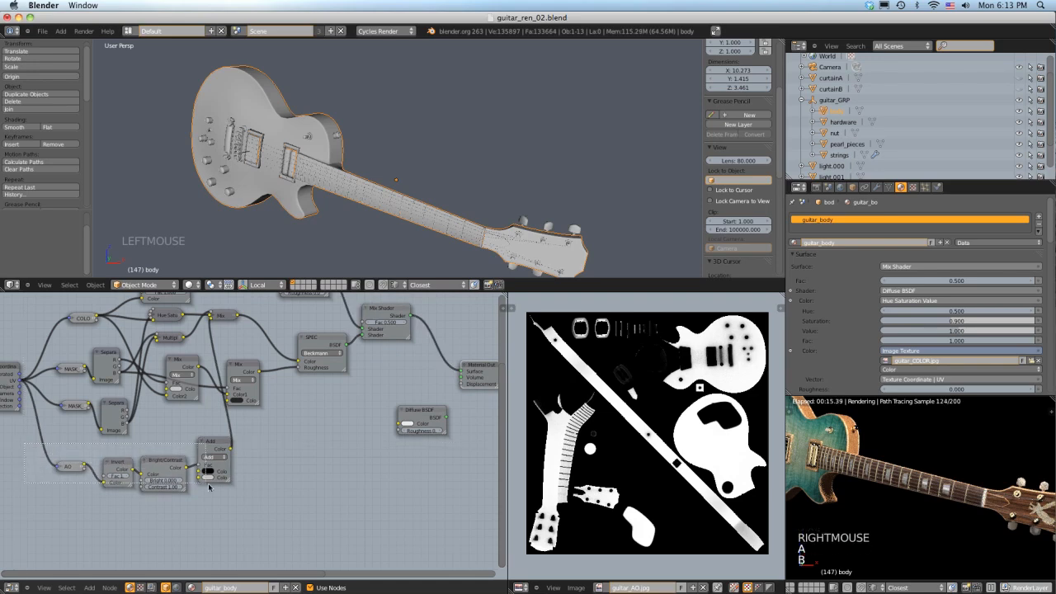
# Step: Move the AO, Invert, Bright/Contrast and Add nodes together slightly down and left, clear of the mask nodes
pyautogui.press('b')
pyautogui.press('g')
pyautogui.click(238, 486)
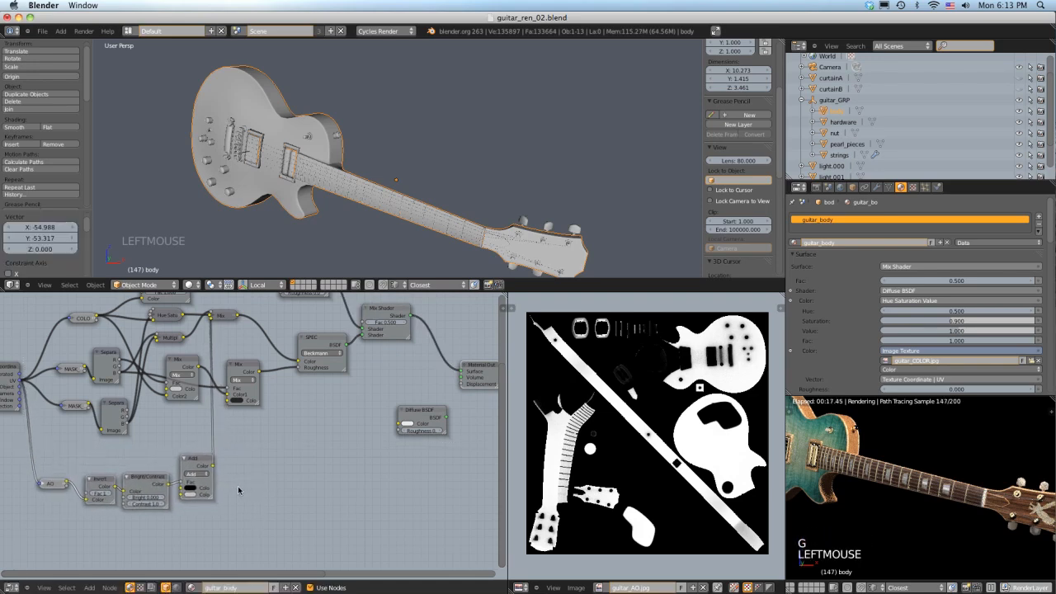
# Step: Examine the rendered fretboard, inlays and headstock up close to judge the effect of the roughness mapping
pyautogui.keyDown('shift'); pyautogui.moveTo(240, 476); pyautogui.dragTo(249, 481, button='middle'); pyautogui.keyUp('shift')
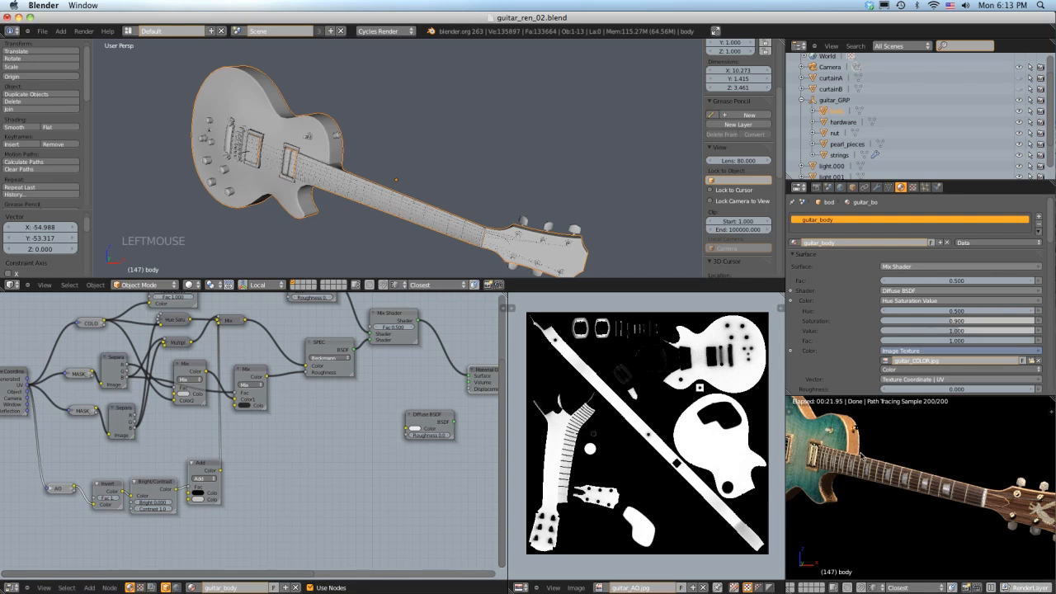
pyautogui.scroll(4, 899, 464)
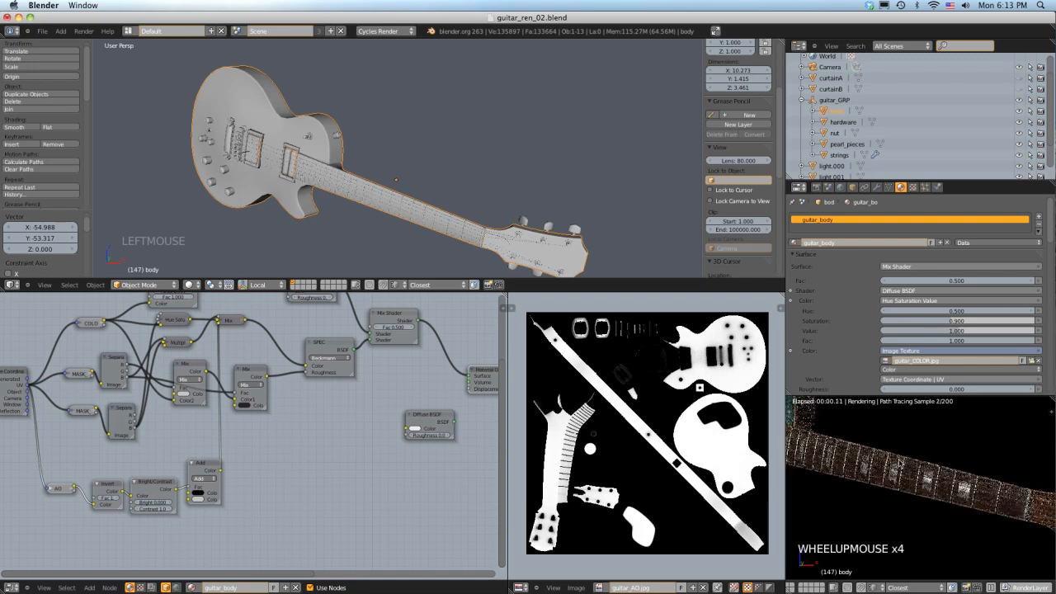
pyautogui.keyDown('shift'); pyautogui.moveTo(899, 464); pyautogui.dragTo(905, 461, button='middle'); pyautogui.keyUp('shift')
pyautogui.scroll(2, 905, 460)
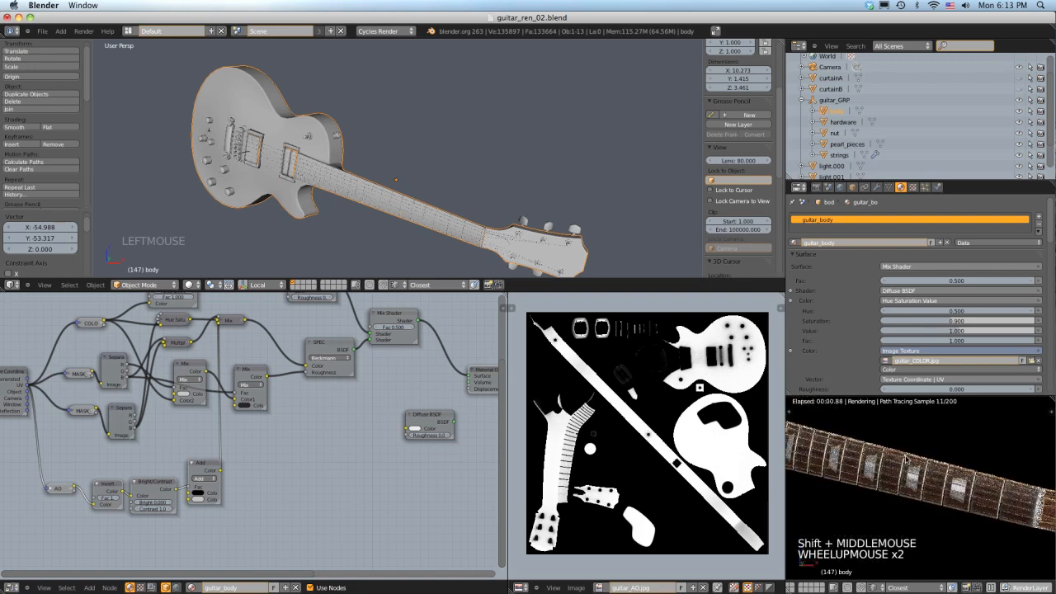
pyautogui.scroll(-3, 985, 514)
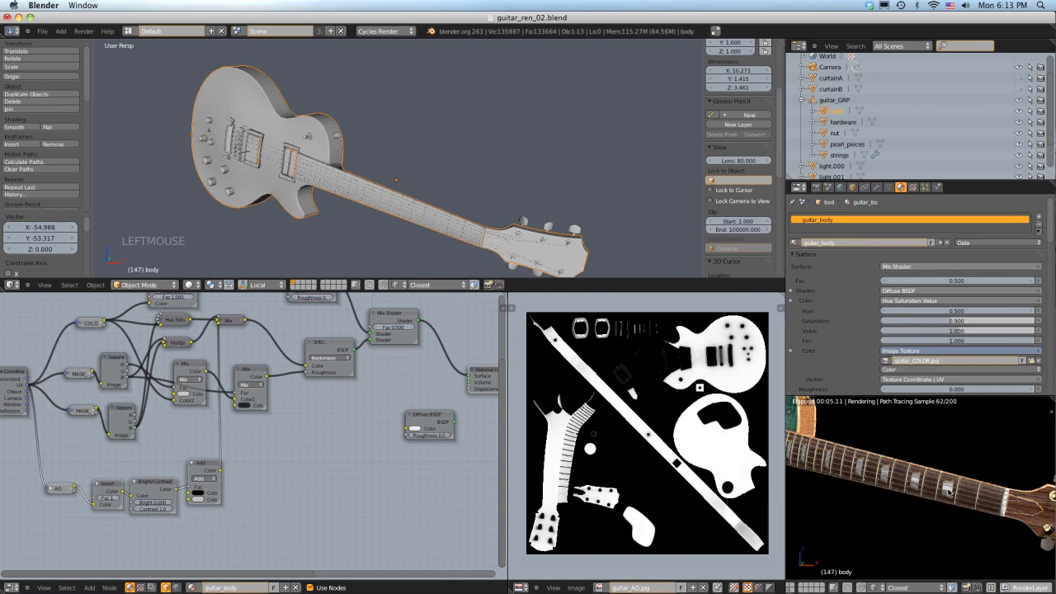
pyautogui.scroll(-1, 950, 492)
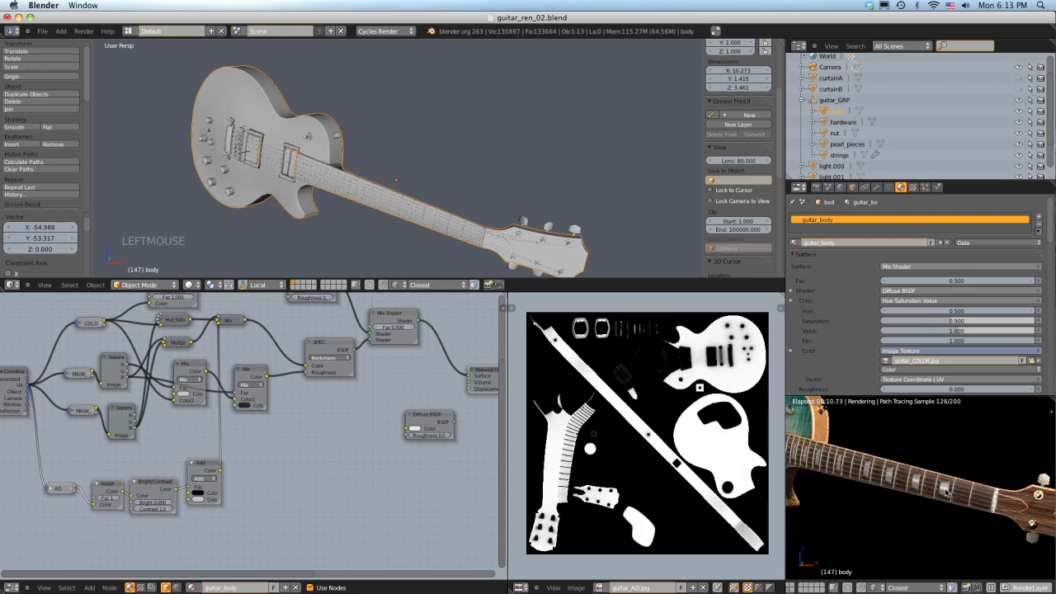
# Step: Examine the rendered headstock, fretboard and body in turn, finishing with a view of most of the guitar
pyautogui.scroll(-2, 946, 492)
pyautogui.keyDown('shift'); pyautogui.moveTo(945, 491); pyautogui.dragTo(930, 484, button='middle'); pyautogui.keyUp('shift')
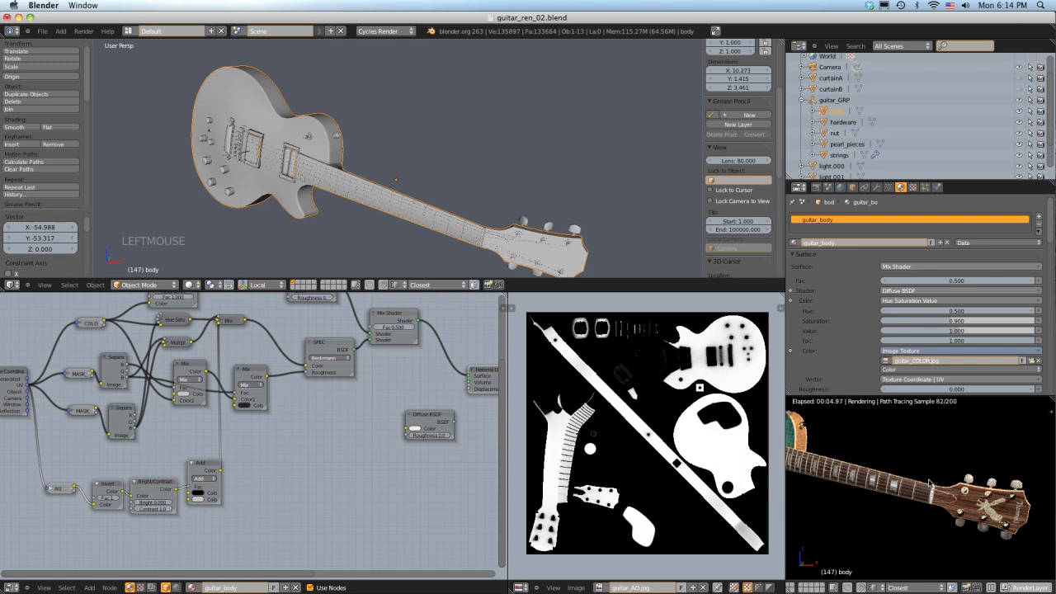
pyautogui.scroll(3, 929, 484)
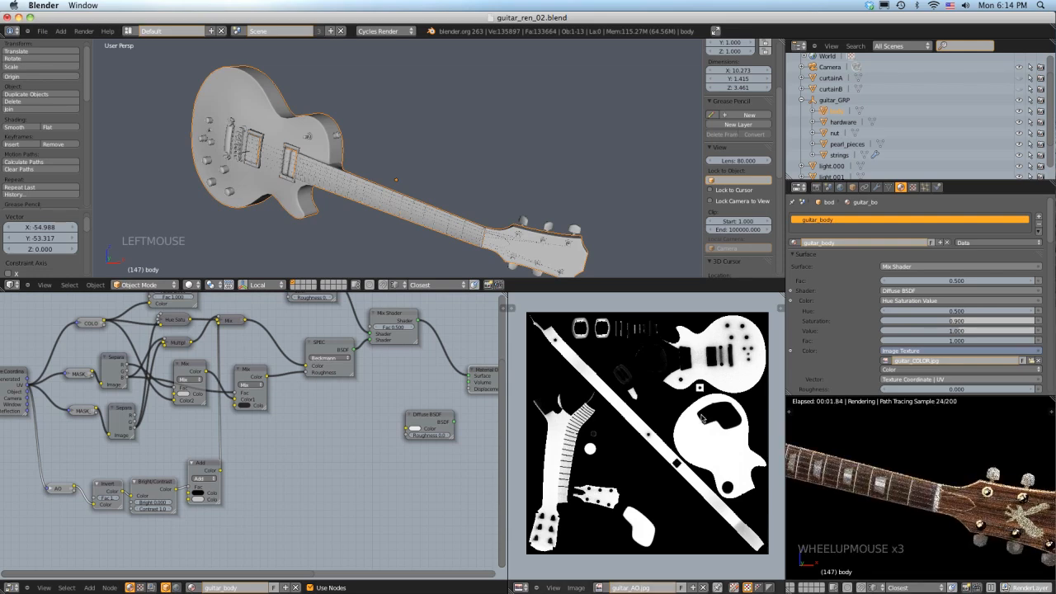
pyautogui.scroll(-3, 899, 481)
pyautogui.keyDown('shift'); pyautogui.moveTo(899, 481); pyautogui.dragTo(876, 475, button='middle'); pyautogui.keyUp('shift')
pyautogui.scroll(3, 861, 506)
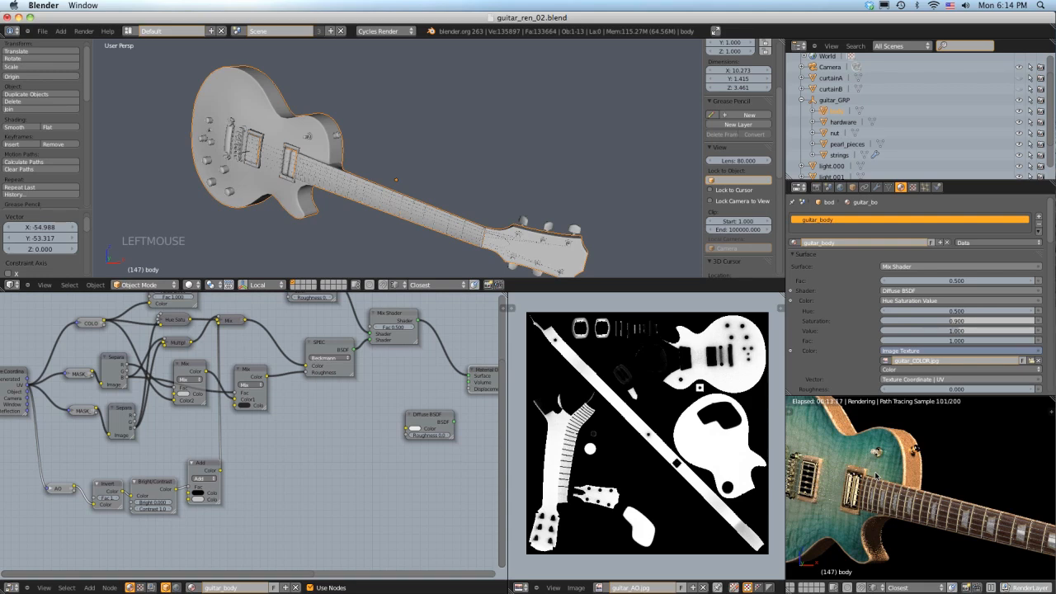
pyautogui.scroll(-3, 875, 475)
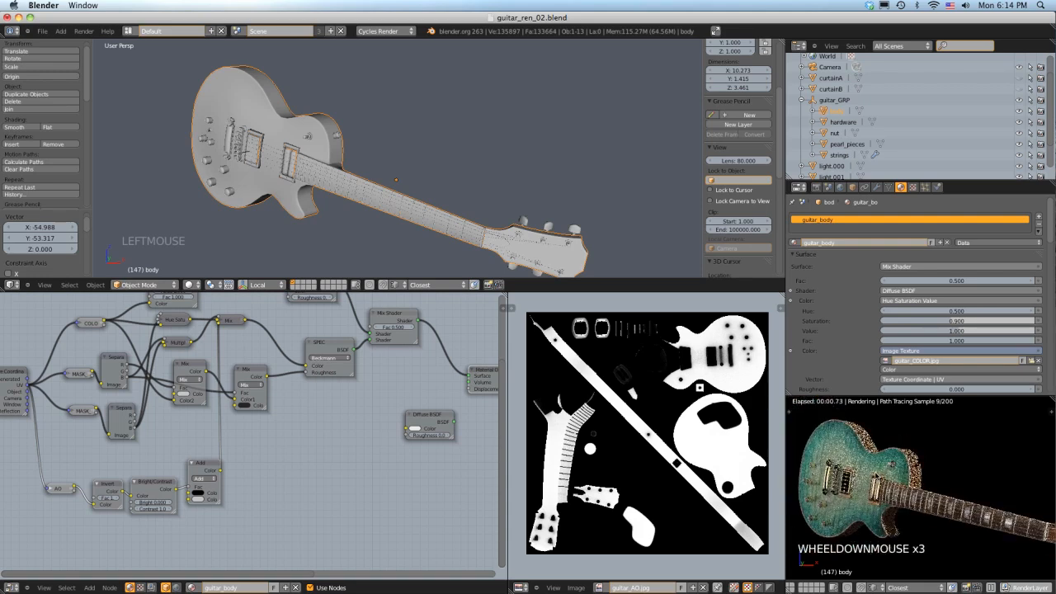
# Step: Move the Add node of the AO chain up, closer to the Mix nodes
pyautogui.click(119, 471)
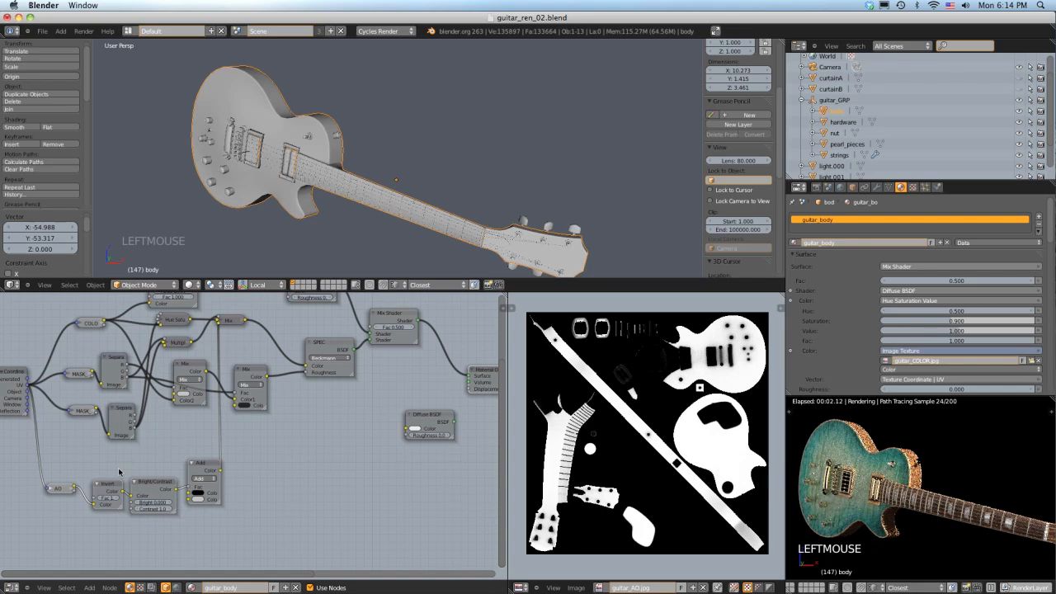
pyautogui.click(204, 464)
pyautogui.moveTo(204, 461); pyautogui.dragTo(204, 428, button='right')
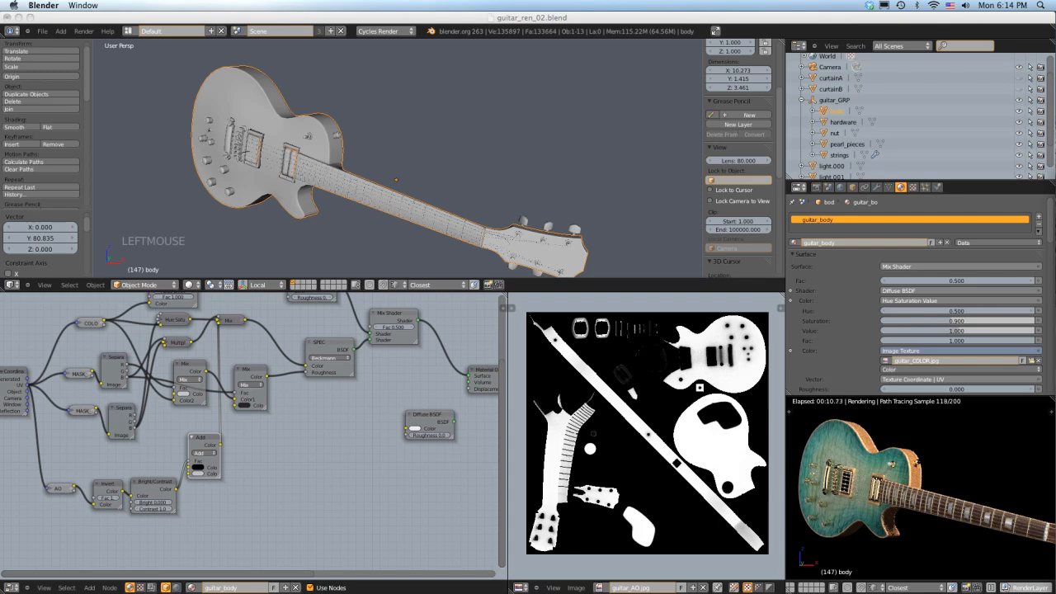
# Step: Add a Glossy BSDF node in the free space between the AO chain's Add node and the spare Diffuse BSDF
pyautogui.middleClick(236, 428)
pyautogui.click(238, 437)
pyautogui.scroll(-2, 285, 440)
pyautogui.scroll(1, 285, 439)
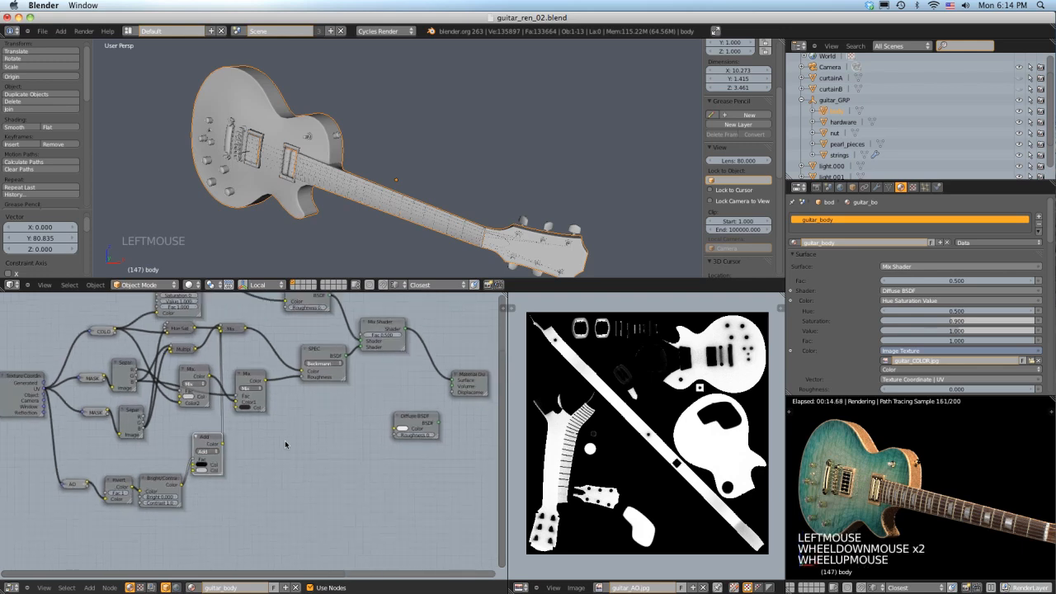
pyautogui.scroll(-1, 285, 440)
pyautogui.hotkey('shift', 'a')
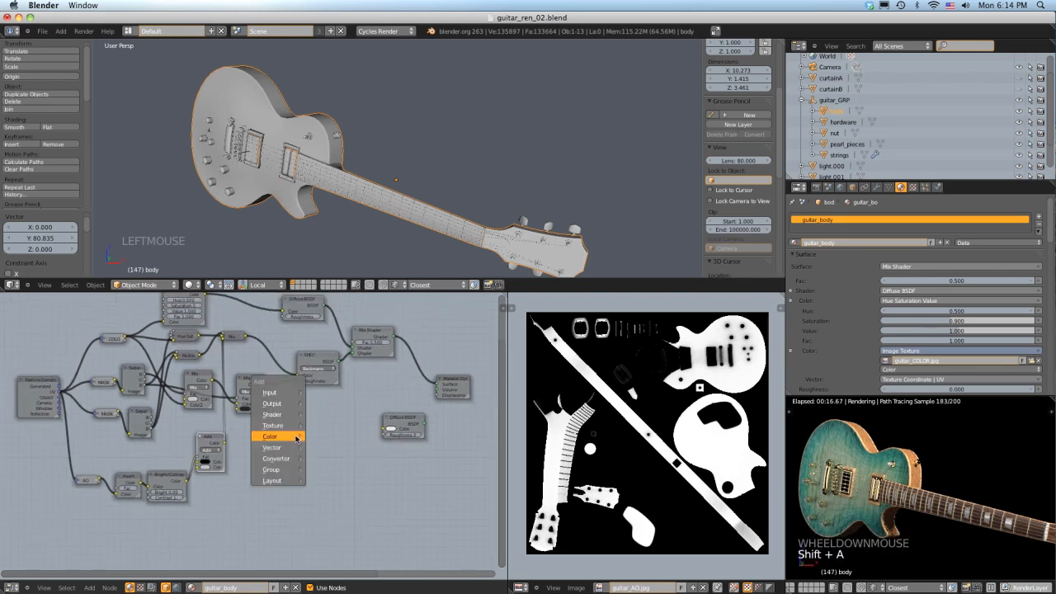
pyautogui.moveTo(284, 414)
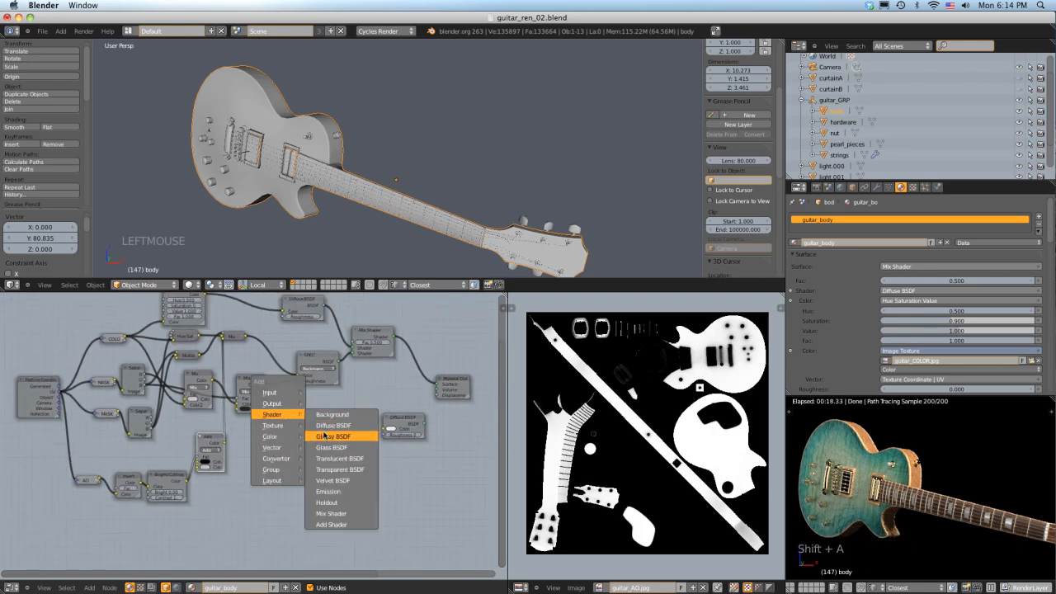
pyautogui.click(324, 436)
pyautogui.rightClick(310, 437)
pyautogui.scroll(3, 267, 462)
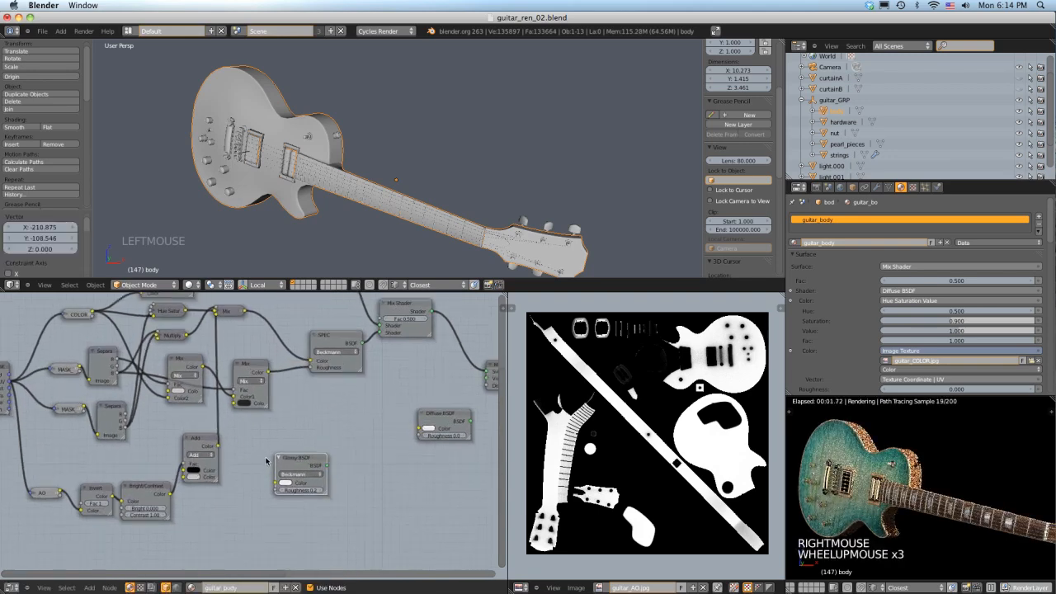
pyautogui.scroll(1, 266, 462)
# Step: Label the new Glossy BSDF node HiGloss
pyautogui.click(272, 462)
pyautogui.press('n')
pyautogui.click(459, 315)
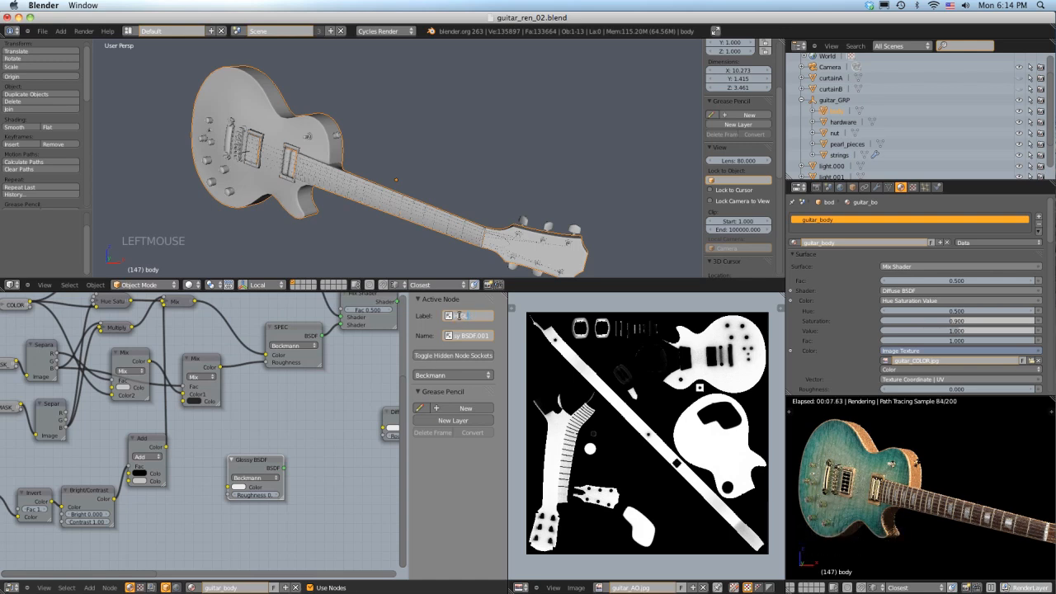
pyautogui.write('HiGloss')
pyautogui.press('Return')
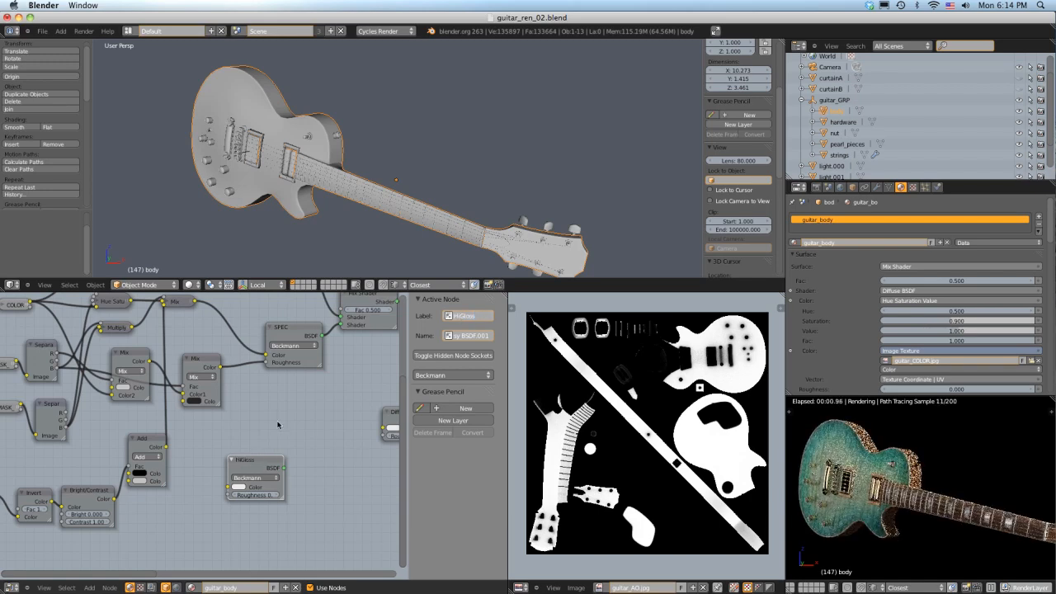
# Step: Add a color Mix node set to Multiply and place it between the AO chain's Add node and the HiGloss shader
pyautogui.scroll(-1, 124, 466)
pyautogui.keyDown('shift'); pyautogui.moveTo(116, 474); pyautogui.dragTo(119, 468, button='middle'); pyautogui.keyUp('shift')
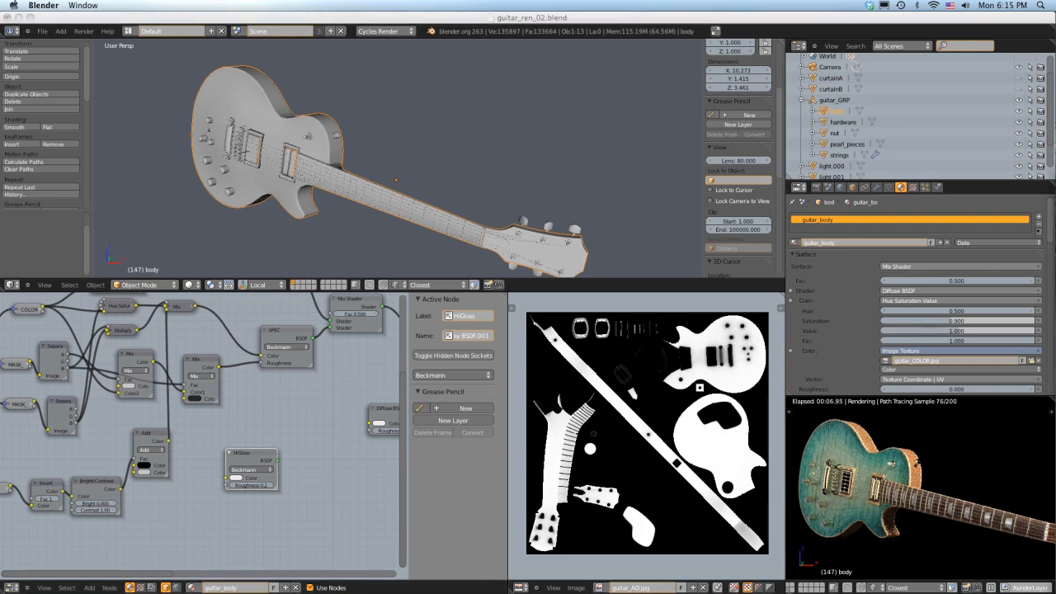
pyautogui.click(304, 483)
pyautogui.hotkey('shift', 'a')
pyautogui.moveTo(312, 483)
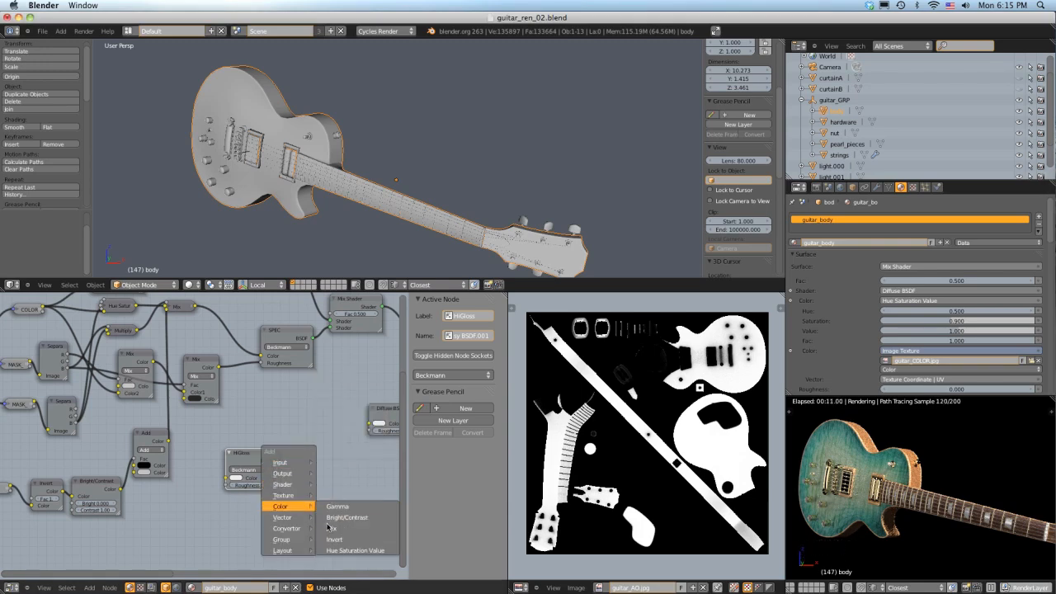
pyautogui.click(330, 514)
pyautogui.moveTo(333, 514); pyautogui.dragTo(333, 471, button='right')
pyautogui.moveTo(221, 445); pyautogui.dragTo(261, 430, button='right')
pyautogui.click(239, 450)
pyautogui.click(226, 425)
pyautogui.keyDown('shift'); pyautogui.moveTo(204, 404); pyautogui.dragTo(245, 430, button='middle'); pyautogui.keyUp('shift')
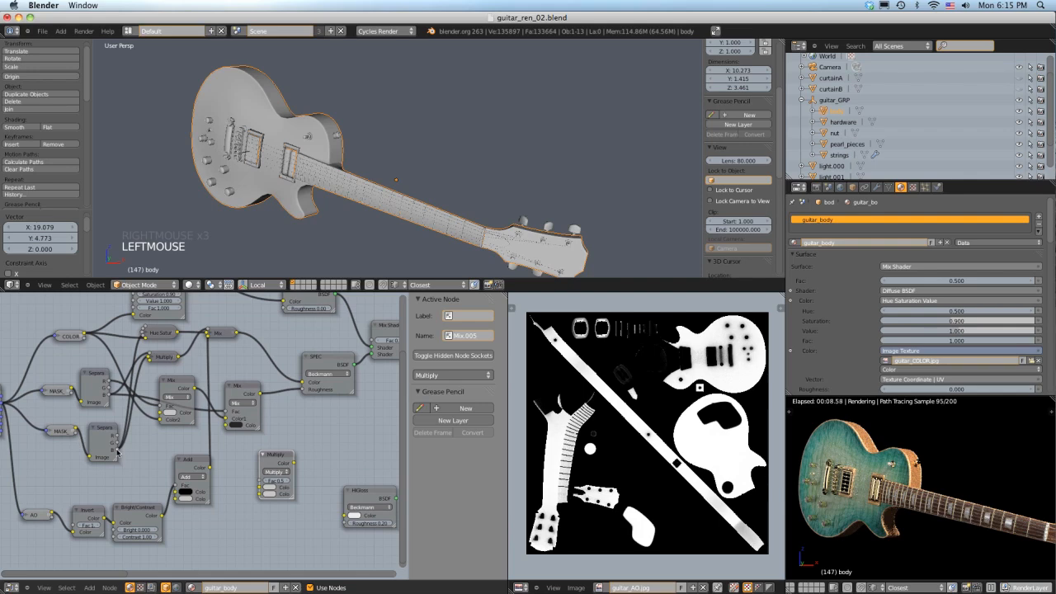
# Step: Display guitar_MASKB.jpg in the image editor and connect the B output of its Separate RGB node to the new Multiply node's Fac
pyautogui.click(600, 587)
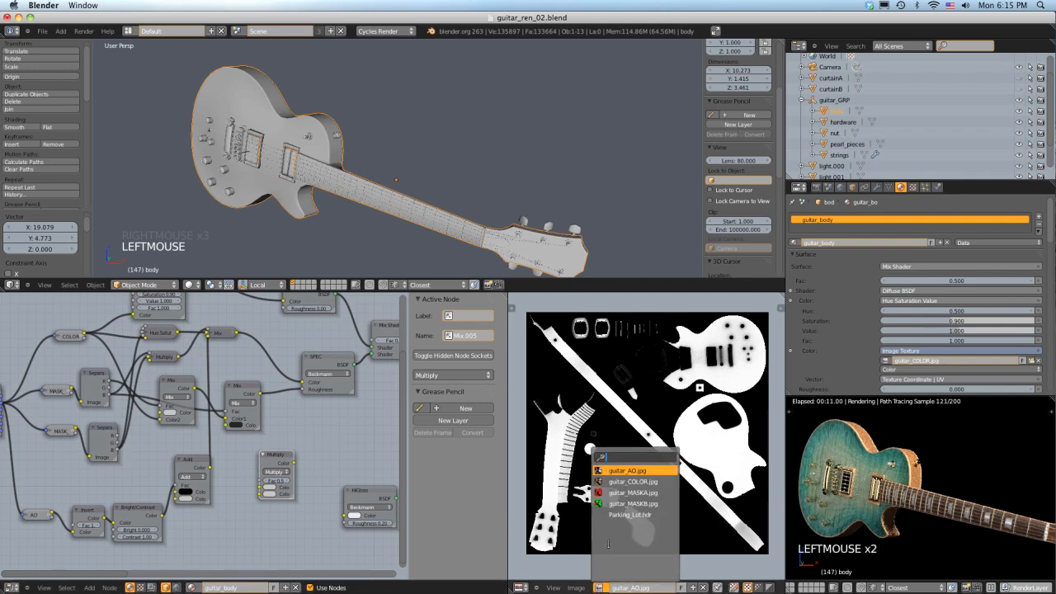
pyautogui.click(640, 503)
pyautogui.scroll(1, 596, 463)
pyautogui.scroll(-1, 596, 463)
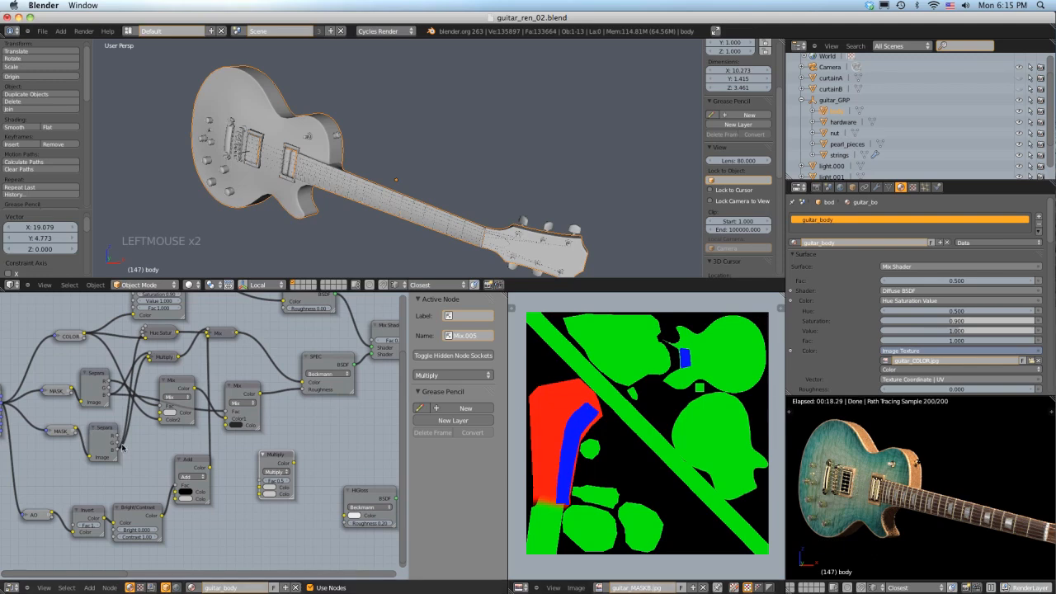
pyautogui.moveTo(118, 452); pyautogui.dragTo(259, 481)
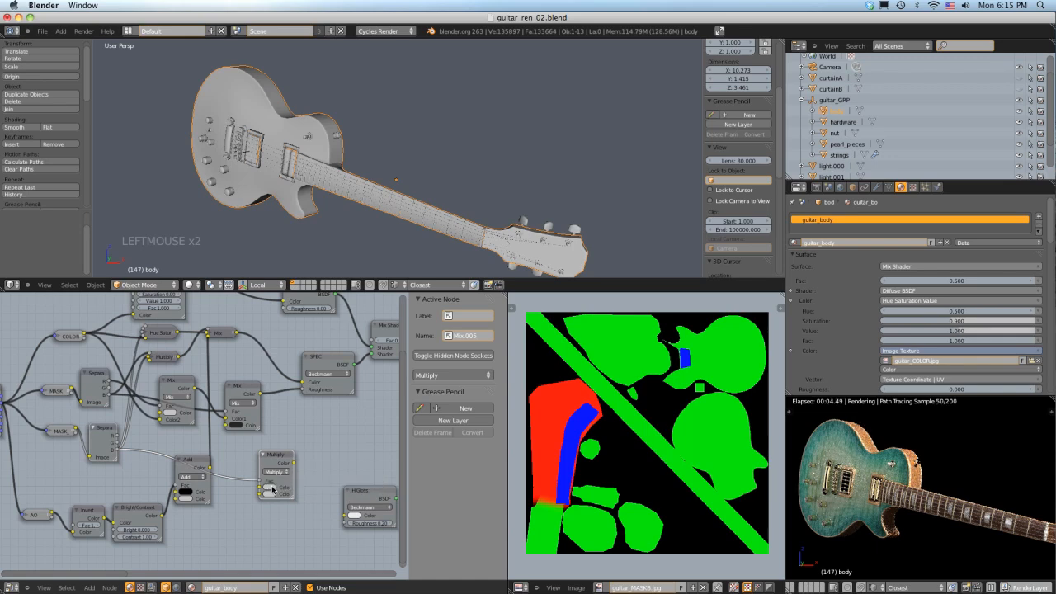
# Step: Set the new Multiply node's Color1 to white and Color2 to black
pyautogui.click(272, 489)
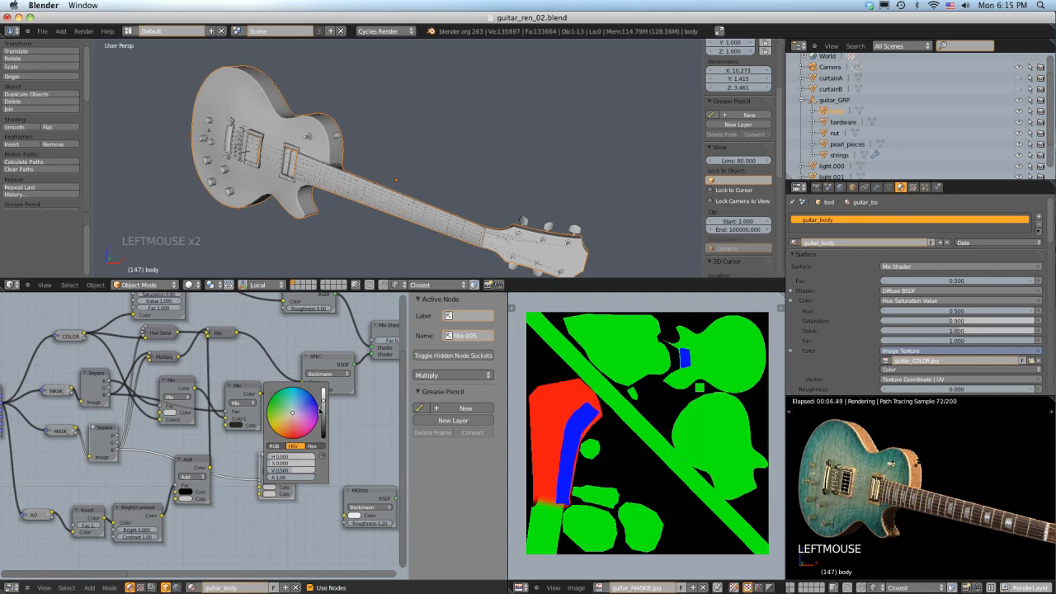
pyautogui.moveTo(323, 400); pyautogui.dragTo(322, 387)
pyautogui.click(269, 495)
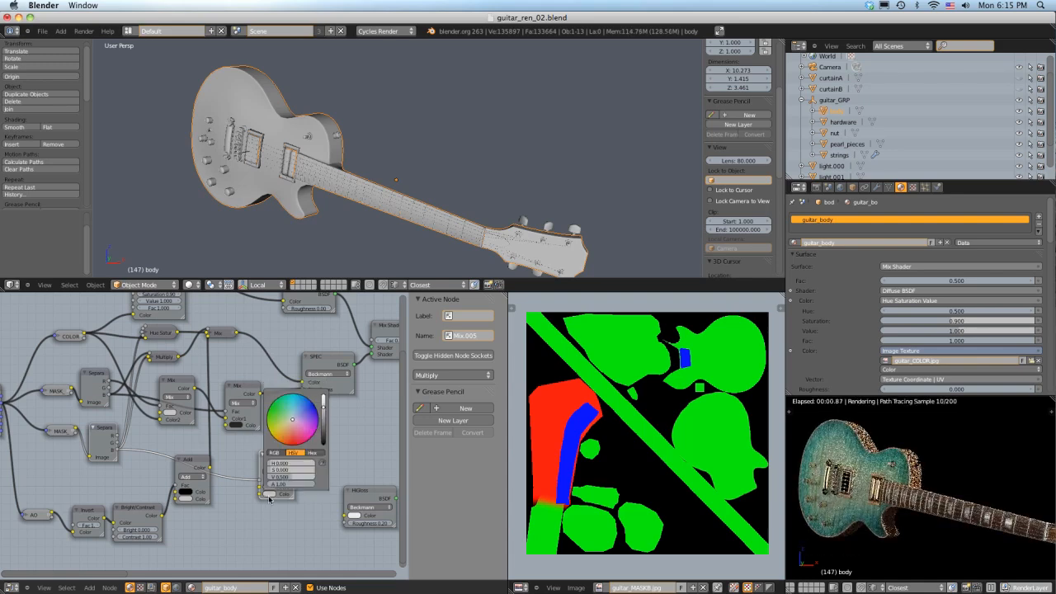
pyautogui.click(292, 453)
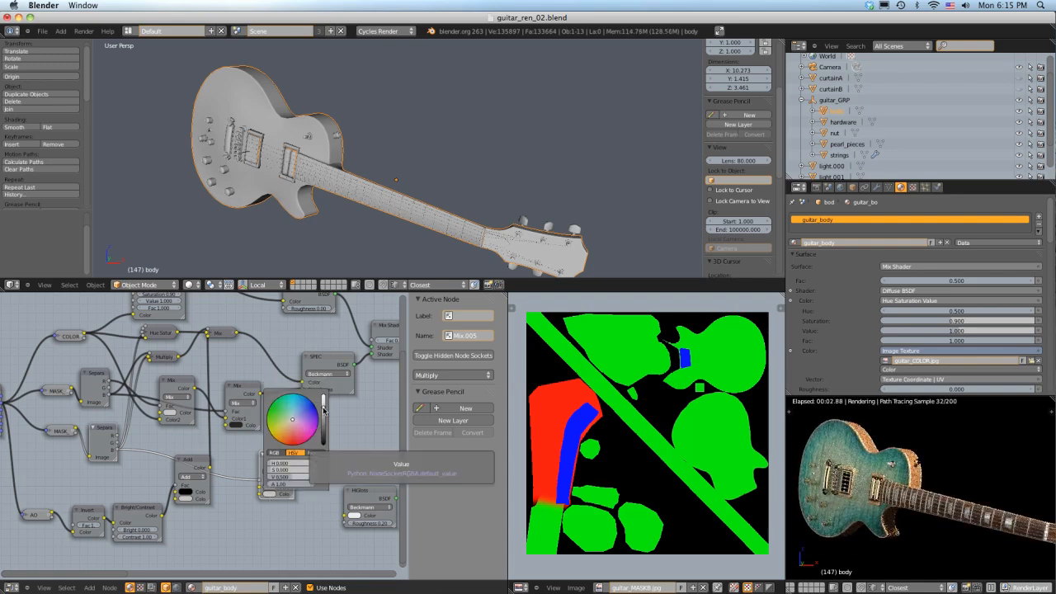
pyautogui.moveTo(324, 410); pyautogui.dragTo(326, 454)
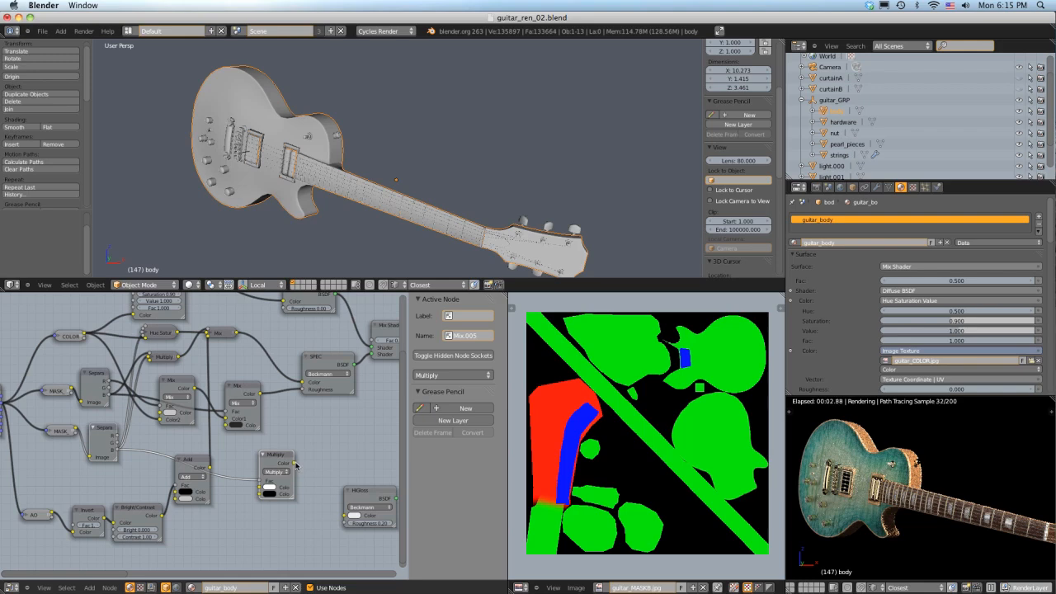
# Step: Preview the Multiply result on the guitar by feeding it into the spare Diffuse BSDF's Color and that shader into the Material Output Surface
pyautogui.keyDown('shift'); pyautogui.moveTo(325, 466); pyautogui.dragTo(206, 464, button='middle'); pyautogui.keyUp('shift')
pyautogui.keyDown('shift'); pyautogui.moveTo(355, 436); pyautogui.dragTo(315, 447, button='middle'); pyautogui.keyUp('shift')
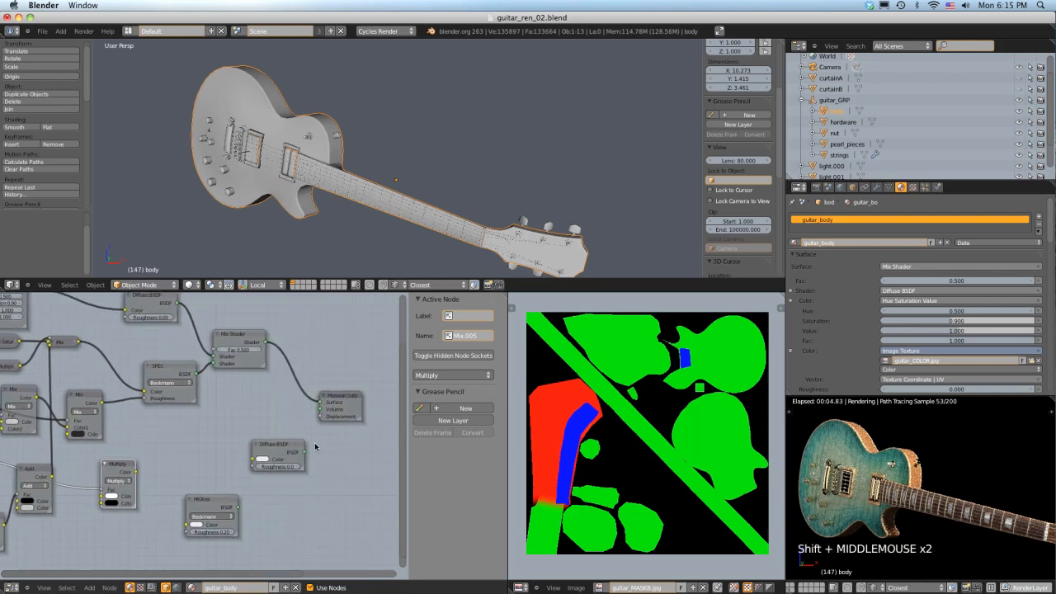
pyautogui.moveTo(305, 453); pyautogui.dragTo(320, 403)
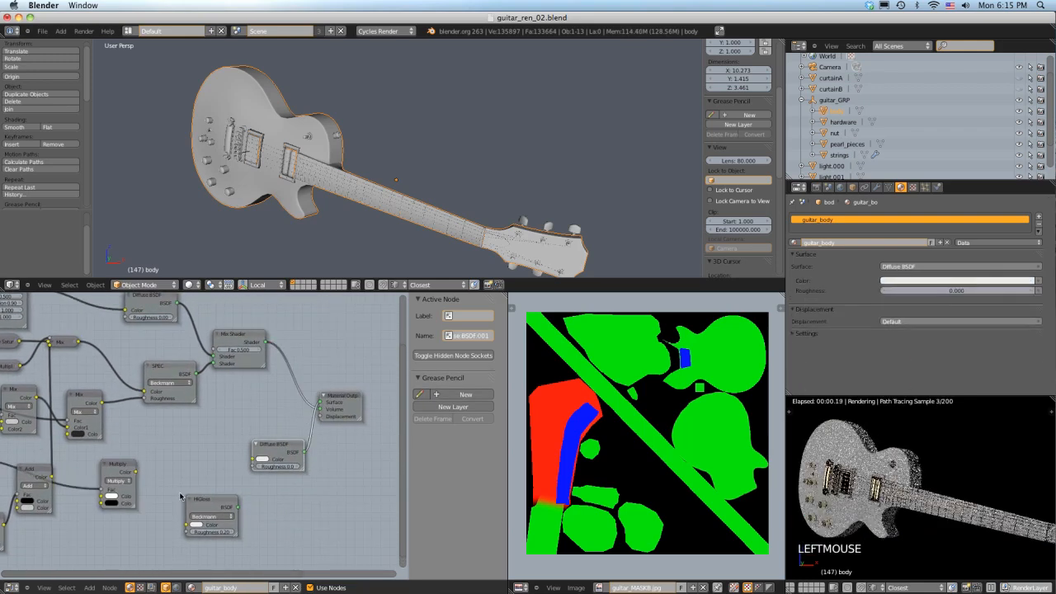
pyautogui.moveTo(136, 472); pyautogui.dragTo(253, 463)
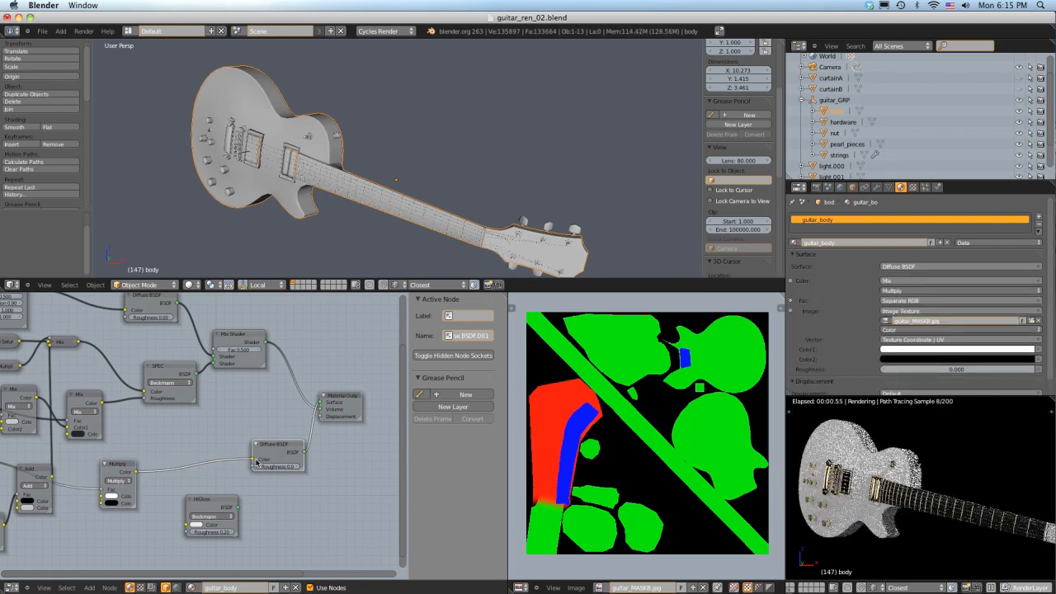
pyautogui.scroll(-1, 948, 472)
pyautogui.keyDown('shift'); pyautogui.moveTo(948, 473); pyautogui.dragTo(912, 465, button='middle'); pyautogui.keyUp('shift')
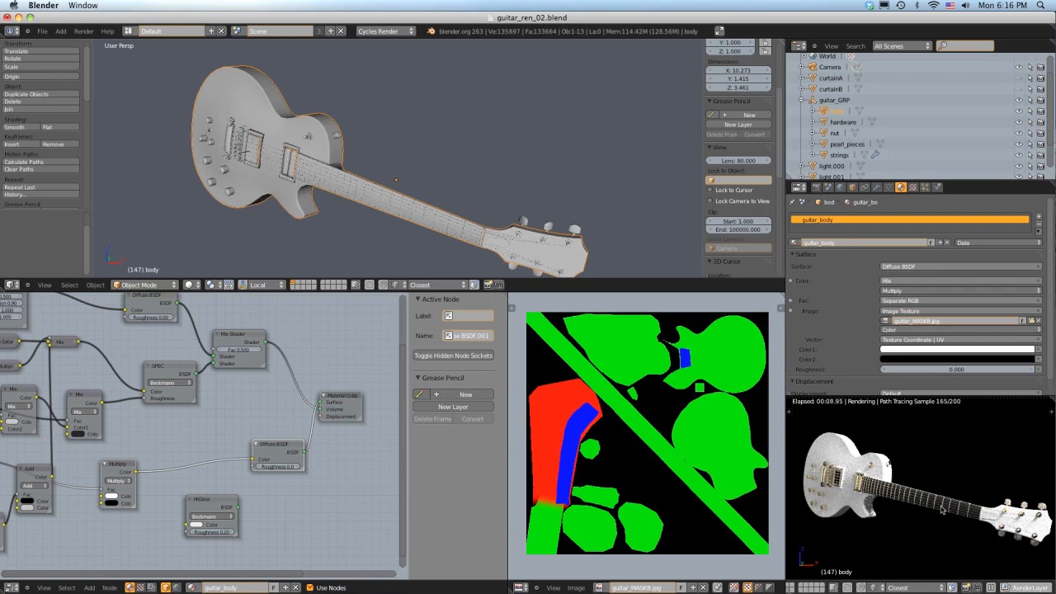
pyautogui.scroll(1, 942, 509)
pyautogui.keyDown('shift'); pyautogui.moveTo(942, 509); pyautogui.dragTo(974, 505, button='middle'); pyautogui.keyUp('shift')
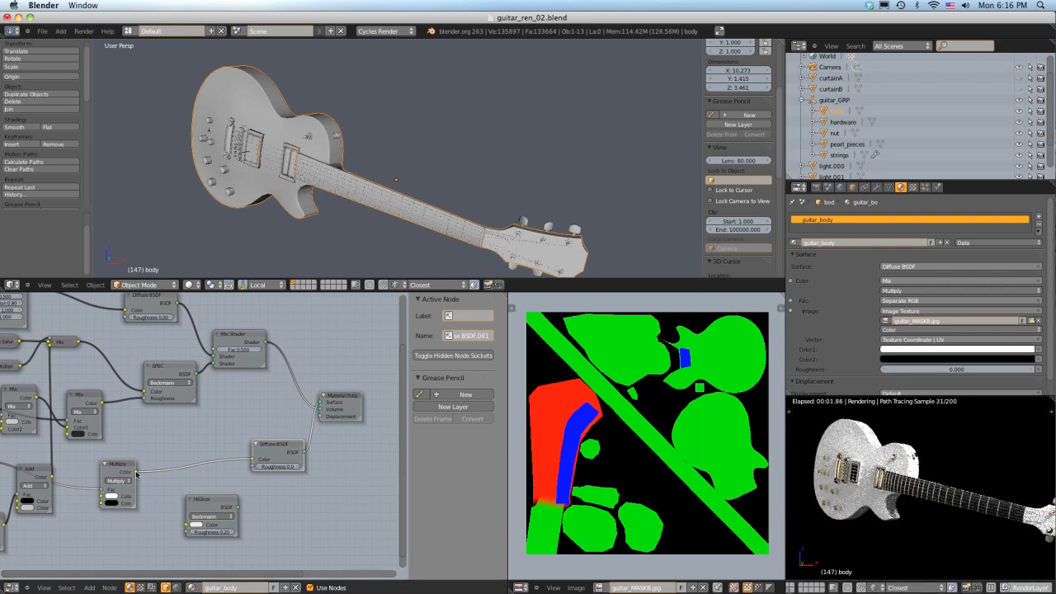
# Step: Connect the Multiply output to the HiGloss shader's Color and shift the preview Diffuse BSDF farther from it
pyautogui.moveTo(135, 473); pyautogui.dragTo(186, 524)
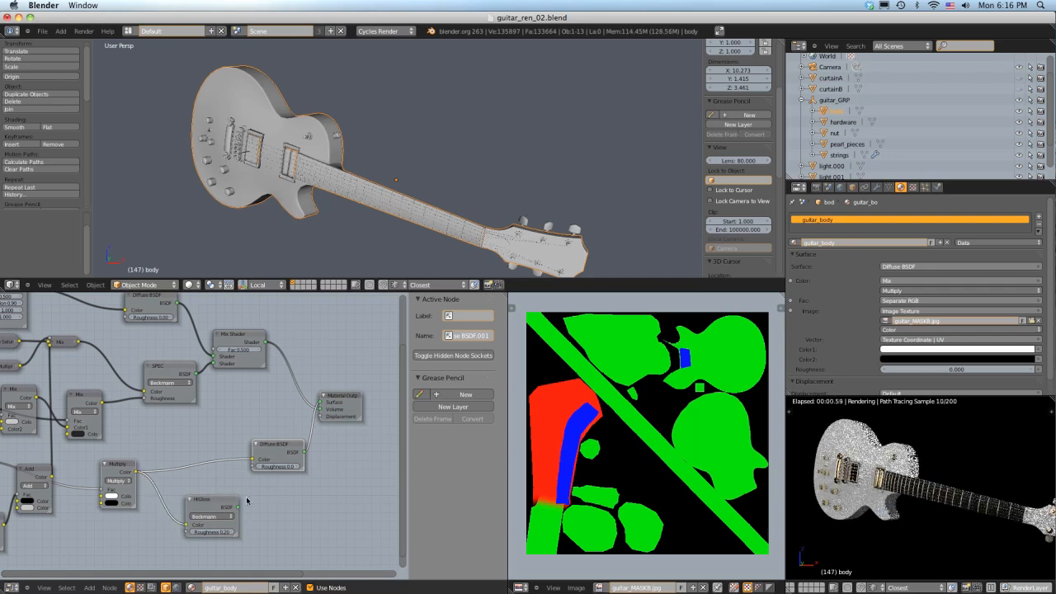
pyautogui.keyDown('shift'); pyautogui.moveTo(251, 498); pyautogui.dragTo(297, 494, button='middle'); pyautogui.keyUp('shift')
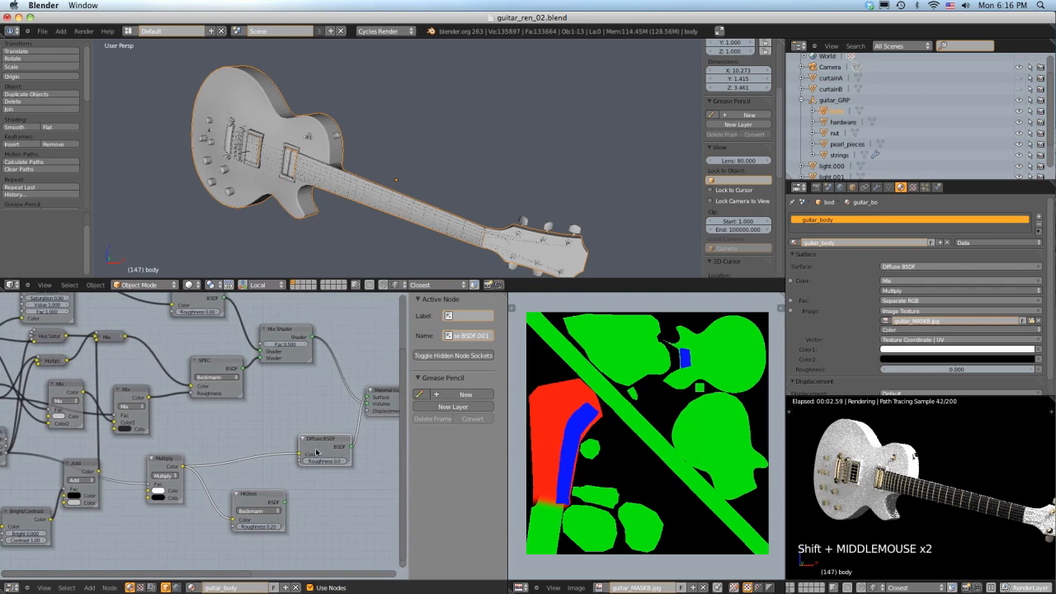
pyautogui.moveTo(342, 456); pyautogui.dragTo(371, 465, button='right')
# Step: Duplicate the Add node, place the copy below the original, and connect the Bright/Contrast output to the copy's Fac
pyautogui.keyDown('shift'); pyautogui.moveTo(275, 461); pyautogui.dragTo(335, 416, button='middle'); pyautogui.keyUp('shift')
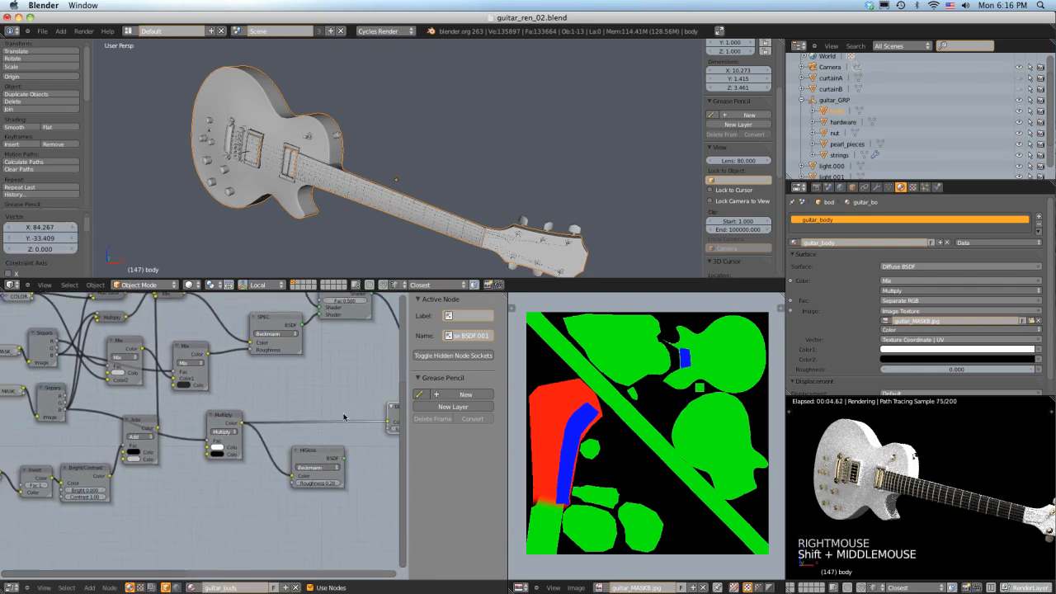
pyautogui.click(136, 422)
pyautogui.hotkey('shift', 'd')
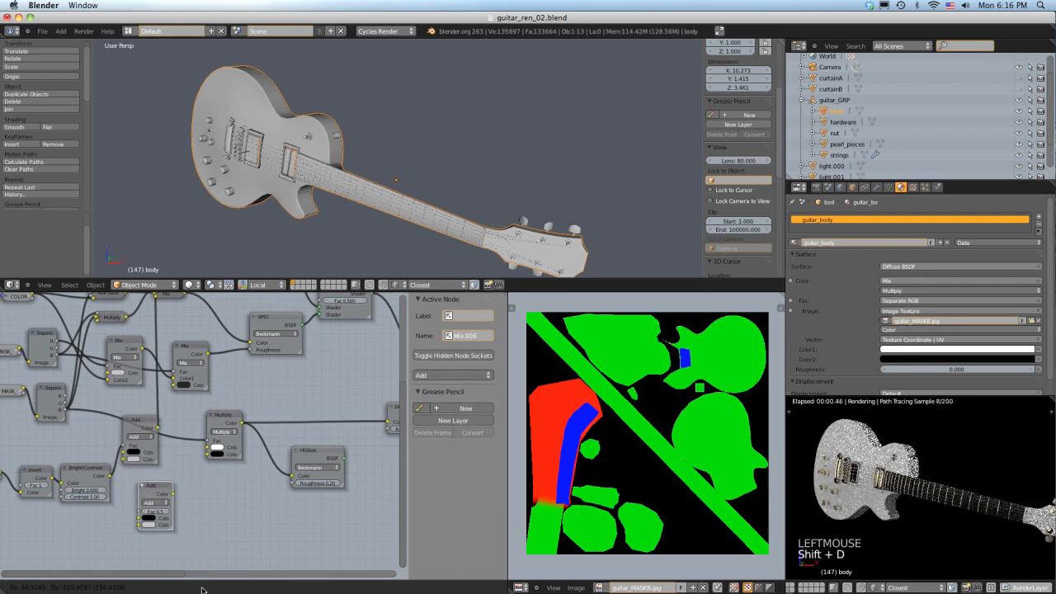
pyautogui.click(199, 588)
pyautogui.moveTo(111, 476); pyautogui.dragTo(135, 525)
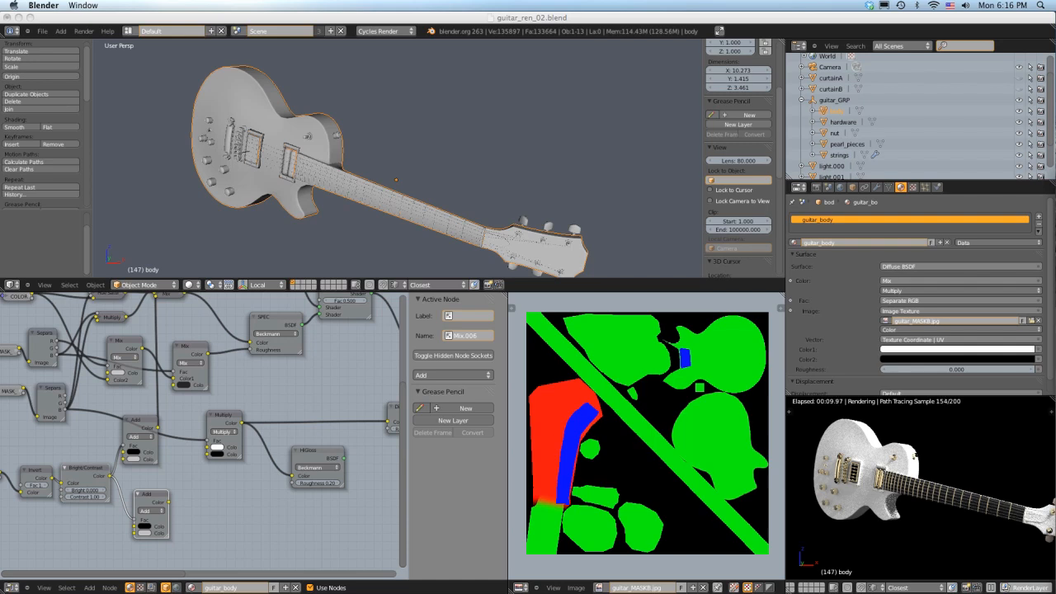
# Step: Set the copied Add node's Color1 brightness value to 0.001 and its Color2 brightness value to 0.5
pyautogui.click(145, 522)
pyautogui.click(145, 522)
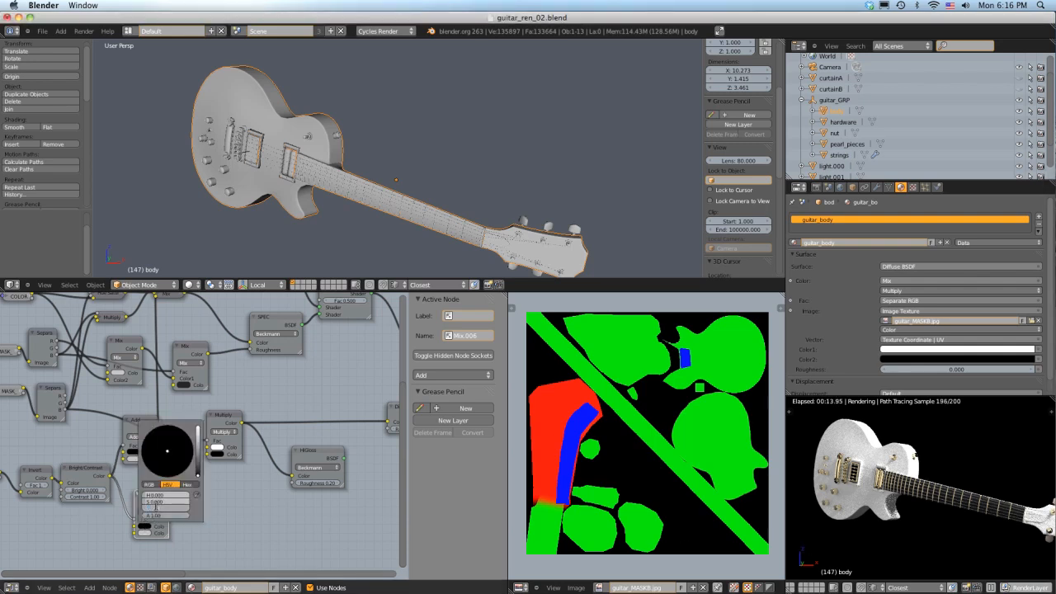
pyautogui.press('Return')
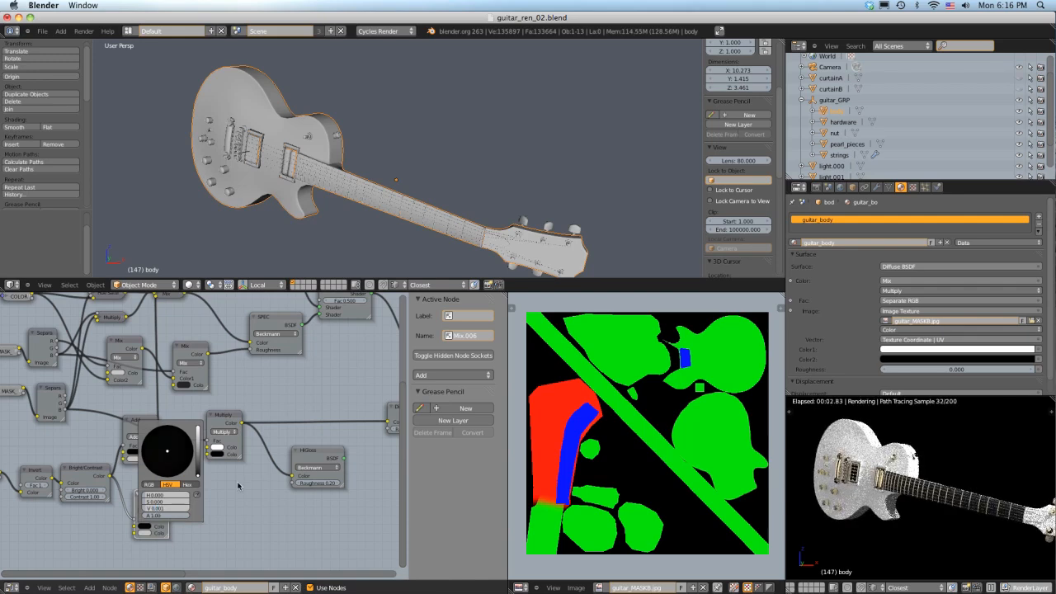
pyautogui.click(143, 534)
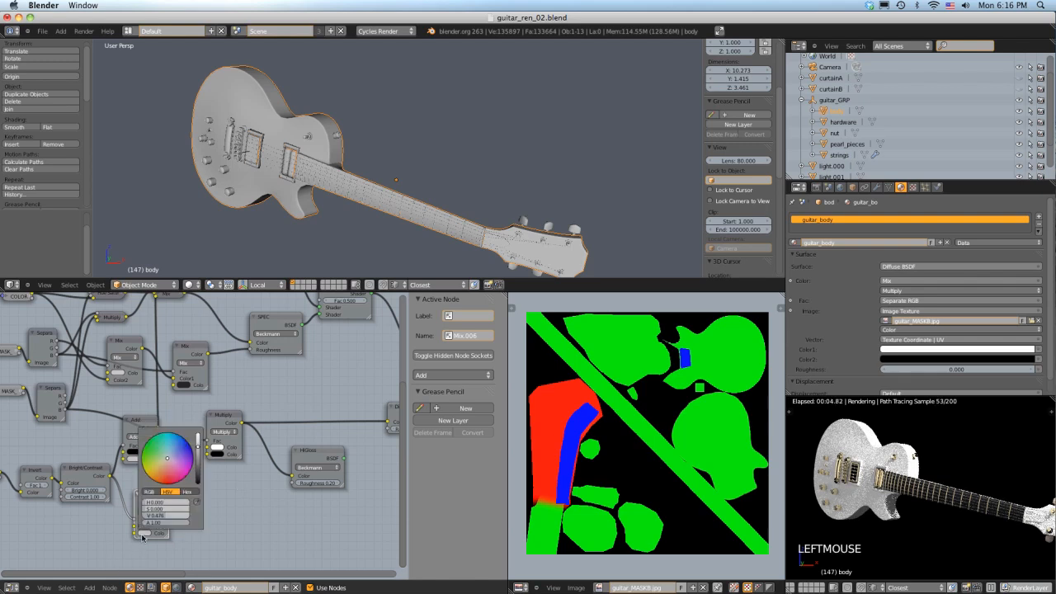
pyautogui.click(172, 517)
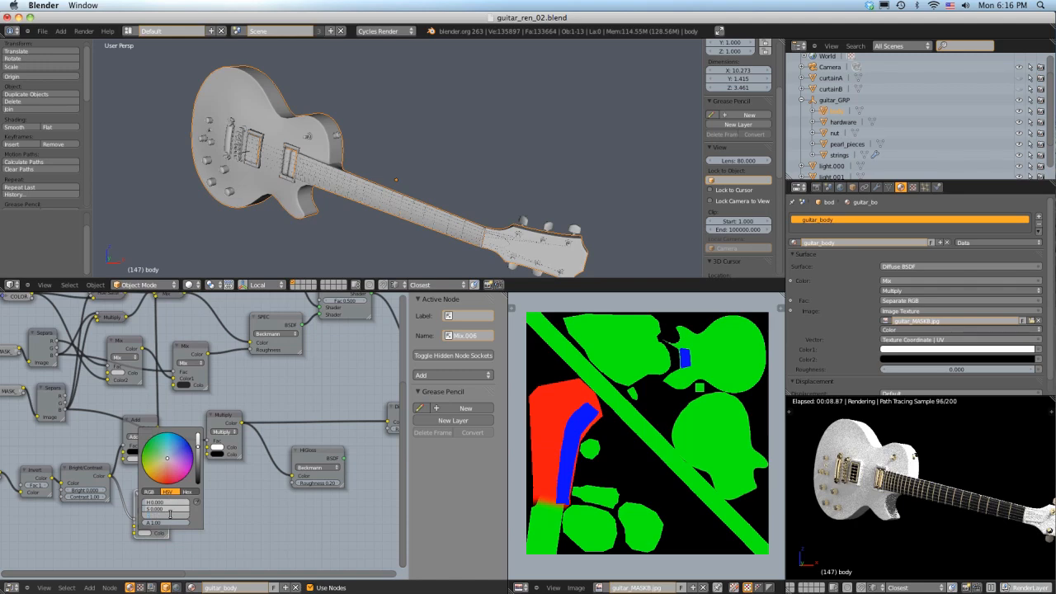
pyautogui.write('0.5')
pyautogui.press('Return')
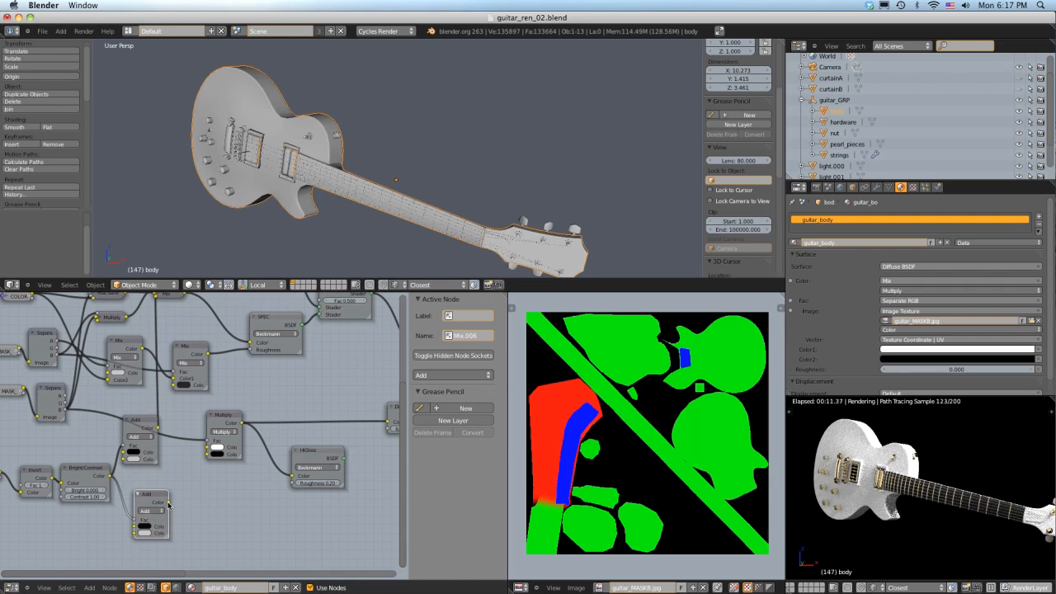
# Step: Connect the copied Add node's output to HiGloss Roughness and feed the HiGloss BSDF into the preview Diffuse BSDF's Color
pyautogui.moveTo(169, 502); pyautogui.dragTo(296, 482)
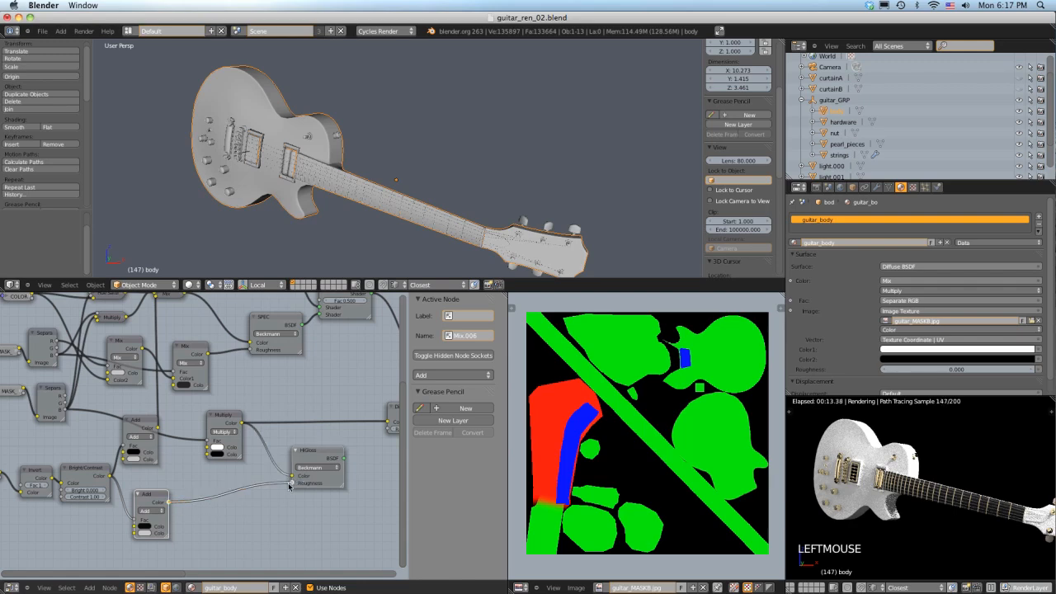
pyautogui.moveTo(331, 477); pyautogui.dragTo(142, 505, button='middle')
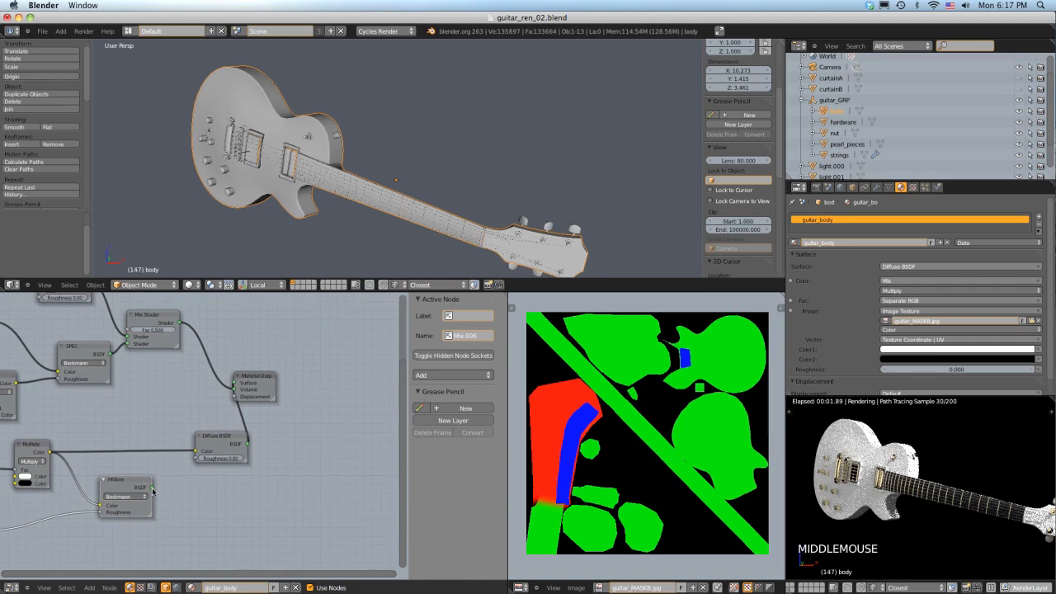
pyautogui.moveTo(152, 487); pyautogui.dragTo(196, 453)
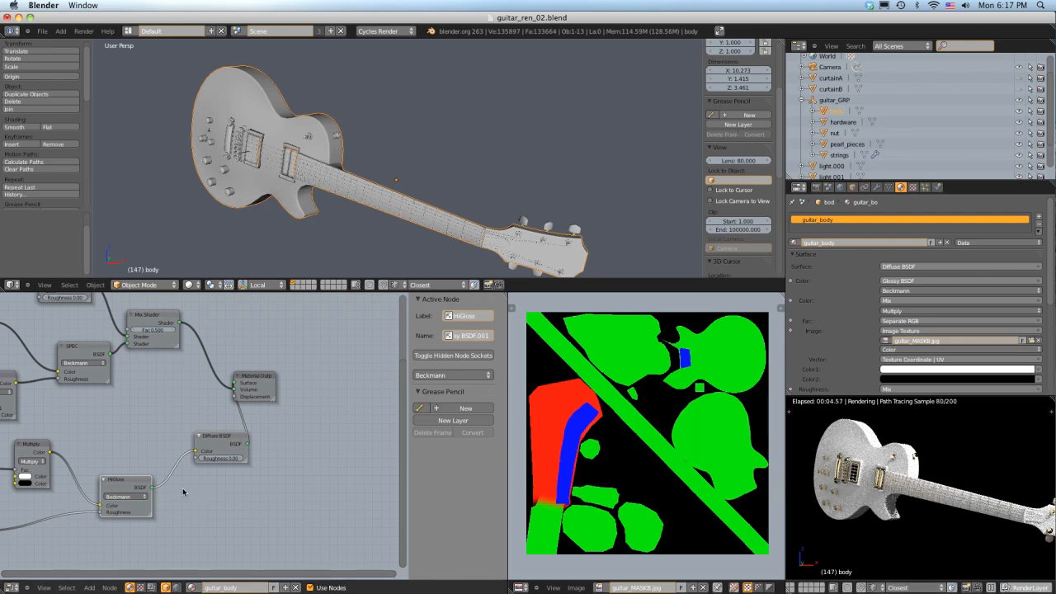
pyautogui.moveTo(194, 454); pyautogui.dragTo(281, 468, button='middle')
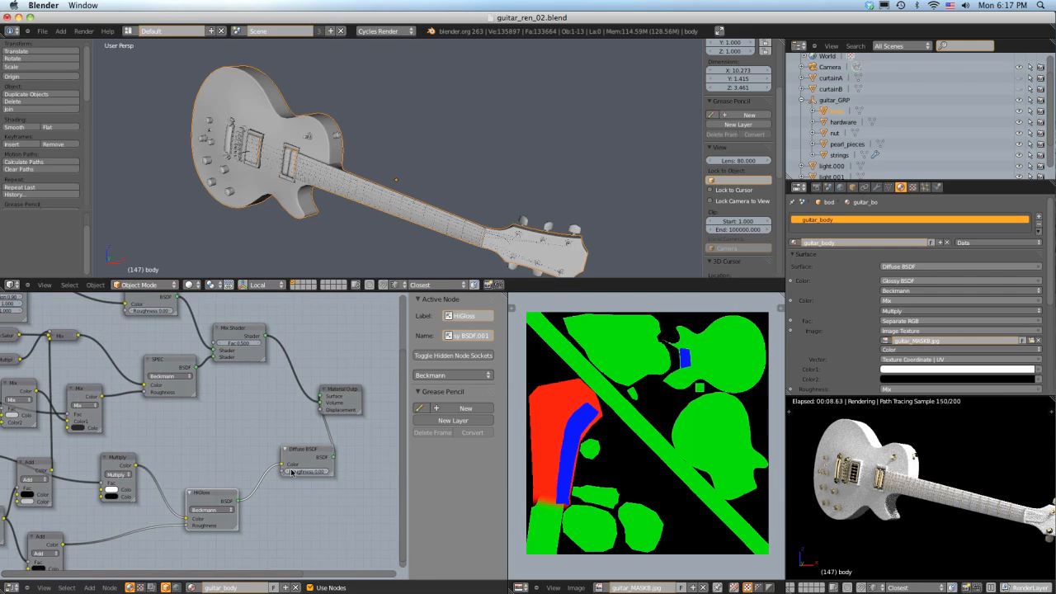
pyautogui.scroll(-2, 261, 488)
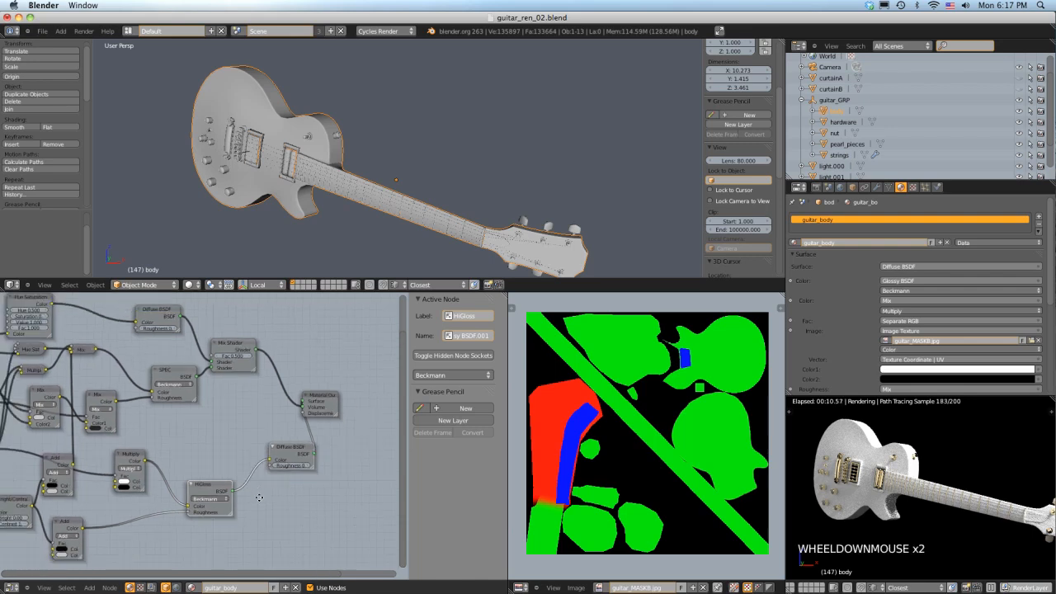
pyautogui.moveTo(261, 492); pyautogui.dragTo(266, 462, button='middle')
pyautogui.scroll(2, 266, 461)
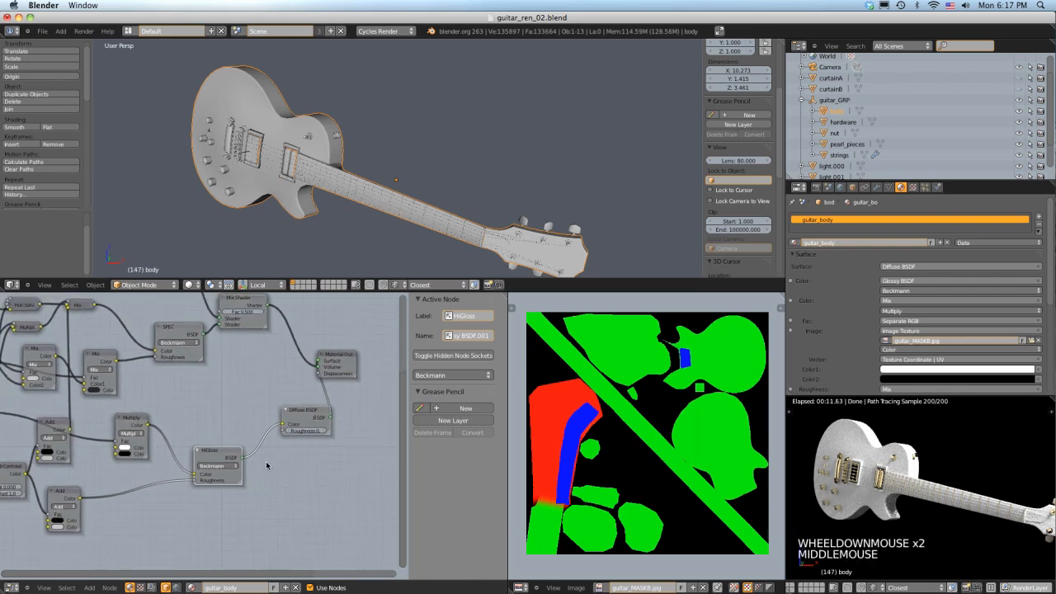
pyautogui.moveTo(257, 474); pyautogui.dragTo(227, 495, button='middle')
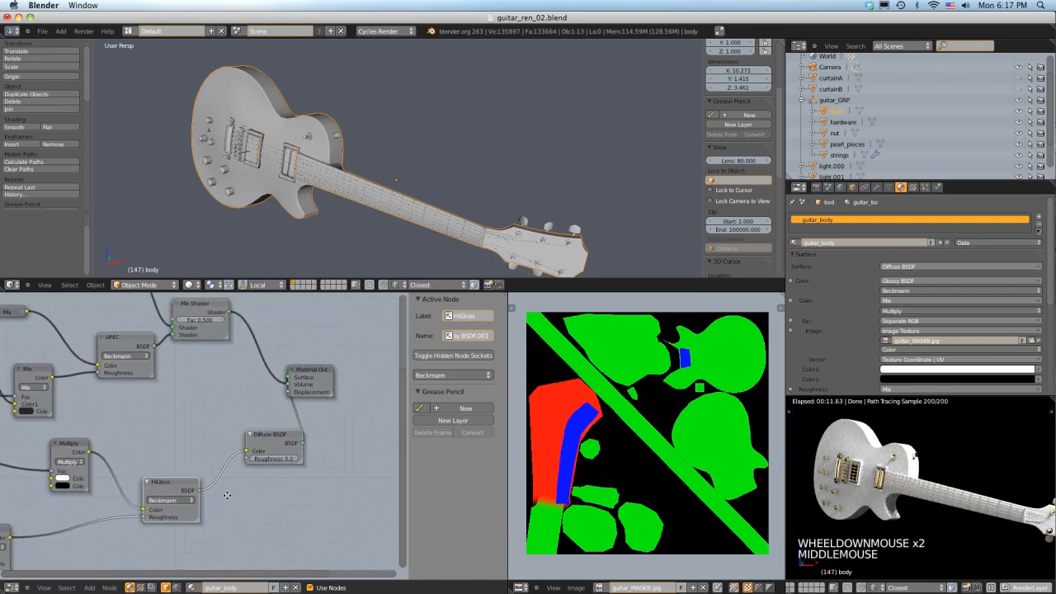
# Step: Preview the copied Add node's result on the guitar by moving its link from HiGloss Roughness to the Diffuse BSDF's Color
pyautogui.moveTo(153, 517); pyautogui.dragTo(246, 450)
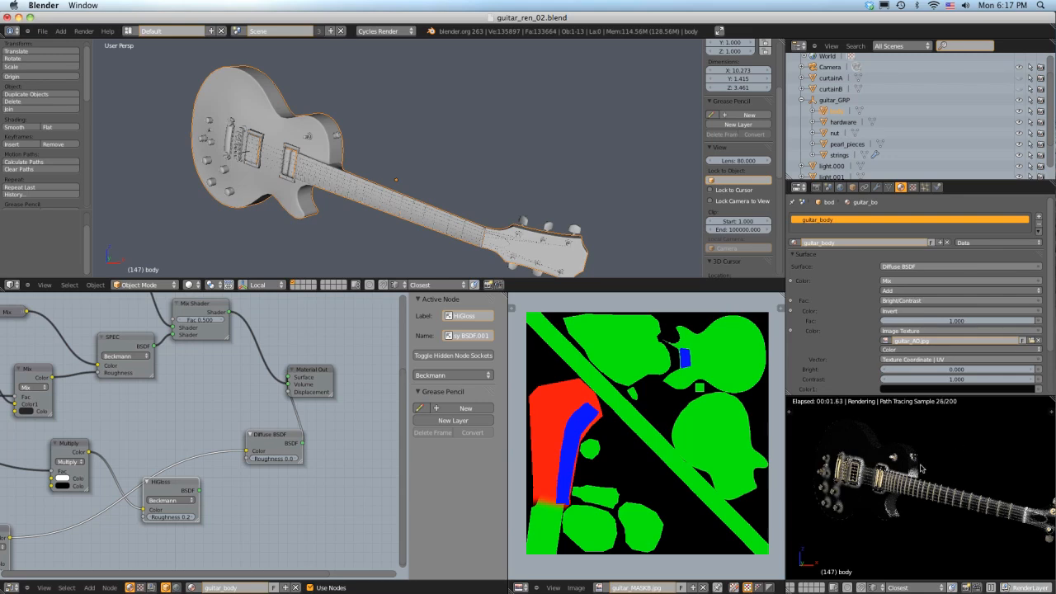
pyautogui.scroll(3, 922, 469)
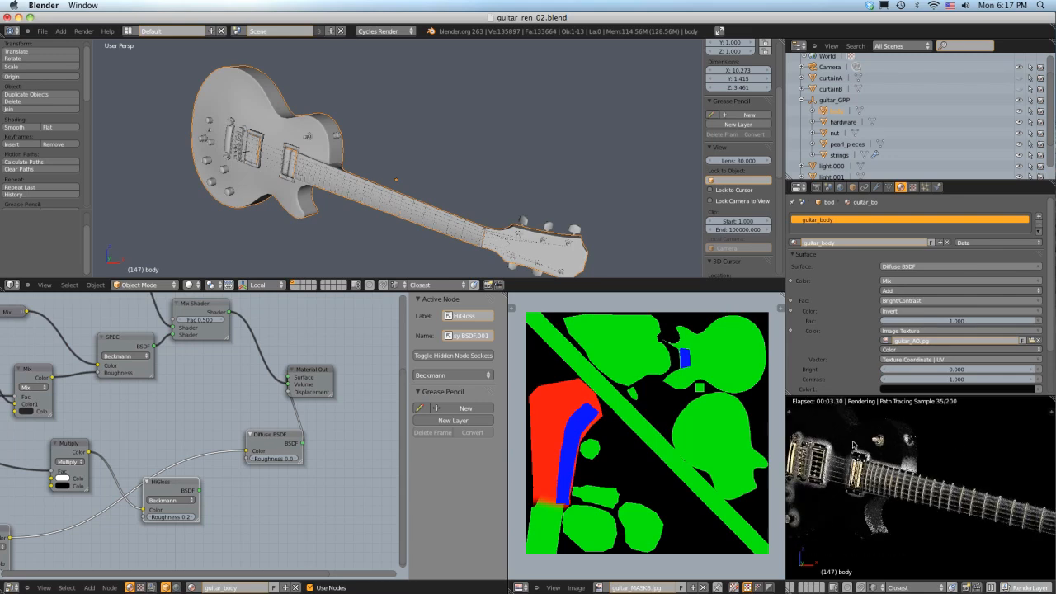
pyautogui.scroll(-3, 854, 446)
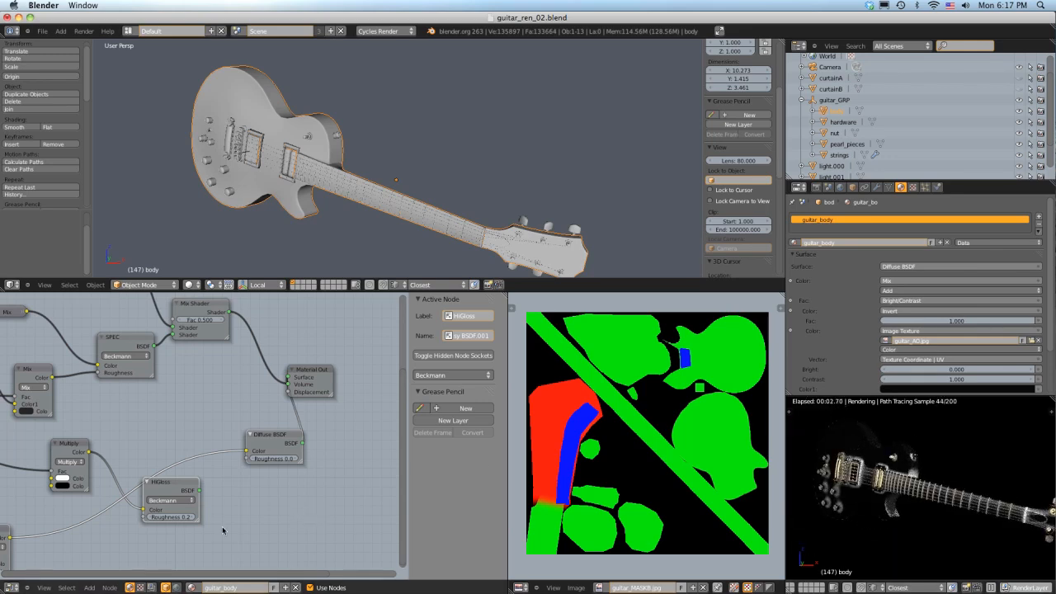
# Step: Feed HiGloss into the Material Output Surface with the copied Add node driving its Roughness, and move the Diffuse BSDF and Material Output aside
pyautogui.moveTo(198, 491); pyautogui.dragTo(286, 376)
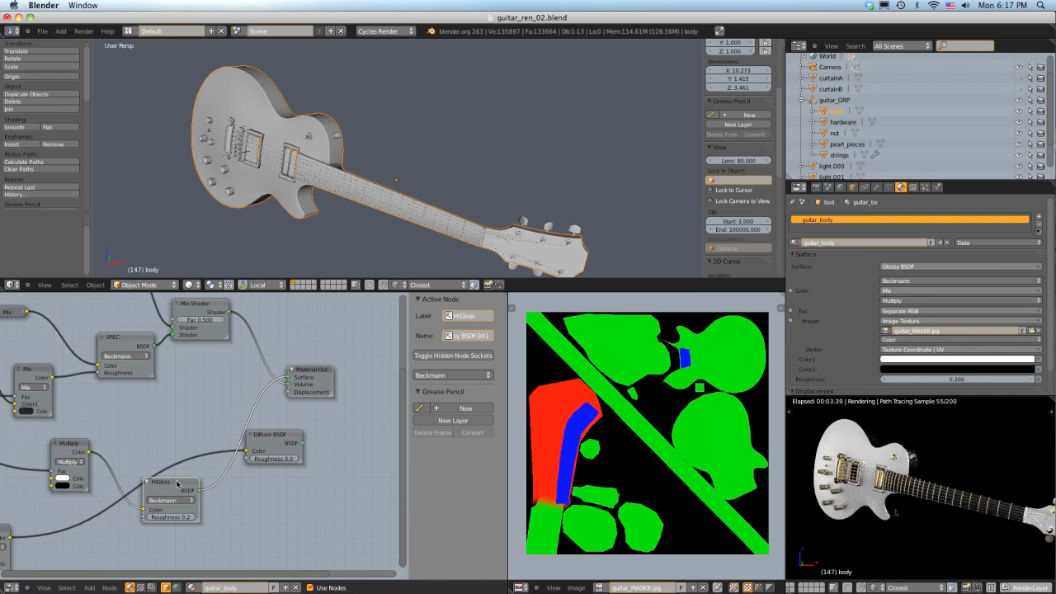
pyautogui.moveTo(8, 538); pyautogui.dragTo(144, 518)
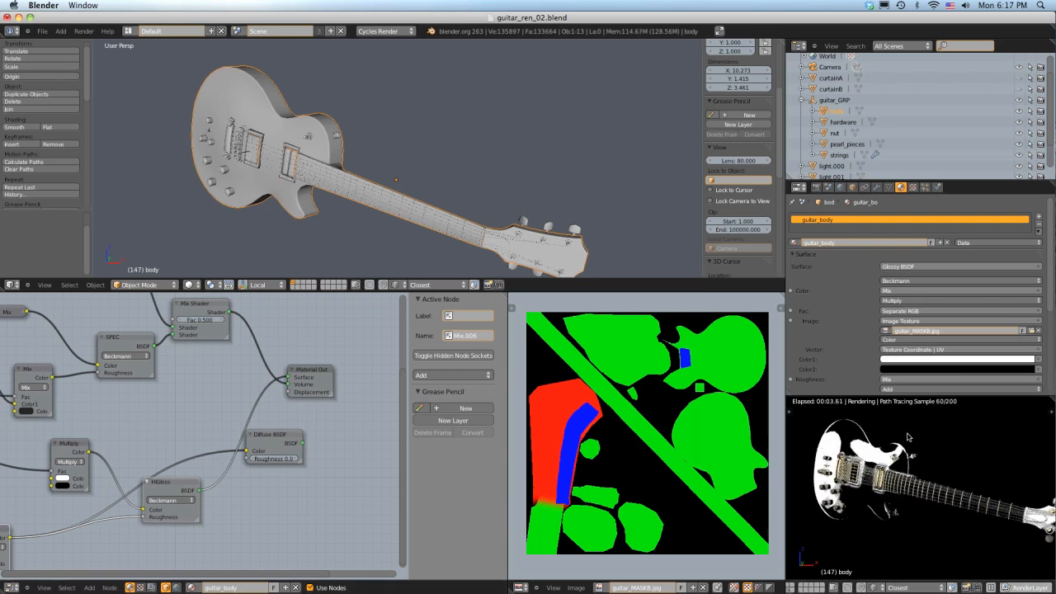
pyautogui.moveTo(265, 439); pyautogui.dragTo(346, 520, button='right')
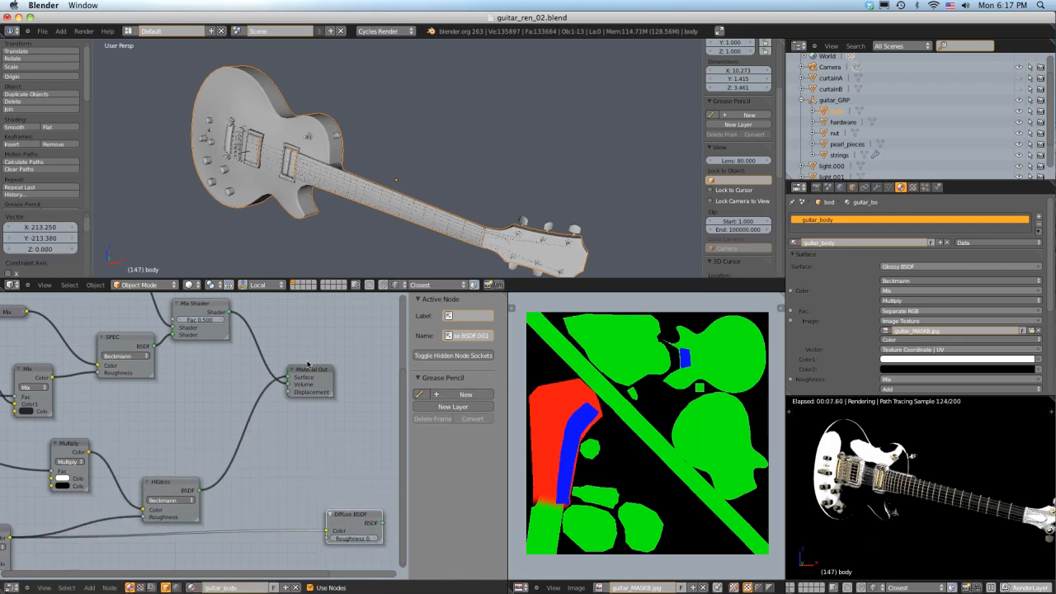
pyautogui.moveTo(310, 368); pyautogui.dragTo(325, 368, button='right')
# Step: Examine the HiGloss reflections on the guitar's headstock and body in the rendered view
pyautogui.keyDown('shift'); pyautogui.moveTo(931, 465); pyautogui.dragTo(860, 457, button='middle'); pyautogui.keyUp('shift')
pyautogui.scroll(4, 896, 463)
pyautogui.scroll(2, 860, 458)
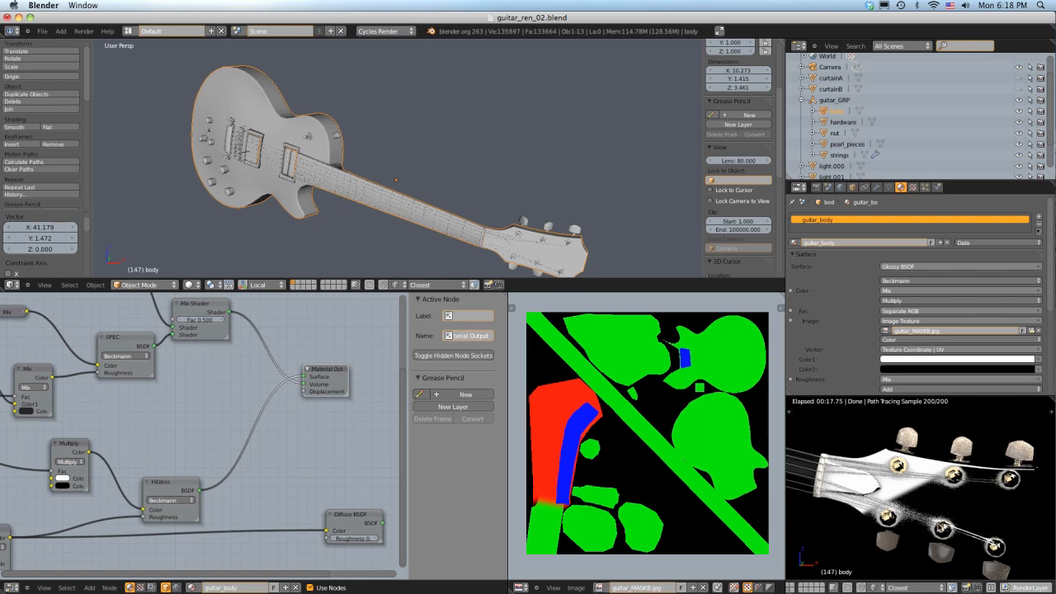
pyautogui.scroll(-10, 939, 524)
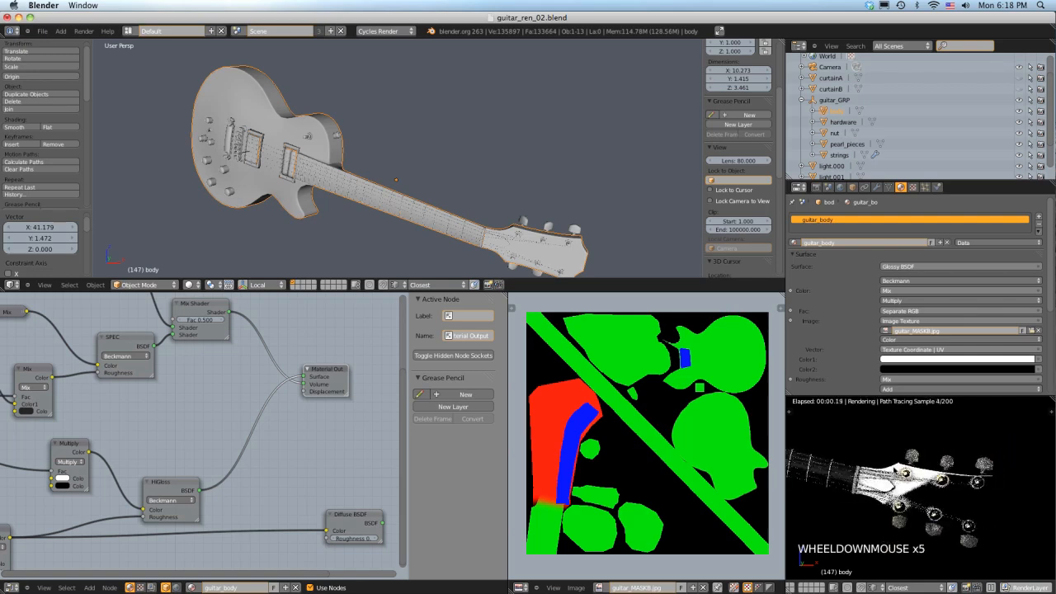
pyautogui.moveTo(871, 466)
pyautogui.keyDown('shift'); pyautogui.mouseDown(button='middle')
pyautogui.moveTo(974, 475)
pyautogui.moveTo(1023, 508)
pyautogui.mouseUp(button='middle'); pyautogui.keyUp('shift')
pyautogui.scroll(4, 973, 476)
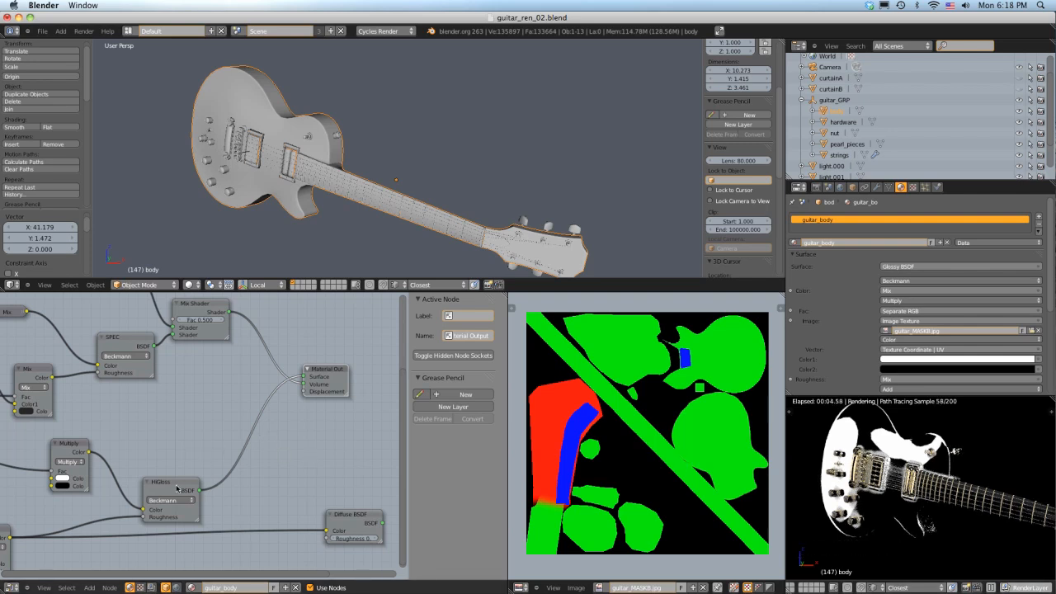
# Step: Shift HiGloss away from the Material Output and add a Mix Shader node in the space between them
pyautogui.moveTo(177, 488); pyautogui.dragTo(160, 486, button='right')
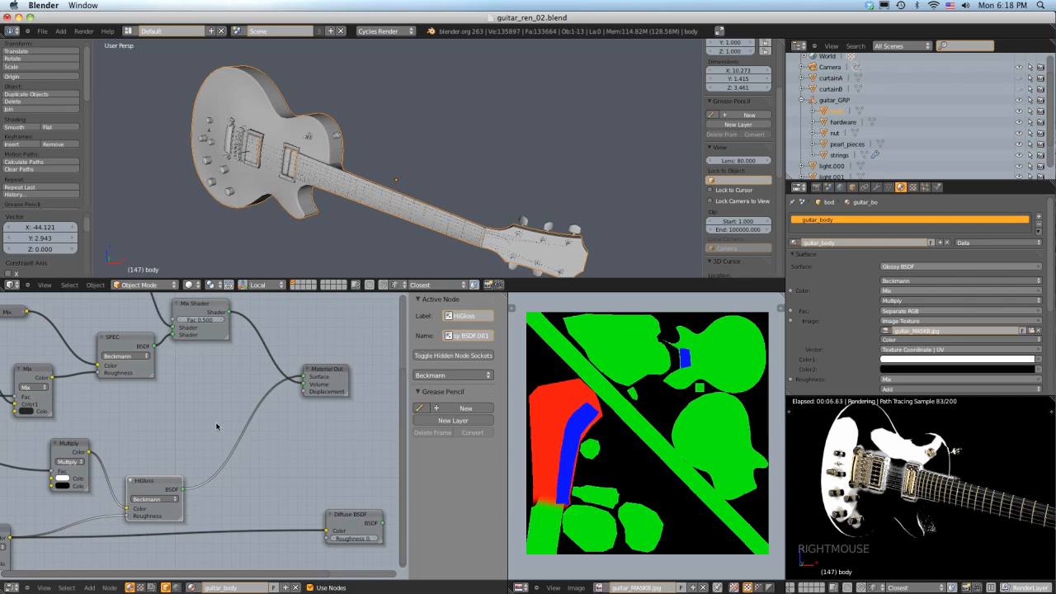
pyautogui.click(216, 420)
pyautogui.hotkey('shift', 'a')
pyautogui.moveTo(217, 424)
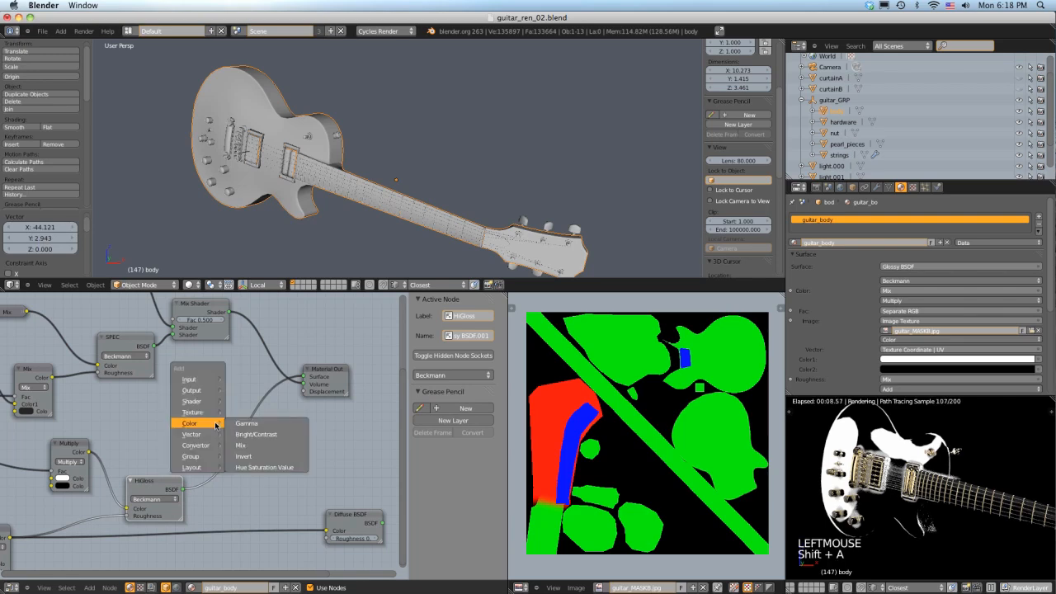
pyautogui.moveTo(226, 403)
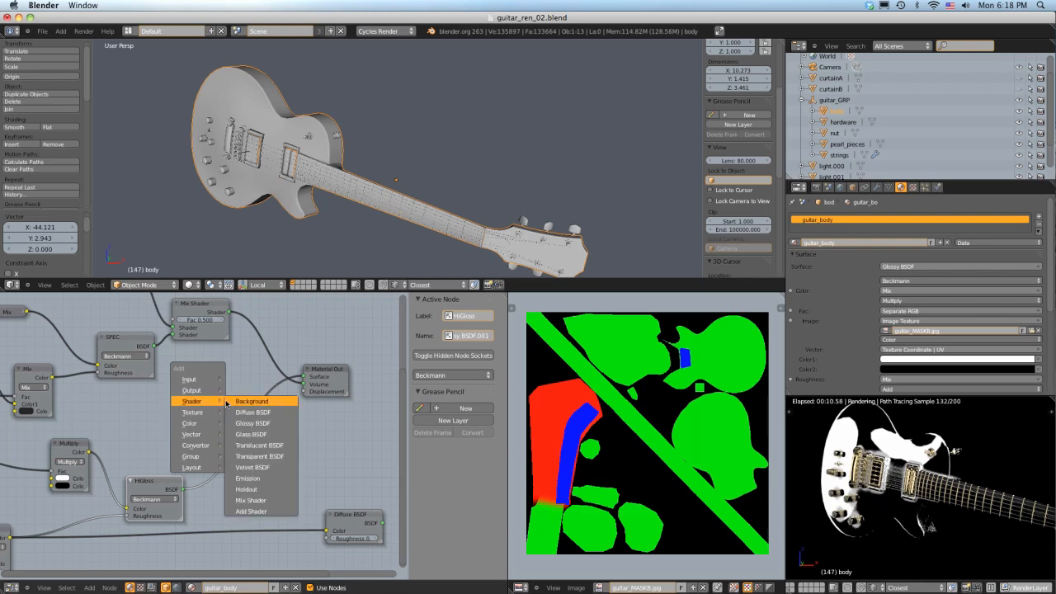
pyautogui.click(251, 500)
pyautogui.moveTo(251, 498); pyautogui.dragTo(255, 393, button='right')
# Step: Combine the existing Mix Shader and HiGloss in the new Mix Shader and connect its output to the Material Output Surface
pyautogui.moveTo(183, 489); pyautogui.dragTo(234, 411)
pyautogui.moveTo(263, 385); pyautogui.dragTo(264, 384, button='right')
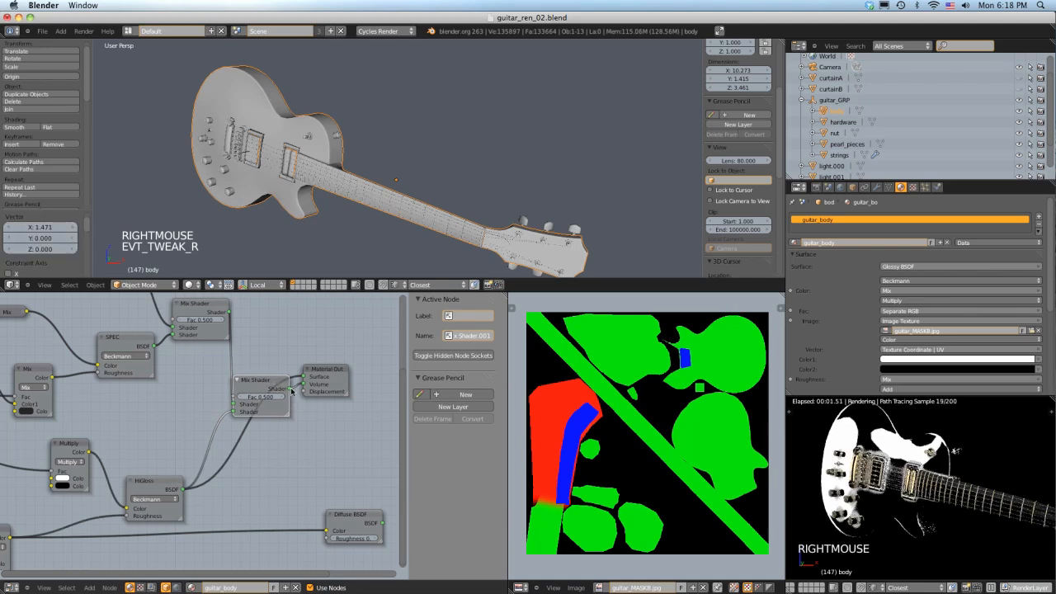
pyautogui.moveTo(291, 389)
pyautogui.mouseDown()
pyautogui.moveTo(304, 378)
pyautogui.moveTo(297, 402)
pyautogui.mouseUp()
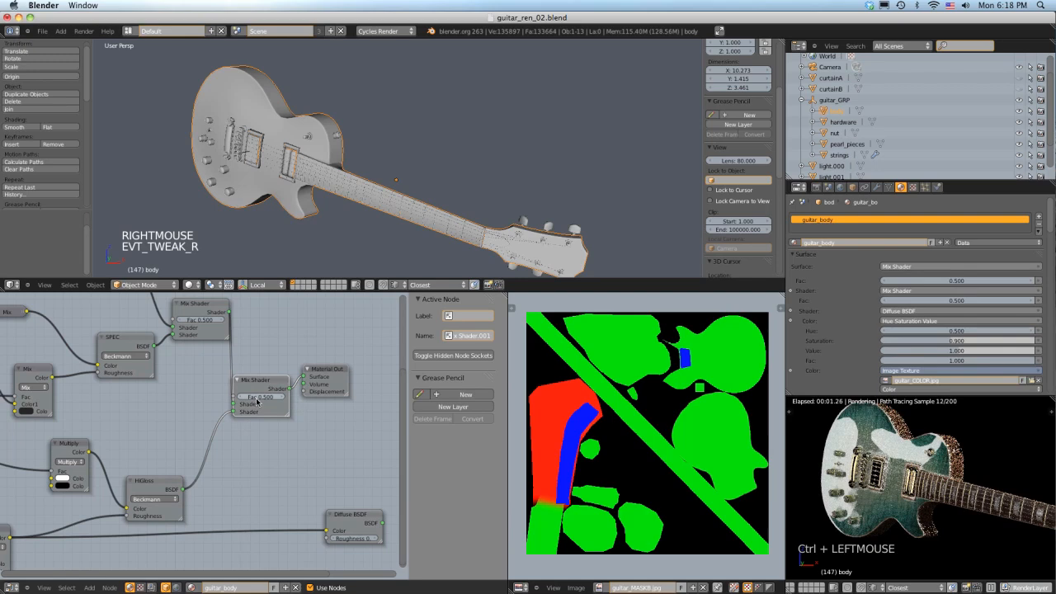
# Step: Set the new Mix Shader's Fac to 0.15
pyautogui.click(258, 399)
pyautogui.write('.15')
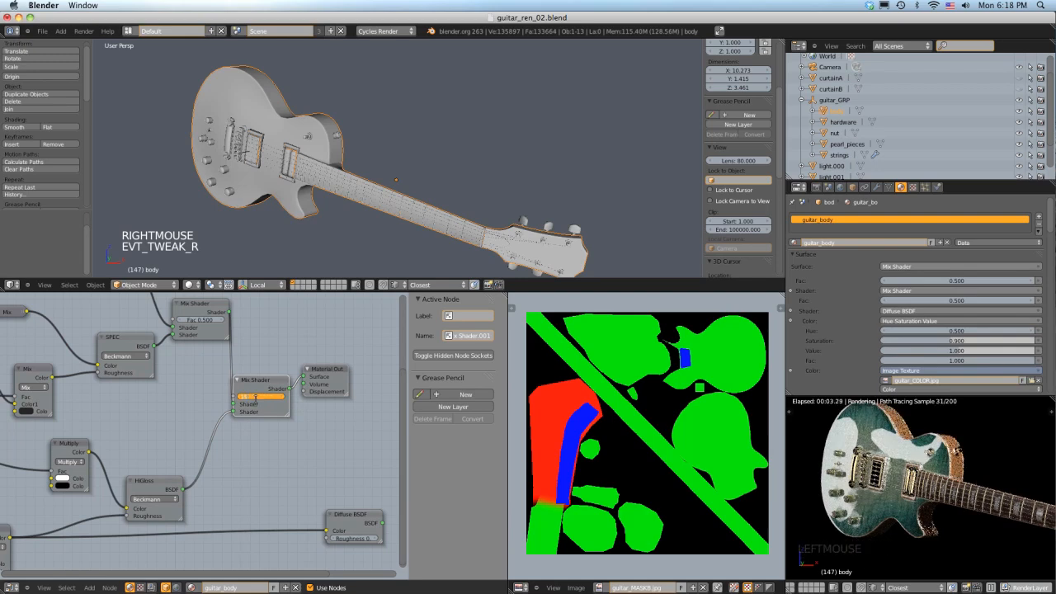
pyautogui.press('Return')
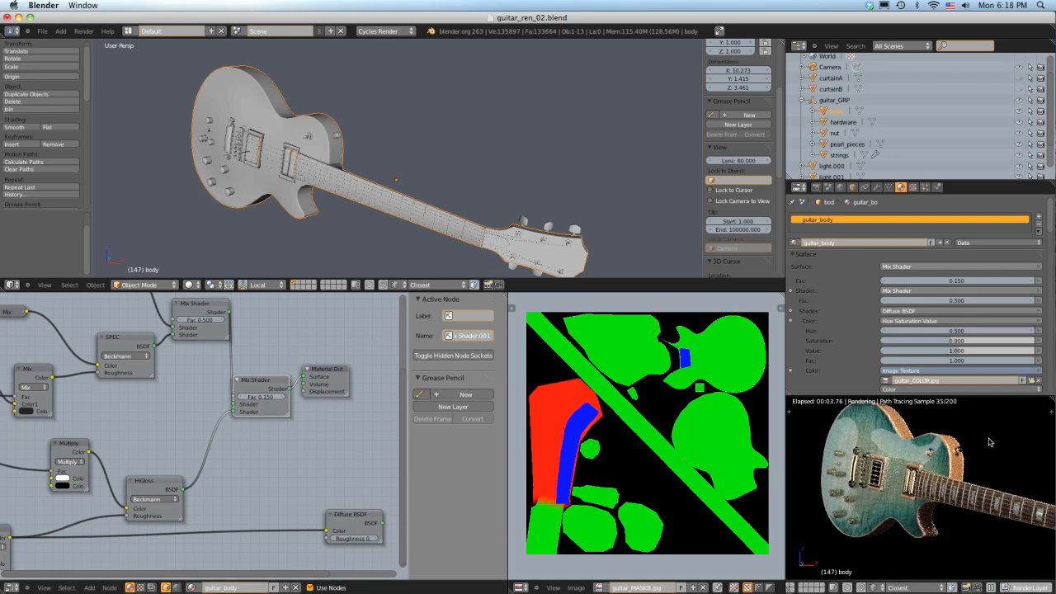
# Step: Examine the combined material on the body, headstock and whole guitar in the rendered view
pyautogui.keyDown('shift'); pyautogui.moveTo(982, 452); pyautogui.dragTo(958, 465, button='middle'); pyautogui.keyUp('shift')
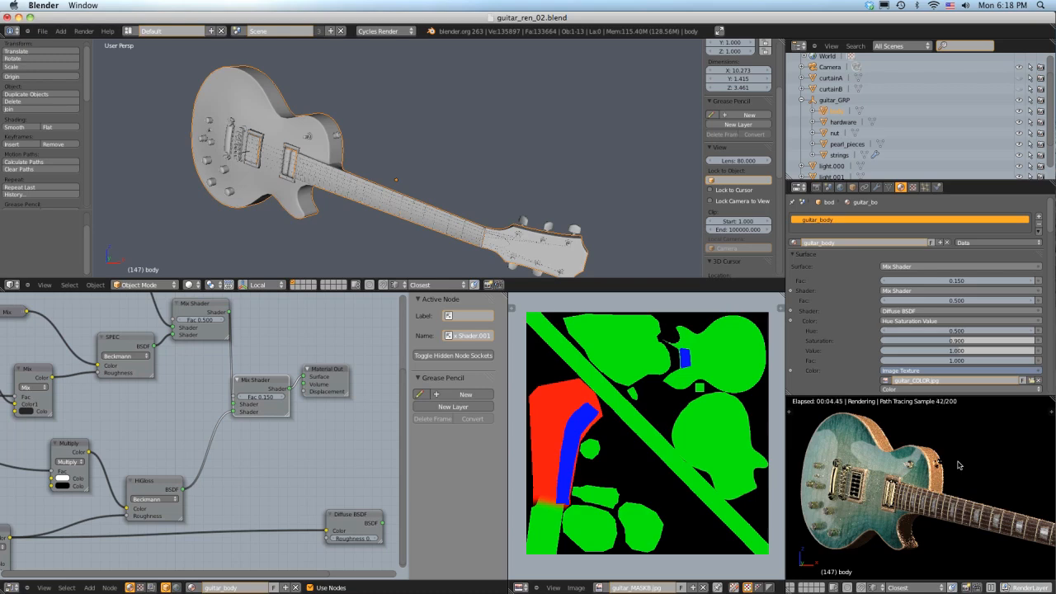
pyautogui.keyDown('shift'); pyautogui.moveTo(988, 473); pyautogui.dragTo(918, 466, button='middle'); pyautogui.keyUp('shift')
pyautogui.scroll(9, 925, 461)
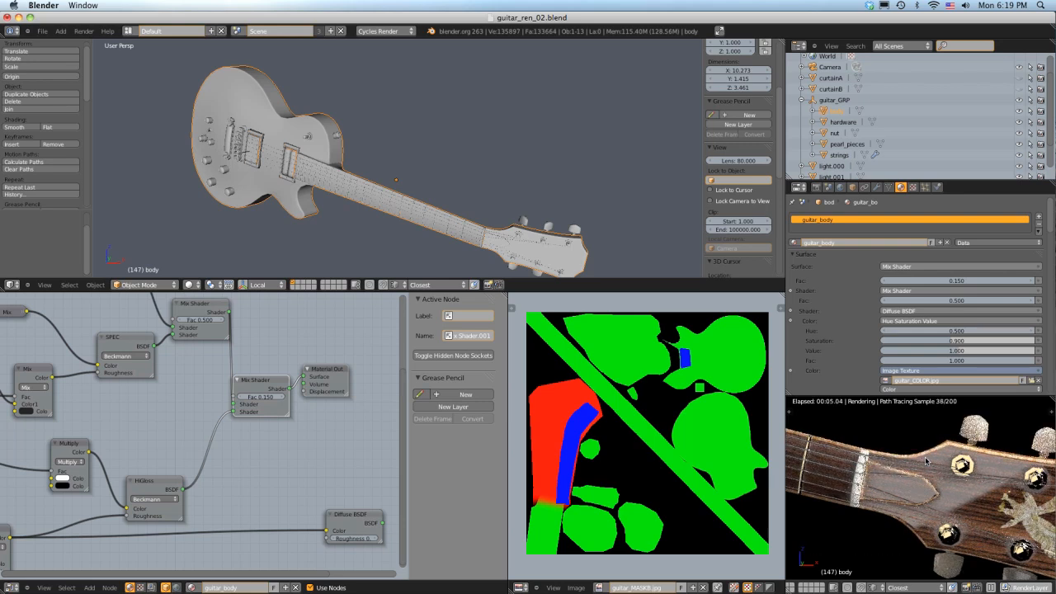
pyautogui.scroll(-7, 925, 461)
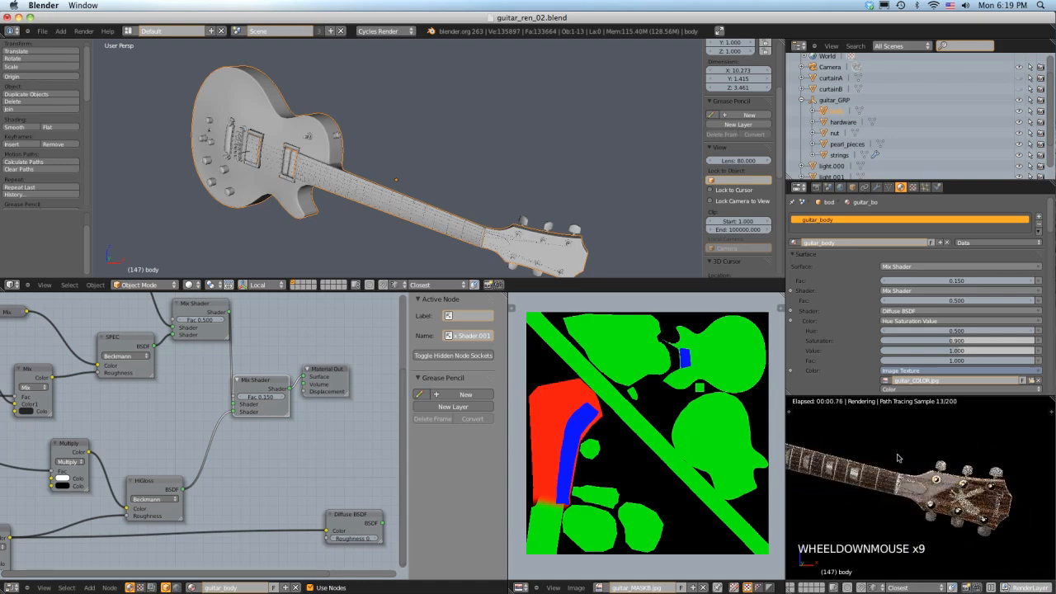
pyautogui.scroll(-3, 898, 458)
pyautogui.keyDown('shift'); pyautogui.moveTo(898, 458); pyautogui.dragTo(953, 456, button='middle'); pyautogui.keyUp('shift')
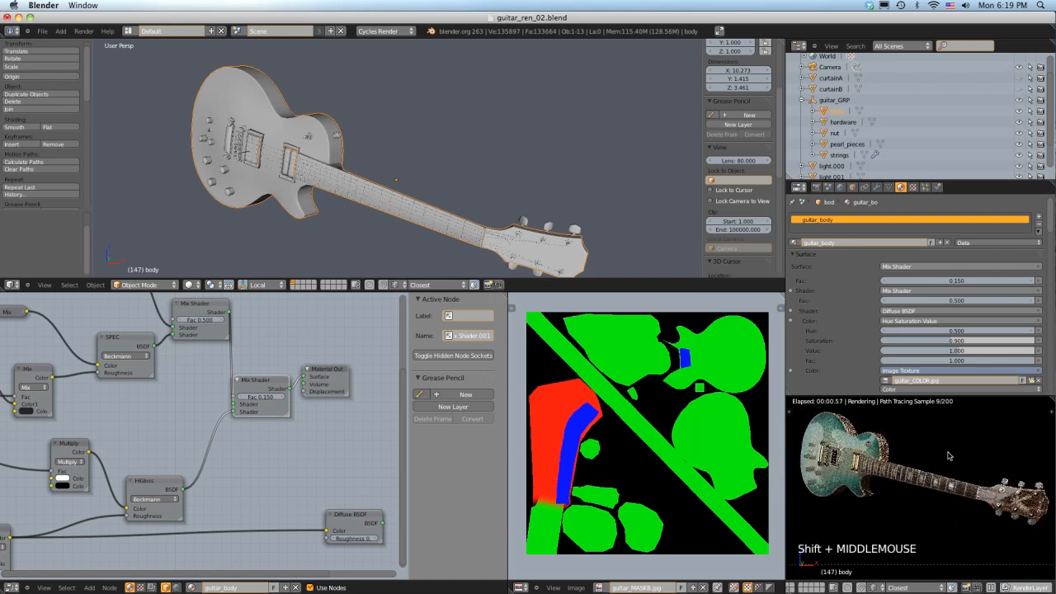
# Step: Select the large light plane light.001 and set its Emission material's Strength to 2
pyautogui.click(547, 188)
pyautogui.scroll(-2, 548, 198)
pyautogui.scroll(-3, 546, 196)
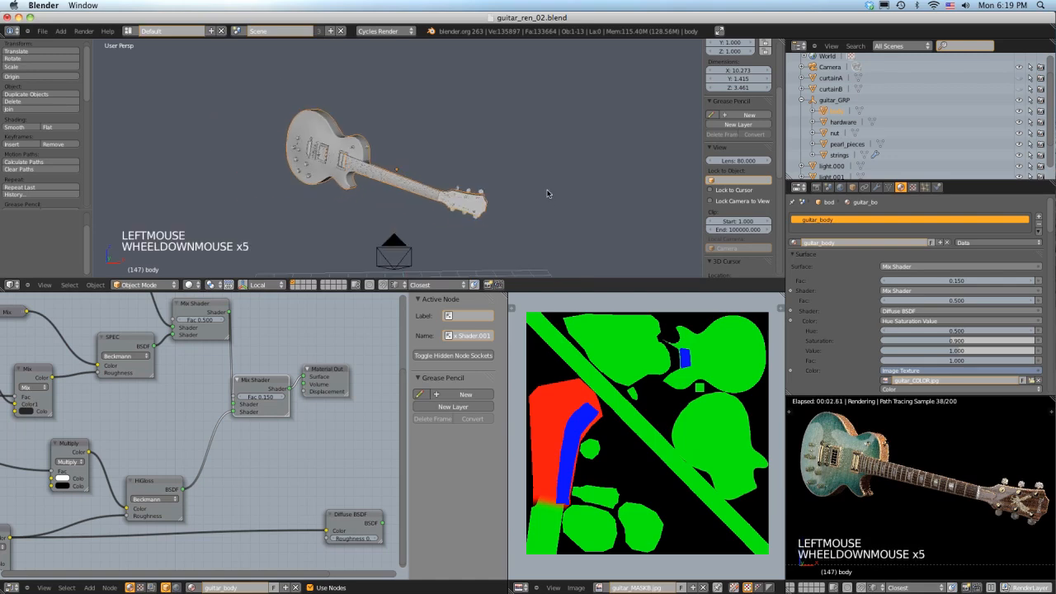
pyautogui.scroll(-2, 541, 182)
pyautogui.moveTo(537, 181); pyautogui.dragTo(347, 85, button='middle')
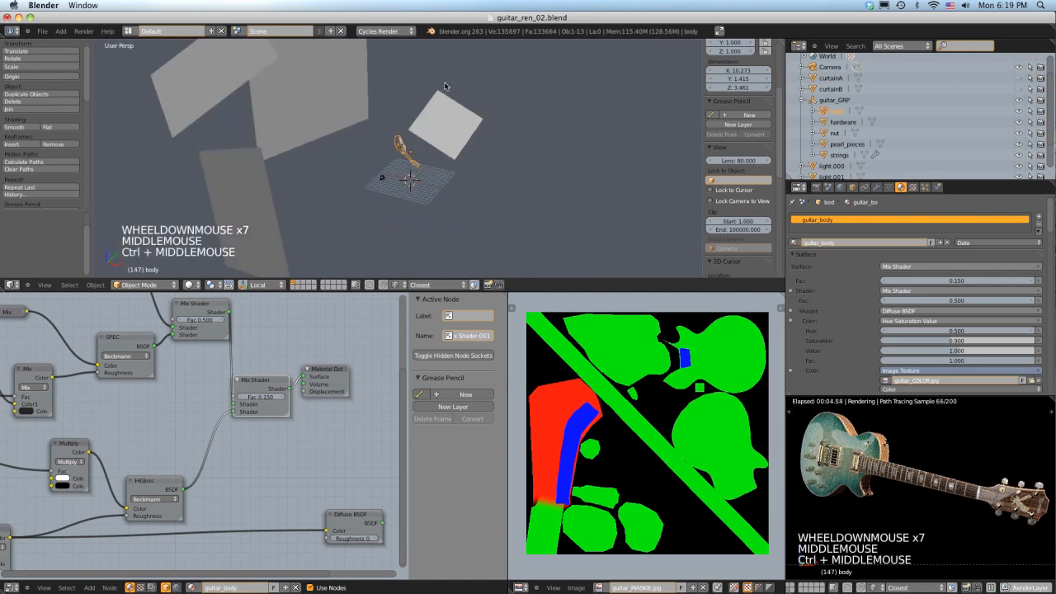
pyautogui.click(347, 86)
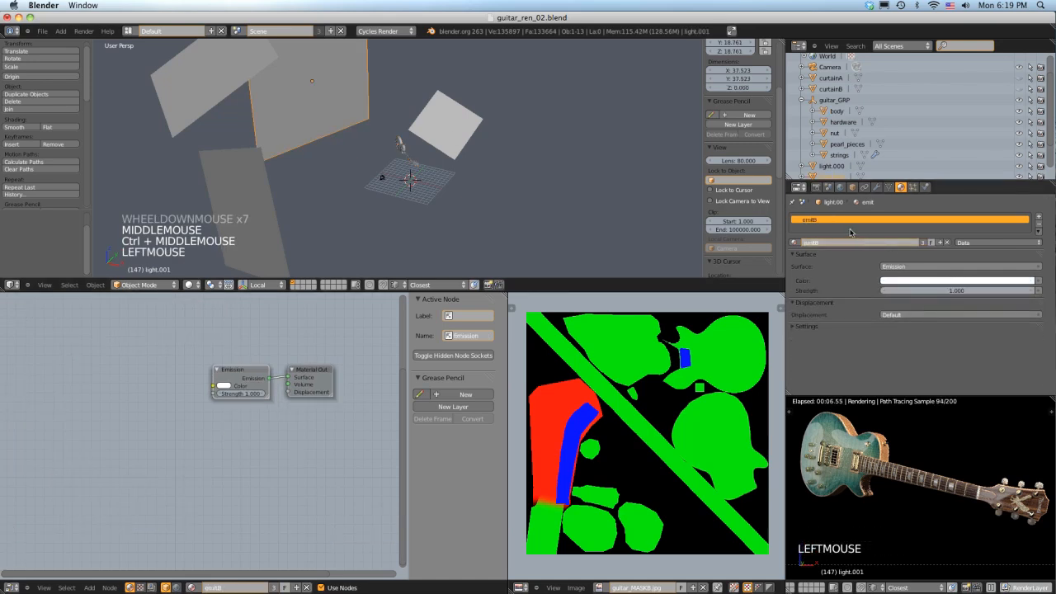
pyautogui.click(962, 291)
pyautogui.write('2')
pyautogui.press('Return')
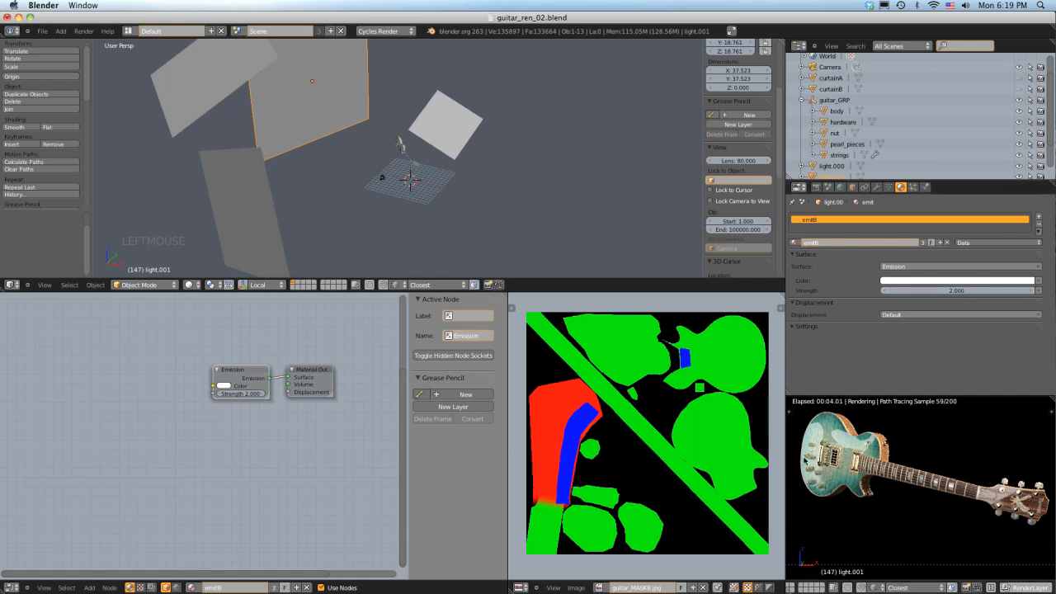
# Step: Select the guitar body and set the Fac of the Mix Shader feeding the Material Output to 0.1
pyautogui.click(842, 425)
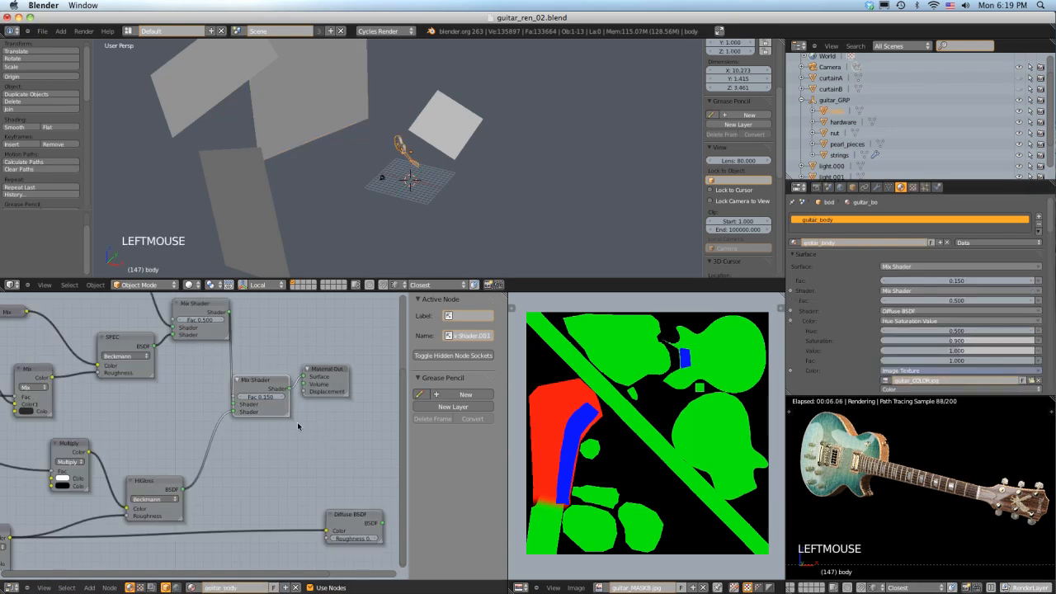
pyautogui.doubleClick(259, 396)
pyautogui.write('0.1')
pyautogui.press('Return')
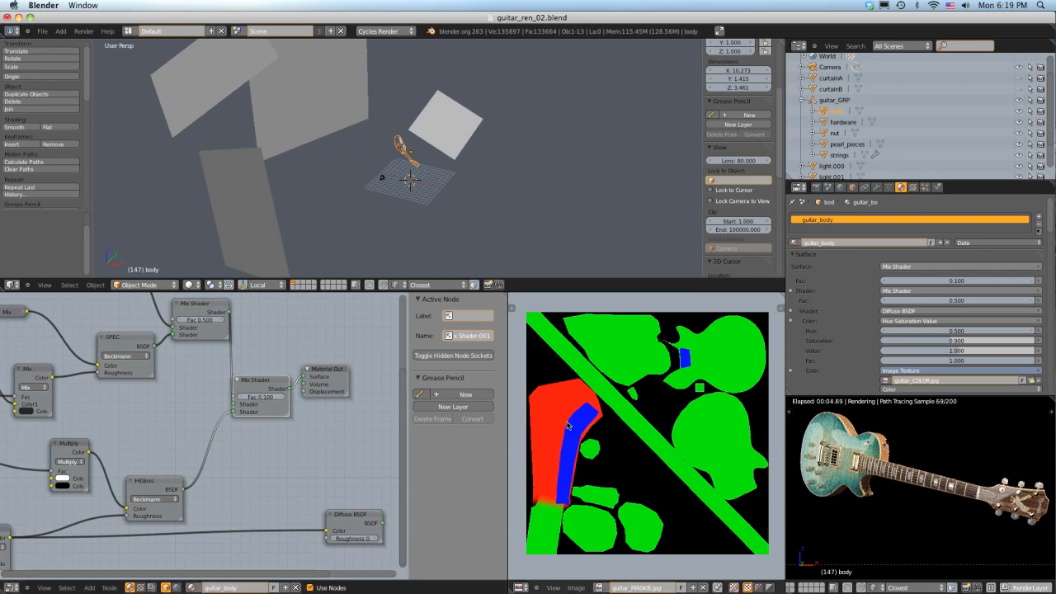
# Step: Inspect the body's finish up close and the whole guitar within the camera frame in the rendered view
pyautogui.click(970, 485)
pyautogui.scroll(2, 970, 485)
pyautogui.scroll(2, 970, 485)
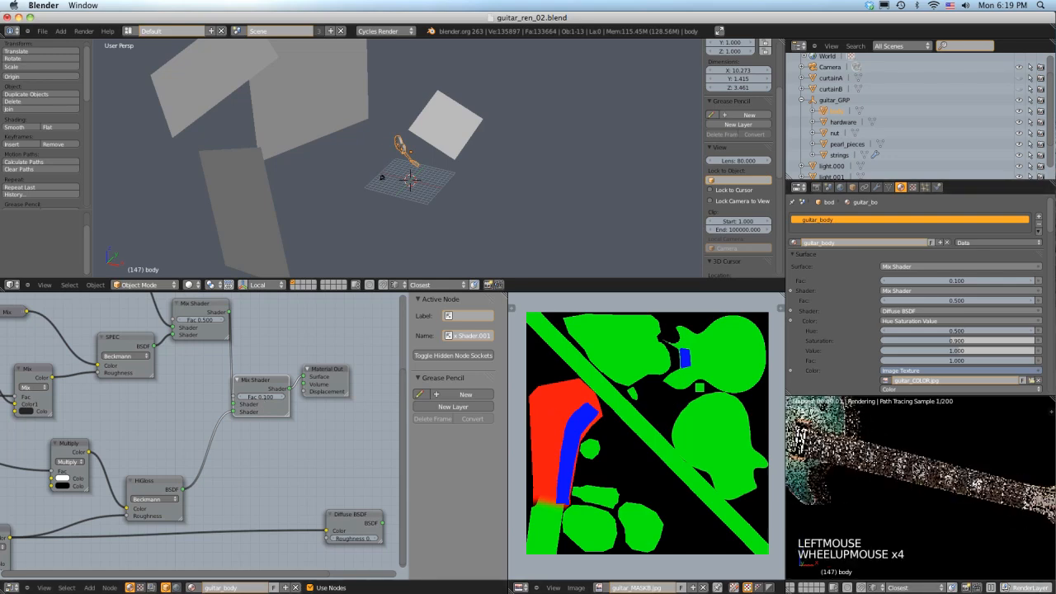
pyautogui.keyDown('shift'); pyautogui.moveTo(970, 485); pyautogui.dragTo(985, 490, button='middle'); pyautogui.keyUp('shift')
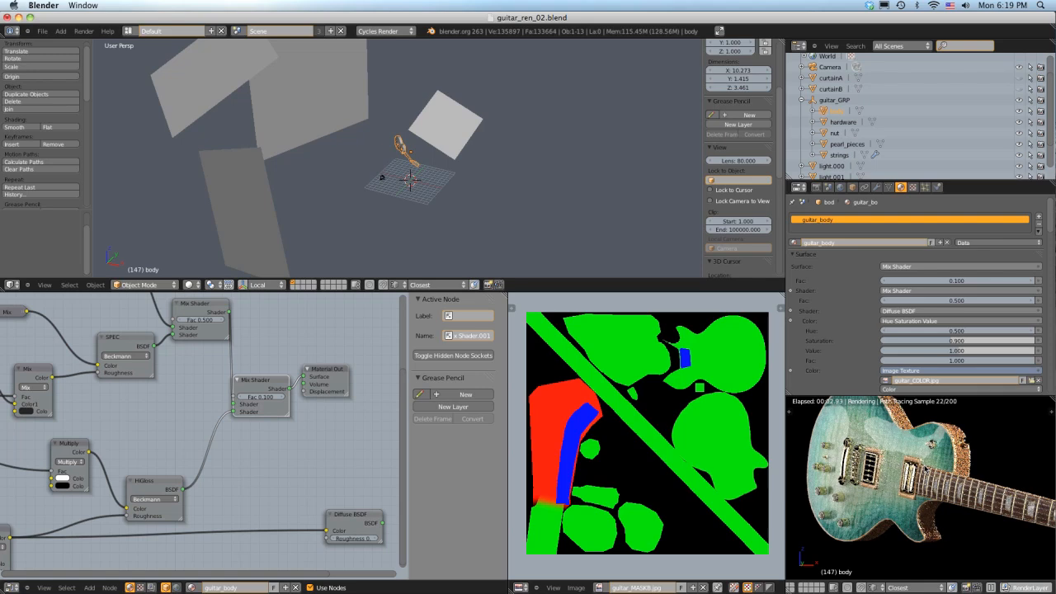
pyautogui.scroll(-4, 973, 474)
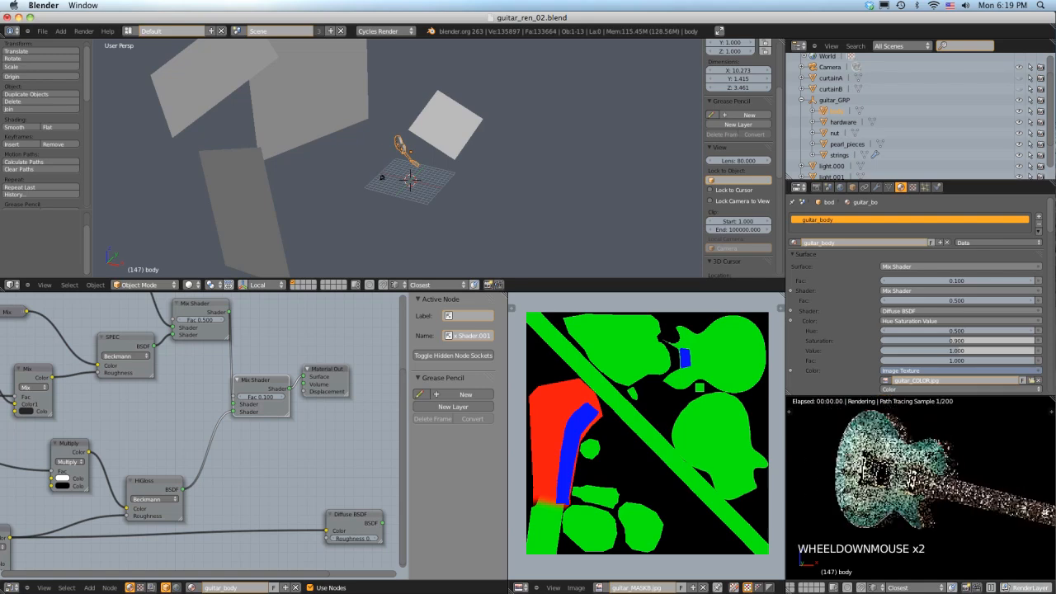
pyautogui.keyDown('shift'); pyautogui.moveTo(973, 474); pyautogui.dragTo(946, 454, button='middle'); pyautogui.keyUp('shift')
pyautogui.scroll(-2, 959, 456)
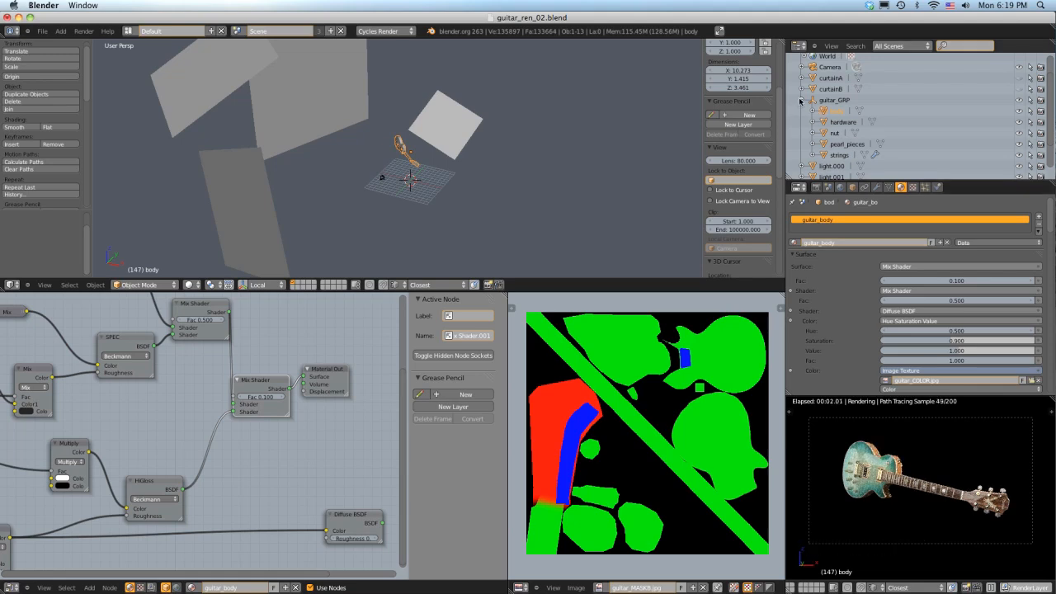
# Step: Collapse guitar_GRP, unhide curtainA and curtainB, and refresh the rendered preview to include the curtains
pyautogui.click(801, 100)
pyautogui.click(1019, 98)
pyautogui.click(1019, 108)
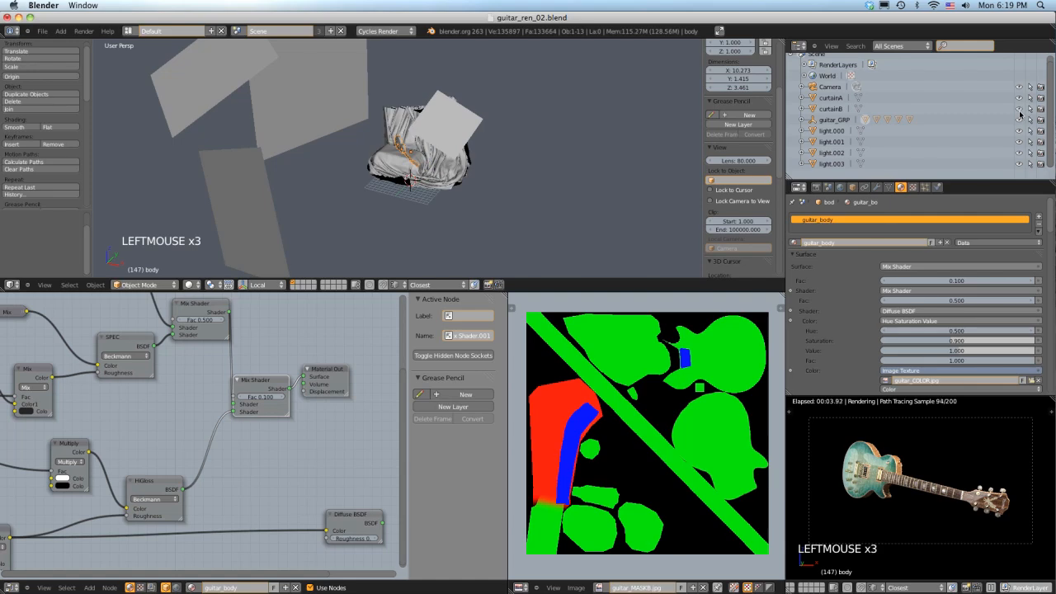
pyautogui.click(433, 147)
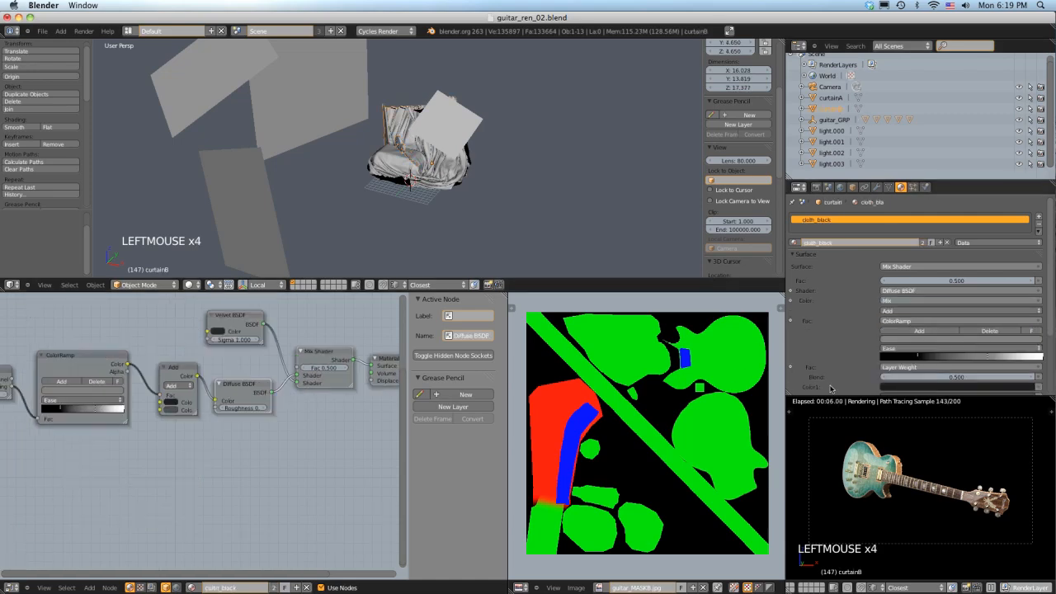
pyautogui.press('g')
pyautogui.rightClick(570, 226)
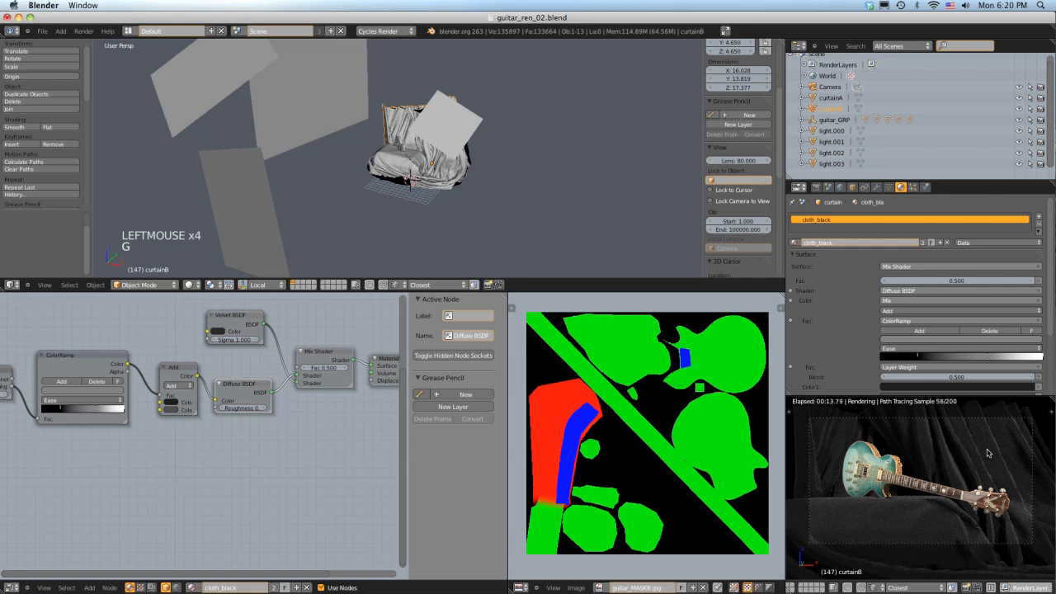
pyautogui.scroll(2, 988, 453)
pyautogui.scroll(-2, 988, 453)
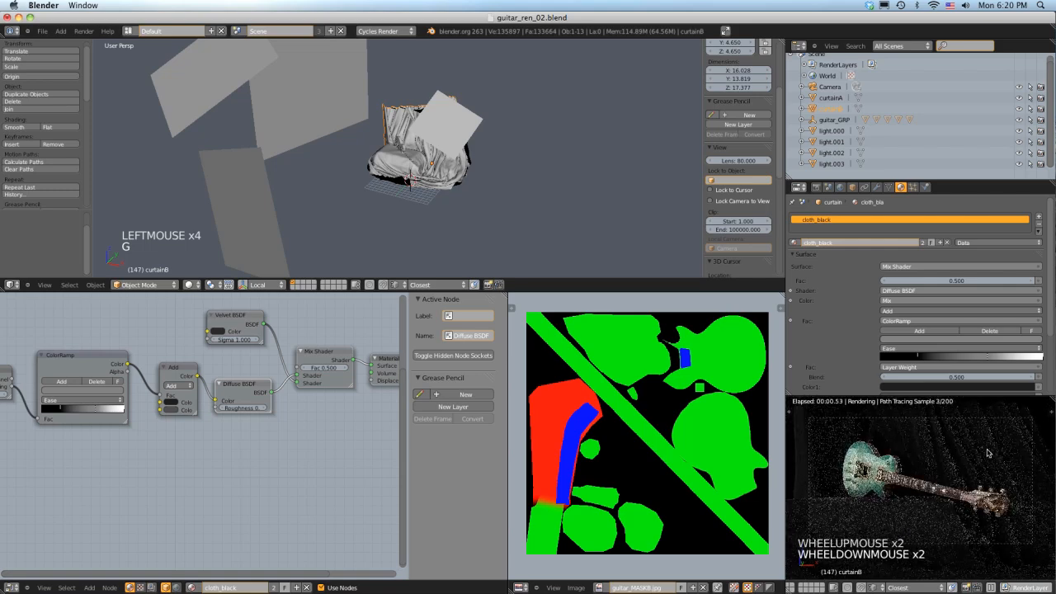
# Step: Add an Empty object to the scene
pyautogui.moveTo(483, 157); pyautogui.dragTo(440, 172, button='middle')
pyautogui.keyDown('ctrl'); pyautogui.moveTo(464, 123); pyautogui.dragTo(467, 122, button='middle'); pyautogui.keyUp('ctrl')
pyautogui.keyDown('ctrl'); pyautogui.moveTo(467, 122); pyautogui.dragTo(471, 120, button='middle'); pyautogui.keyUp('ctrl')
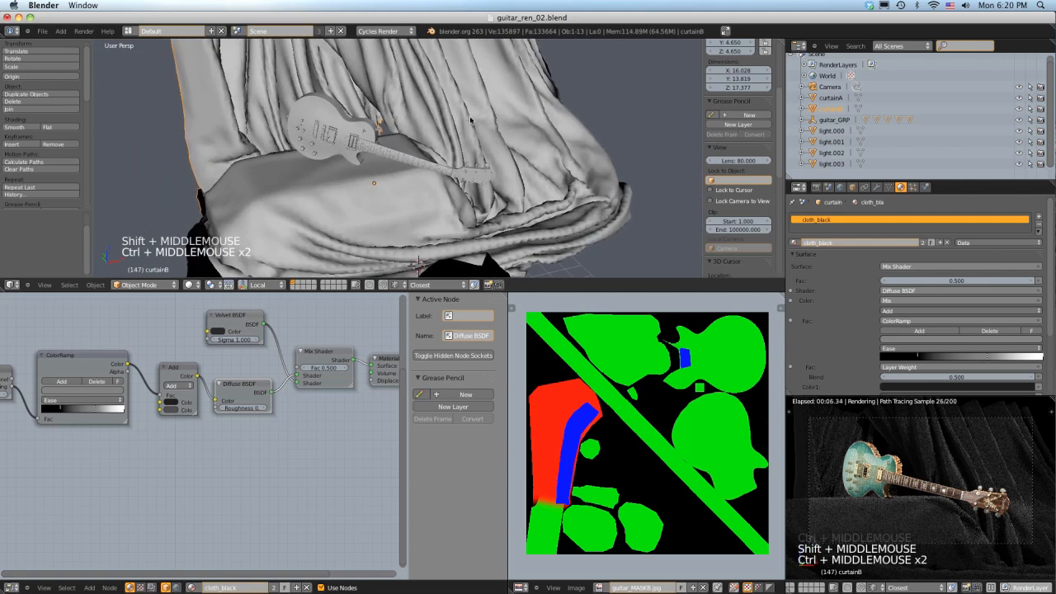
pyautogui.hotkey('shift', 'a')
pyautogui.moveTo(464, 138)
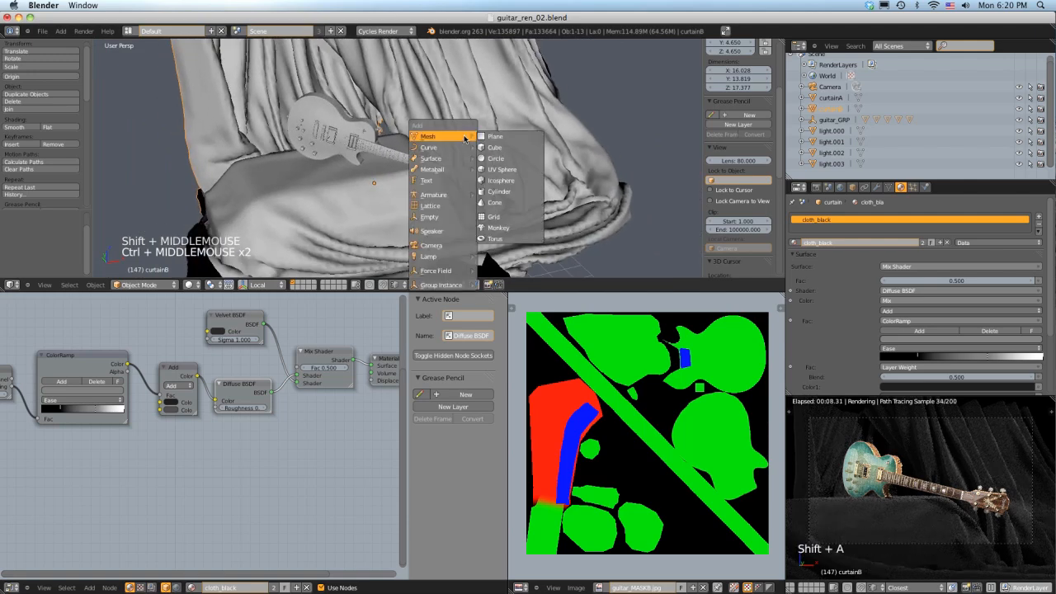
pyautogui.click(448, 217)
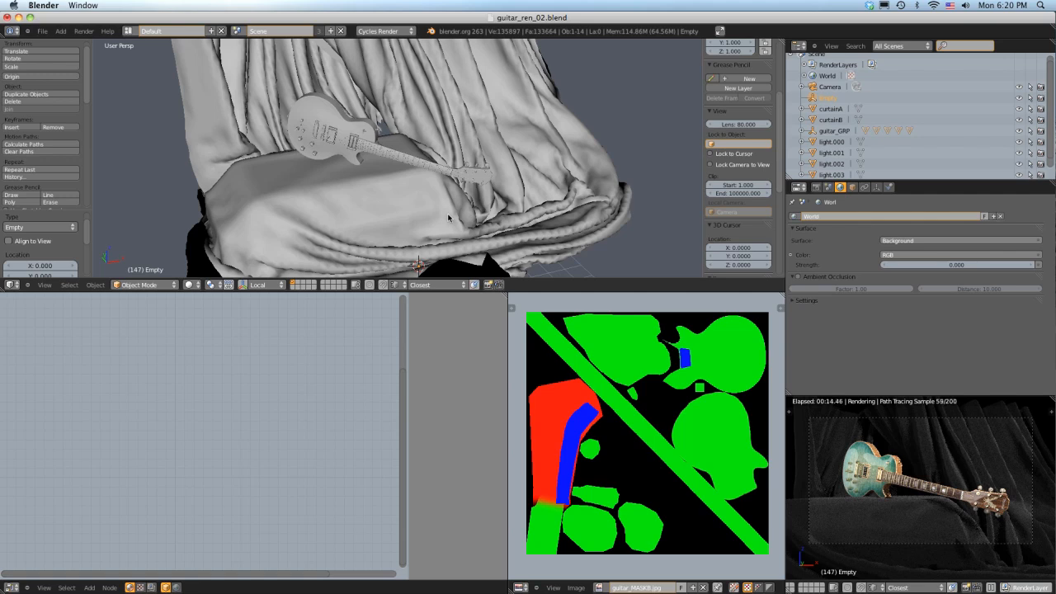
# Step: Raise the Empty about 6.7 units along Z and shift it about -2.7 units along X towards the guitar body
pyautogui.moveTo(448, 217); pyautogui.dragTo(449, 219, button='middle')
pyautogui.press('g')
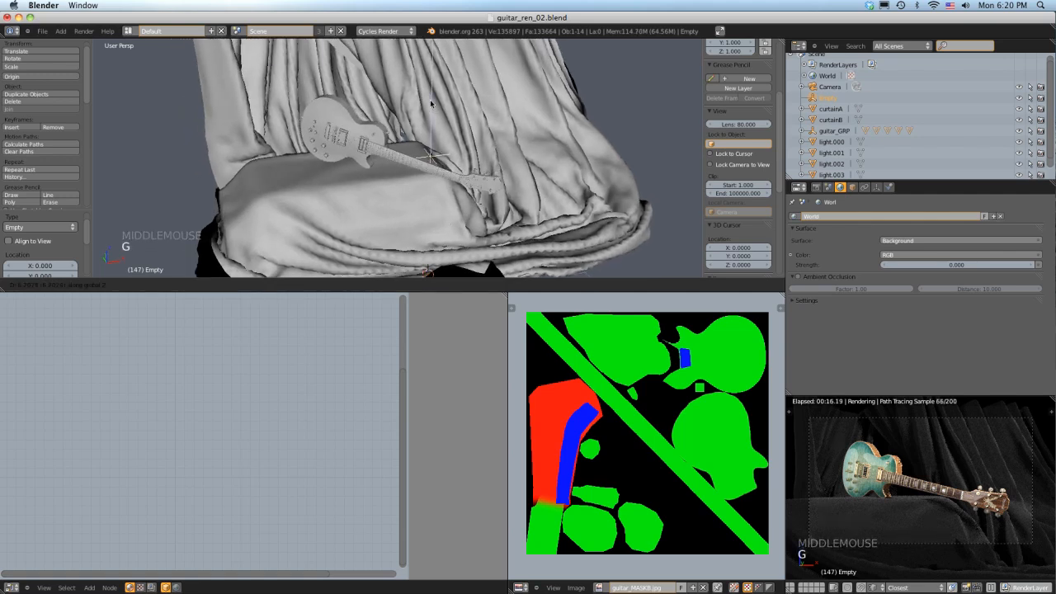
pyautogui.click(430, 99)
pyautogui.press('g')
pyautogui.press('x')
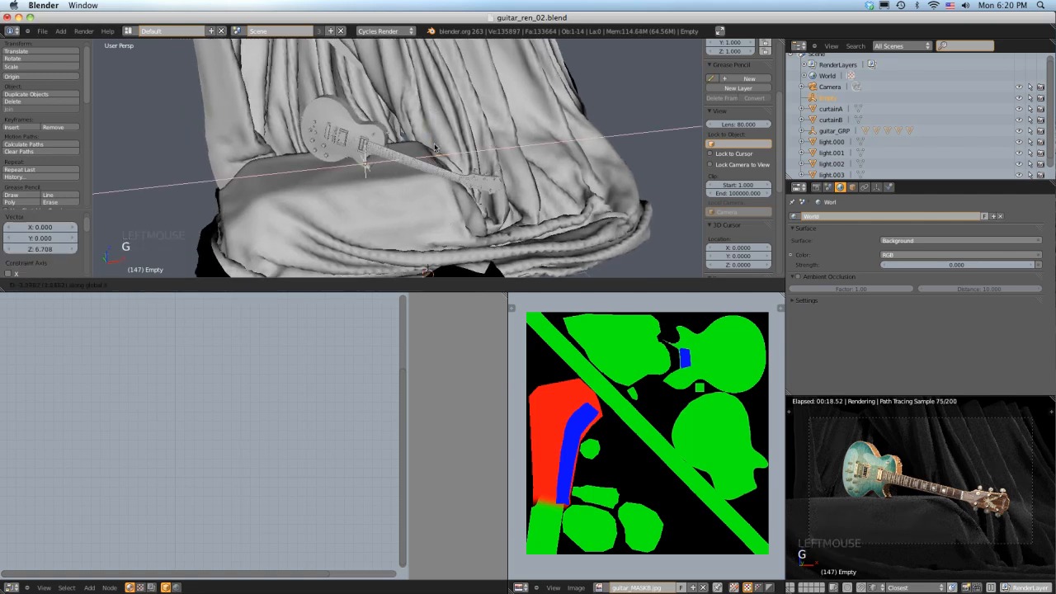
pyautogui.click(435, 147)
# Step: Move the Empty along Y to the front of the guitar body and raise it about 0.34 units along Z
pyautogui.moveTo(435, 147); pyautogui.dragTo(507, 126, button='middle')
pyautogui.press('g')
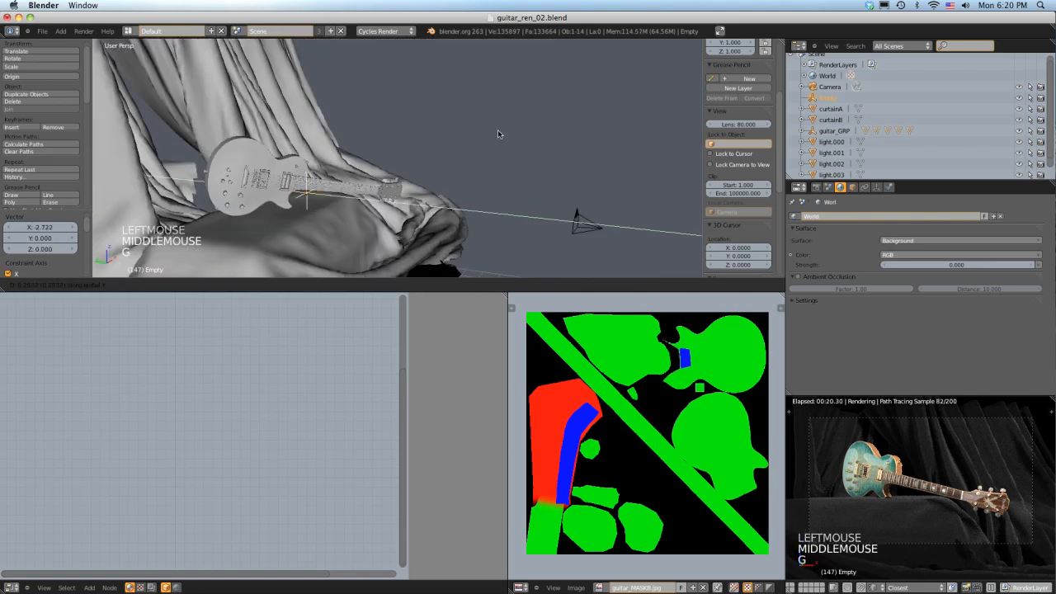
pyautogui.press('y')
pyautogui.click(488, 135)
pyautogui.press('KP_Decimal')
pyautogui.keyDown('ctrl'); pyautogui.moveTo(488, 135); pyautogui.dragTo(450, 126, button='middle'); pyautogui.keyUp('ctrl')
pyautogui.press('g')
pyautogui.press('z')
pyautogui.click(485, 95)
pyautogui.moveTo(450, 125); pyautogui.dragTo(474, 120, button='middle')
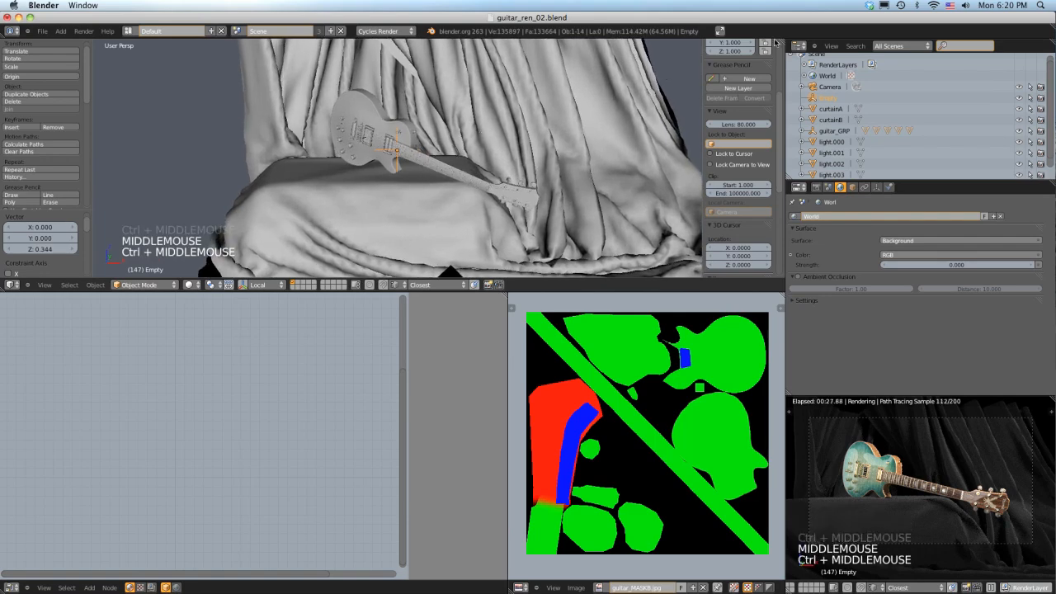
# Step: Rename the Empty as dof_focus
pyautogui.keyDown('ctrl'); pyautogui.click(829, 97); pyautogui.keyUp('ctrl')
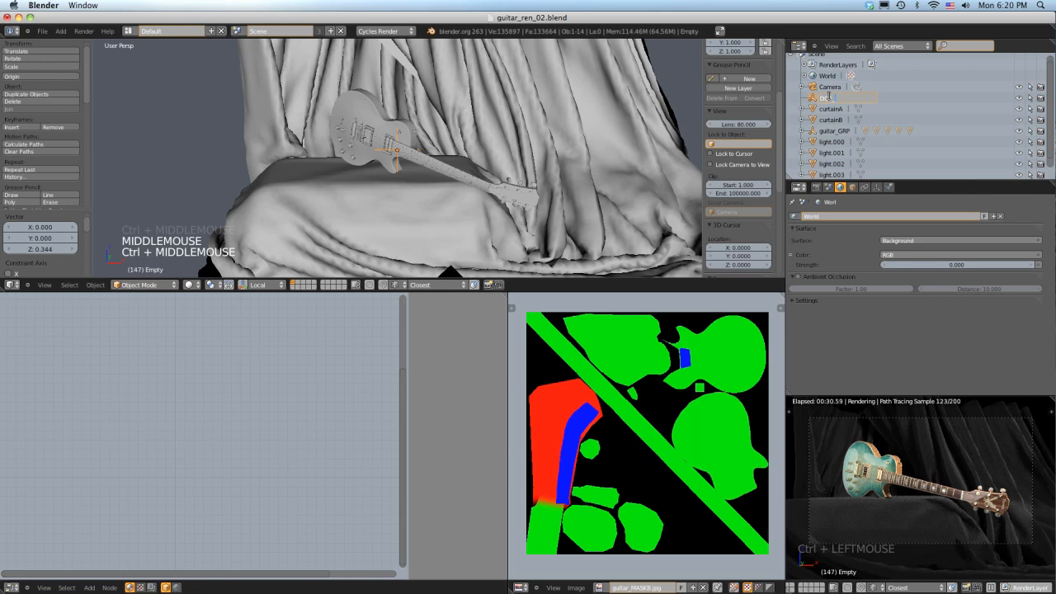
pyautogui.press('BackSpace')
pyautogui.write('dof_focus')
pyautogui.press('Return')
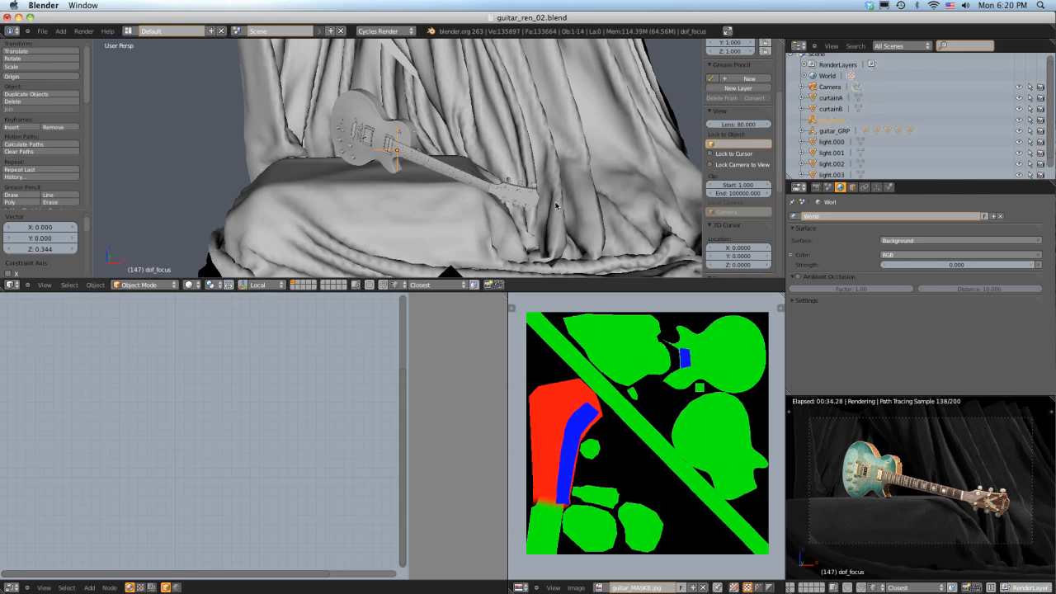
# Step: Switch to the camera view, select the camera, and assign dof_focus as its Depth of Field focus object
pyautogui.press('KP_0')
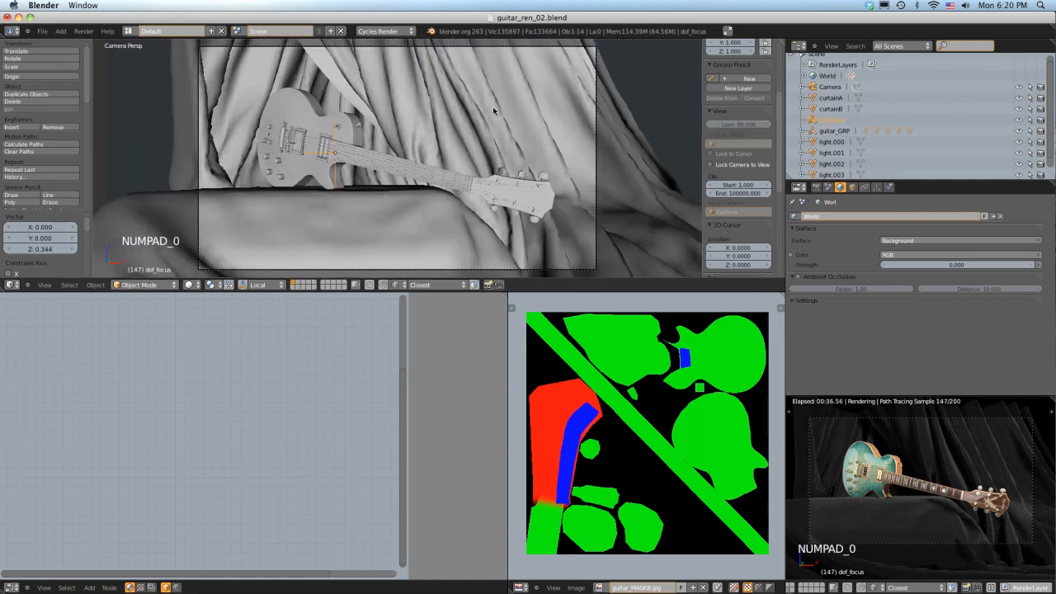
pyautogui.click(617, 66)
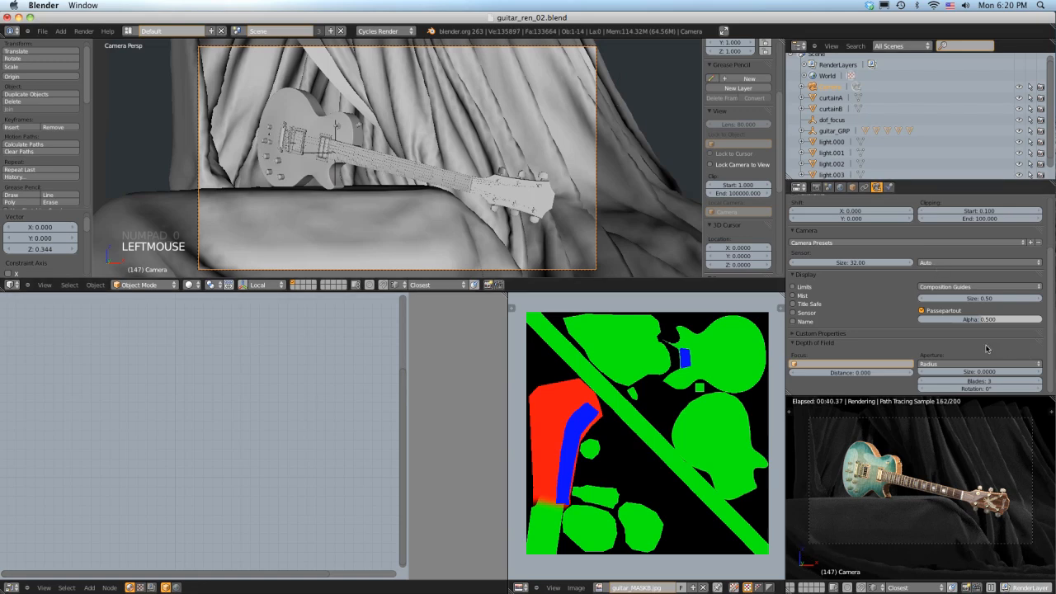
pyautogui.scroll(-3, 838, 355)
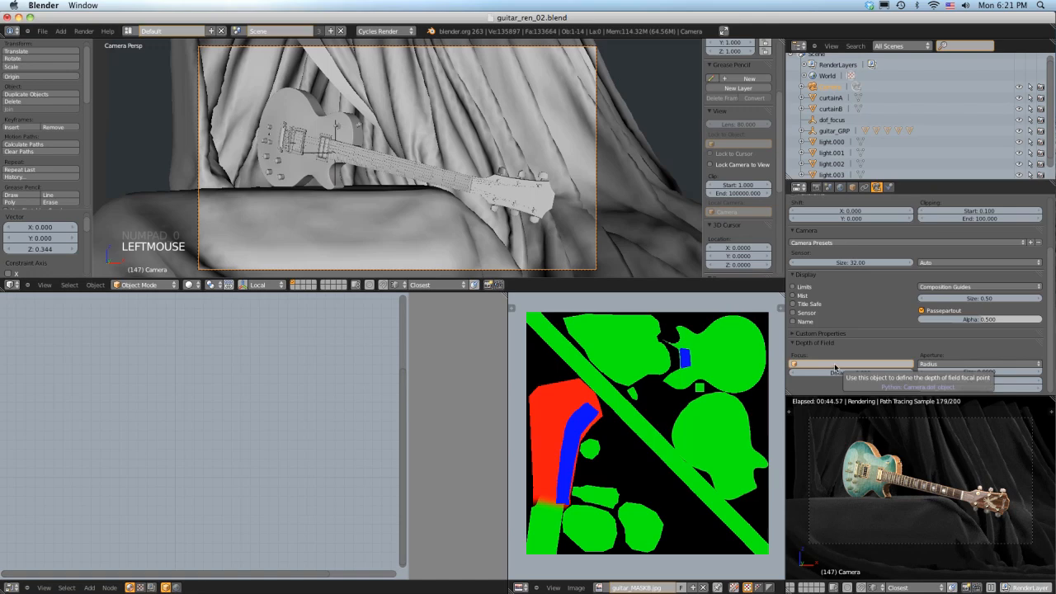
pyautogui.click(835, 368)
pyautogui.click(838, 394)
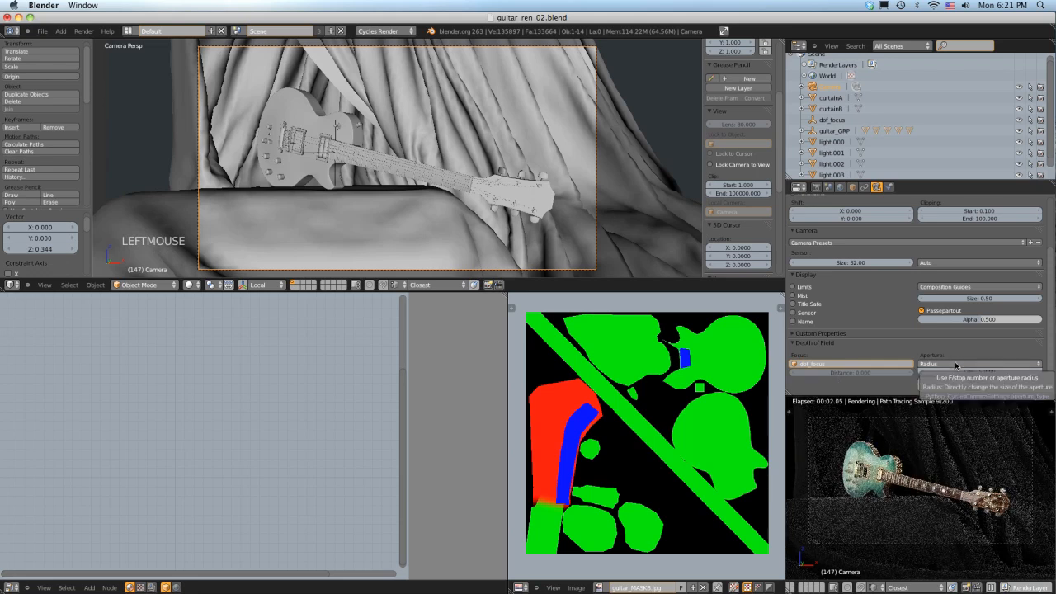
# Step: Set the camera's aperture radius size to 0.2 and check the depth of field on the guitar in the rendered view
pyautogui.click(978, 373)
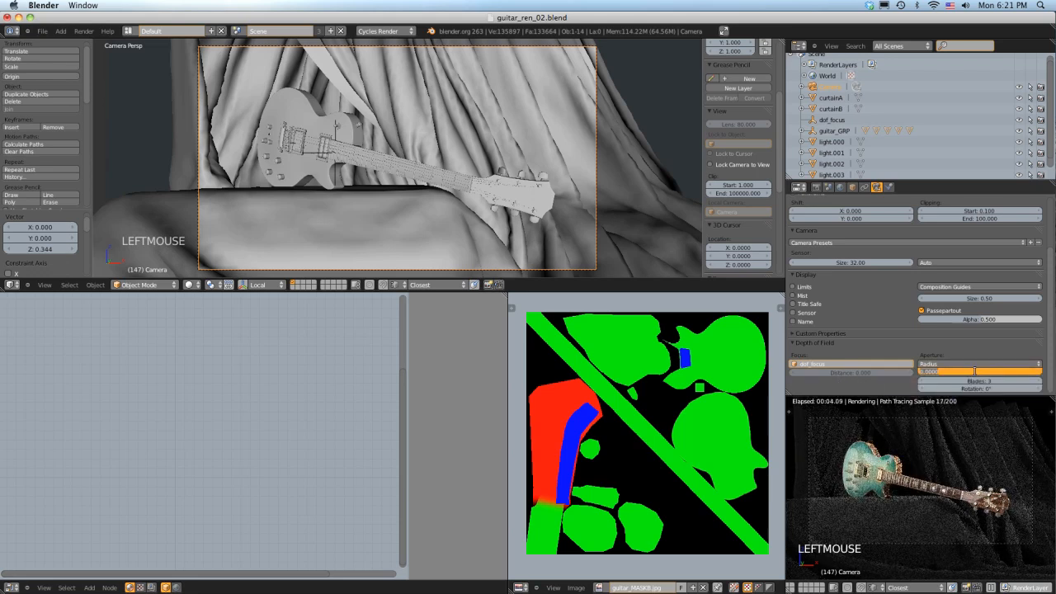
pyautogui.write('0.2')
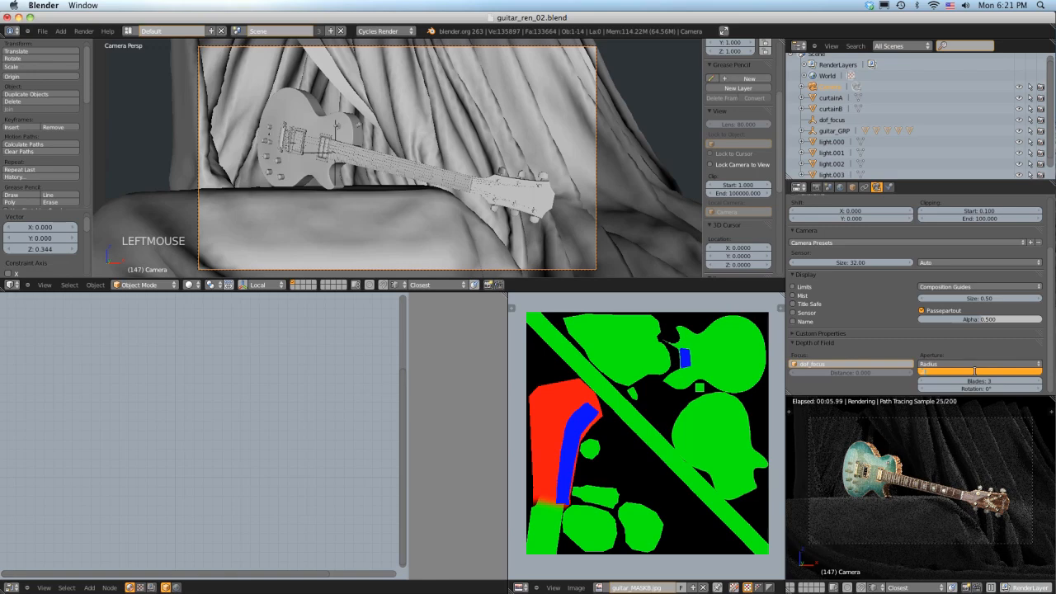
pyautogui.press('Return')
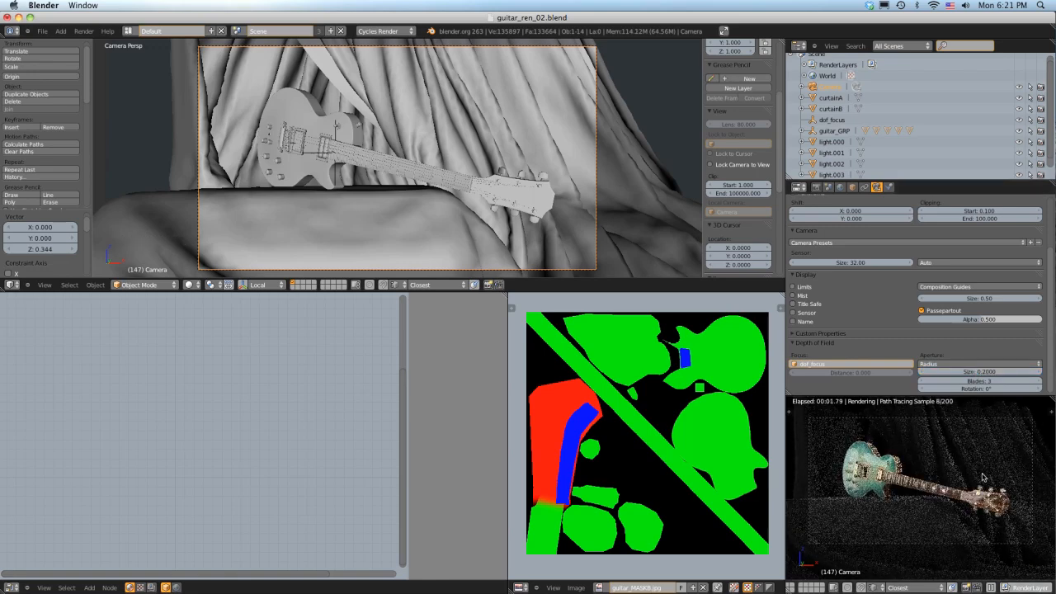
pyautogui.scroll(1, 982, 477)
pyautogui.scroll(2, 982, 477)
pyautogui.scroll(-1, 983, 477)
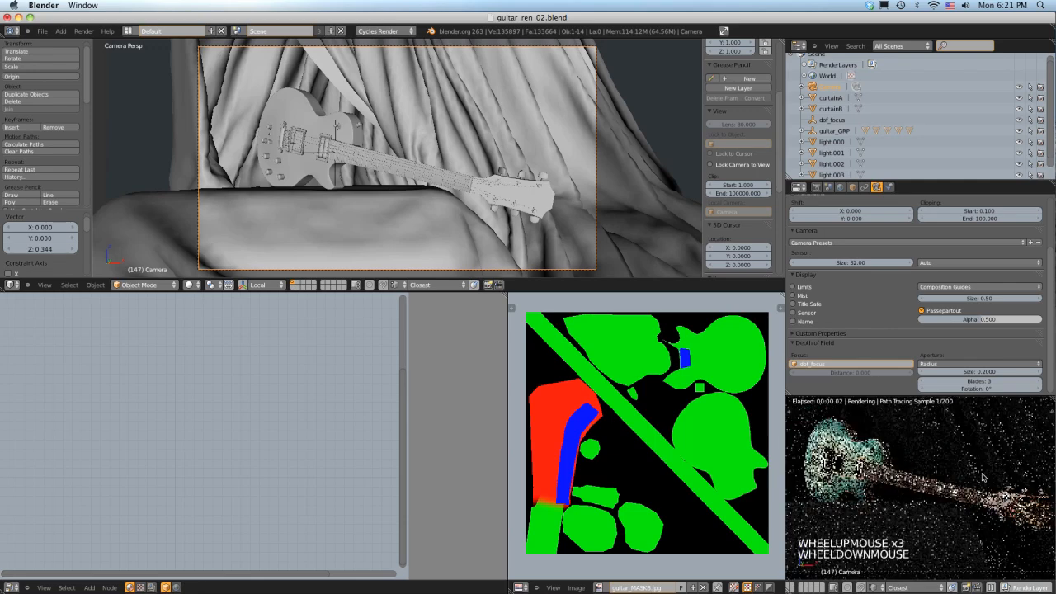
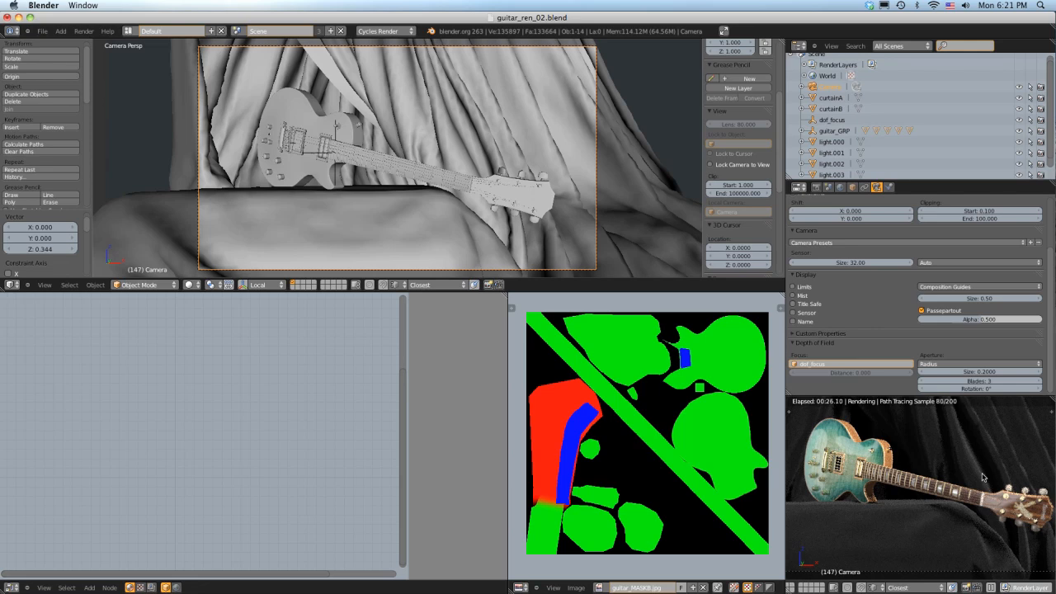
pyautogui.click(978, 372)
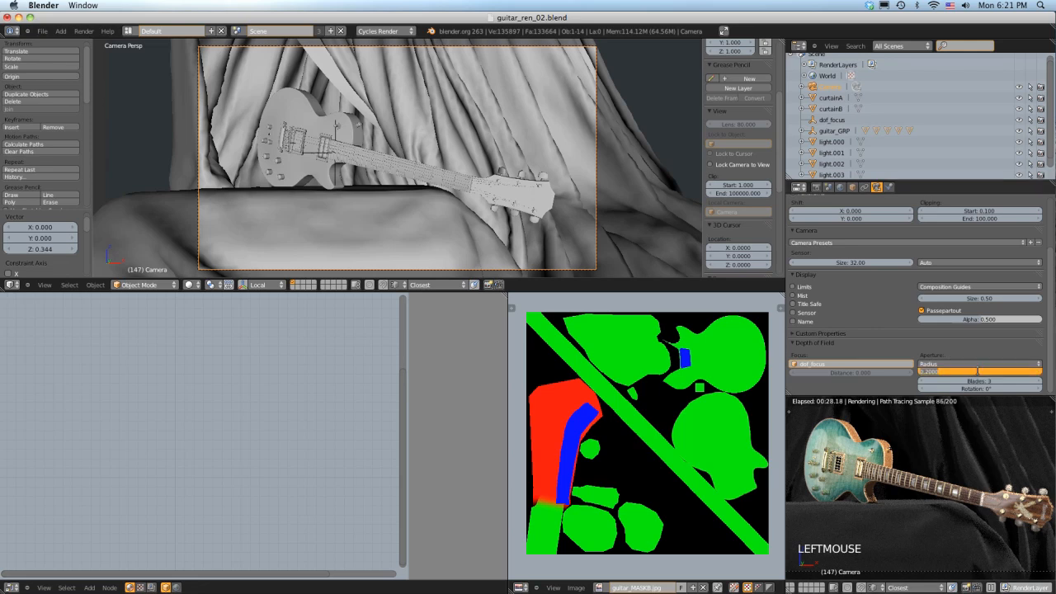
pyautogui.press('BackSpace')
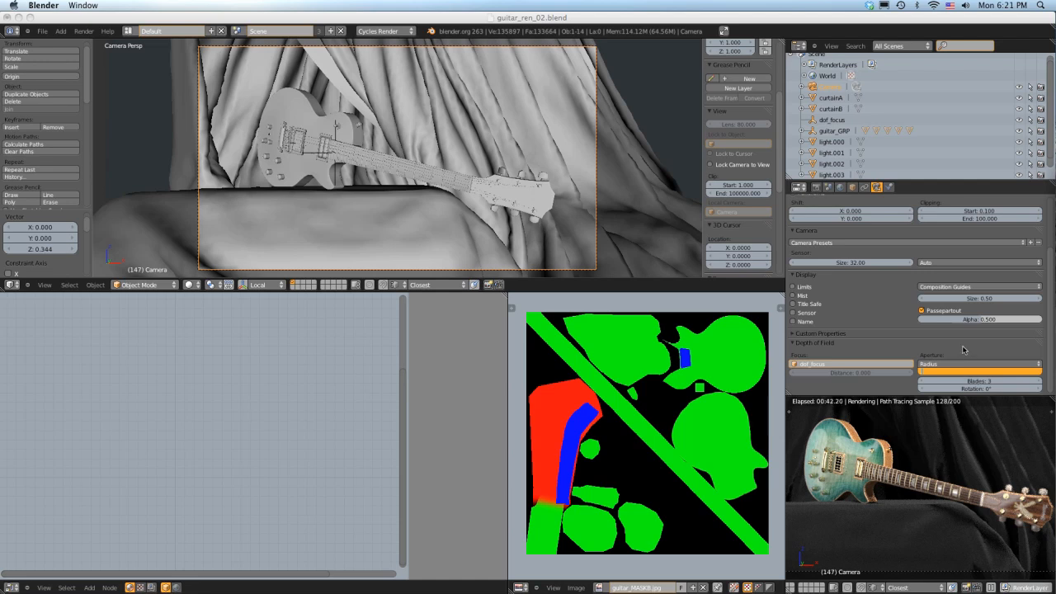
pyautogui.click(979, 372)
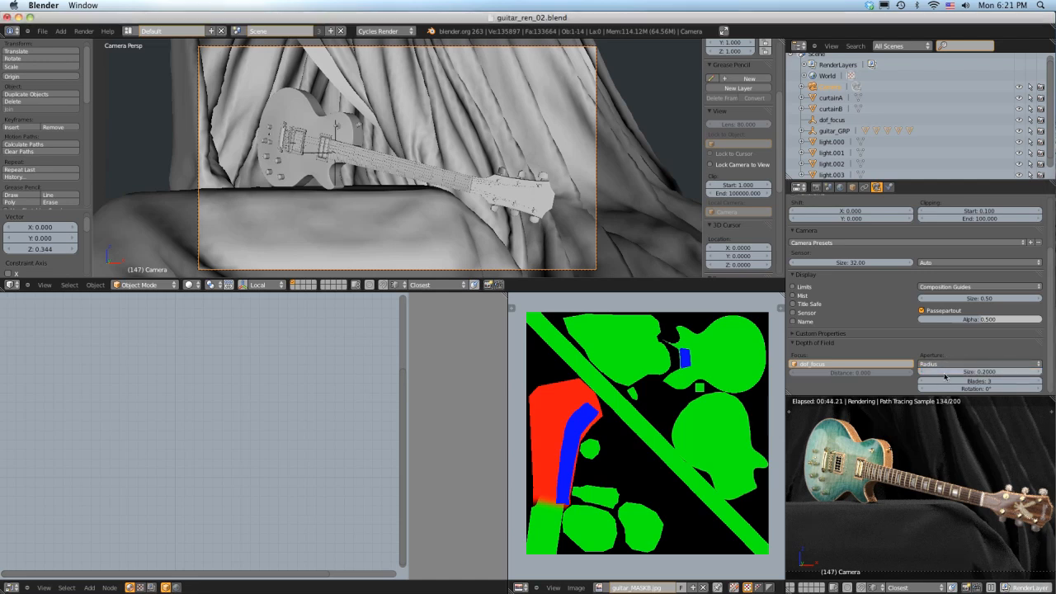
# Step: Set the camera's aperture radius size to 0.05 and check the depth of field across the whole guitar in the rendered view
pyautogui.write('0.05')
pyautogui.press('Return')
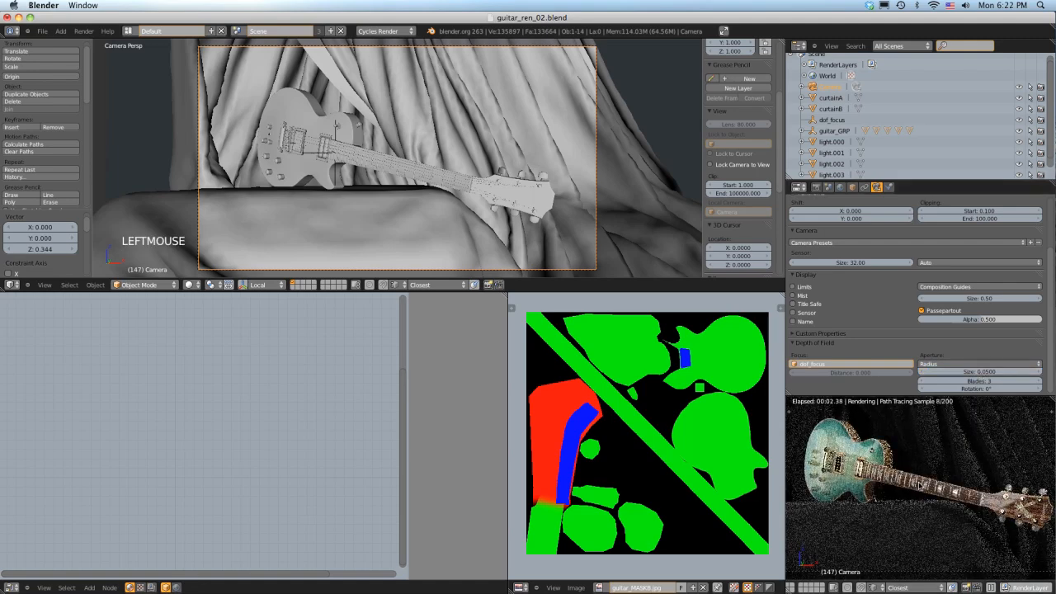
pyautogui.scroll(-2, 920, 487)
pyautogui.scroll(-1, 920, 486)
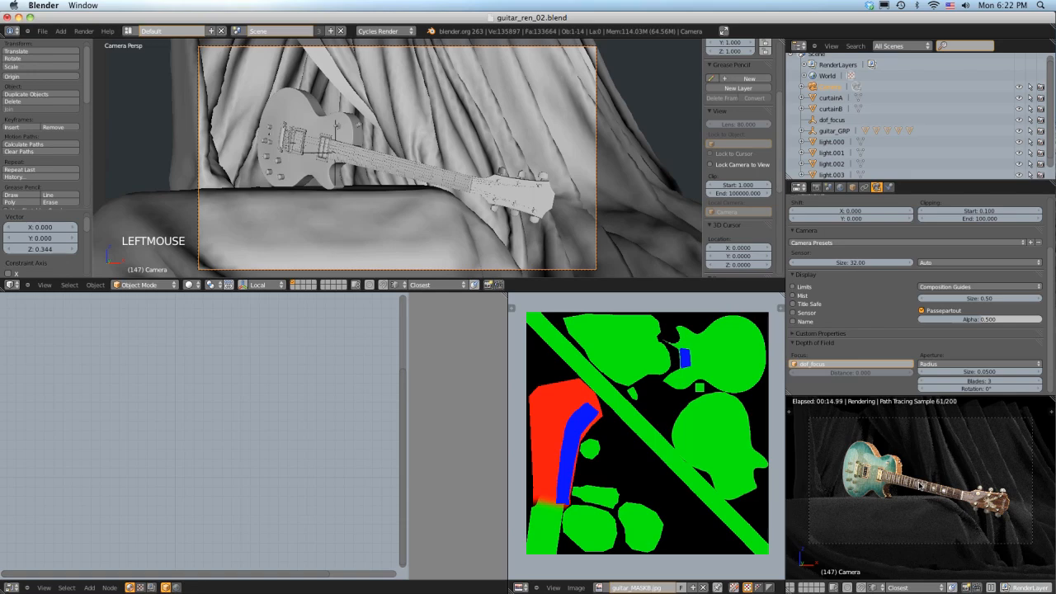
pyautogui.scroll(1, 920, 486)
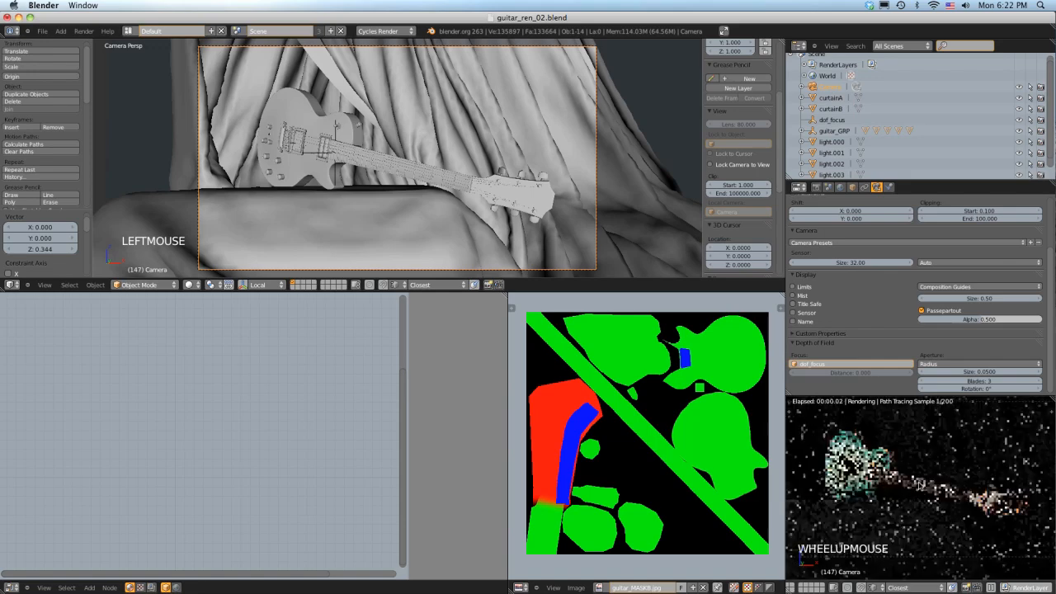
pyautogui.scroll(-1, 920, 485)
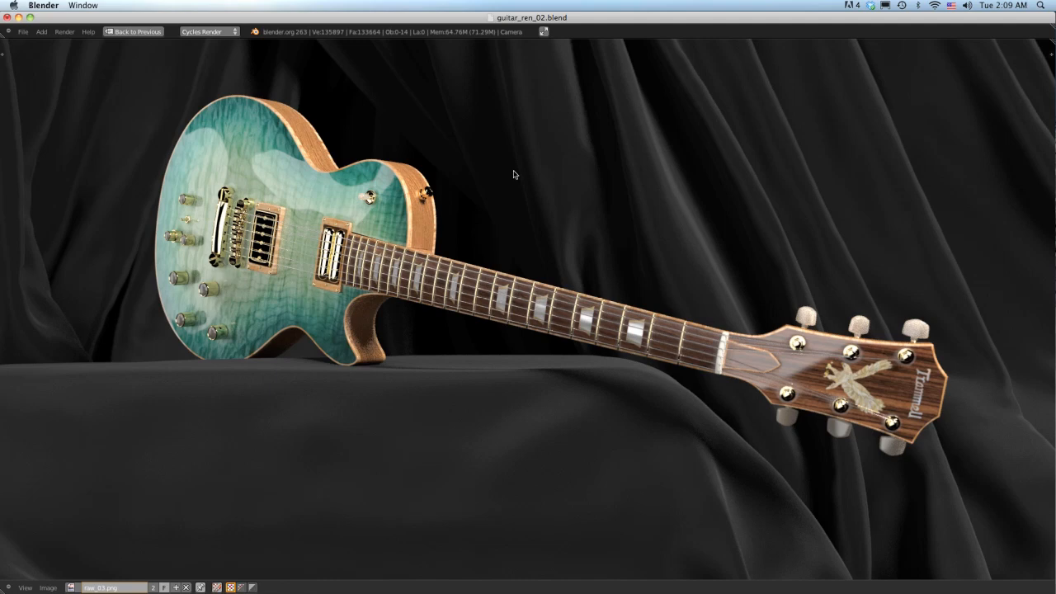
# Step: Leave the full-screen image view and examine the render's resolution and integrator settings alongside the raw_03.png image
pyautogui.press('Escape')
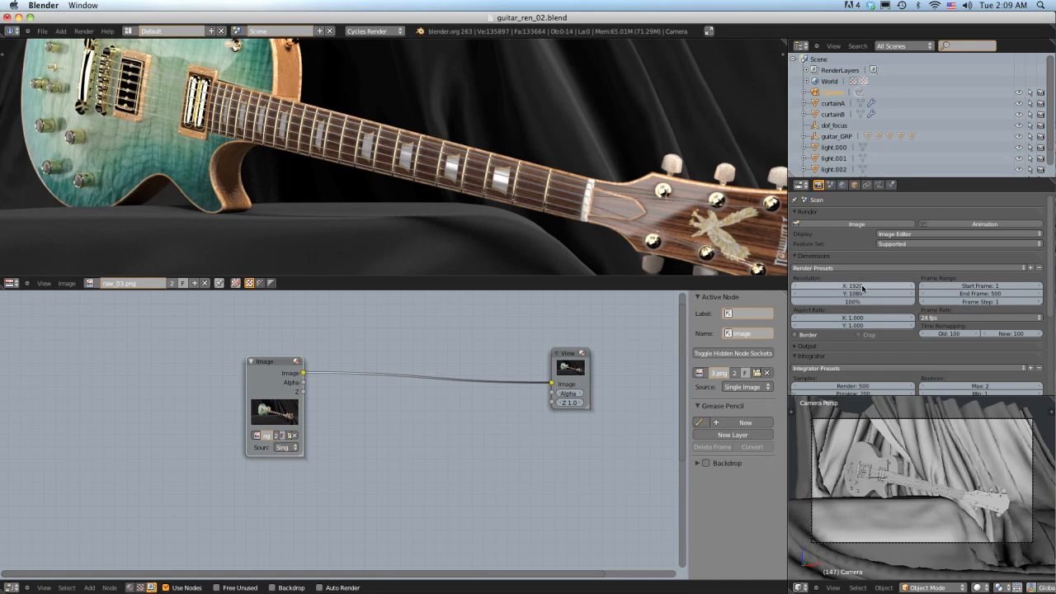
pyautogui.scroll(-2, 869, 289)
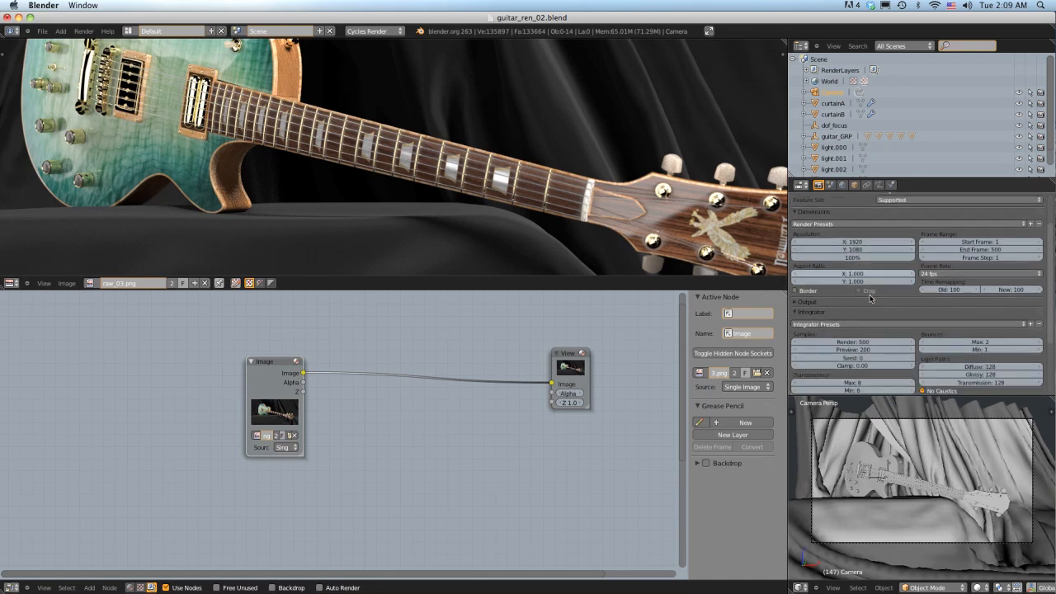
pyautogui.scroll(-1, 869, 295)
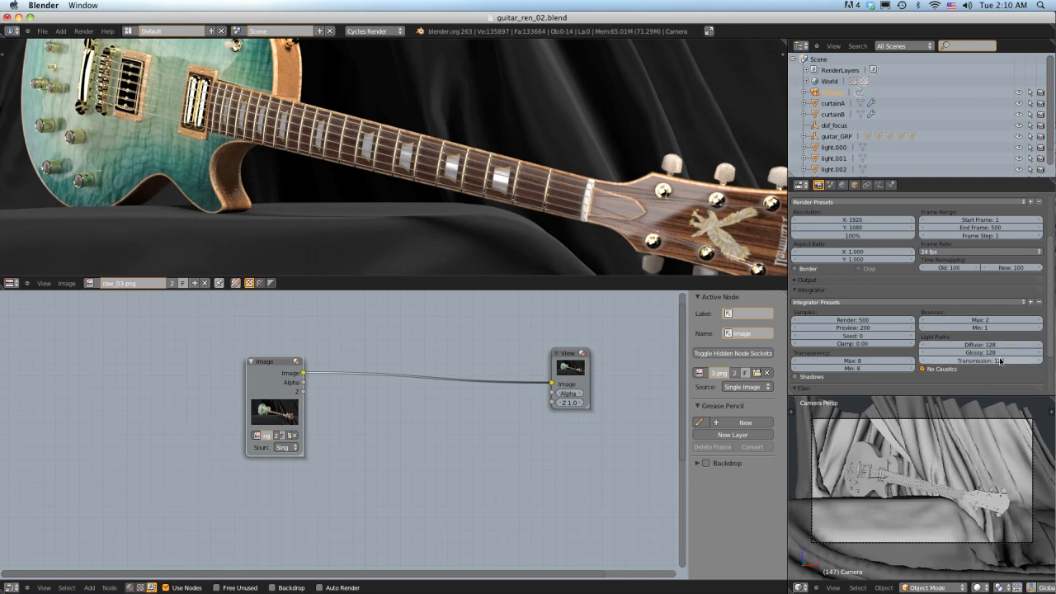
pyautogui.moveTo(532, 181); pyautogui.dragTo(530, 194, button='middle')
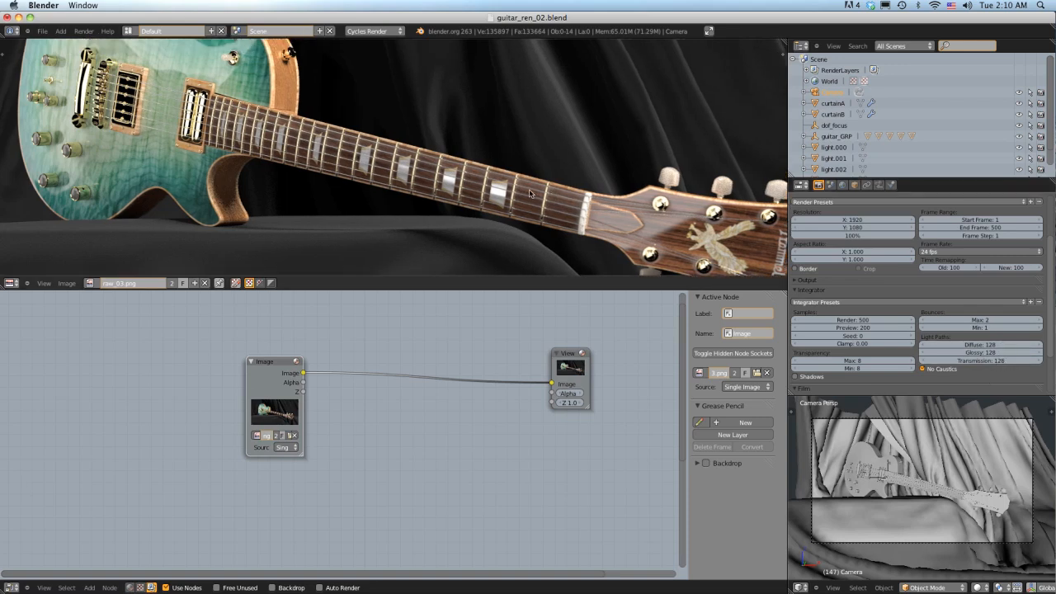
pyautogui.scroll(-3, 530, 194)
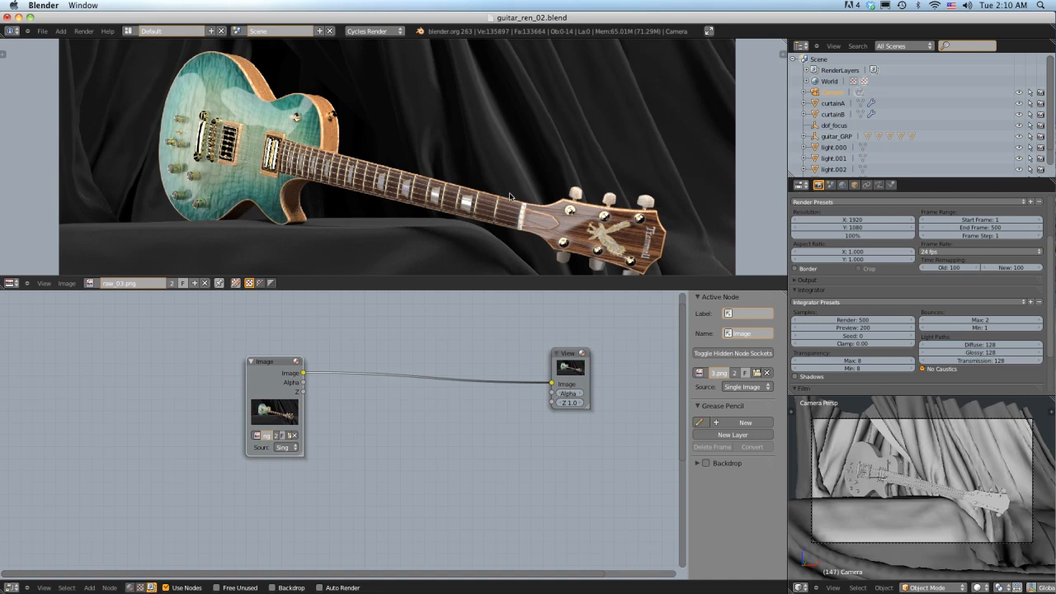
pyautogui.moveTo(507, 201); pyautogui.dragTo(502, 189, button='middle')
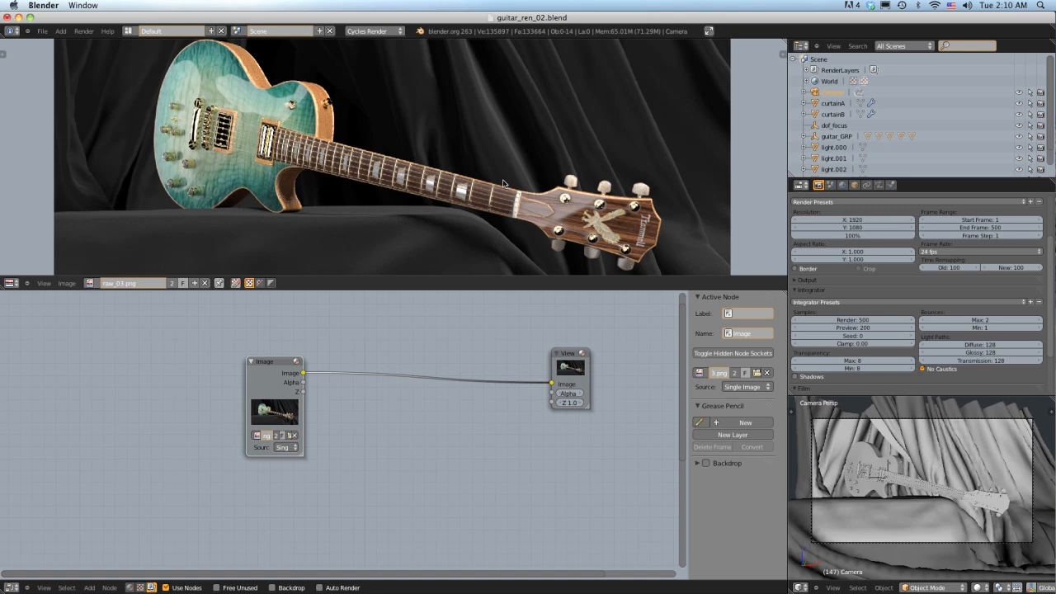
# Step: Move the Image node well away from the Viewer node to make room between them, and inspect the raw render up close
pyautogui.moveTo(282, 370); pyautogui.dragTo(146, 368)
pyautogui.moveTo(355, 136); pyautogui.dragTo(360, 151, button='middle')
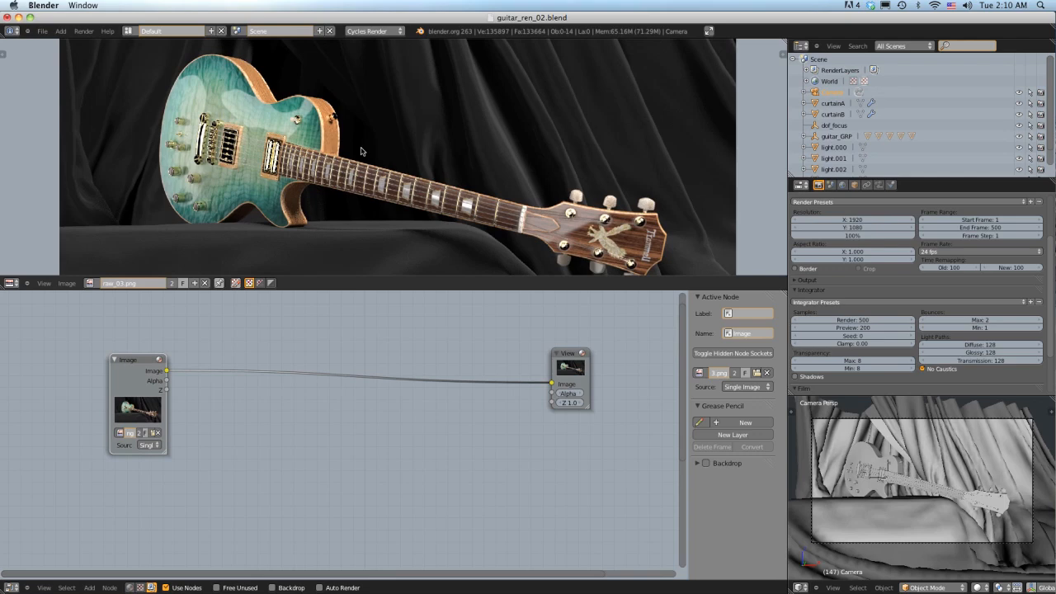
pyautogui.scroll(2, 360, 151)
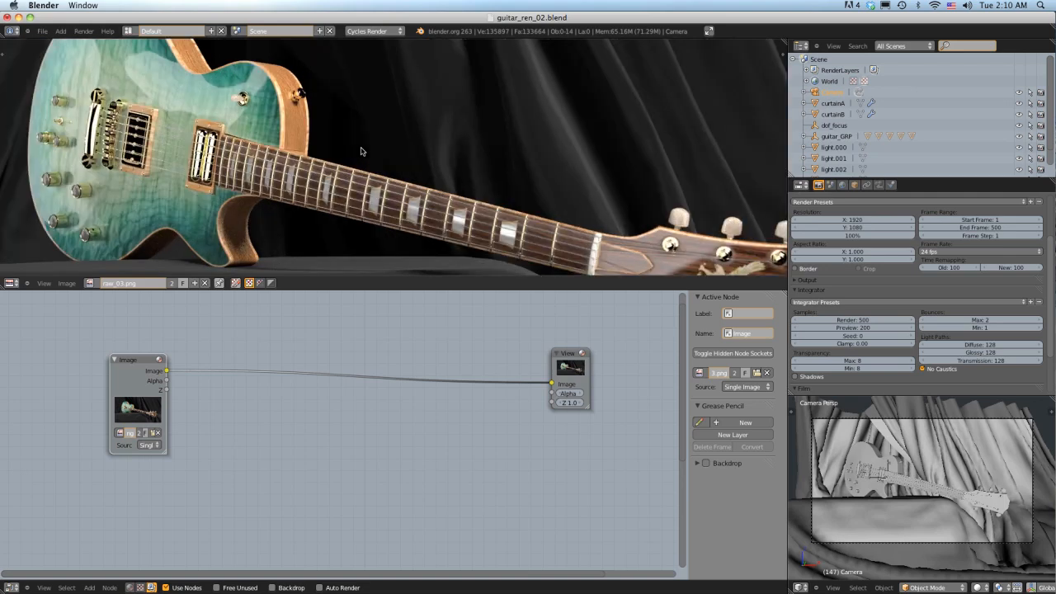
pyautogui.moveTo(393, 192); pyautogui.dragTo(350, 132, button='middle')
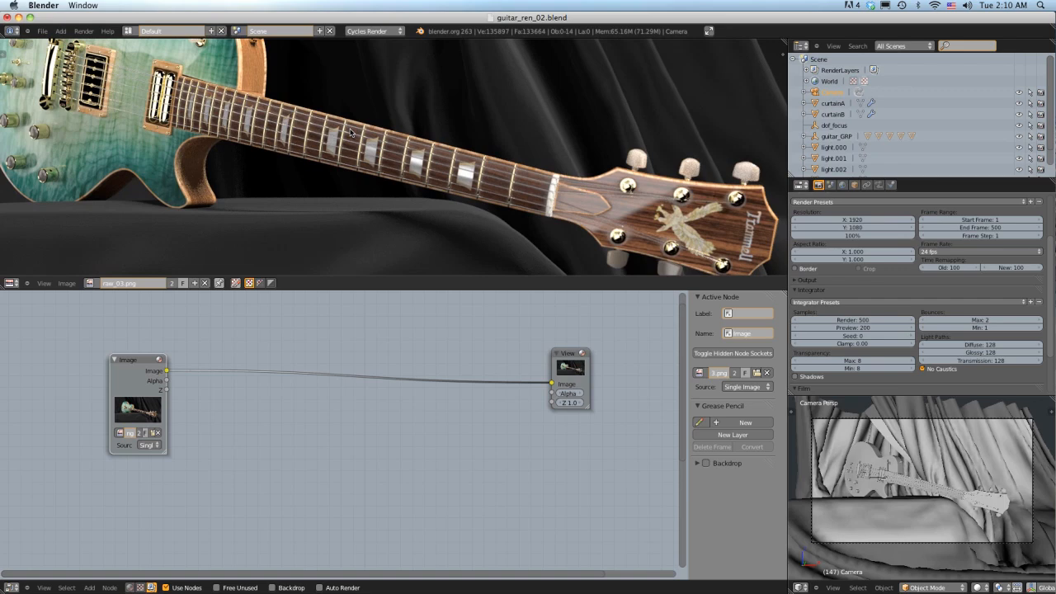
pyautogui.moveTo(351, 132); pyautogui.dragTo(363, 147, button='middle')
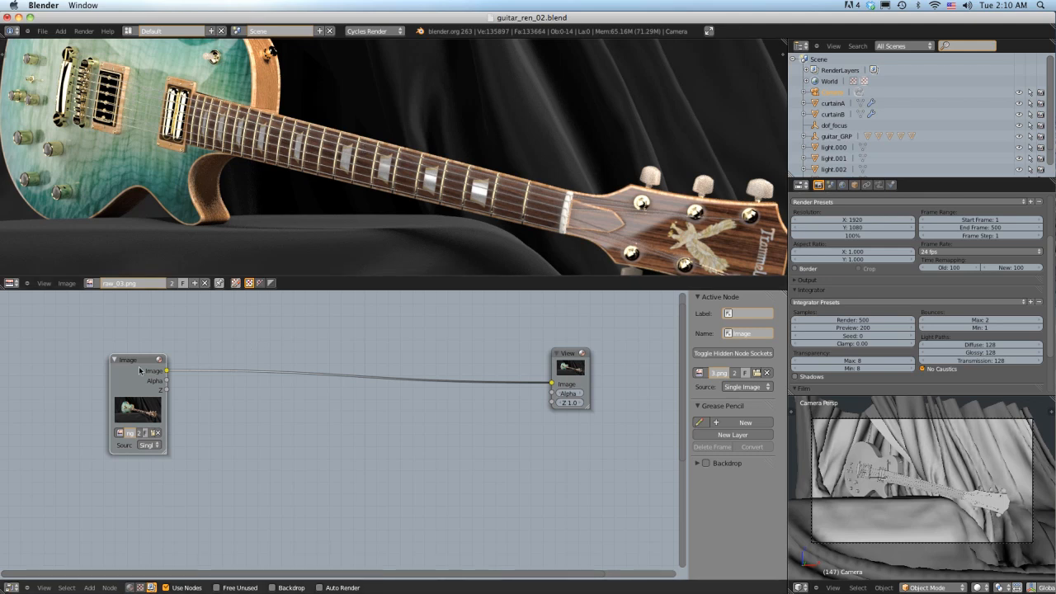
pyautogui.moveTo(133, 361); pyautogui.dragTo(84, 356)
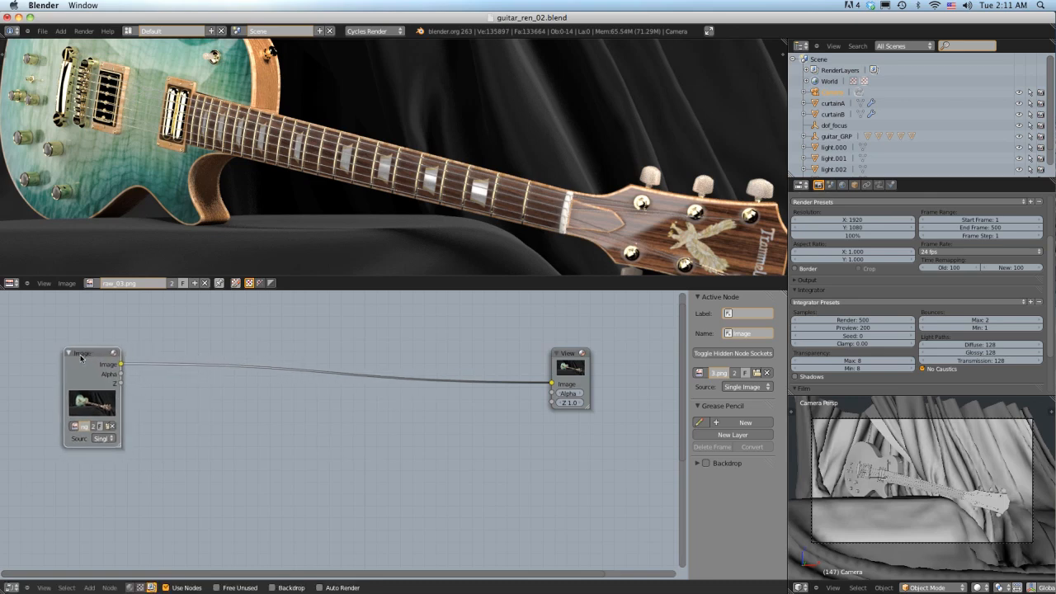
# Step: Insert a Lens Distortion node between the Image and Viewer nodes and set its Dispersion to 0.02
pyautogui.hotkey('shift', 'a')
pyautogui.moveTo(94, 358)
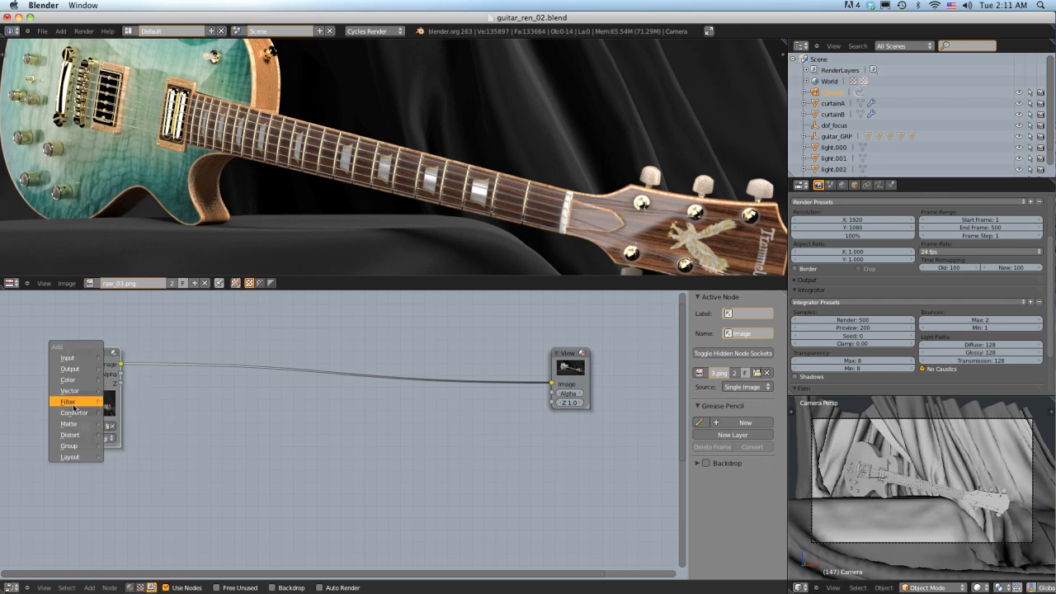
pyautogui.moveTo(67, 438)
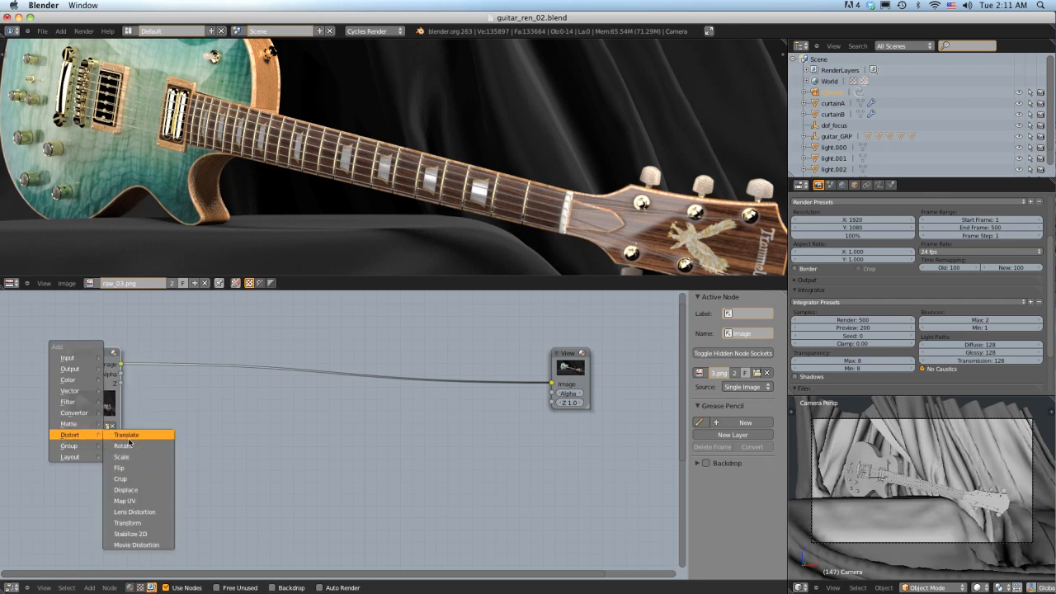
pyautogui.click(137, 512)
pyautogui.click(174, 342)
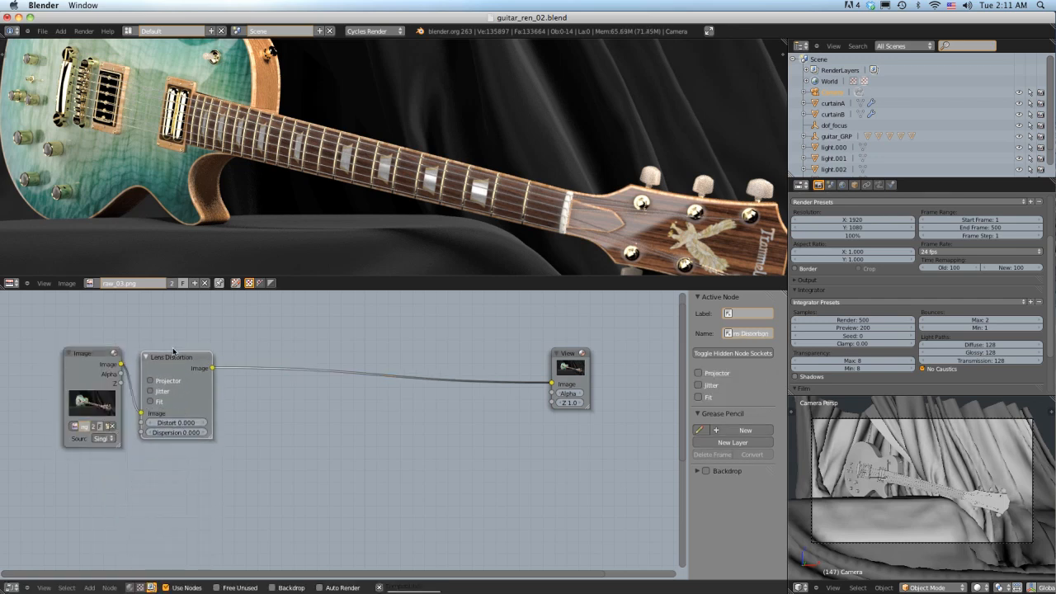
pyautogui.click(175, 432)
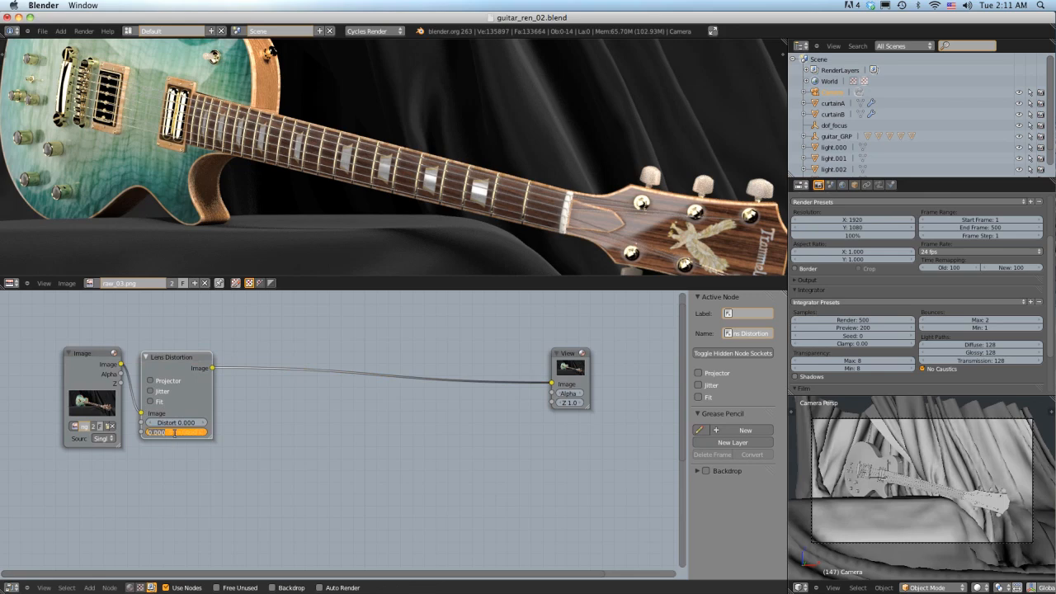
pyautogui.press('BackSpace')
pyautogui.write('0.02')
pyautogui.press('Return')
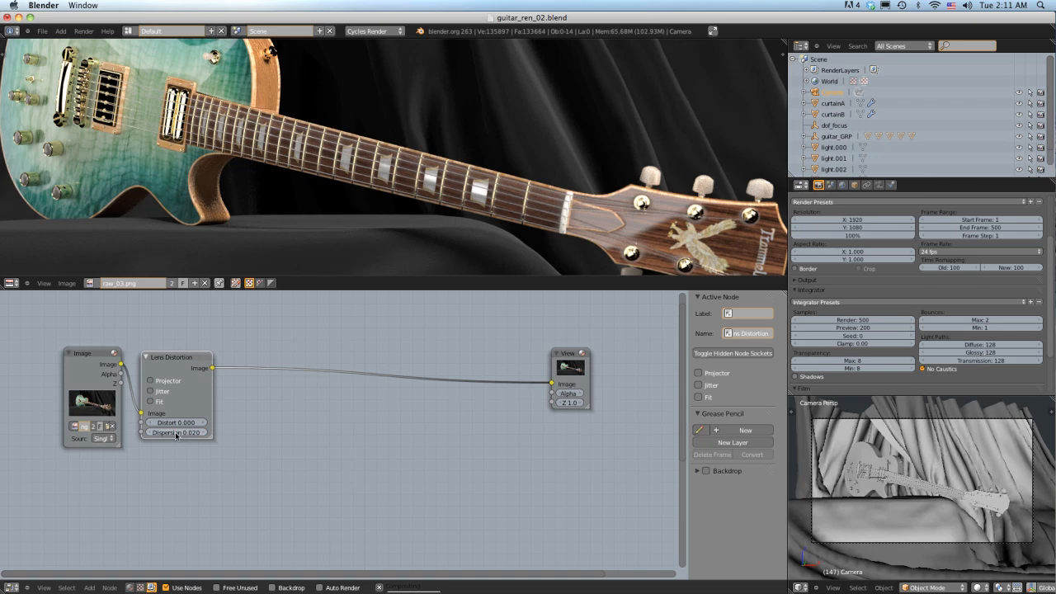
# Step: Display the Viewer Node result in the image editor and inspect the lens dispersion around the headstock
pyautogui.moveTo(520, 236); pyautogui.dragTo(457, 200, button='middle')
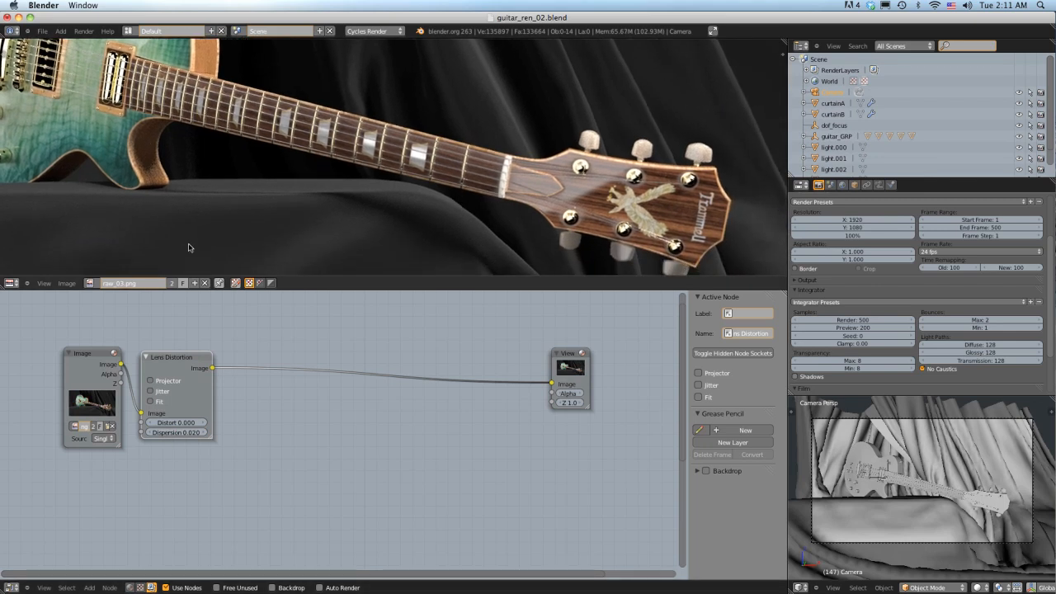
pyautogui.click(90, 283)
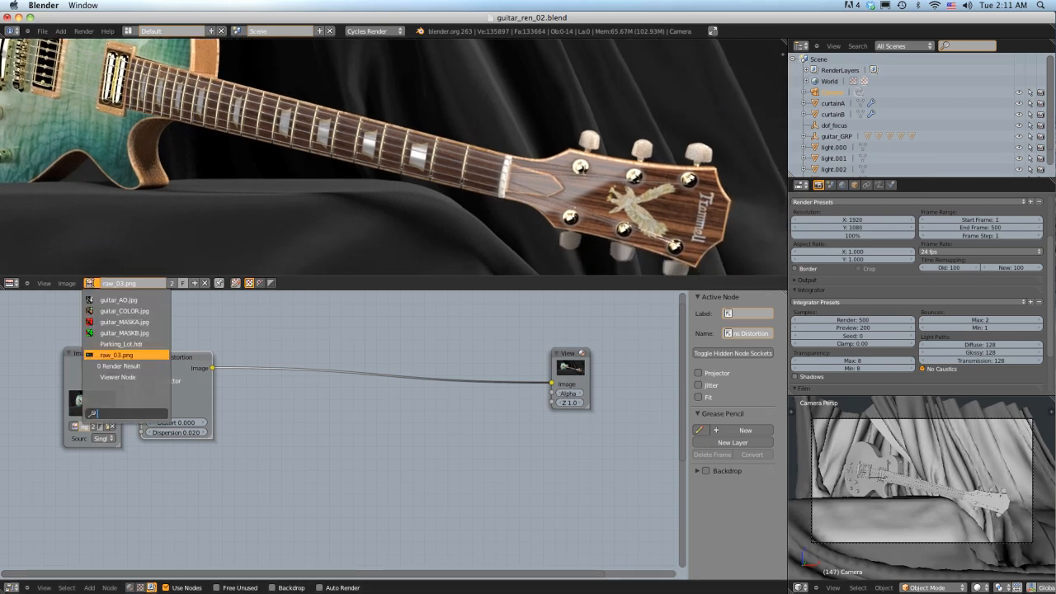
pyautogui.click(125, 377)
pyautogui.moveTo(338, 181); pyautogui.dragTo(341, 170, button='middle')
pyautogui.moveTo(660, 214); pyautogui.dragTo(615, 207, button='middle')
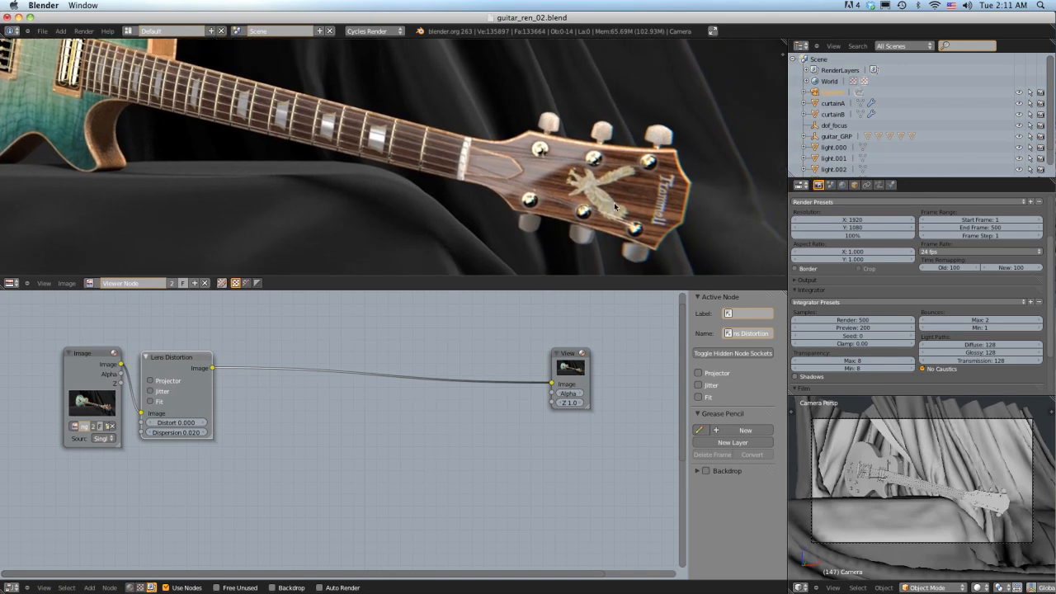
pyautogui.scroll(-1, 602, 196)
pyautogui.moveTo(542, 165); pyautogui.dragTo(599, 184, button='middle')
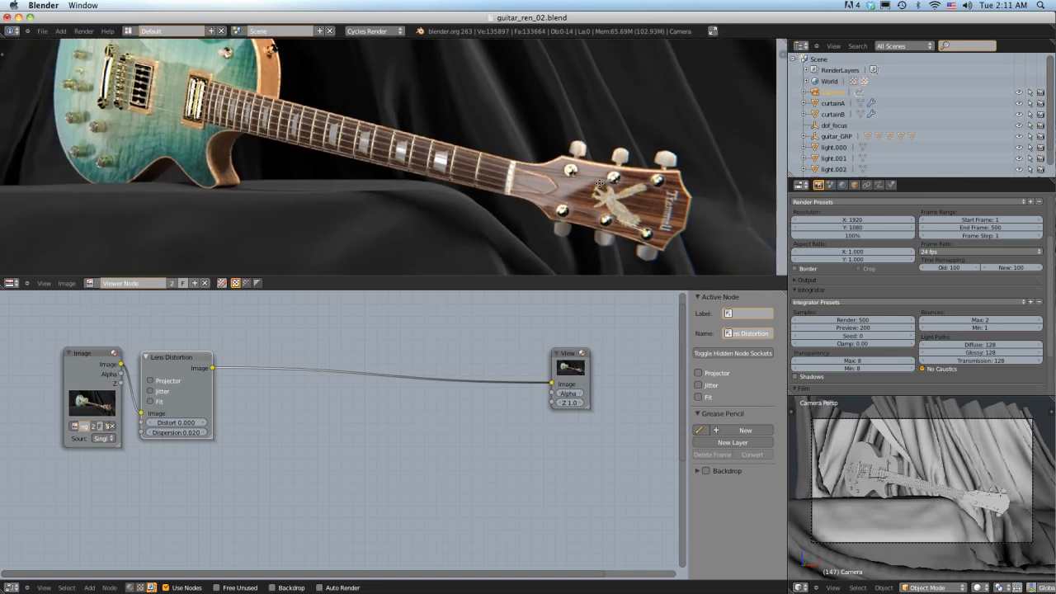
# Step: Insert a Scale node after the Lens Distortion node and set its X and Y factors to 0.5
pyautogui.hotkey('shift', 'a')
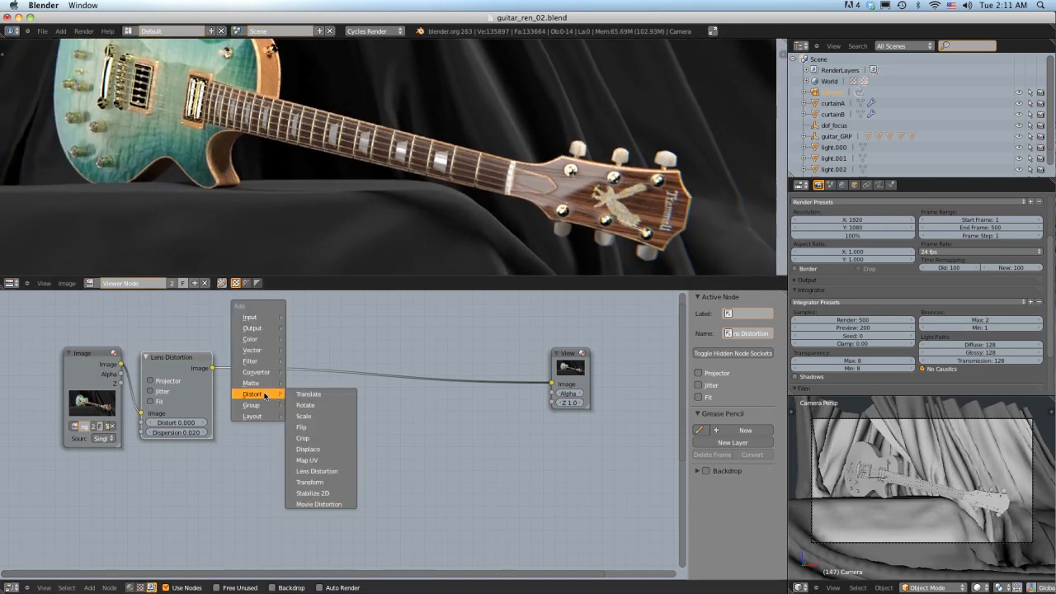
pyautogui.click(304, 416)
pyautogui.click(250, 354)
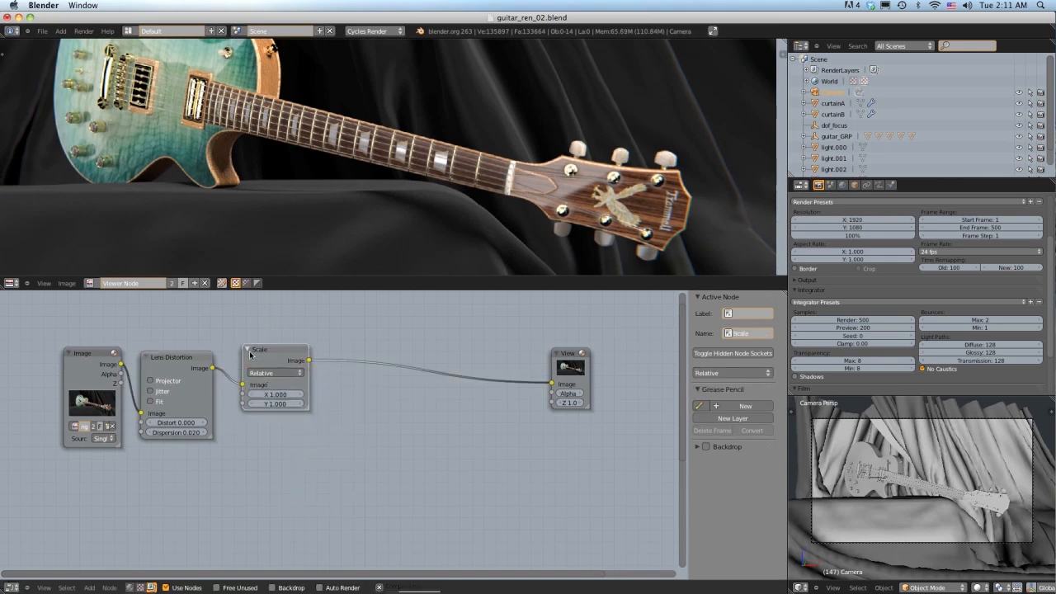
pyautogui.click(266, 396)
pyautogui.write('.5')
pyautogui.press('Tab')
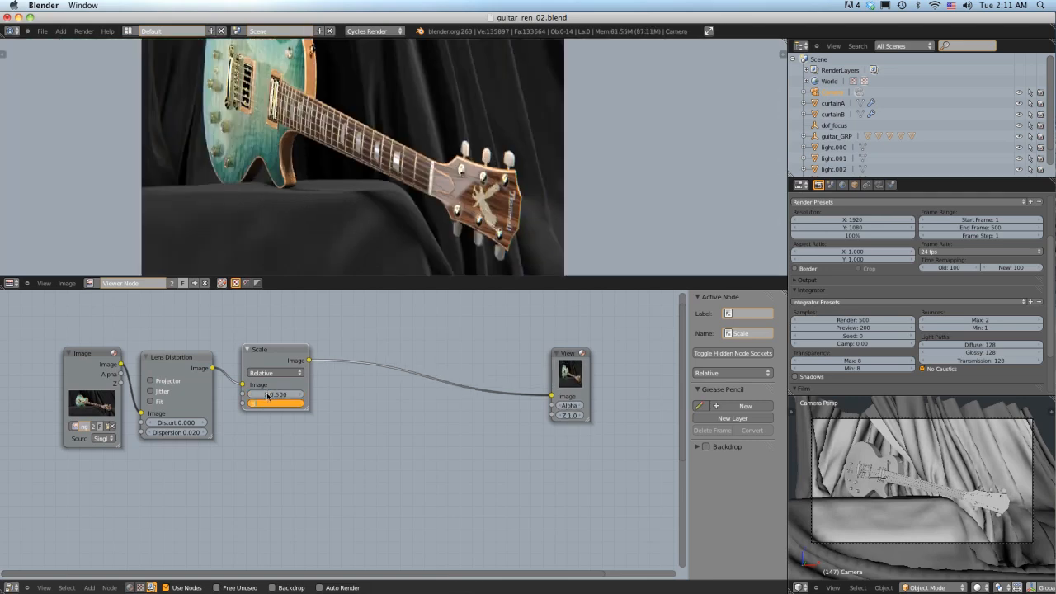
pyautogui.write('.5')
pyautogui.press('Return')
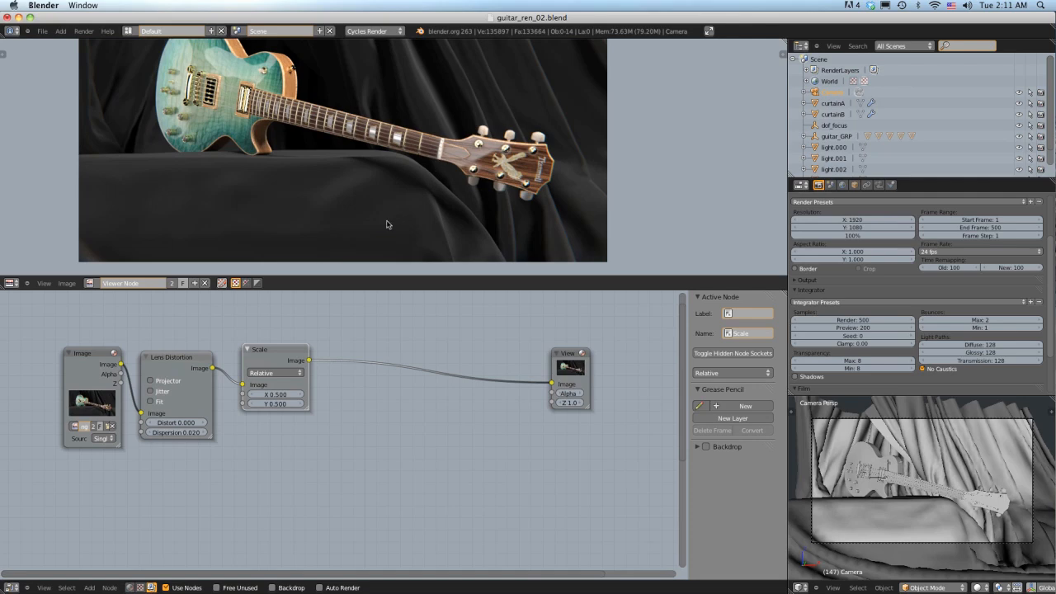
pyautogui.moveTo(348, 358); pyautogui.dragTo(267, 372, button='middle')
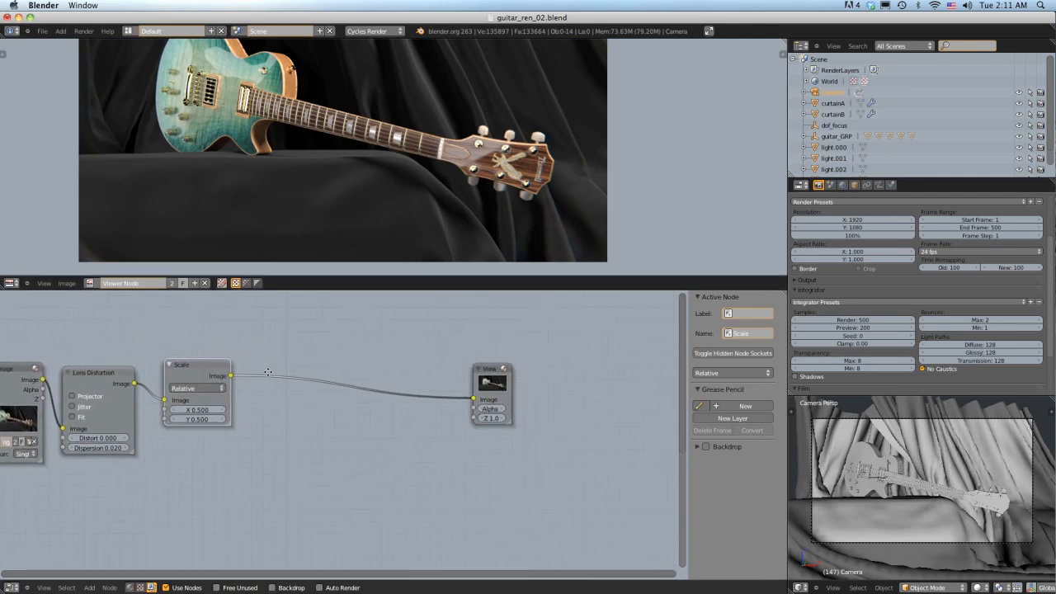
pyautogui.hotkey('shift', 'a')
pyautogui.moveTo(274, 408)
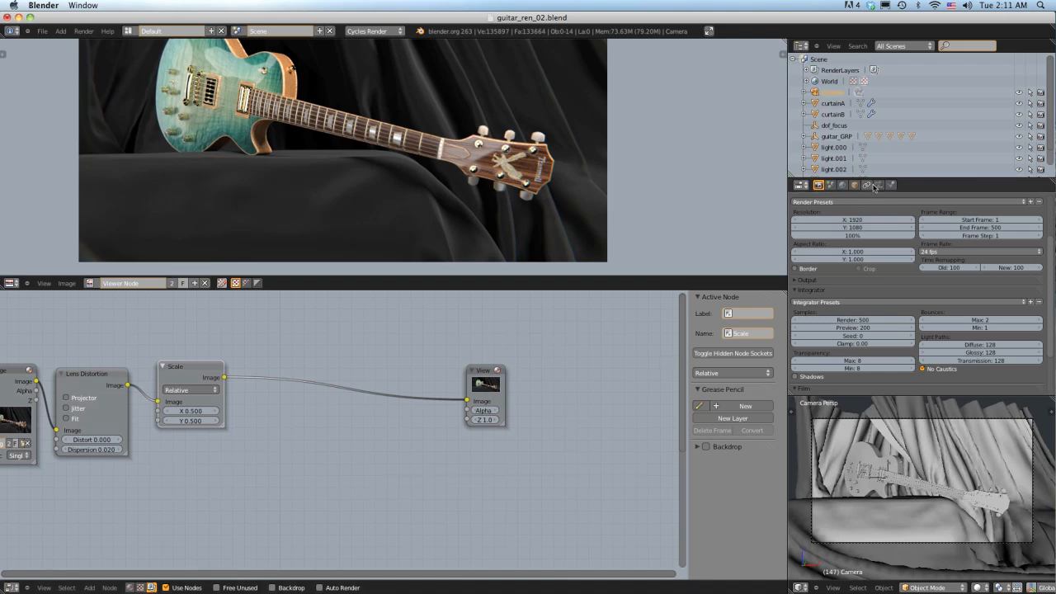
# Step: Switch the render engine to Blender Render and replace the world's noise_filter texture with a new Clouds texture
pyautogui.click(384, 31)
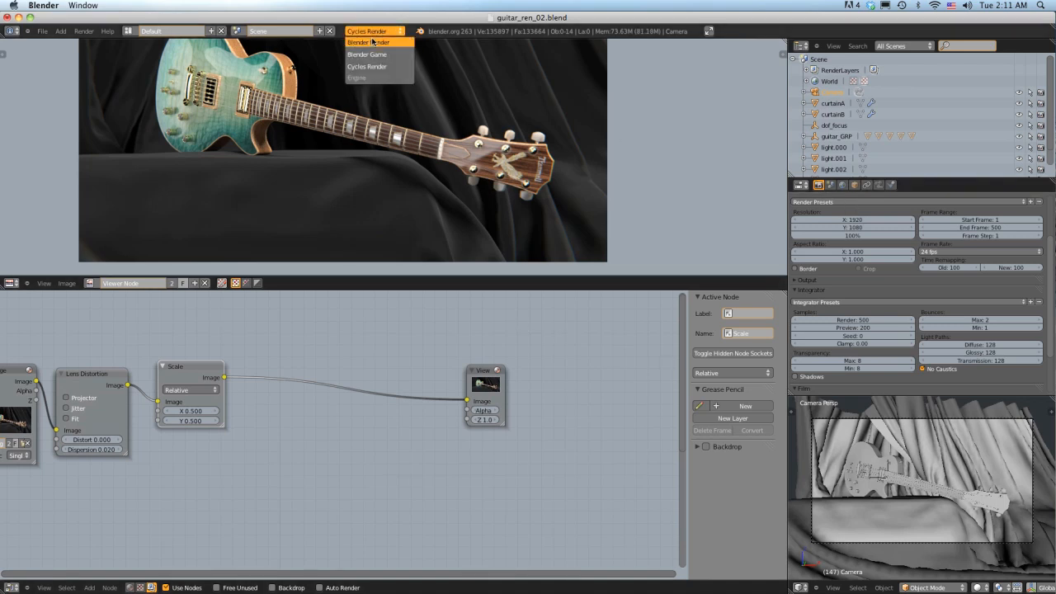
pyautogui.click(368, 42)
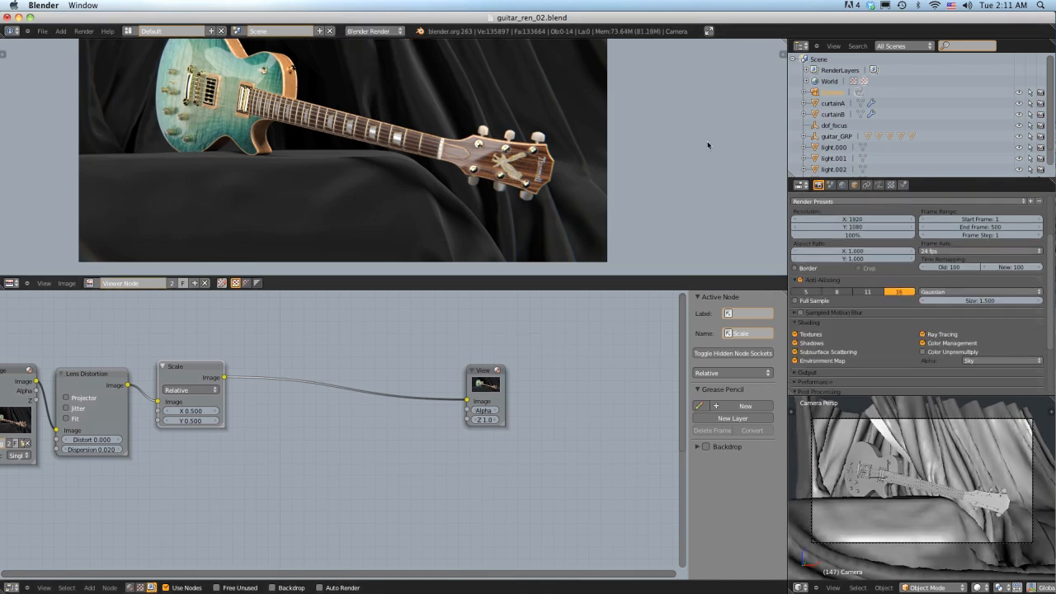
pyautogui.click(890, 184)
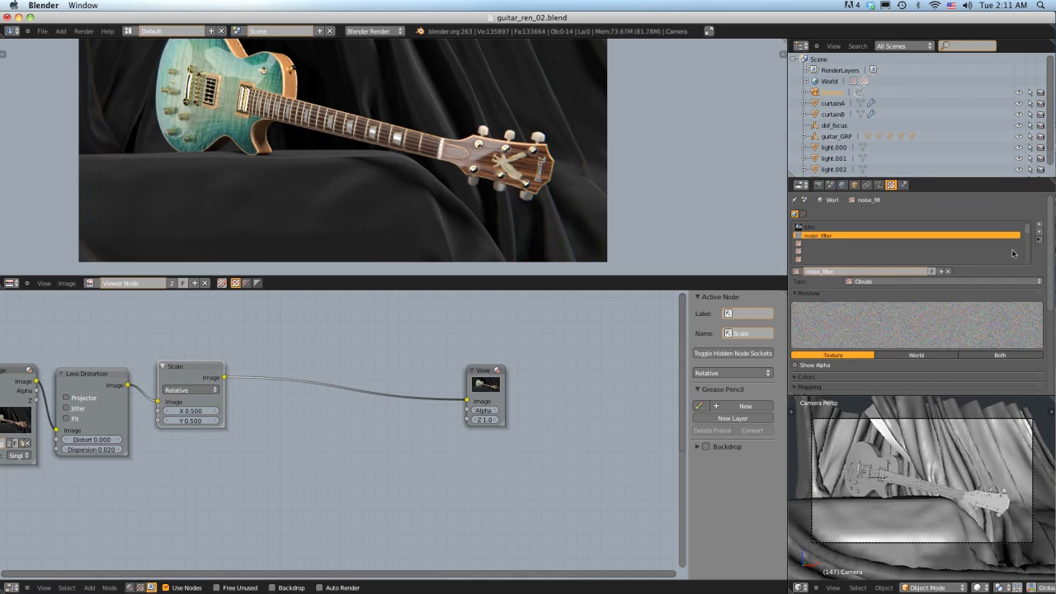
pyautogui.click(948, 271)
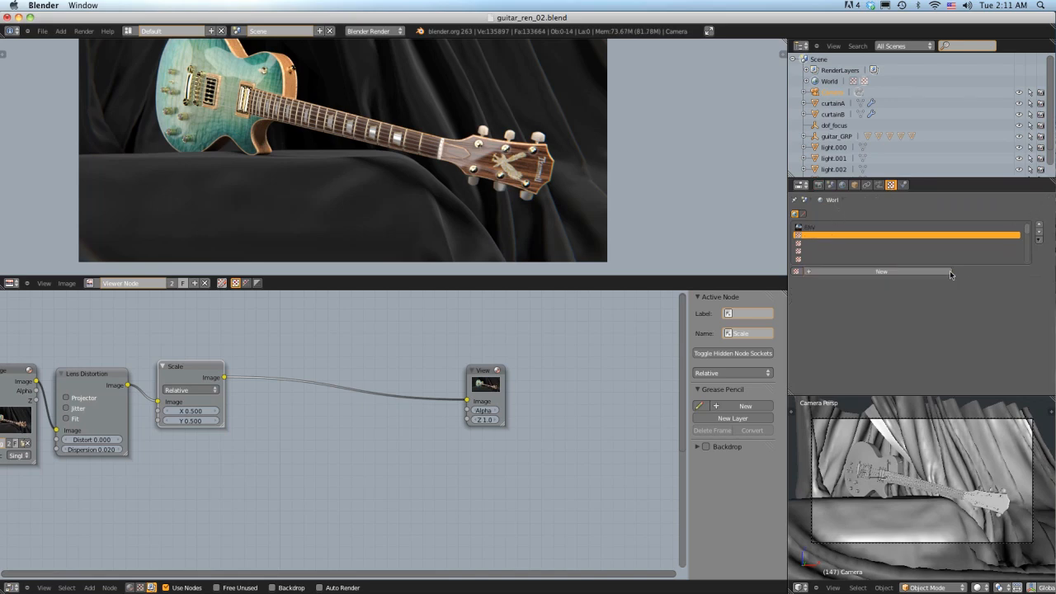
pyautogui.click(863, 272)
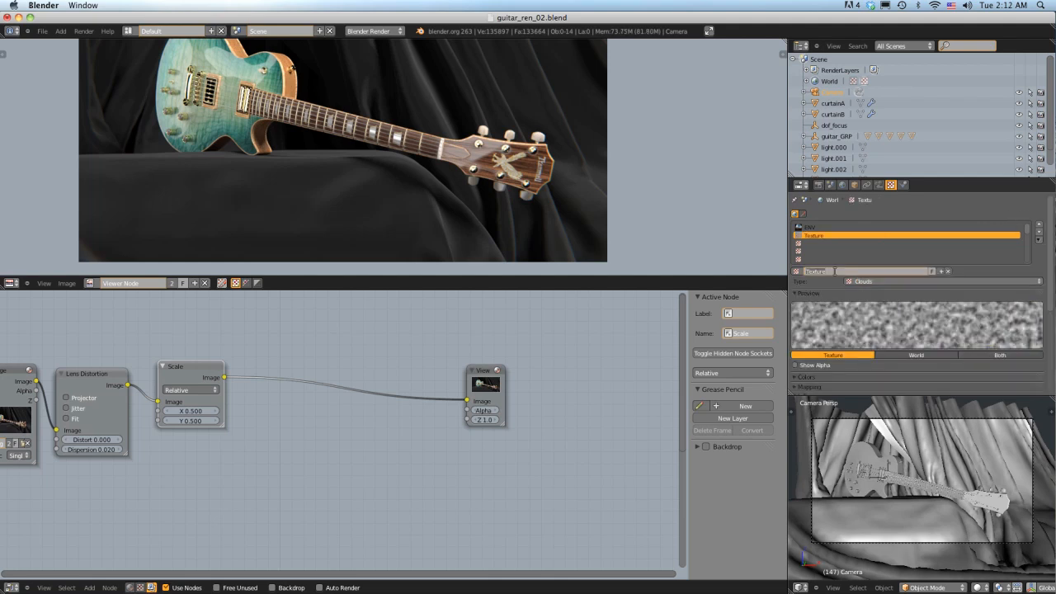
# Step: Name the new Clouds texture noise_overlay, switch it to Color and set its noise size to 0.002
pyautogui.write('noise_overlay')
pyautogui.press('Return')
pyautogui.scroll(-5, 876, 320)
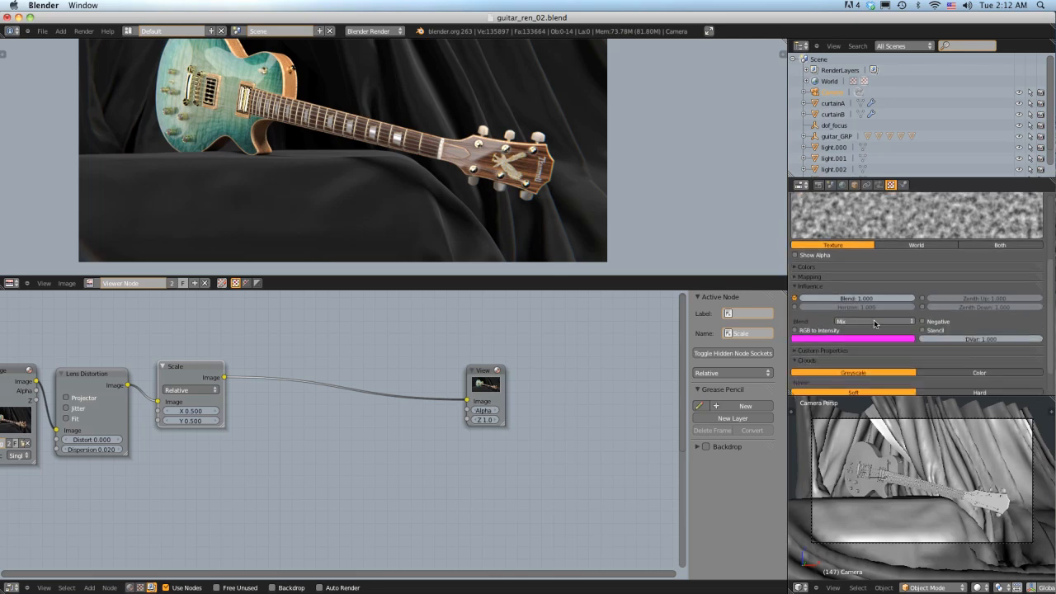
pyautogui.scroll(-1, 876, 322)
pyautogui.click(933, 340)
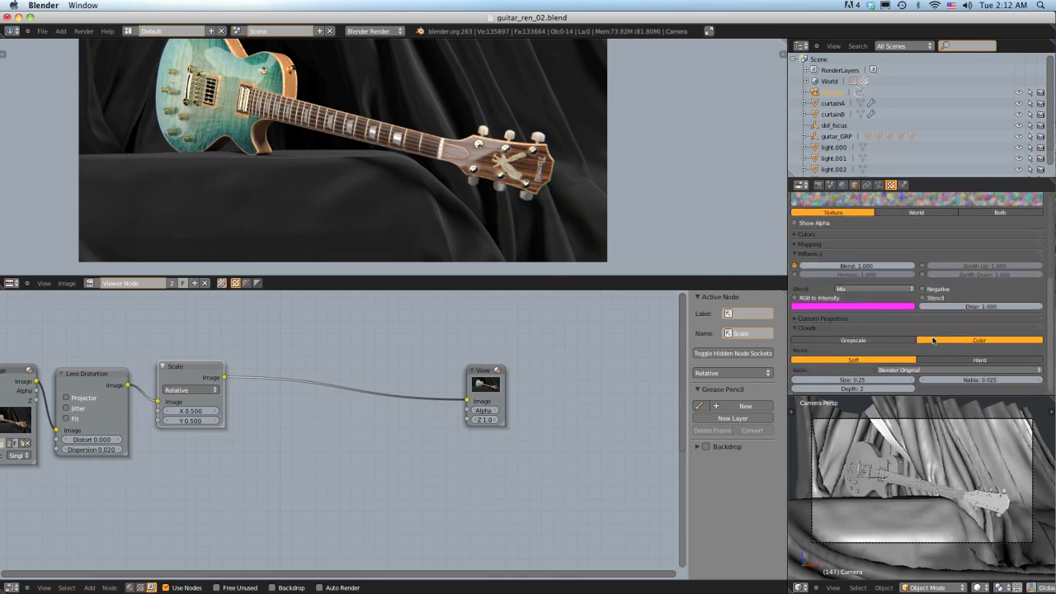
pyautogui.click(856, 379)
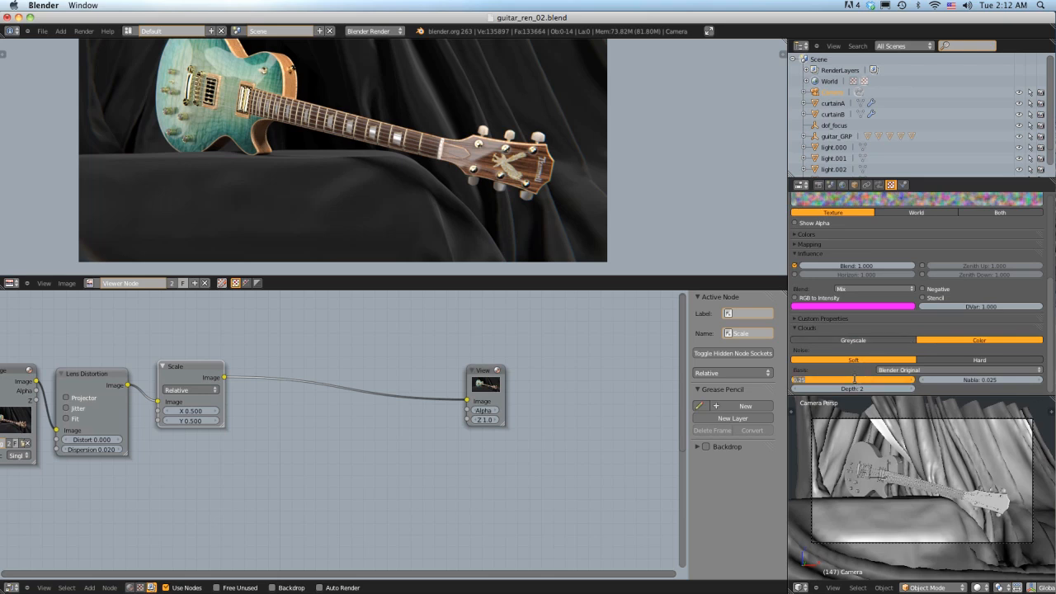
pyautogui.press('BackSpace')
pyautogui.write('0.002')
pyautogui.press('Return')
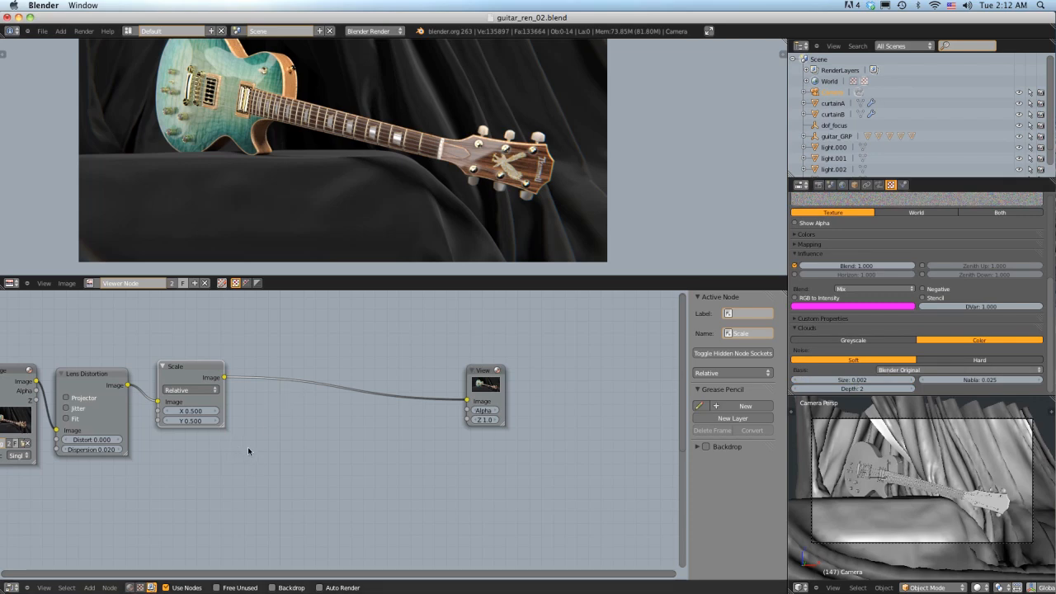
# Step: Add a Texture input node below the Scale node and assign the noise_overlay texture to it
pyautogui.hotkey('shift', 'a')
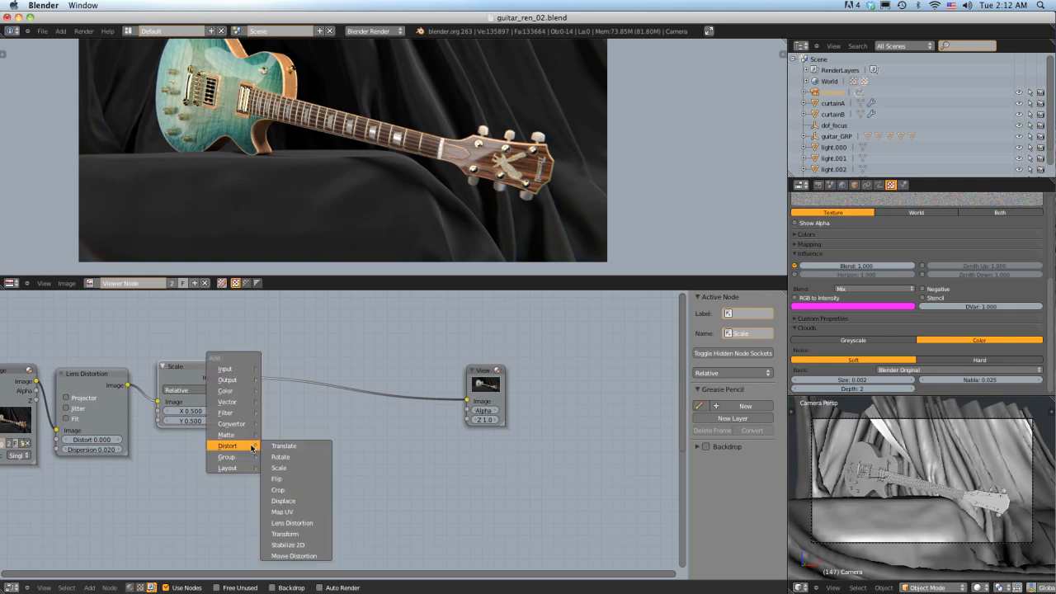
pyautogui.moveTo(247, 375)
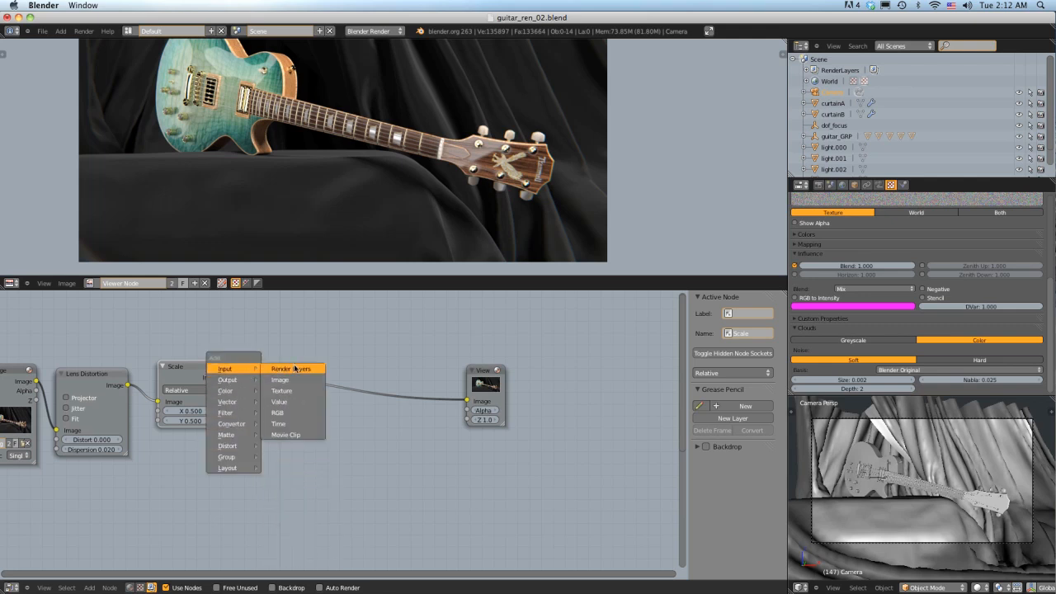
pyautogui.click(292, 391)
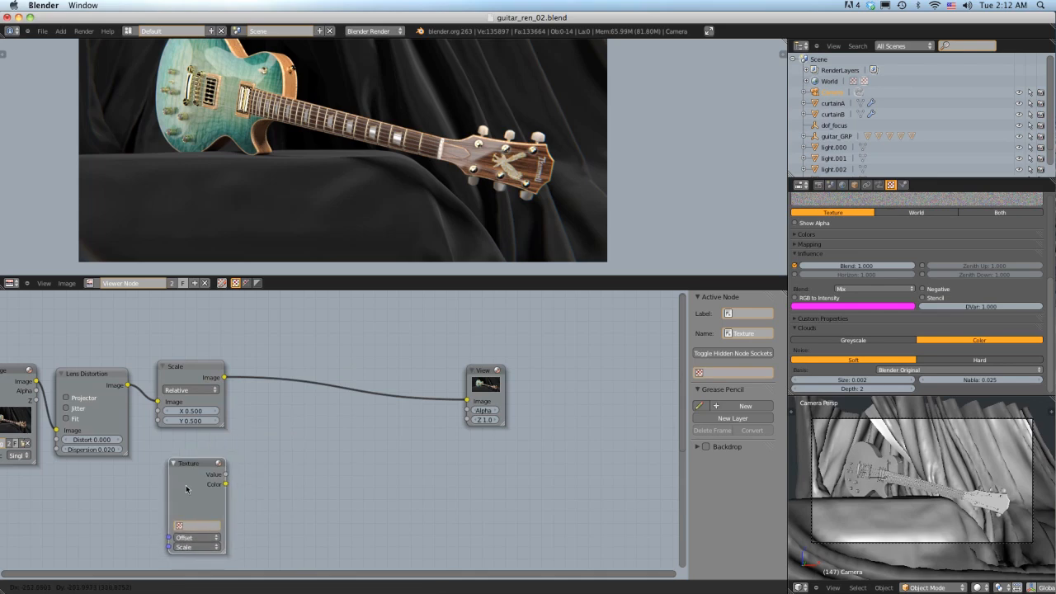
pyautogui.click(186, 515)
pyautogui.click(185, 515)
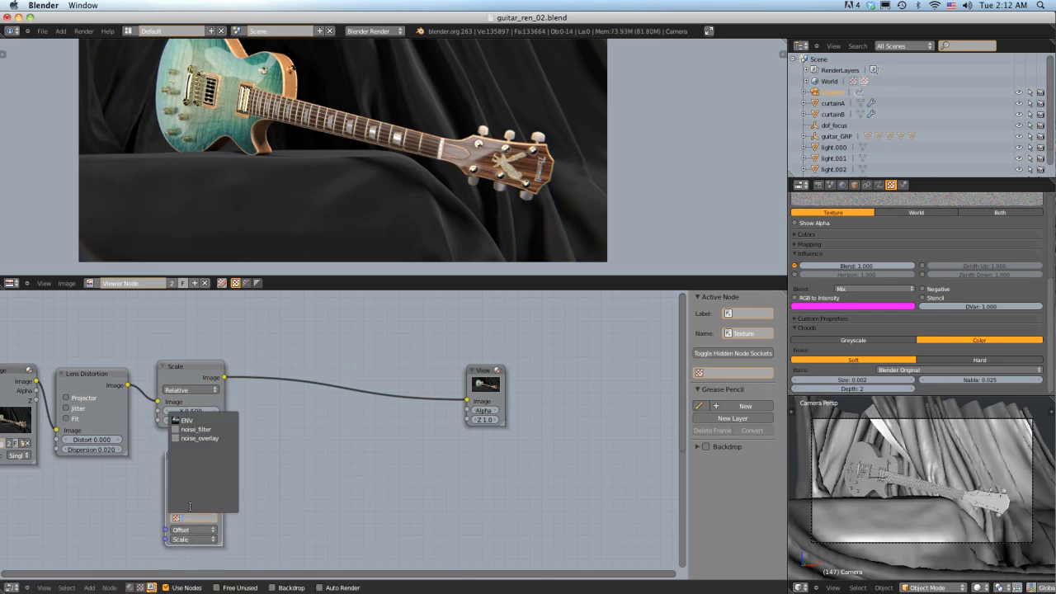
pyautogui.click(202, 439)
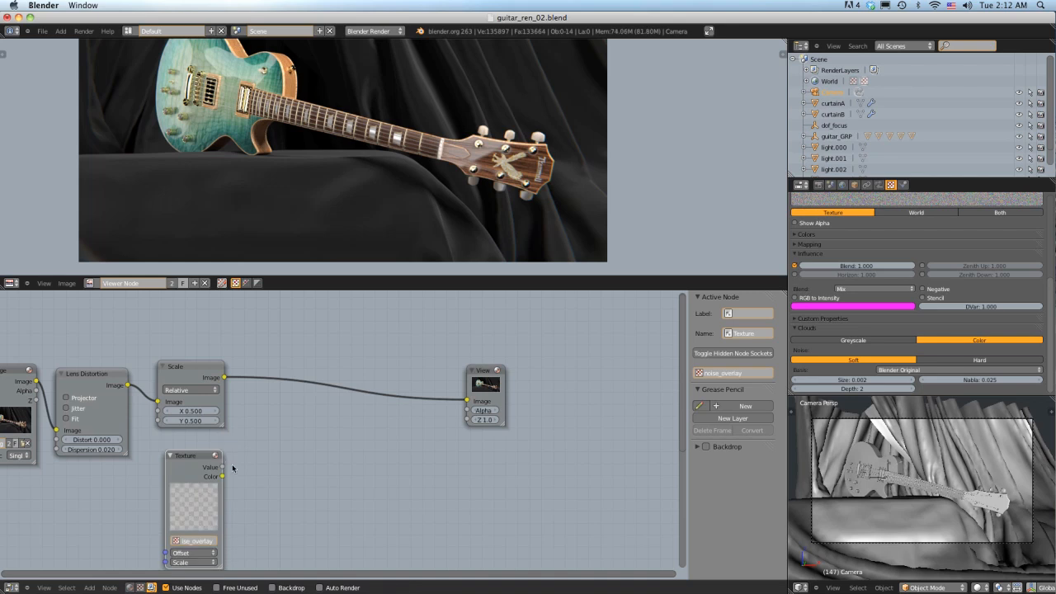
# Step: Insert a Mix node between the Scale and Viewer nodes and connect the Texture node's Color output to its second Image input
pyautogui.hotkey('shift', 'a')
pyautogui.moveTo(240, 459)
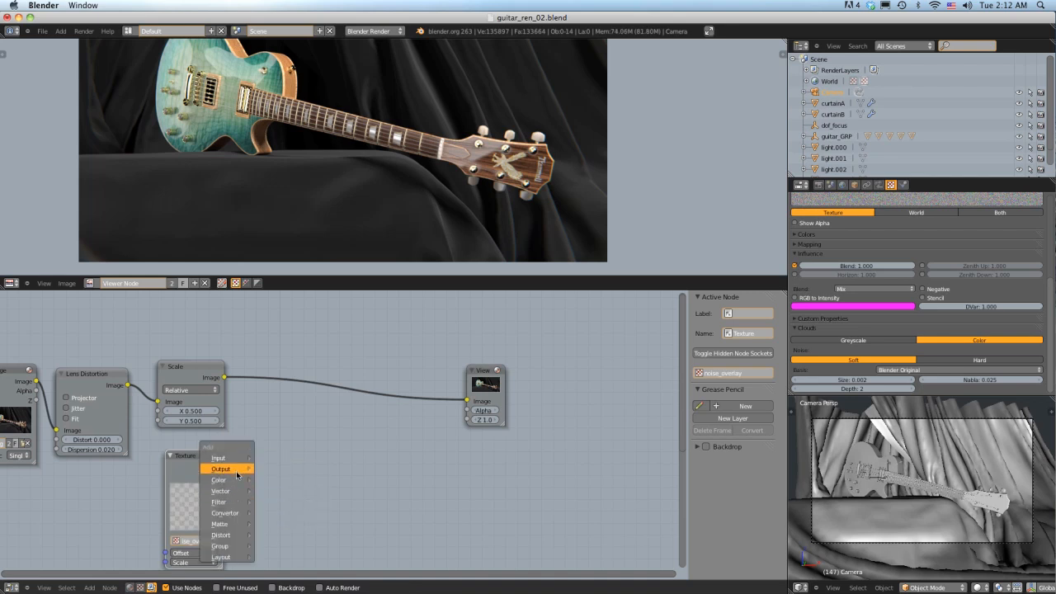
pyautogui.moveTo(223, 479)
pyautogui.click(285, 381)
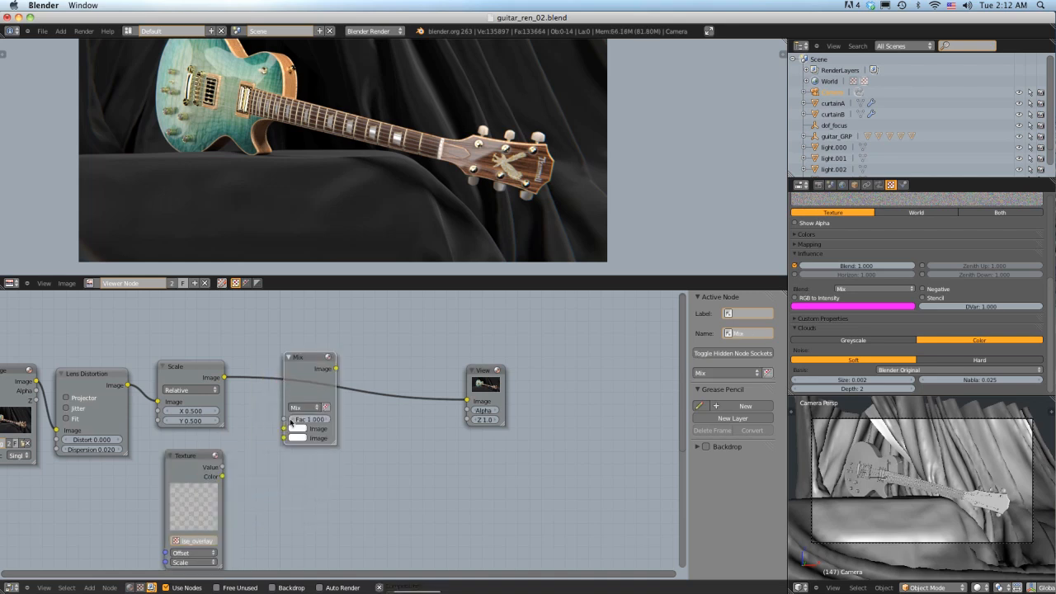
pyautogui.click(282, 401)
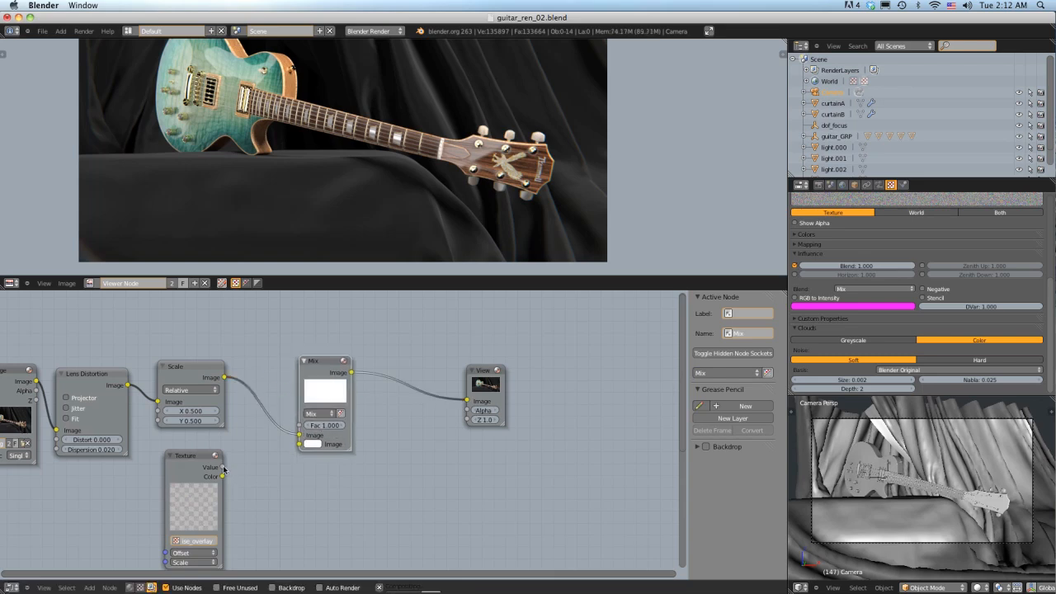
pyautogui.moveTo(222, 477); pyautogui.dragTo(299, 444)
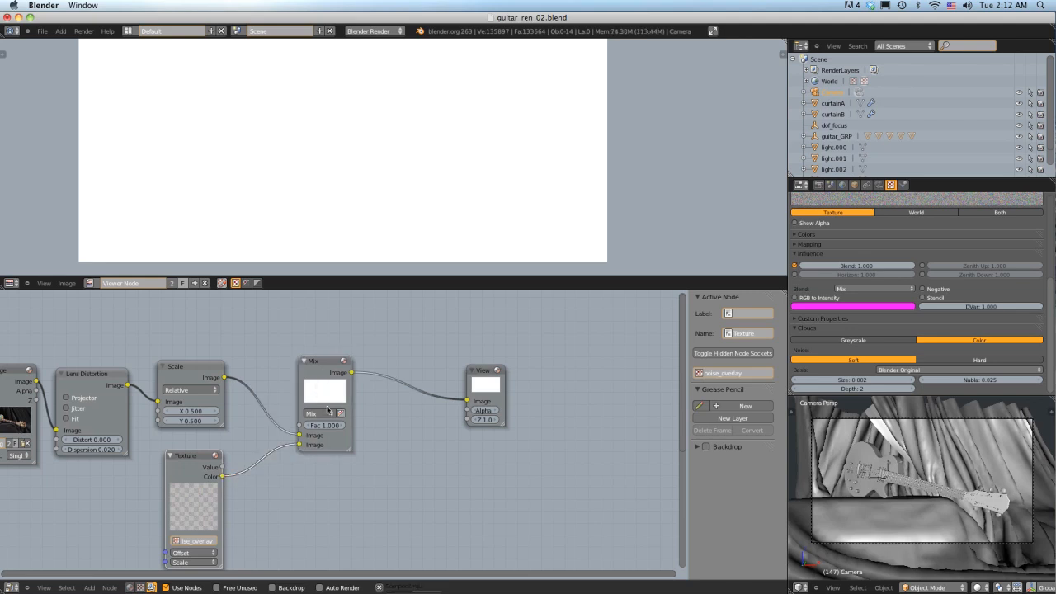
# Step: Set the Mix node's blend type to Overlay and inspect the noise on the guitar's headstock
pyautogui.click(319, 414)
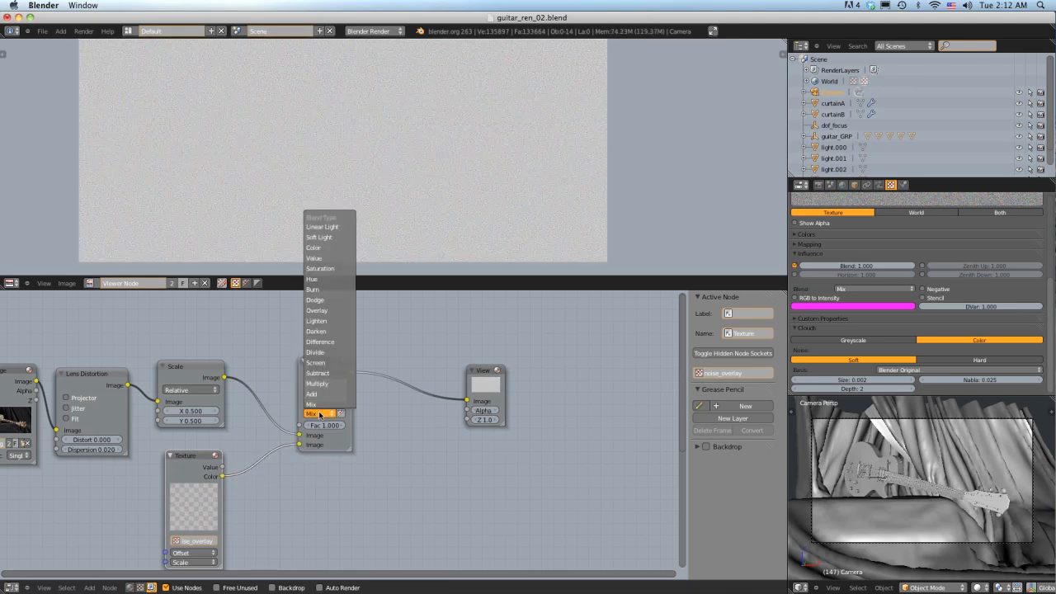
pyautogui.click(321, 311)
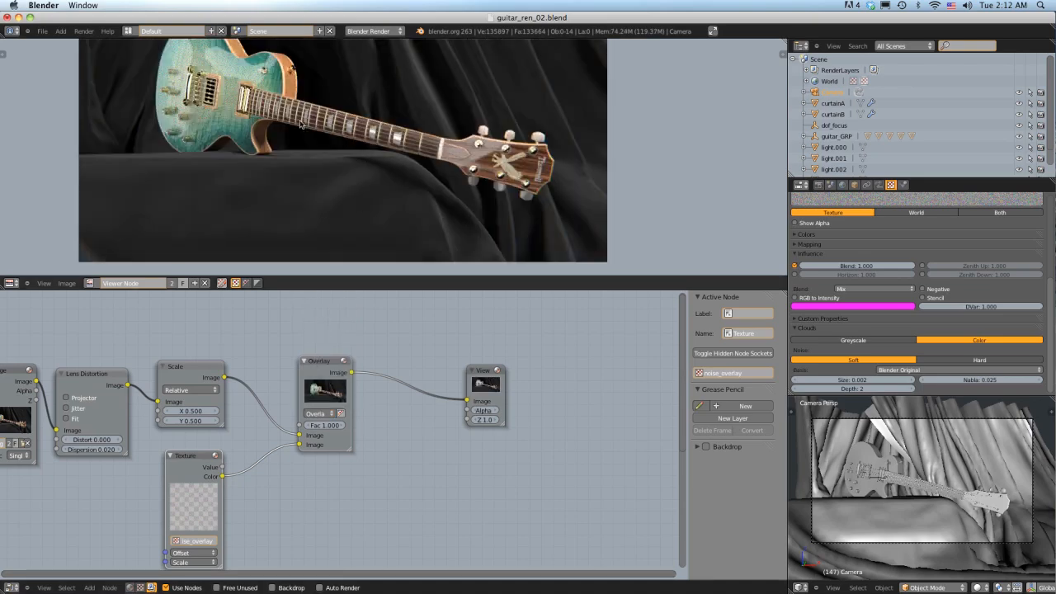
pyautogui.scroll(2, 302, 124)
pyautogui.scroll(2, 412, 120)
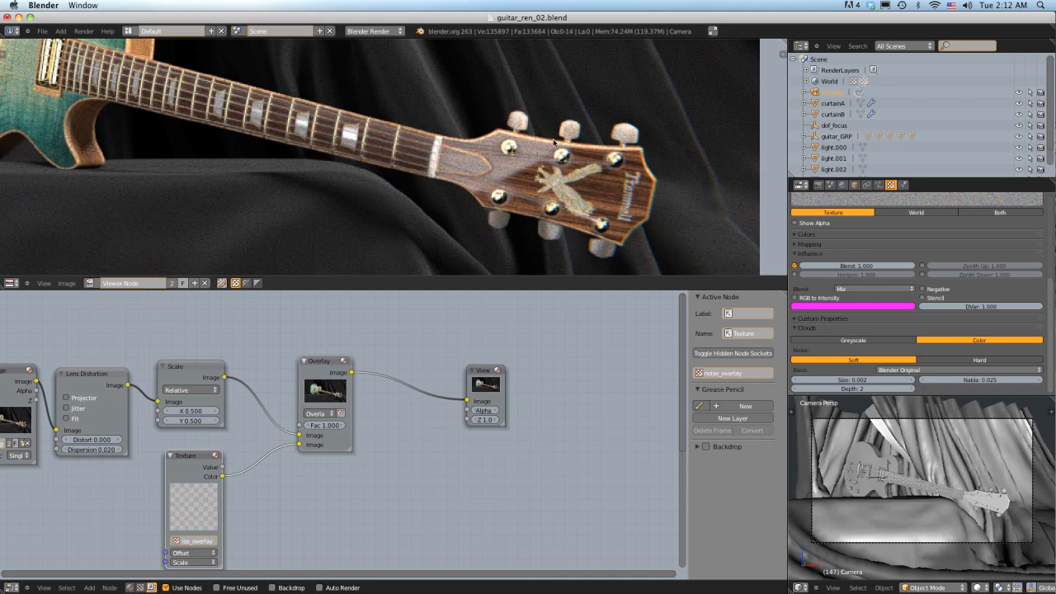
pyautogui.scroll(-3, 554, 143)
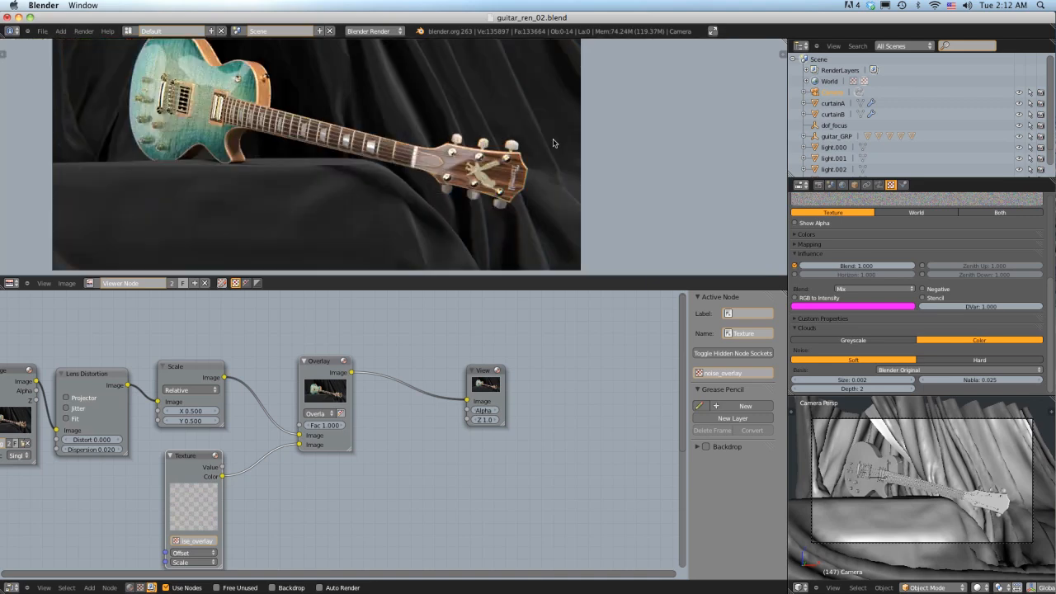
# Step: Set the Overlay node's factor to 0.5 and view the composite in a maximized image editor
pyautogui.click(320, 425)
pyautogui.press('BackSpace')
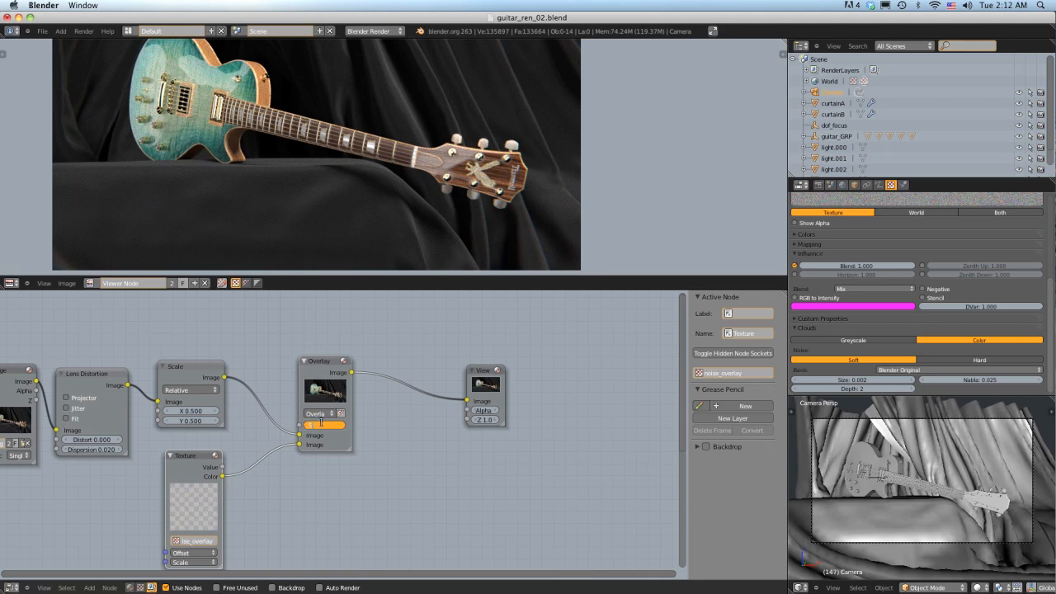
pyautogui.write('.5')
pyautogui.press('Return')
pyautogui.moveTo(200, 173)
pyautogui.mouseDown(button='middle')
pyautogui.moveTo(187, 212)
pyautogui.moveTo(157, 170)
pyautogui.moveTo(204, 172)
pyautogui.mouseUp(button='middle')
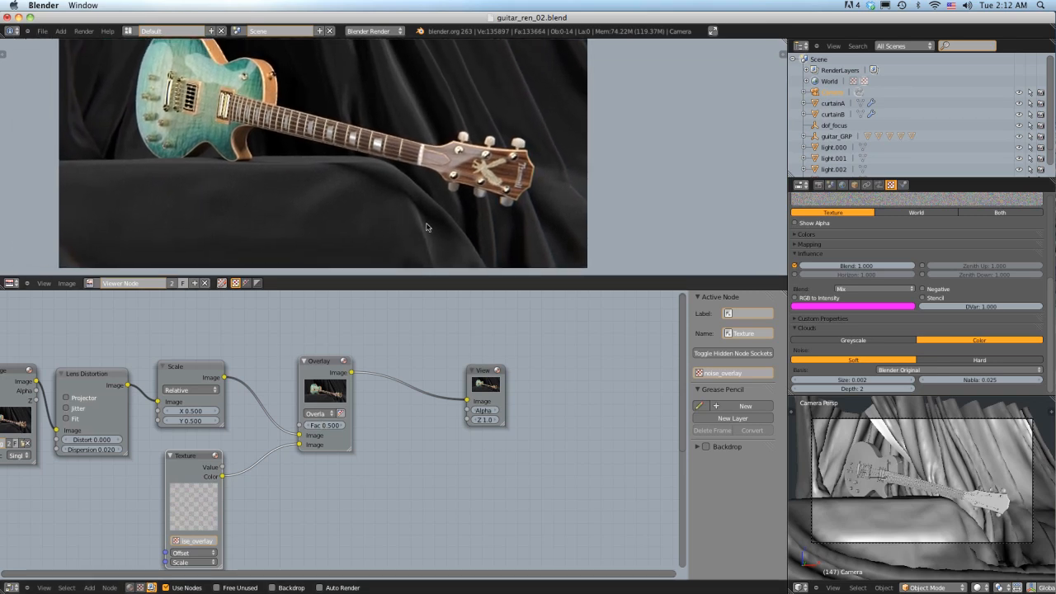
pyautogui.hotkey('shift', 'space')
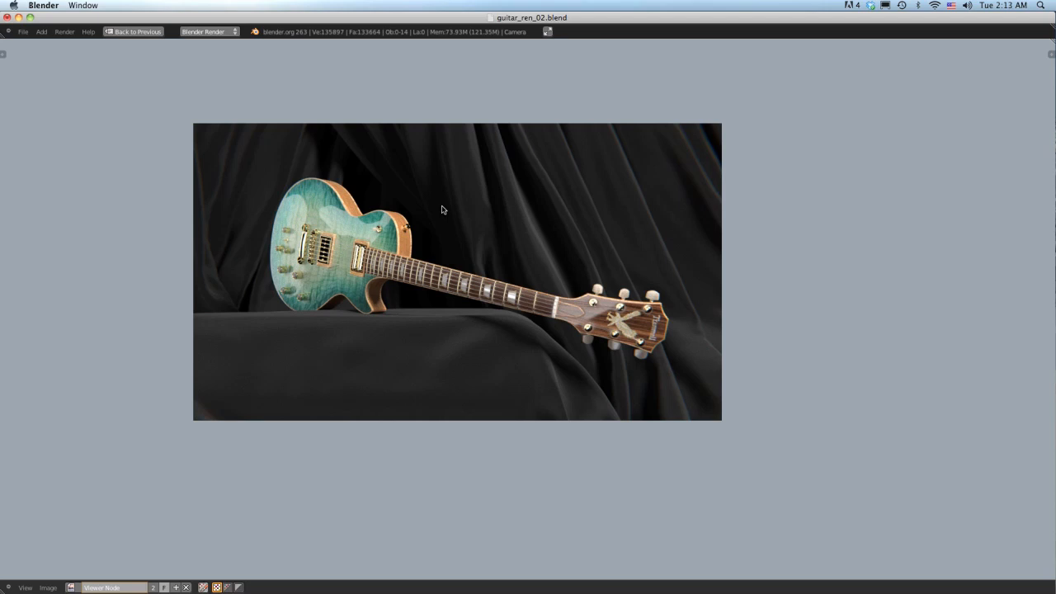
pyautogui.moveTo(444, 214); pyautogui.dragTo(448, 223, button='middle')
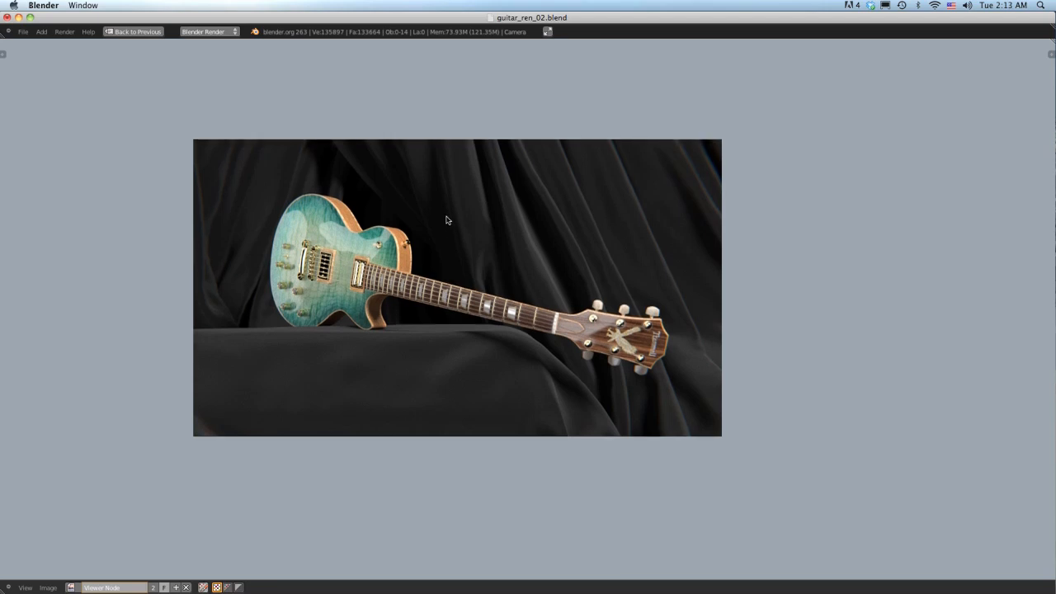